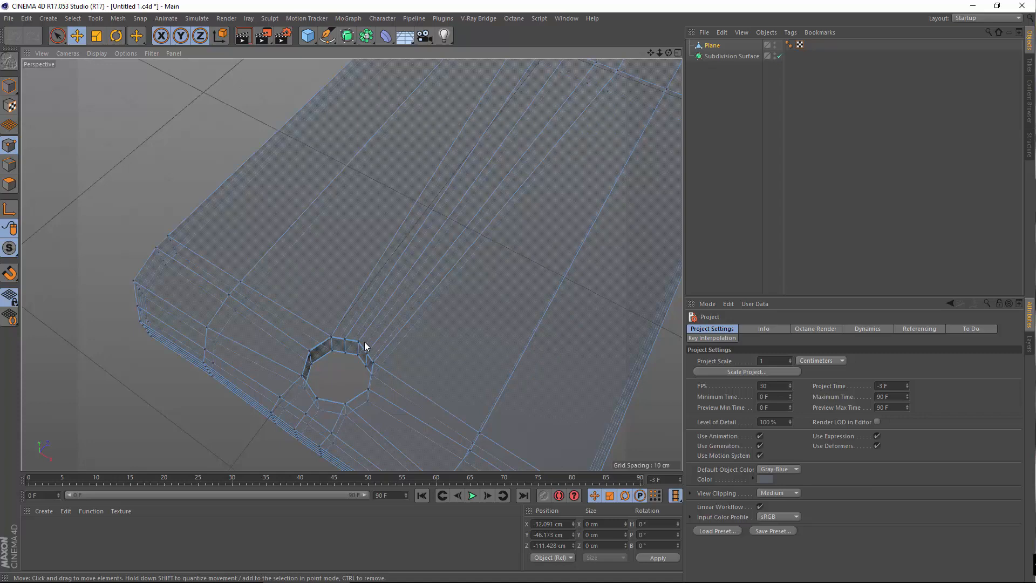
Orbit to the far end of the phone mesh and zoom in on the earpiece slot
scroll(374, 347, down, 5)
alt+middle_drag(504, 199, 95, 387)
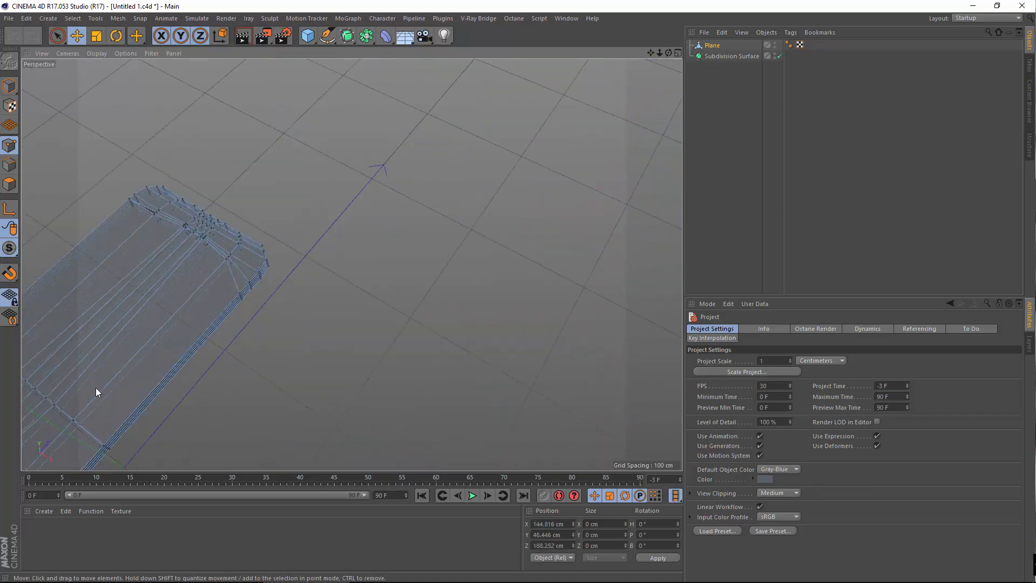
alt+drag(187, 330, 21, 330)
alt+right_drag(390, 290, 449, 297)
alt+right_drag(363, 330, 415, 297)
alt+middle_drag(402, 265, 352, 286)
alt+drag(352, 287, 335, 290)
alt+middle_drag(345, 302, 431, 293)
alt+drag(432, 294, 438, 329)
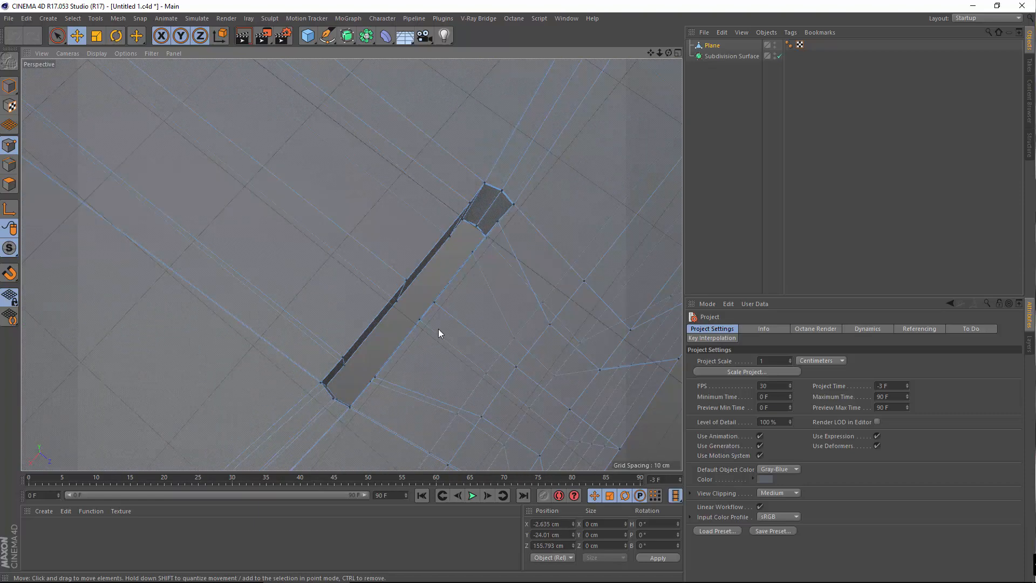
alt+middle_drag(464, 262, 454, 303)
alt+right_drag(453, 304, 507, 291)
alt+drag(491, 275, 442, 319)
alt+middle_drag(442, 318, 455, 368)
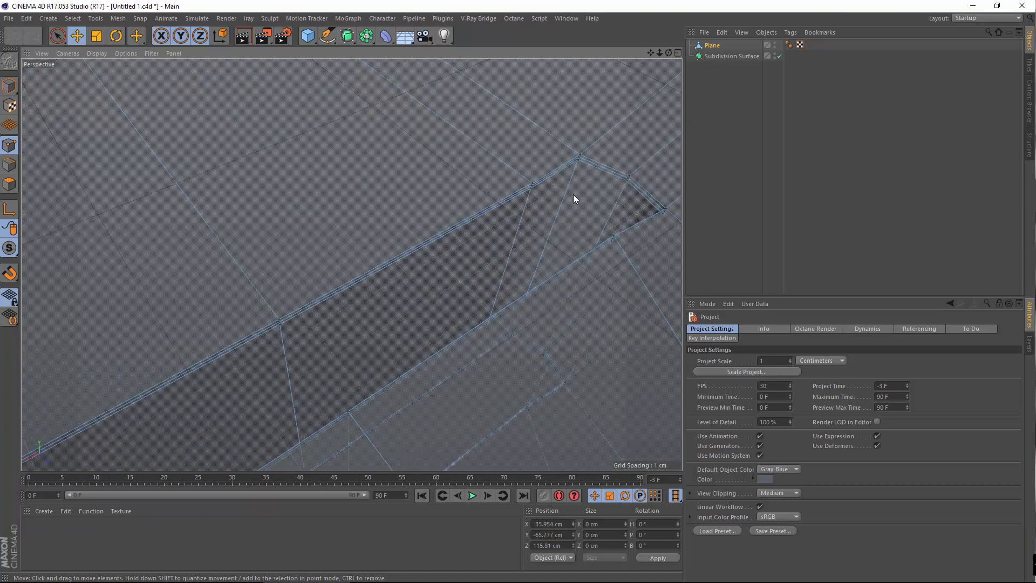
Centre the round hole in view, then drag the Plane under the Subdivision Surface
alt+right_drag(367, 209, 288, 258)
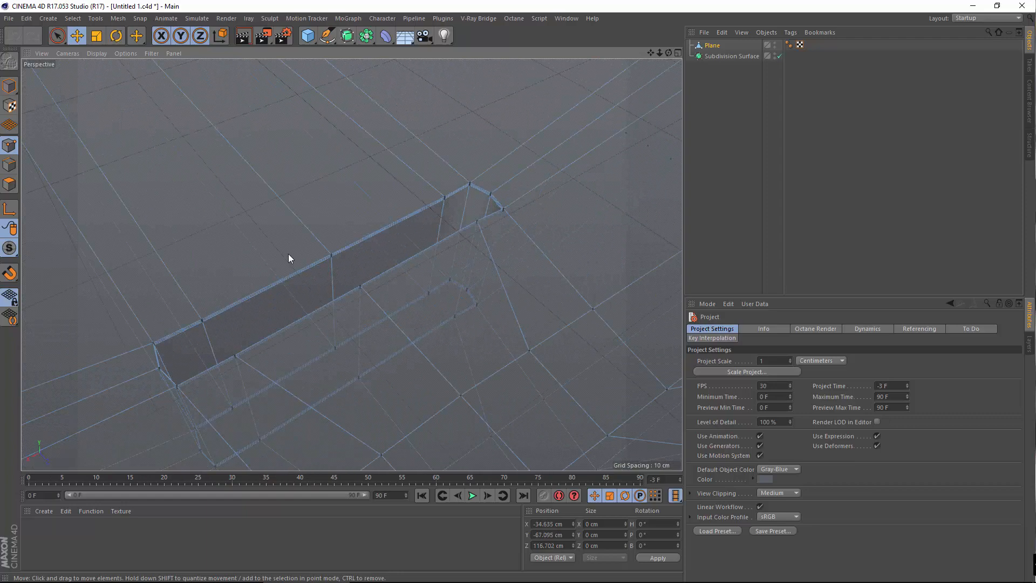
alt+drag(352, 317, 225, 347)
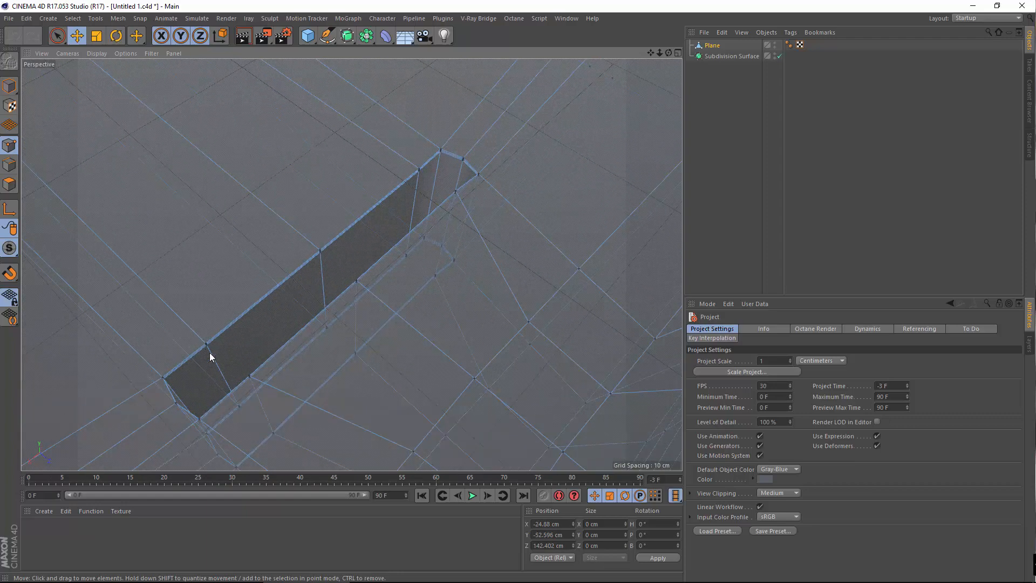
alt+right_drag(410, 195, 205, 185)
alt+middle_drag(205, 185, 318, 241)
alt+drag(318, 244, 528, 205)
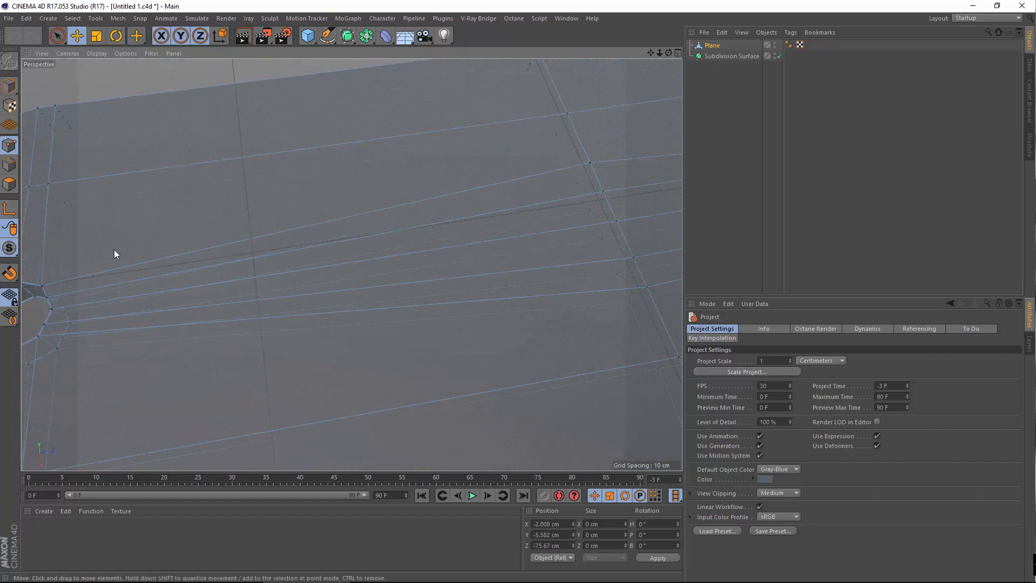
alt+middle_drag(114, 249, 432, 287)
alt+right_drag(432, 287, 386, 325)
alt+drag(387, 325, 455, 370)
alt+middle_drag(456, 370, 394, 276)
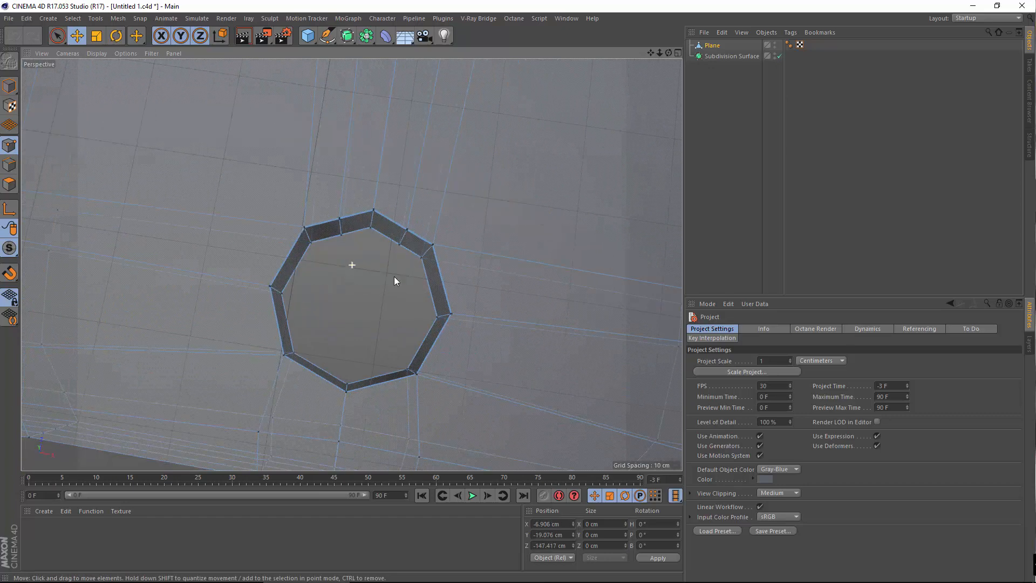
alt+drag(394, 276, 396, 218)
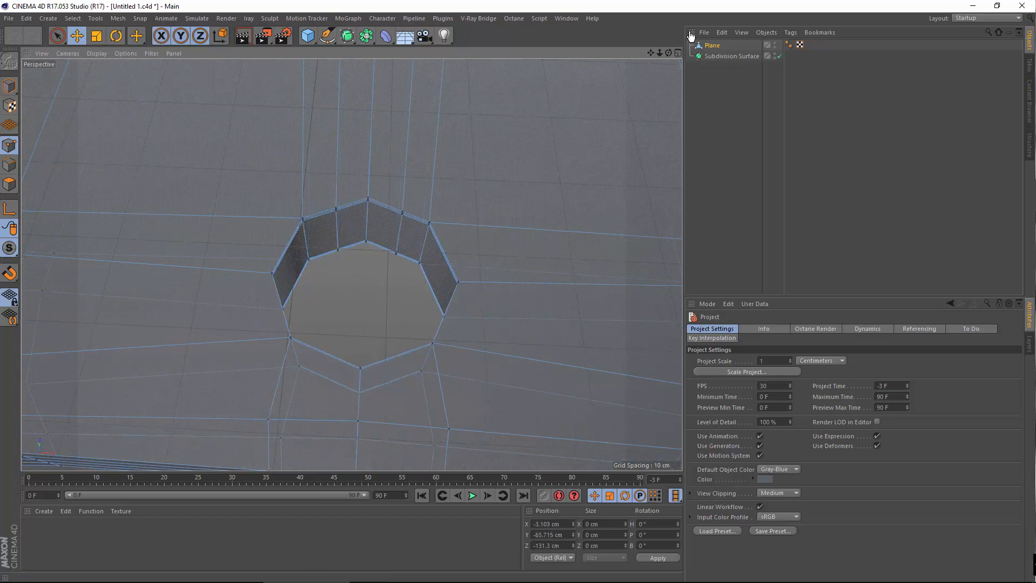
drag(712, 45, 723, 58)
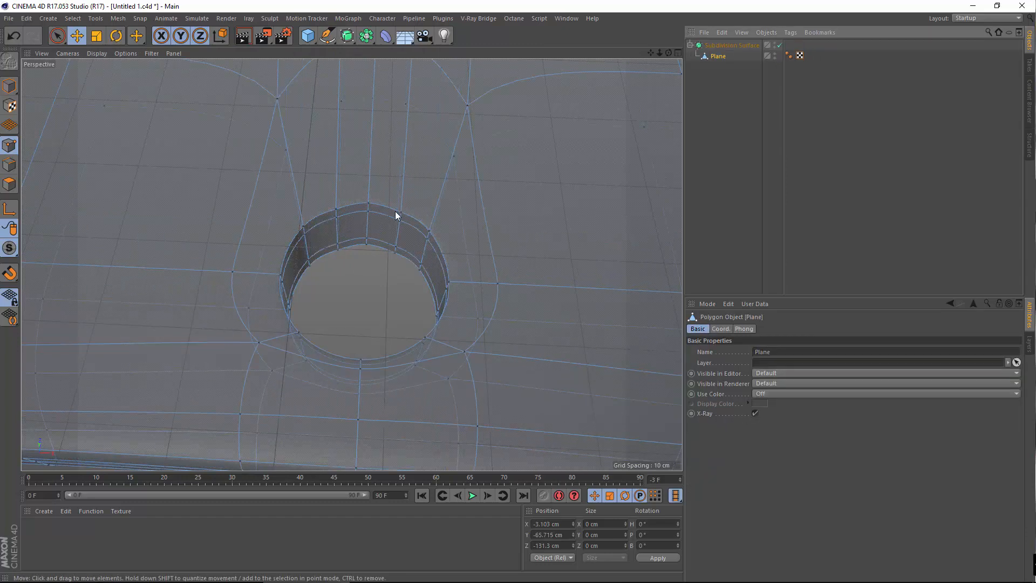
Nest the Plane under the Subdivision Surface, orbit the smoothed round hole, and keep the Plane's name
alt+right_drag(395, 211, 350, 261)
alt+drag(351, 261, 333, 222)
alt+middle_drag(332, 222, 375, 300)
alt+drag(374, 300, 416, 277)
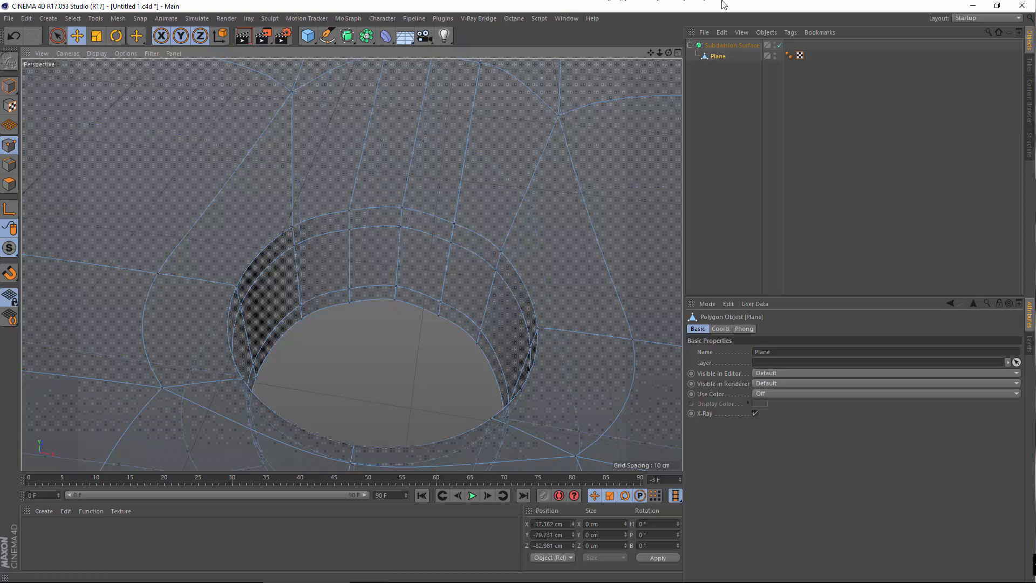
double_click(713, 57)
key(Return)
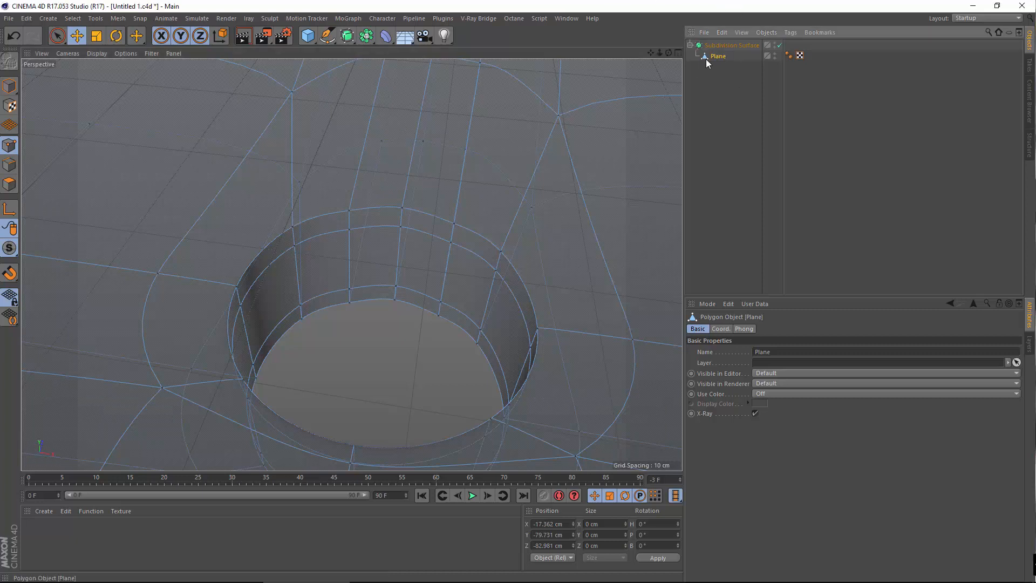
Switch to Polygons mode and orbit to look into the hole
click(9, 184)
alt+drag(347, 316, 346, 305)
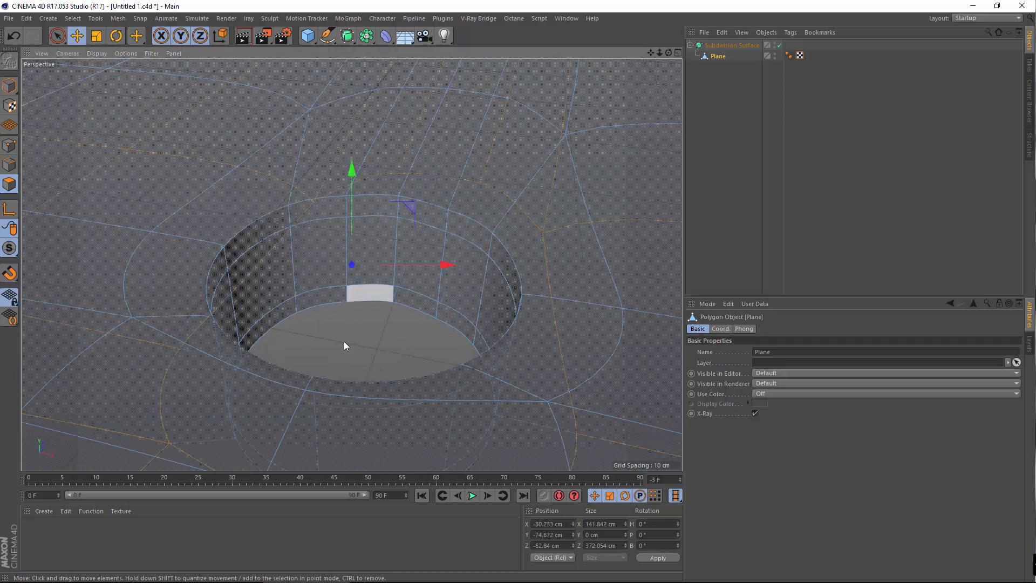
alt+middle_drag(345, 341, 349, 351)
alt+drag(349, 350, 347, 357)
scroll(345, 309, up, 5)
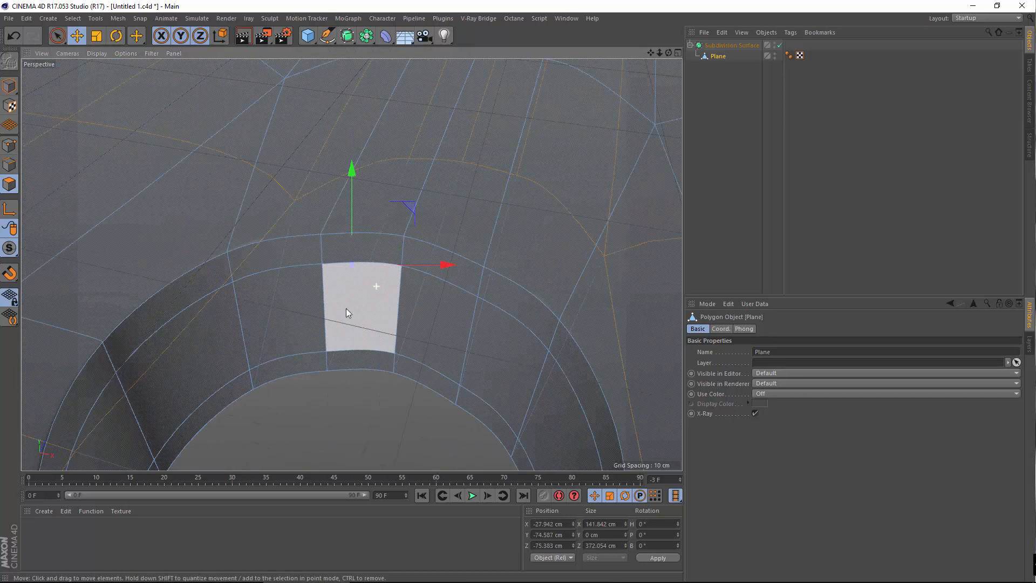
scroll(313, 264, down, 5)
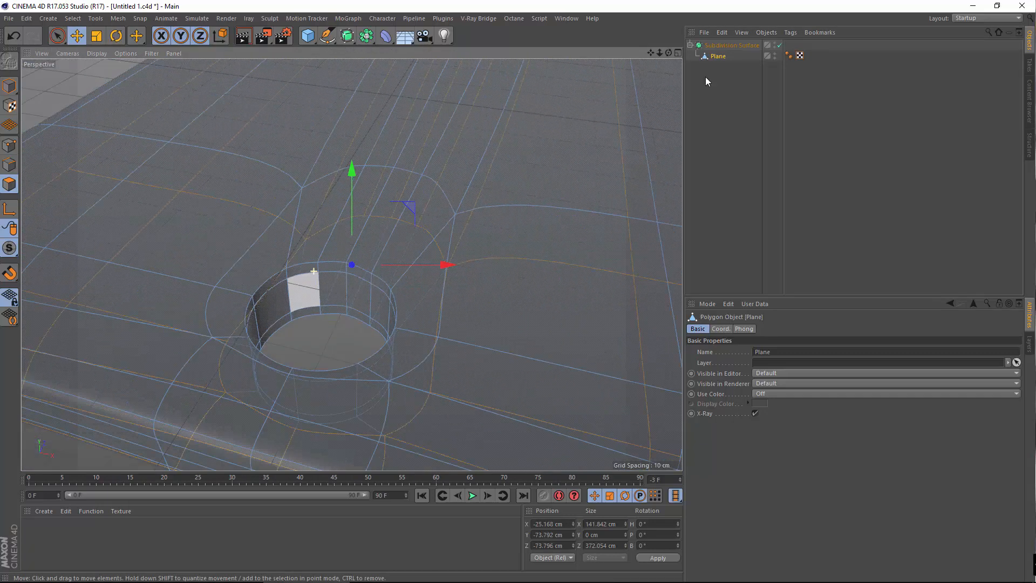
Move the Plane back out of the Subdivision Surface and select the thin strip atop the hole wall
drag(719, 48, 713, 43)
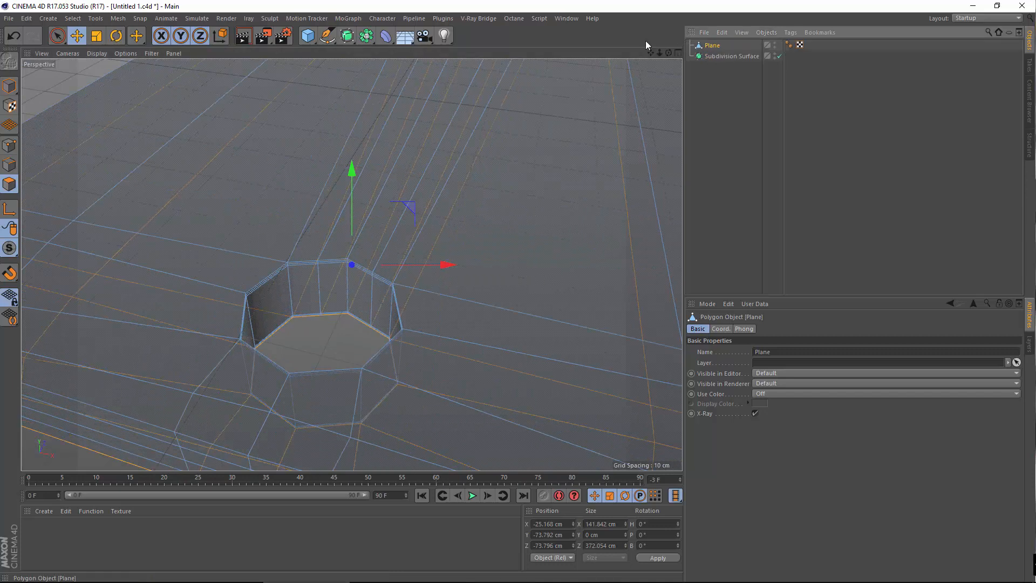
scroll(378, 270, up, 3)
alt+drag(387, 315, 364, 294)
scroll(333, 312, up, 1)
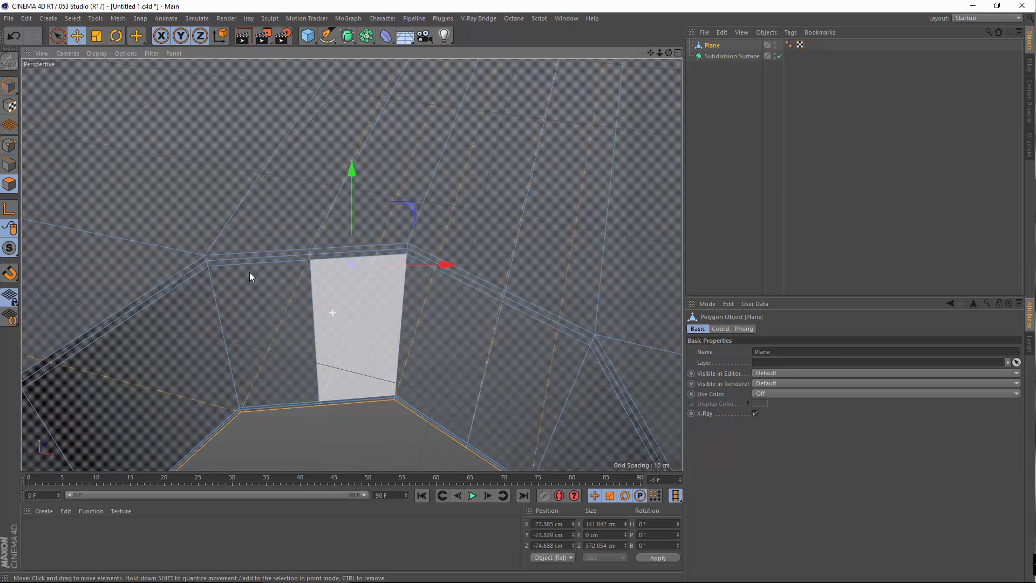
click(285, 255)
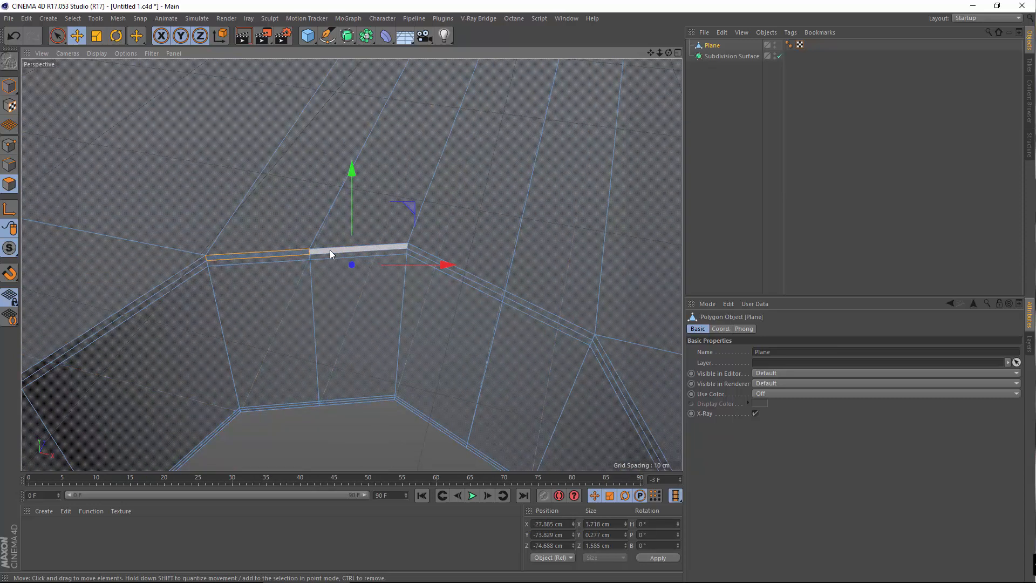
Melt the thin strip polygons at the top of the hole wall into their neighbours
right_click(300, 220)
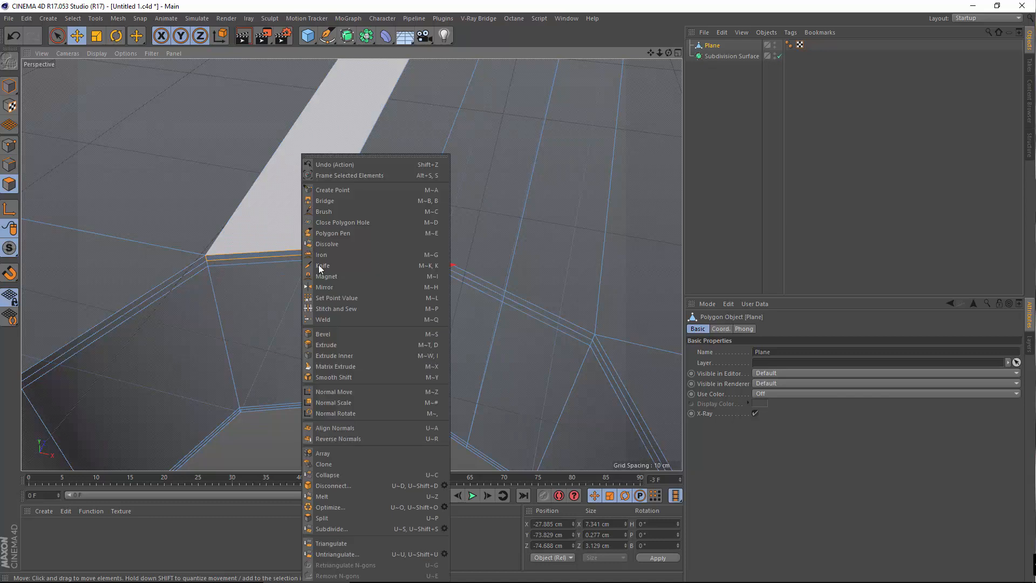
click(342, 495)
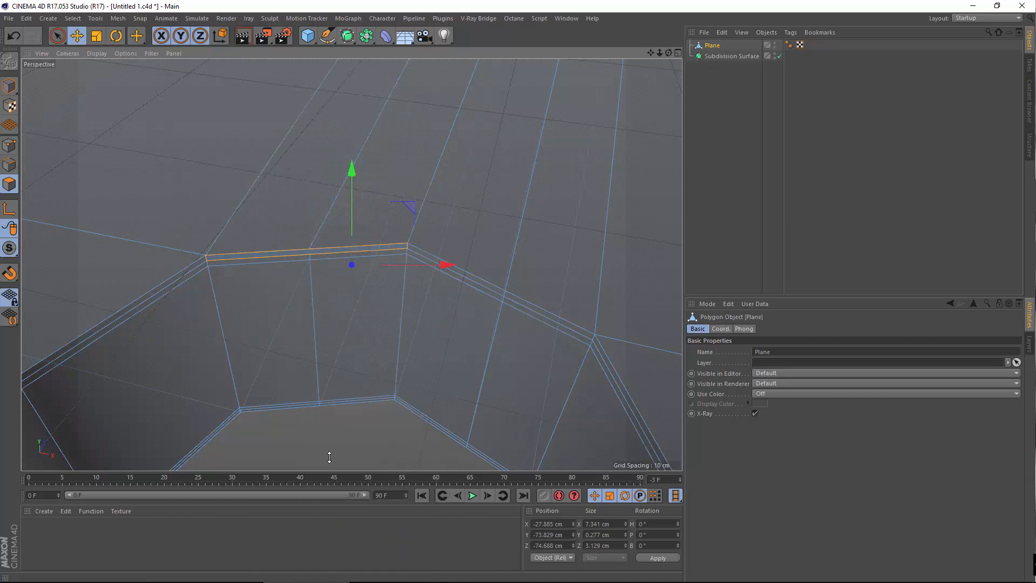
right_click(320, 259)
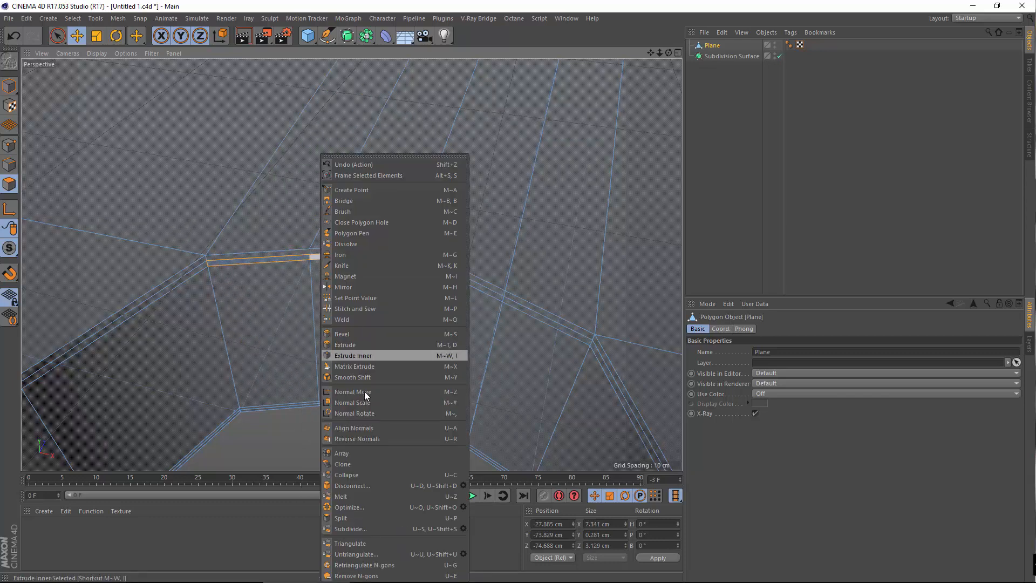
click(342, 496)
scroll(296, 271, up, 5)
Select the upper strip polygons and adjacent inner wall faces and Disconnect them
click(338, 228)
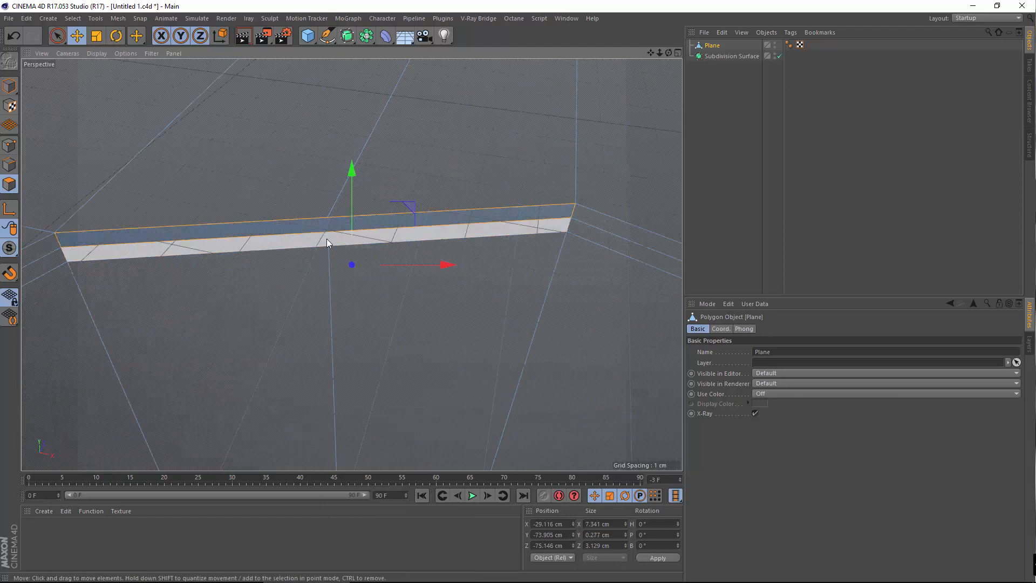
click(326, 238)
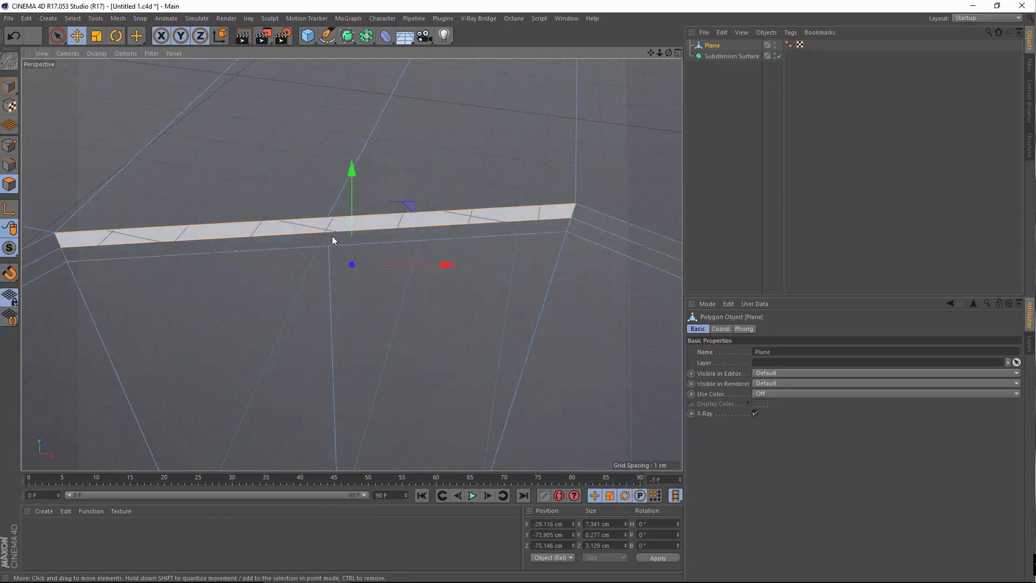
click(400, 335)
scroll(399, 331, down, 5)
shift+click(361, 358)
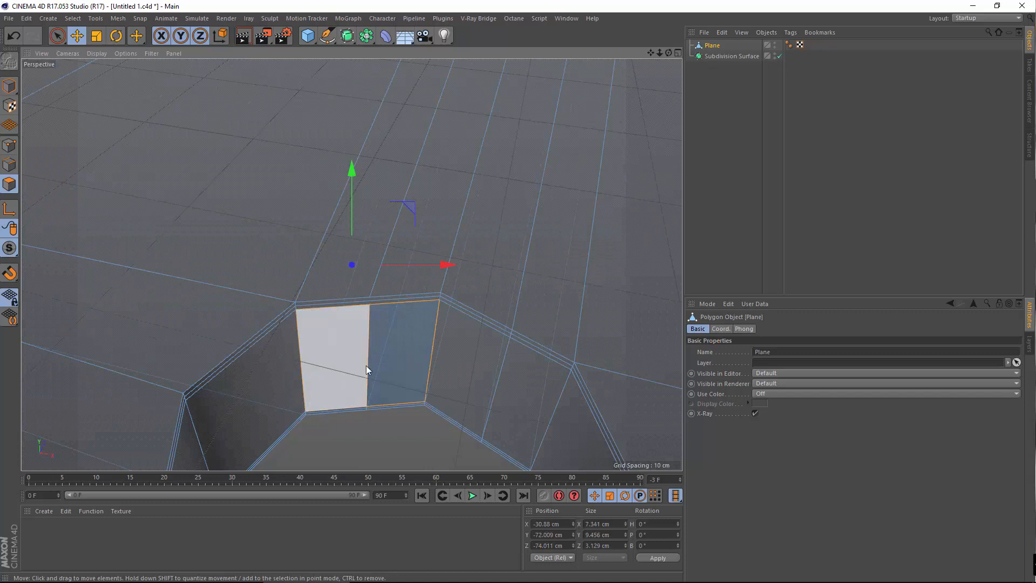
scroll(366, 364, up, 3)
right_click(365, 338)
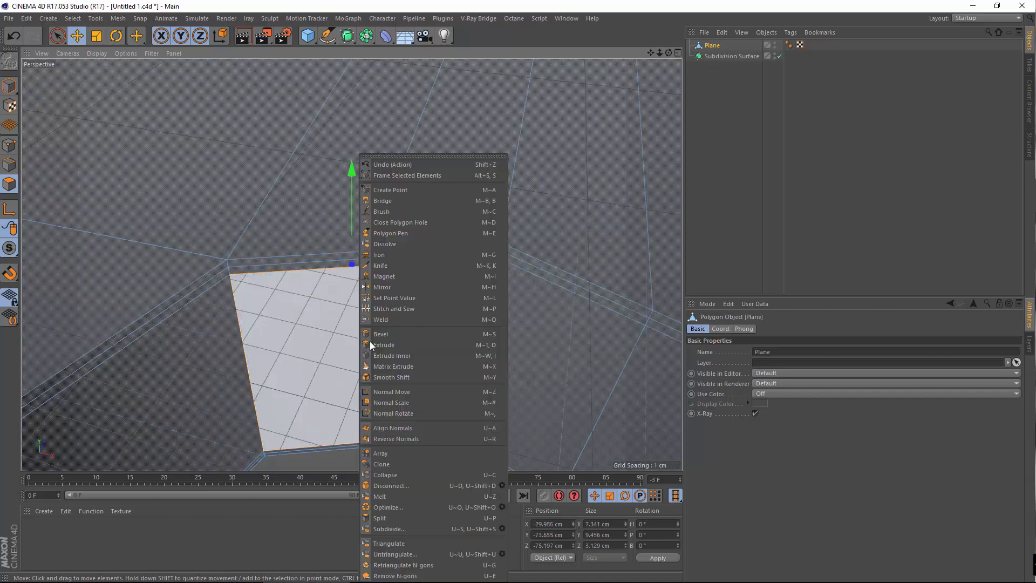
click(397, 489)
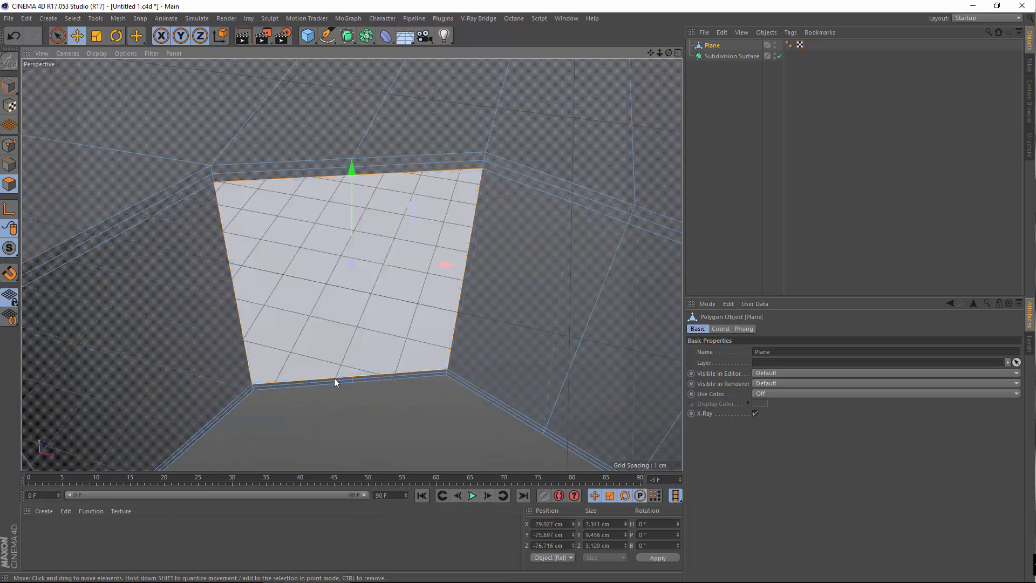
Melt the thin strip along the wall's bottom and activate Normal Move
click(334, 378)
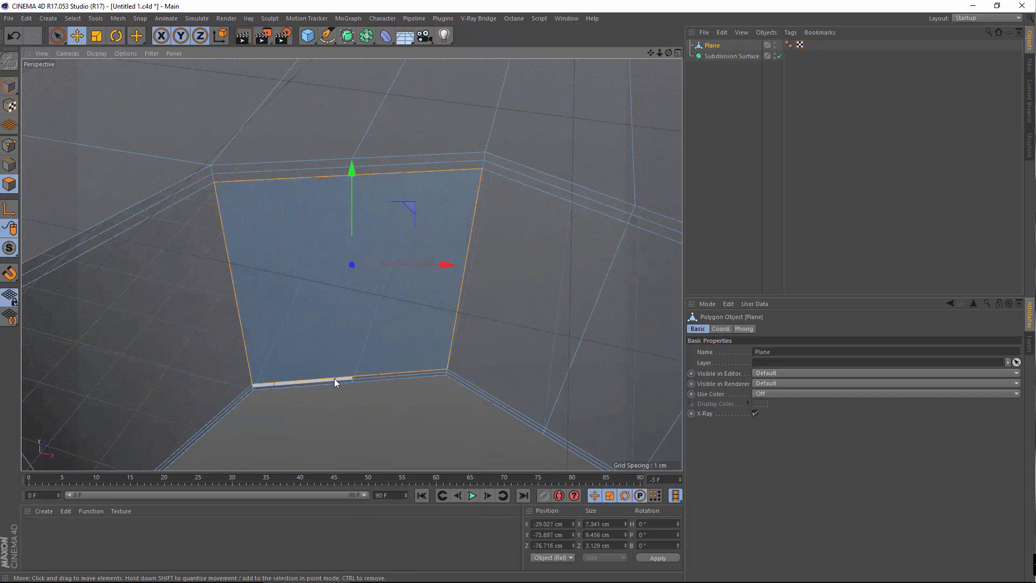
shift+click(373, 378)
right_click(372, 377)
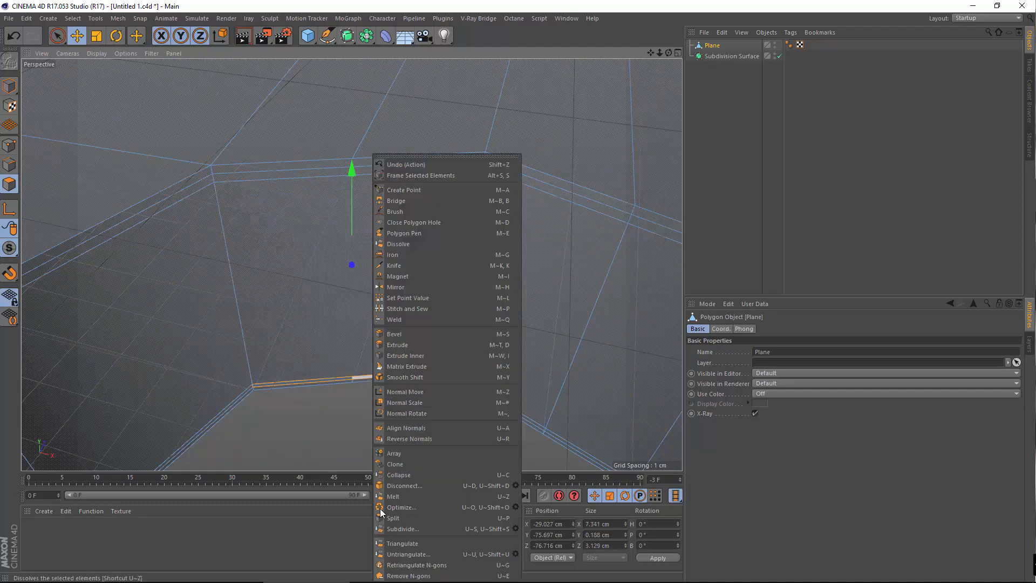
click(389, 496)
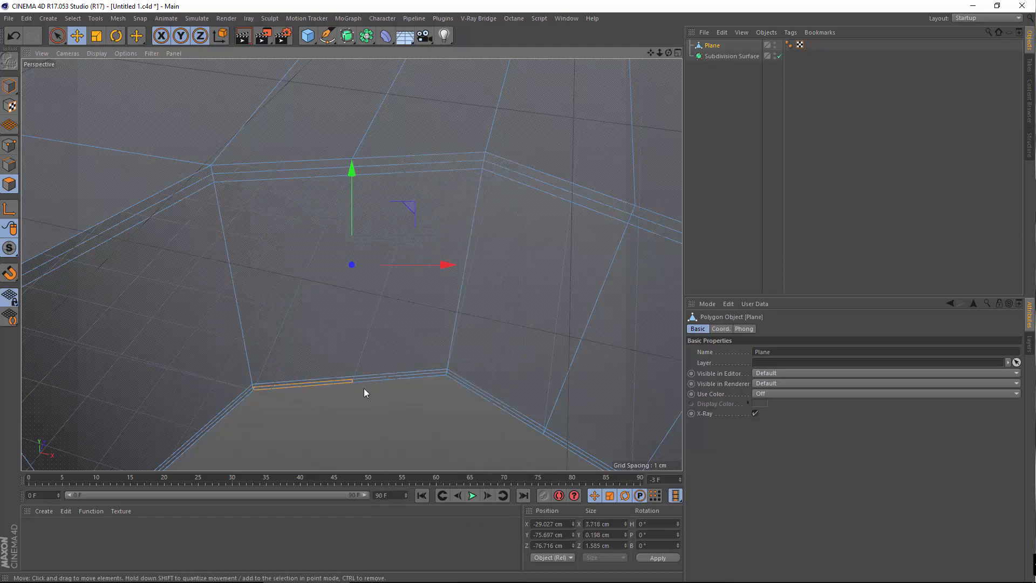
right_click(376, 381)
click(400, 490)
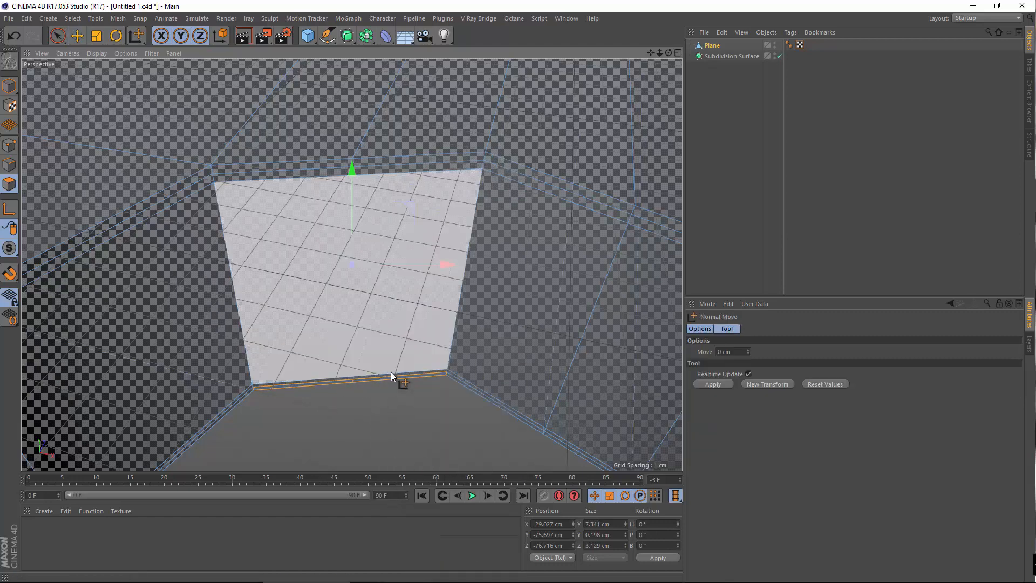
Return to the Move tool and disconnect the selected wall polygons
click(76, 36)
right_click(410, 344)
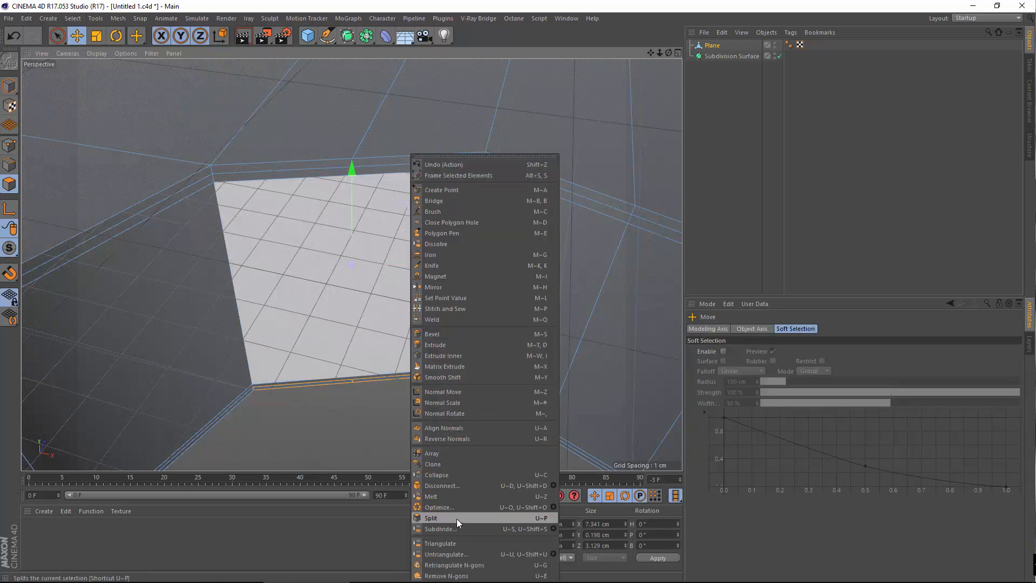
click(457, 489)
alt+drag(428, 406, 294, 226)
Melt the two top strip polygons and collapse the second strip into an edge
click(295, 222)
click(329, 215)
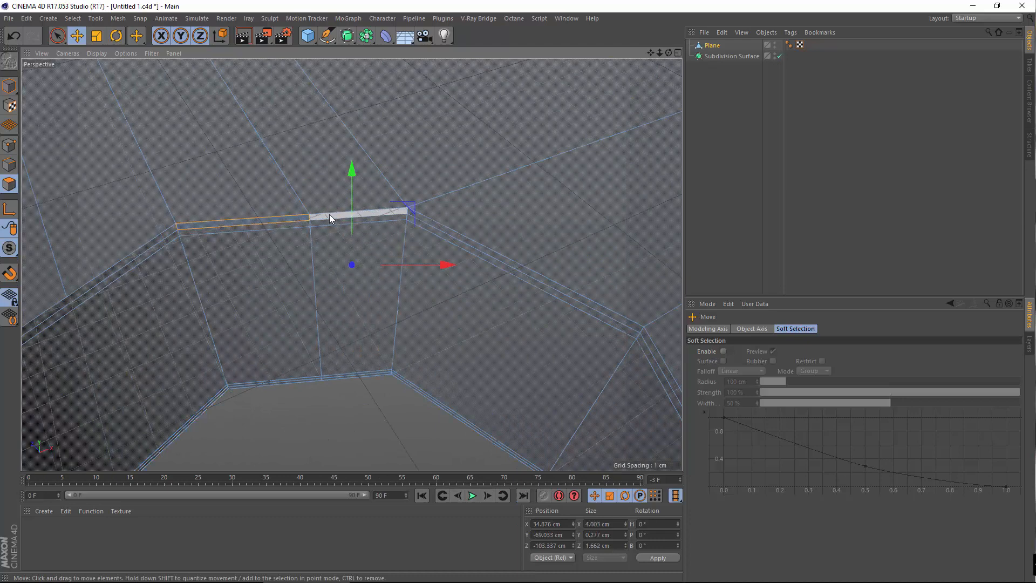
right_click(330, 215)
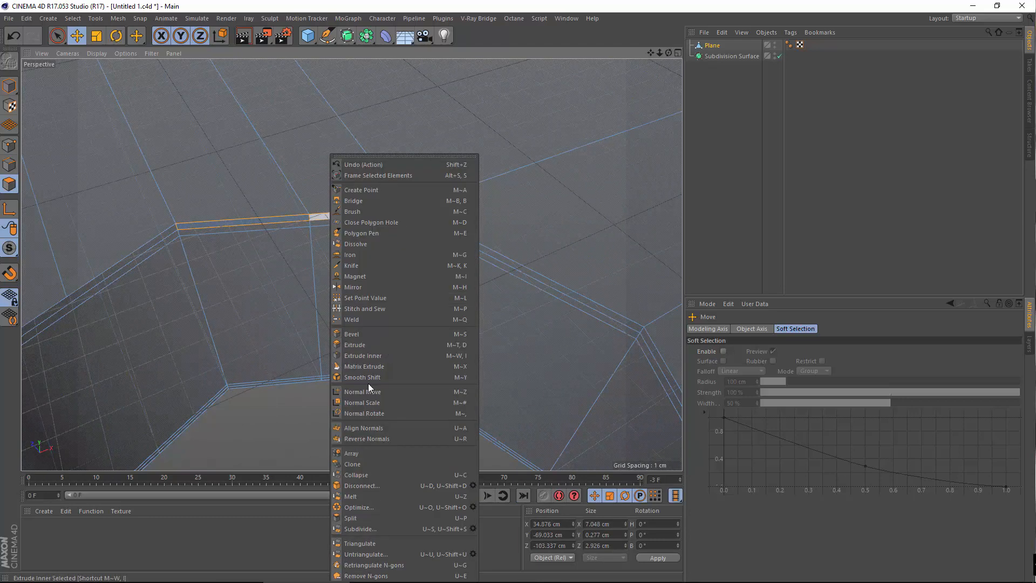
click(350, 497)
click(293, 225)
shift+click(321, 226)
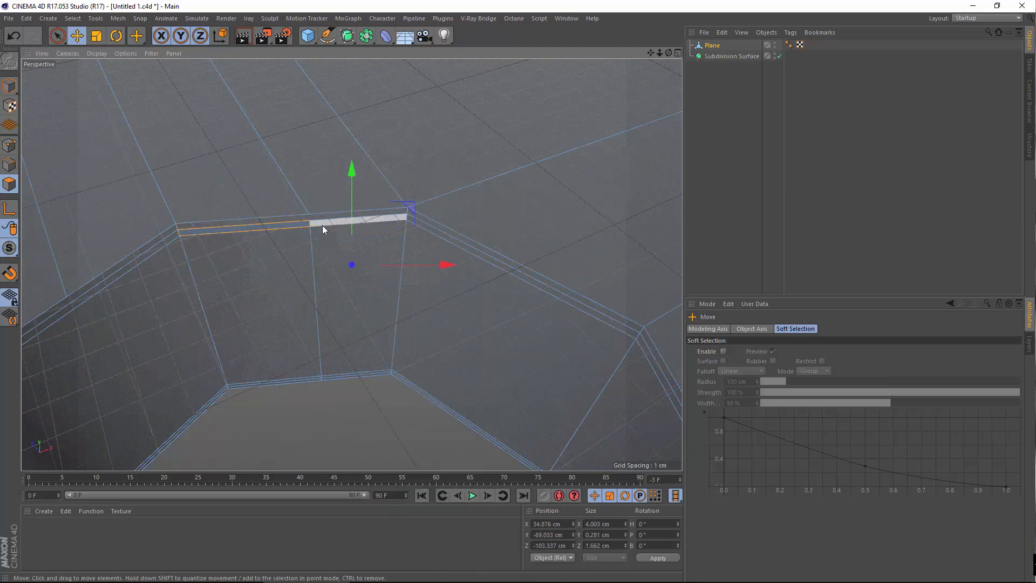
right_click(322, 225)
click(348, 475)
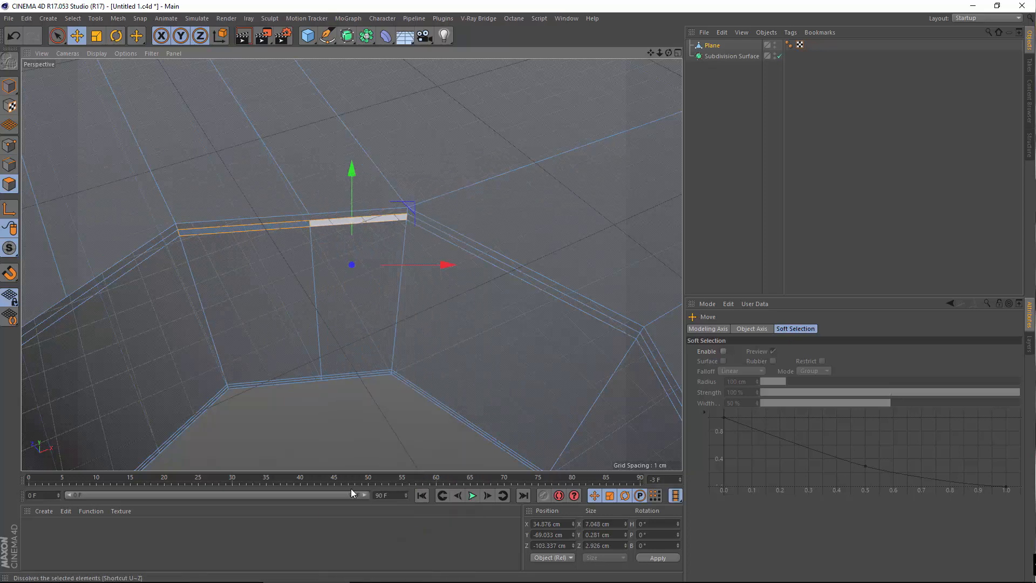
Melt the large left polygon with its strip, then melt the bottom strip polygons
click(277, 319)
right_click(332, 324)
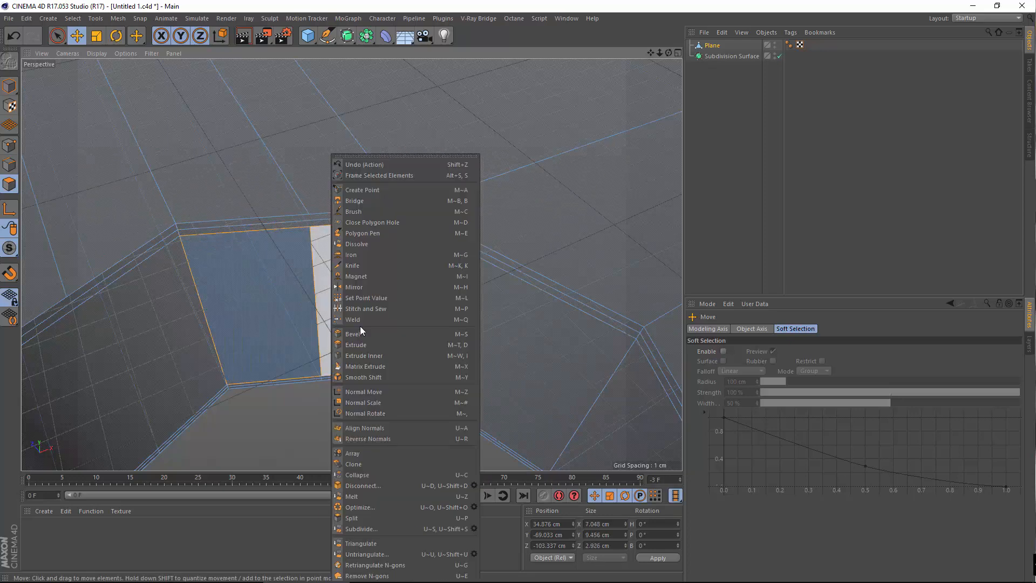
click(378, 497)
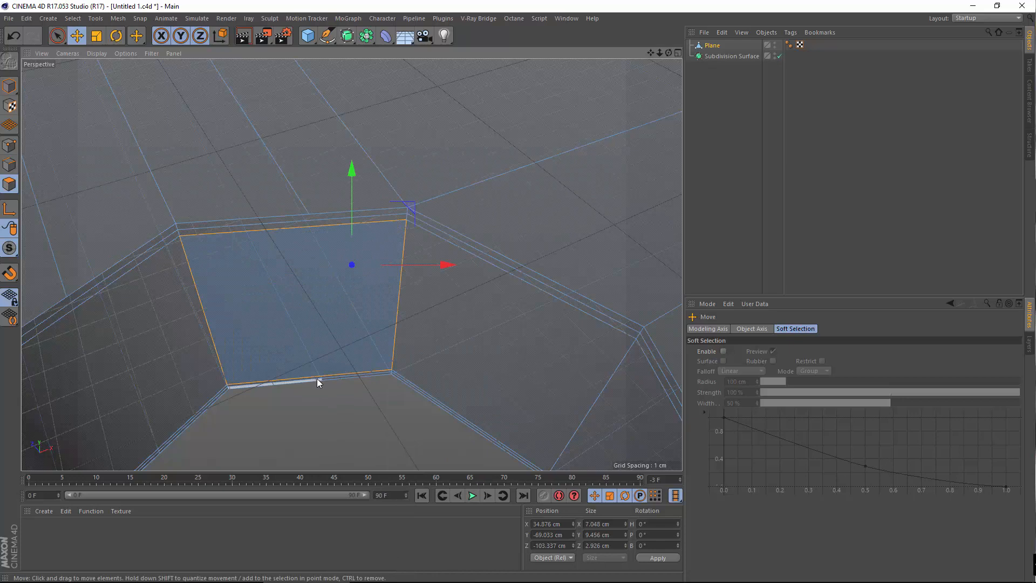
scroll(316, 379, up, 5)
click(321, 370)
click(341, 368)
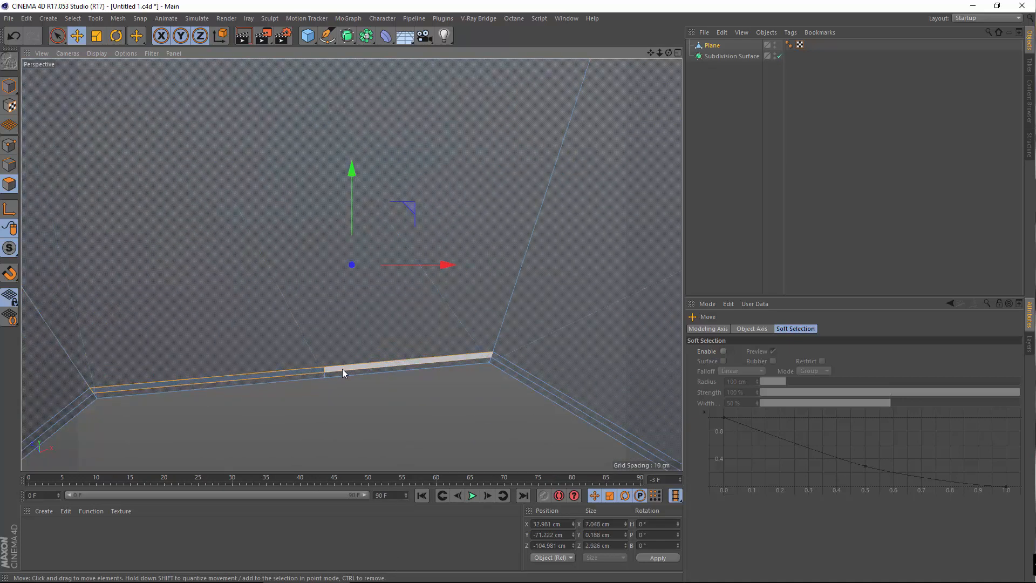
right_click(342, 368)
click(378, 496)
click(337, 374)
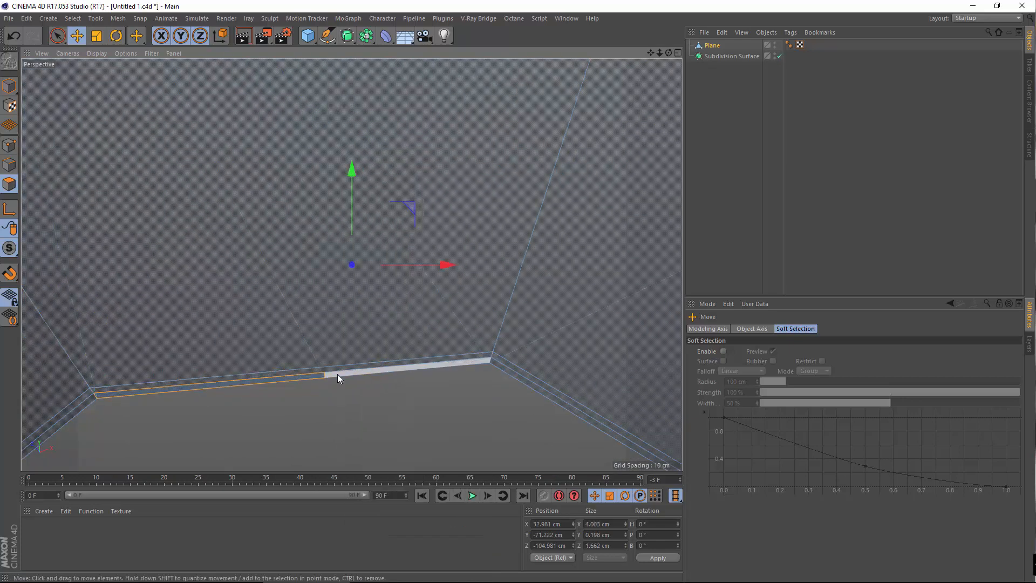
right_click(338, 374)
click(371, 495)
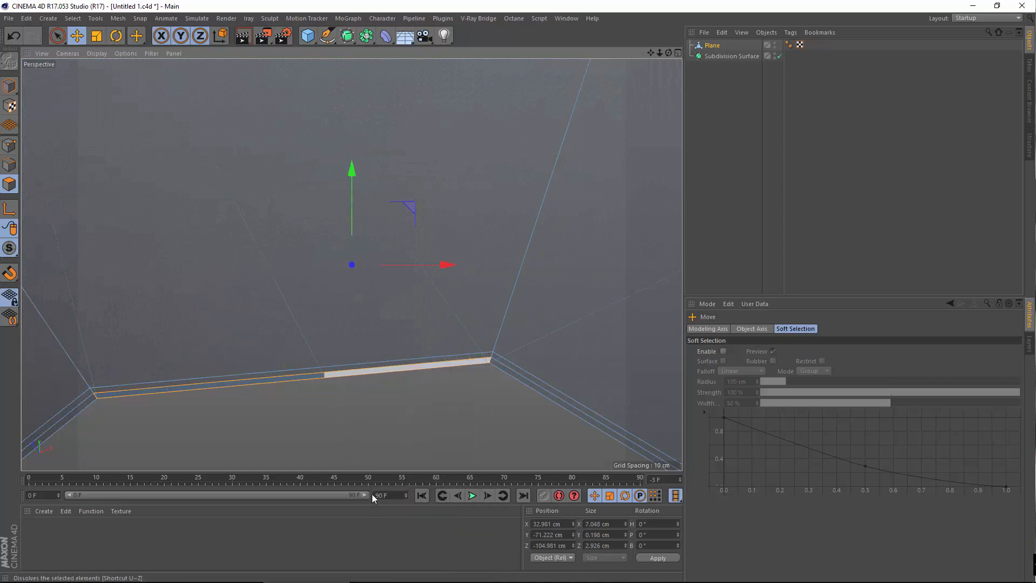
scroll(357, 376, down, 5)
Select two long strips above the hole's rim, try Disconnect and Melt, then undo both
alt+drag(232, 377, 385, 290)
alt+middle_drag(385, 289, 342, 371)
click(266, 324)
shift+click(314, 339)
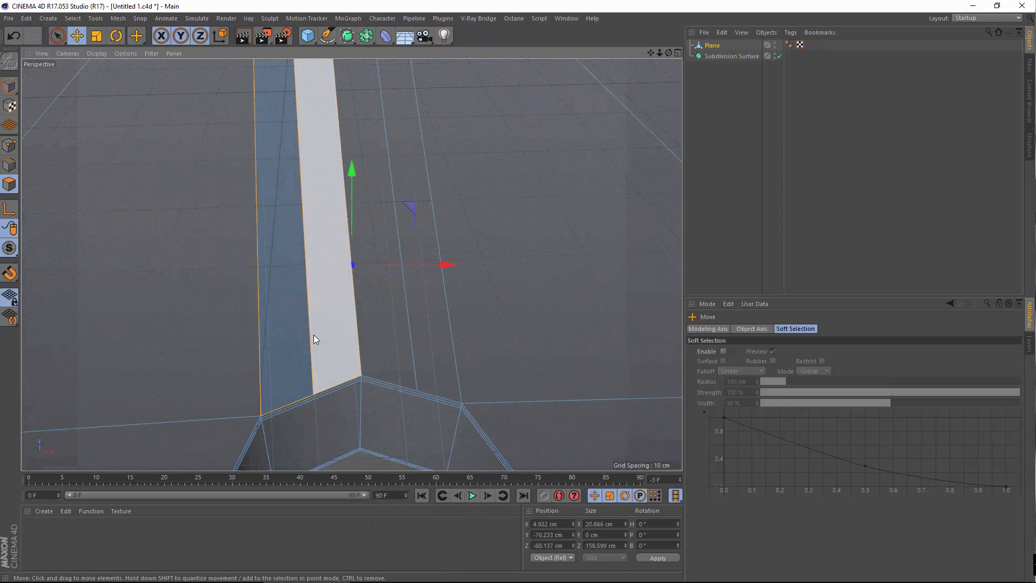
right_click(313, 335)
click(351, 489)
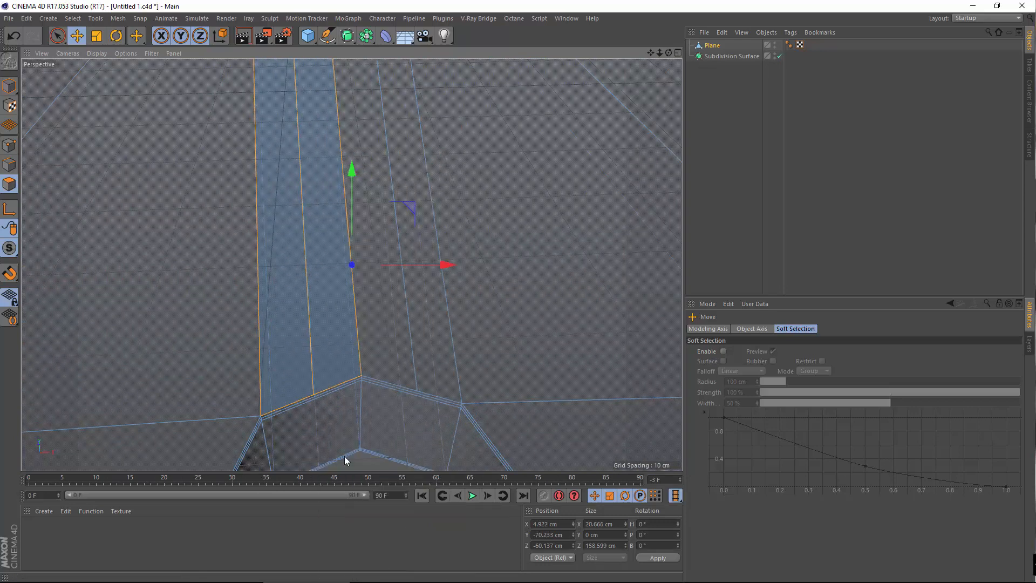
right_click(331, 353)
click(377, 498)
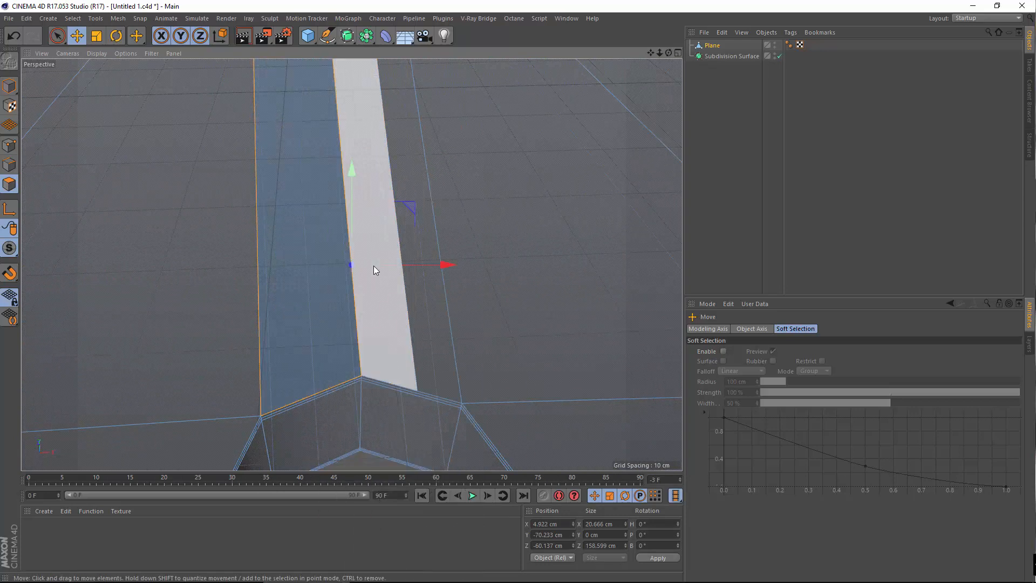
click(20, 42)
click(20, 42)
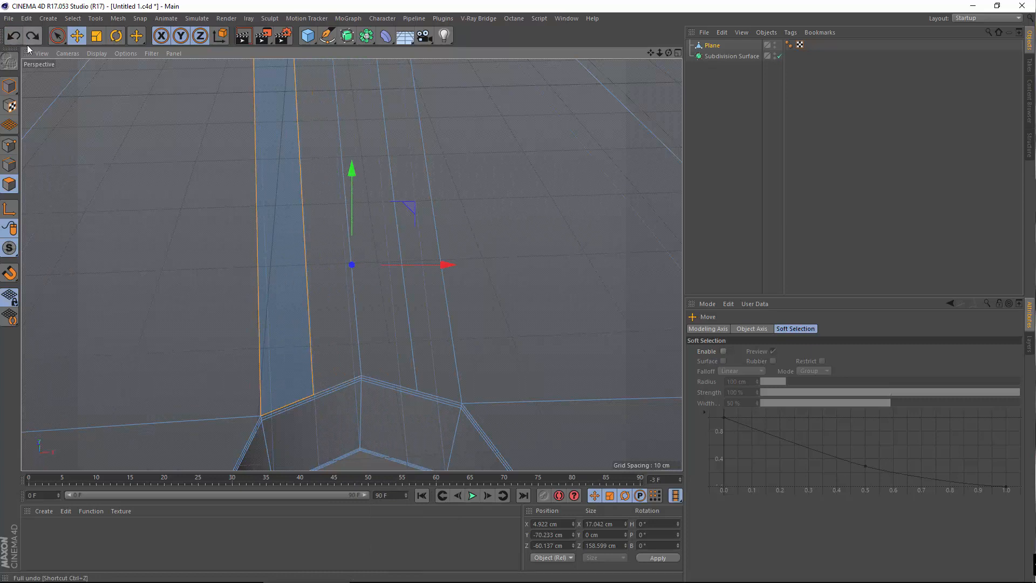
Melt the strip polygons beside the hole into one wider polygon
right_click(287, 235)
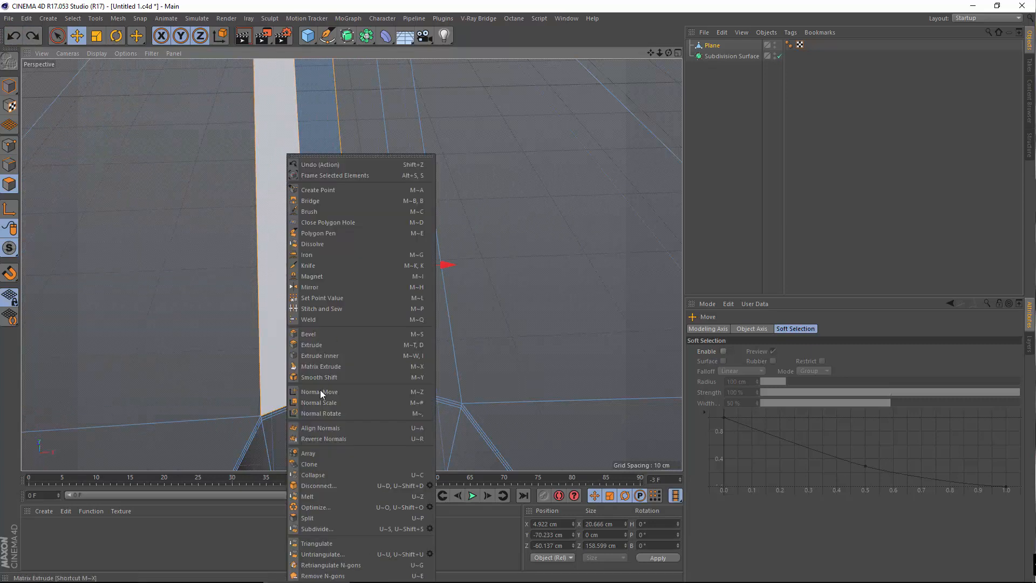
click(332, 497)
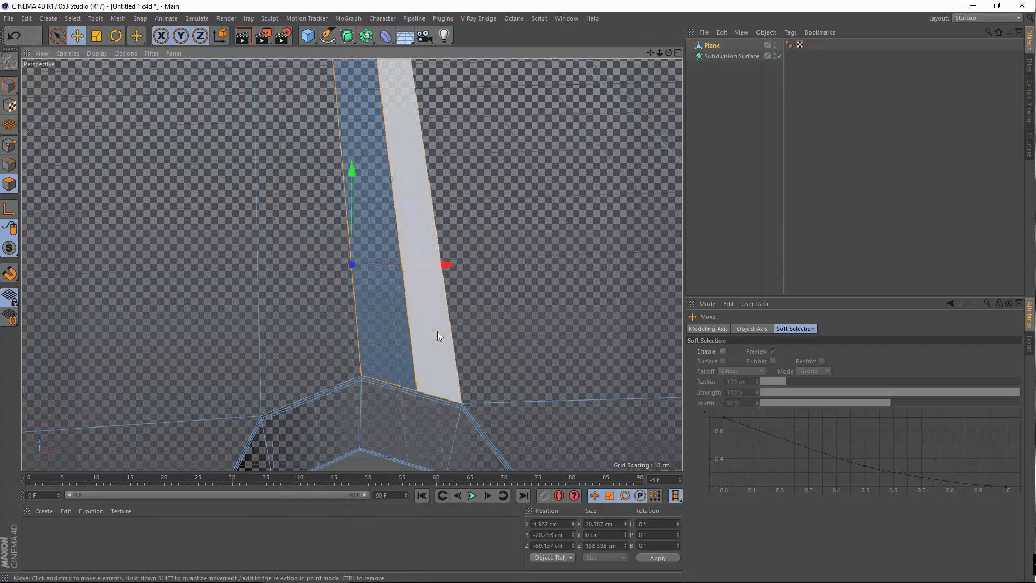
right_click(437, 331)
click(410, 2)
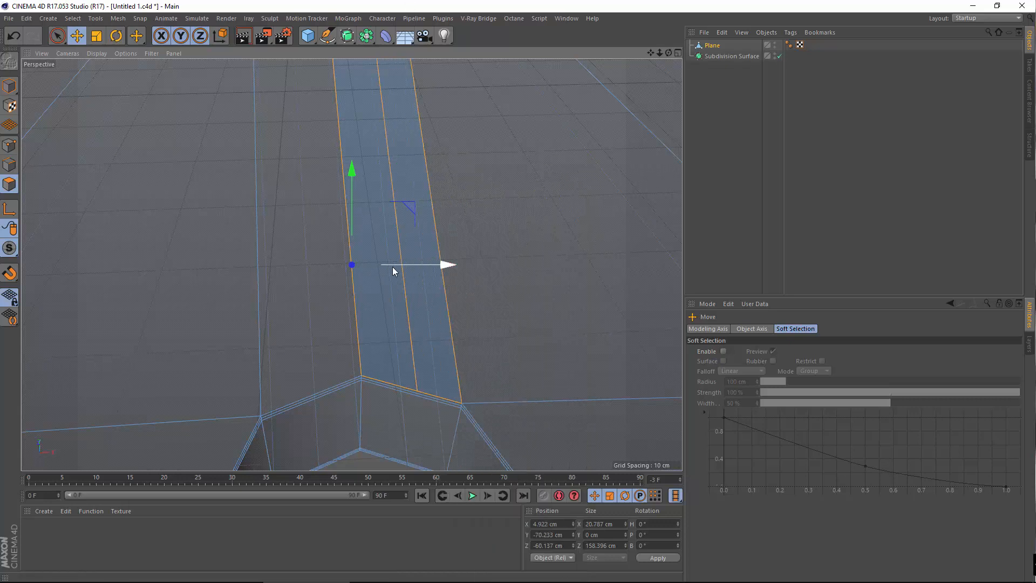
right_click(392, 267)
key(Escape)
right_click(393, 266)
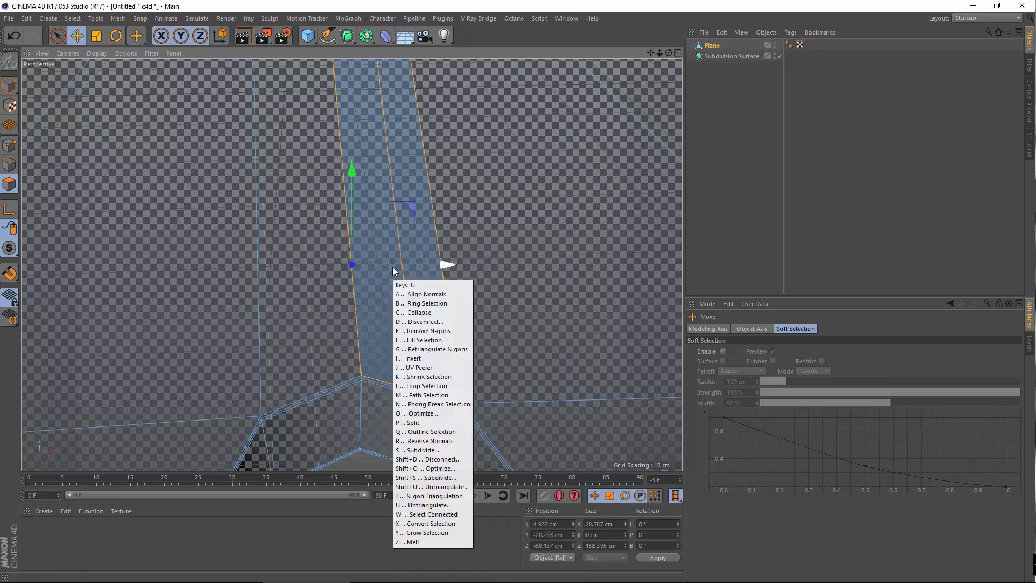
key(Escape)
key(Delete)
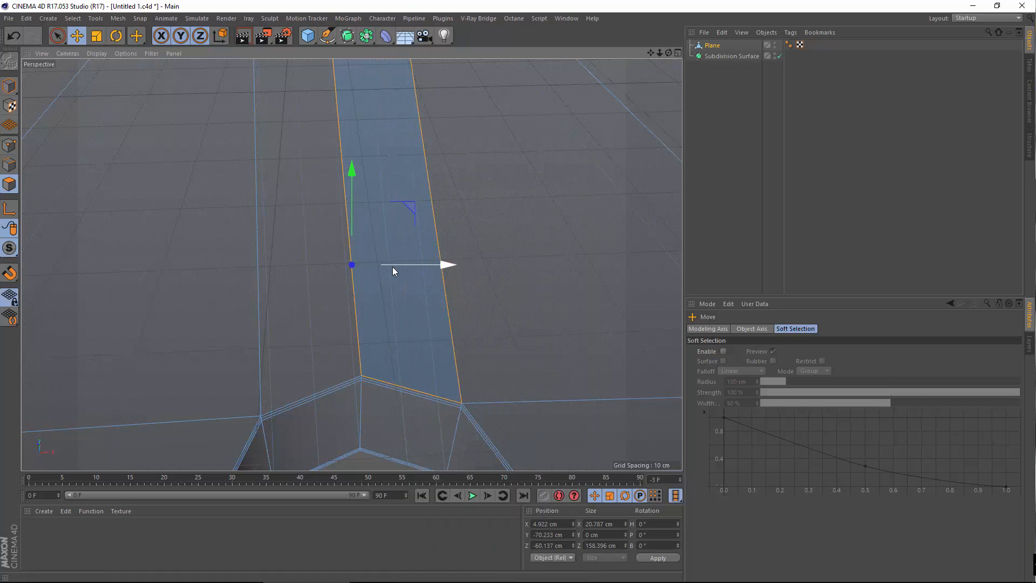
Pan along the strip and melt the next two strip polygons with U~Z
alt+middle_drag(392, 267, 416, 421)
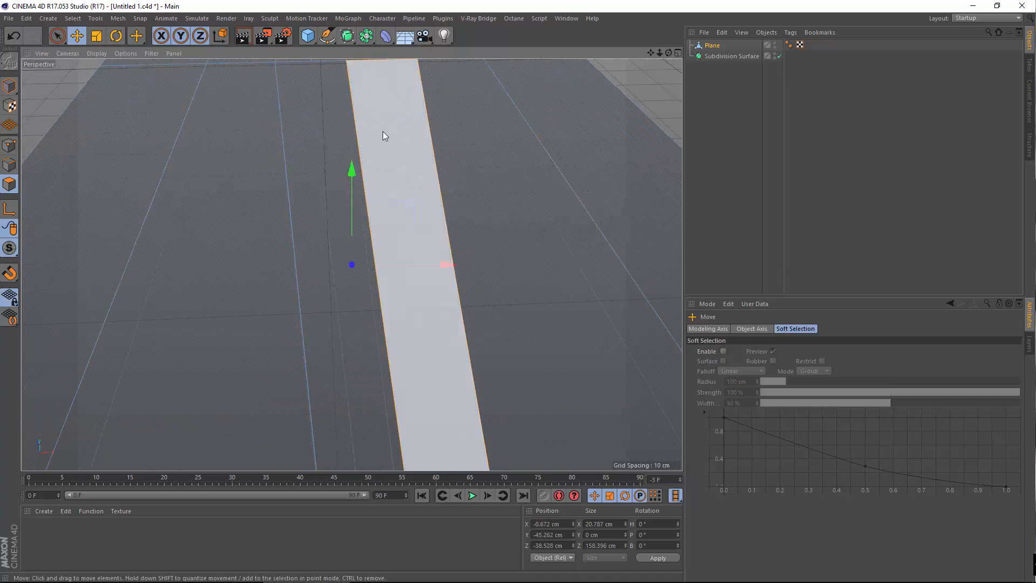
alt+middle_drag(390, 157, 395, 378)
scroll(280, 233, up, 3)
alt+middle_drag(378, 179, 371, 356)
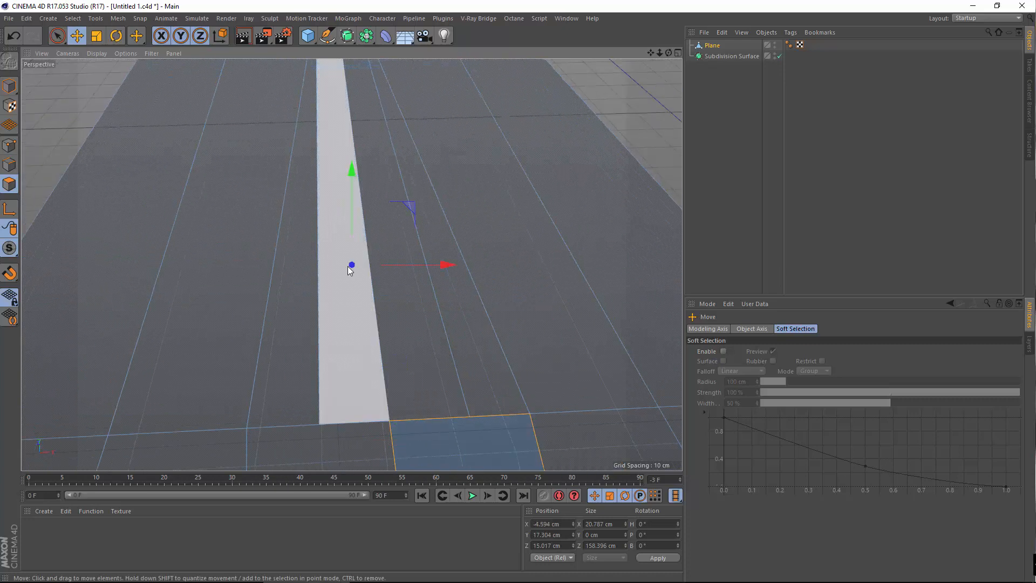
click(290, 329)
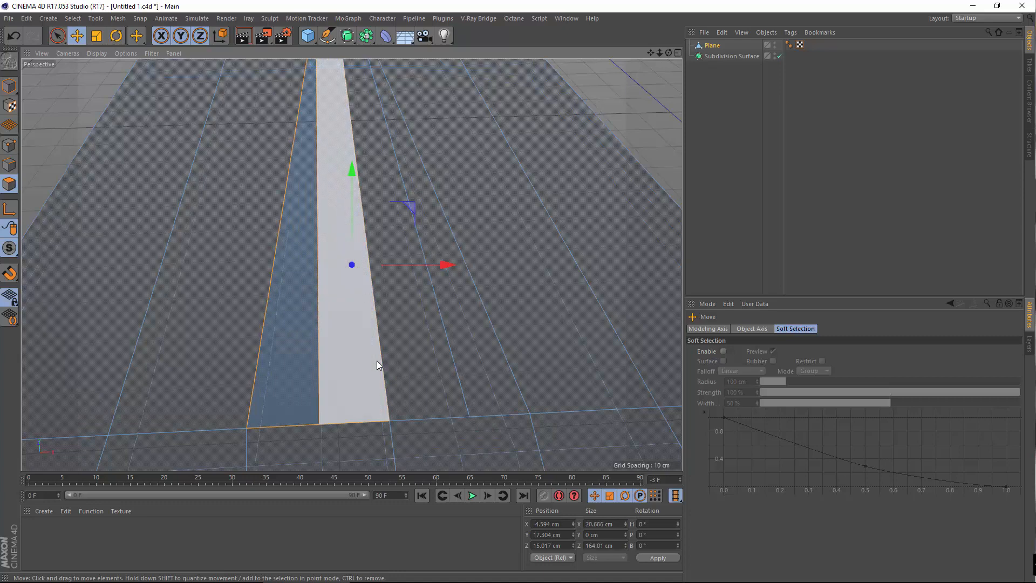
key(u)
key(z)
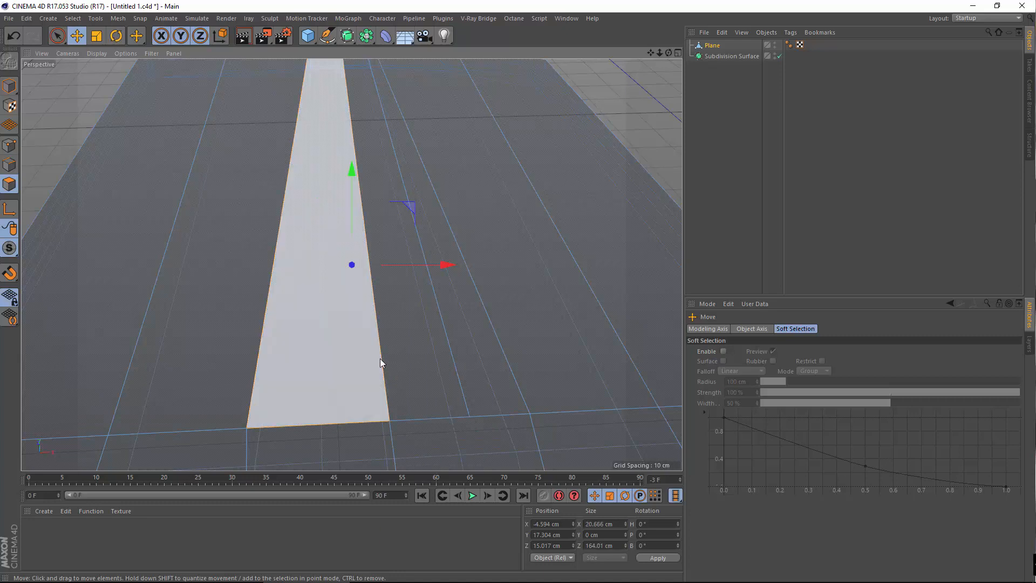
click(433, 347)
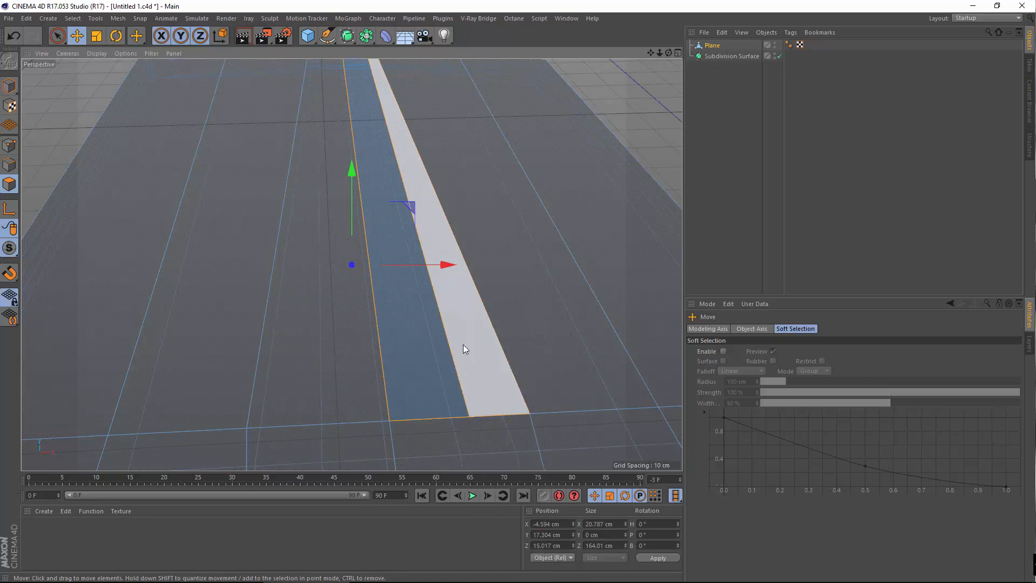
key(u)
key(z)
Inspect the merged strips across the model down to its front corner and pick Loop Selection
alt+middle_drag(495, 429, 337, 173)
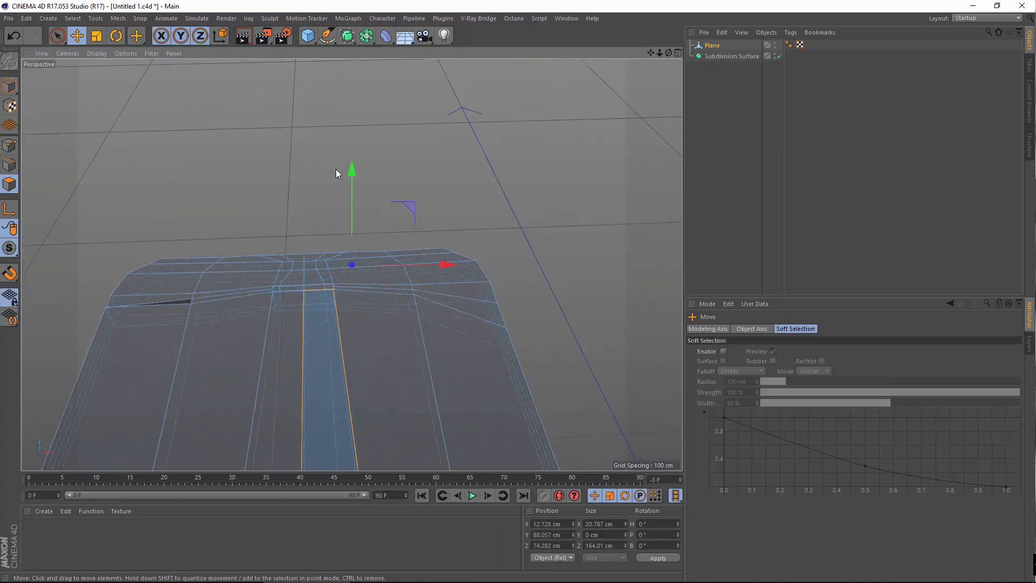
alt+right_drag(291, 261, 313, 370)
alt+drag(313, 370, 345, 301)
alt+middle_drag(344, 302, 389, 113)
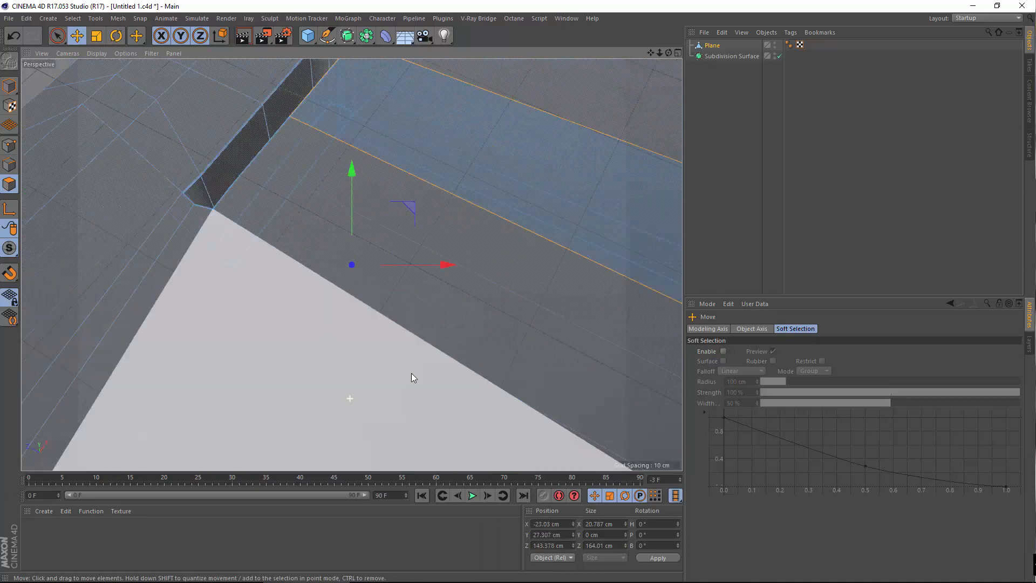
alt+right_drag(411, 373, 324, 383)
alt+right_drag(525, 312, 504, 351)
alt+middle_drag(504, 350, 151, 171)
alt+drag(328, 314, 277, 242)
alt+middle_drag(330, 253, 399, 327)
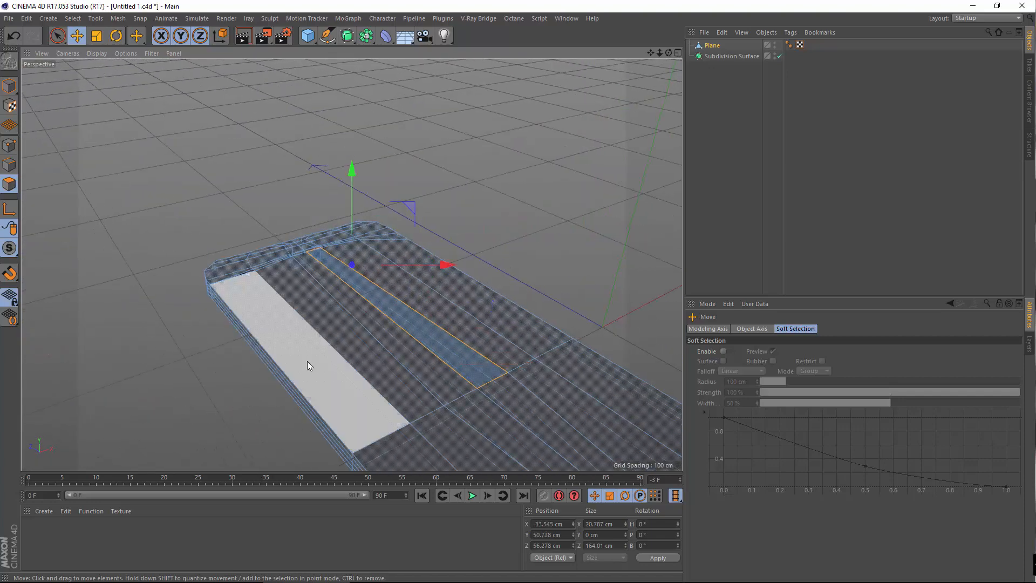
alt+drag(306, 361, 371, 352)
alt+middle_drag(286, 332, 352, 335)
alt+drag(348, 335, 358, 309)
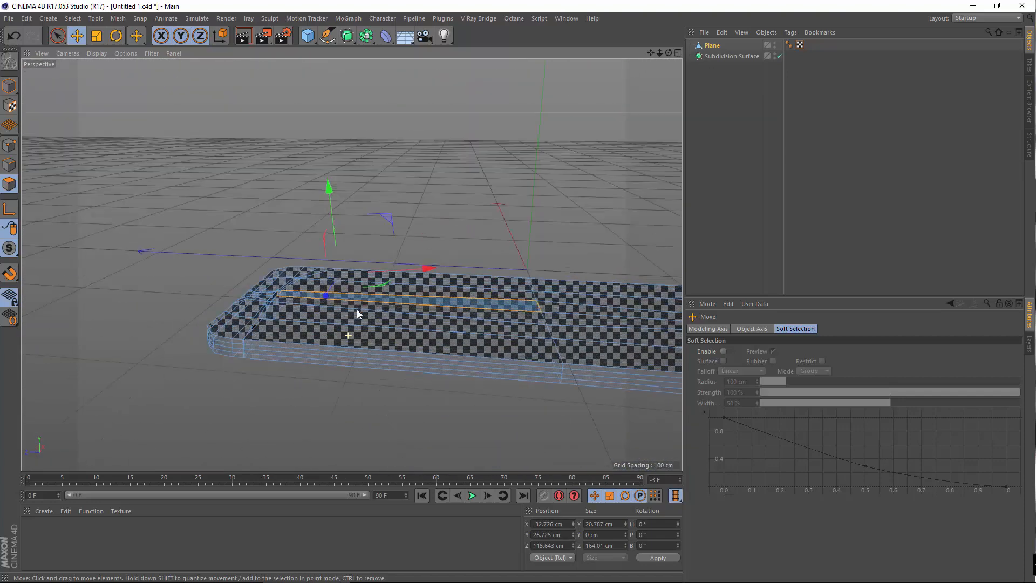
alt+right_drag(225, 342, 318, 324)
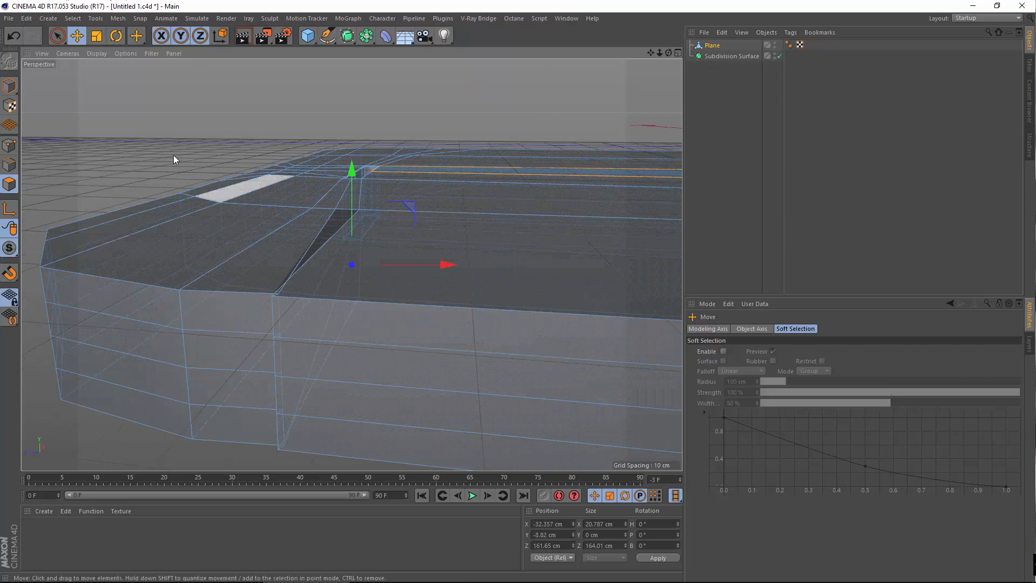
click(73, 18)
Switch to Loop Selection and orbit in close on the thin strip at the front corner
click(92, 91)
alt+drag(243, 372, 372, 413)
alt+right_drag(233, 306, 236, 342)
alt+drag(236, 343, 219, 412)
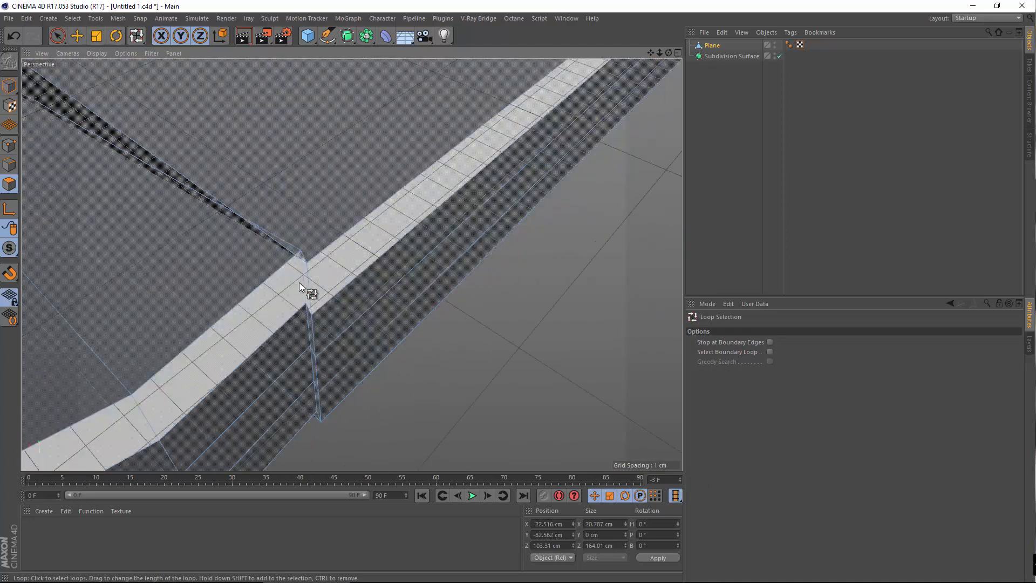
alt+drag(226, 329, 150, 318)
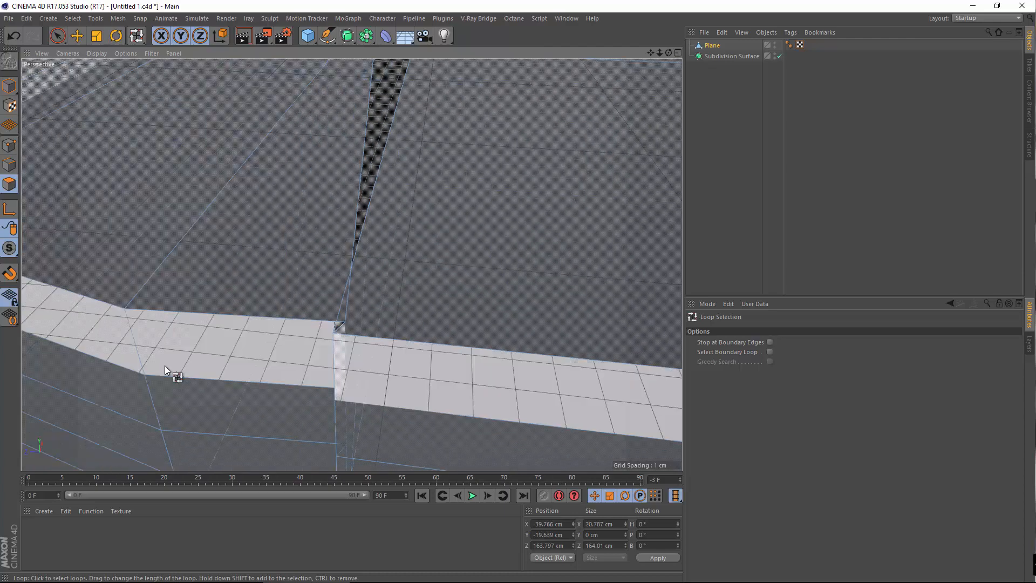
alt+middle_drag(164, 373, 219, 364)
alt+drag(218, 364, 238, 341)
click(72, 18)
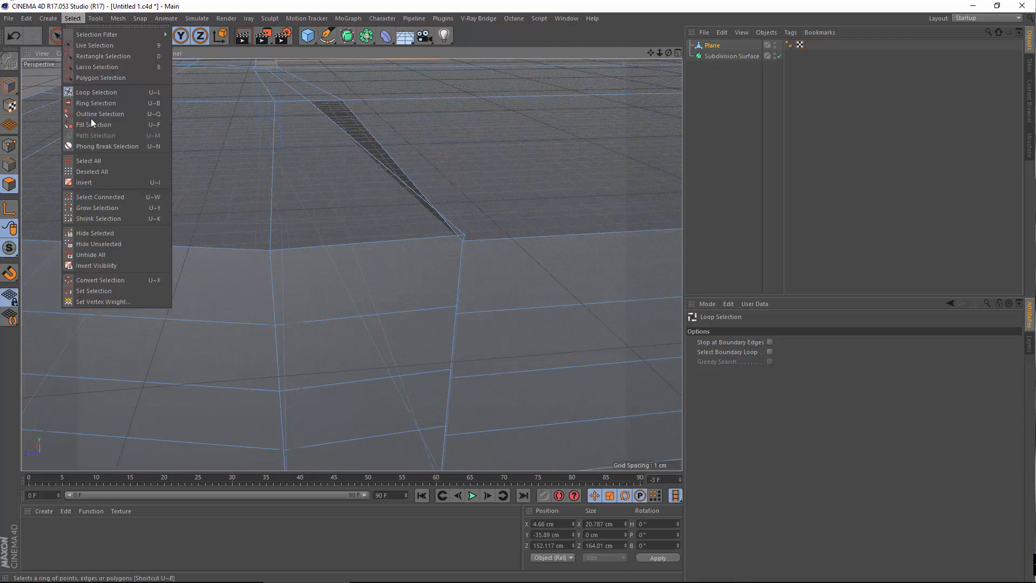
click(100, 92)
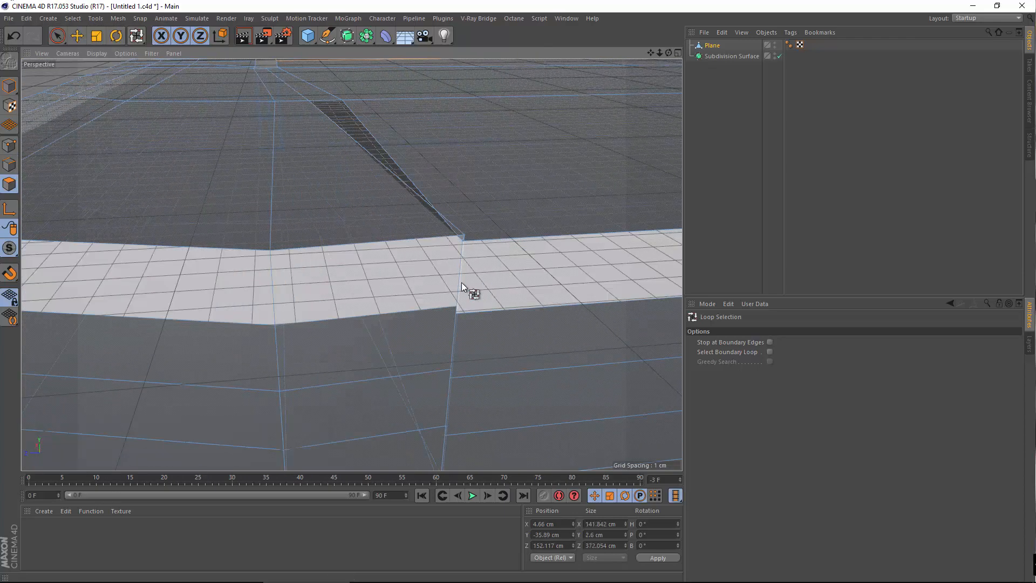
Loop-select and delete the three thin polygon strips, one after another
click(461, 283)
key(Delete)
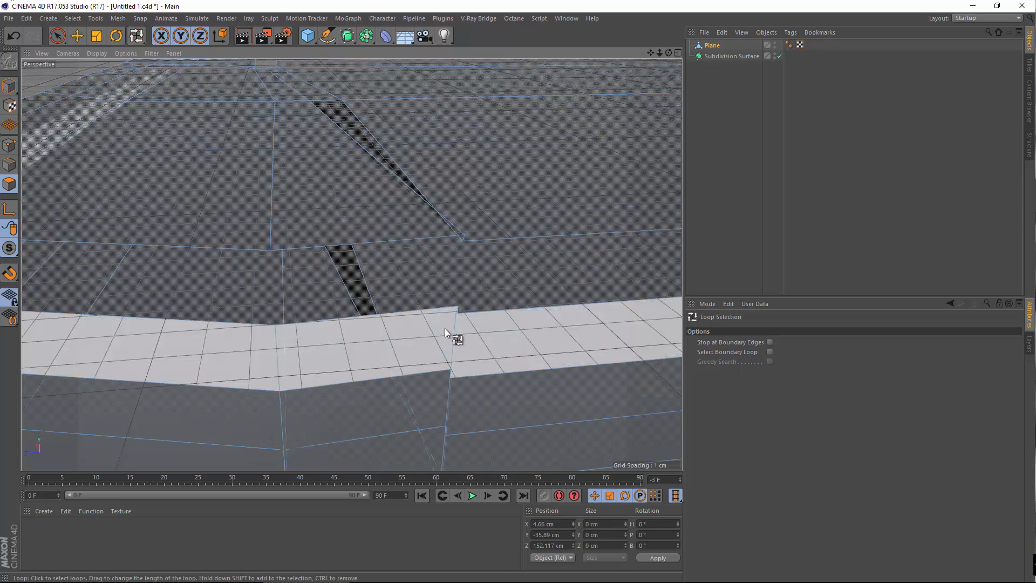
click(447, 328)
key(Delete)
click(446, 397)
key(Delete)
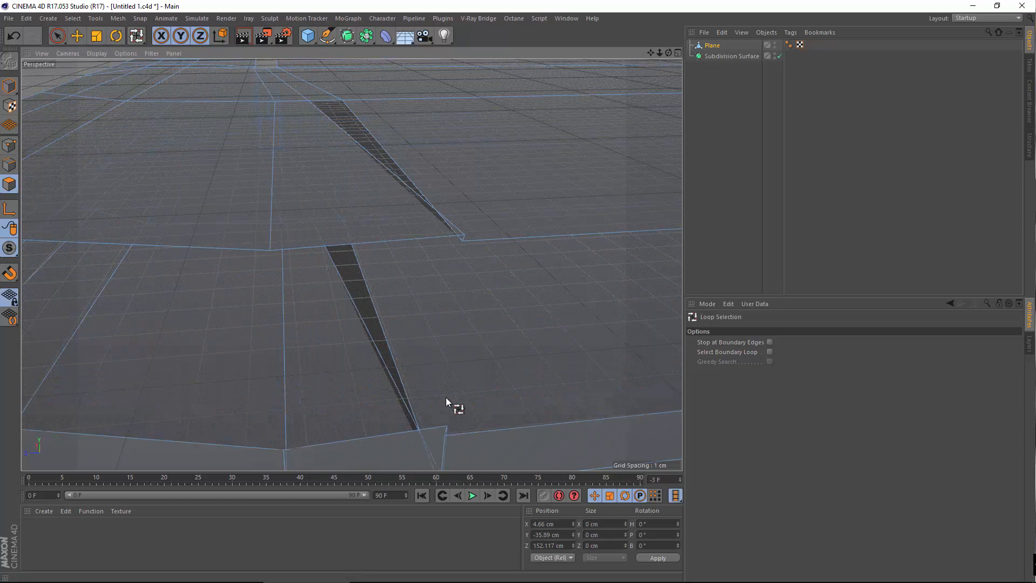
Zoom out and orbit until the whole phone mesh is visible
scroll(419, 367, down, 4)
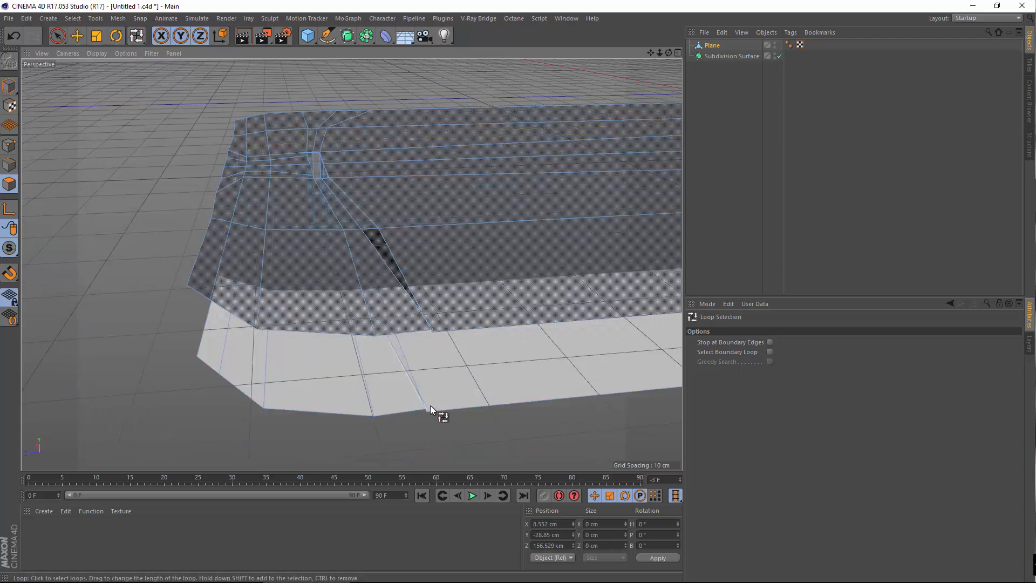
alt+middle_drag(358, 389, 407, 154)
alt+drag(390, 201, 296, 283)
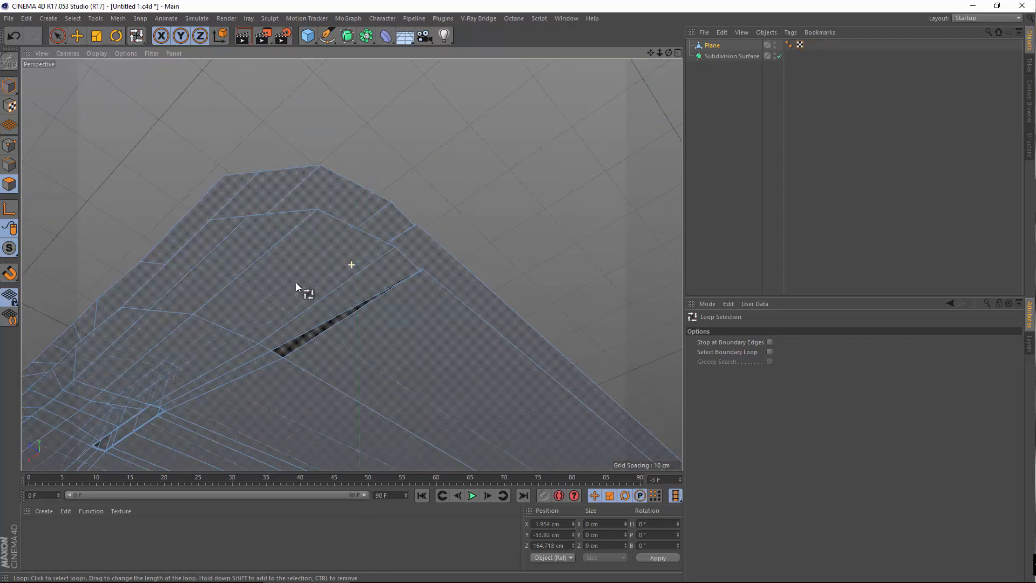
alt+middle_drag(295, 283, 399, 180)
alt+right_drag(401, 155, 354, 320)
alt+drag(358, 335, 407, 394)
alt+drag(399, 351, 326, 200)
alt+right_drag(317, 176, 351, 292)
alt+drag(353, 293, 355, 267)
alt+middle_drag(355, 268, 382, 341)
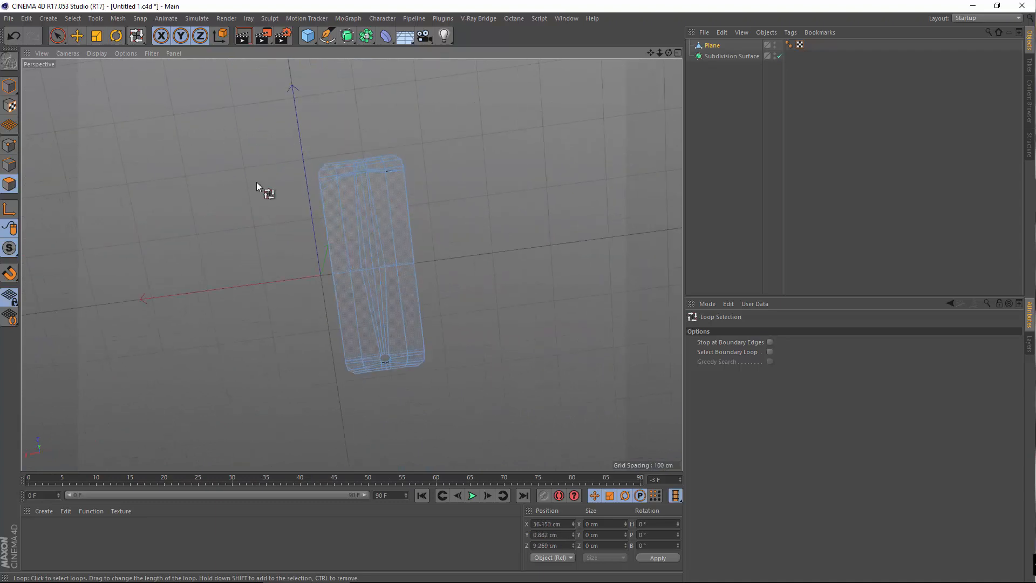
Activate Rectangle Selection and orbit until the phone stands upright
right_click(239, 176)
click(36, 37)
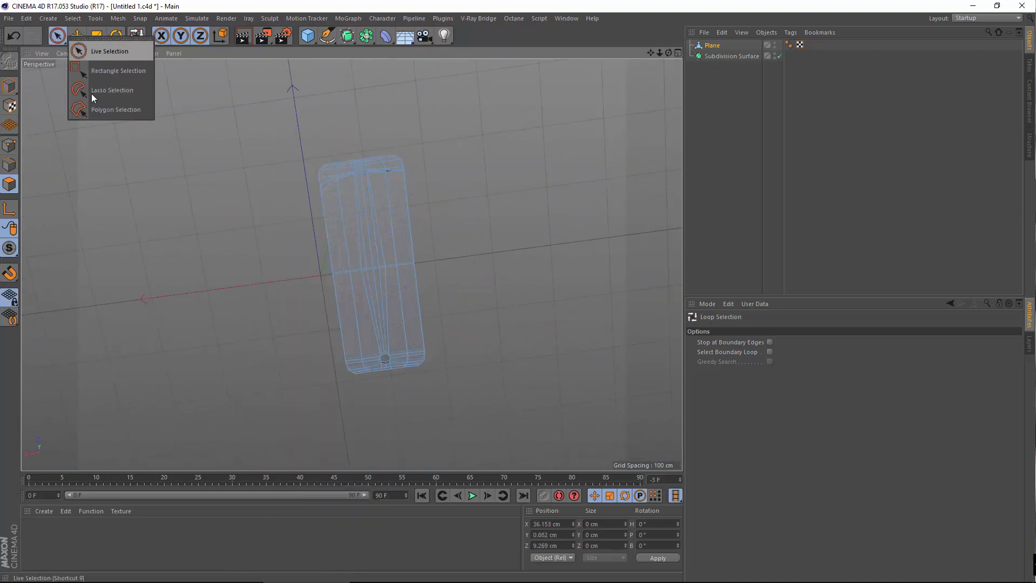
click(122, 74)
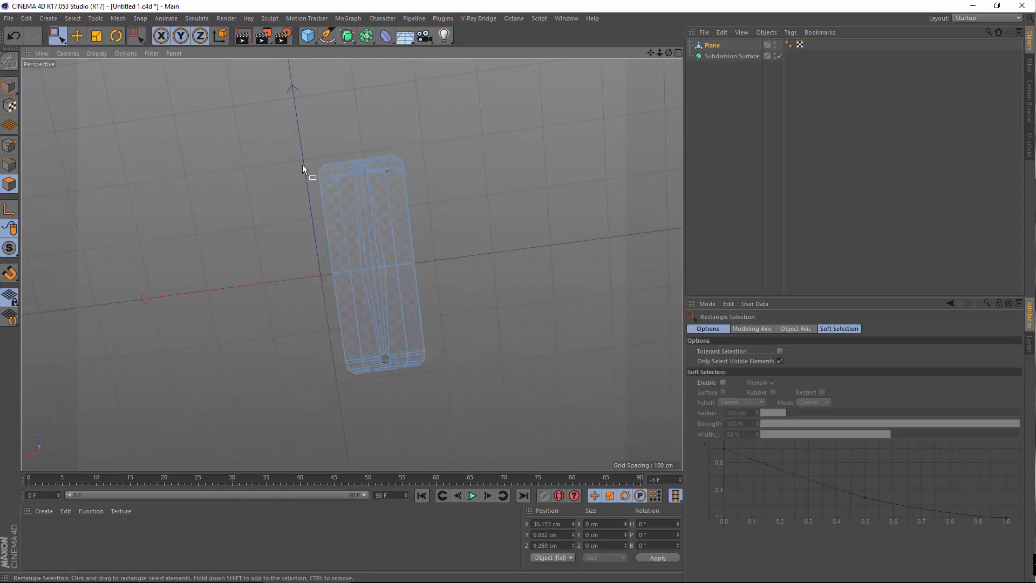
alt+drag(302, 164, 321, 146)
alt+drag(442, 341, 447, 335)
Set the enlarged top viewport to the Bottom camera and clear the polygon selection
middle_click(458, 297)
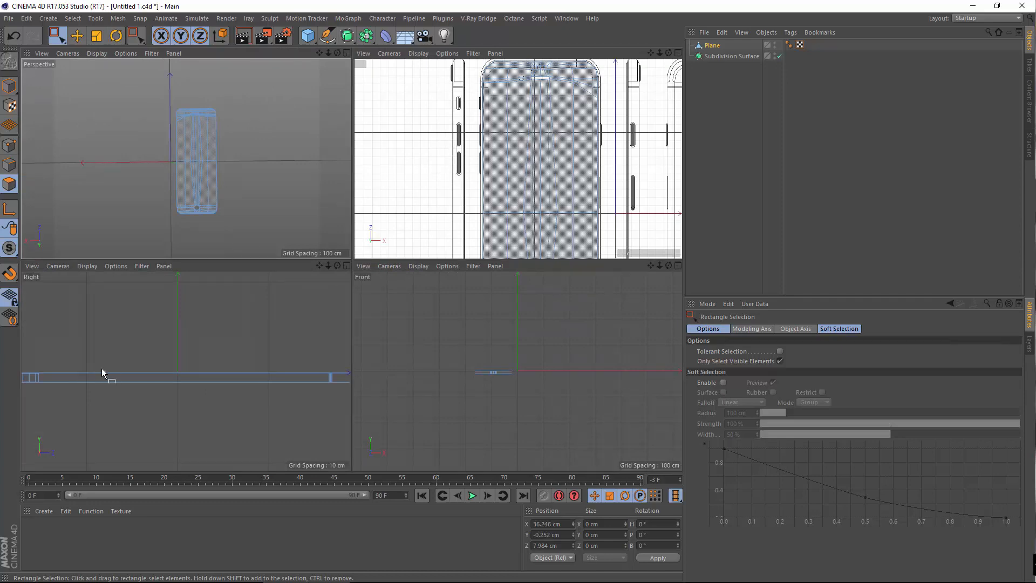
middle_click(400, 101)
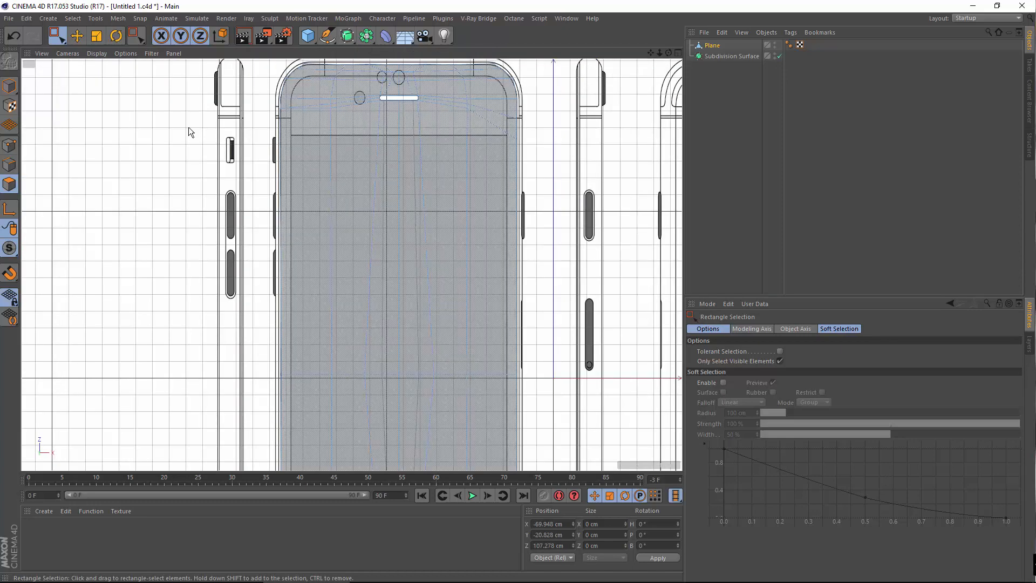
click(60, 53)
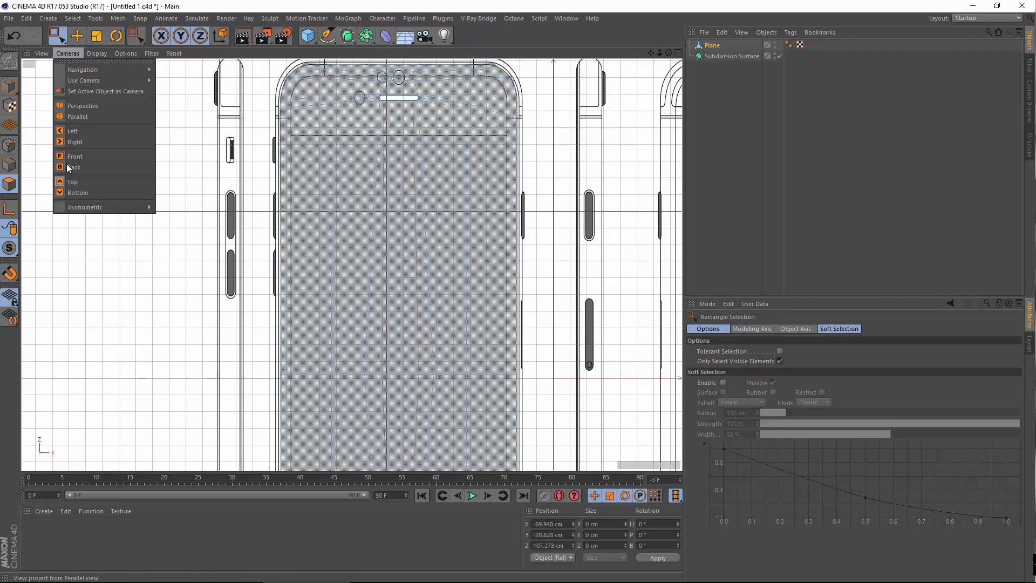
click(77, 192)
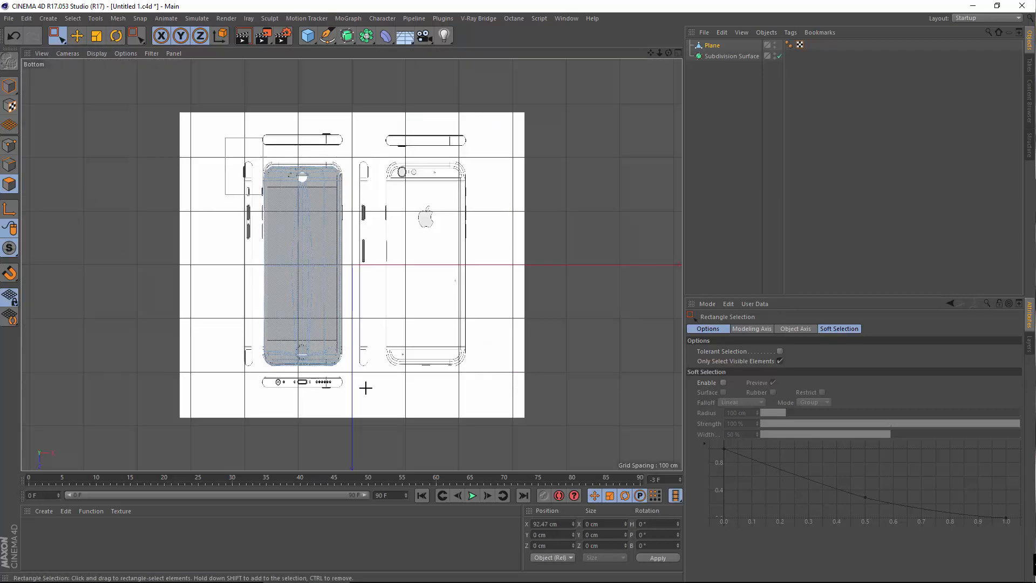
click(368, 330)
Orbit the perspective view under the plane, undoing two of the view changes
middle_click(221, 143)
middle_click(208, 185)
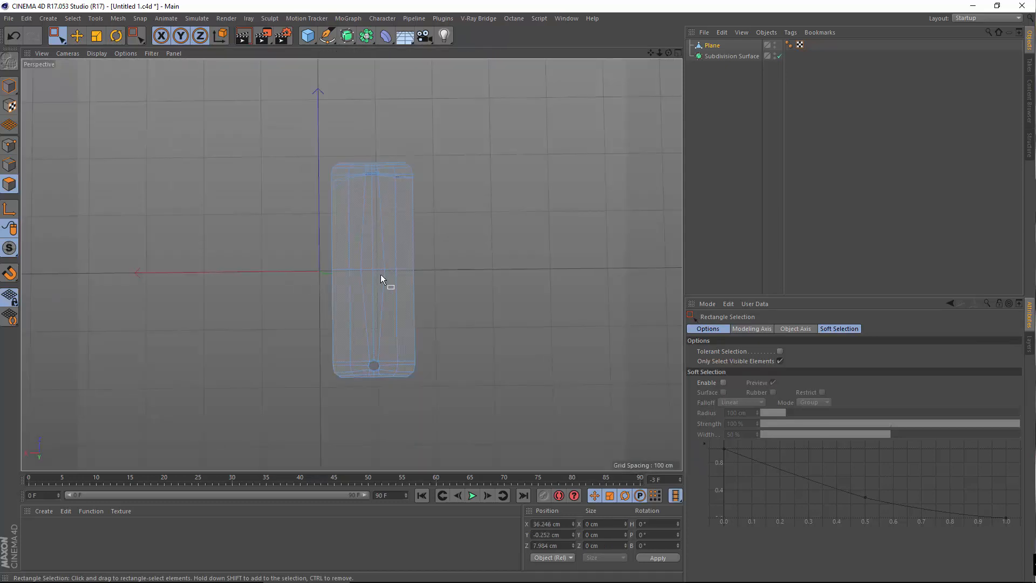
alt+drag(380, 278, 65, 186)
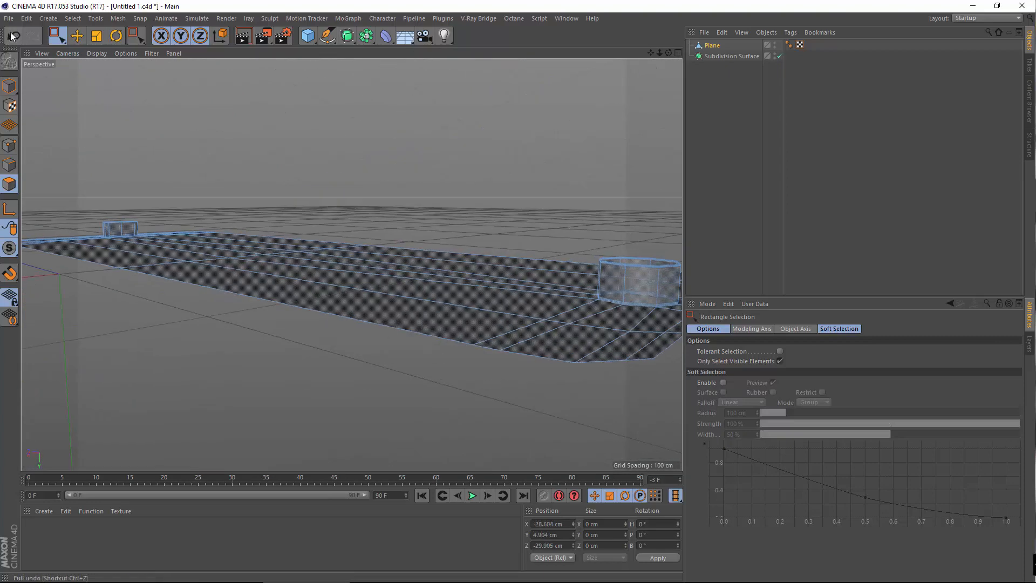
click(12, 37)
click(12, 36)
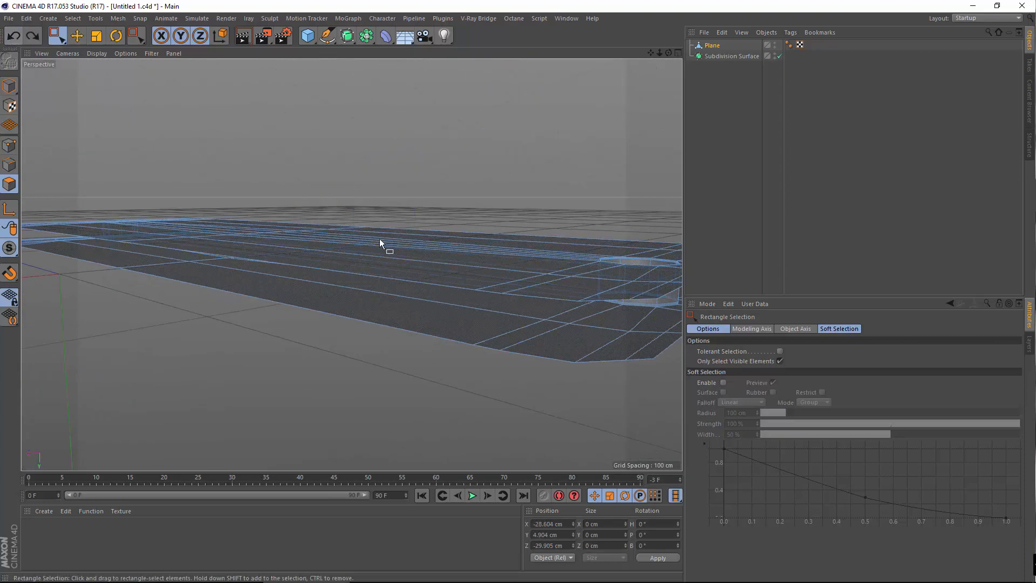
scroll(380, 239, down, 4)
alt+drag(412, 267, 432, 269)
Switch that viewport back to Top and rectangle-select the phone geometry over the blueprint
middle_click(508, 206)
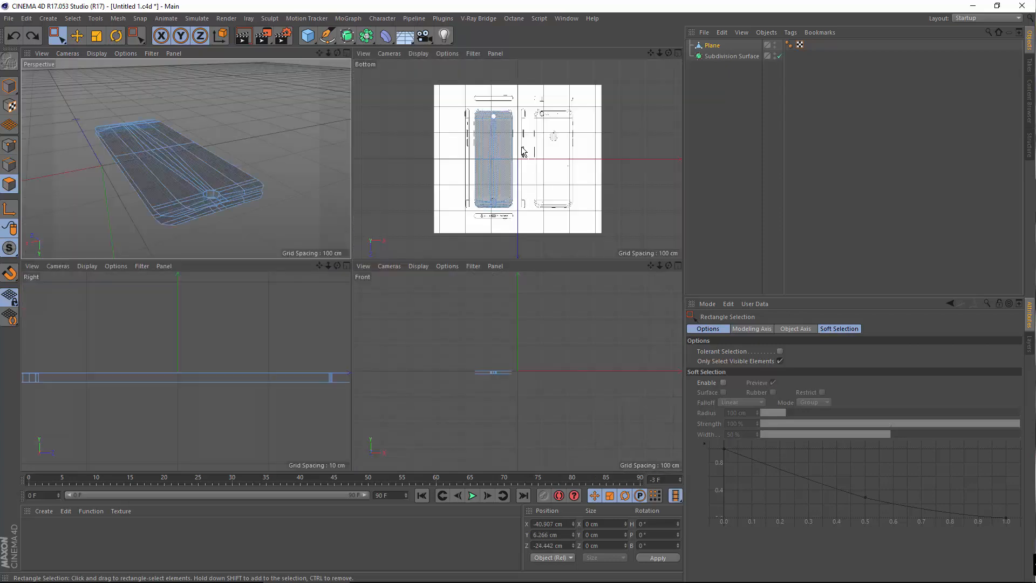
middle_click(416, 138)
click(66, 53)
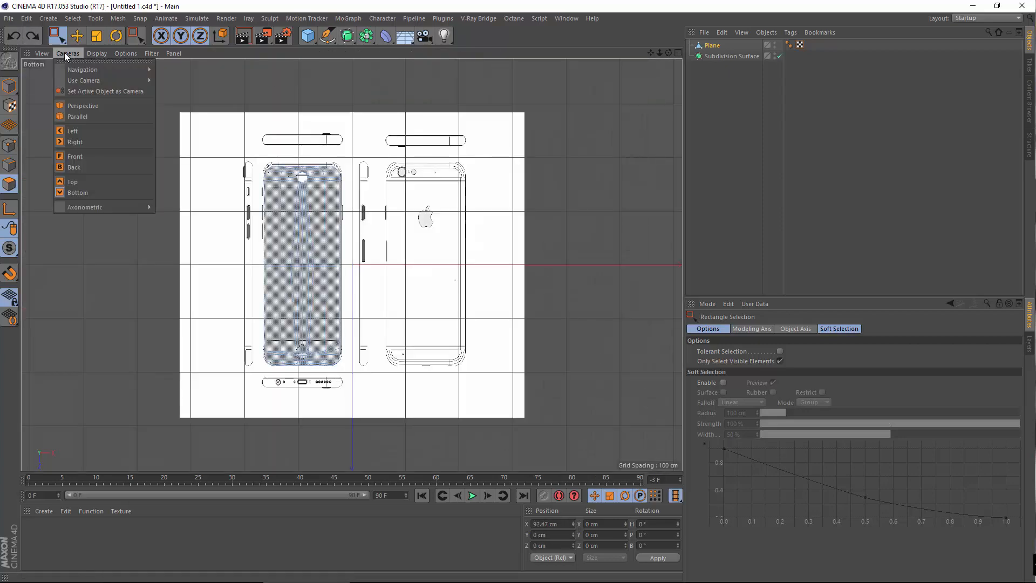
click(90, 183)
drag(219, 139, 469, 407)
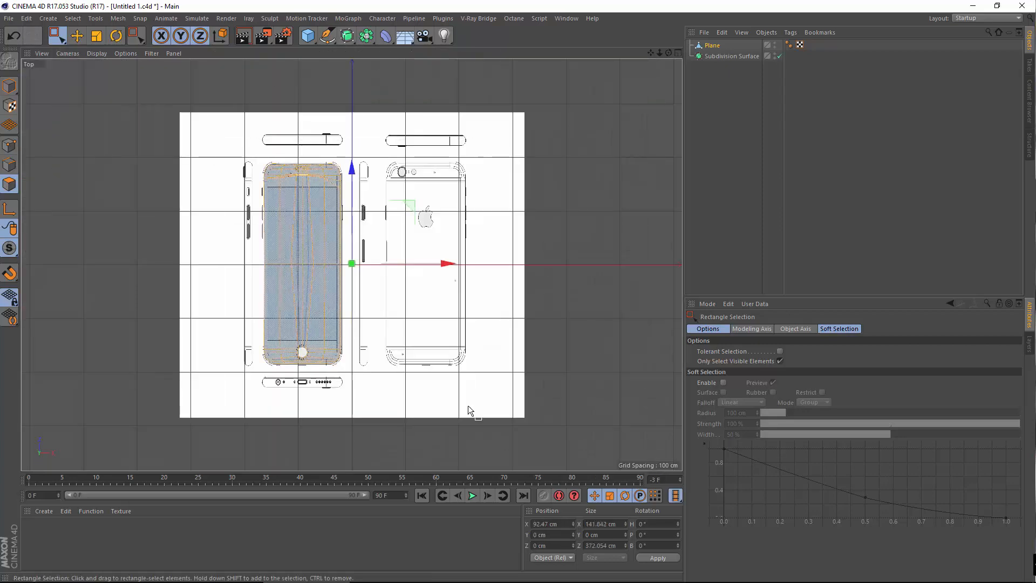
Return to the perspective view and orbit under the plane to inspect the cylinder
middle_click(419, 291)
middle_click(177, 210)
alt+drag(177, 209, 403, 185)
scroll(405, 185, up, 3)
scroll(260, 147, up, 3)
scroll(310, 176, up, 3)
scroll(269, 177, down, 3)
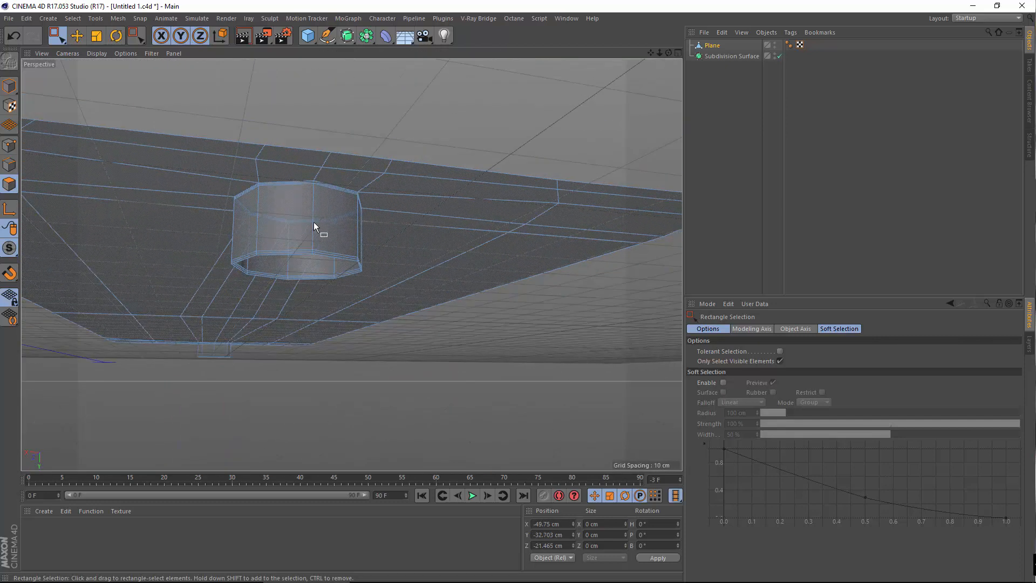
Switch to Loop Selection and delete the cylinder's wall polygons
scroll(314, 223, up, 3)
click(72, 18)
click(118, 92)
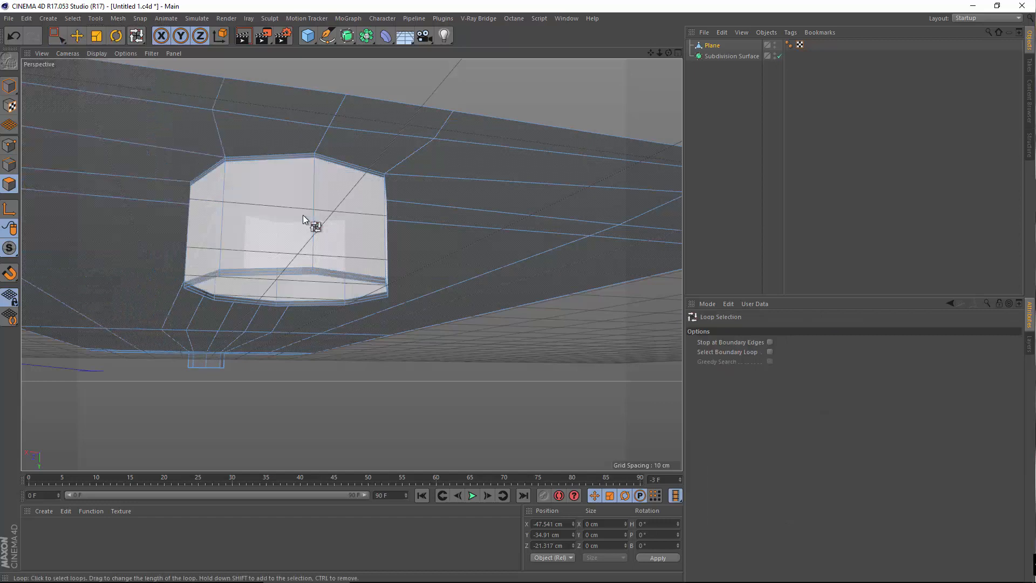
click(303, 215)
key(Delete)
Delete the two thin wall loops around the opening and the octagonal ring loop
scroll(329, 173, up, 5)
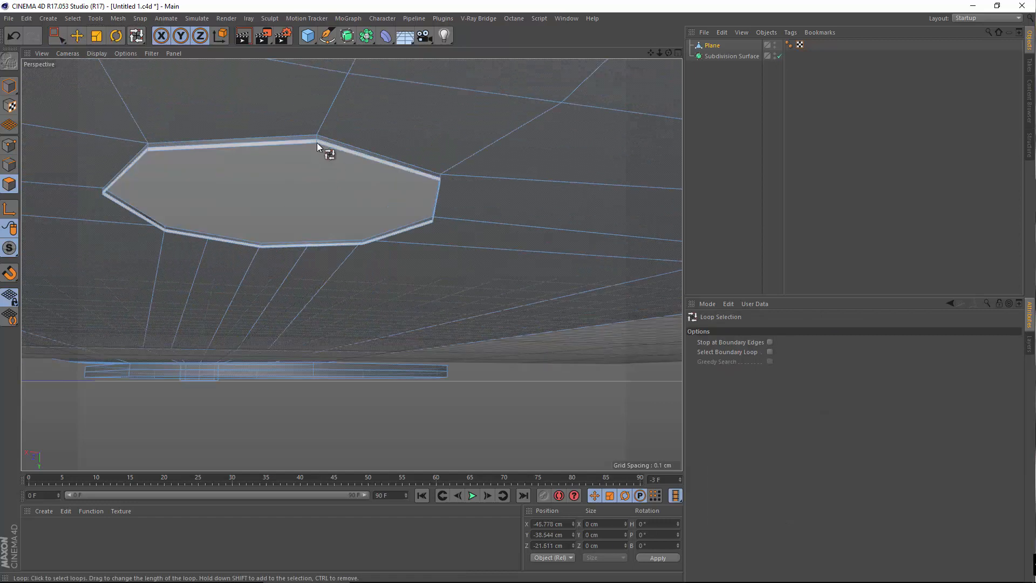
click(317, 143)
key(Delete)
click(317, 137)
key(Delete)
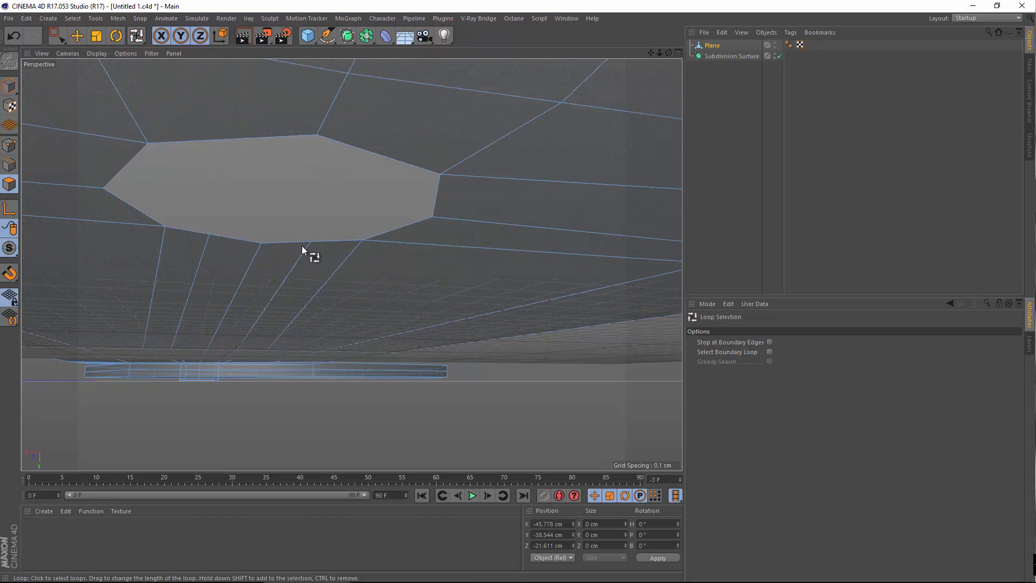
scroll(302, 247, down, 2)
alt+middle_drag(213, 328, 358, 127)
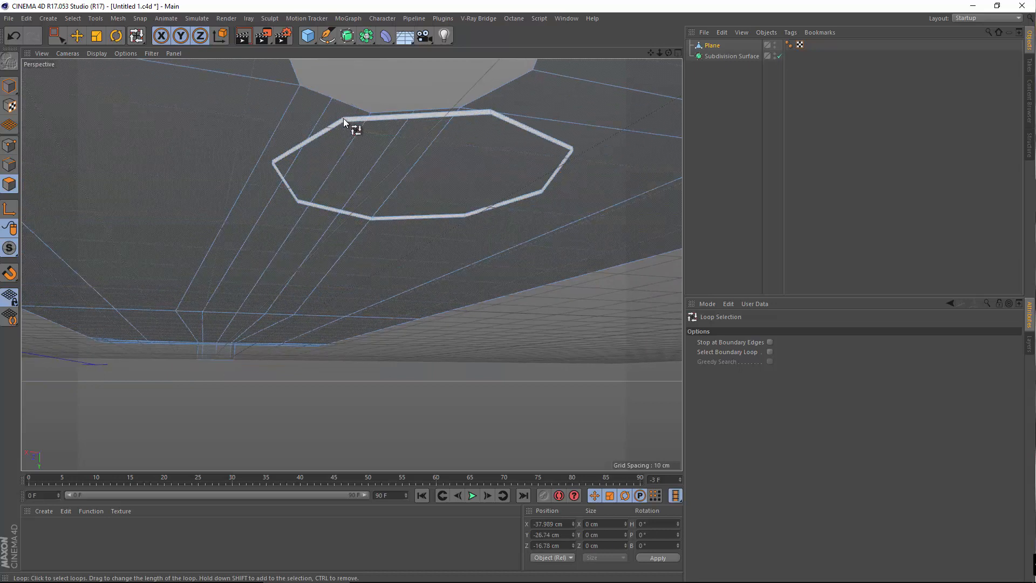
click(343, 119)
key(Delete)
Delete the box's middle polygon loop at the plane's far edge
scroll(344, 120, down, 2)
alt+middle_drag(263, 277, 351, 115)
alt+middle_drag(285, 222, 339, 119)
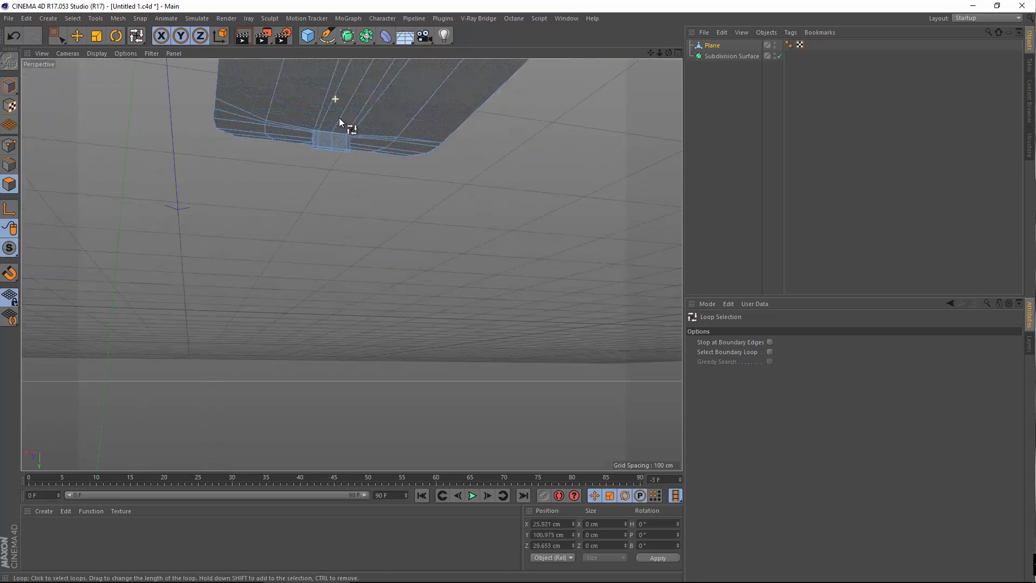
scroll(308, 144, up, 6)
click(265, 208)
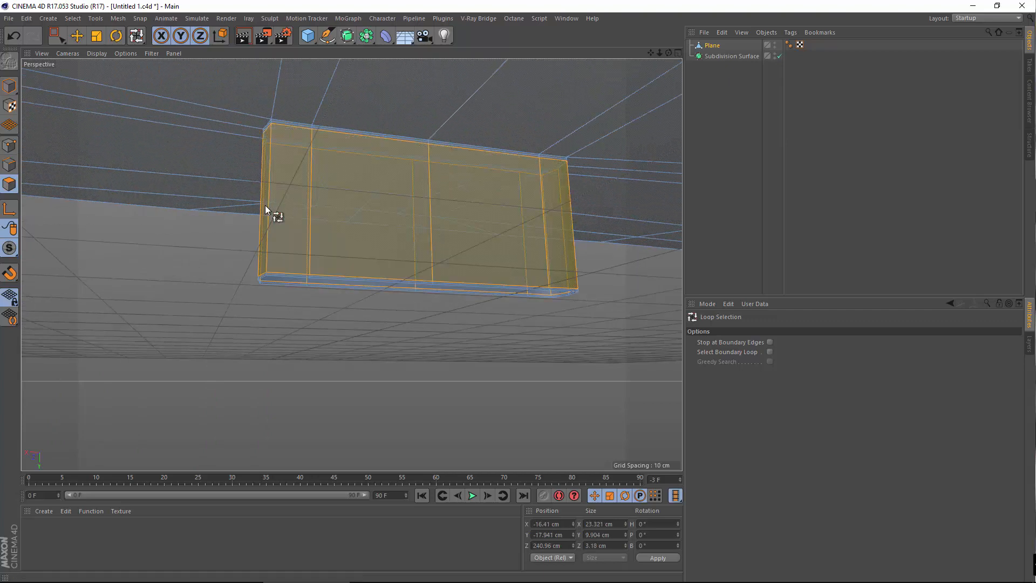
key(Delete)
Put the phone mesh into Points editing mode
scroll(277, 119, up, 3)
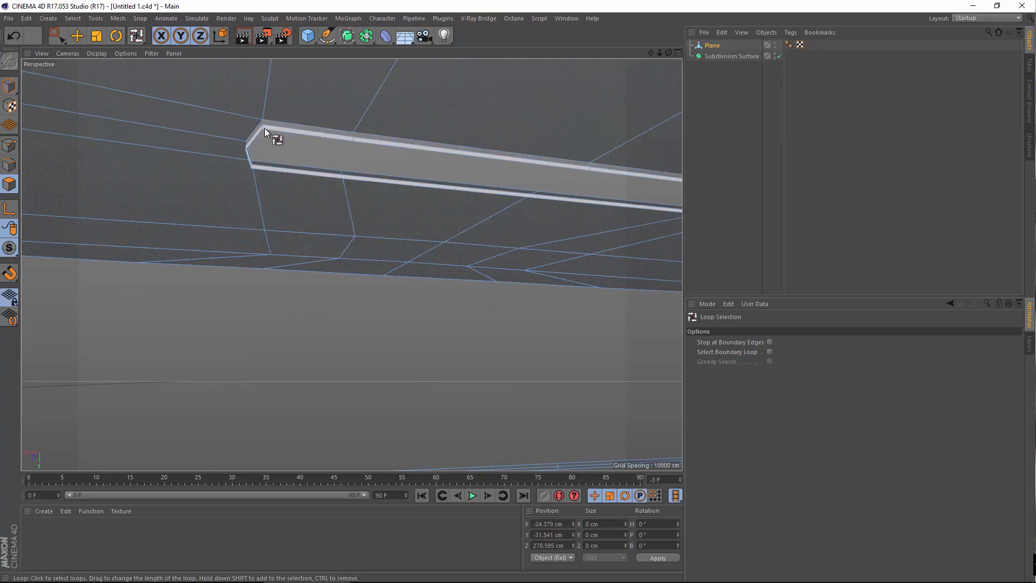
scroll(294, 225, down, 6)
scroll(308, 312, up, 3)
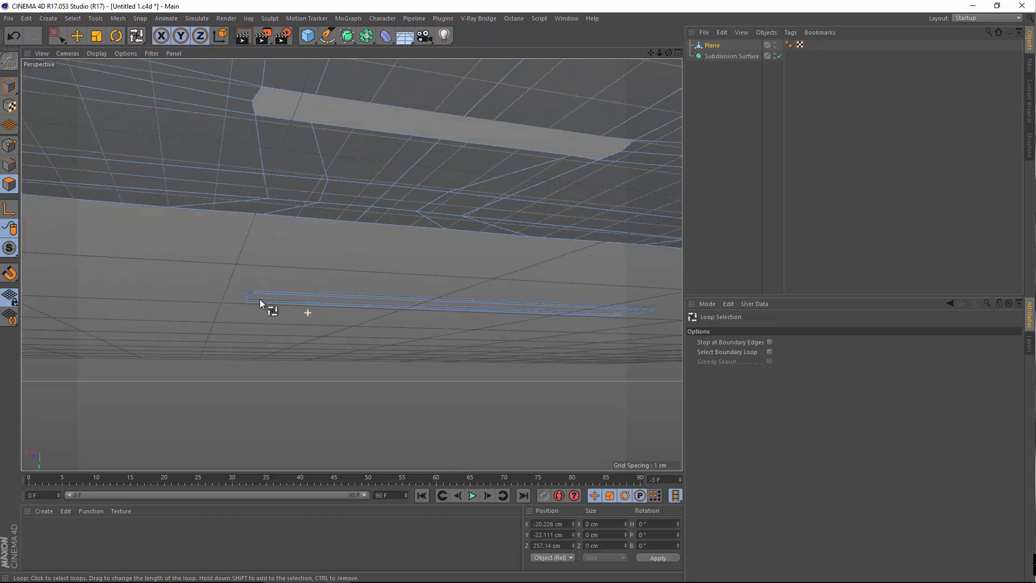
scroll(248, 285, up, 2)
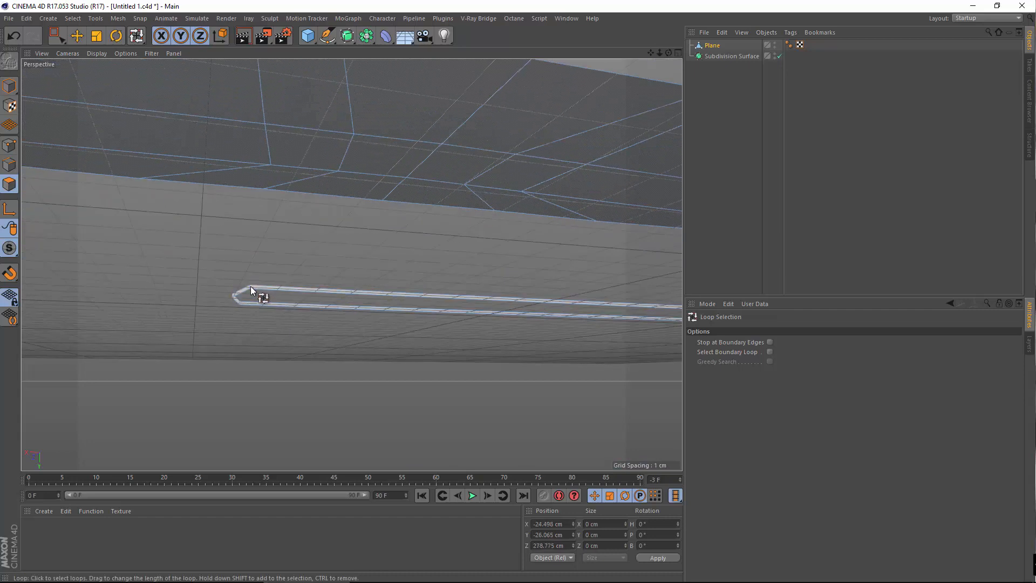
click(10, 145)
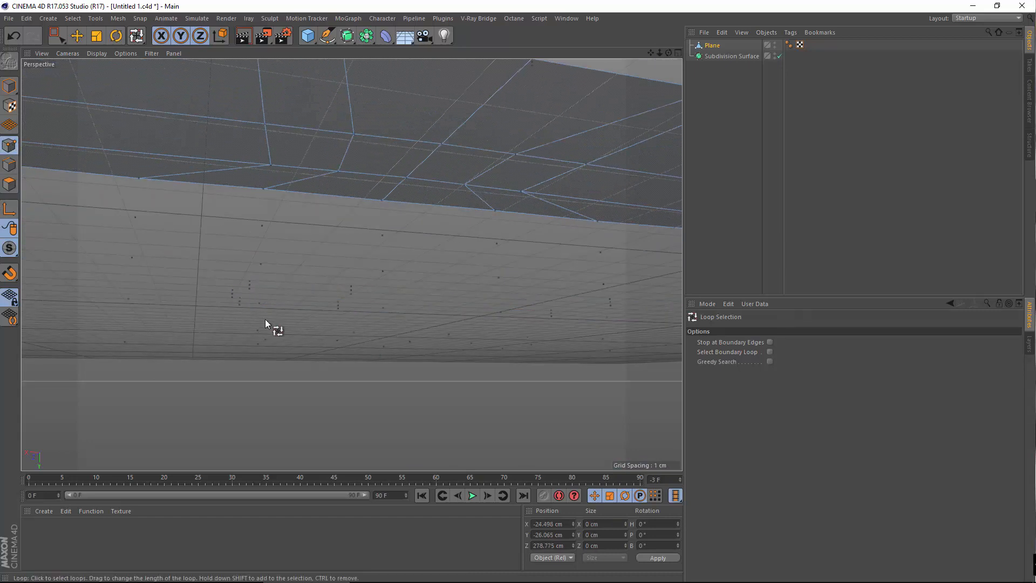
Select all points and run Optimize to merge overlapping points
key(ctrl+a)
right_click(266, 271)
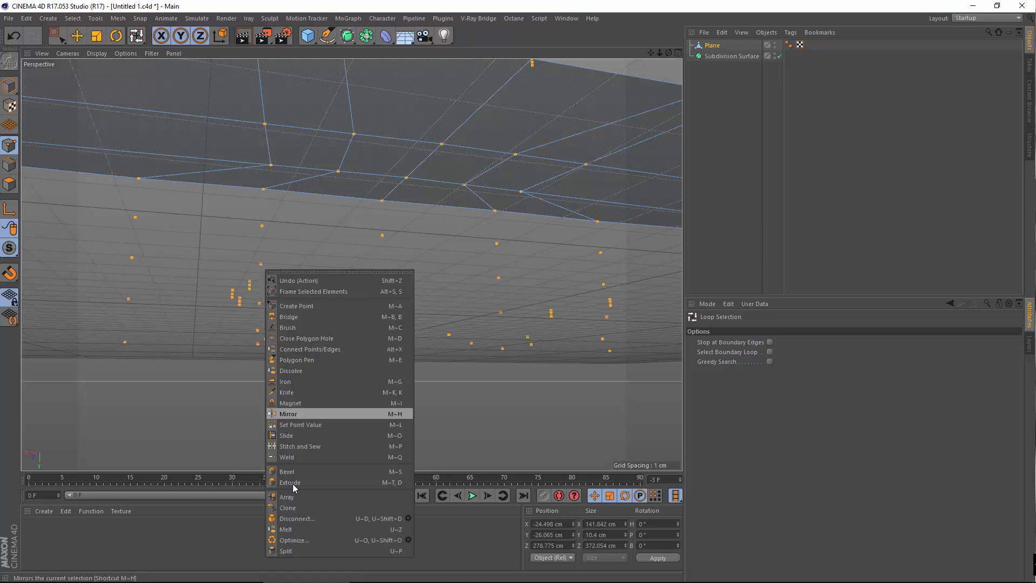
click(293, 540)
scroll(418, 282, down, 8)
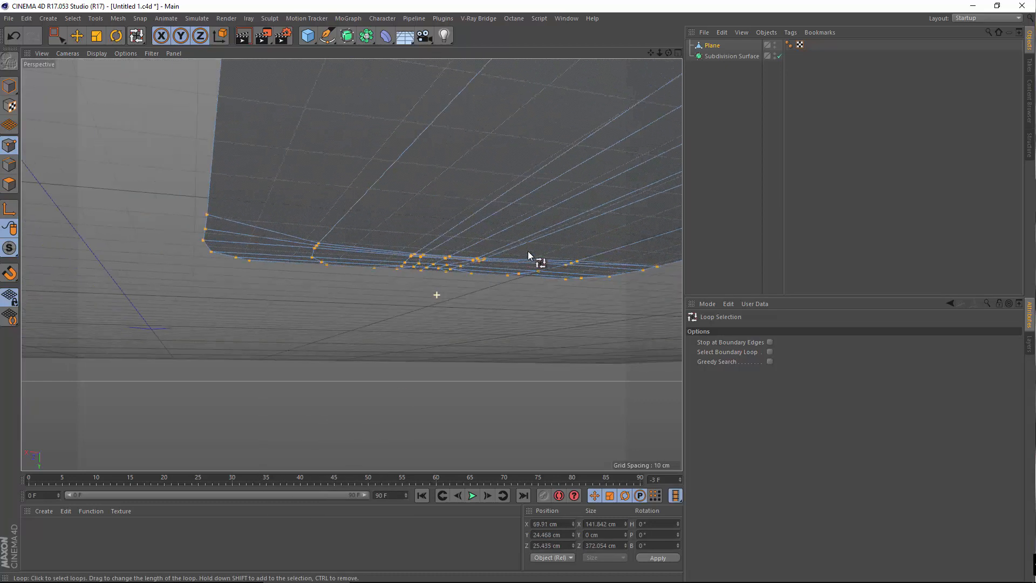
scroll(502, 286, down, 5)
Activate the Move tool with the view framed from above on the octagonal hole
alt+drag(477, 282, 467, 356)
alt+middle_drag(566, 294, 360, 313)
scroll(348, 361, up, 4)
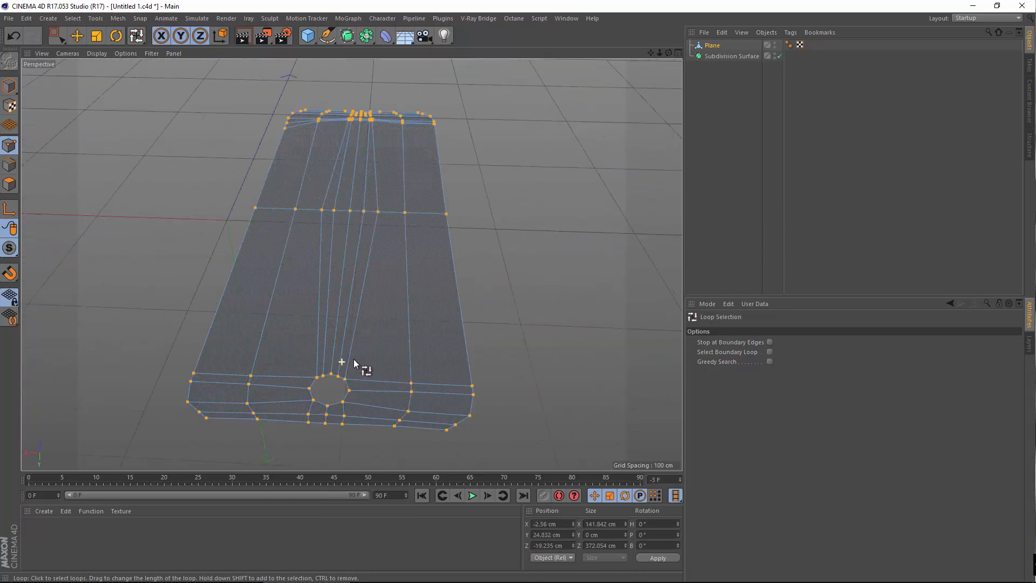
scroll(350, 361, up, 4)
key(e)
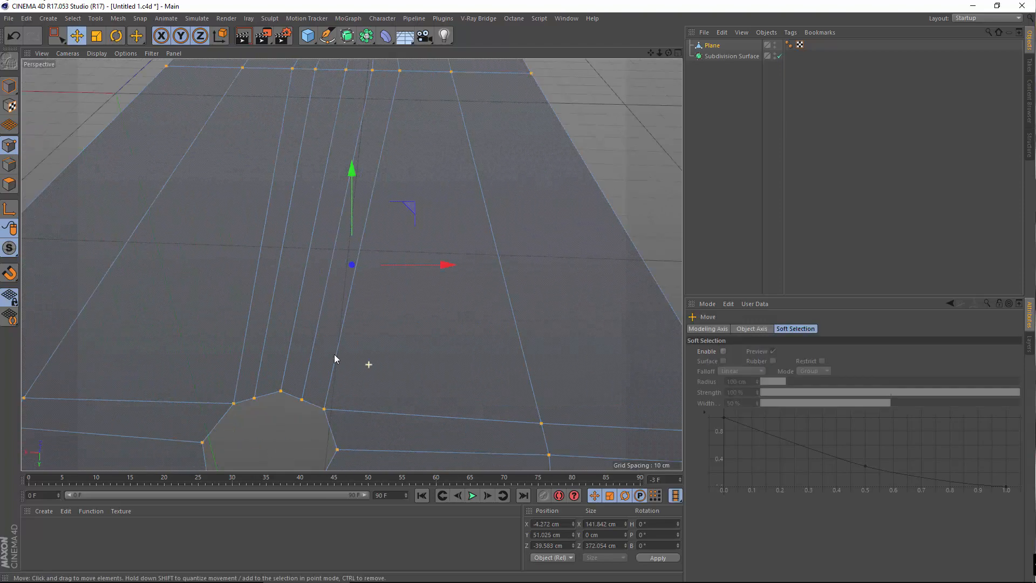
scroll(335, 356, up, 2)
alt+drag(220, 370, 220, 391)
alt+middle_drag(264, 313, 330, 350)
scroll(330, 348, down, 6)
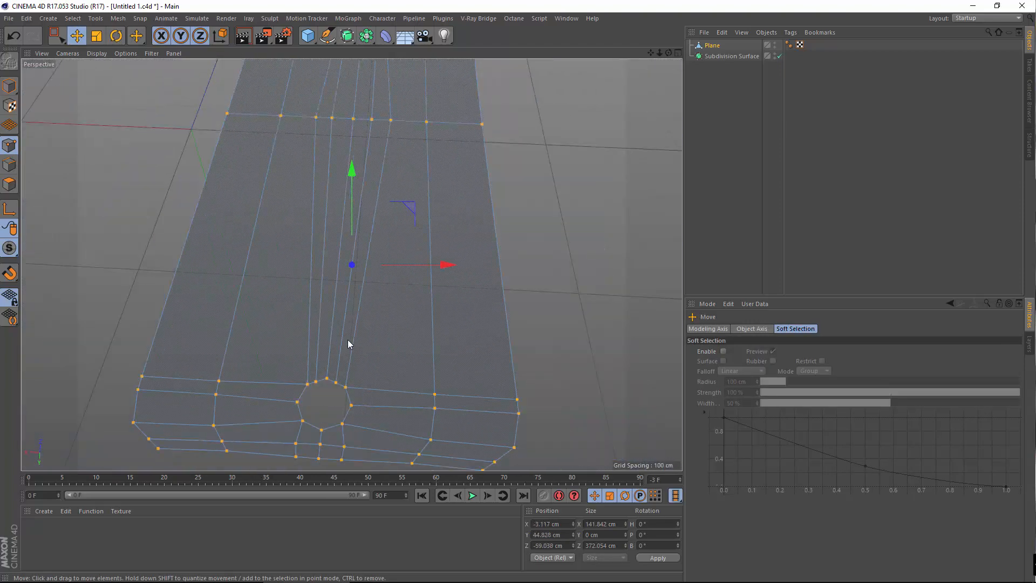
In Polygons mode, melt the first two strips beside the earpiece slot into single polygons
click(9, 184)
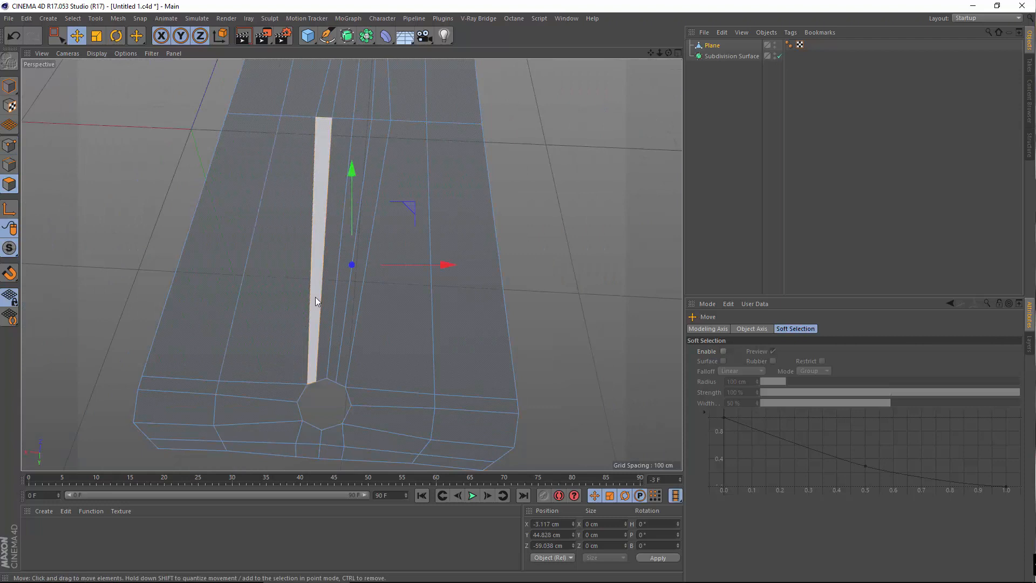
click(318, 297)
right_click(330, 296)
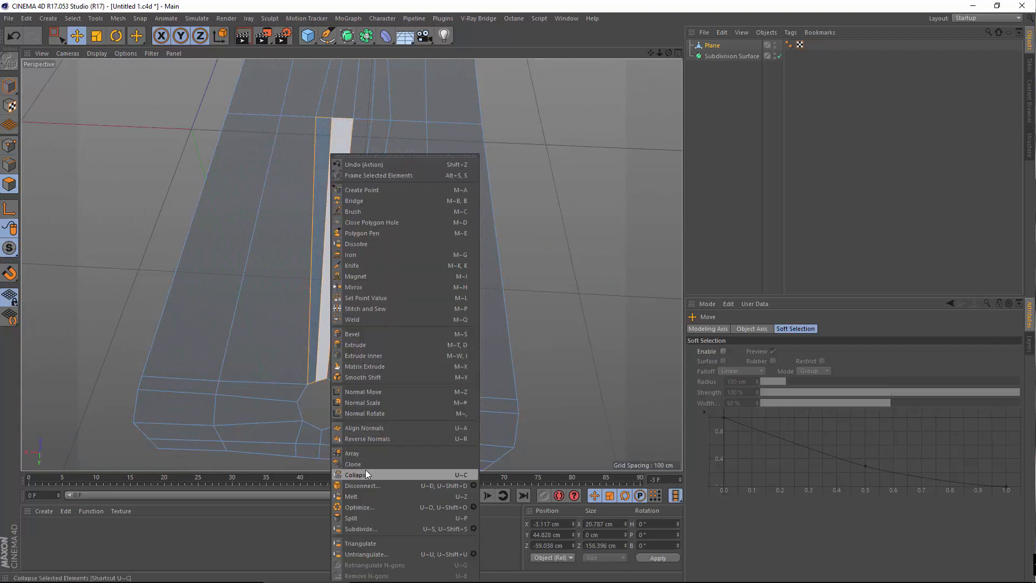
click(355, 498)
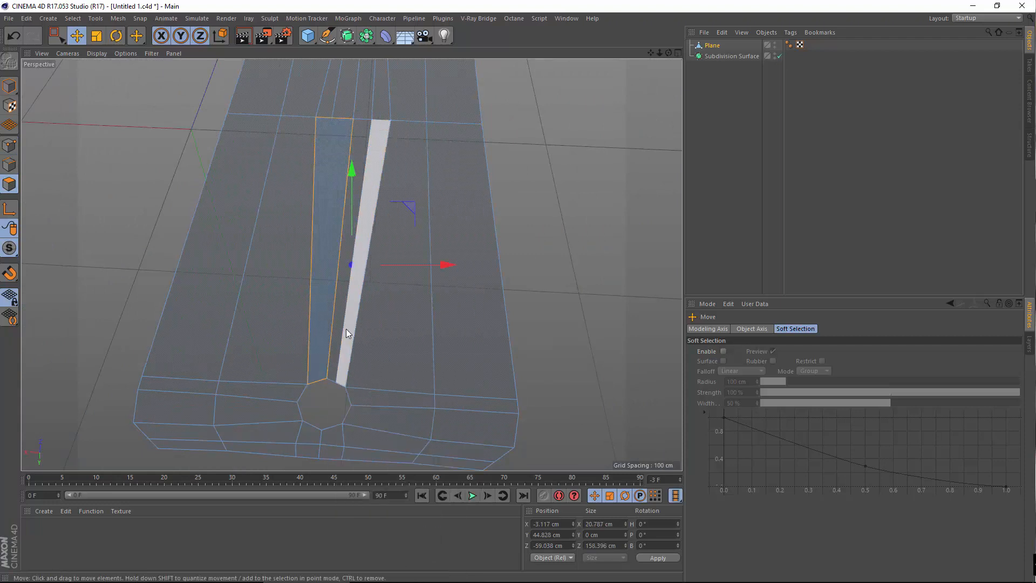
click(340, 329)
right_click(335, 329)
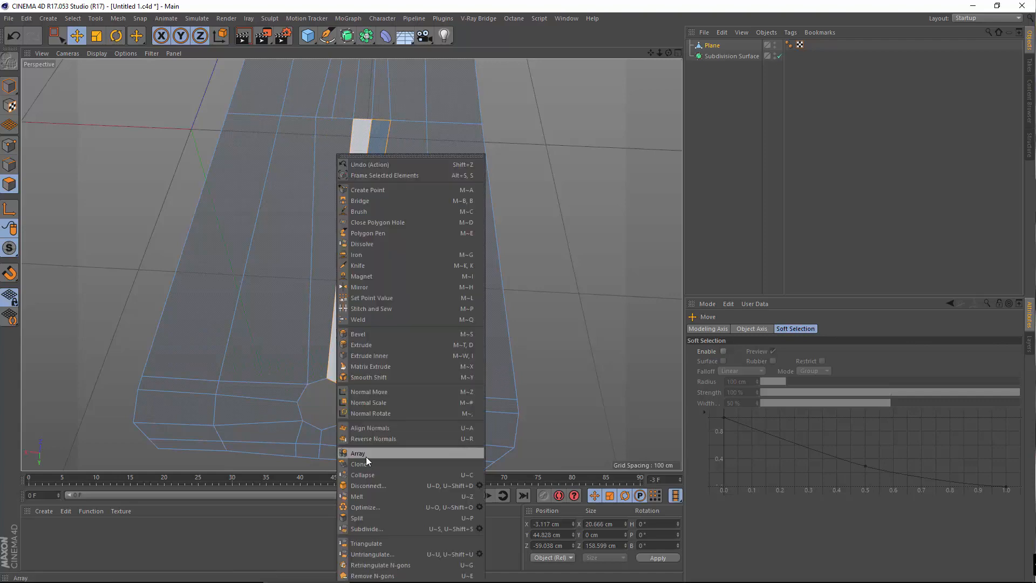
click(368, 495)
Melt the long strip left of the slot and the narrow strip beside it
alt+drag(350, 302, 344, 332)
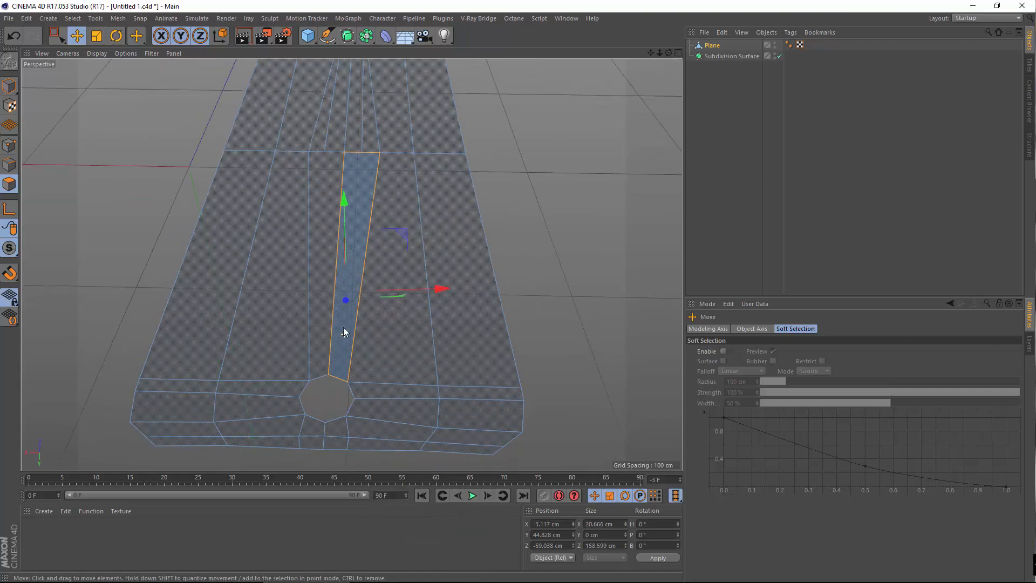
alt+middle_drag(344, 332, 380, 448)
scroll(357, 405, up, 3)
click(307, 370)
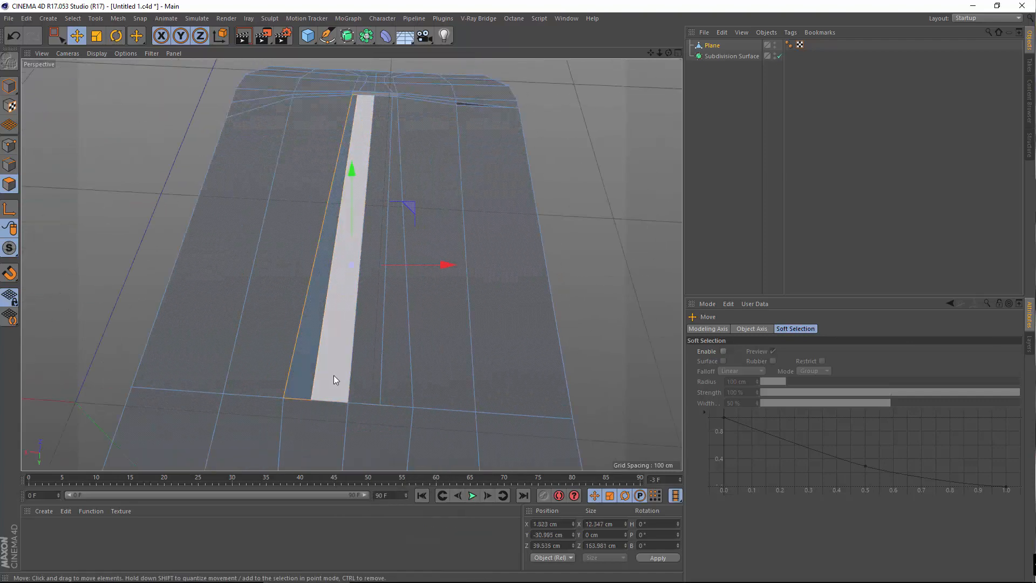
right_click(334, 377)
click(361, 491)
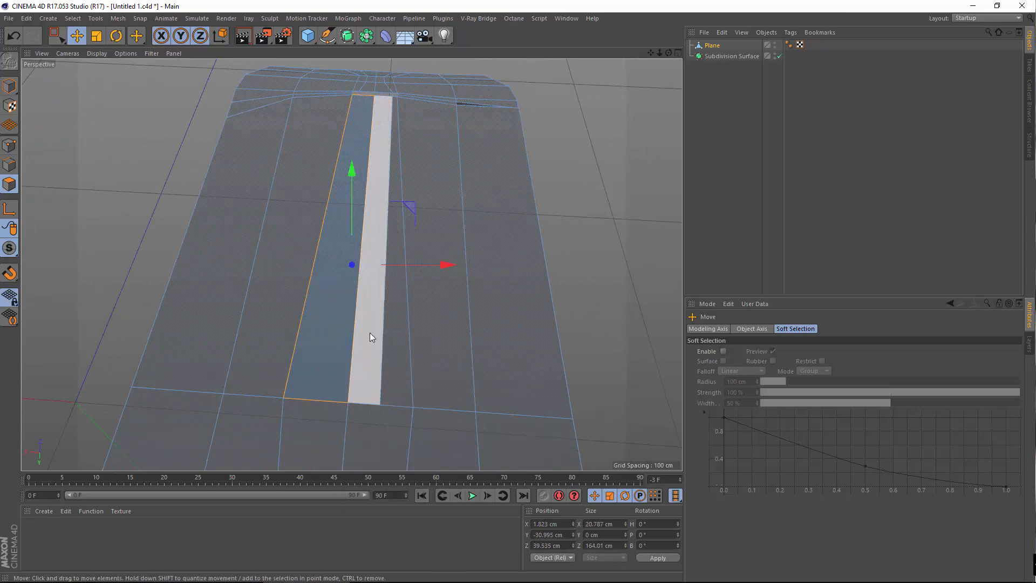
click(370, 337)
right_click(396, 351)
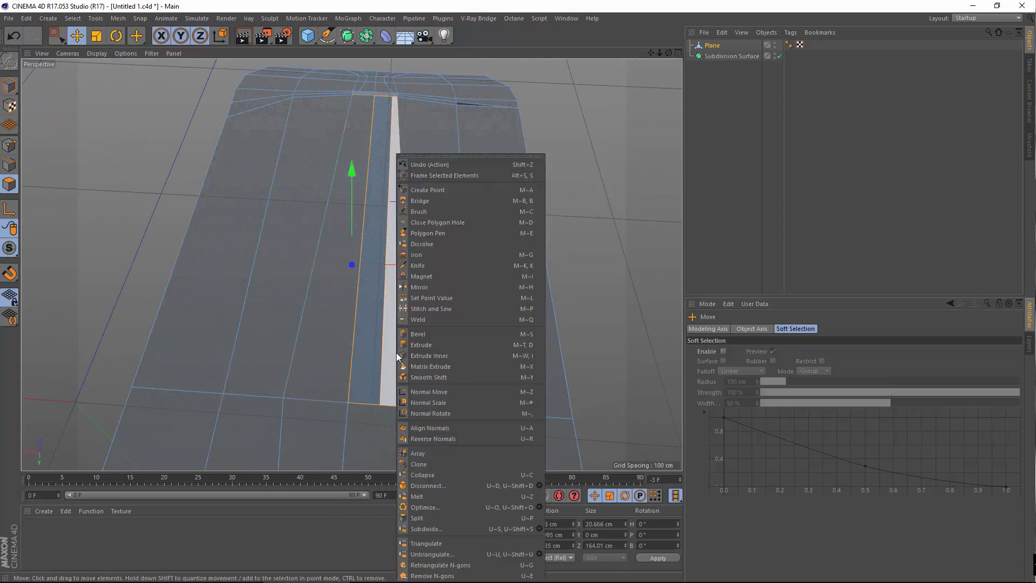
click(429, 493)
Bring the corner sliver into view and select its corner point in Points mode
alt+drag(367, 347, 376, 330)
alt+middle_drag(377, 330, 316, 355)
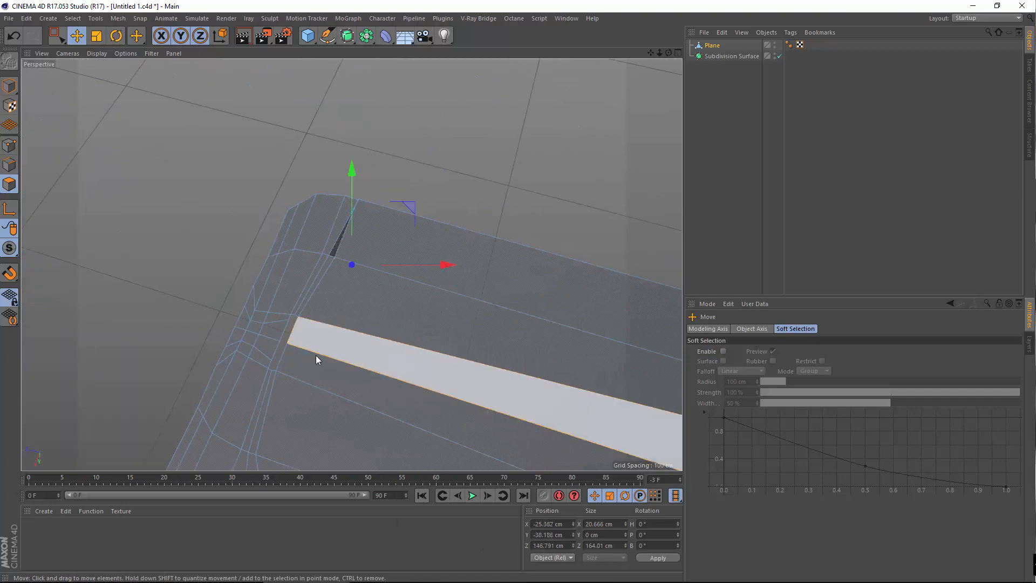
alt+drag(315, 355, 482, 361)
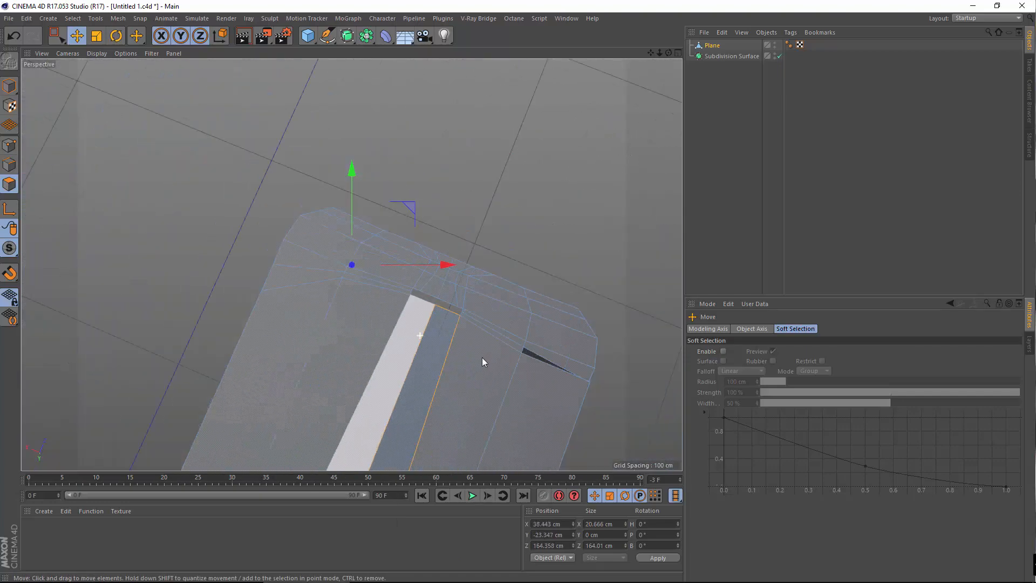
alt+middle_drag(560, 373, 277, 309)
scroll(280, 315, up, 5)
alt+drag(258, 336, 305, 334)
click(9, 144)
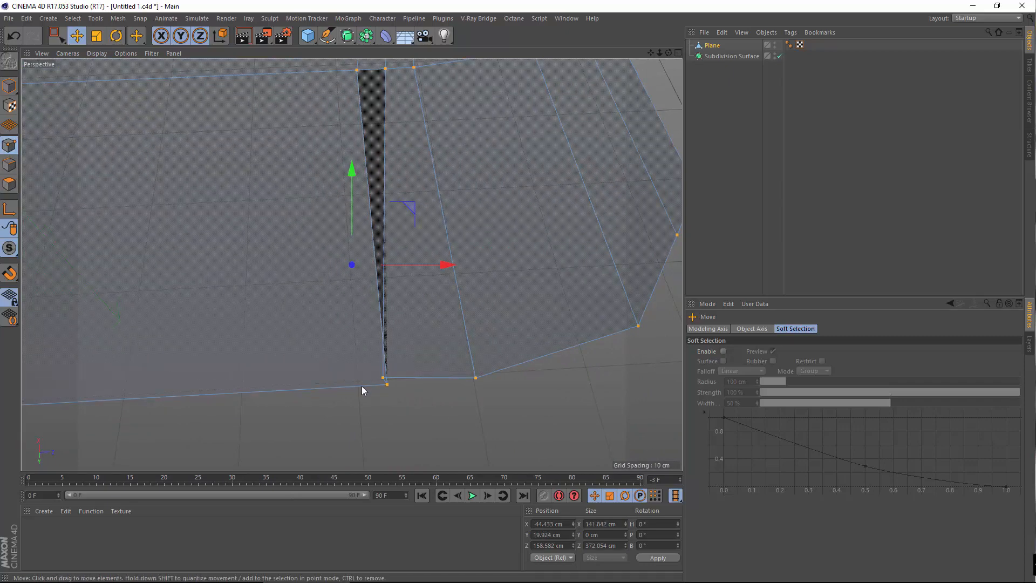
click(384, 390)
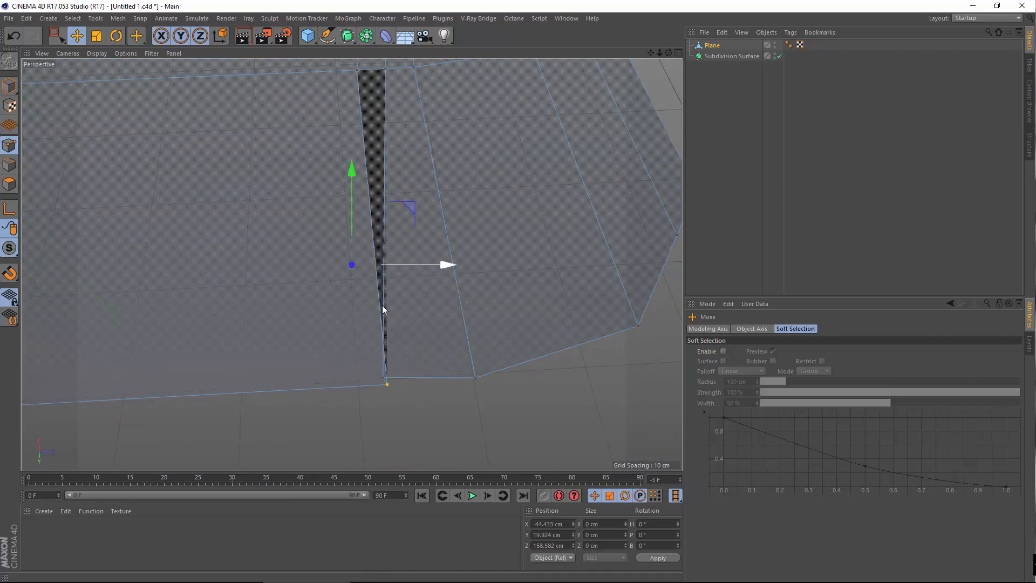
Drag the corner point left along X until the sliver gap closes
alt+drag(382, 305, 335, 323)
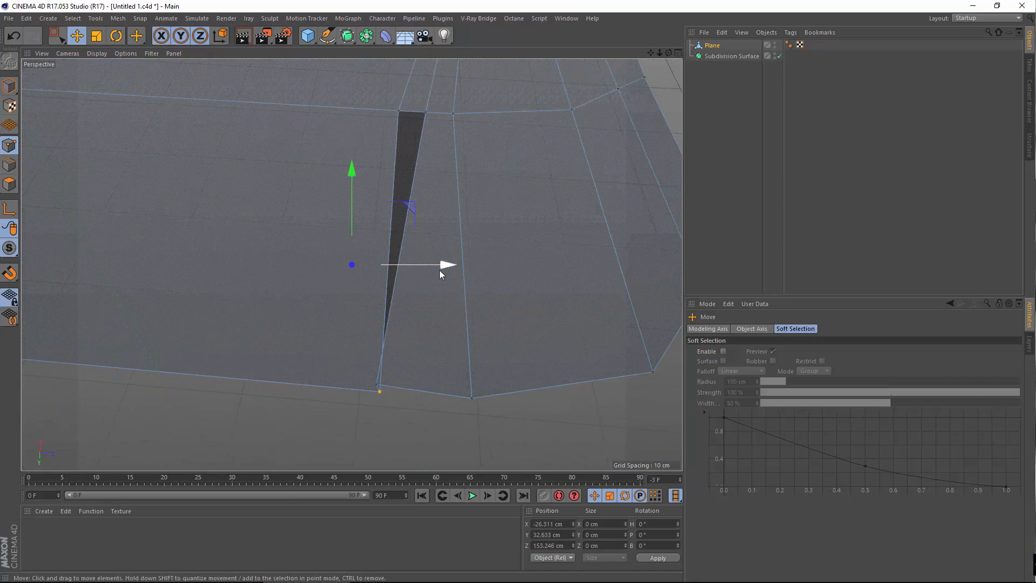
drag(430, 268, 376, 274)
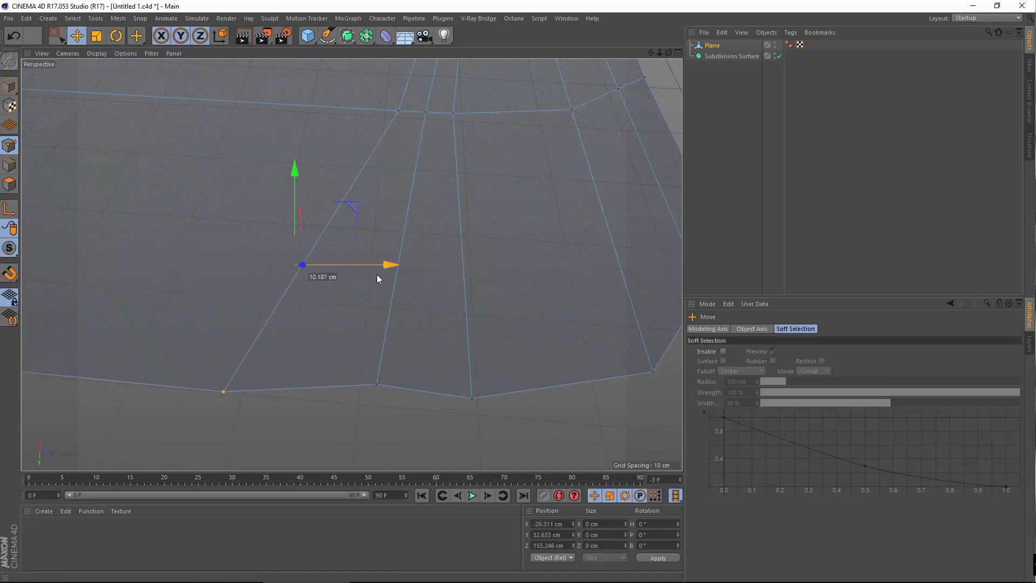
alt+right_drag(335, 291, 297, 327)
alt+drag(309, 345, 459, 377)
alt+middle_drag(326, 357, 352, 271)
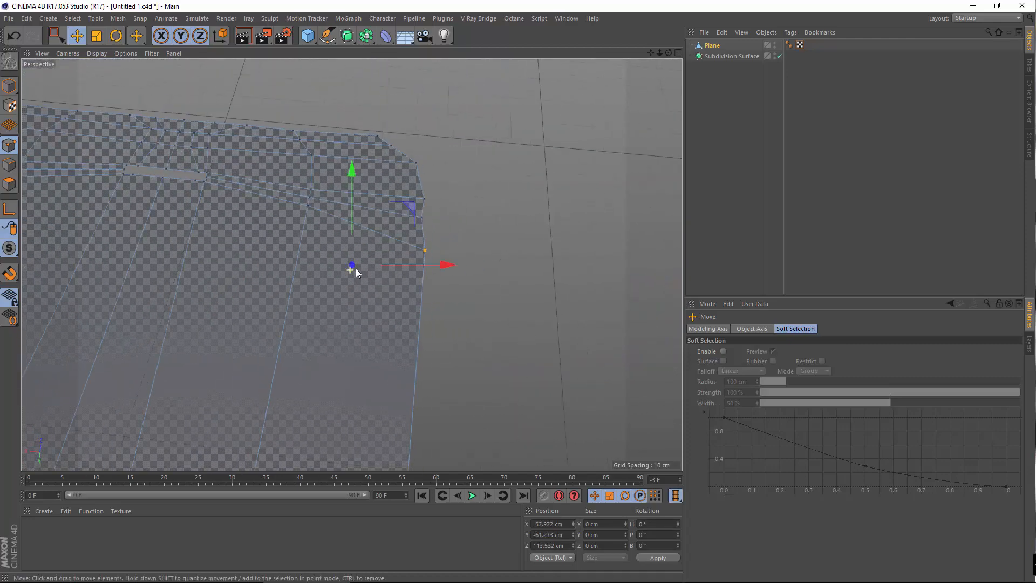
alt+right_drag(355, 268, 326, 292)
alt+drag(349, 288, 380, 255)
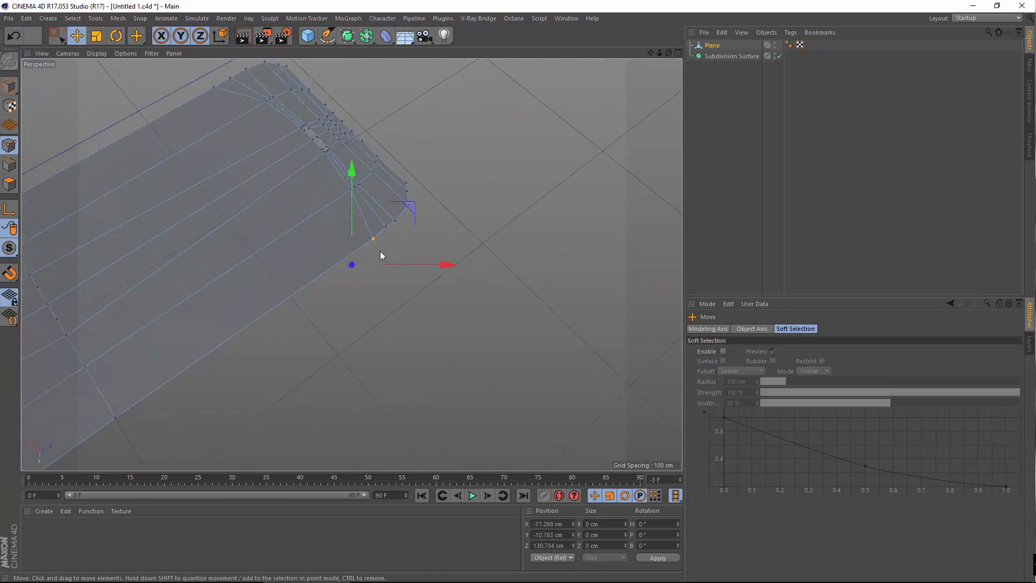
scroll(377, 238, up, 3)
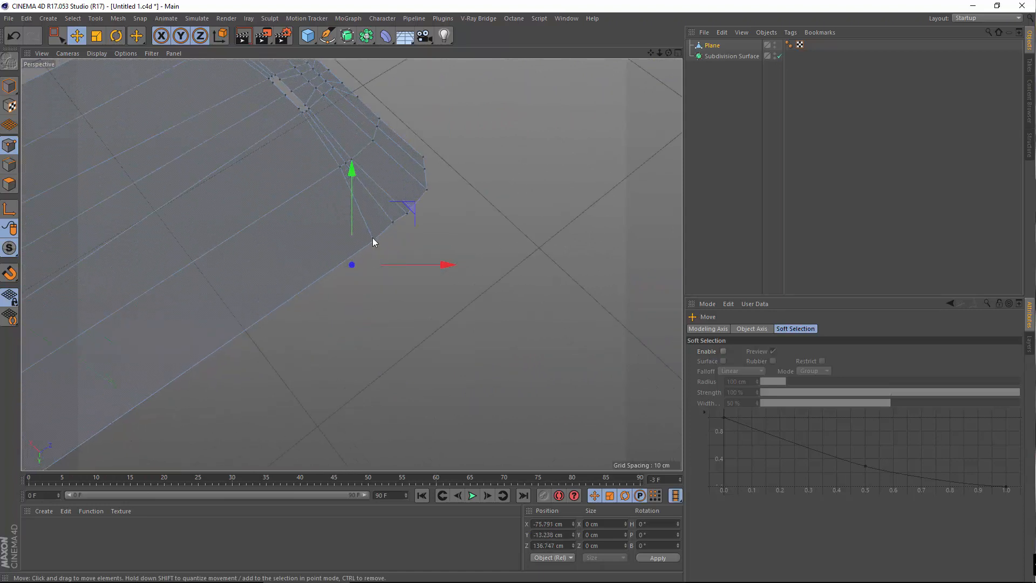
right_click(371, 245)
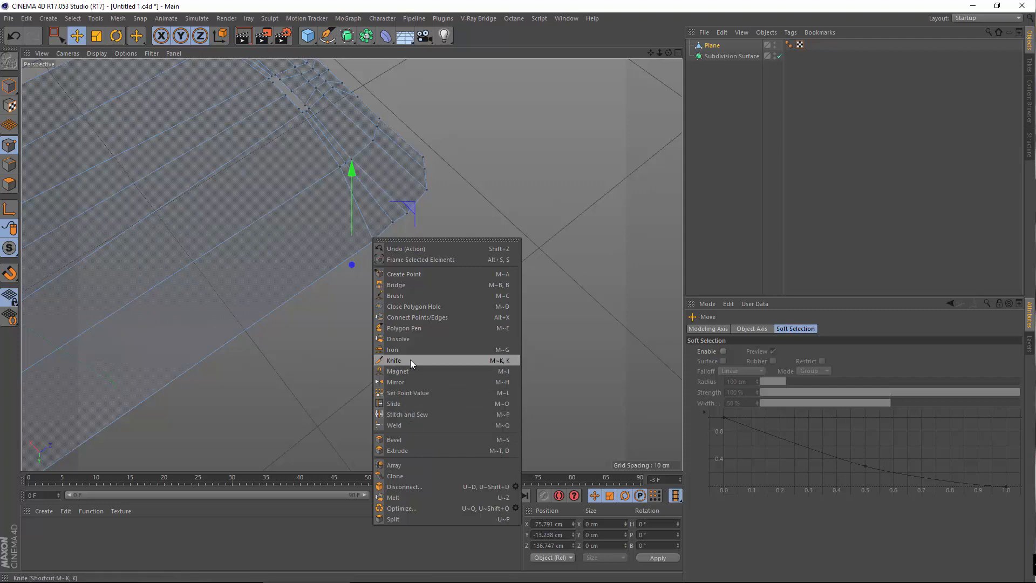
click(312, 378)
scroll(391, 345, down, 3)
alt+drag(350, 297, 407, 340)
scroll(437, 310, down, 5)
scroll(312, 236, up, 5)
alt+middle_drag(418, 276, 327, 187)
scroll(303, 363, up, 4)
alt+drag(327, 187, 481, 231)
right_click(490, 242)
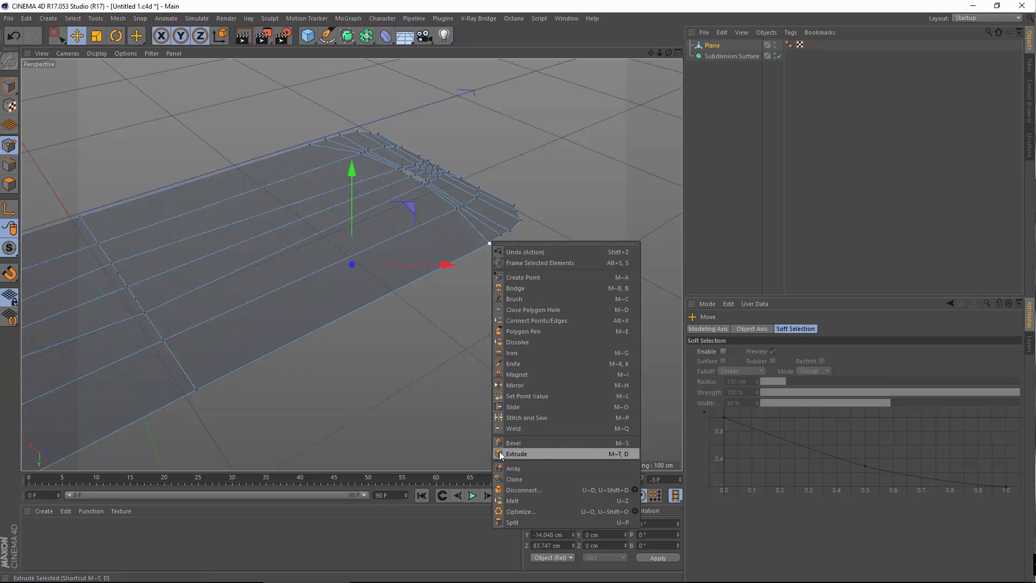
click(433, 335)
ctrl+click(713, 56)
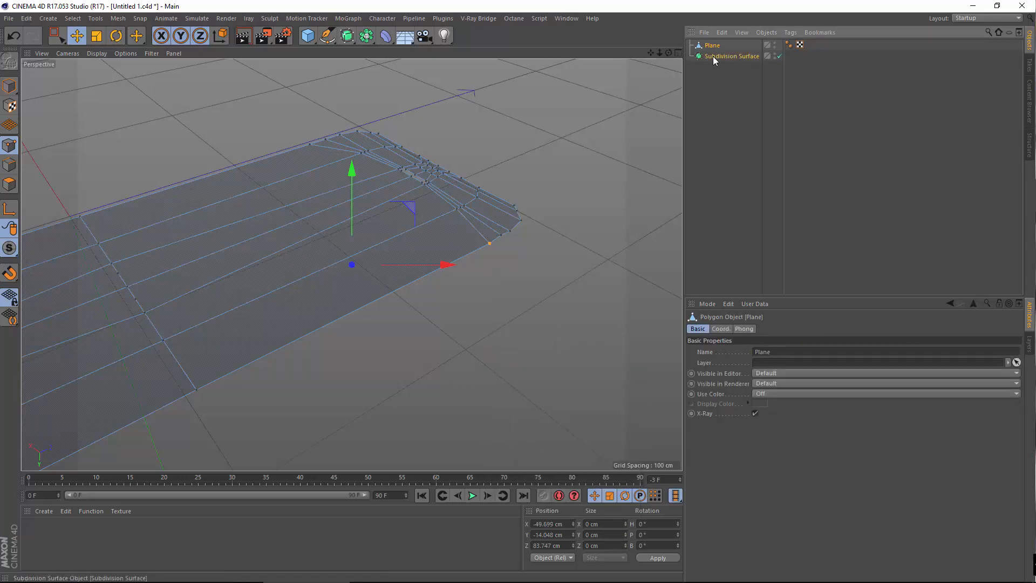
Select only the Plane object and copy it with Edit > Copy
click(722, 32)
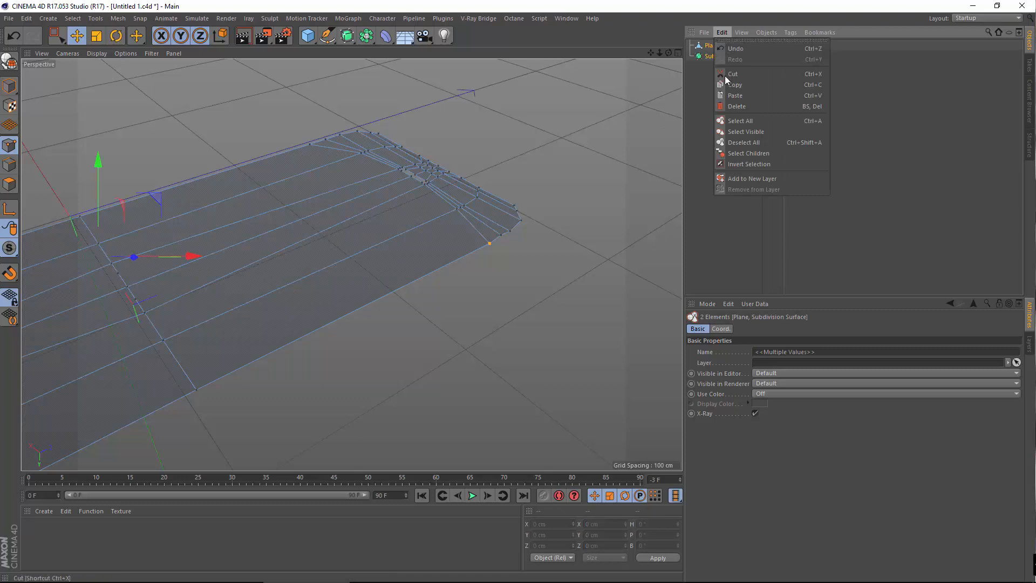
click(702, 72)
click(709, 46)
ctrl+click(714, 55)
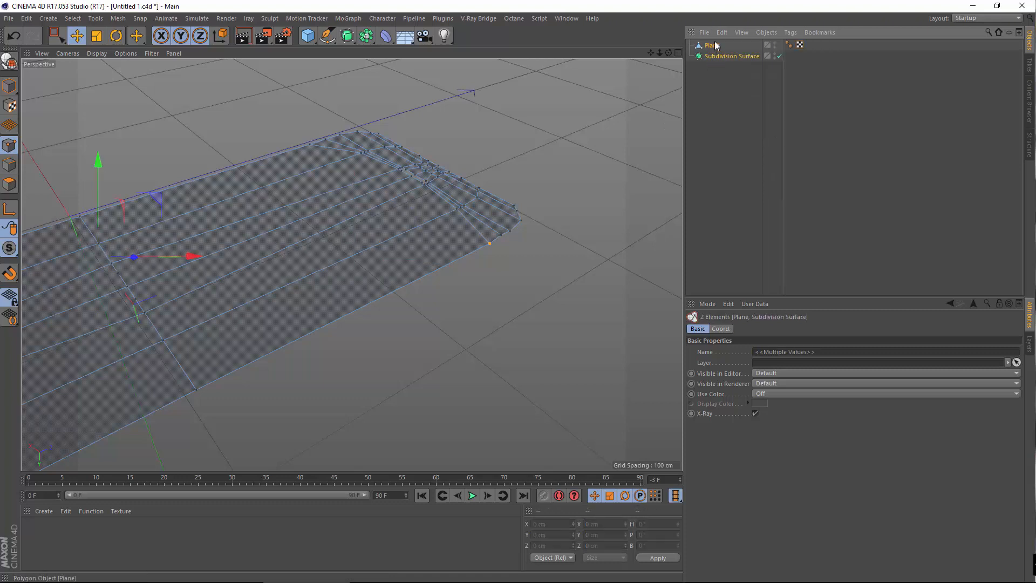
click(712, 45)
click(721, 32)
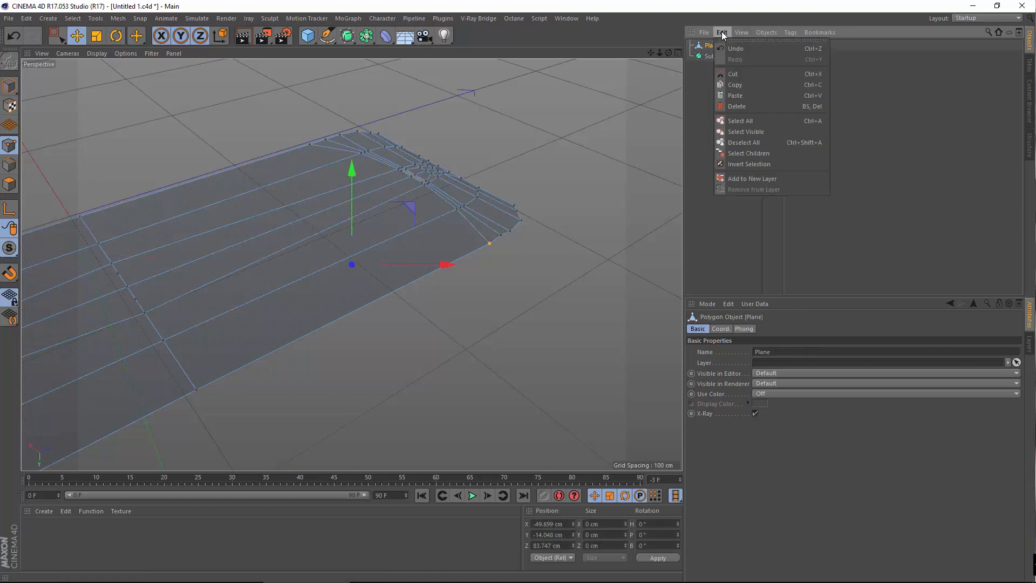
click(736, 85)
Create a new scene, Untitled 3, and paste the Plane into it
click(9, 18)
click(19, 28)
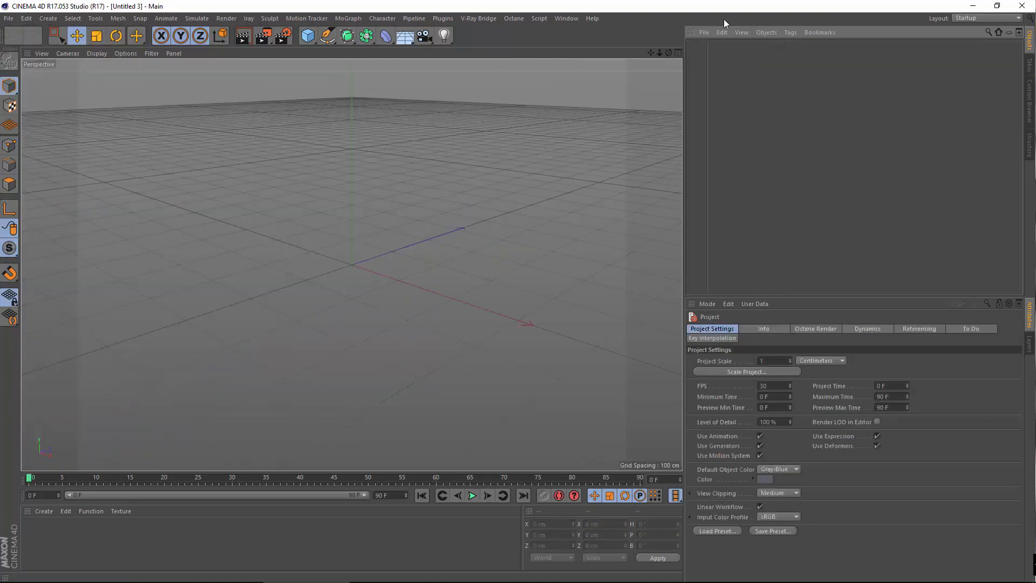
click(722, 31)
click(740, 95)
scroll(453, 244, up, 3)
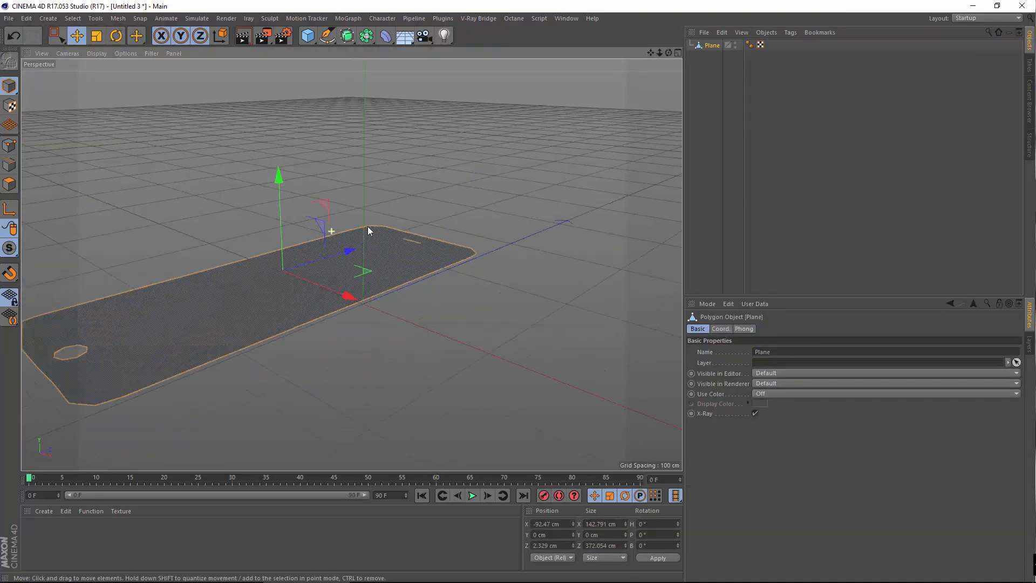
Switch to Points mode and bring the plane's top end into view
click(9, 145)
alt+drag(299, 254, 306, 259)
alt+middle_drag(306, 259, 389, 359)
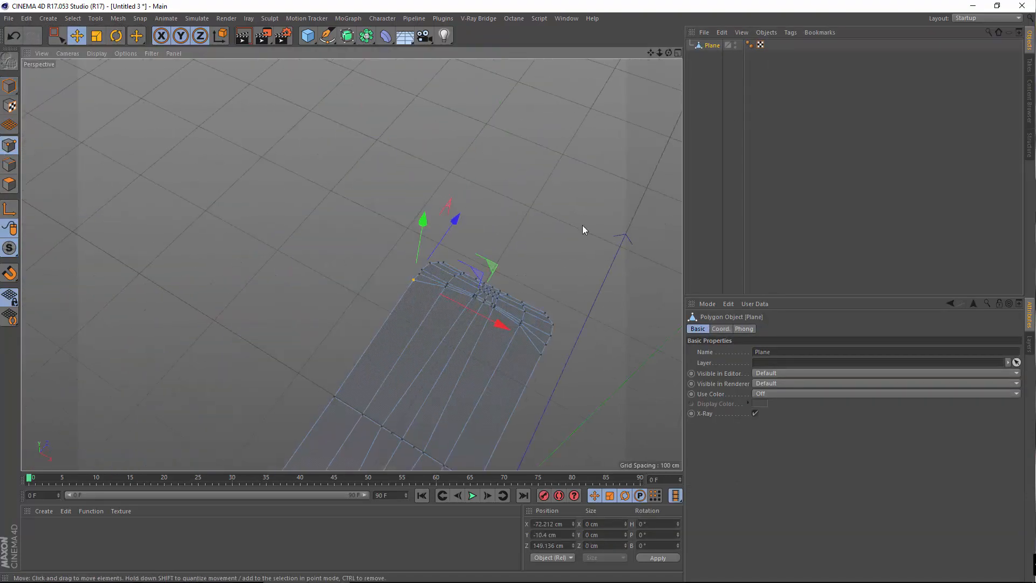
click(583, 229)
scroll(568, 280, up, 2)
scroll(507, 276, up, 3)
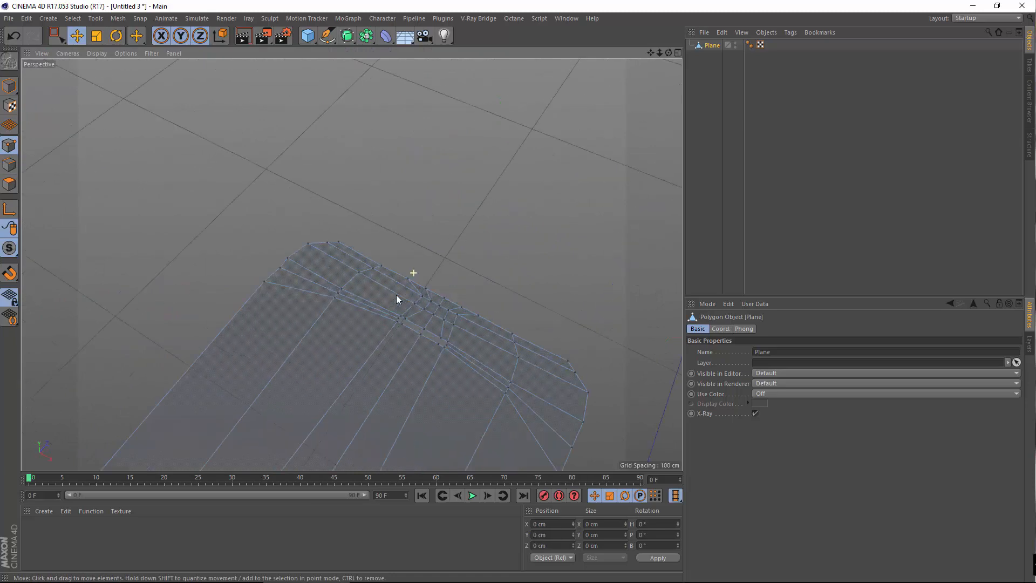
click(425, 327)
alt+drag(396, 350, 537, 191)
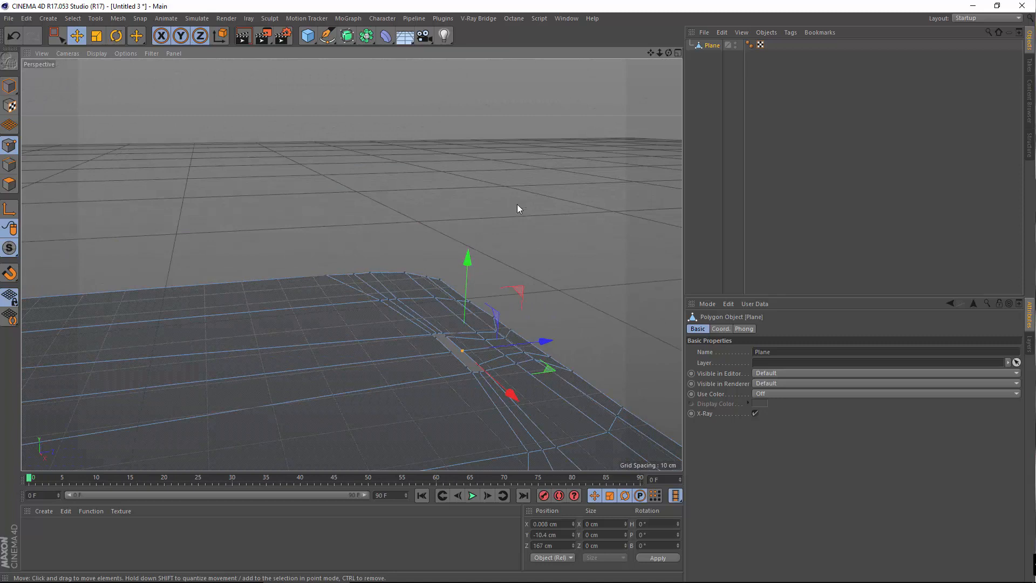
click(517, 204)
Delete the two extra points on the round hole's top edge
alt+right_drag(426, 285, 251, 335)
alt+drag(251, 337, 289, 321)
alt+right_drag(289, 324, 335, 296)
alt+drag(334, 296, 340, 335)
alt+right_drag(340, 331, 348, 321)
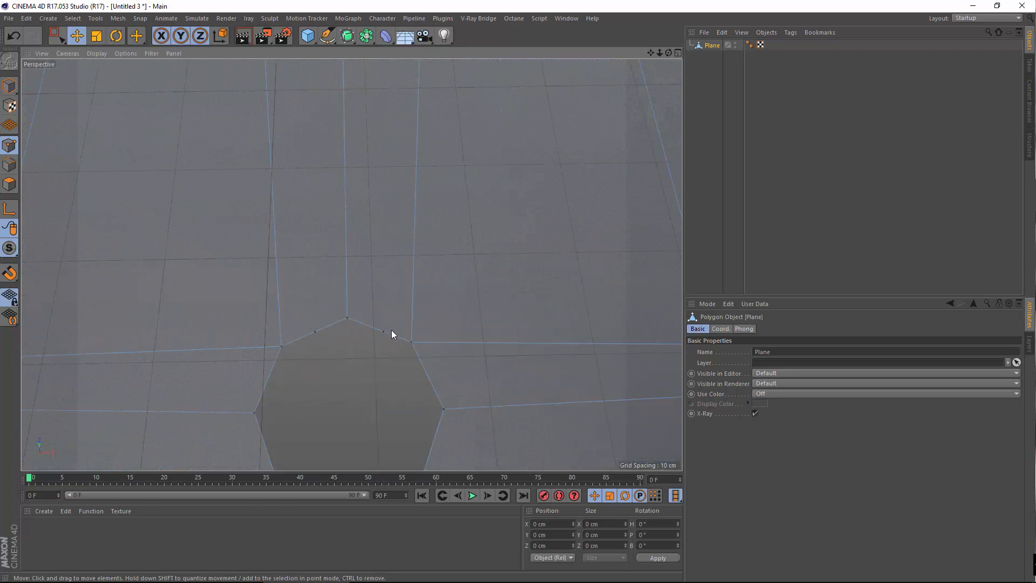
click(316, 333)
key(Delete)
click(384, 330)
key(Delete)
Delete the two extra points along the earpiece slot's bottom edge
alt+right_drag(351, 374, 363, 372)
alt+middle_drag(349, 436, 360, 312)
alt+drag(360, 311, 317, 280)
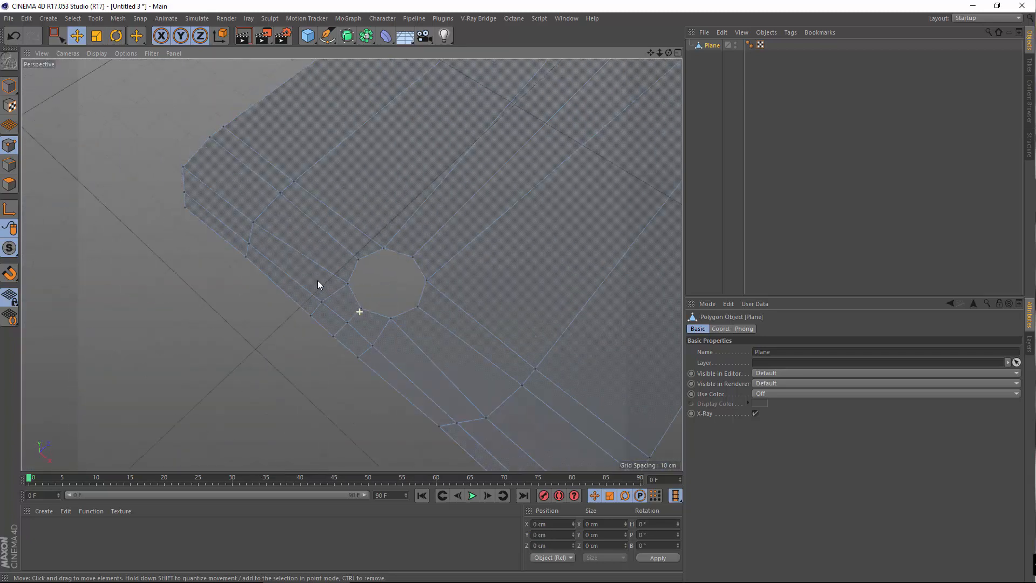
alt+middle_drag(493, 184, 313, 355)
alt+right_drag(303, 360, 461, 279)
alt+middle_drag(575, 97, 370, 297)
alt+right_drag(305, 308, 340, 348)
alt+drag(340, 350, 300, 340)
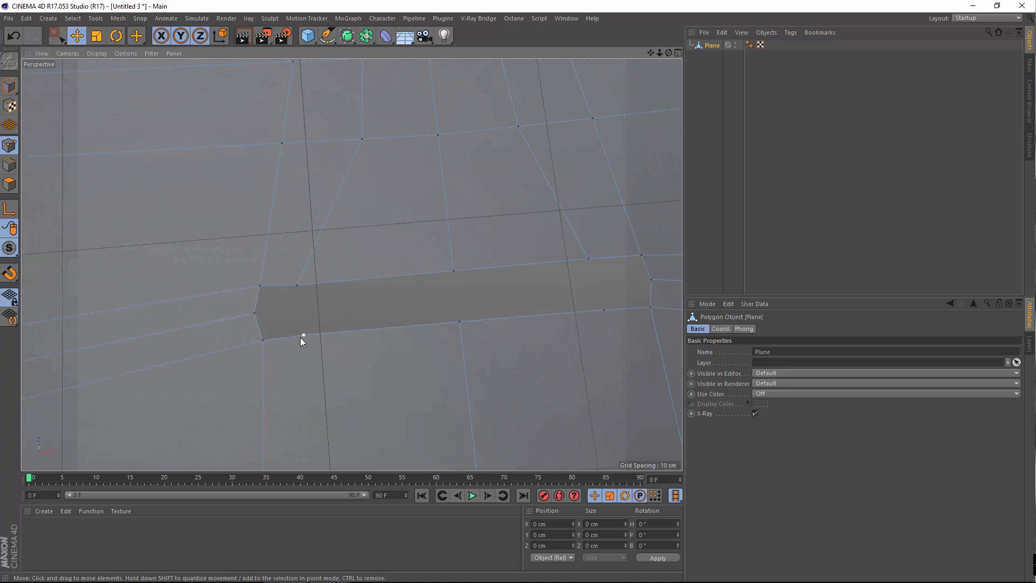
click(300, 338)
key(Delete)
click(604, 310)
key(Delete)
Orbit down for a close, near top-down look at the mesh above the slot
scroll(480, 317, down, 5)
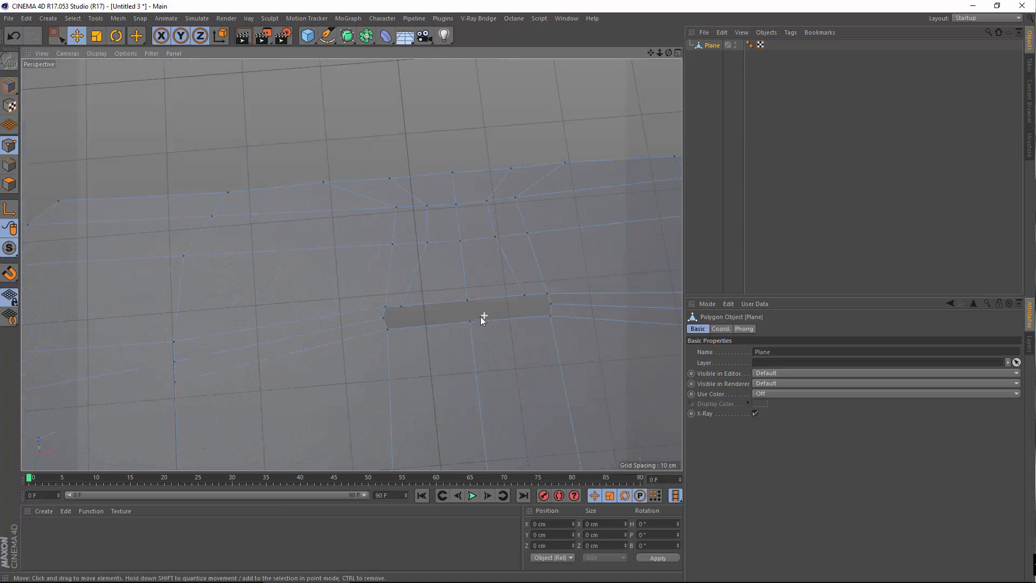
alt+middle_drag(400, 305, 315, 373)
alt+right_drag(376, 317, 376, 332)
alt+drag(349, 377, 315, 355)
alt+drag(351, 264, 420, 300)
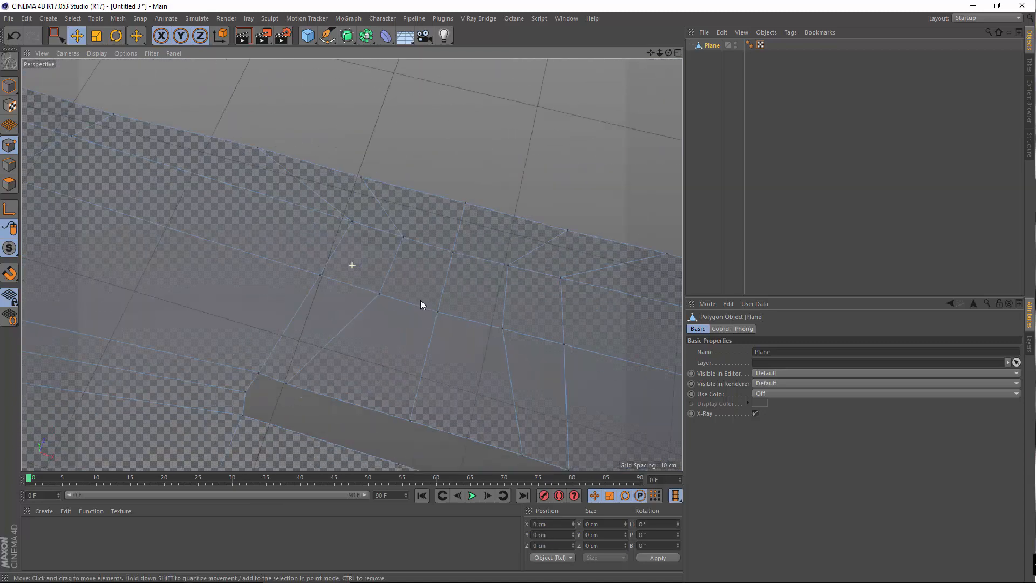
alt+middle_drag(420, 300, 479, 258)
alt+drag(388, 338, 438, 215)
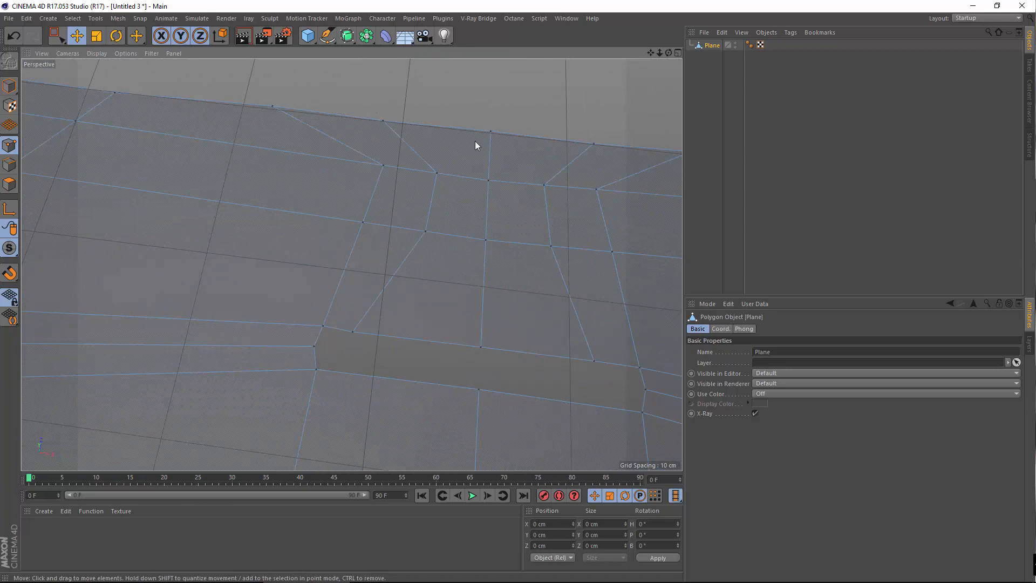
alt+drag(364, 311, 371, 369)
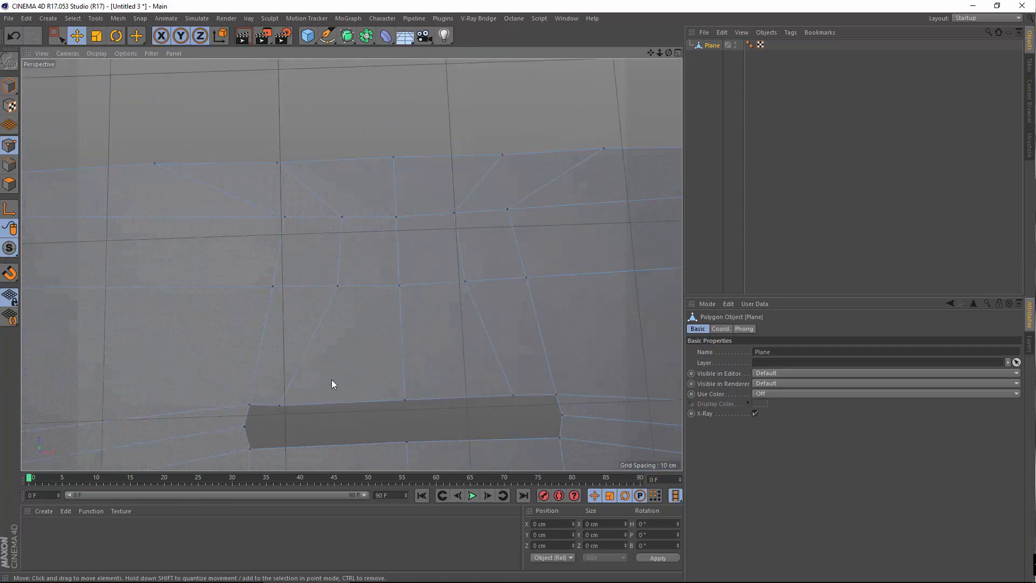
Delete three points above the earpiece slot to open a hole
click(280, 406)
key(Delete)
click(336, 285)
key(Delete)
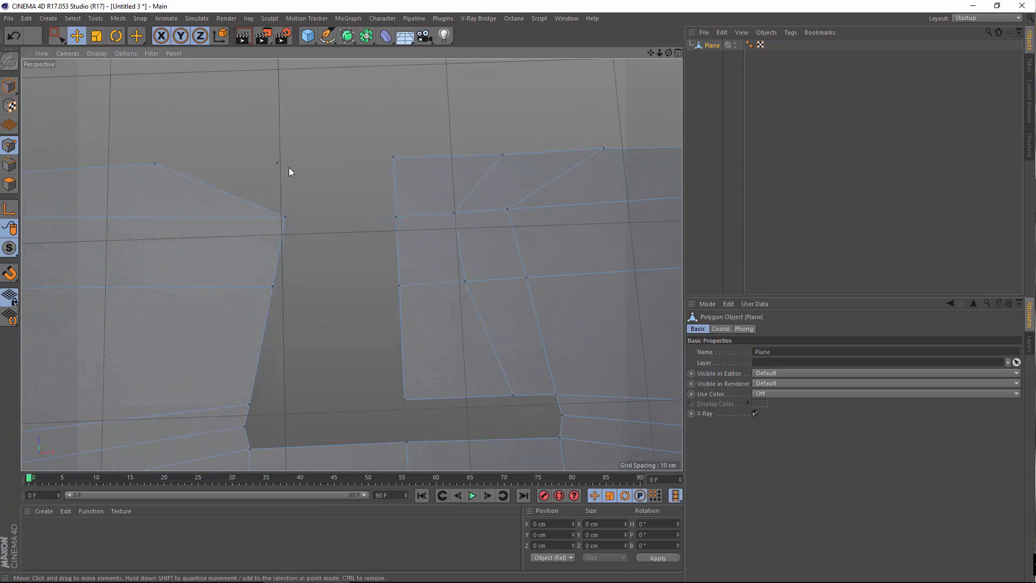
click(277, 162)
key(Delete)
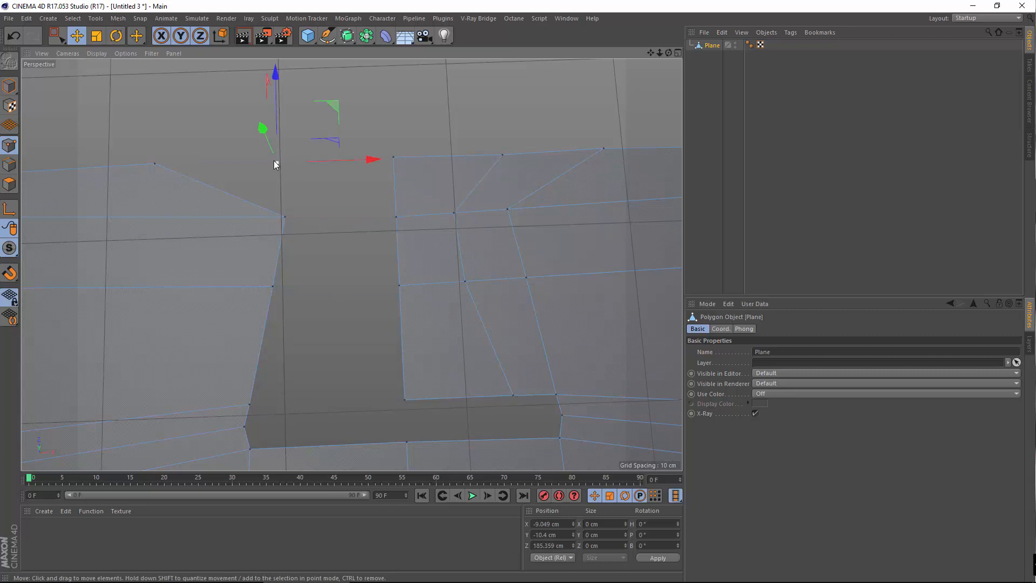
key(Delete)
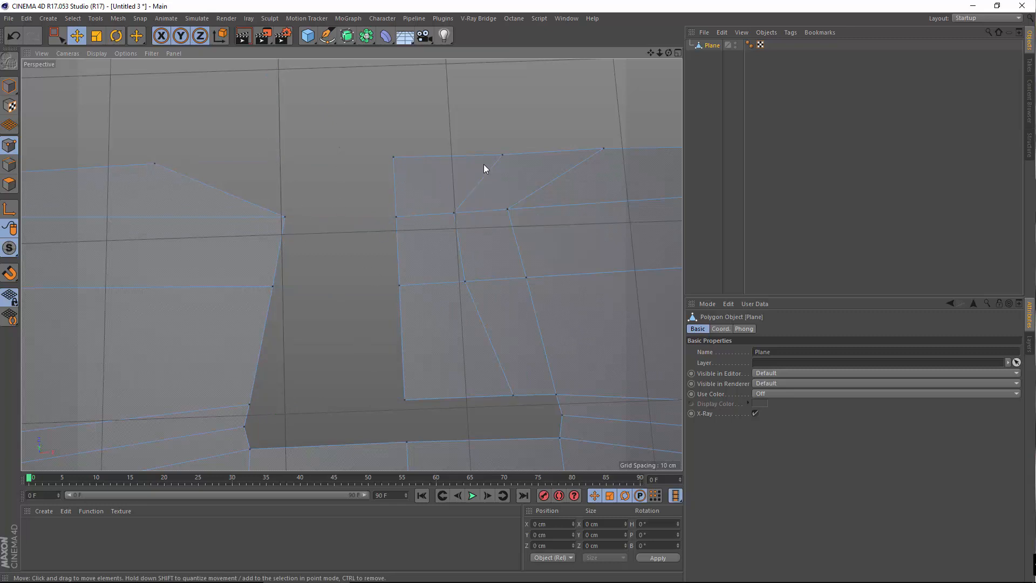
Delete the point right of the hole, then undo the wrongly deleted point
click(501, 155)
key(Delete)
click(456, 210)
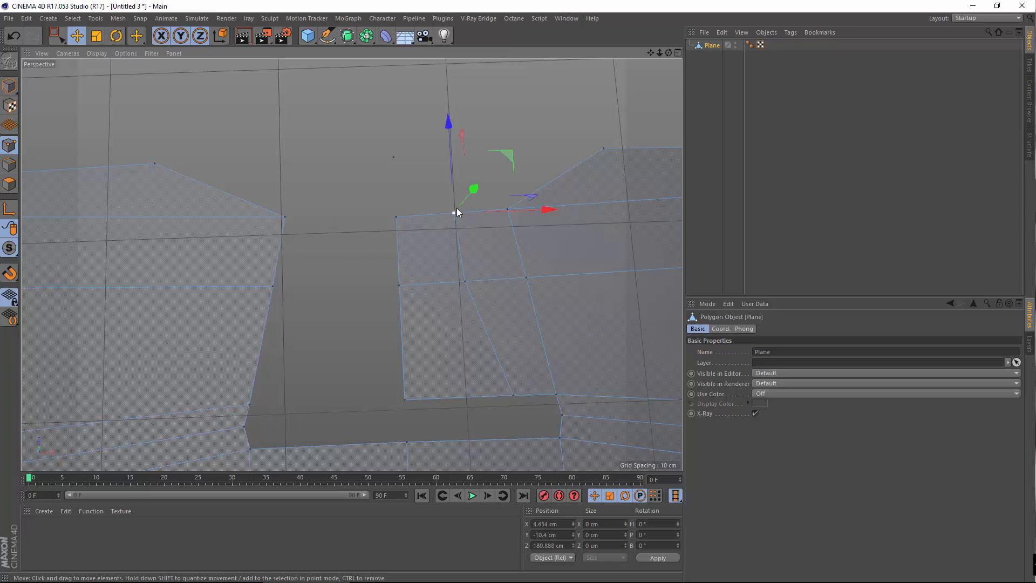
click(14, 36)
click(14, 36)
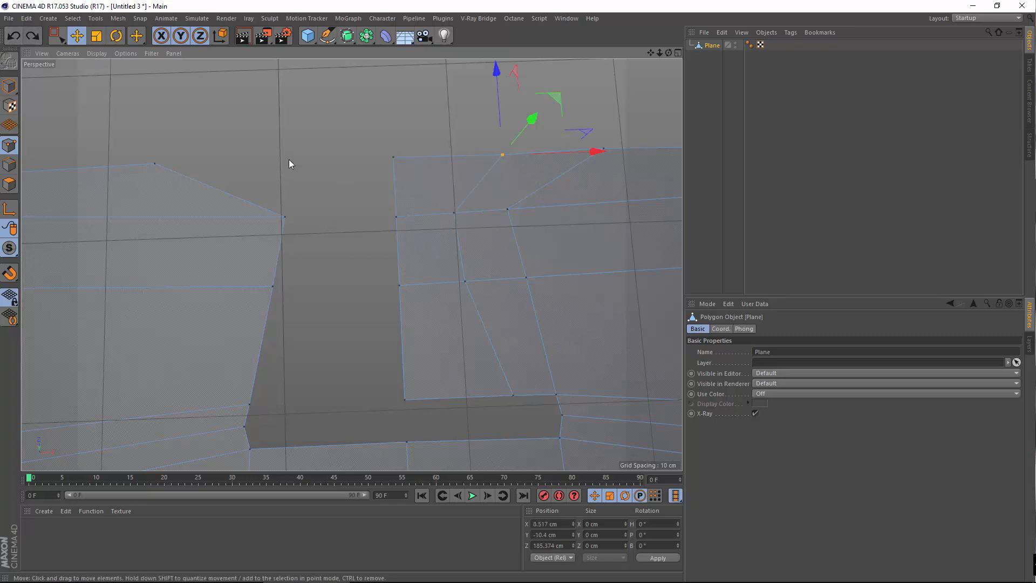
click(298, 282)
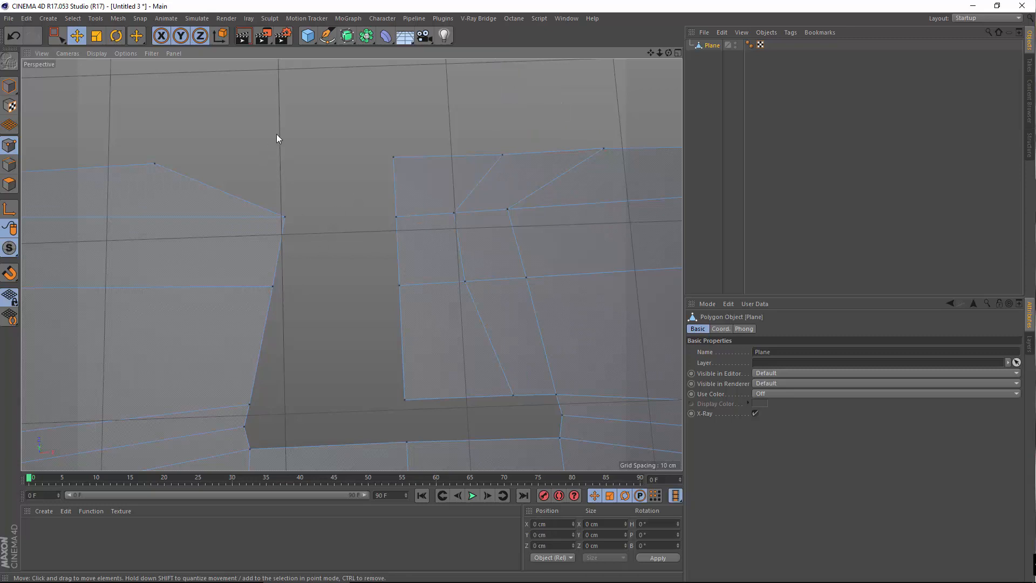
key(ctrl+z)
Bridge new quads across the hole, from its upper edge down toward the slot
right_click(303, 109)
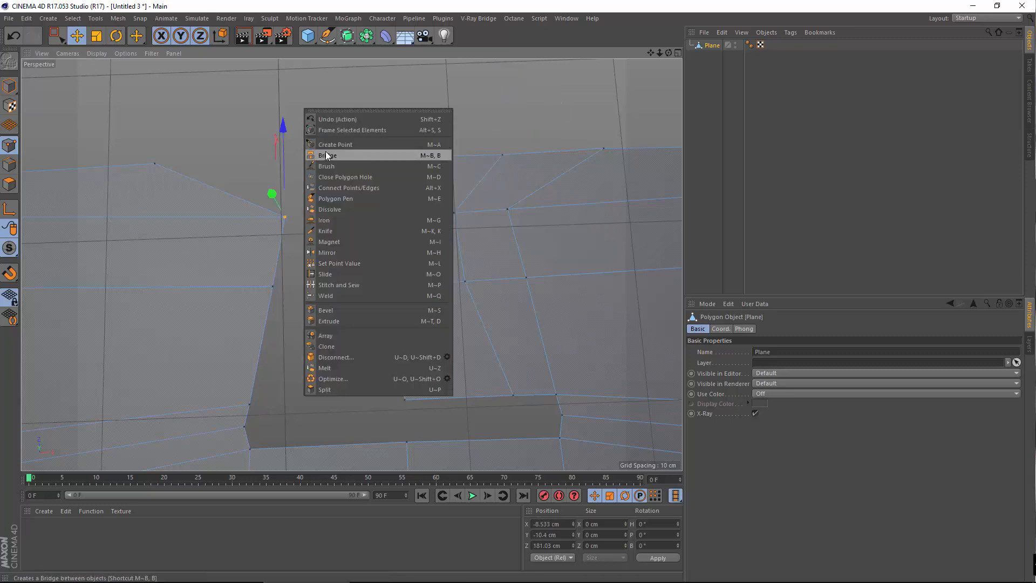
click(327, 156)
drag(153, 164, 290, 221)
drag(398, 153, 397, 222)
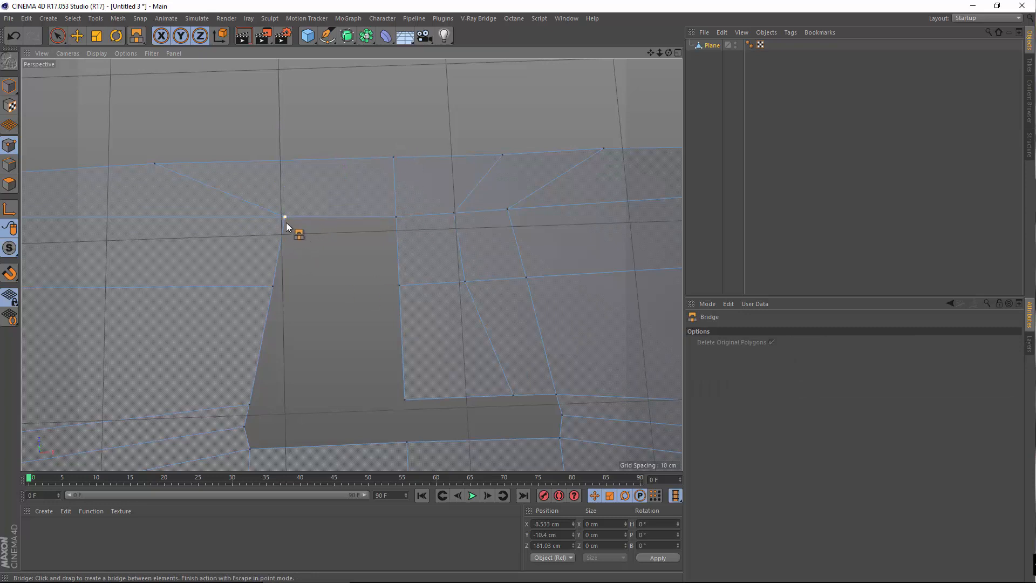
drag(286, 223, 361, 241)
drag(272, 287, 397, 285)
drag(249, 404, 359, 399)
alt+middle_drag(324, 396, 175, 406)
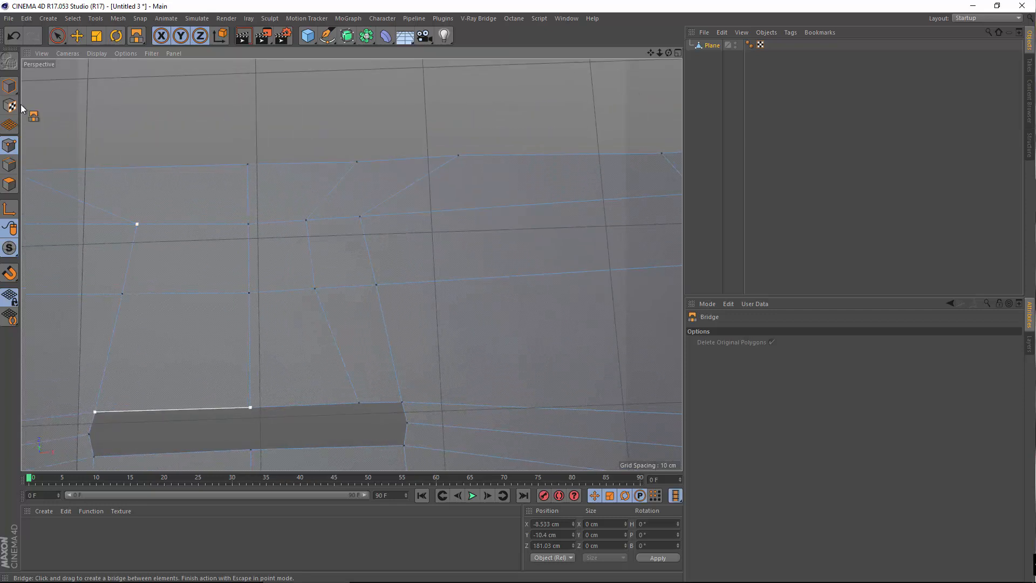
click(79, 38)
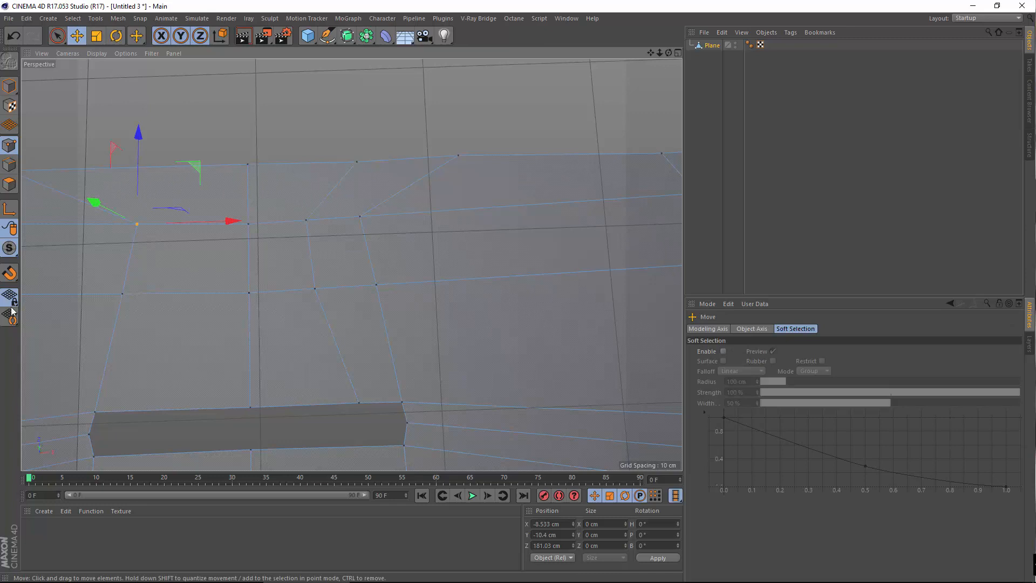
In Polygons mode, pull the polygon above the slot upward, then undo it
click(9, 184)
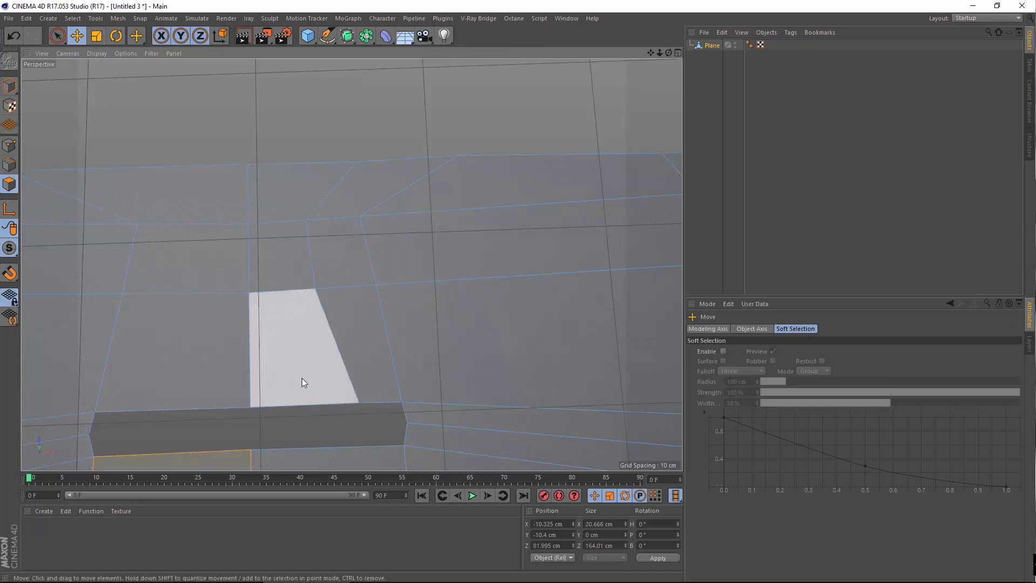
click(302, 382)
drag(298, 326, 342, 192)
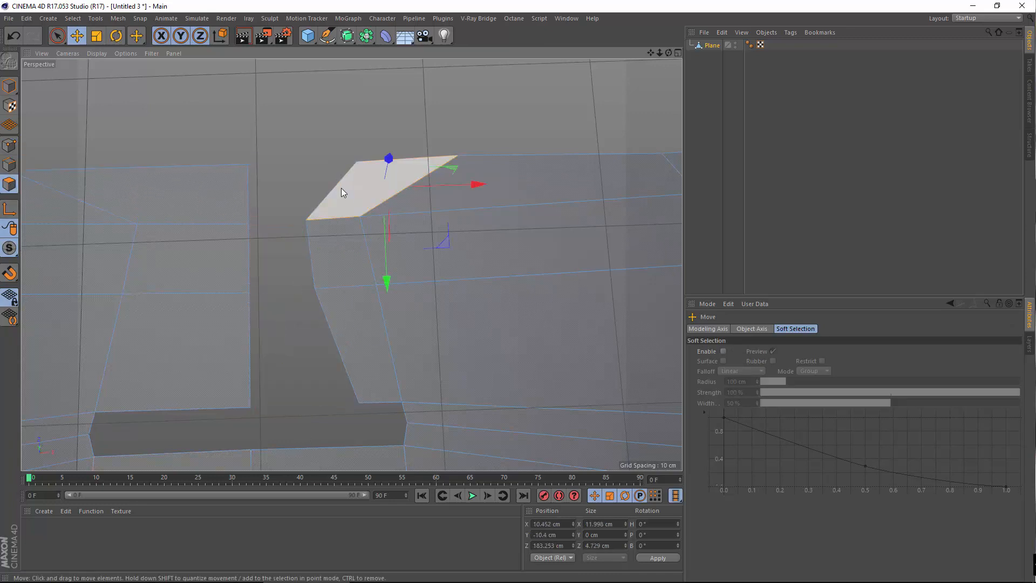
key(ctrl+z)
key(ctrl+z)
key(ctrl+z)
key(ctrl+z)
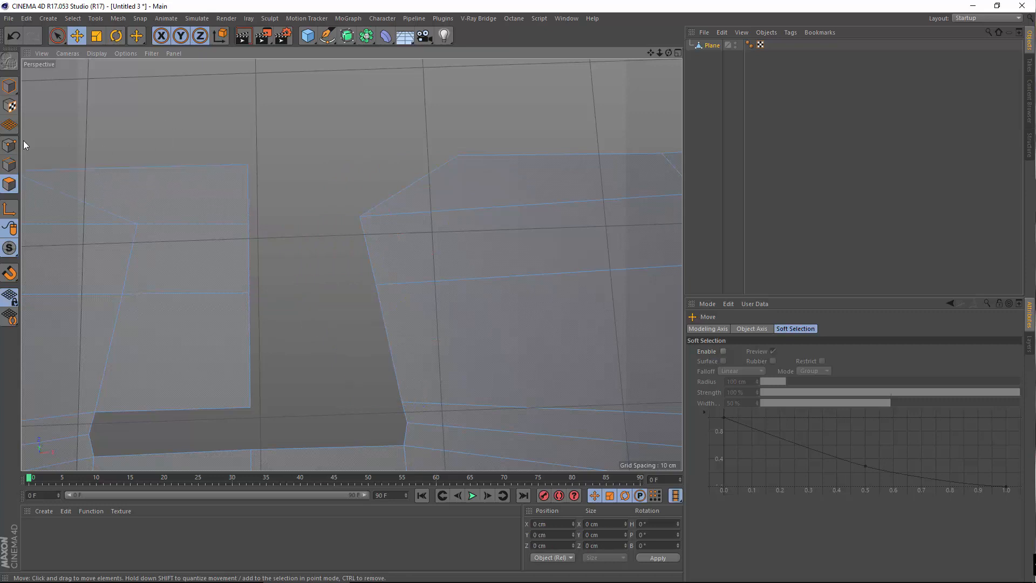
Back in Points mode, select all connected points of the plane
click(9, 145)
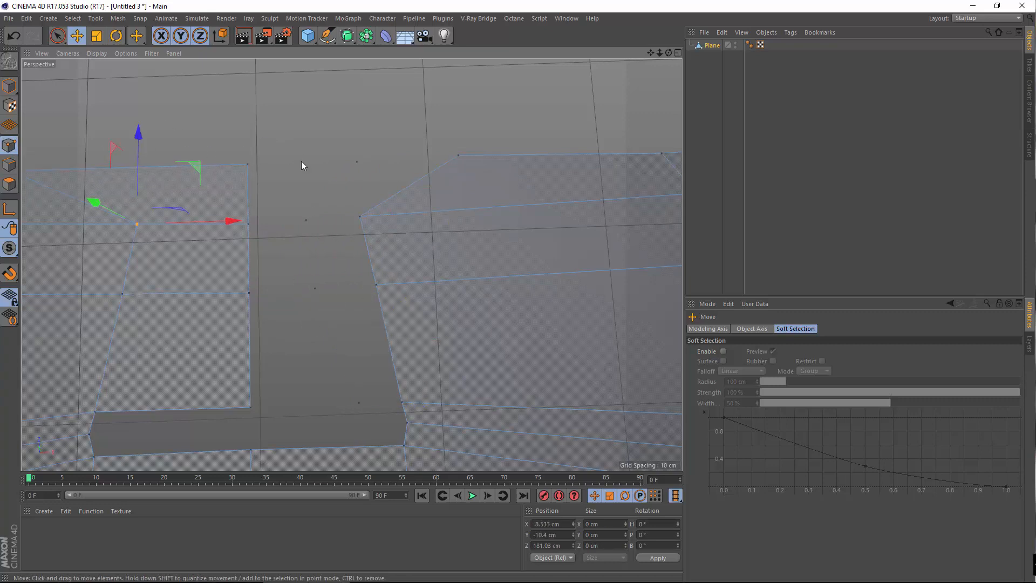
right_click(293, 143)
click(332, 413)
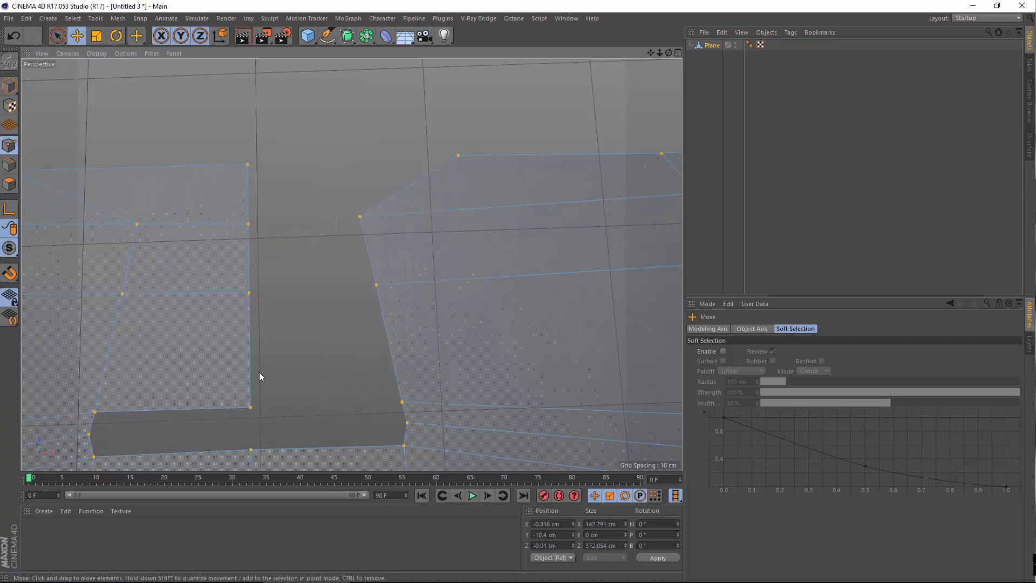
right_click(306, 132)
Bridge polygons across the remaining gap above the earpiece slot
click(335, 211)
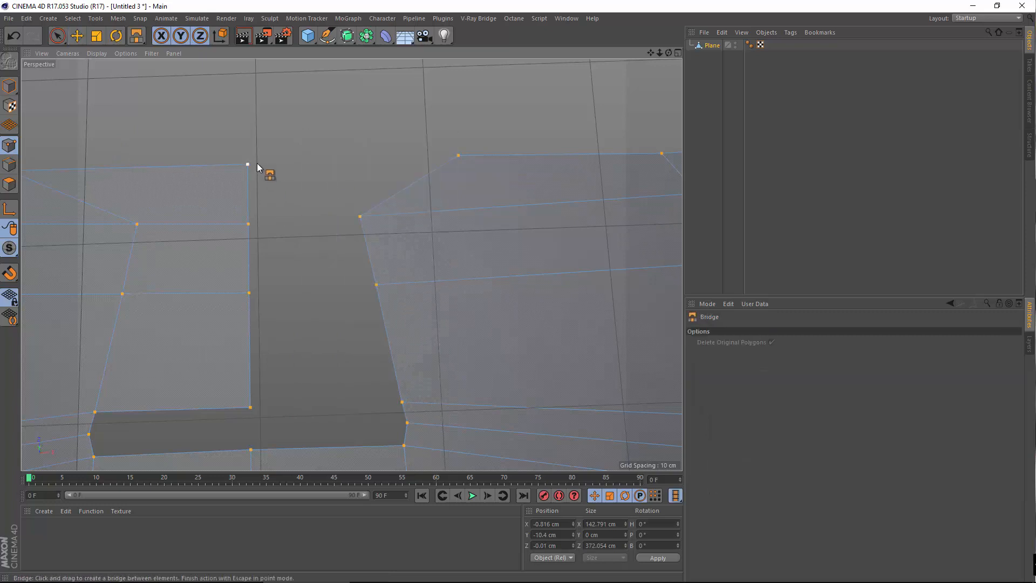
drag(434, 177, 208, 329)
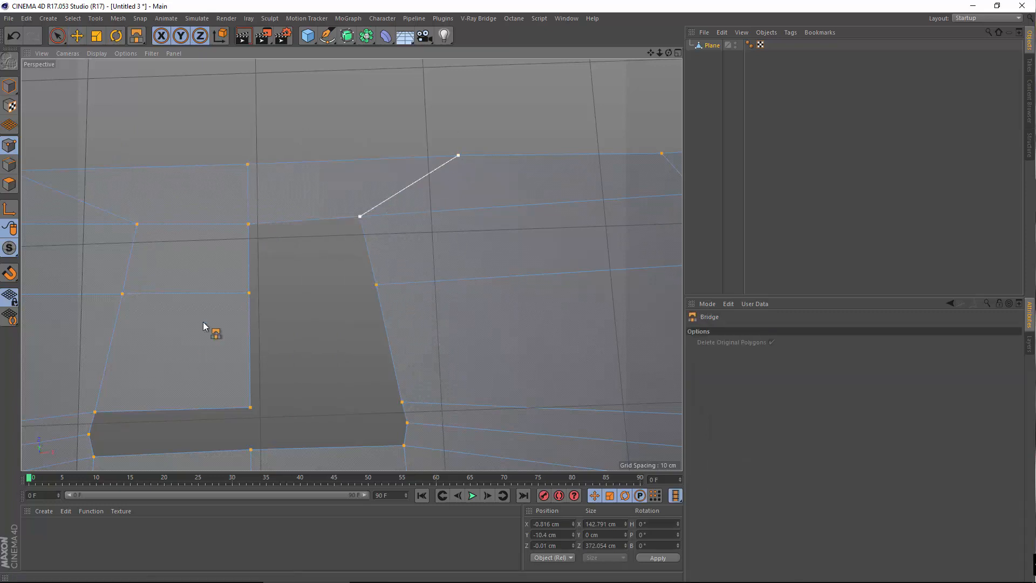
key(space)
key(space)
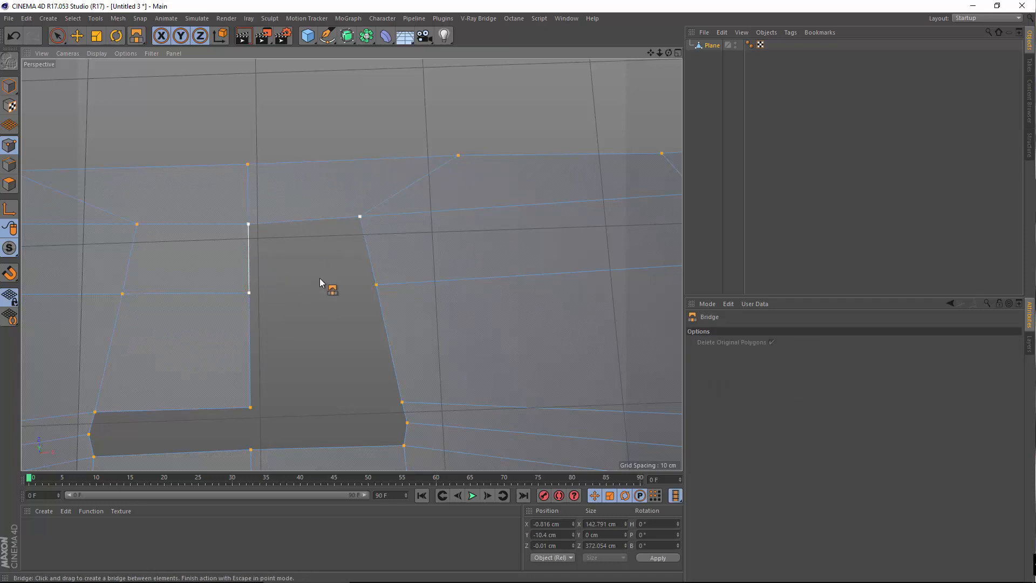
drag(249, 223, 359, 218)
drag(249, 293, 376, 285)
drag(355, 421, 389, 414)
Check the bridged slot area, then return to Model mode and deselect the plane
alt+middle_drag(336, 387, 370, 288)
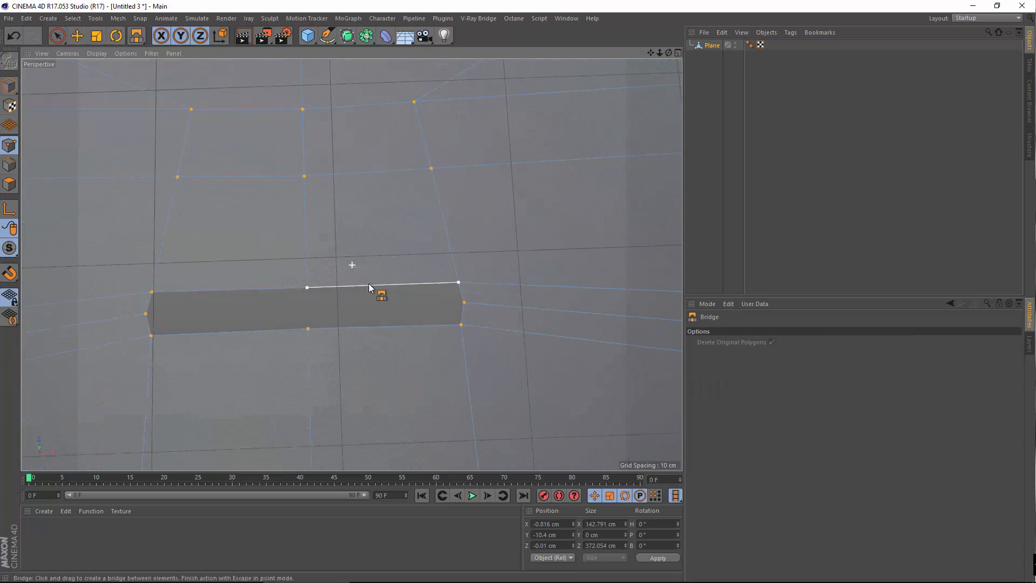
alt+right_drag(370, 288, 336, 260)
alt+drag(325, 346, 320, 264)
alt+right_drag(345, 246, 300, 359)
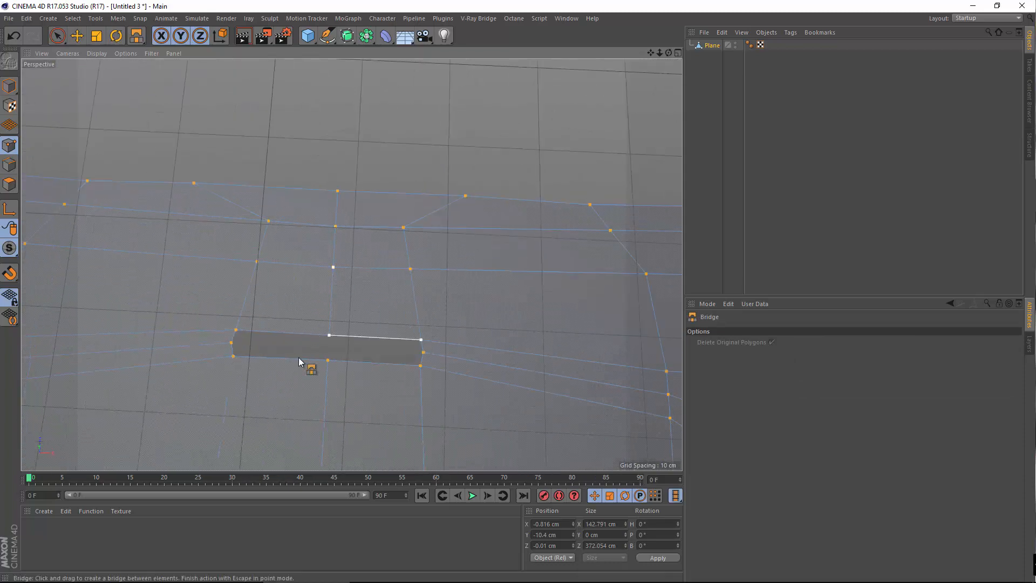
alt+drag(301, 359, 302, 314)
click(76, 37)
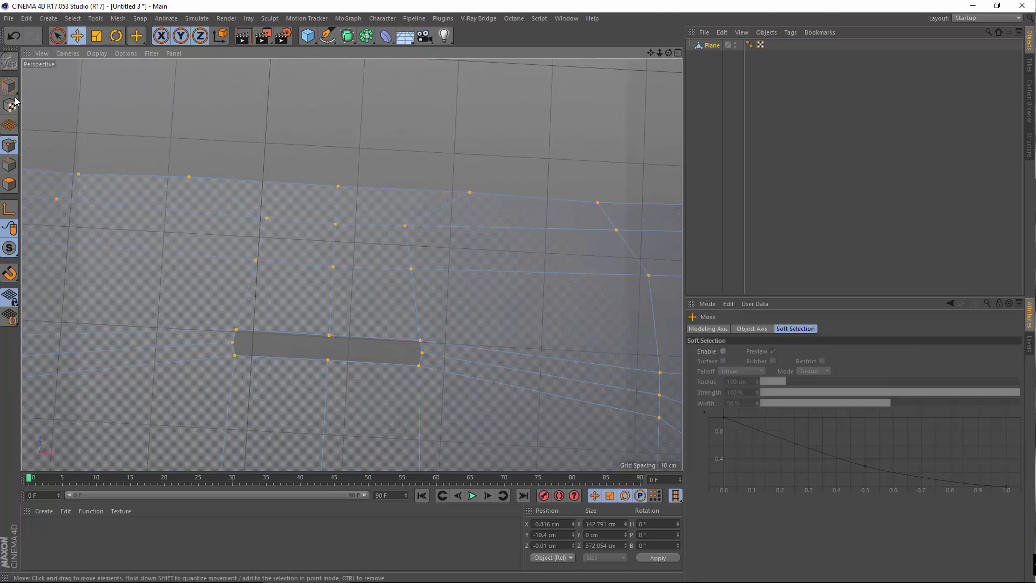
click(9, 89)
click(280, 83)
Nest the Plane under a Subdivision Surface with editor subdivision 3, then show four views
drag(363, 43, 369, 45)
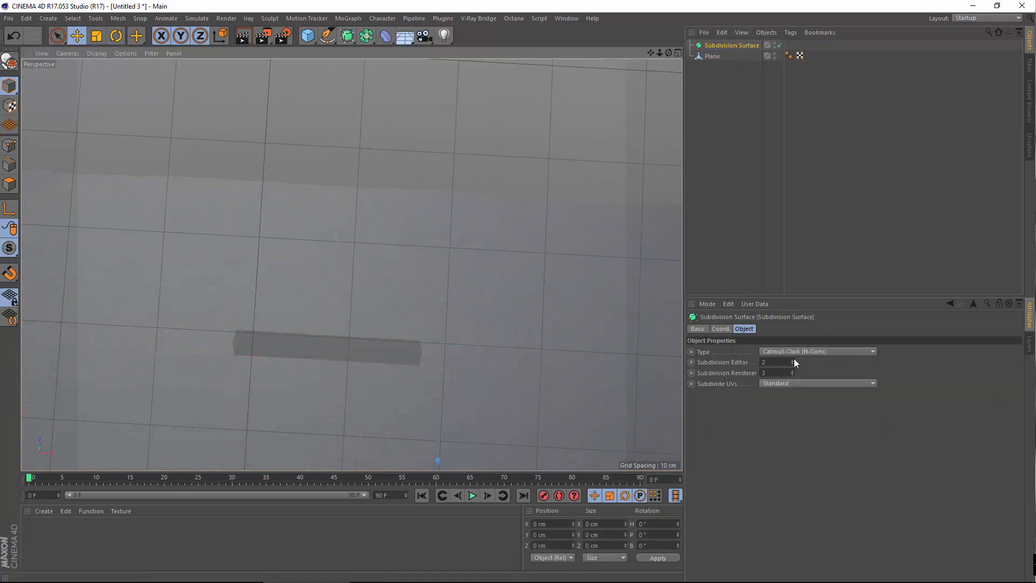
click(792, 360)
drag(709, 57, 731, 46)
click(731, 45)
scroll(447, 250, down, 5)
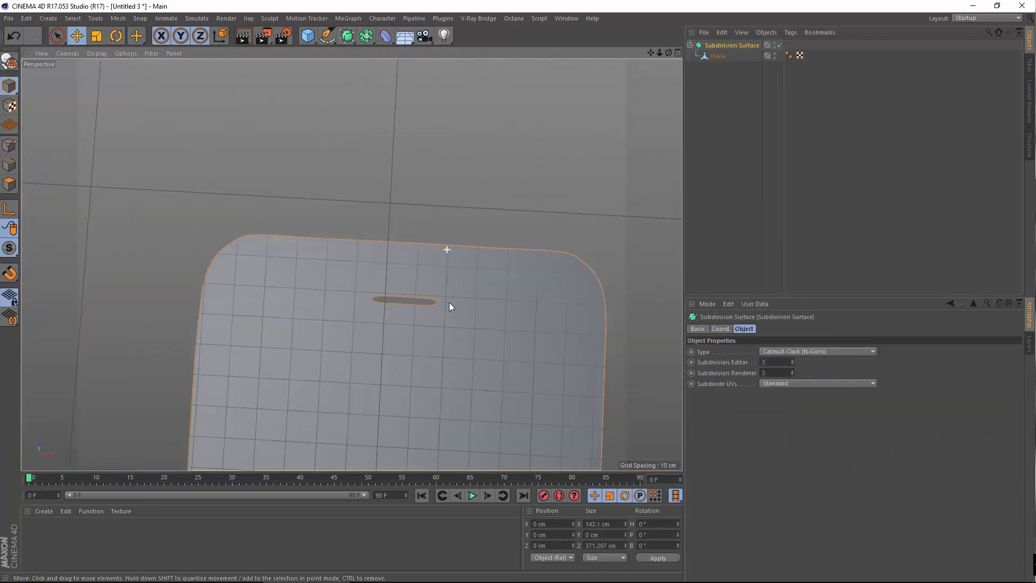
alt+drag(378, 356, 401, 319)
scroll(399, 308, up, 8)
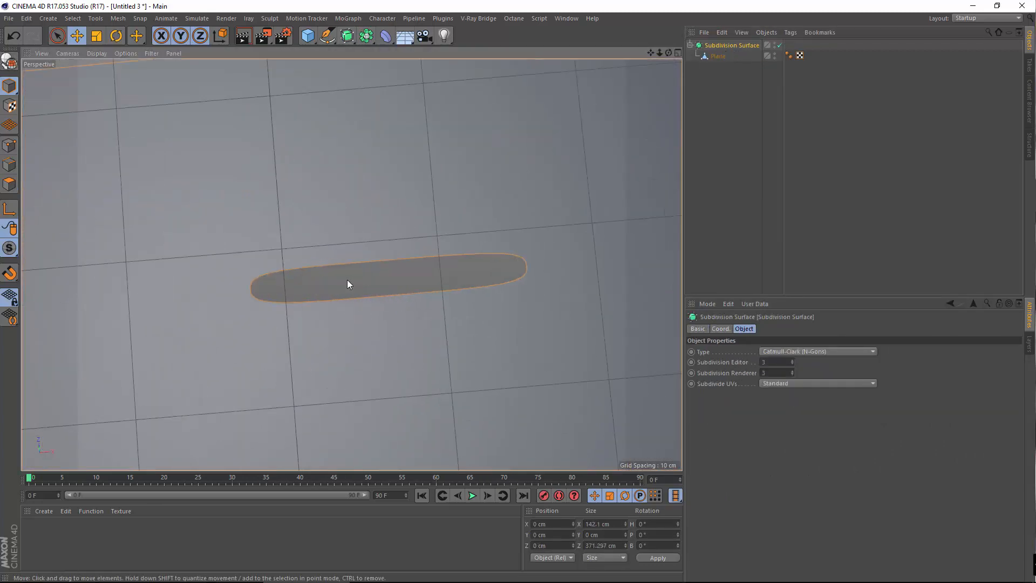
alt+drag(347, 280, 394, 275)
middle_click(395, 279)
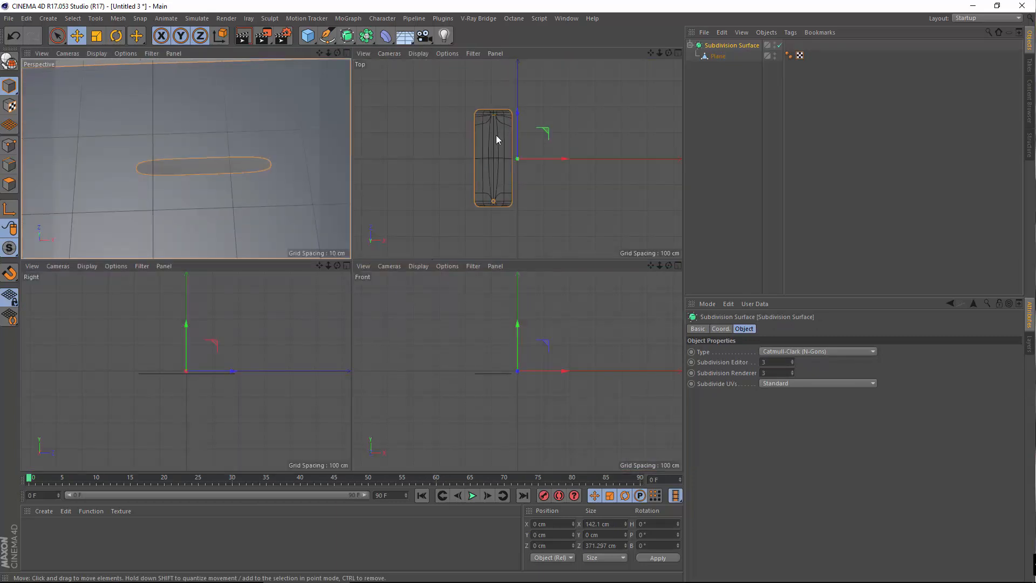
Load iPhone6s.jpg as the maximized Top view's background image
middle_click(467, 134)
scroll(285, 237, up, 3)
alt+middle_drag(368, 222, 461, 184)
scroll(358, 245, down, 1)
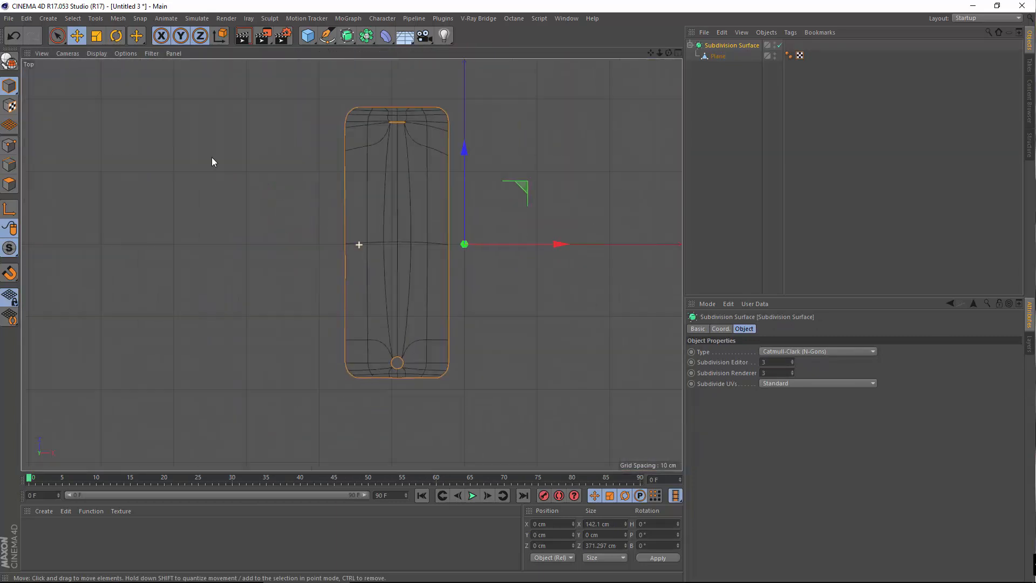
click(116, 52)
click(140, 255)
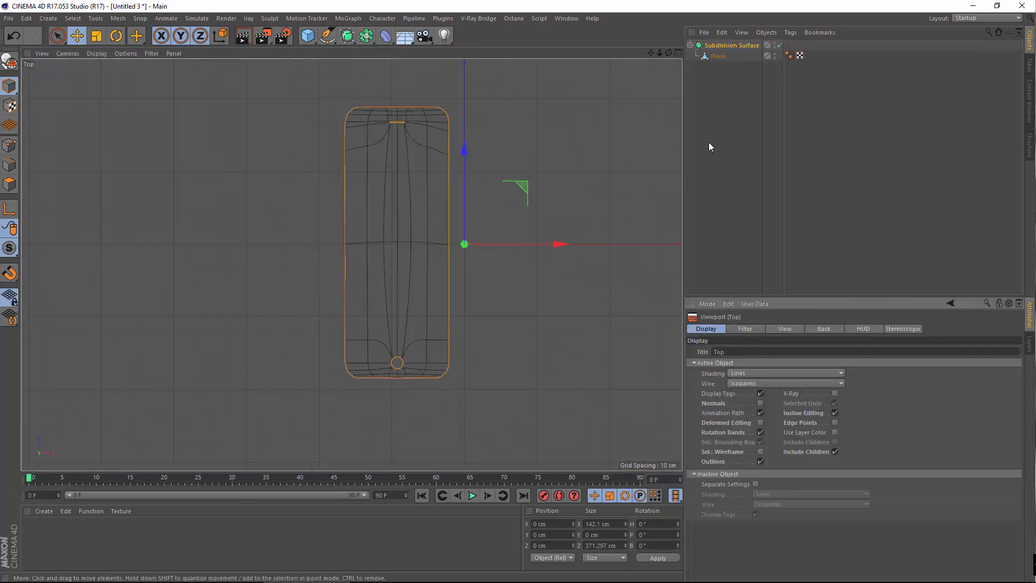
click(825, 329)
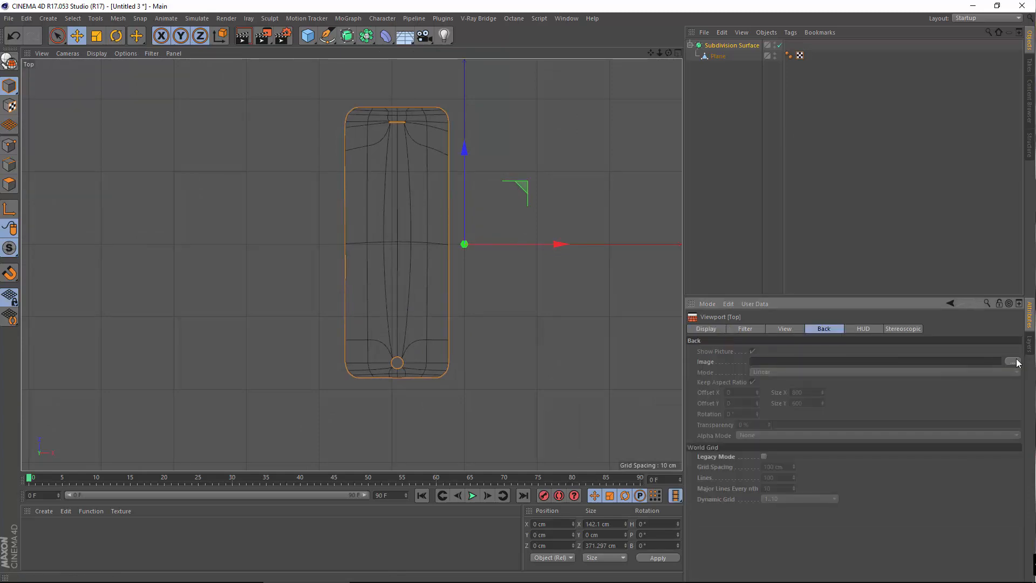
click(1013, 361)
double_click(344, 135)
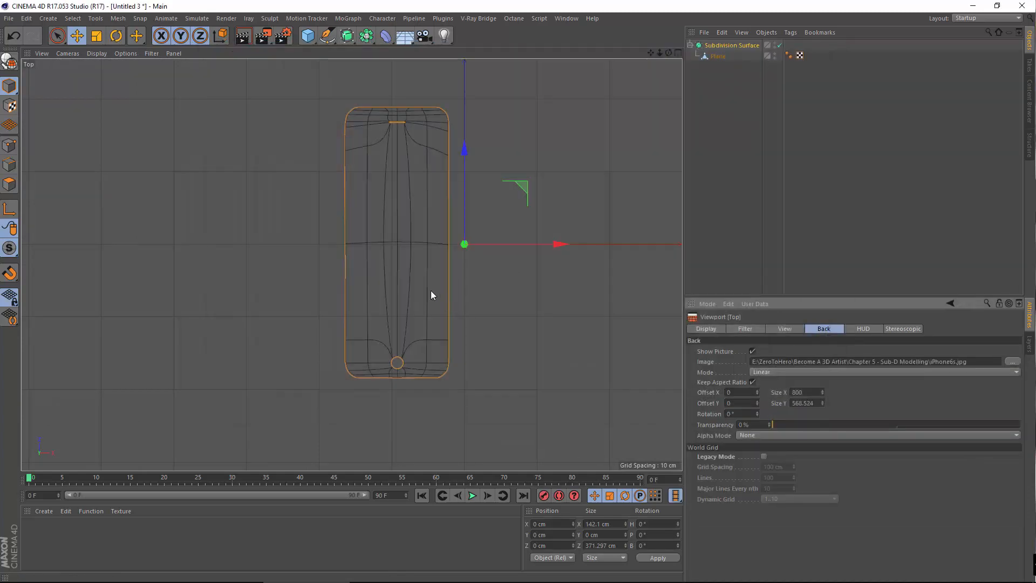
Turn off Keep Aspect Ratio for the blueprint background
alt+middle_drag(511, 221, 550, 261)
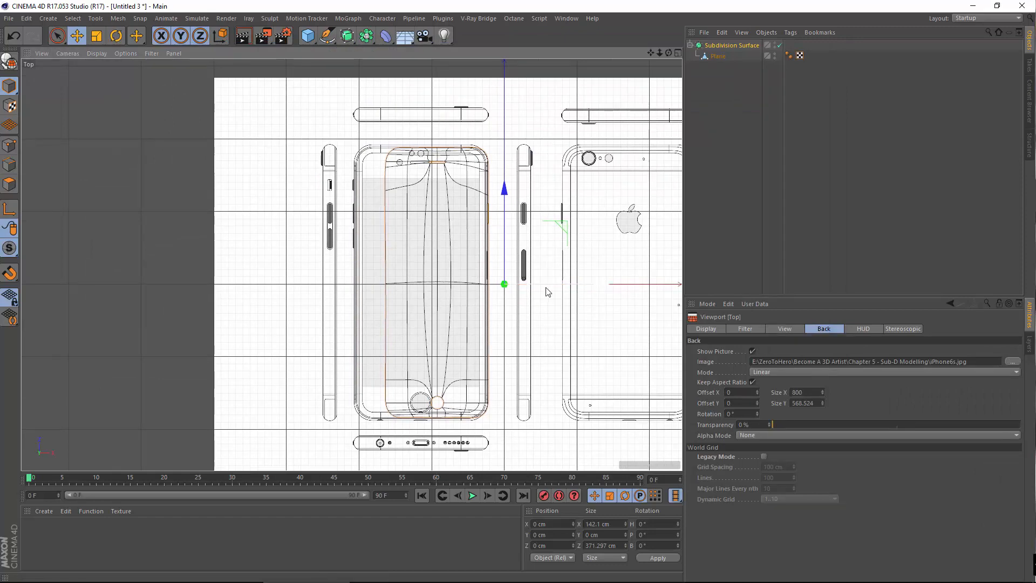
click(752, 382)
click(566, 18)
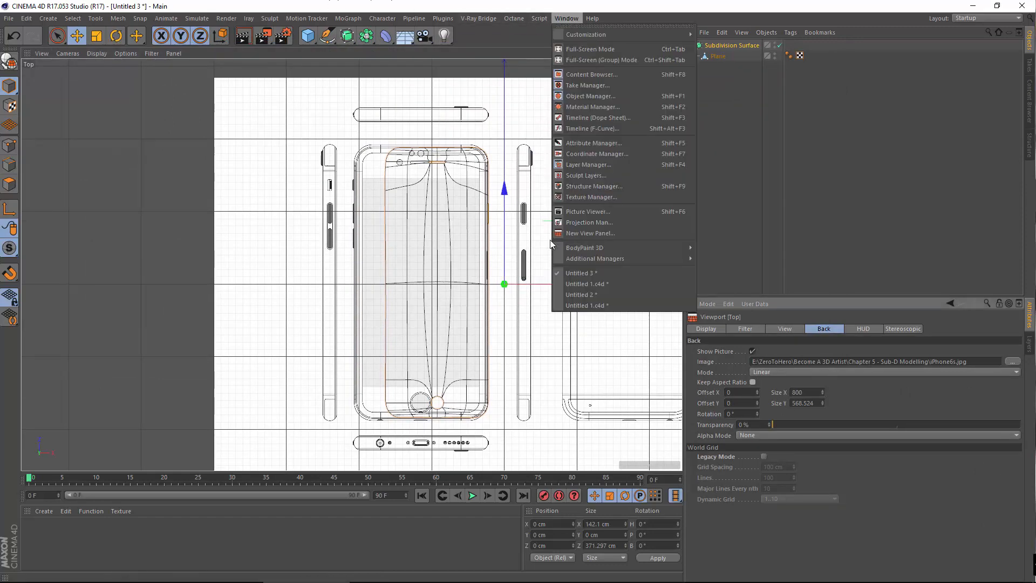
Switch to Untitled 1.c4d and inspect its Top view blueprint for reference
click(573, 306)
middle_click(534, 170)
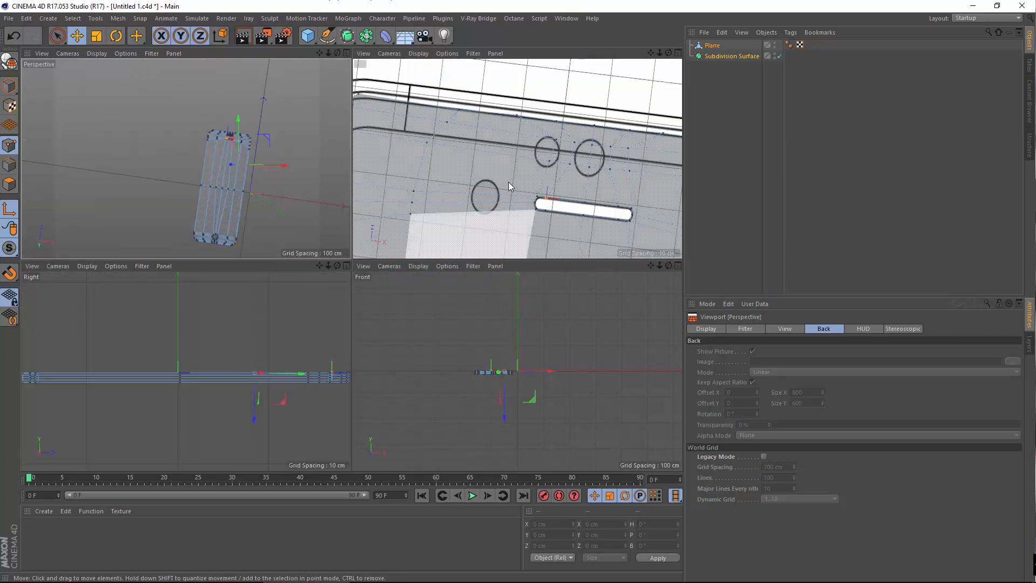
middle_click(522, 214)
scroll(531, 242, down, 5)
alt+drag(530, 243, 564, 245)
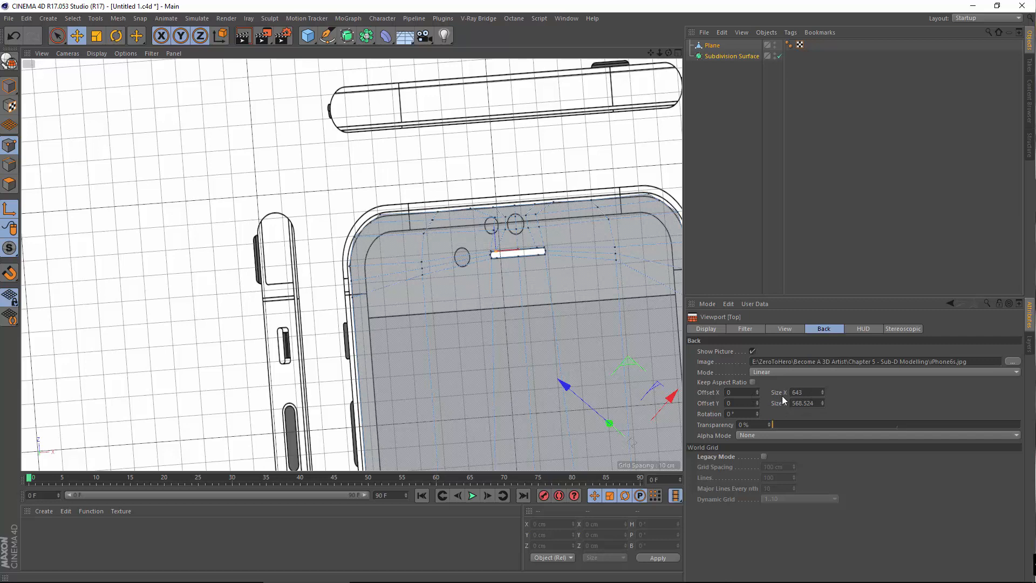
Back in Untitled 3, set the blueprint's Size X to 643
click(566, 18)
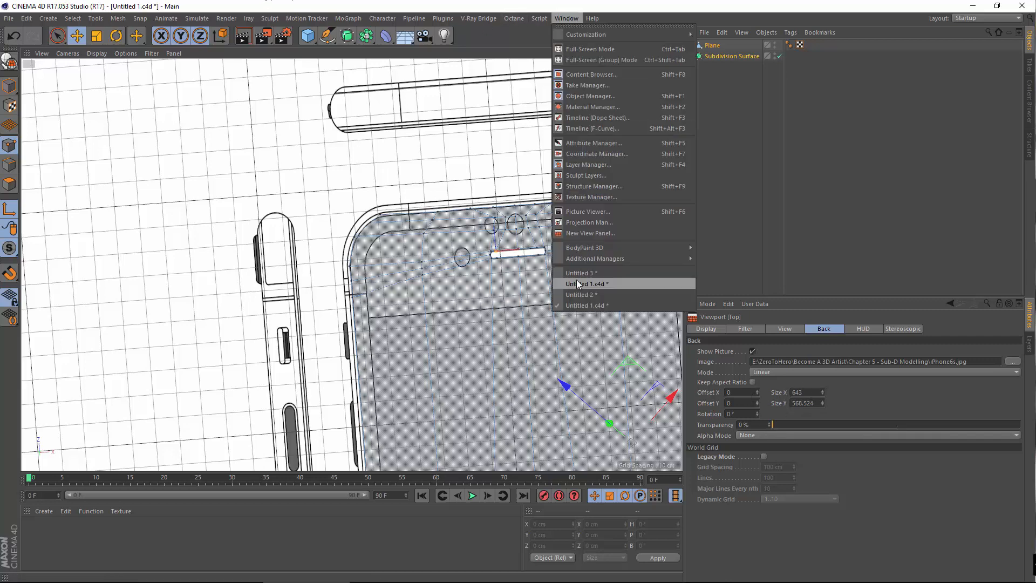
click(596, 273)
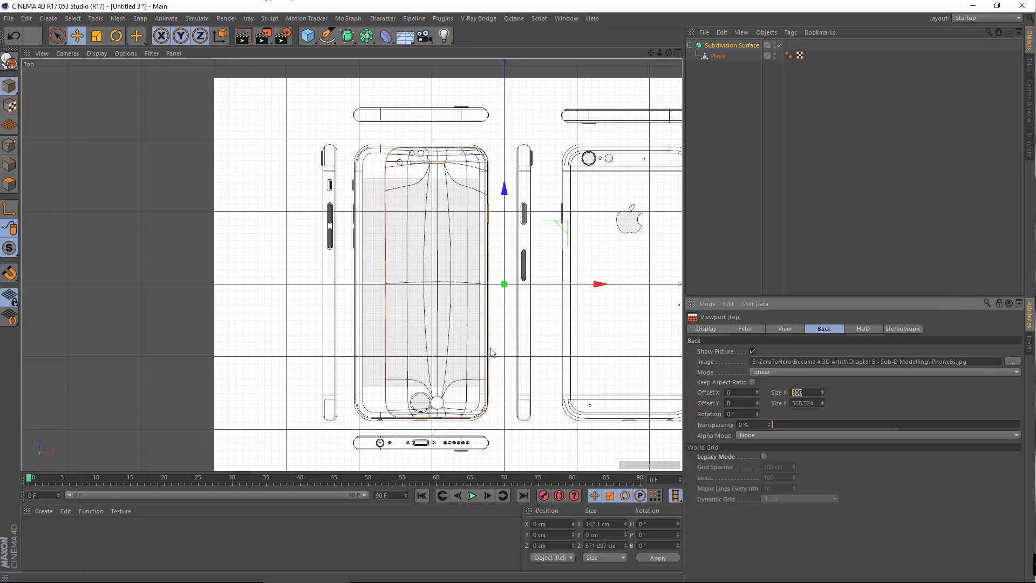
text(643)
key(Return)
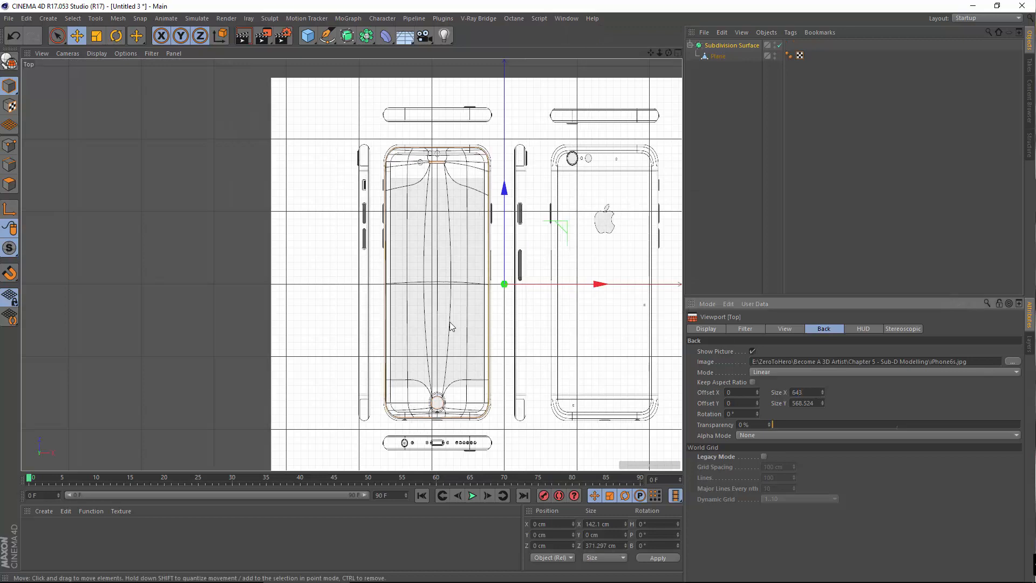
Zoom in, select the Plane and switch to Points mode
scroll(416, 186, up, 10)
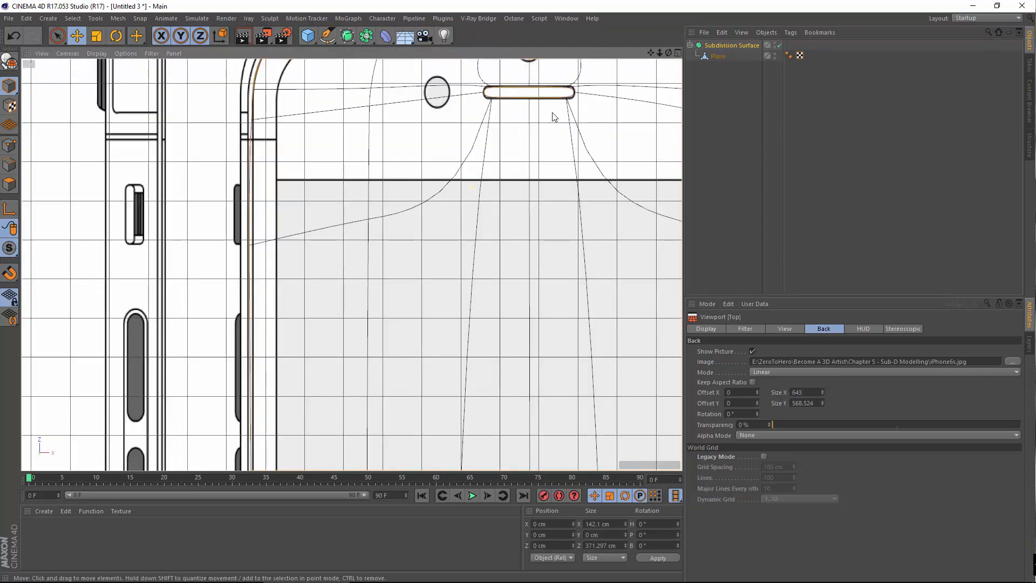
scroll(517, 218, up, 4)
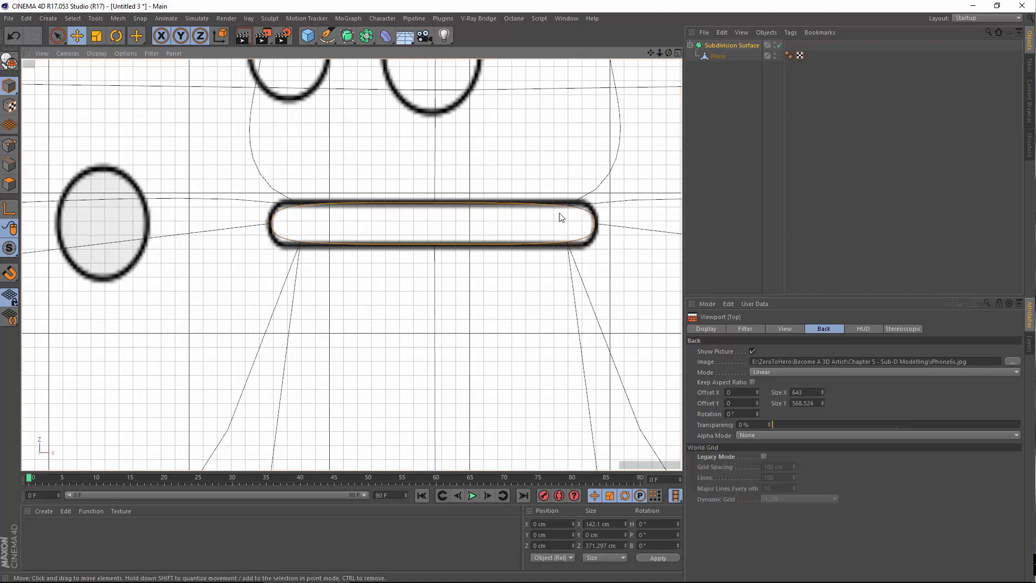
scroll(561, 217, up, 3)
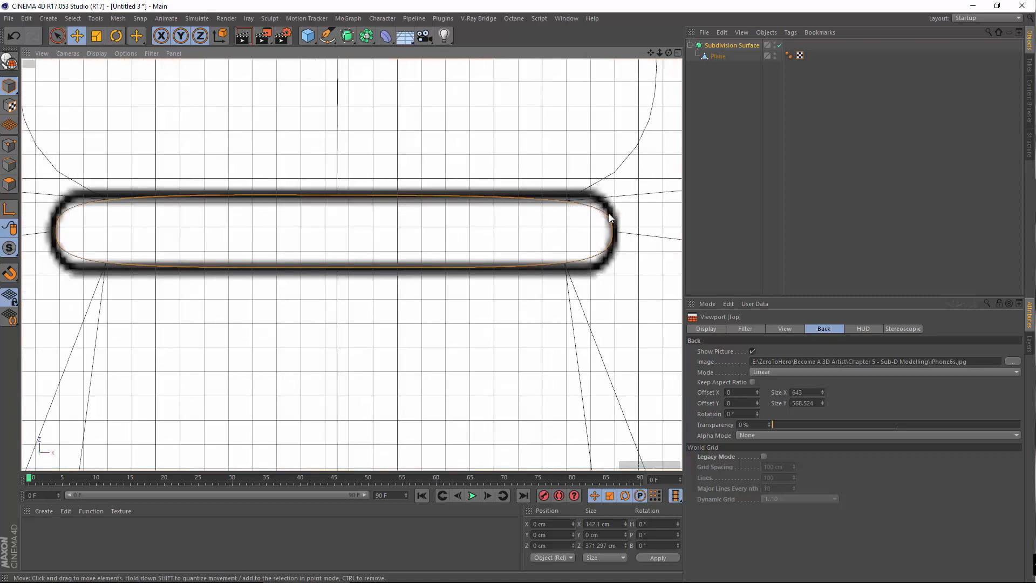
click(718, 55)
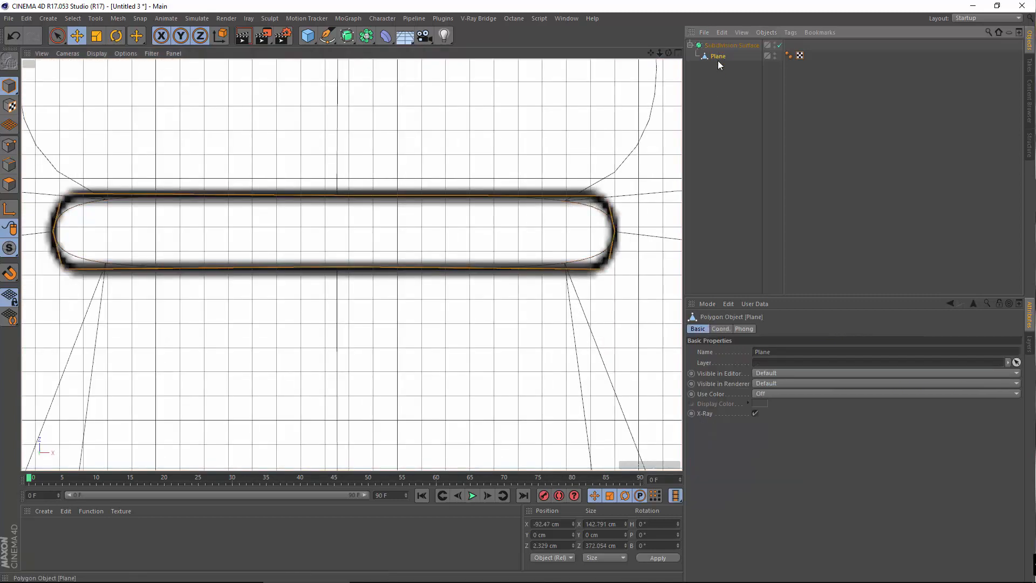
click(713, 46)
click(716, 59)
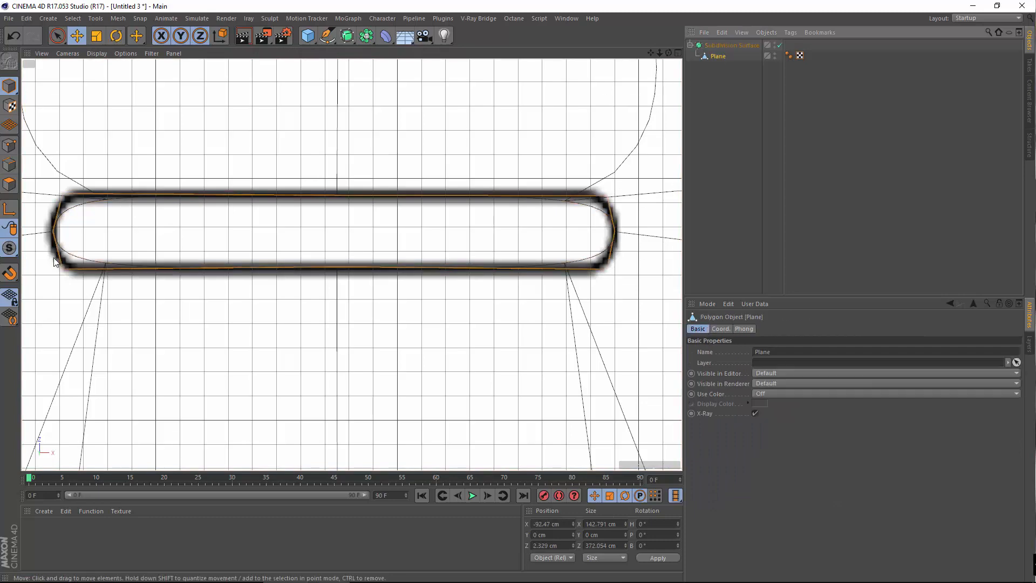
click(9, 146)
Frame the speaker slot and circles, then activate the Knife tool
scroll(445, 250, down, 4)
alt+middle_drag(471, 264, 249, 297)
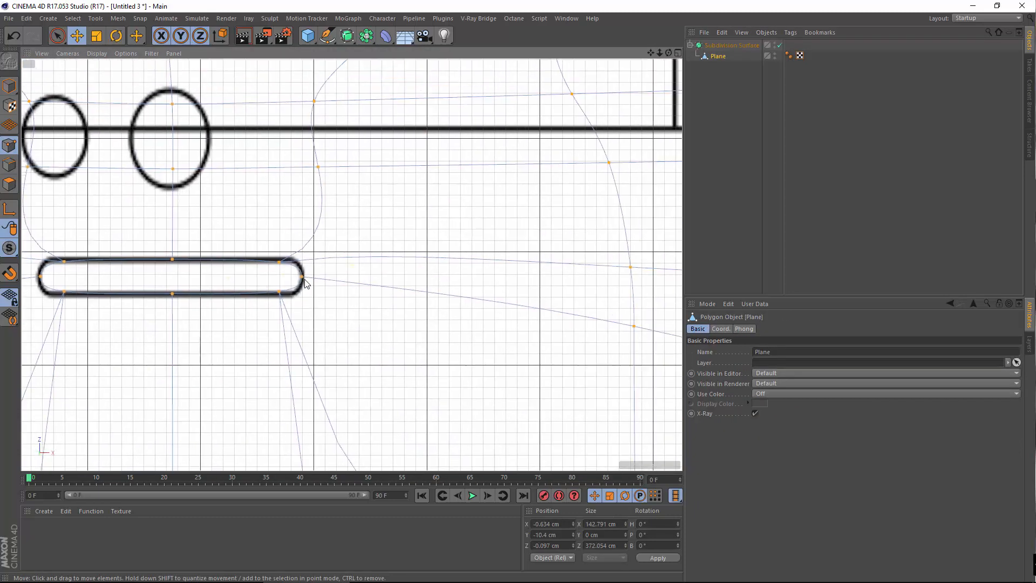
alt+middle_drag(370, 279, 208, 298)
alt+middle_drag(155, 233, 312, 231)
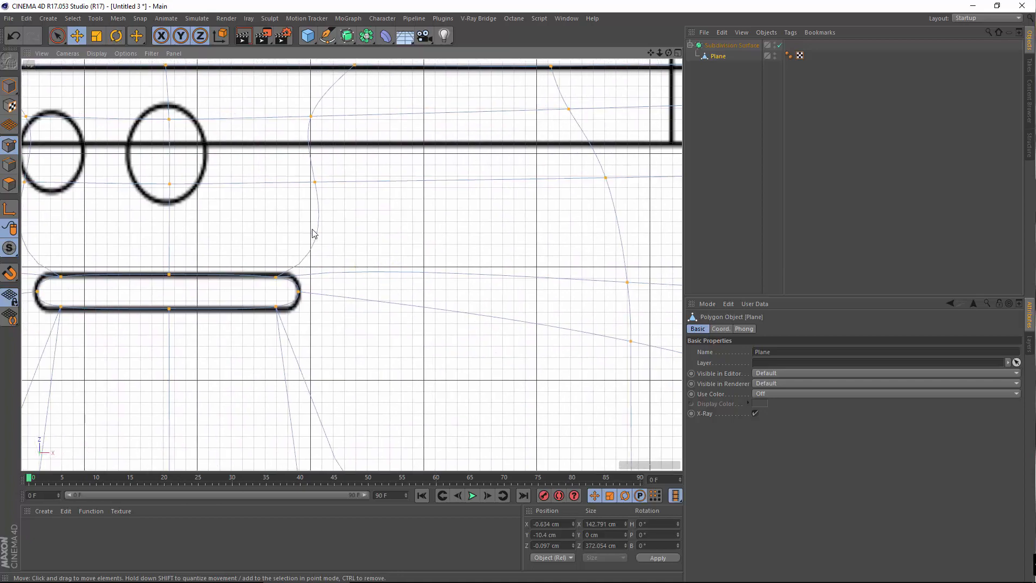
right_click(312, 231)
click(330, 352)
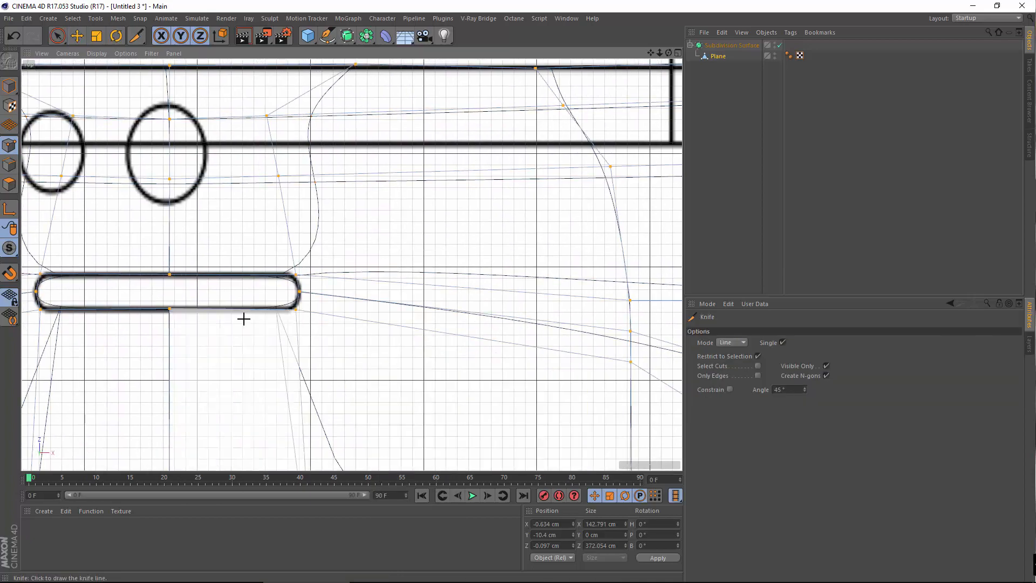
Set the Top view's background blueprint to 89% transparency in the Back tab of Configure
alt+middle_drag(242, 317, 377, 178)
scroll(336, 342, down, 6)
alt+middle_drag(335, 343, 332, 421)
scroll(292, 292, up, 10)
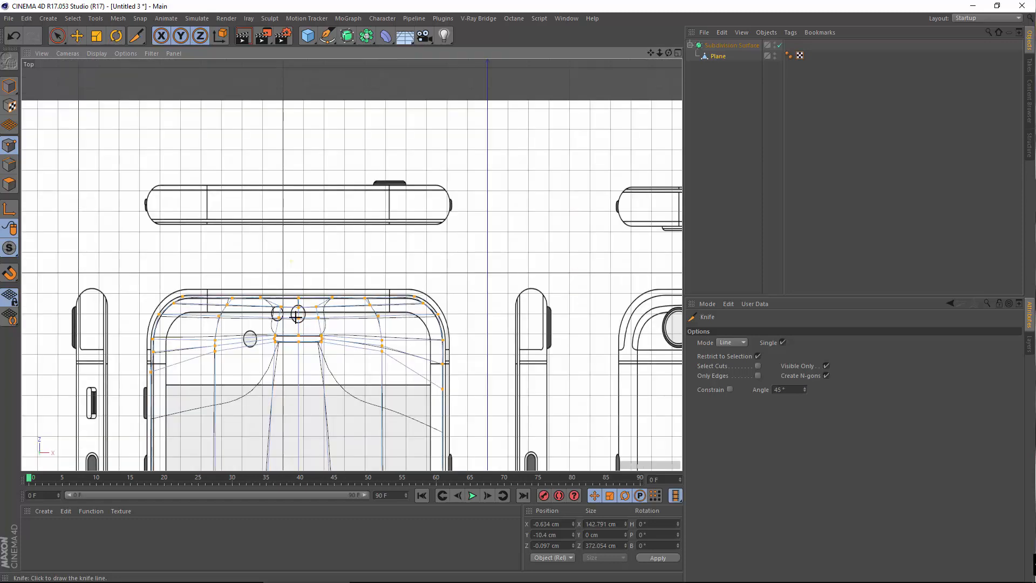
mouse_move(267, 269)
alt+middle_down()
mouse_move(386, 282)
mouse_move(402, 270)
mouse_move(421, 206)
alt+middle_up()
scroll(356, 296, down, 6)
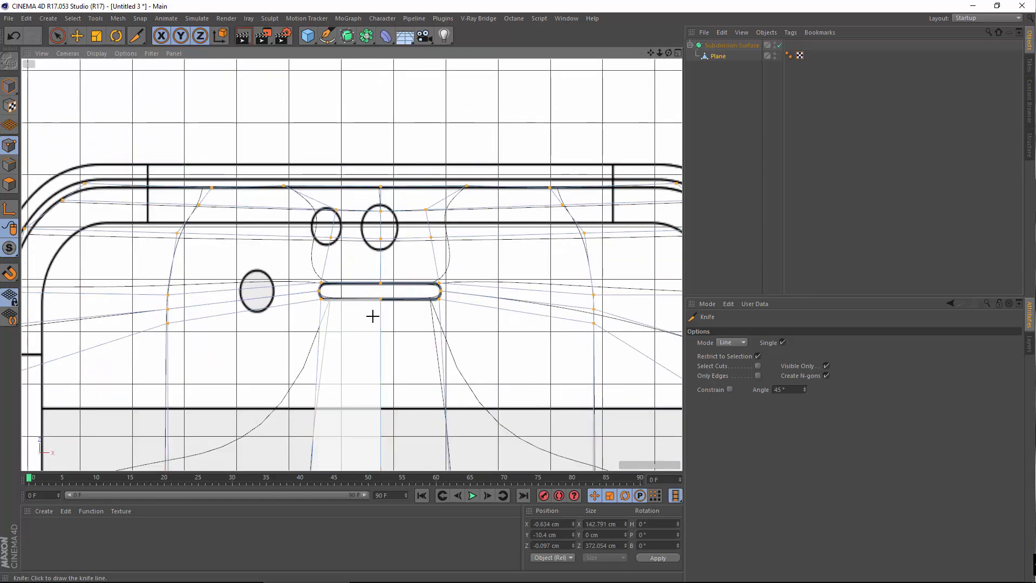
click(125, 53)
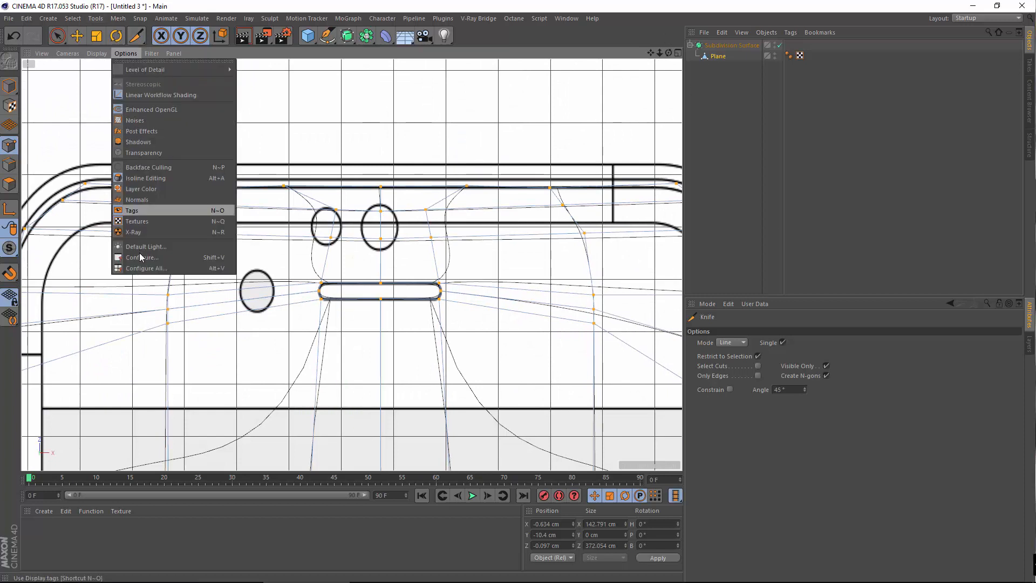
click(157, 257)
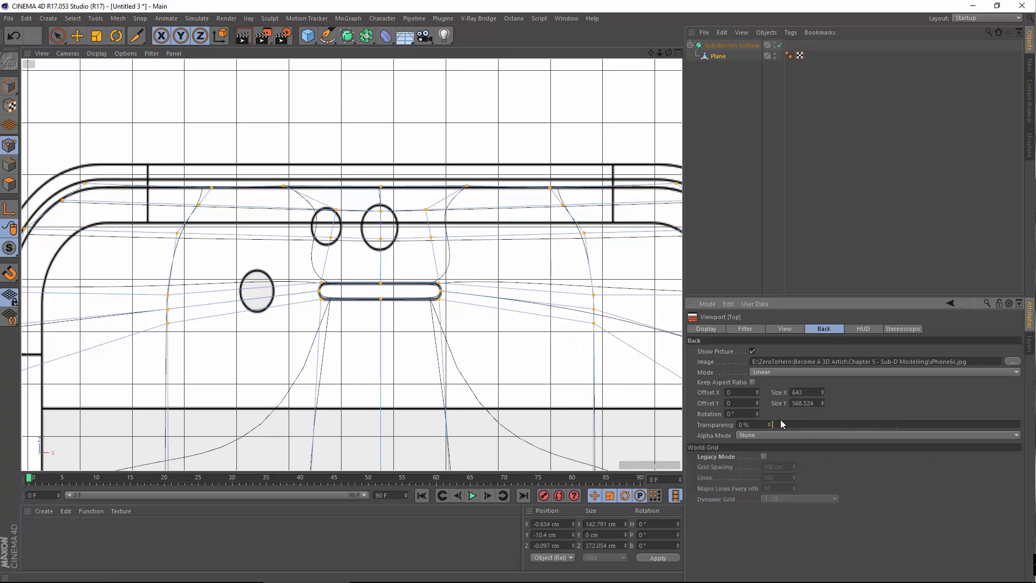
drag(805, 425, 1001, 406)
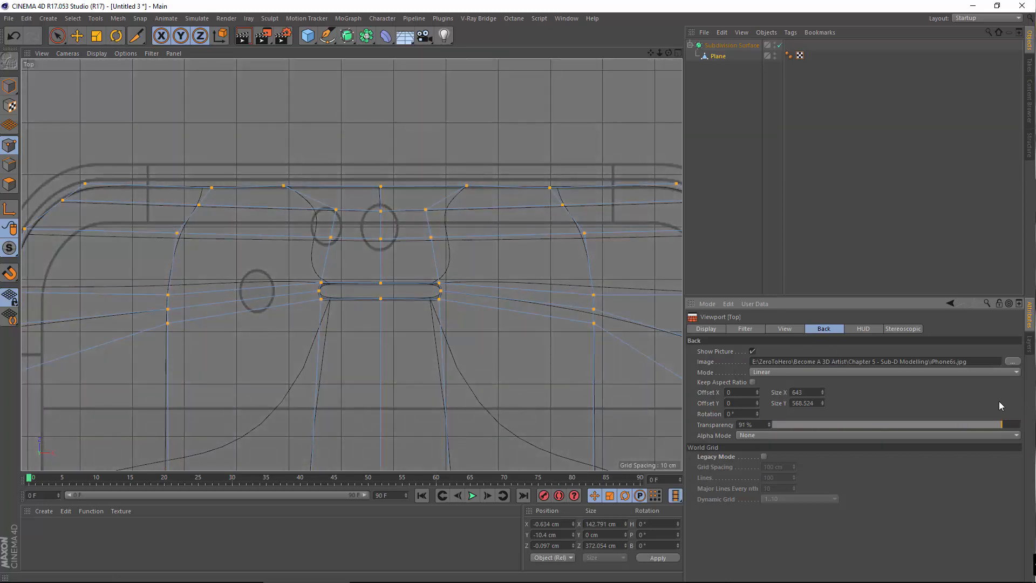
Pan and zoom along the earpiece slot toward the phone's corner
scroll(370, 304, down, 6)
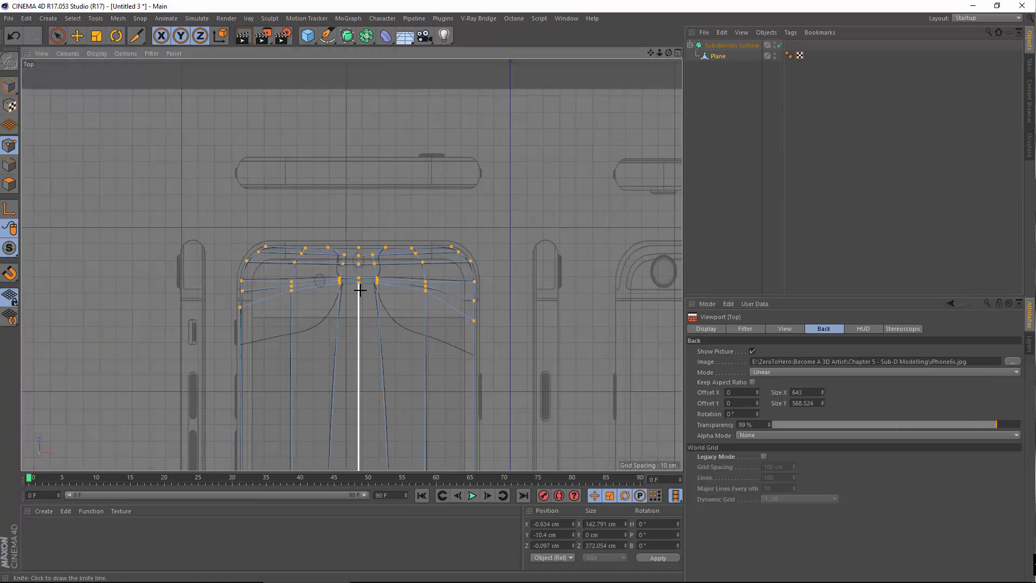
scroll(408, 290, up, 10)
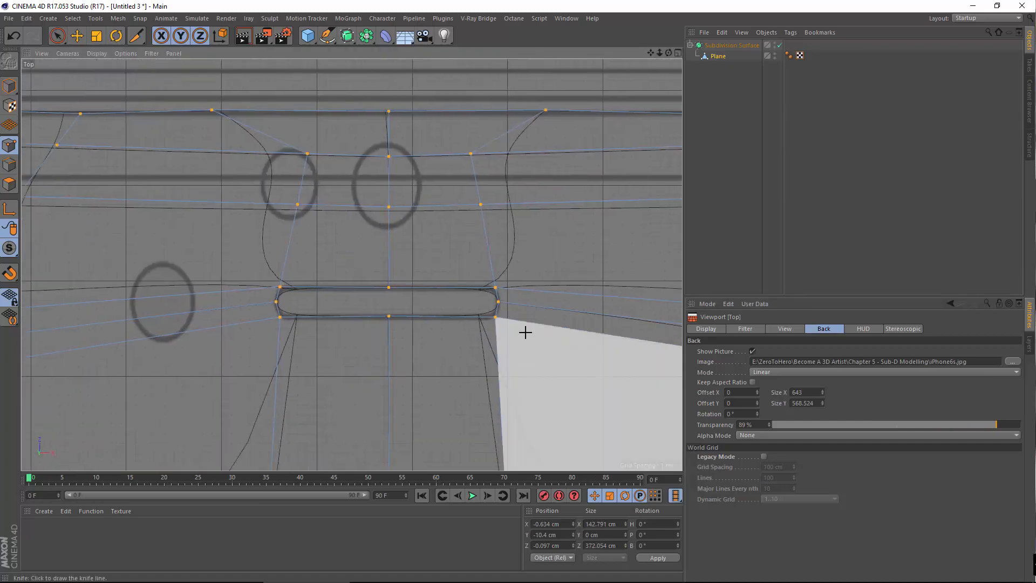
alt+middle_drag(648, 310, 383, 294)
scroll(421, 297, down, 5)
alt+middle_drag(532, 271, 562, 266)
scroll(422, 270, up, 1)
scroll(532, 270, down, 3)
scroll(432, 259, up, 6)
scroll(384, 290, up, 3)
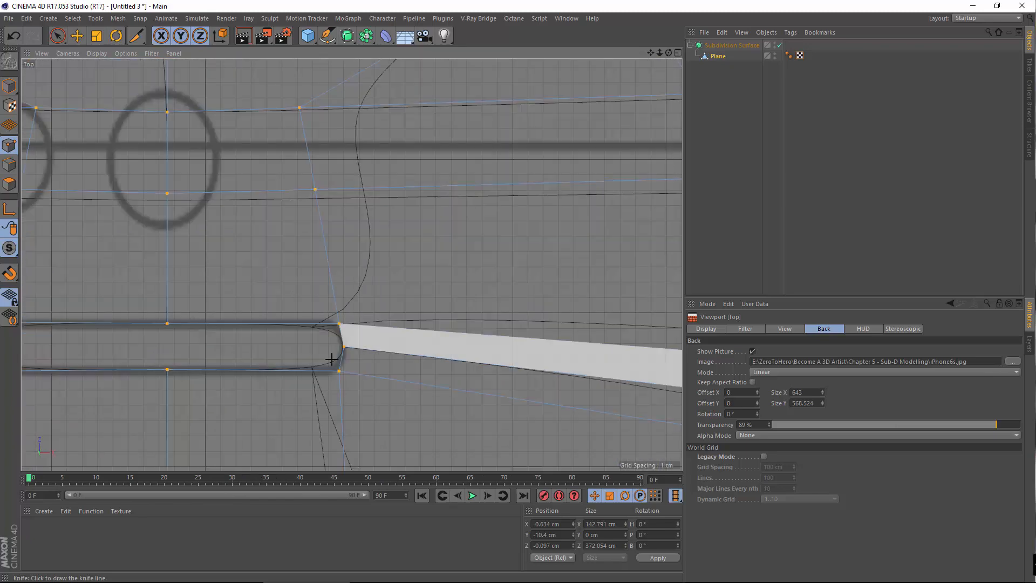
Cut a Knife loop beside the slot's rounded end, in Loop mode with Restrict to Selection off
right_click(316, 340)
click(340, 420)
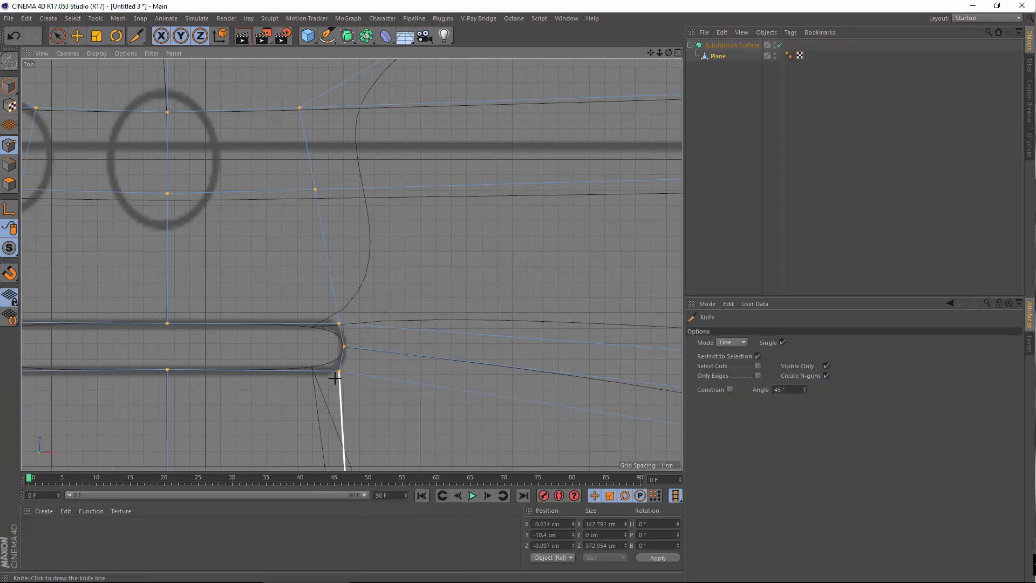
click(734, 341)
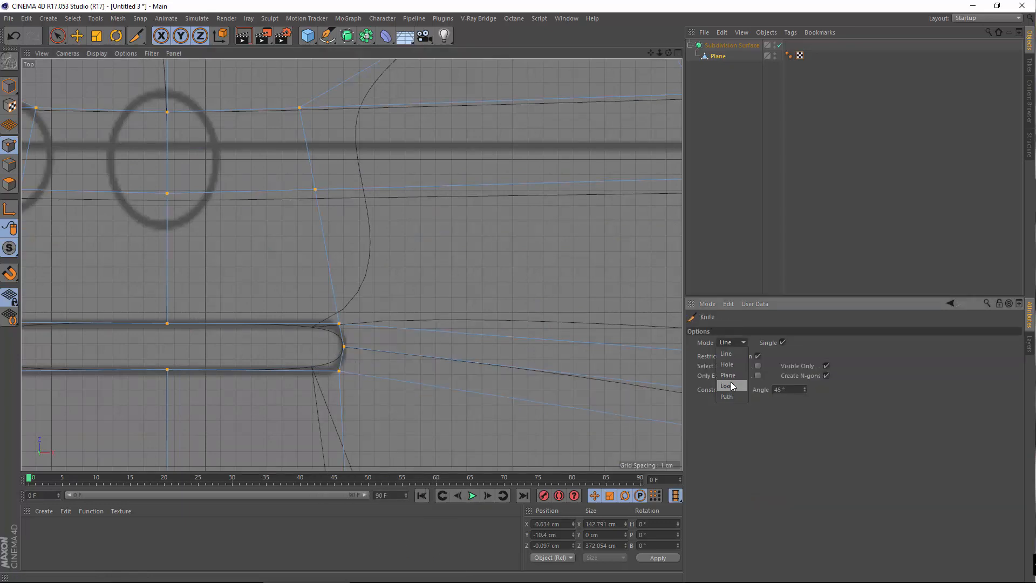
click(732, 384)
click(758, 356)
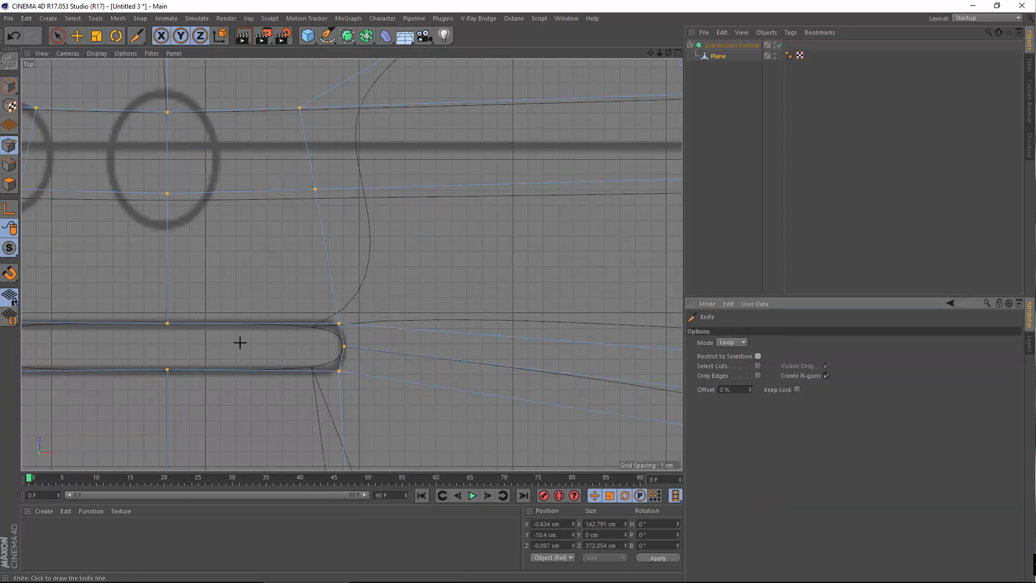
click(341, 359)
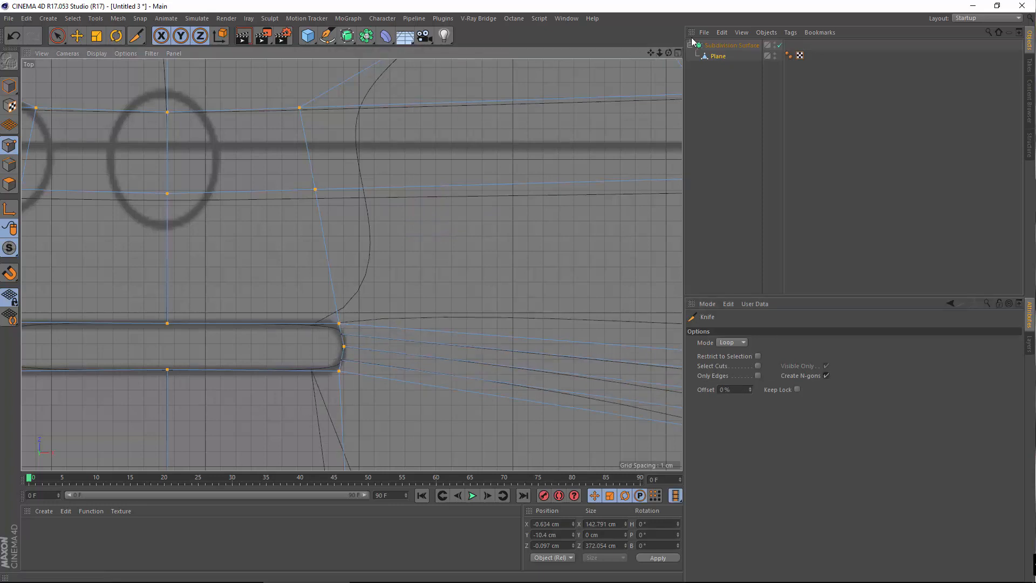
click(732, 45)
scroll(276, 255, up, 3)
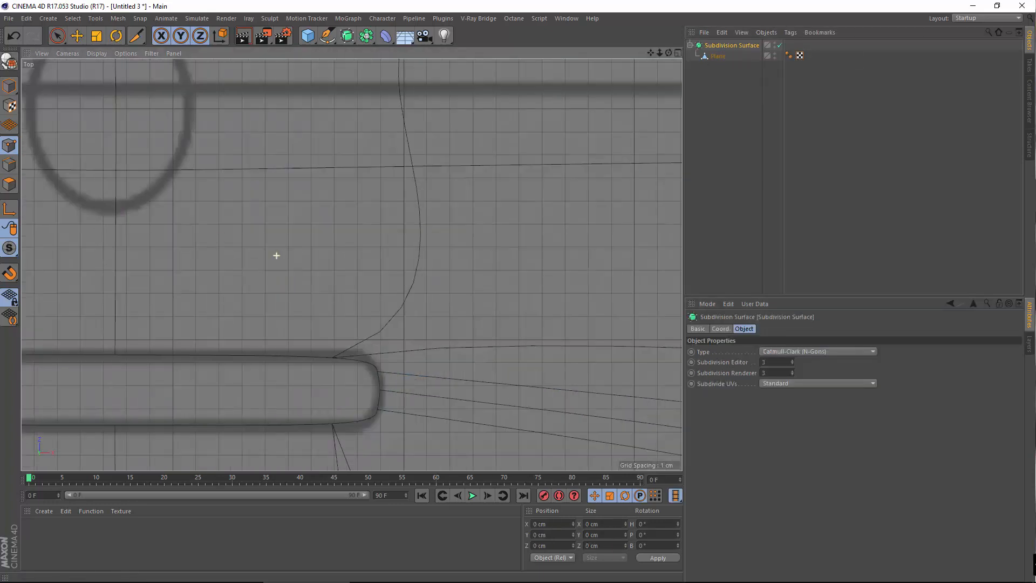
With Move on the Plane, pull the slot's right-end point and lower point onto the outline
click(77, 36)
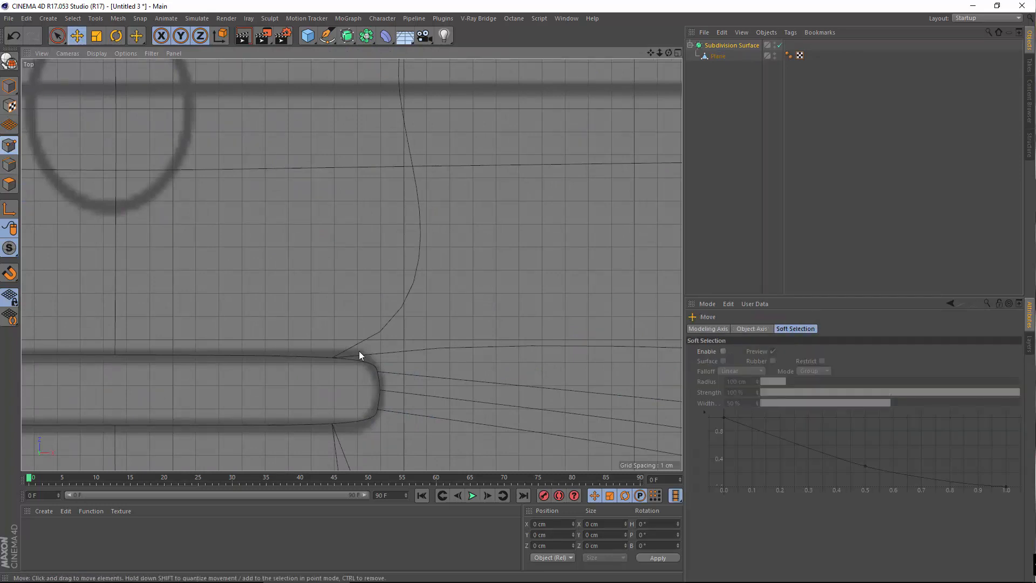
click(720, 55)
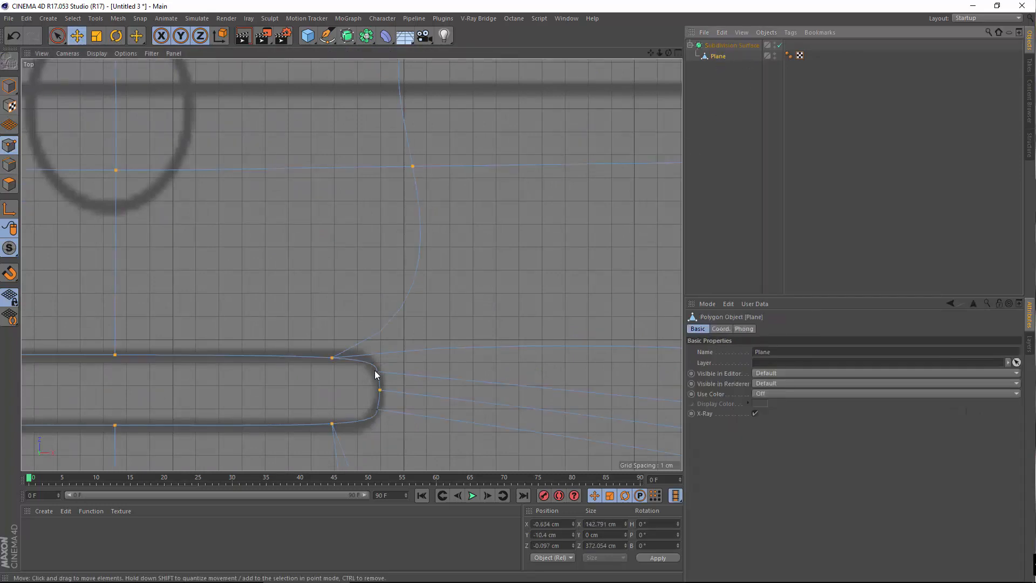
click(376, 371)
drag(397, 374, 378, 357)
click(331, 425)
drag(404, 421, 395, 421)
click(365, 384)
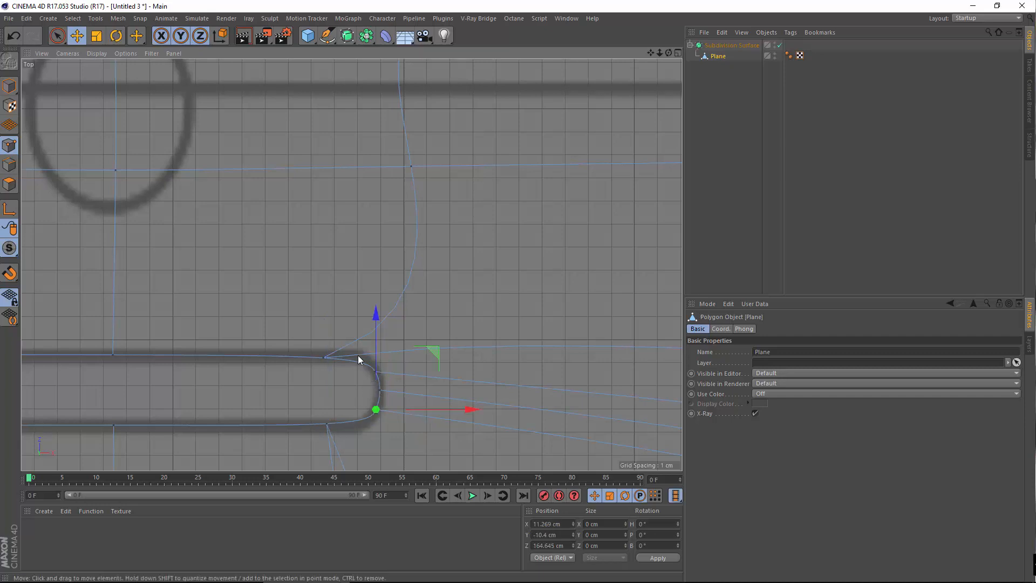
Nudge the slot's upper-right and lower corner points onto the blueprint curve
click(375, 372)
drag(374, 320, 386, 332)
drag(426, 368, 375, 360)
click(376, 409)
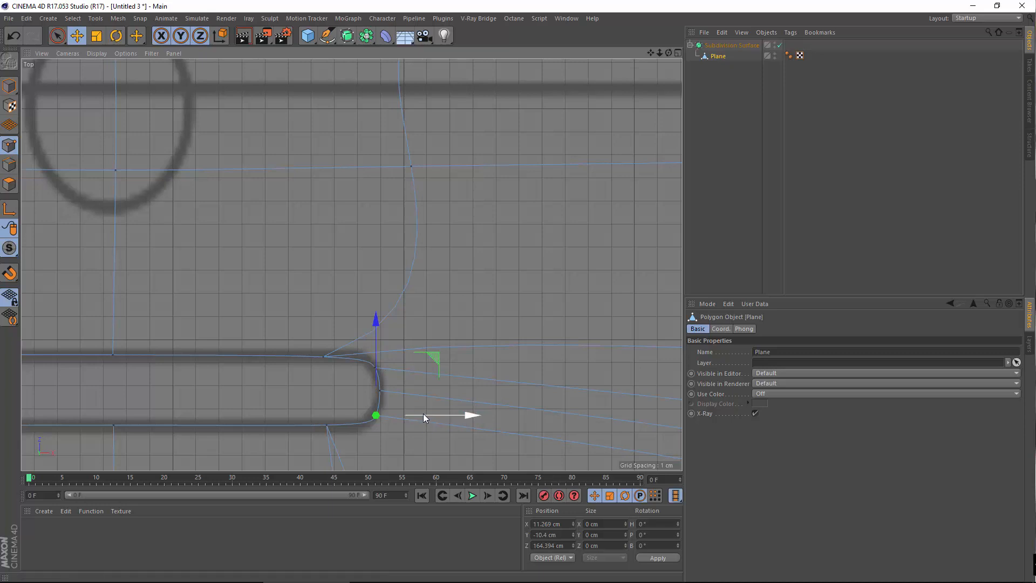
drag(423, 413, 438, 398)
click(378, 391)
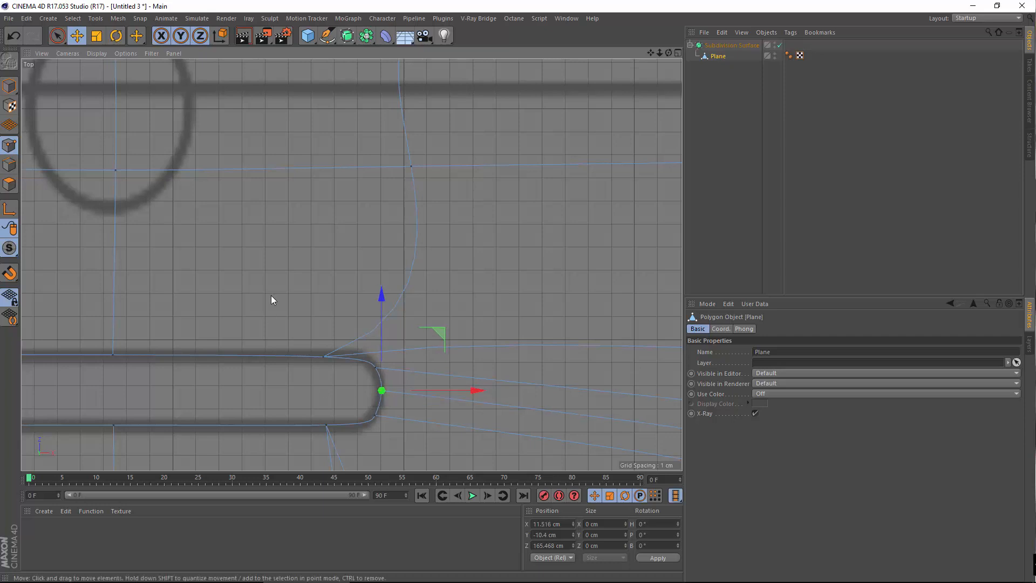
click(323, 356)
Refine the lower-right curve point and slide the bottom-line point left onto the outline
alt+middle_drag(360, 436, 404, 376)
click(415, 356)
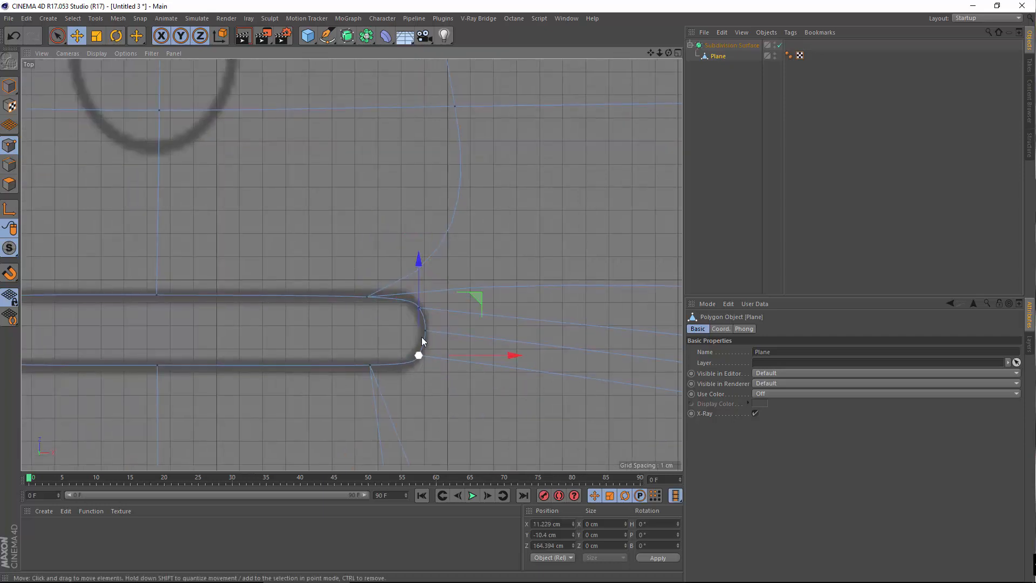
drag(415, 319, 414, 316)
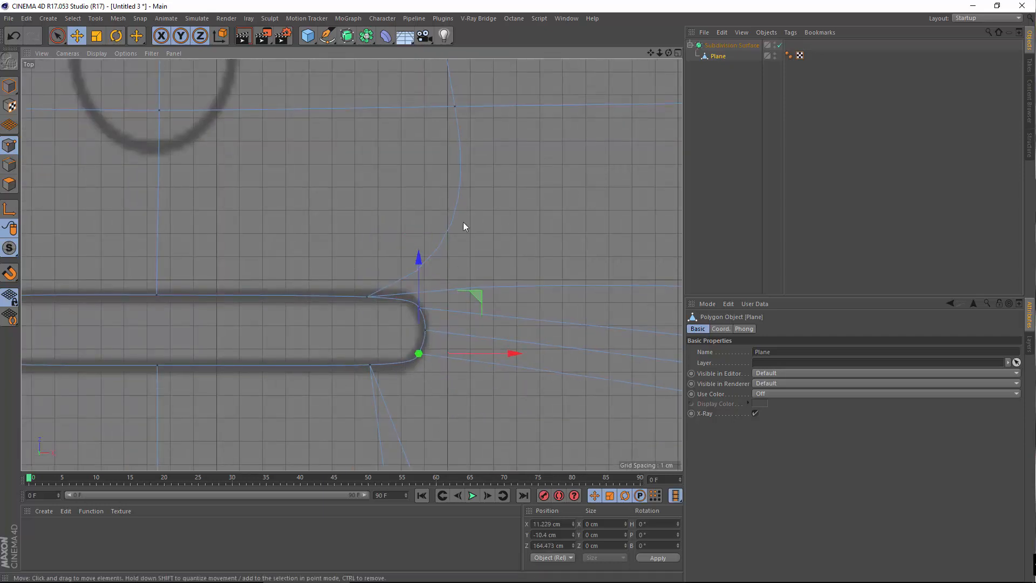
click(419, 308)
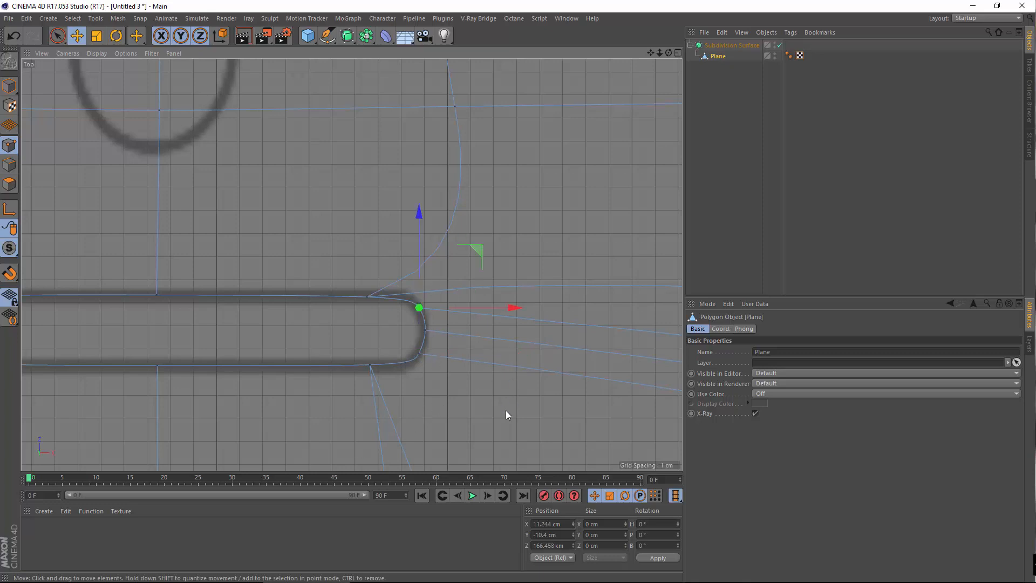
click(418, 353)
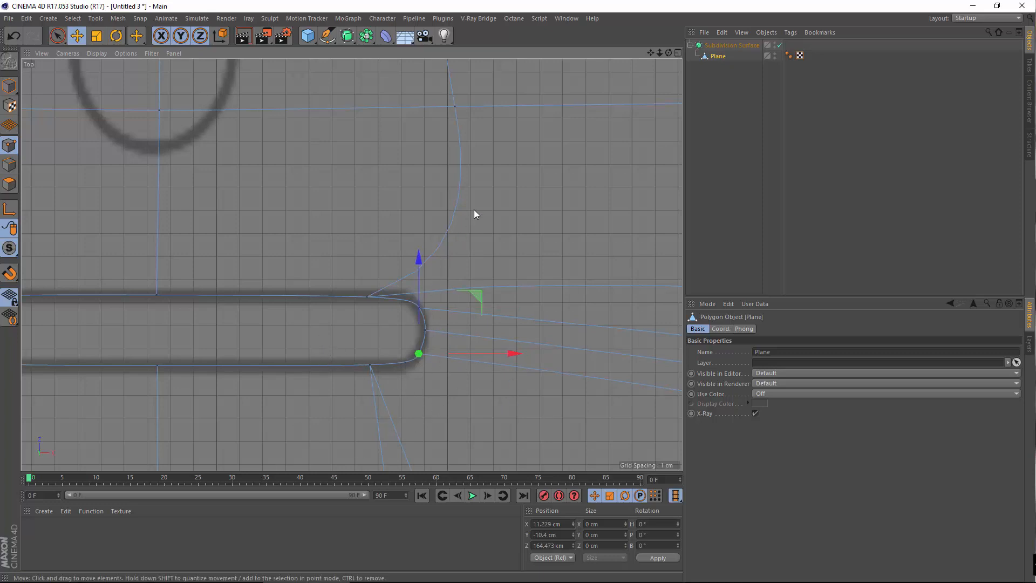
click(455, 106)
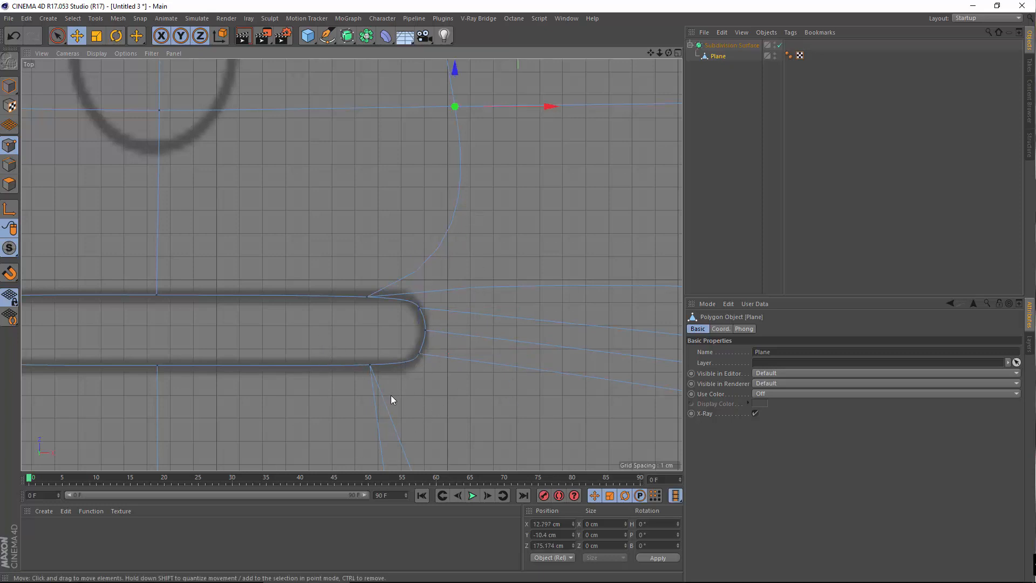
click(419, 354)
click(368, 369)
drag(434, 366, 420, 371)
Adjust the top-line, rightmost, corner and midpoint points of the slot's right end to the outline
click(419, 307)
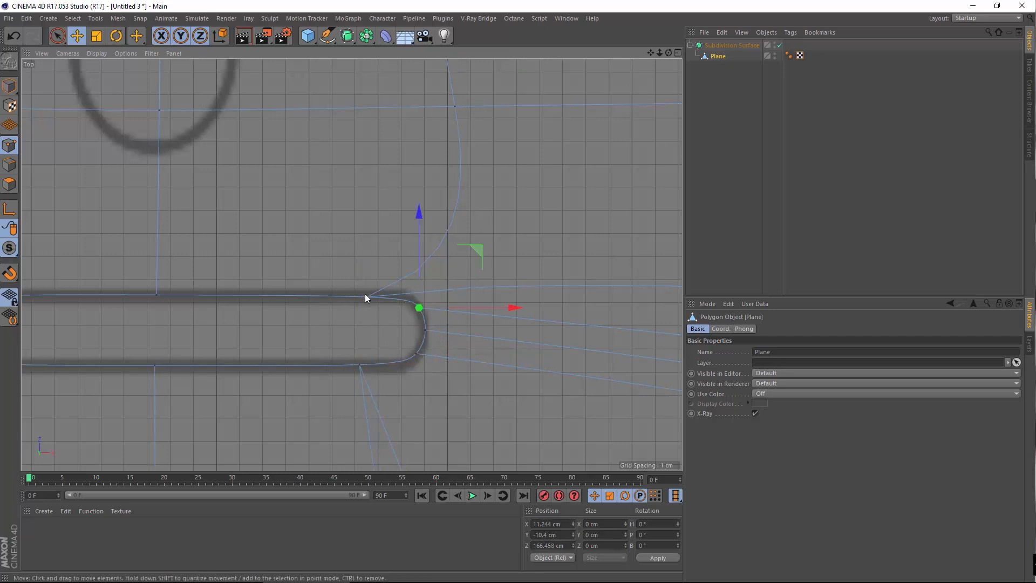
click(365, 294)
drag(420, 296, 417, 301)
click(418, 307)
click(425, 330)
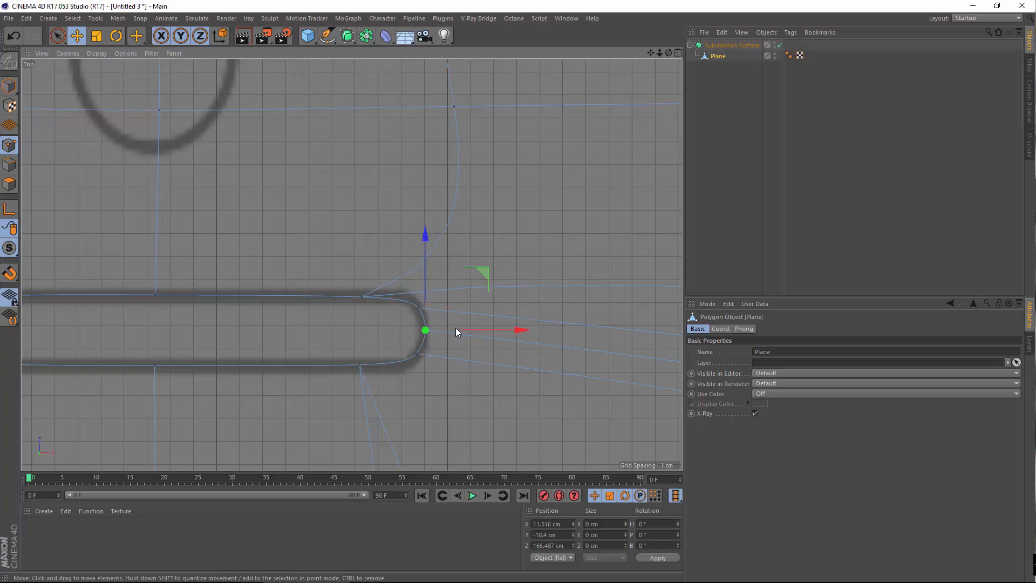
drag(462, 329, 413, 320)
click(417, 354)
click(417, 307)
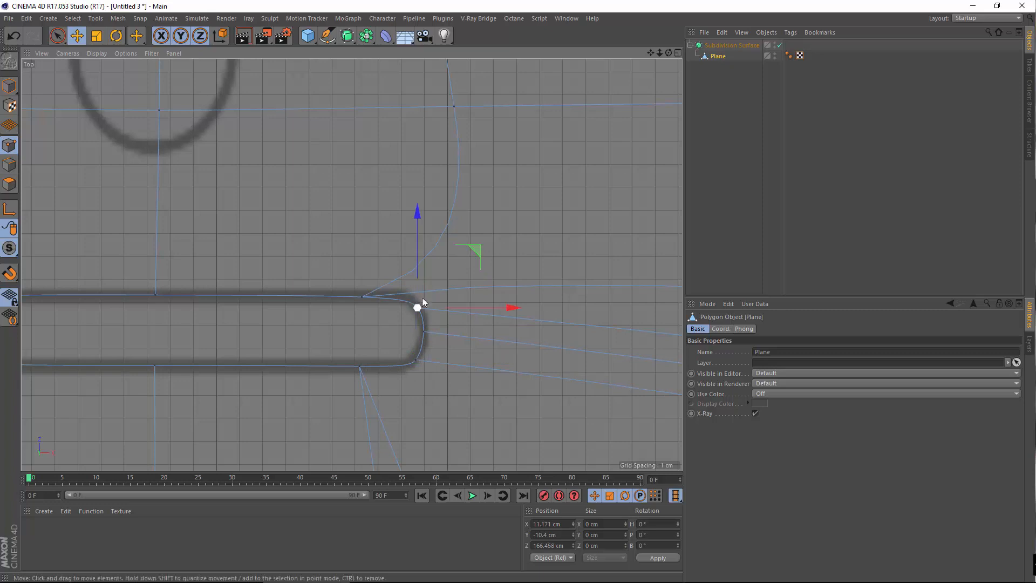
drag(417, 267, 415, 264)
click(422, 331)
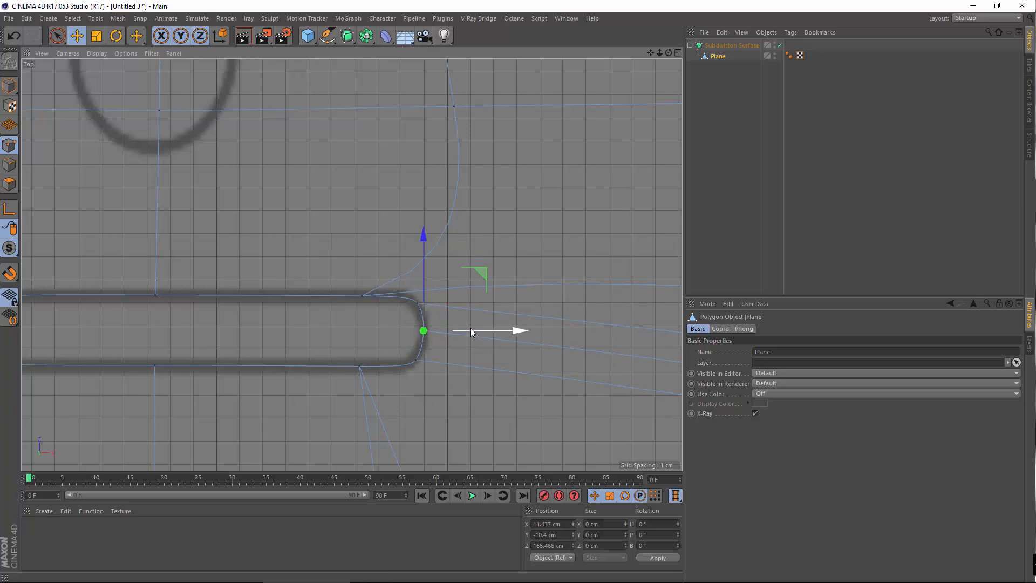
drag(471, 329, 471, 330)
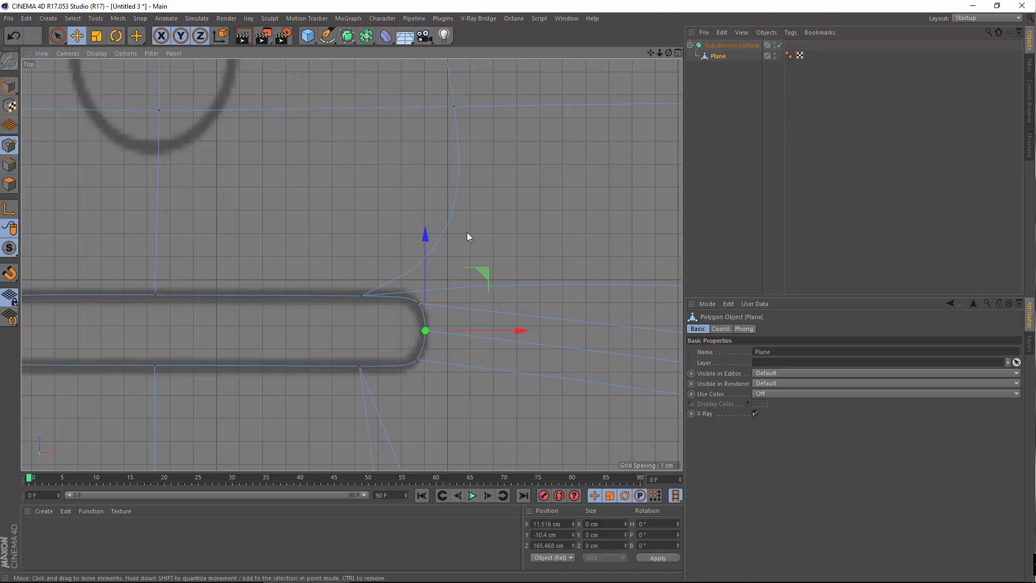
click(417, 304)
Zoom out and reframe the view on the slot's left end
alt+right_drag(354, 340, 175, 328)
scroll(356, 324, up, 3)
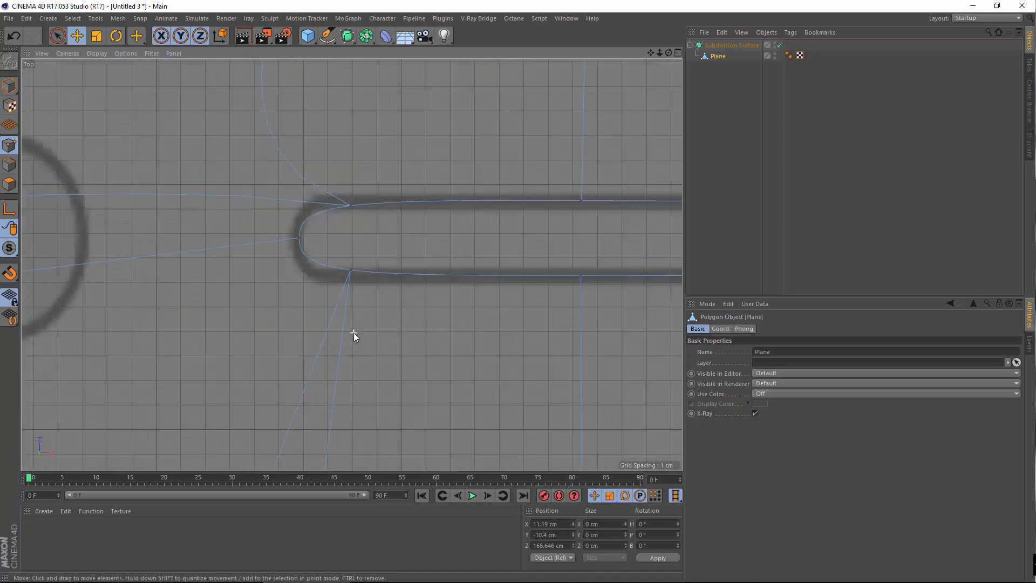
alt+middle_drag(361, 208, 289, 337)
click(287, 337)
scroll(304, 362, down, 8)
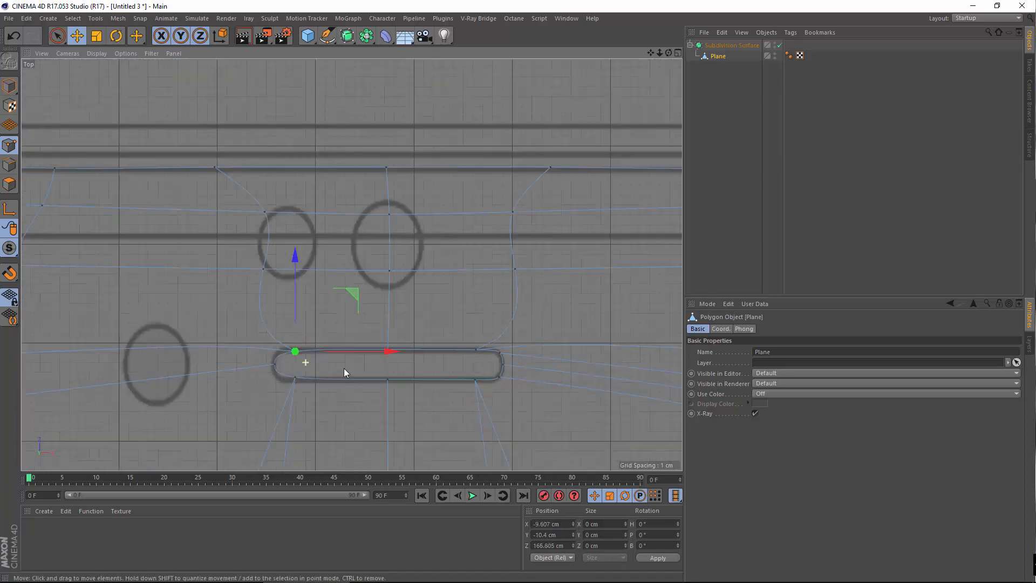
scroll(347, 365, up, 8)
alt+middle_drag(333, 292, 471, 320)
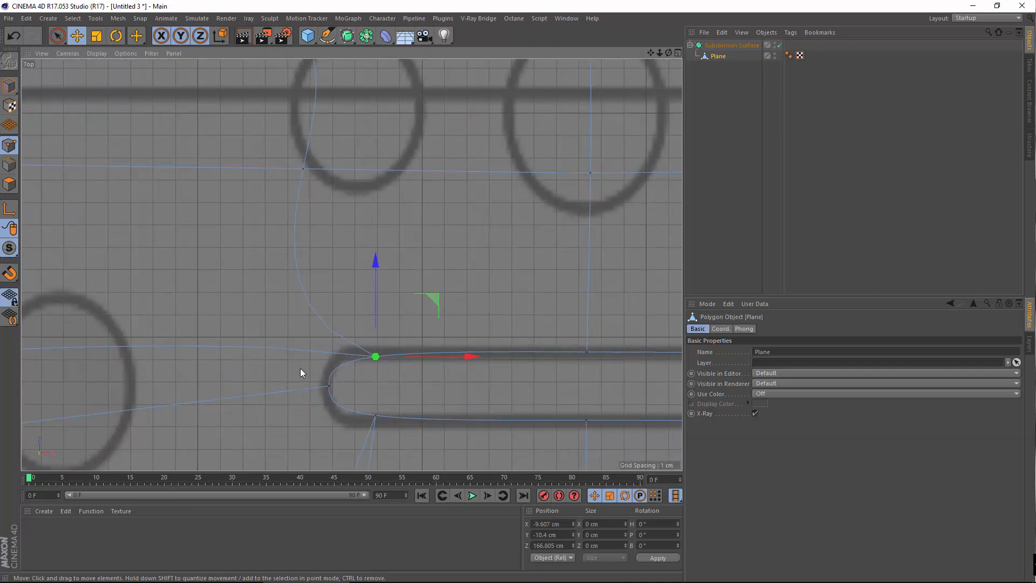
Cut a new Knife edge loop across the slot's left end
right_click(277, 365)
click(304, 418)
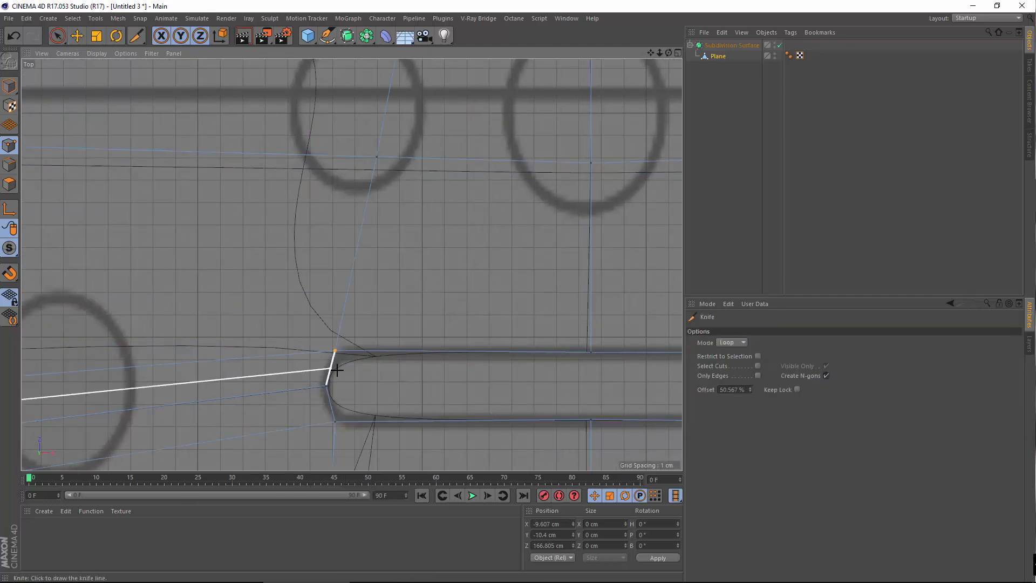
click(328, 387)
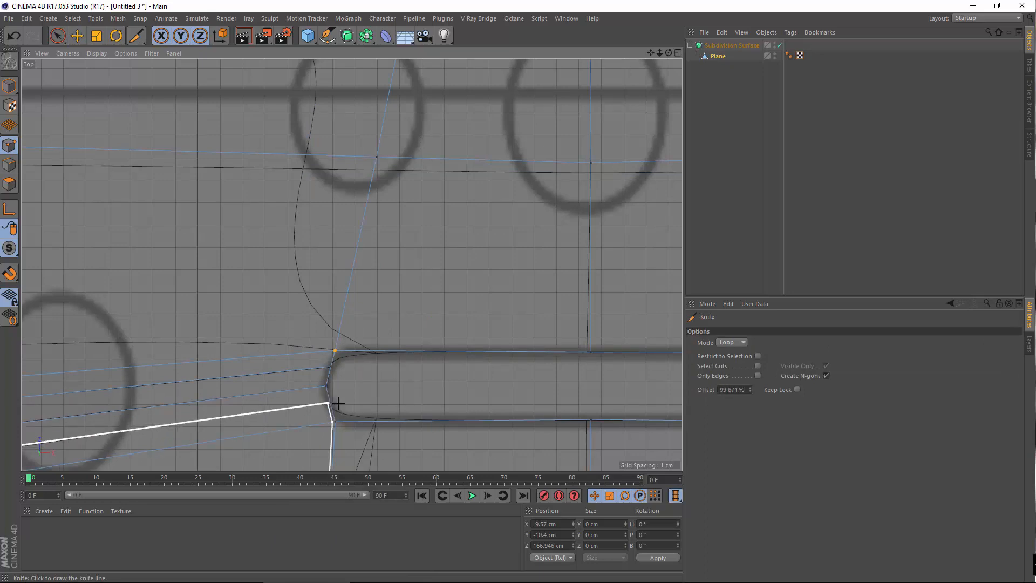
Move the left end's upper and lower points right onto the blueprint outline
click(77, 35)
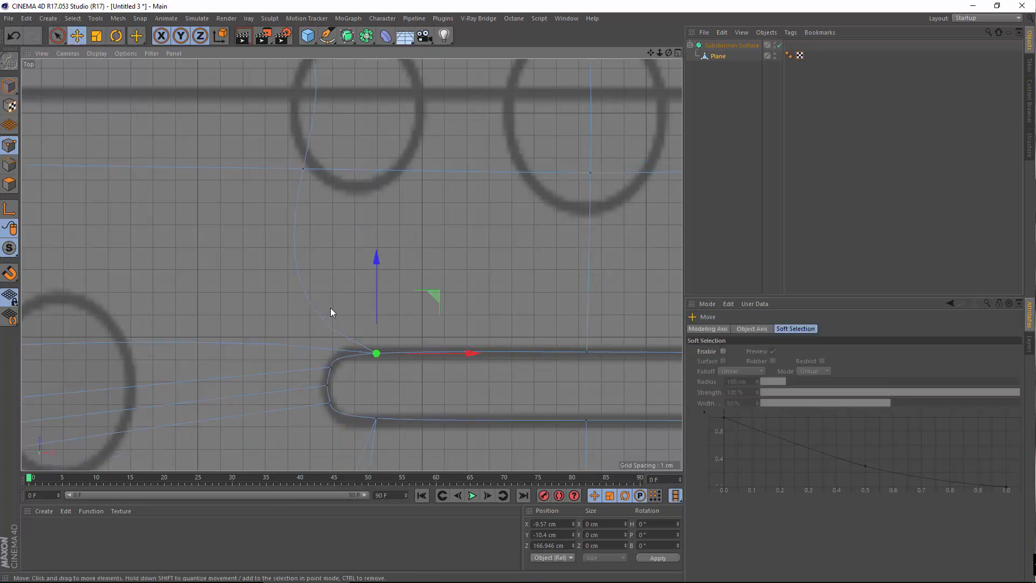
alt+middle_drag(330, 307, 353, 311)
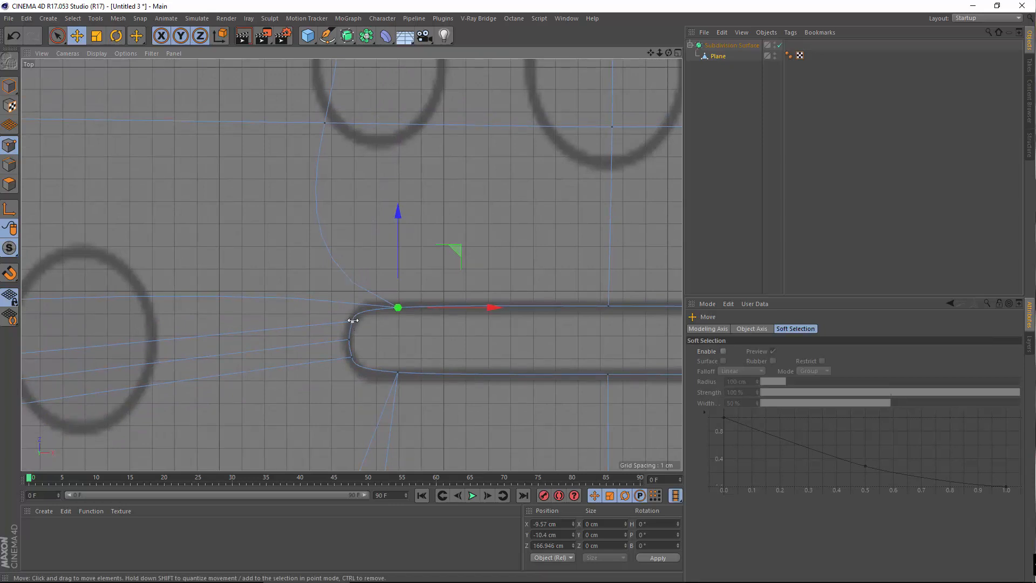
click(351, 321)
click(399, 307)
drag(445, 303, 466, 300)
click(398, 372)
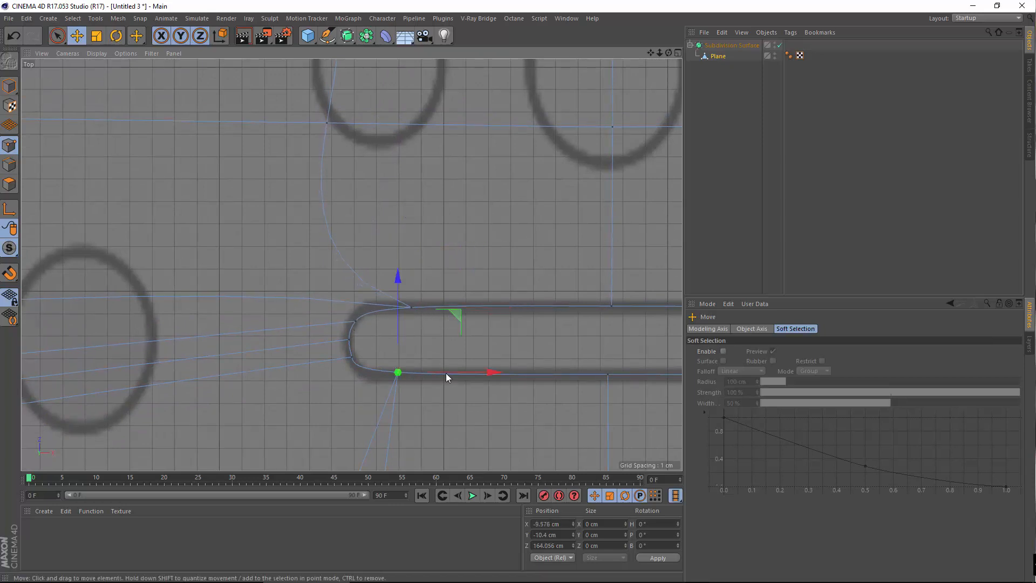
mouse_move(445, 373)
mouse_down()
mouse_move(466, 373)
mouse_move(456, 376)
mouse_up()
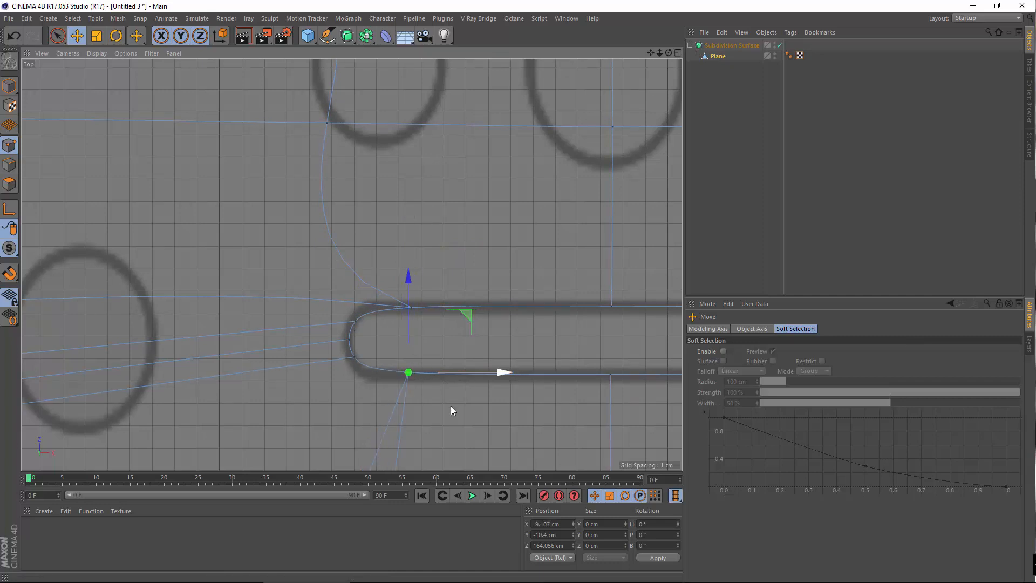
Shift the lower-left and new curve points to follow the rounded left-end outline
click(374, 352)
click(354, 357)
drag(353, 306, 354, 316)
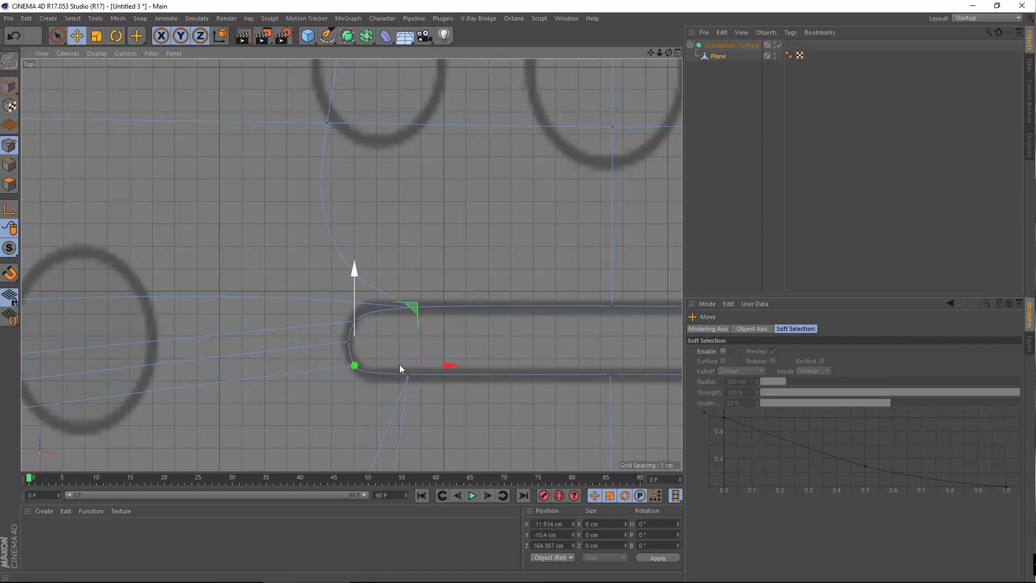
drag(409, 363, 416, 363)
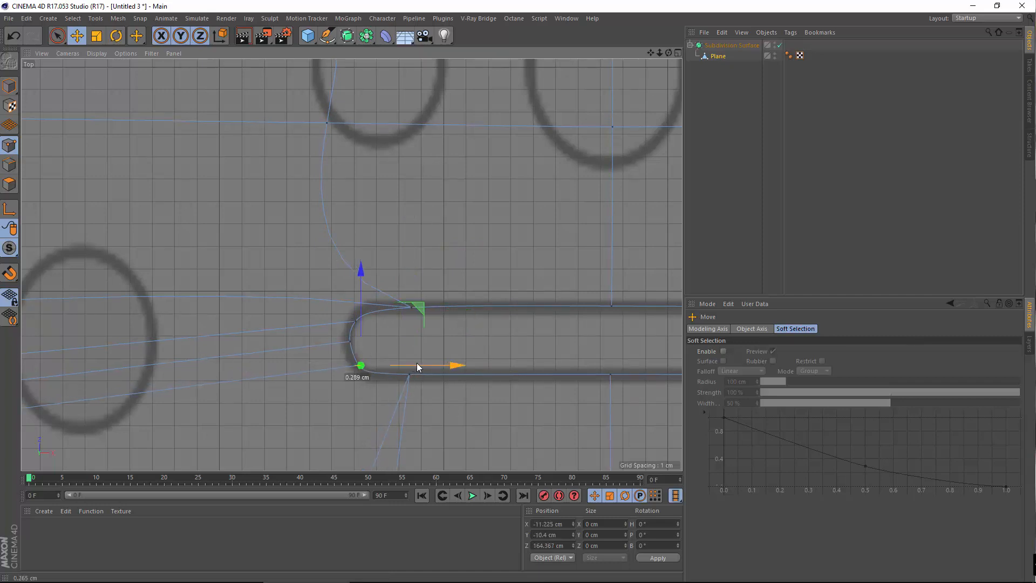
click(354, 323)
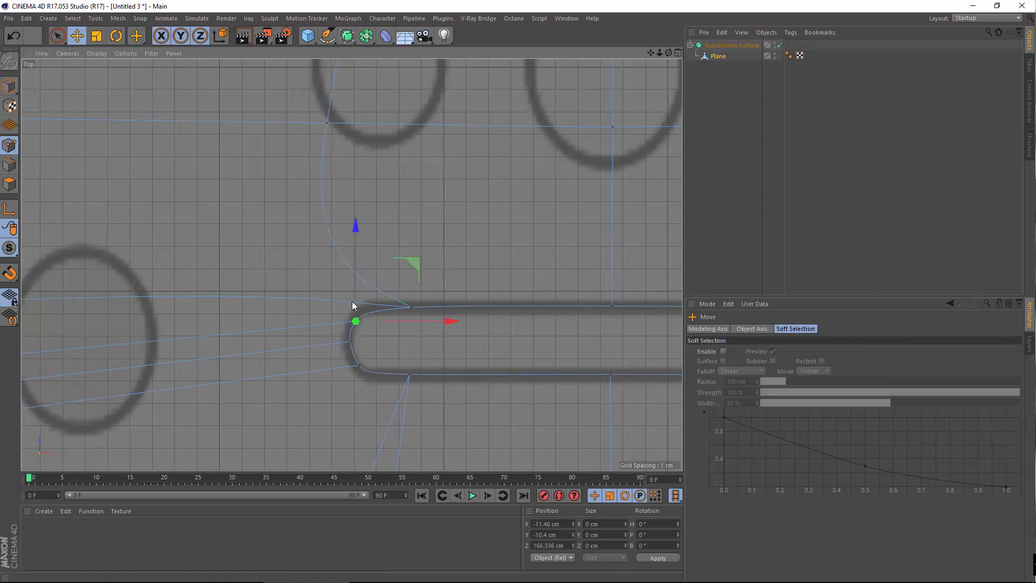
drag(355, 284, 358, 279)
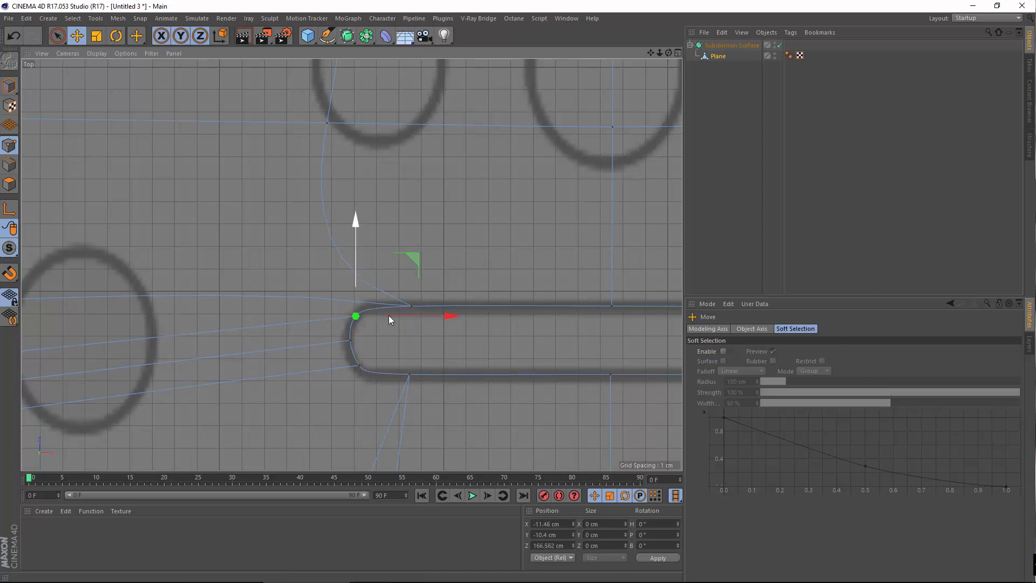
drag(402, 317, 407, 317)
drag(359, 274, 359, 274)
click(410, 334)
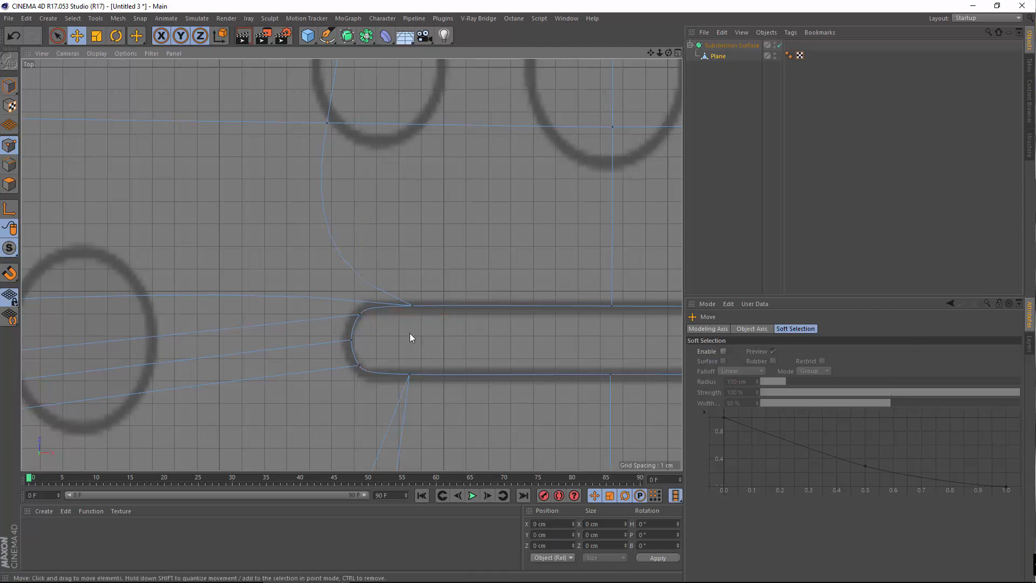
Push the slot's right-end point 0.092 cm outward onto the blueprint outline
scroll(351, 341, down, 5)
scroll(381, 346, up, 4)
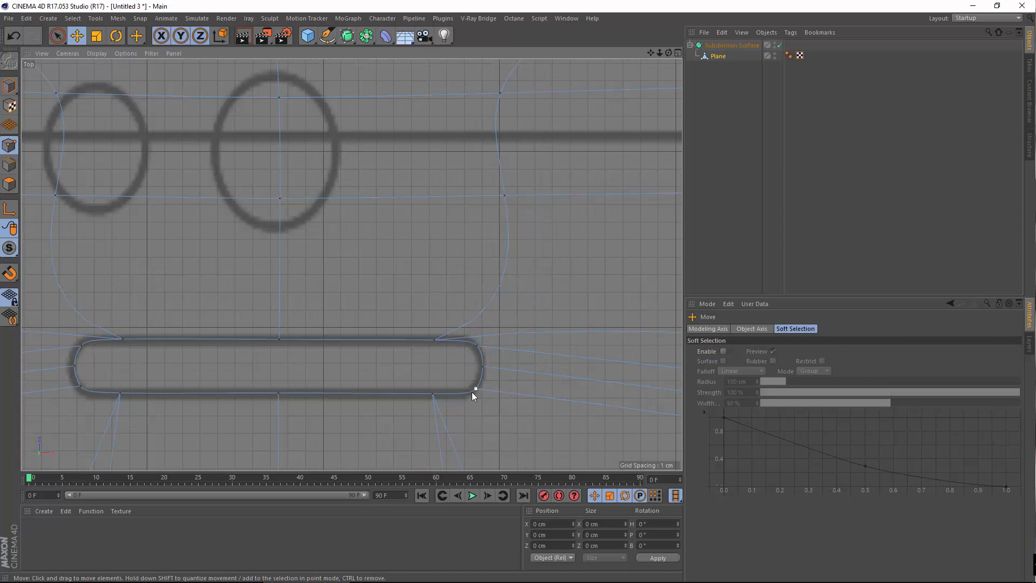
click(483, 366)
drag(526, 367, 527, 368)
click(471, 409)
click(477, 390)
click(155, 370)
Pan and zoom across the phone's top toward its upper-right corner
alt+middle_drag(186, 336, 319, 324)
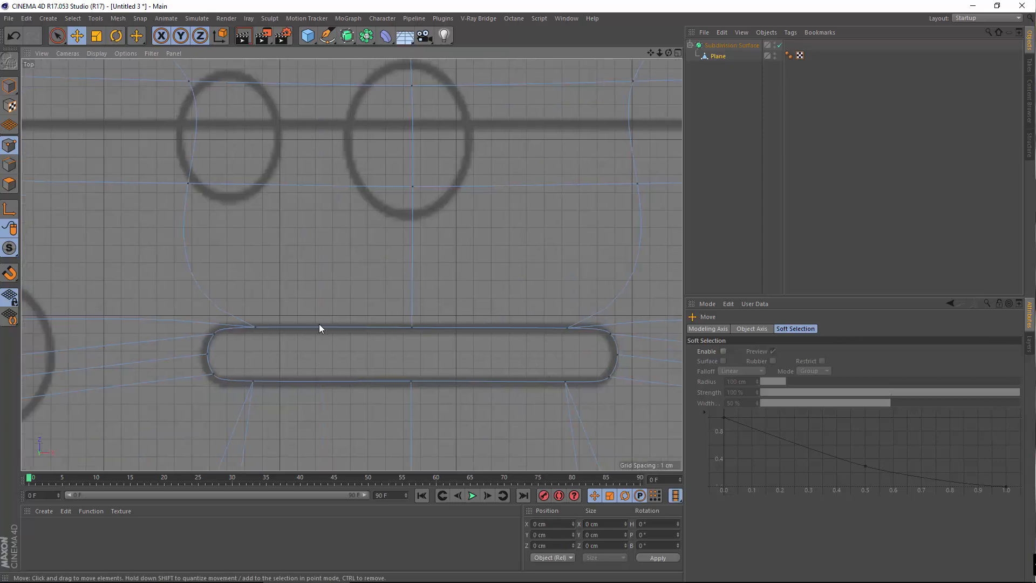
scroll(323, 337, down, 4)
scroll(345, 351, up, 3)
scroll(410, 345, down, 6)
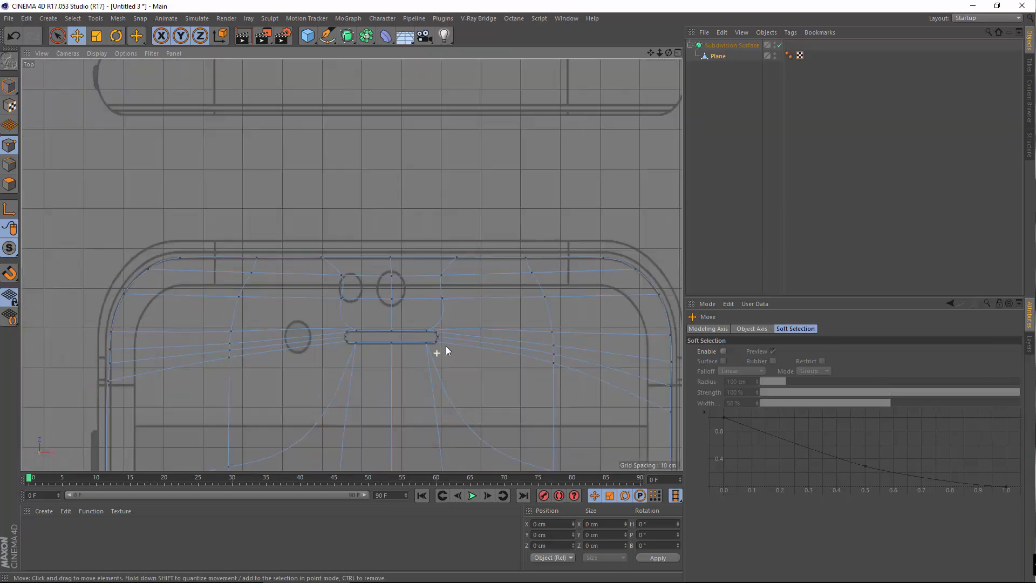
scroll(399, 318, down, 4)
scroll(262, 296, up, 4)
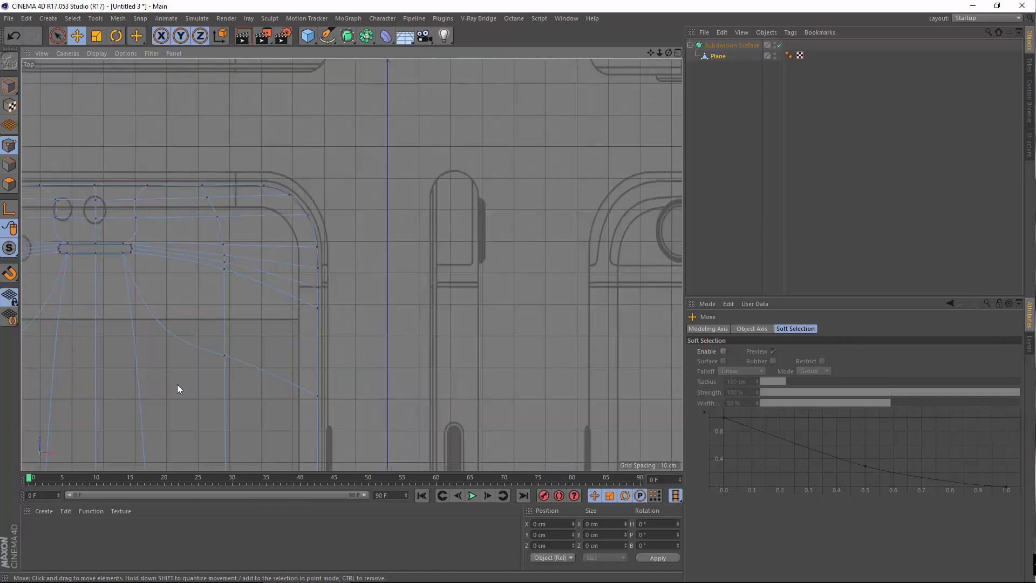
alt+middle_drag(285, 295, 491, 292)
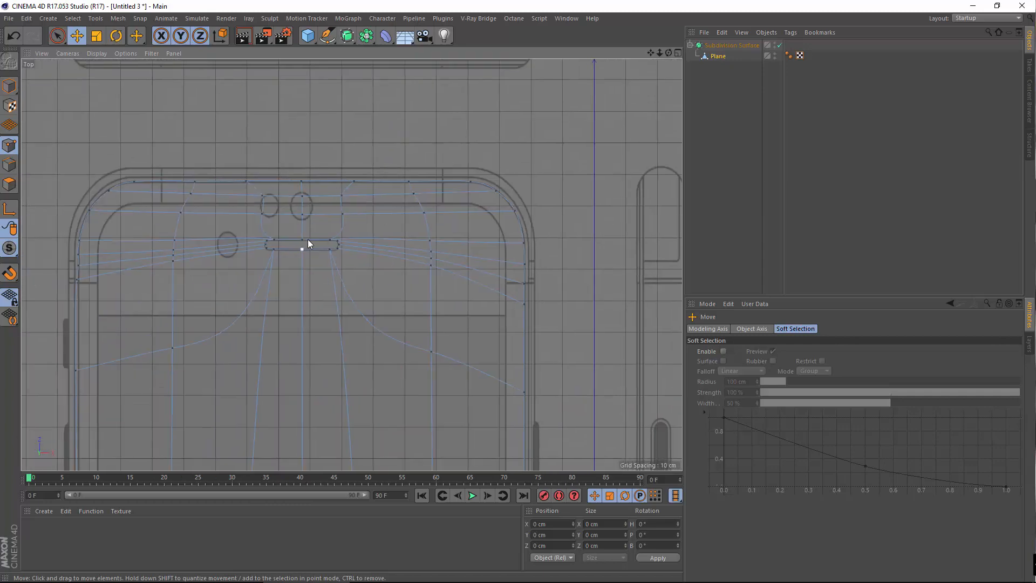
scroll(313, 243, up, 7)
alt+middle_drag(229, 308, 93, 363)
scroll(326, 340, down, 5)
alt+middle_drag(412, 235, 222, 120)
Lower a right-edge point and push the corner's starting point right onto the blueprint outline
scroll(372, 270, up, 4)
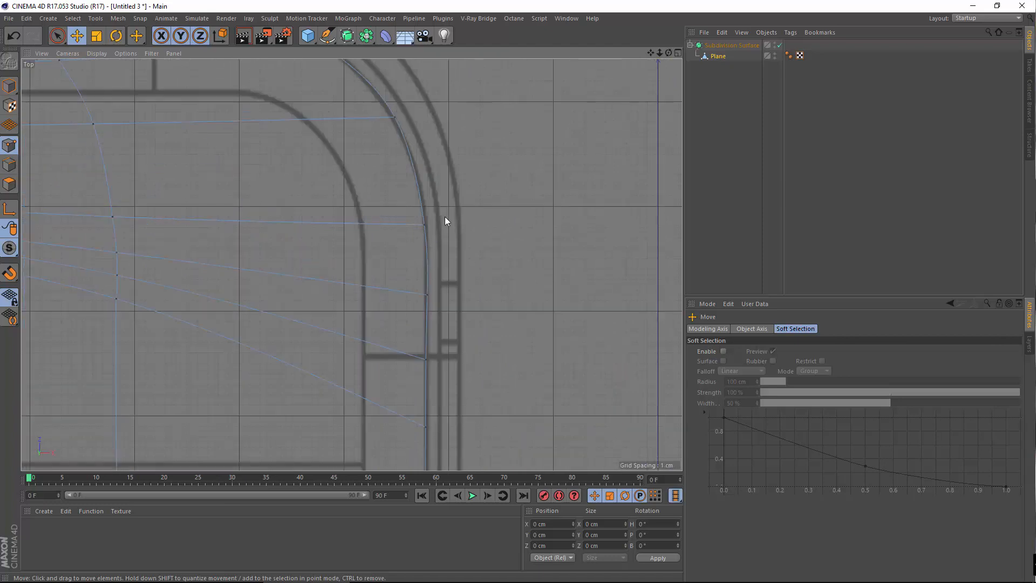
click(427, 296)
click(424, 224)
click(427, 296)
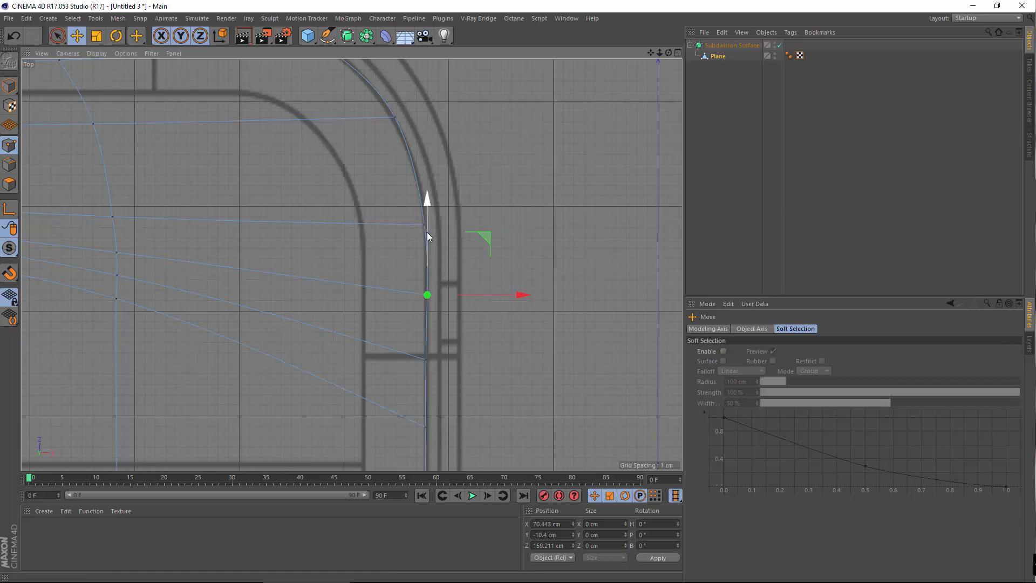
drag(424, 237, 423, 254)
click(513, 218)
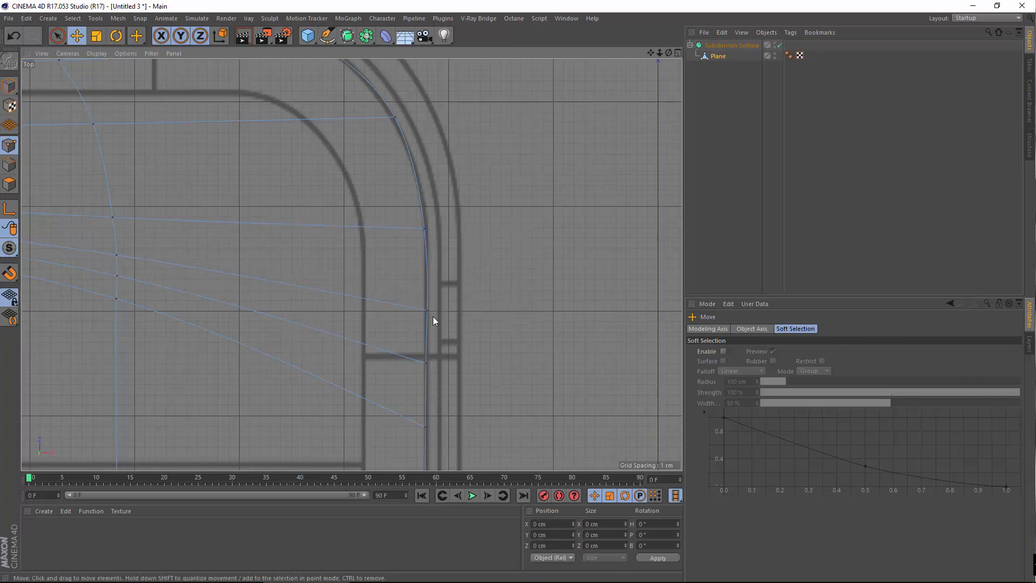
click(424, 230)
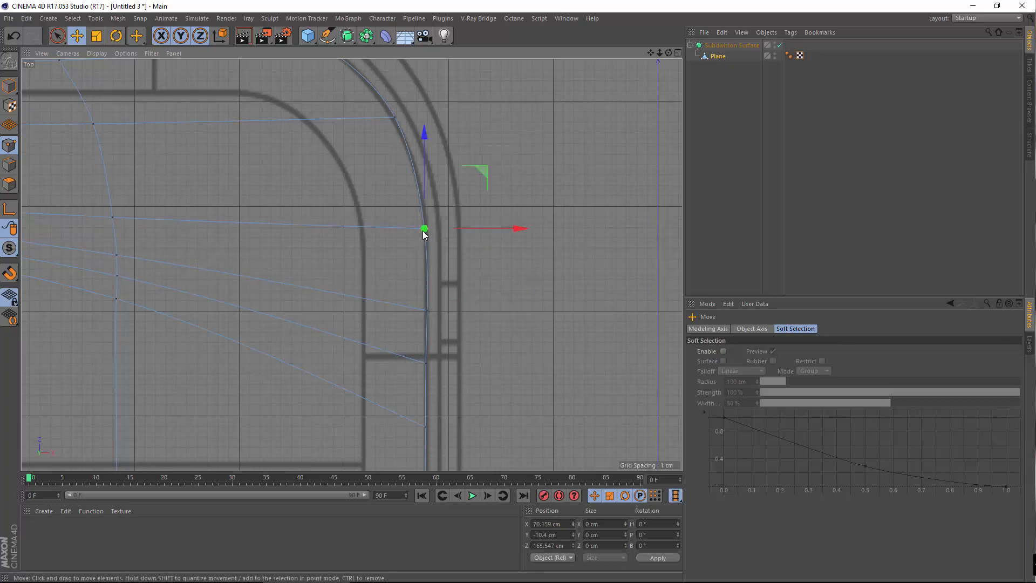
drag(487, 225, 485, 228)
Pull a point on the upper-right rounded corner onto the blueprint outline
alt+middle_drag(480, 178, 494, 235)
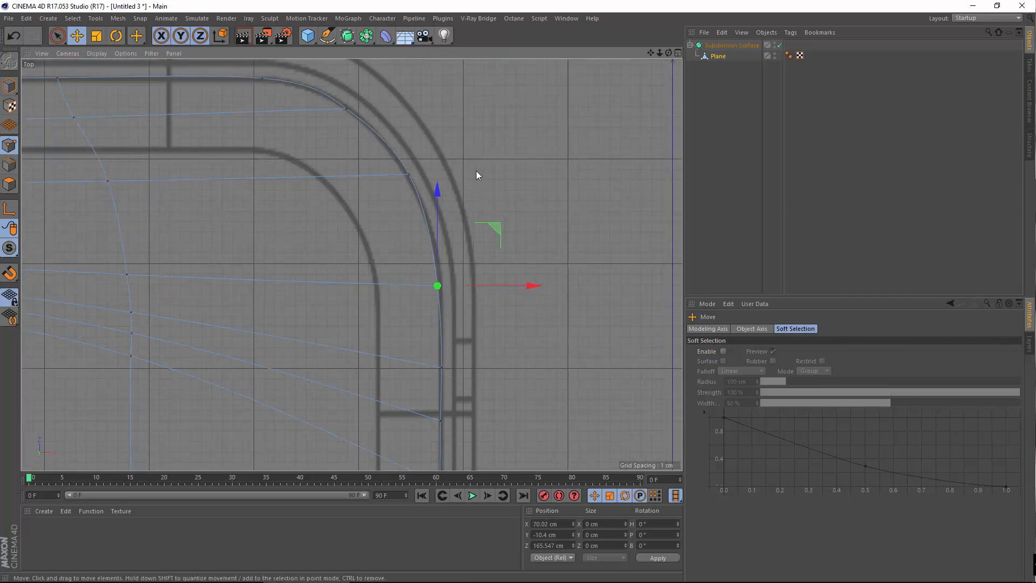
click(476, 171)
click(407, 175)
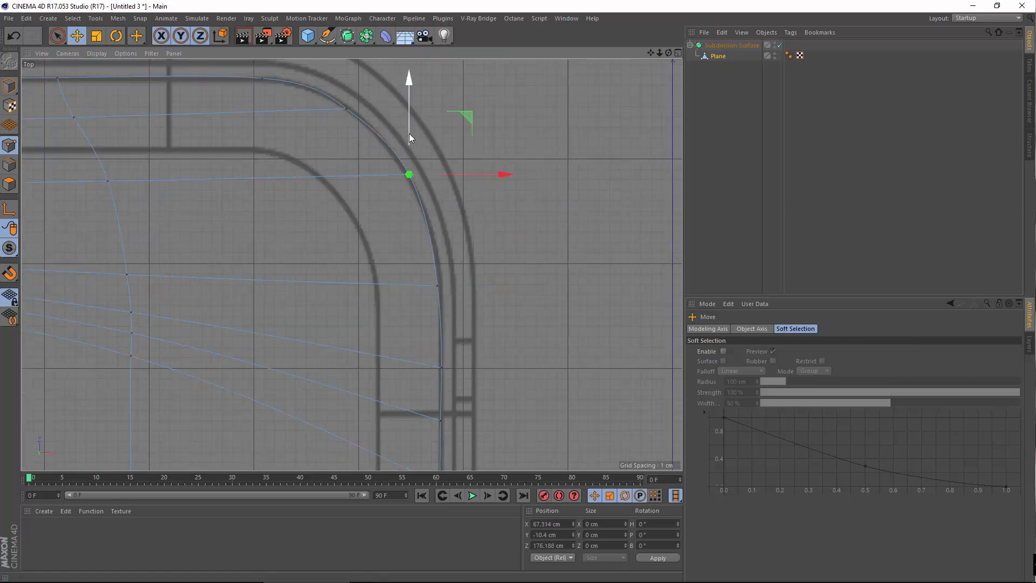
mouse_move(409, 134)
mouse_down()
mouse_move(409, 115)
mouse_move(406, 141)
mouse_up()
click(460, 338)
Slide right-edge points along the side and push the curve-to-edge point onto the outline
alt+middle_drag(493, 358, 453, 121)
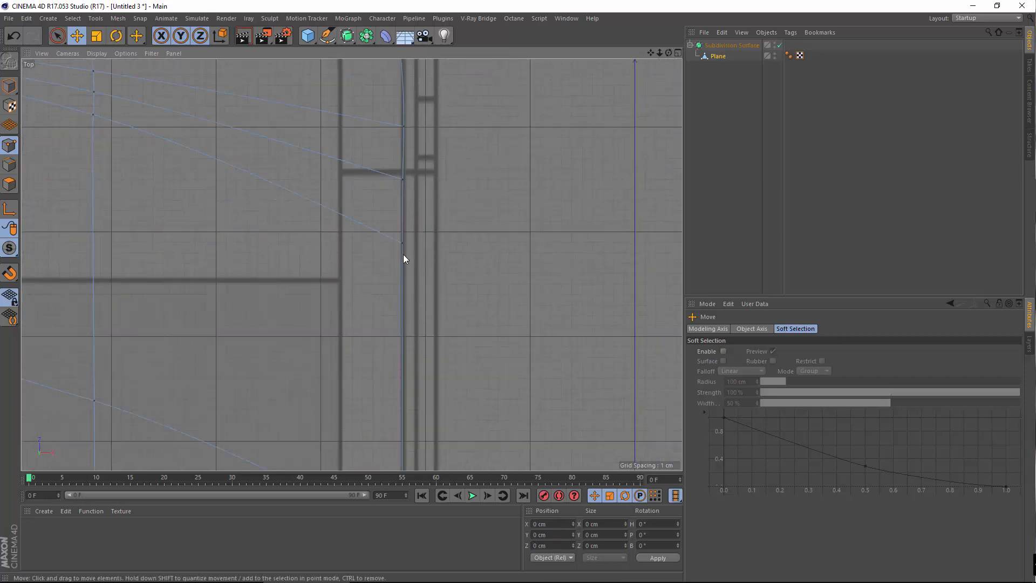
click(402, 246)
mouse_move(402, 215)
mouse_down()
mouse_move(402, 350)
mouse_move(406, 196)
mouse_up()
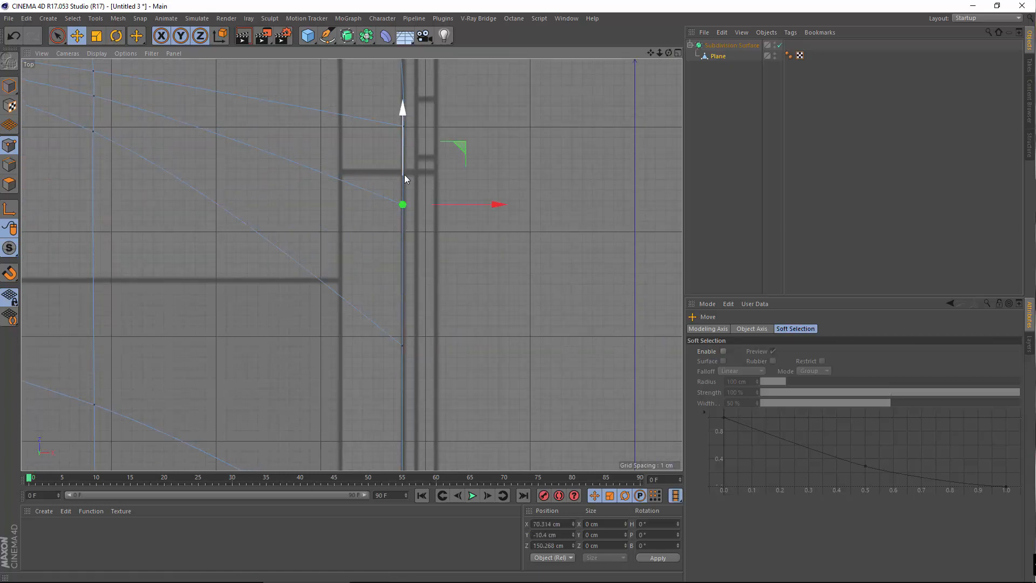
drag(404, 149, 402, 177)
alt+middle_drag(481, 249, 485, 386)
click(475, 377)
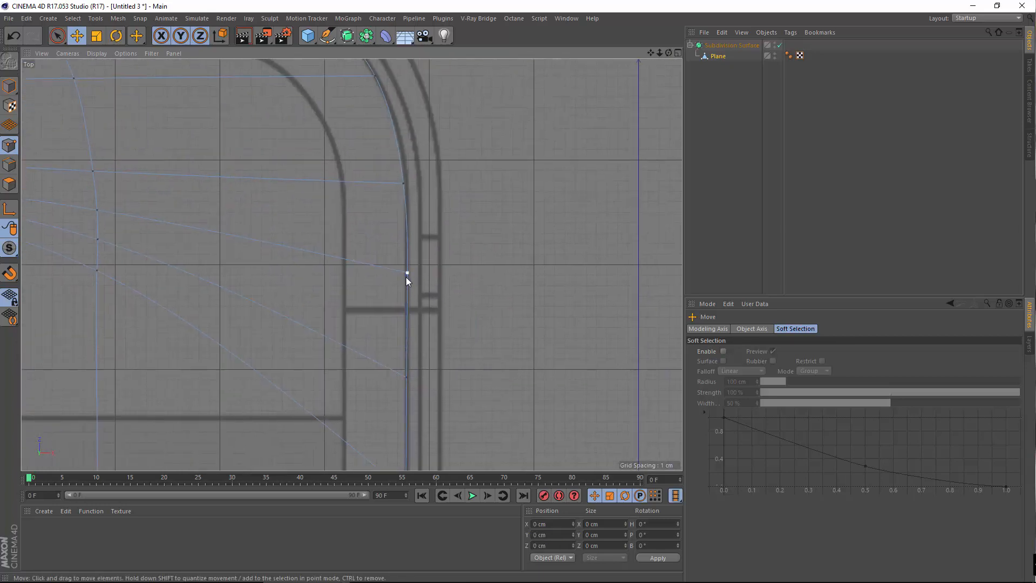
click(407, 273)
drag(406, 214, 398, 265)
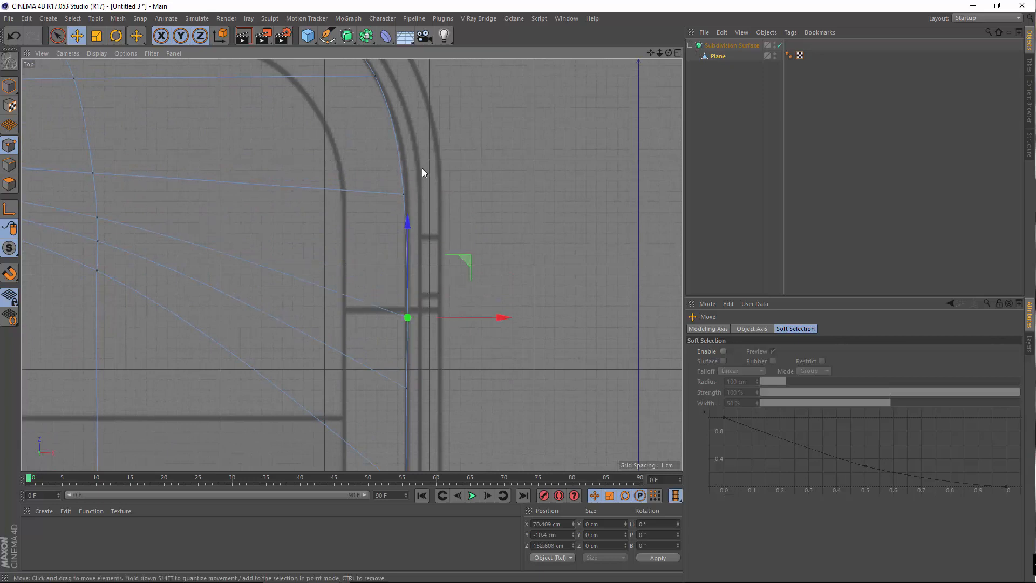
click(407, 196)
drag(449, 192, 454, 194)
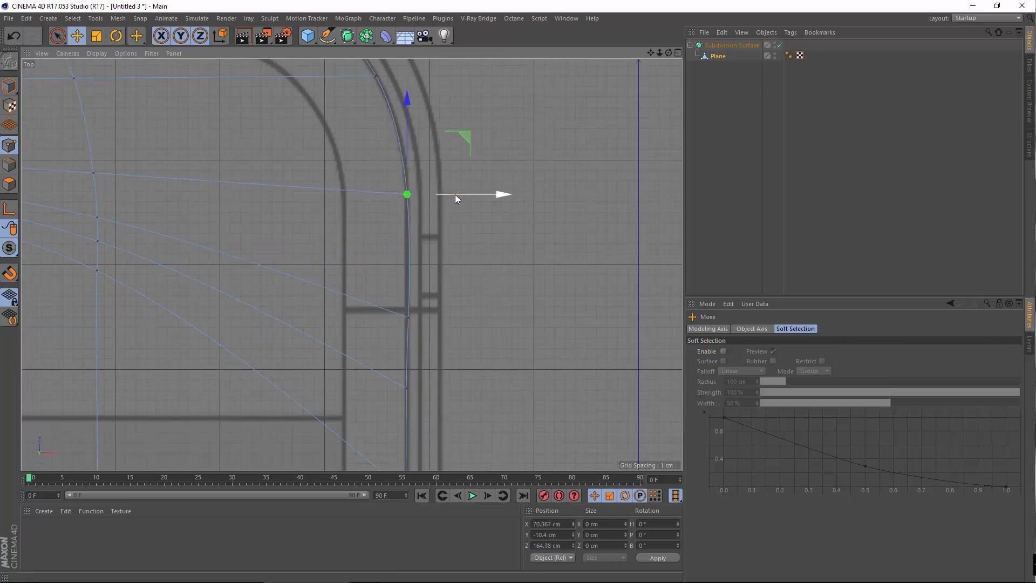
Slide the lower right-edge points down, the lowest to Z 131.15 cm
click(407, 317)
scroll(459, 324, down, 5)
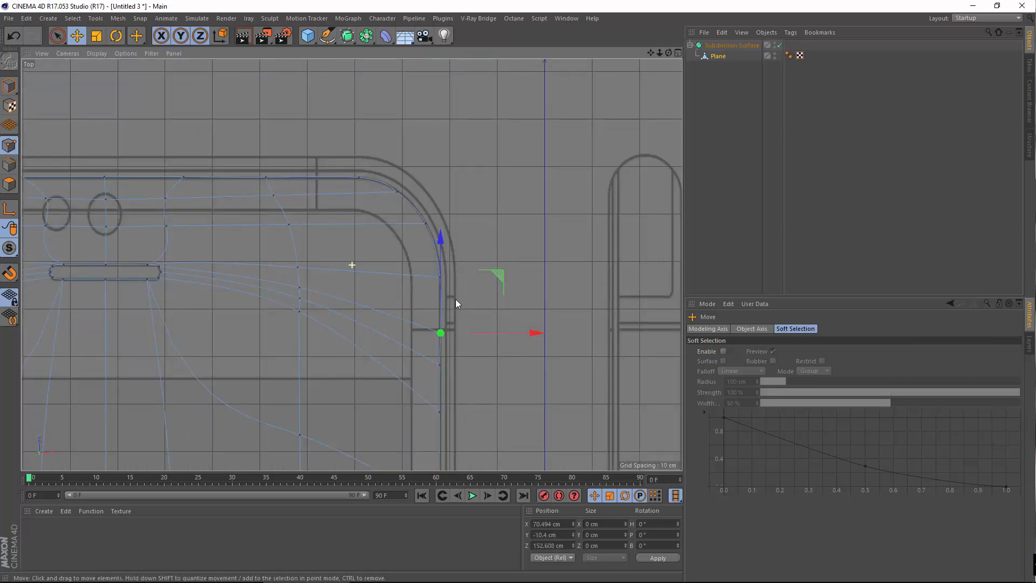
scroll(448, 308, up, 4)
click(429, 340)
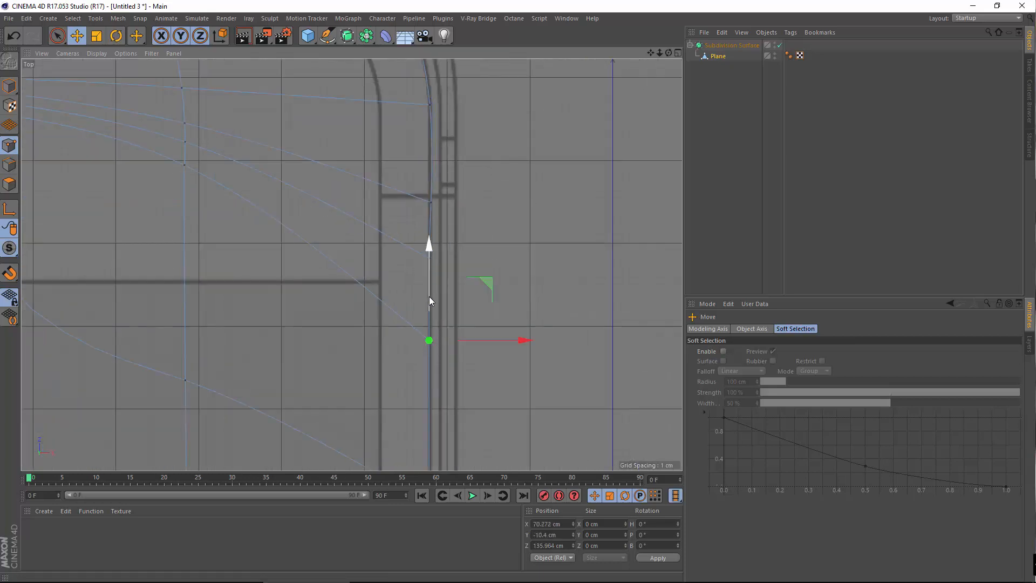
drag(429, 296, 426, 346)
click(477, 241)
click(431, 268)
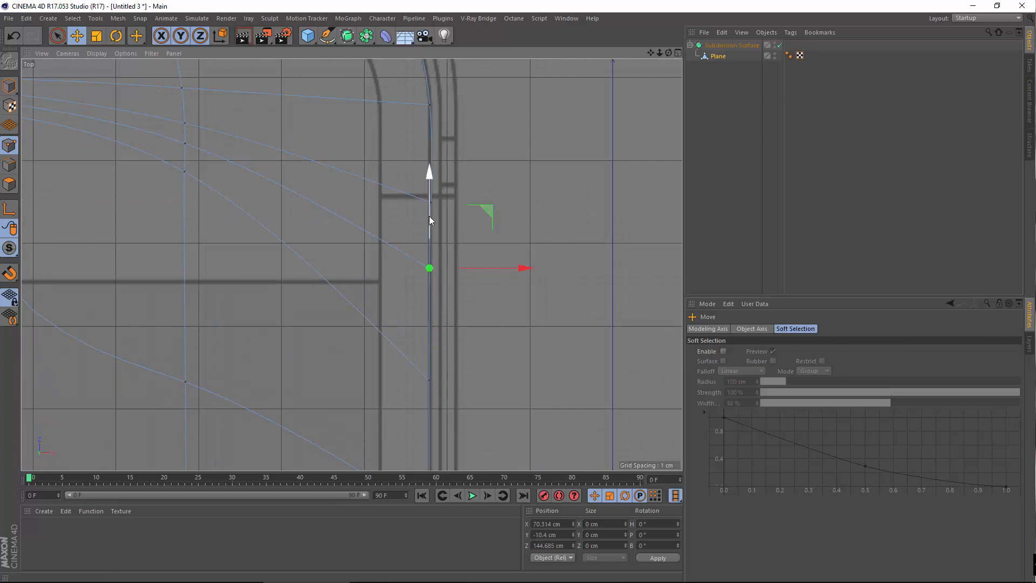
drag(429, 216, 428, 256)
click(423, 211)
Check the corner-curve points and nudge a lower right-edge point sideways onto the outline
click(430, 210)
alt+middle_drag(478, 141, 481, 224)
click(425, 190)
click(429, 188)
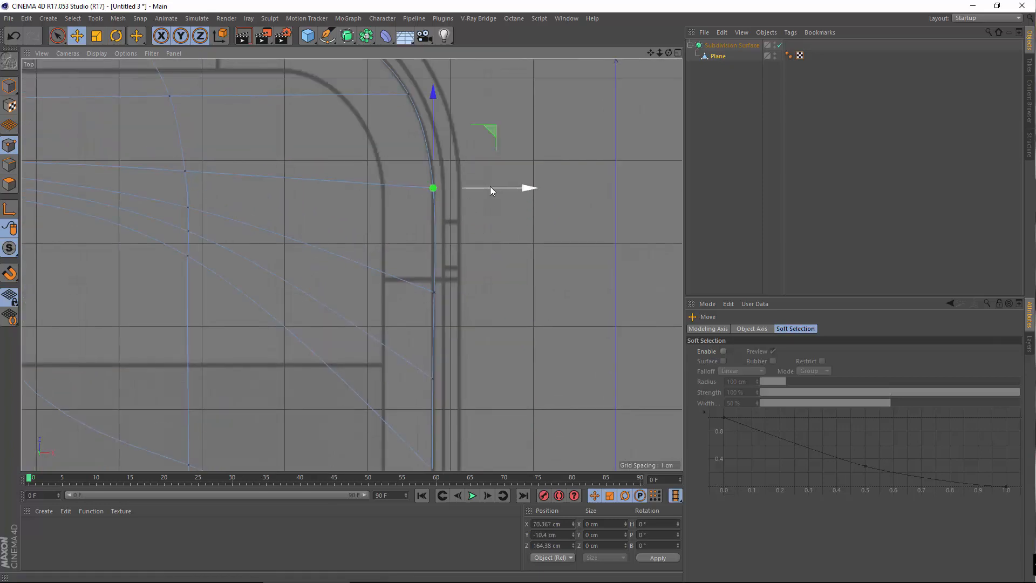
click(482, 123)
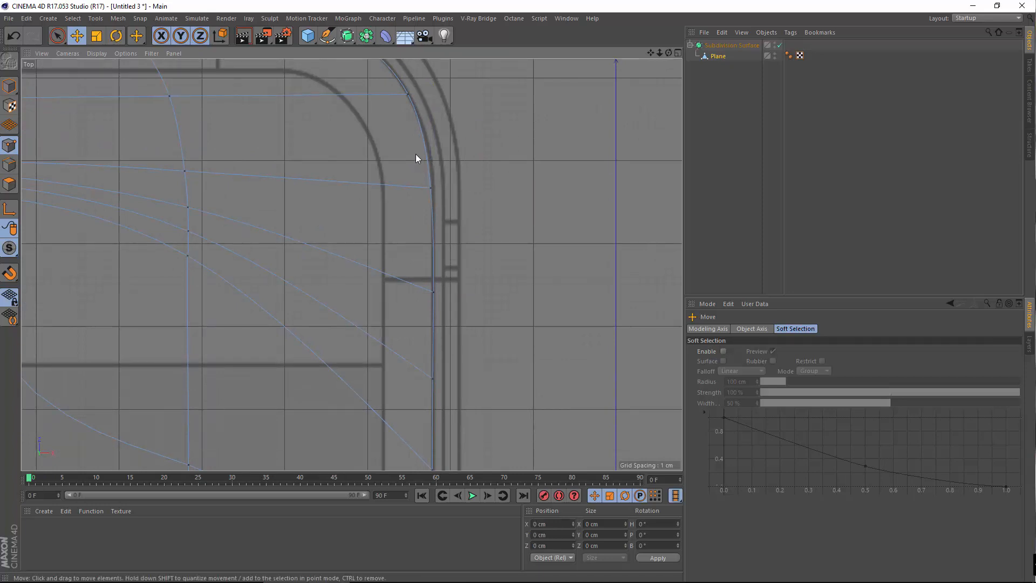
scroll(414, 154, up, 3)
alt+middle_drag(422, 194, 421, 224)
click(445, 397)
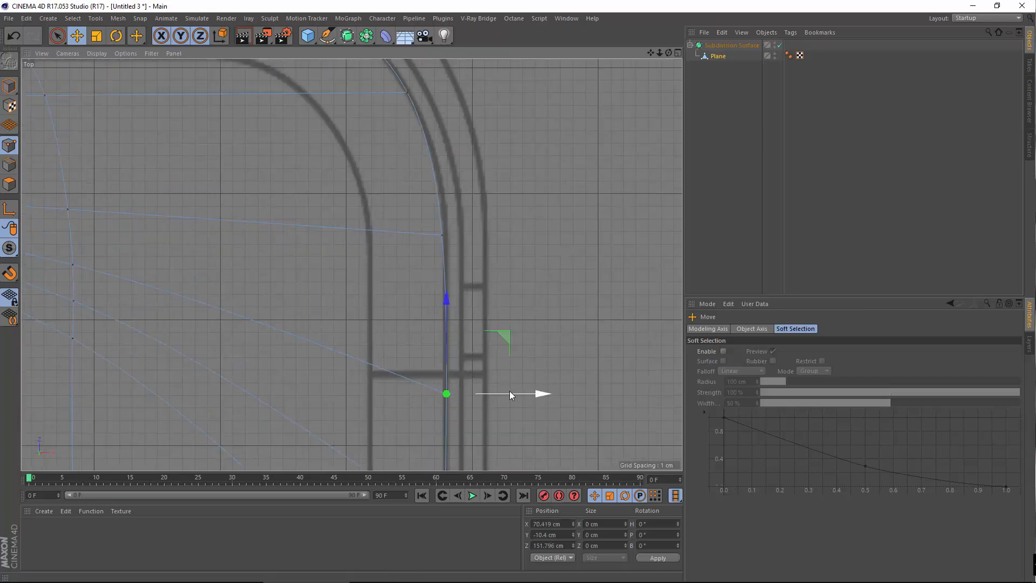
drag(509, 391, 508, 393)
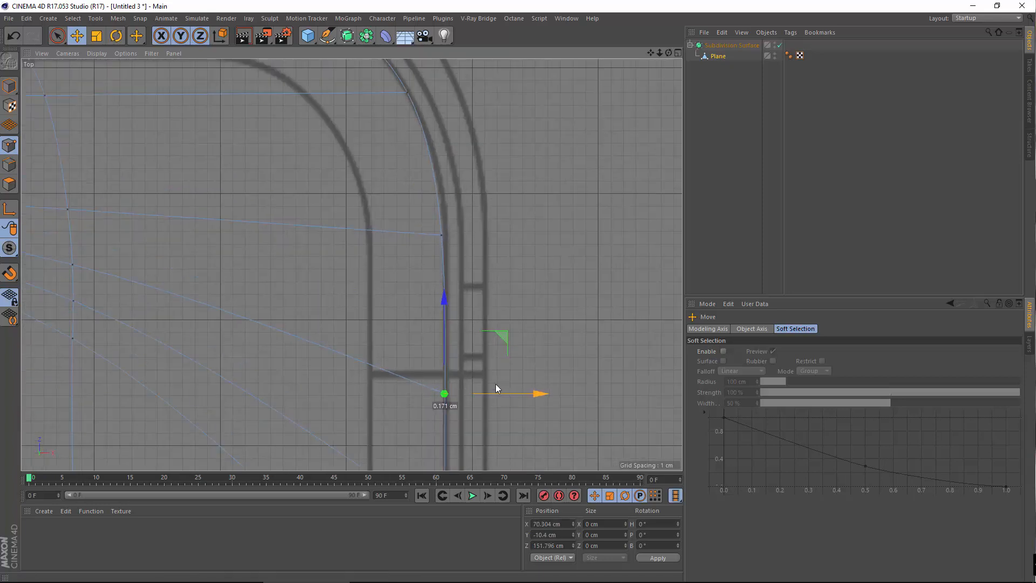
Push the upper-right corner arc point and the point below it onto the outline
scroll(452, 390, down, 6)
alt+middle_drag(422, 459, 408, 369)
click(476, 138)
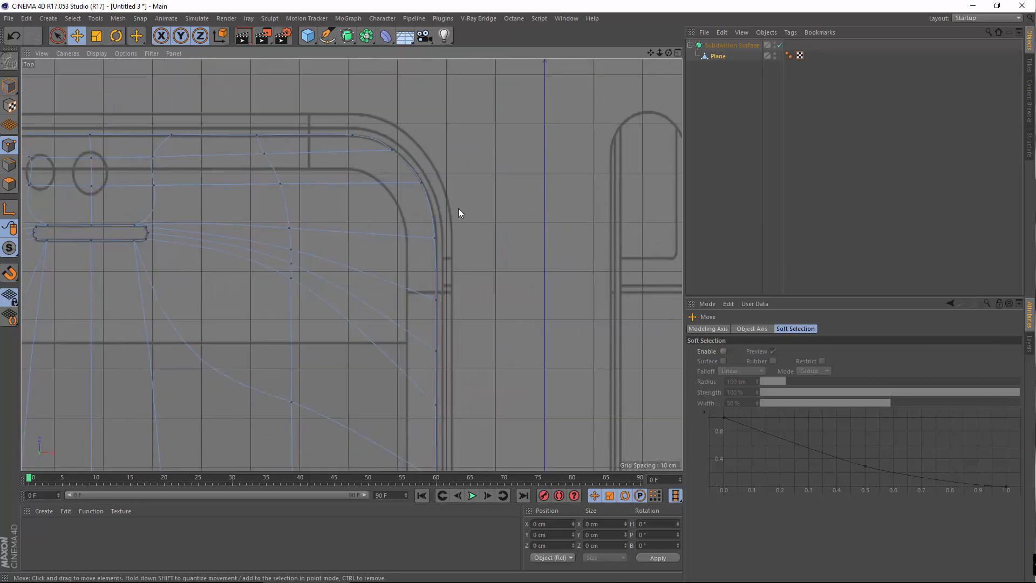
scroll(458, 208, up, 2)
click(431, 244)
click(412, 173)
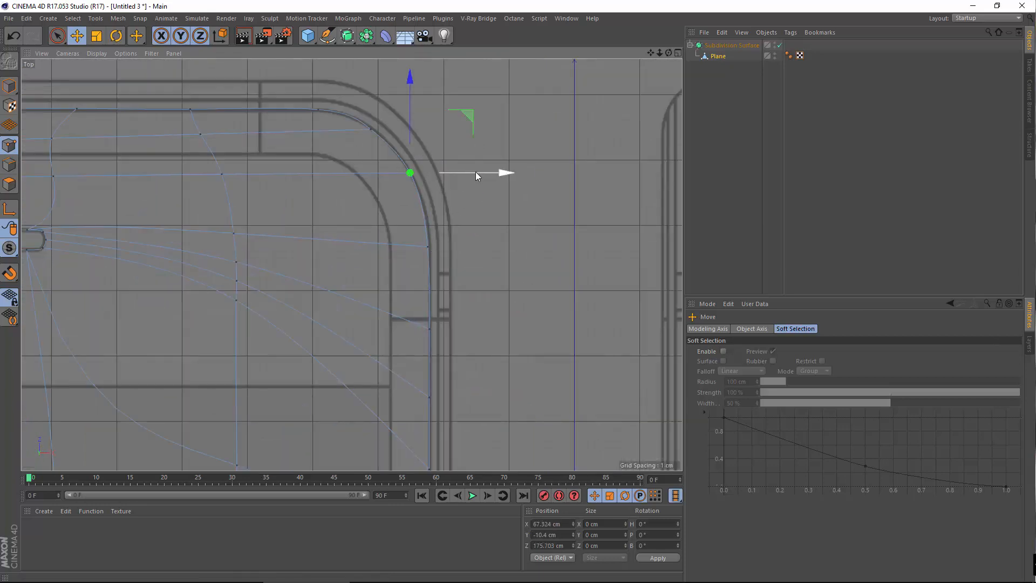
drag(475, 172, 467, 193)
click(430, 244)
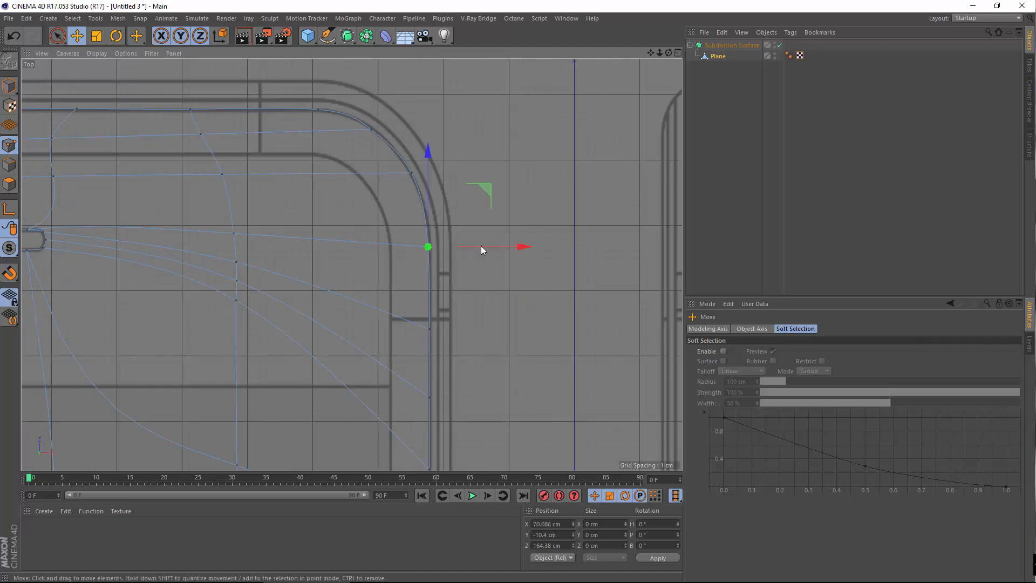
drag(484, 245, 482, 248)
click(527, 171)
scroll(523, 252, down, 6)
scroll(469, 283, up, 6)
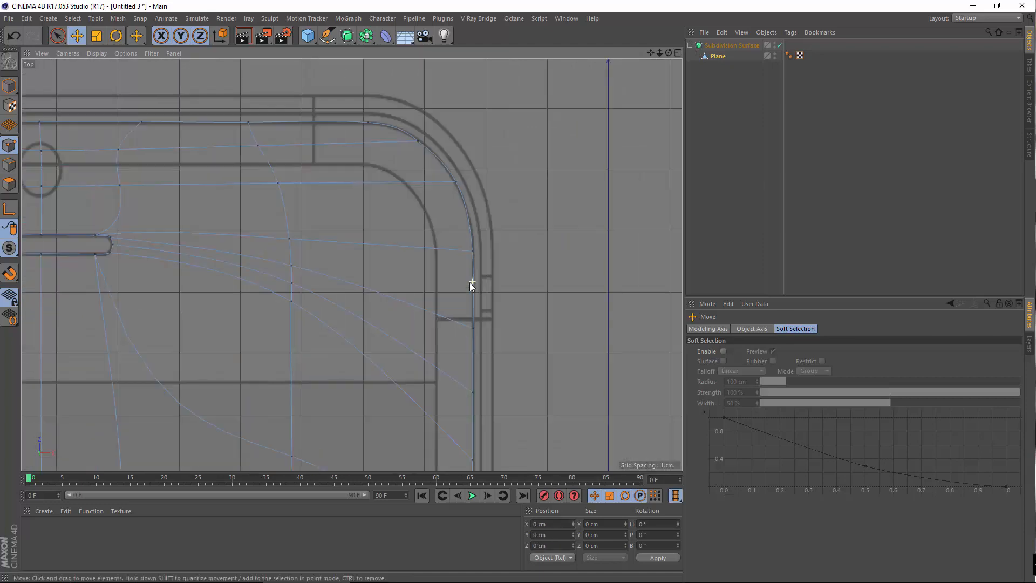
Fit left-edge points to the outline, sliding the lower one to Z 117.368 cm
alt+middle_drag(42, 267, 493, 239)
alt+middle_drag(25, 301, 303, 316)
scroll(300, 269, up, 4)
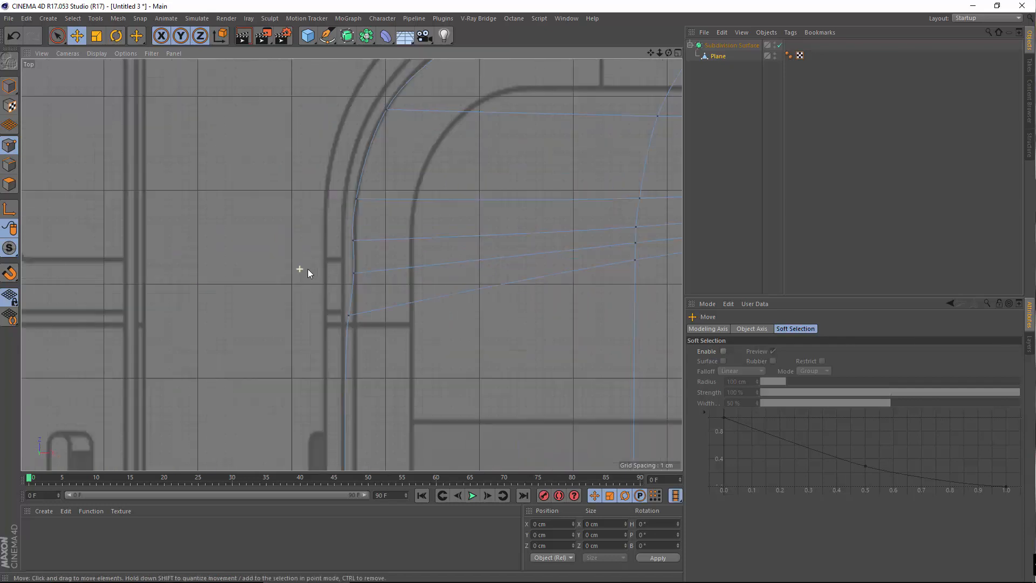
click(349, 314)
drag(390, 317, 397, 319)
scroll(365, 371, down, 6)
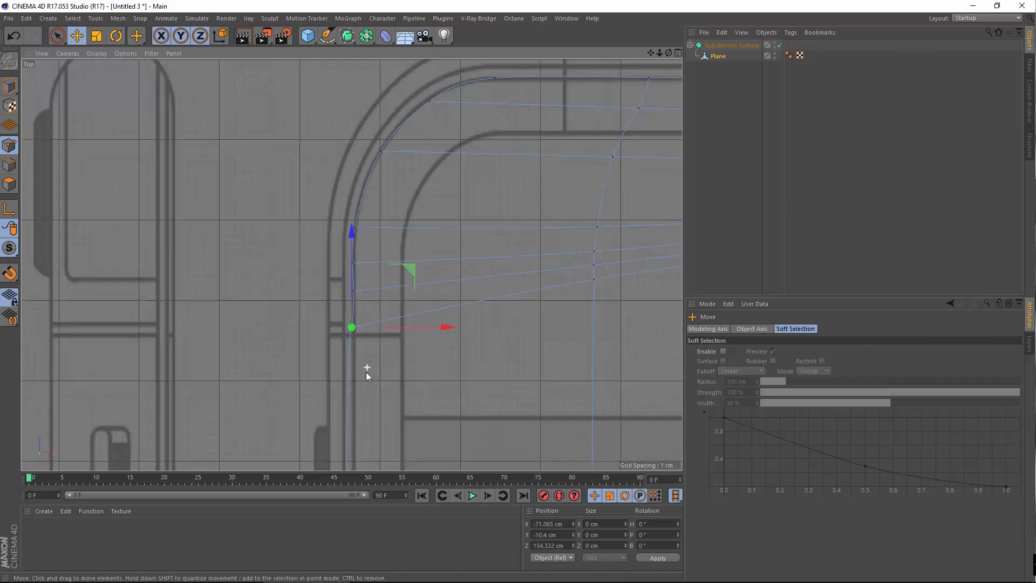
alt+middle_drag(351, 262, 345, 127)
scroll(381, 205, up, 4)
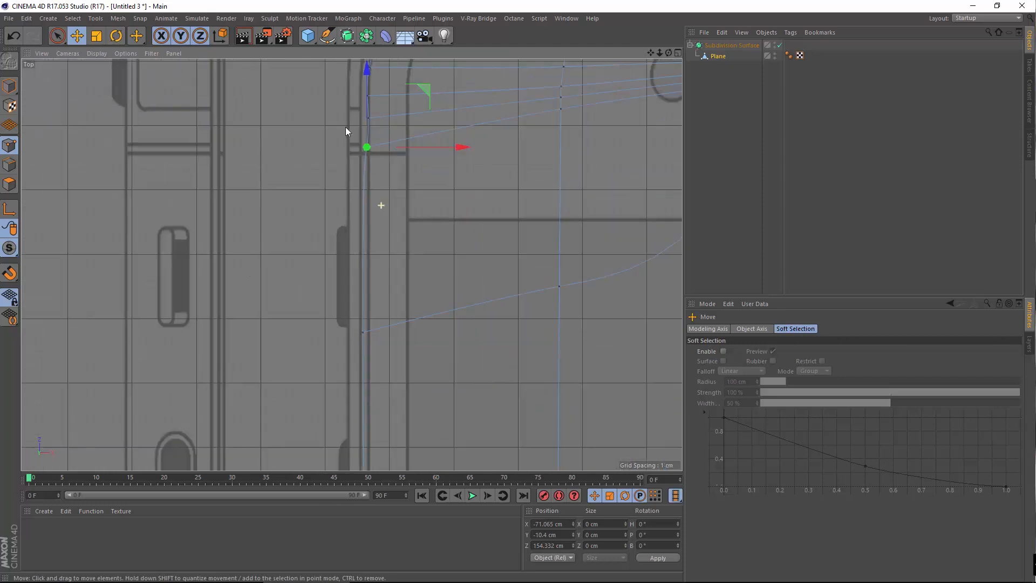
click(363, 333)
drag(362, 275, 372, 327)
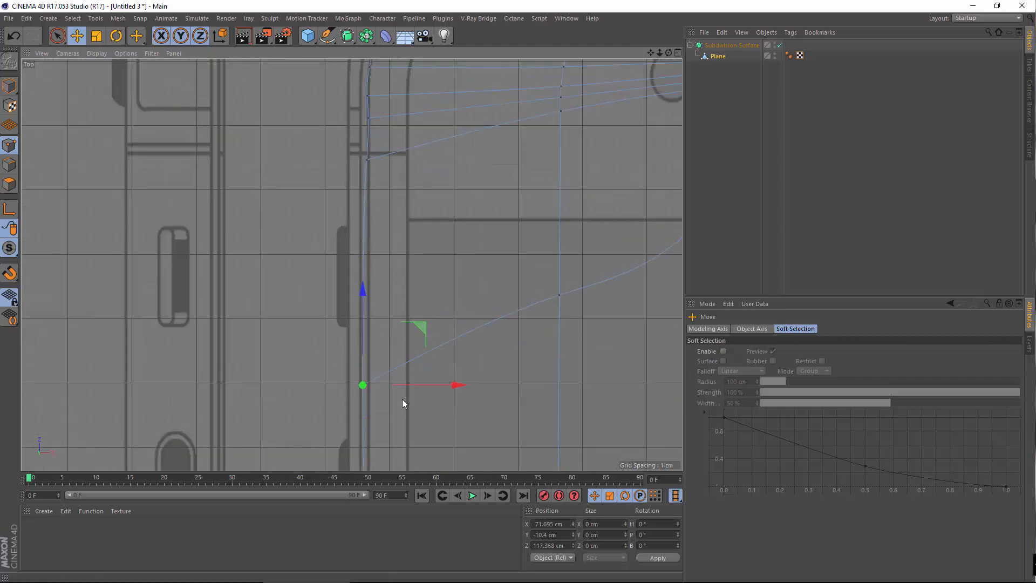
drag(428, 388, 432, 387)
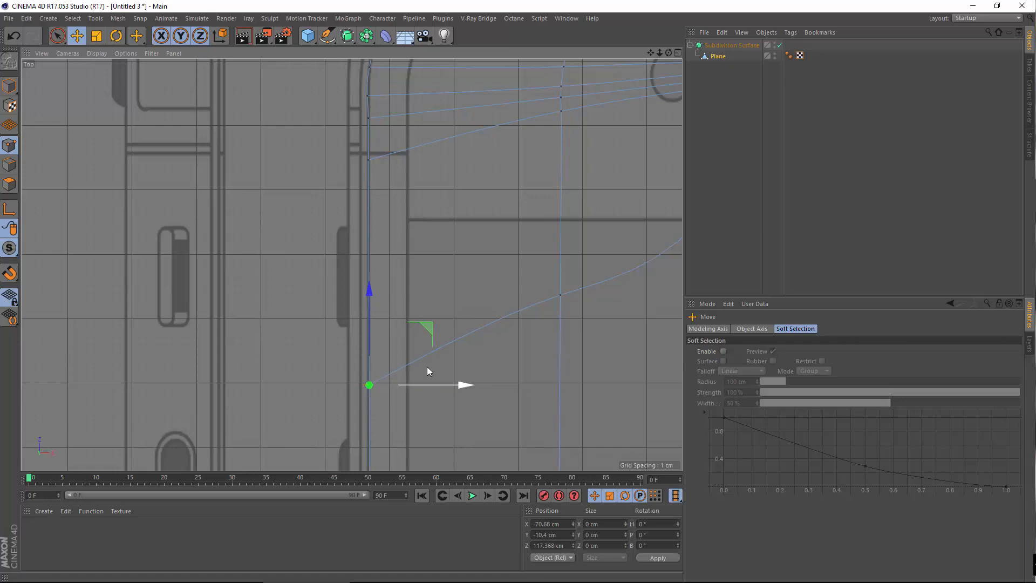
Slide the remaining left-edge points along the outline toward the upper-left corner
alt+middle_drag(397, 202, 392, 337)
drag(364, 465, 345, 362)
drag(361, 234, 361, 157)
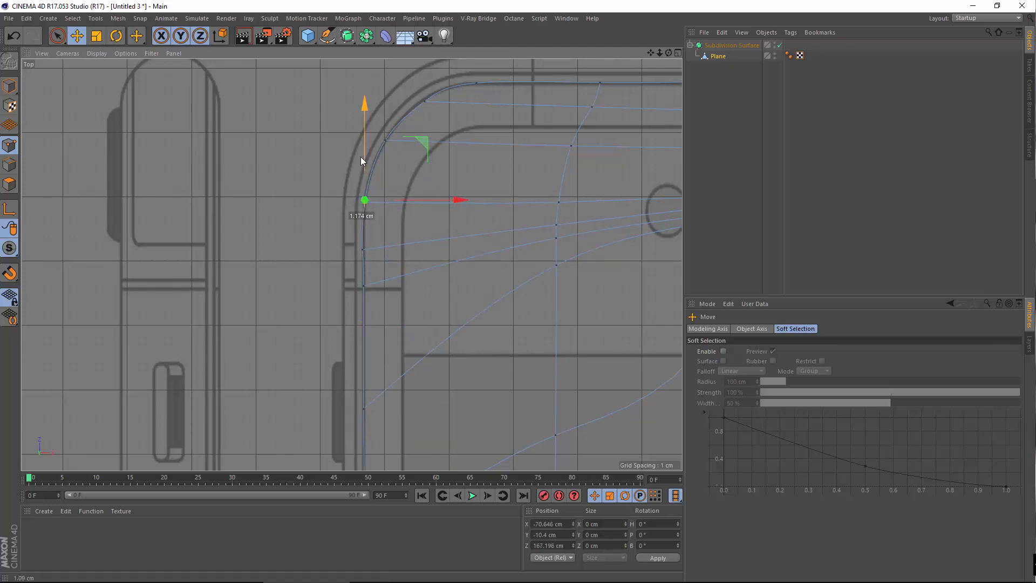
click(352, 293)
click(361, 287)
drag(358, 224, 352, 302)
click(361, 263)
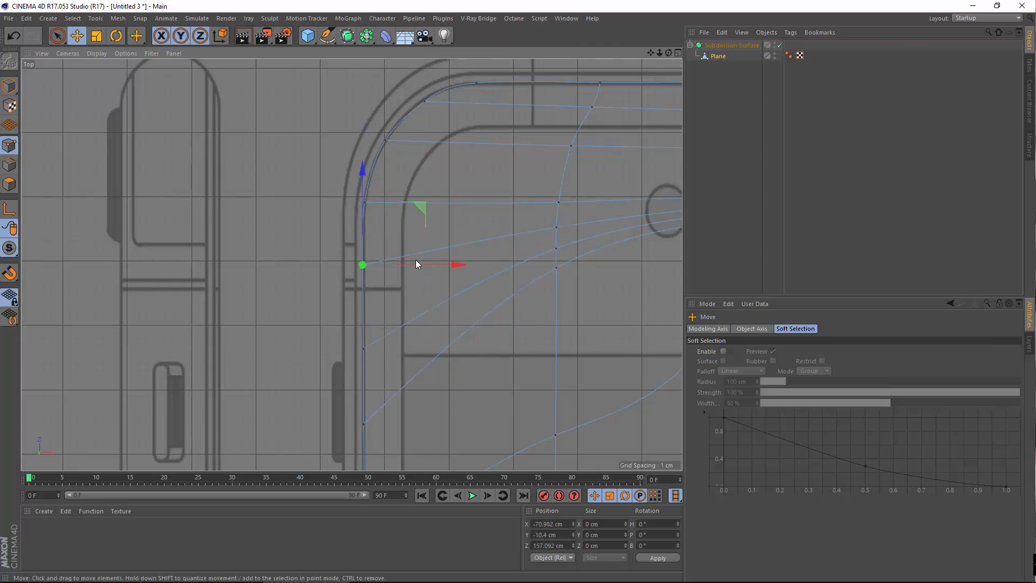
click(342, 289)
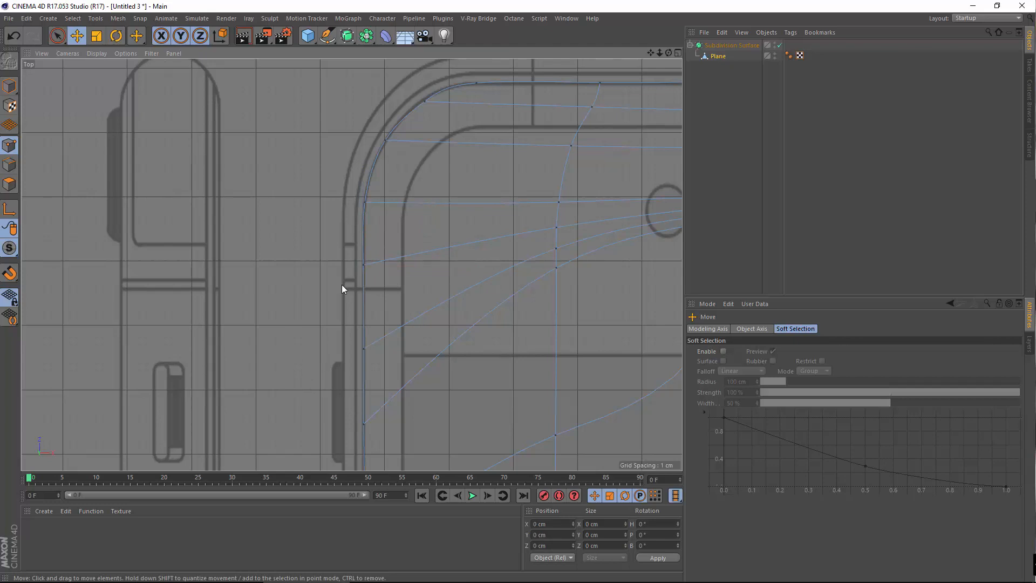
scroll(372, 263, down, 6)
alt+middle_drag(402, 308, 397, 154)
mouse_move(365, 395)
alt+middle_down()
mouse_move(364, 176)
mouse_move(361, 379)
alt+middle_up()
alt+middle_drag(367, 70, 355, 264)
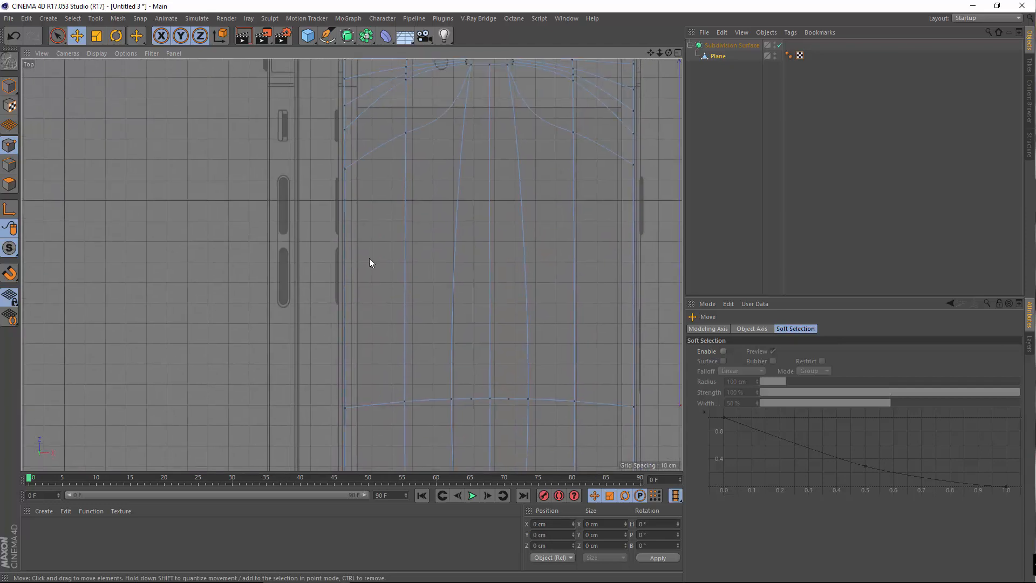
scroll(370, 142, up, 4)
alt+middle_drag(378, 136, 392, 276)
alt+middle_drag(392, 426, 398, 85)
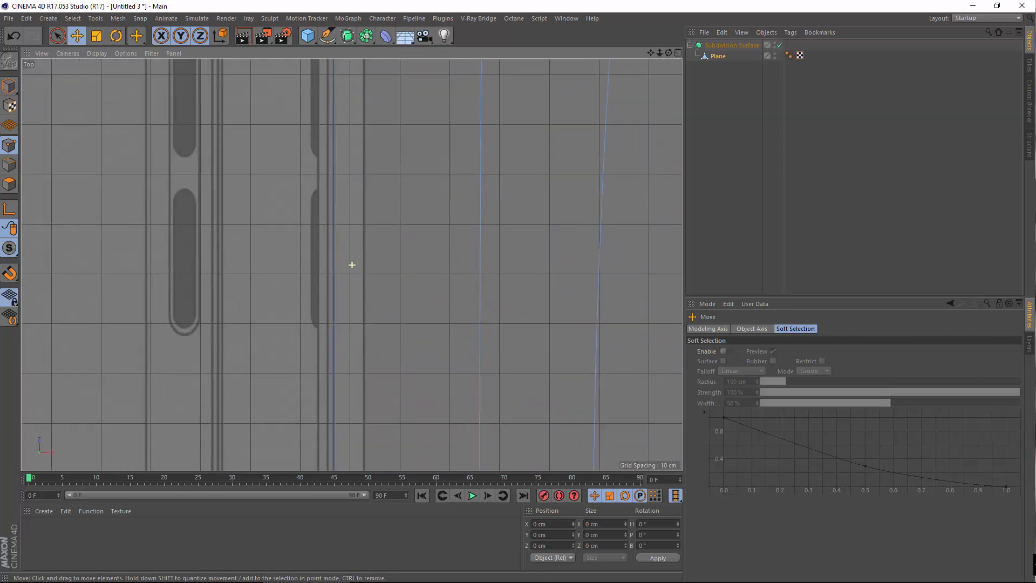
alt+middle_drag(380, 378, 407, 236)
alt+middle_drag(400, 286, 372, 145)
mouse_move(423, 455)
alt+middle_down()
mouse_move(421, 57)
mouse_move(425, 156)
alt+middle_up()
alt+middle_drag(609, 259, 218, 301)
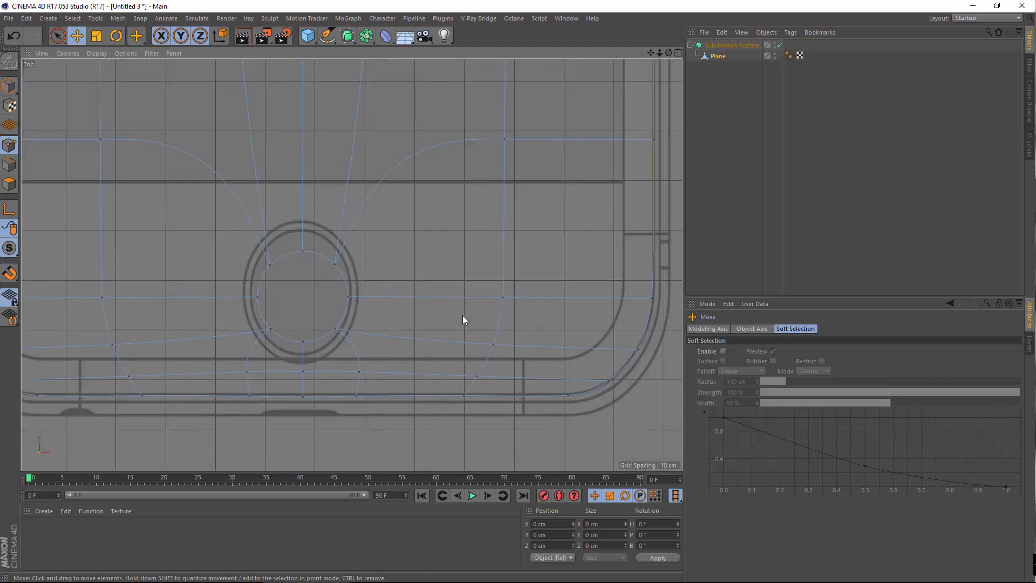
alt+middle_drag(610, 284, 454, 339)
scroll(414, 302, down, 5)
alt+middle_drag(416, 160, 302, 465)
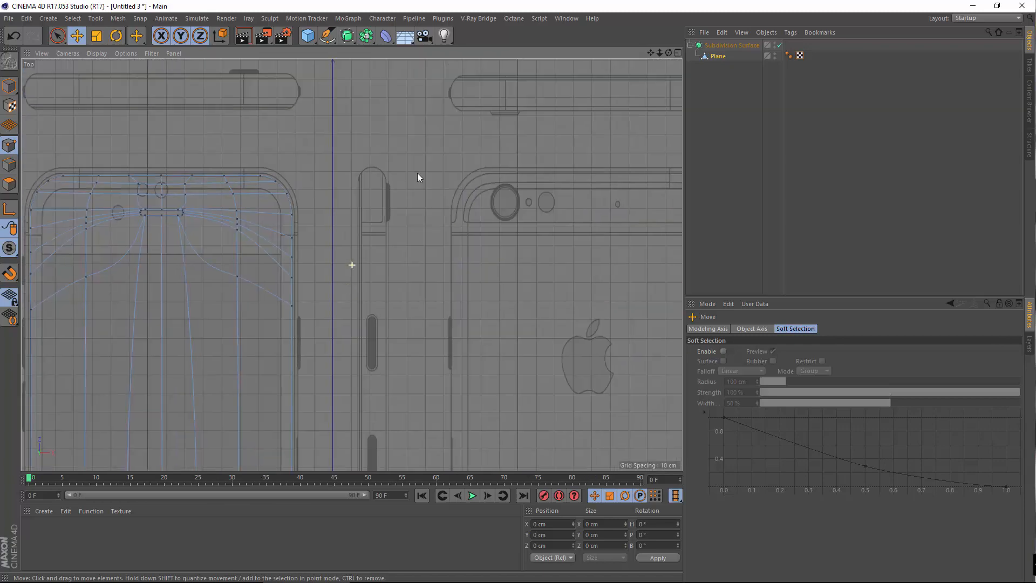
scroll(417, 173, up, 2)
alt+middle_drag(355, 218, 396, 202)
scroll(392, 193, up, 2)
alt+middle_drag(306, 216, 398, 199)
scroll(392, 194, up, 4)
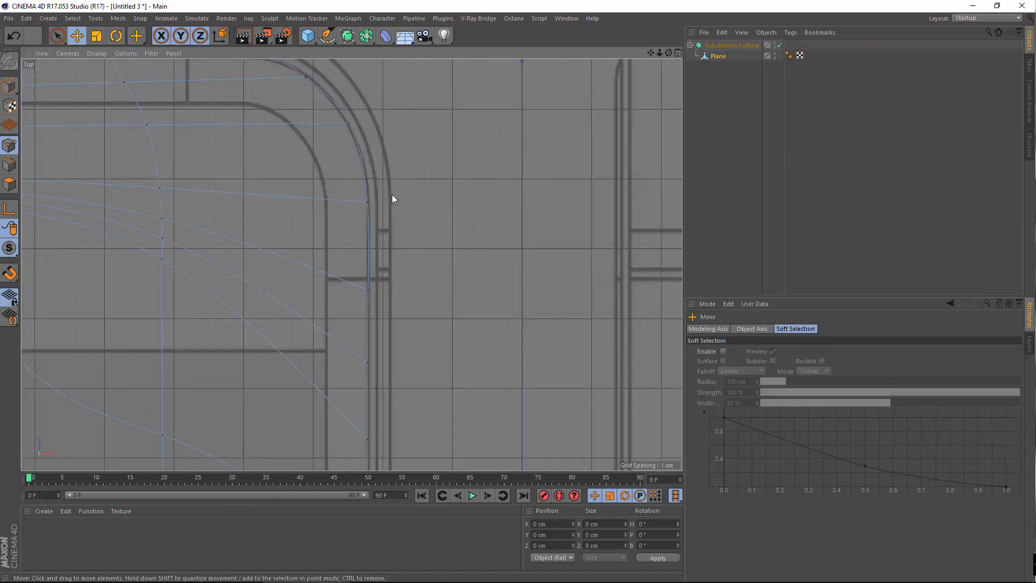
scroll(392, 226, down, 3)
alt+middle_drag(407, 274, 439, 221)
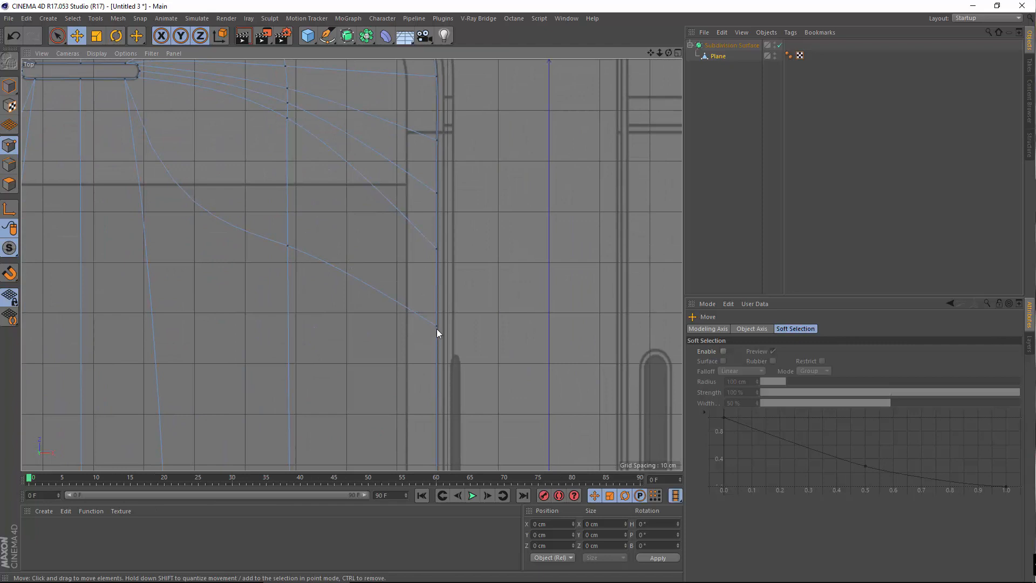
Slide several right-side edge points down along the outline, one by about 5 cm
click(436, 328)
drag(436, 272, 430, 307)
click(444, 193)
click(436, 190)
drag(439, 139, 443, 158)
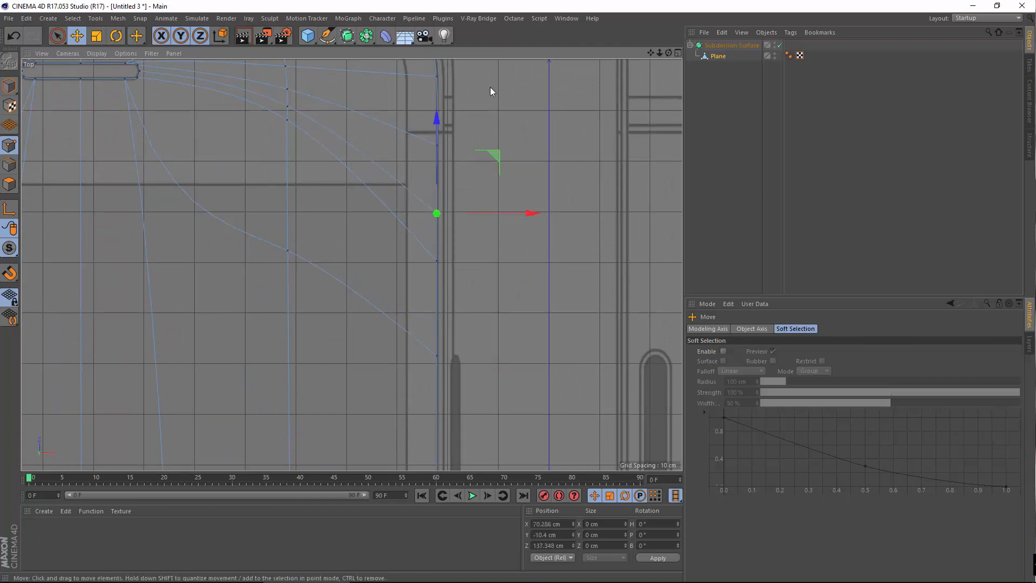
click(490, 87)
alt+middle_drag(499, 193, 507, 294)
click(446, 247)
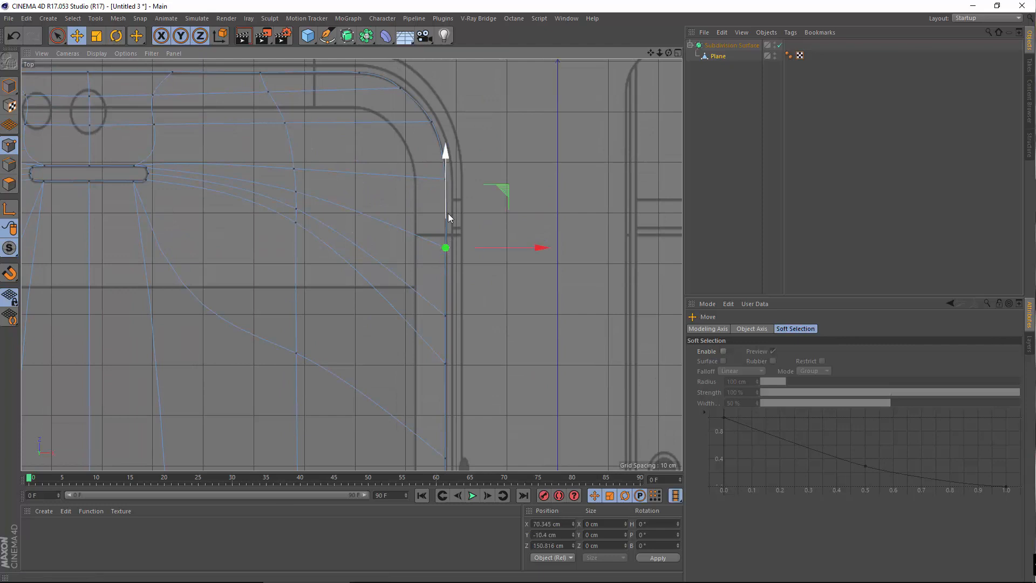
drag(447, 213, 456, 226)
click(497, 202)
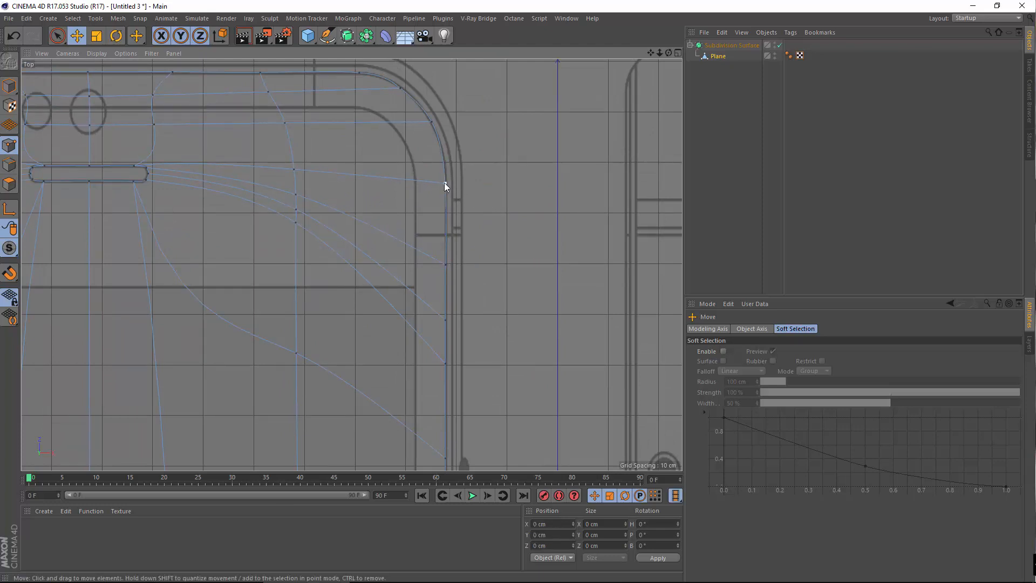
Raise a right-side point up along the outline and check the nearby corner points
scroll(446, 186, up, 4)
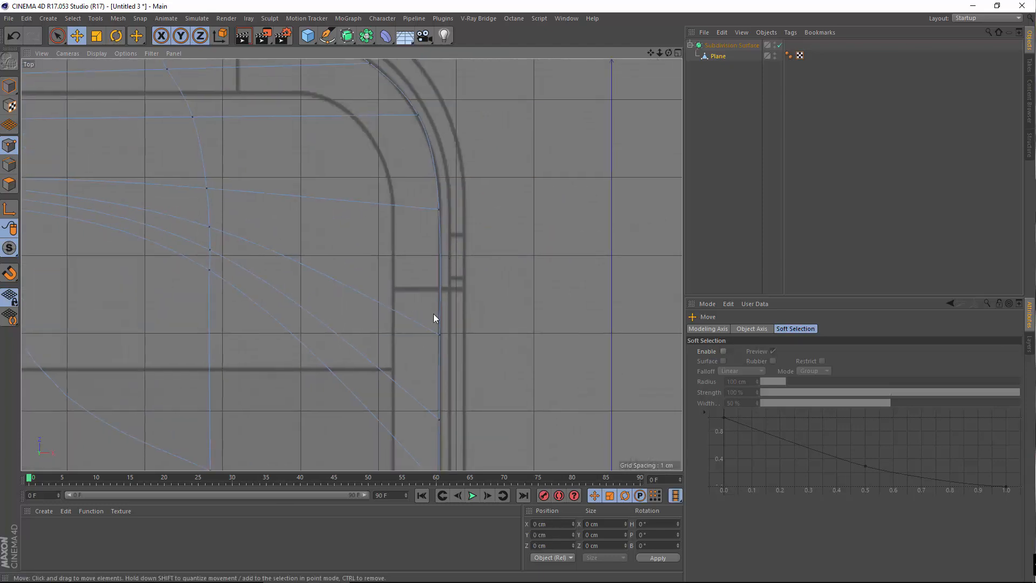
click(439, 334)
drag(440, 241, 440, 229)
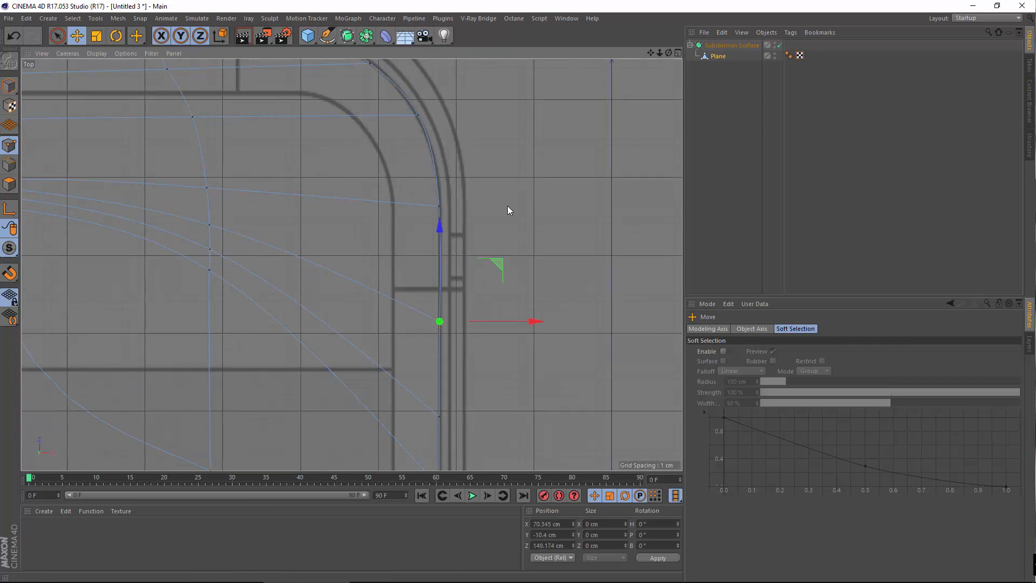
click(437, 260)
click(440, 206)
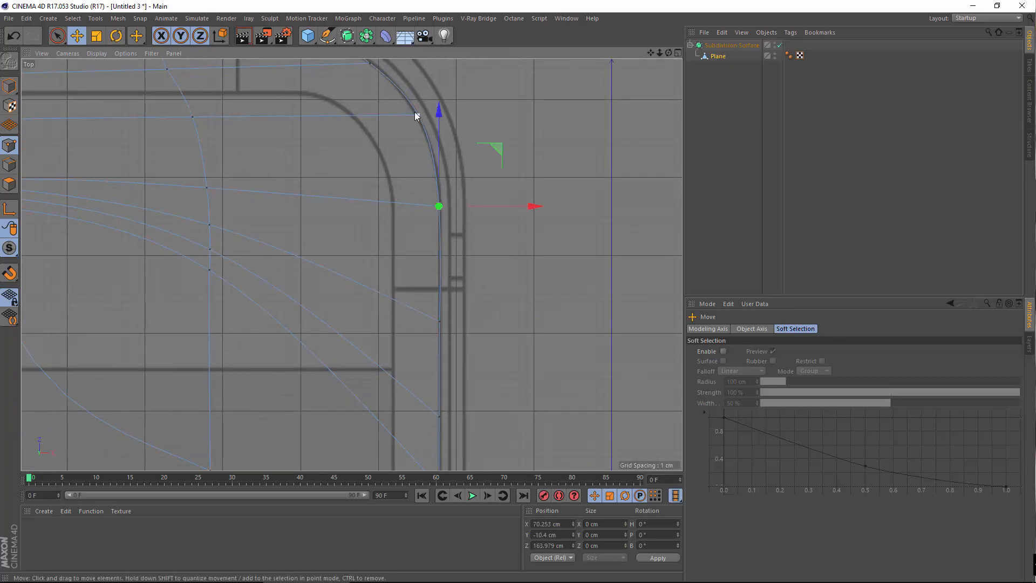
click(416, 115)
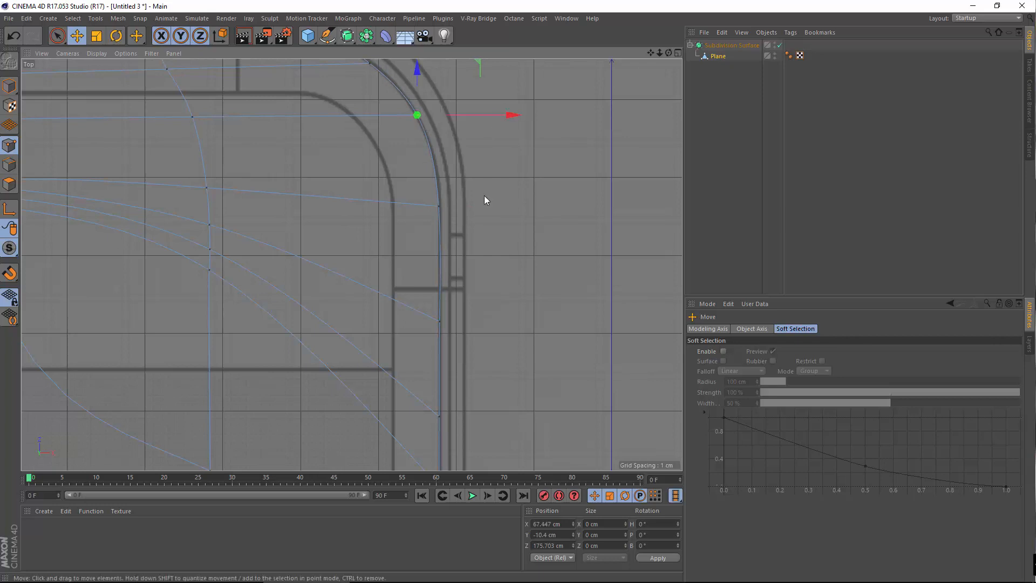
click(438, 214)
Fine-tune the side point below the corner up and sideways until it sits on the outline
click(439, 320)
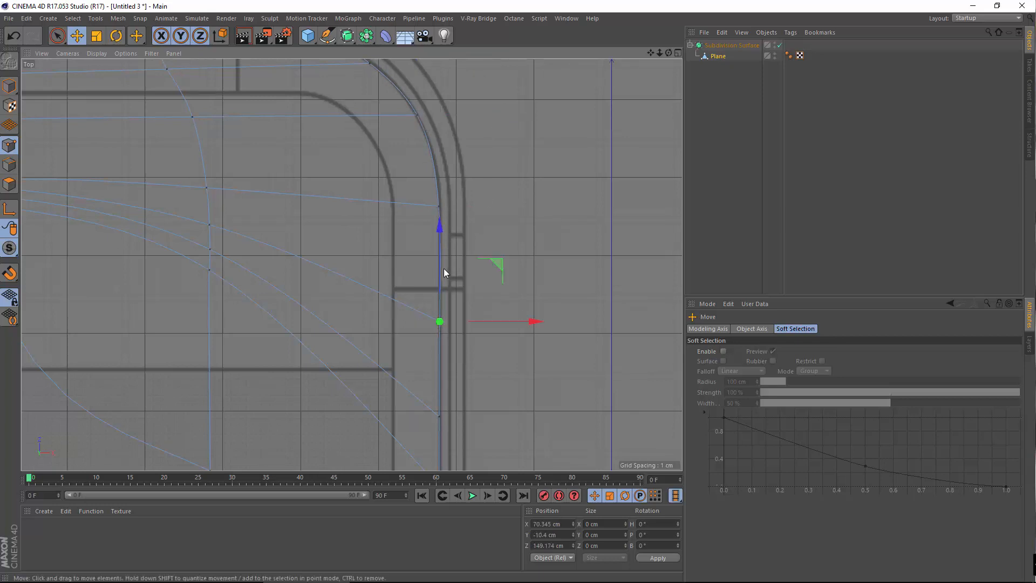
mouse_move(444, 268)
mouse_down()
mouse_move(434, 305)
mouse_move(431, 262)
mouse_up()
drag(440, 226, 444, 188)
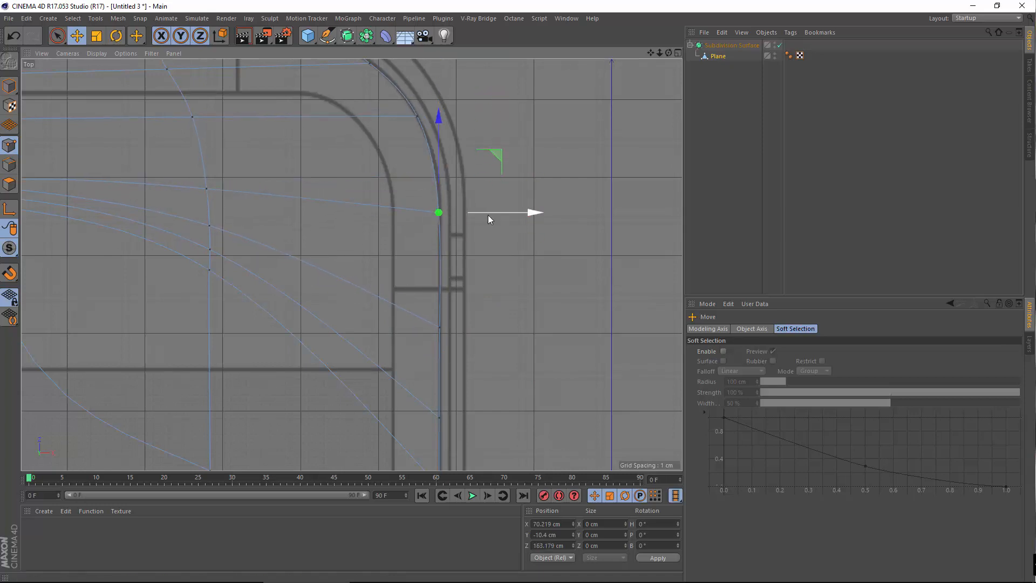
drag(495, 212, 490, 214)
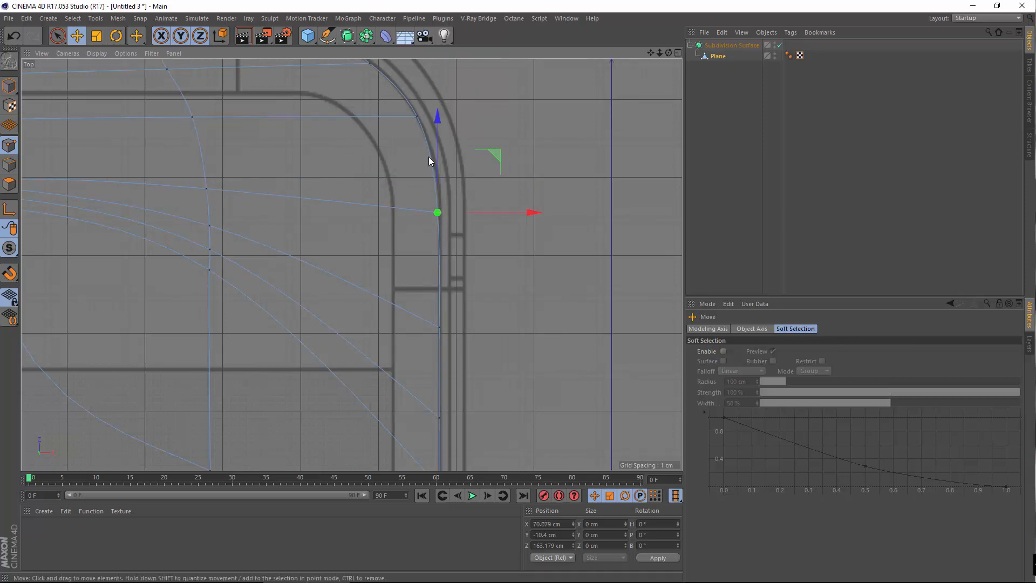
drag(438, 147, 468, 132)
alt+middle_drag(543, 142, 566, 233)
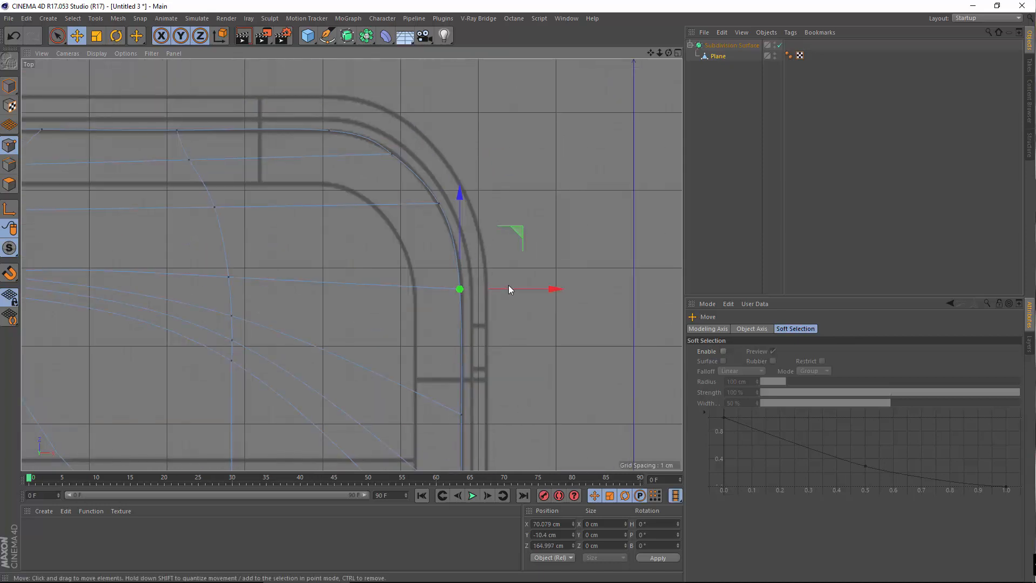
drag(514, 290, 514, 290)
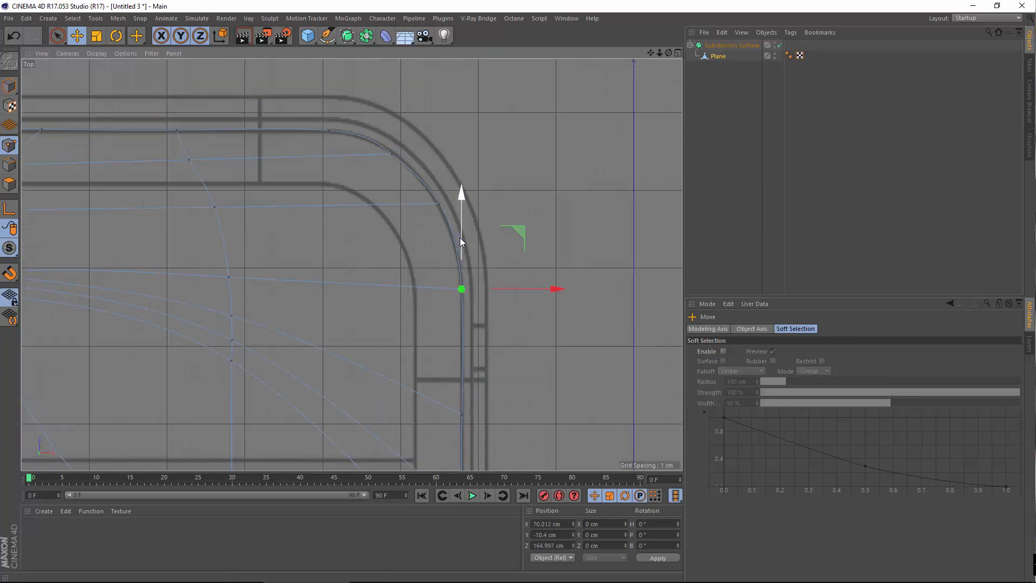
drag(460, 237, 450, 232)
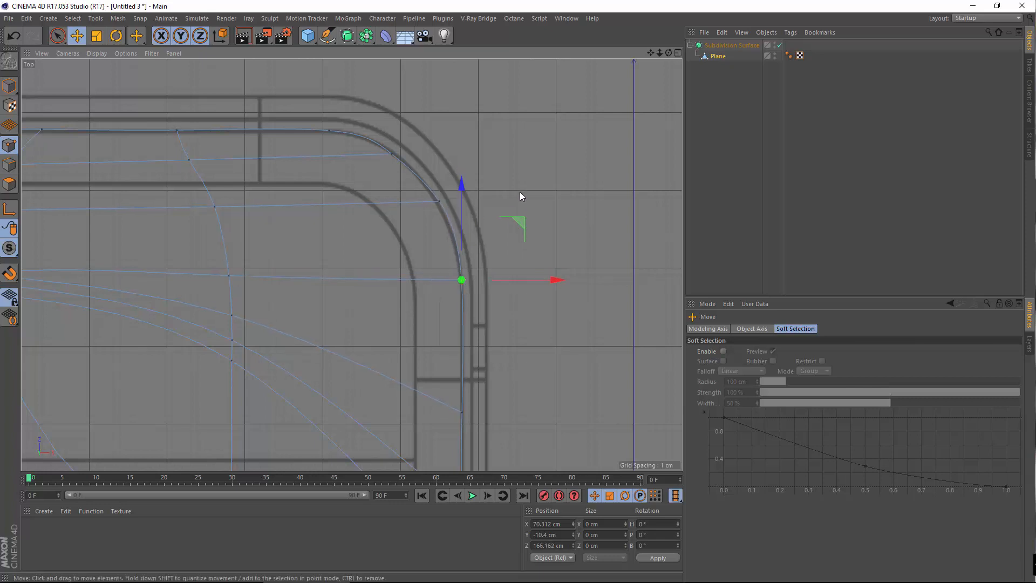
click(520, 192)
Fit the corner curve point and the corner-to-side point, lowering it about 3.5 cm
click(441, 202)
drag(490, 204, 491, 209)
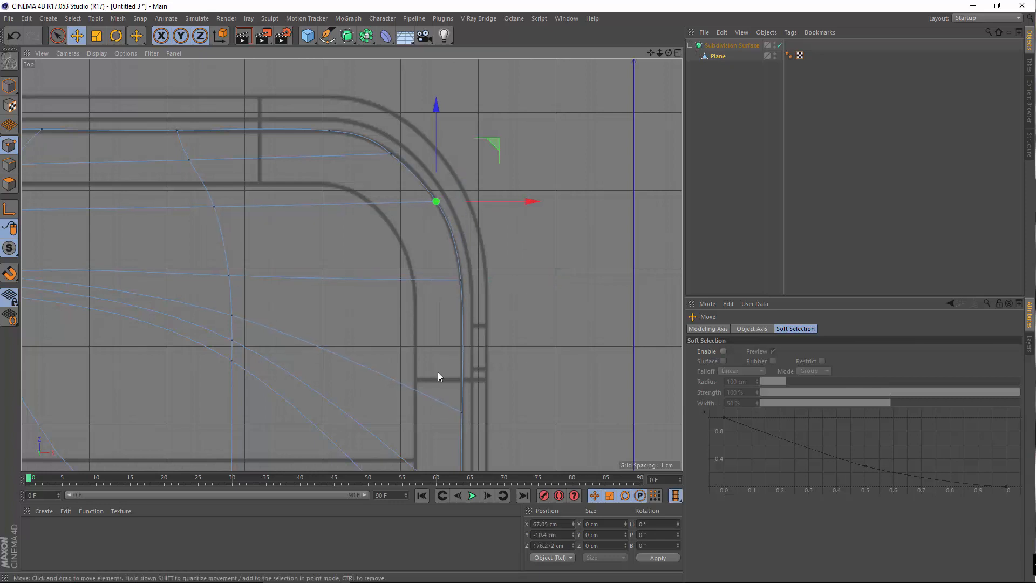
click(462, 412)
click(461, 280)
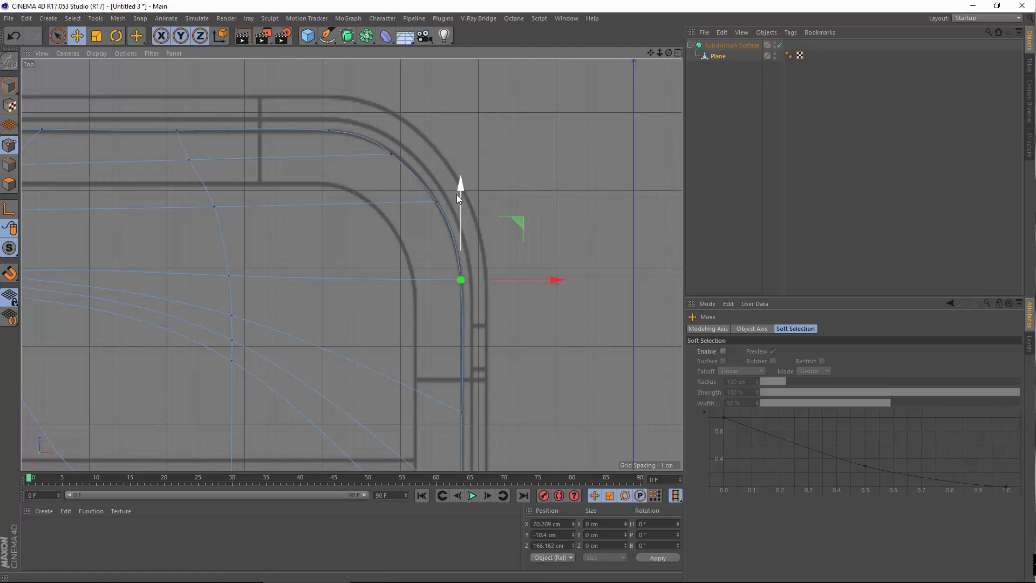
drag(456, 197, 459, 168)
drag(525, 251, 523, 256)
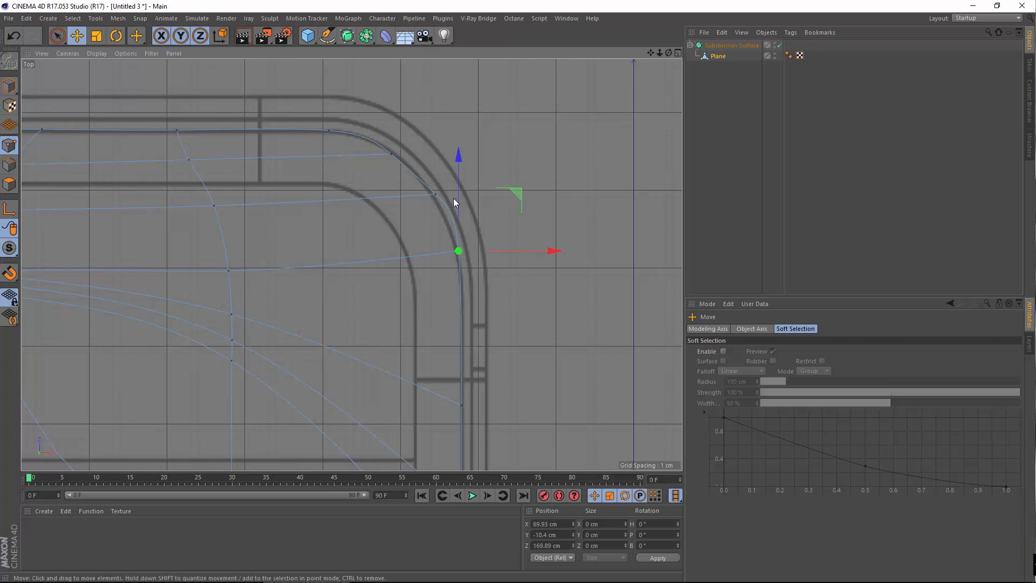
drag(458, 200, 466, 225)
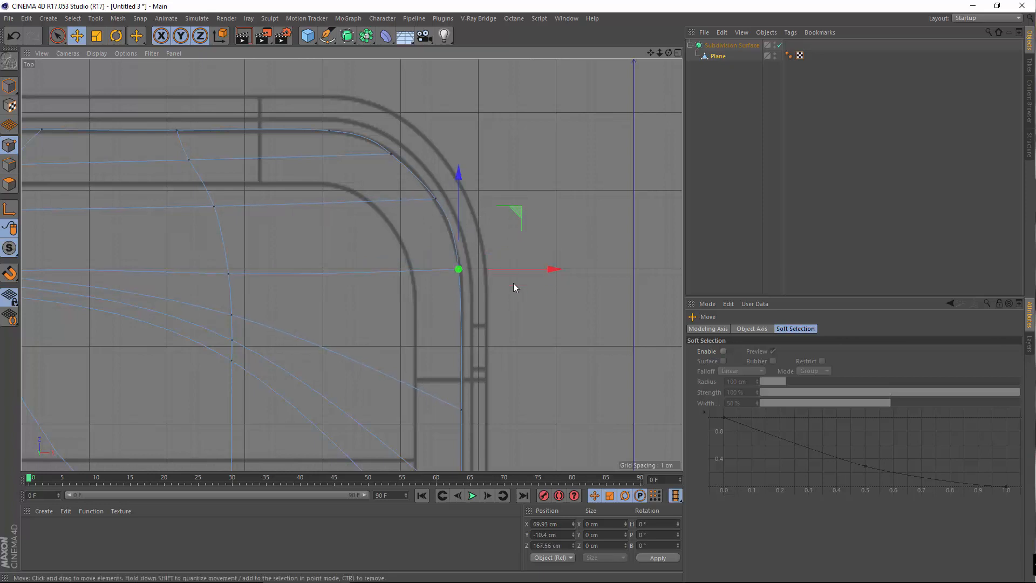
drag(522, 271, 523, 271)
Shift the upper corner-curve points about 1 cm left and up onto the curved outline
click(436, 199)
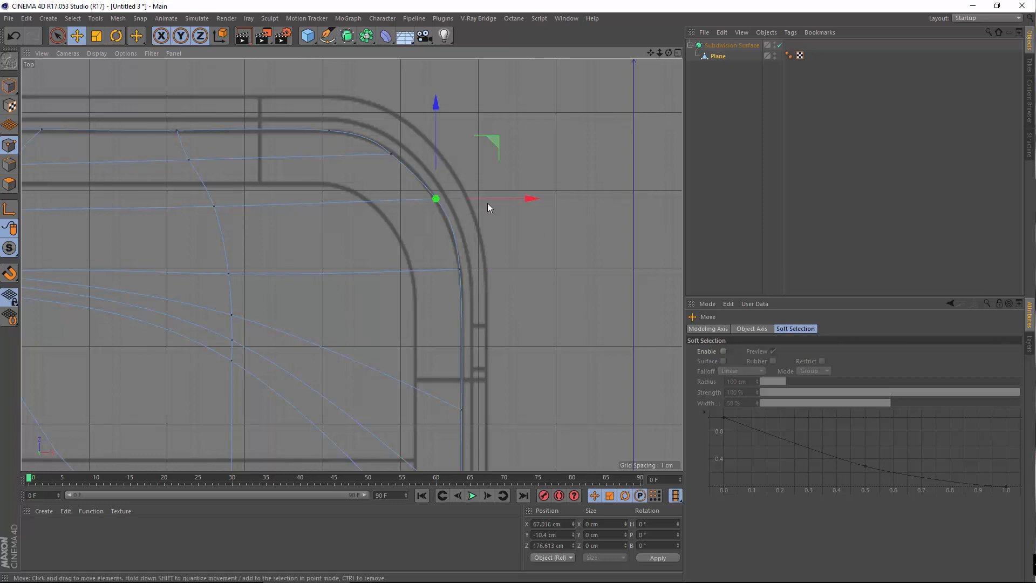
drag(487, 203, 489, 203)
click(455, 254)
click(432, 193)
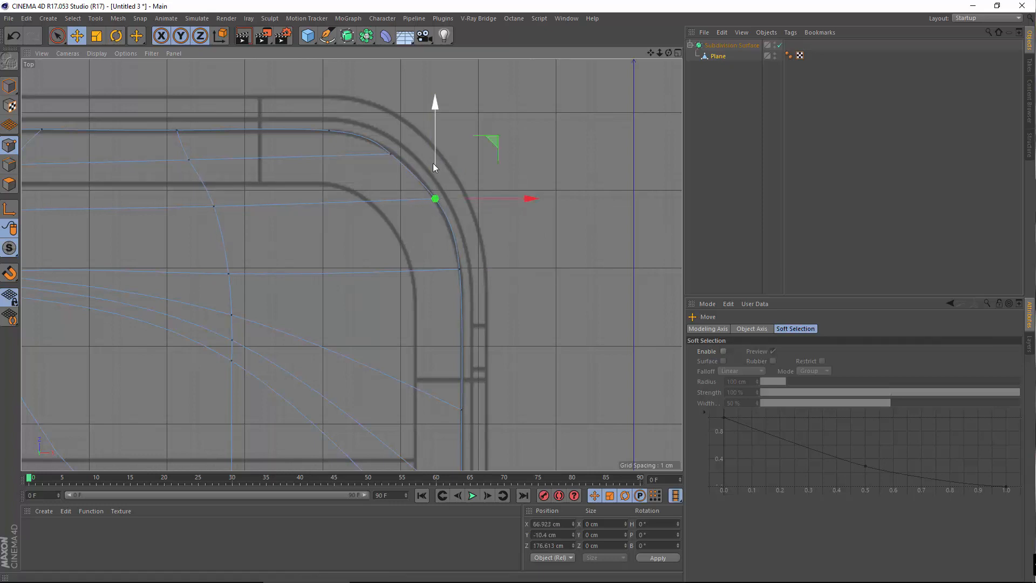
drag(432, 160, 433, 153)
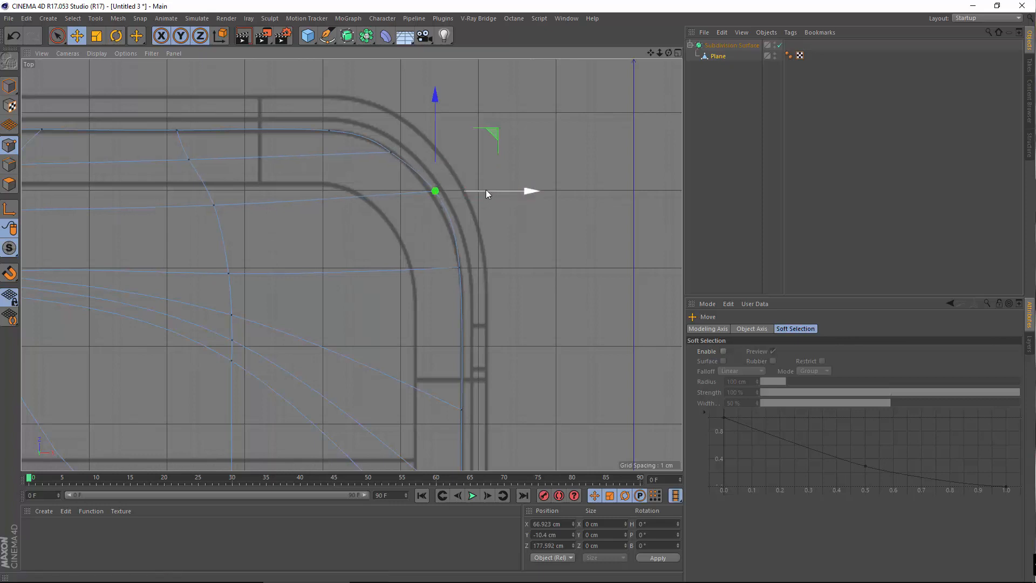
drag(485, 190, 478, 192)
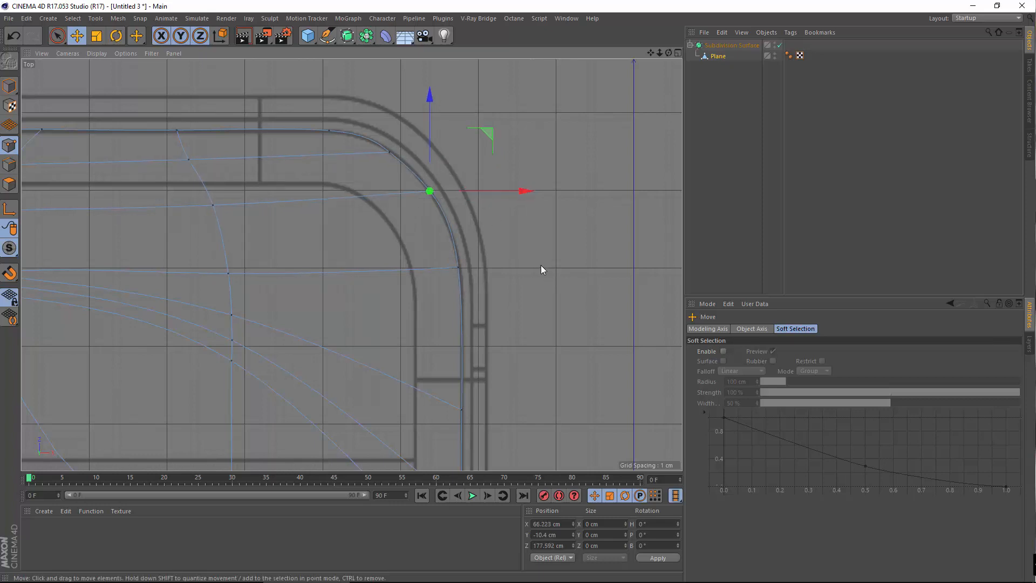
click(412, 170)
click(390, 154)
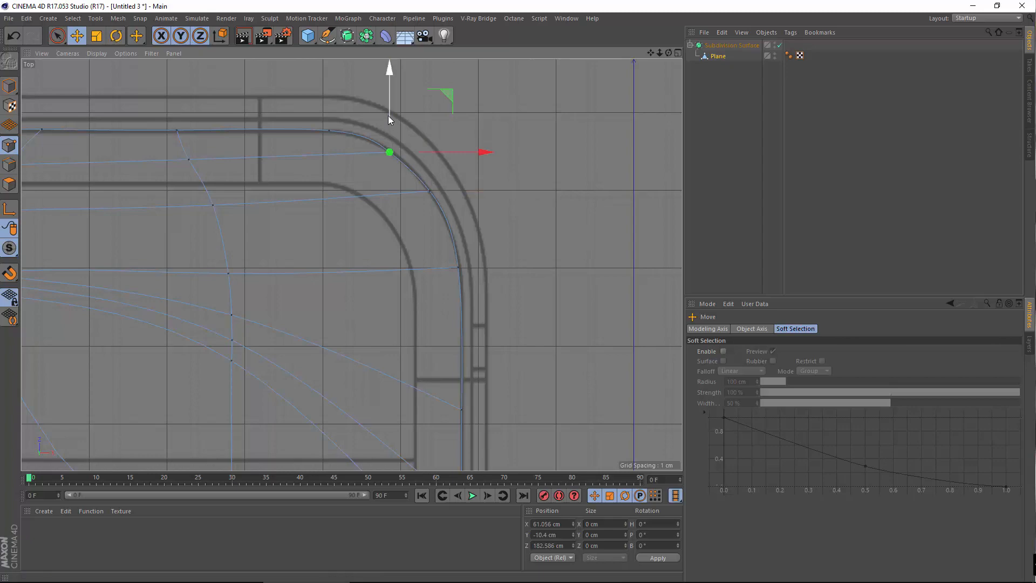
drag(387, 116, 387, 116)
click(500, 231)
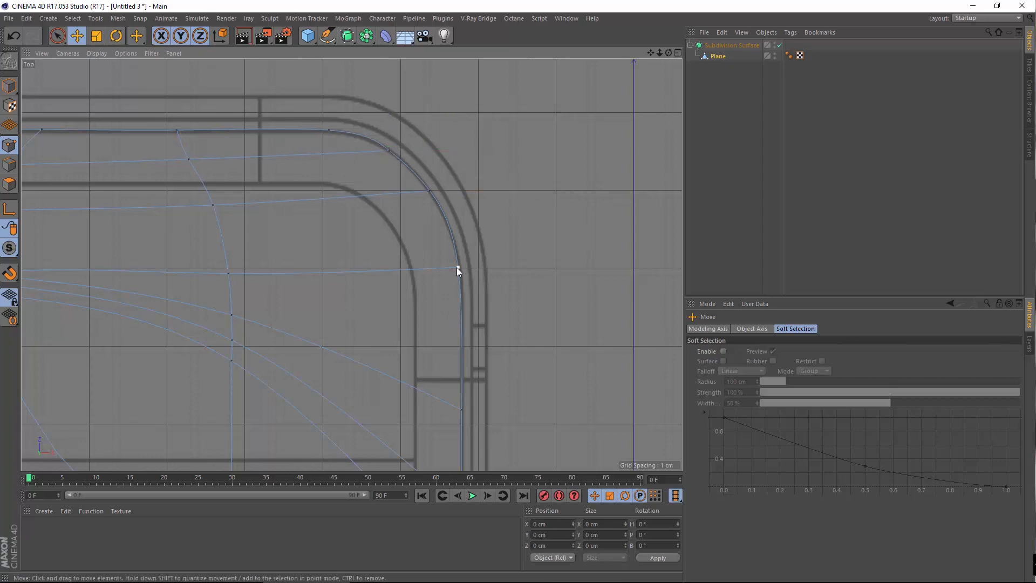
scroll(457, 267, down, 6)
scroll(419, 208, up, 4)
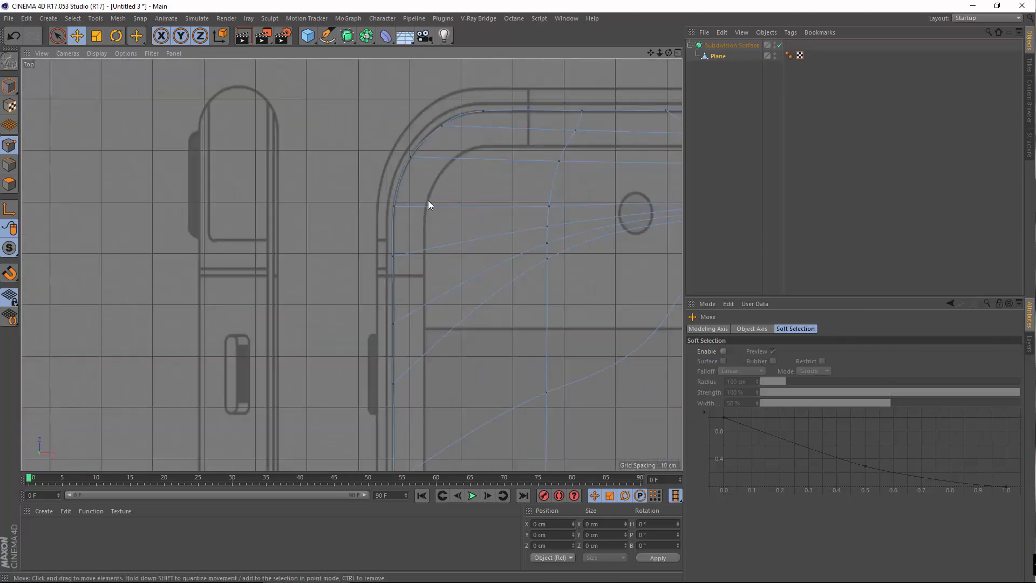
scroll(430, 204, down, 6)
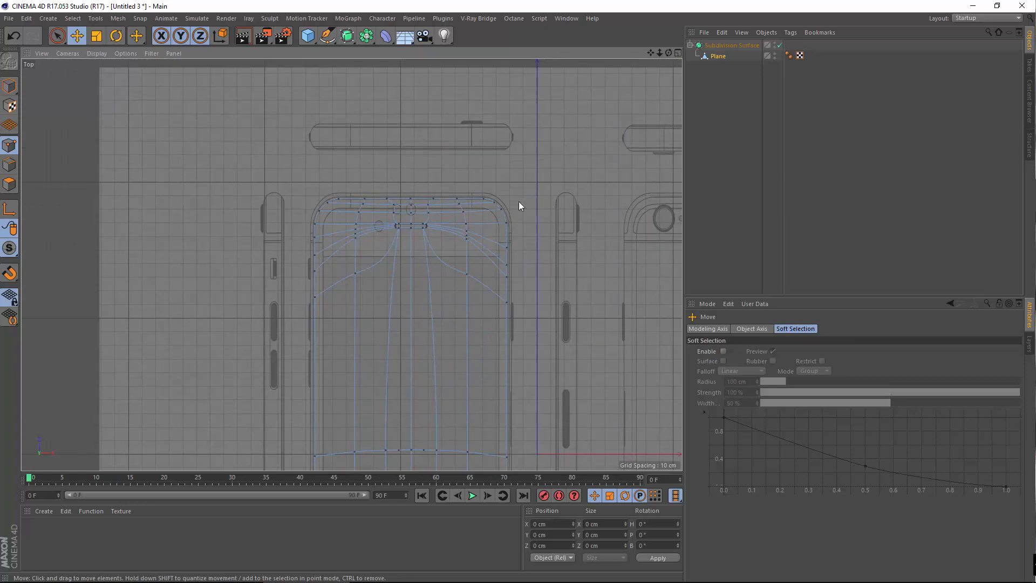
scroll(519, 205, up, 8)
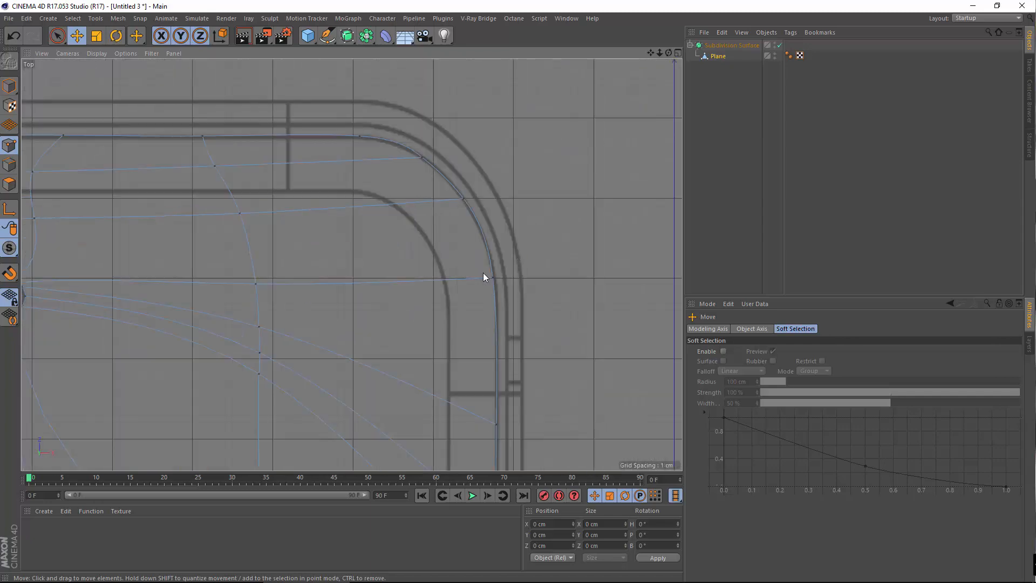
click(490, 277)
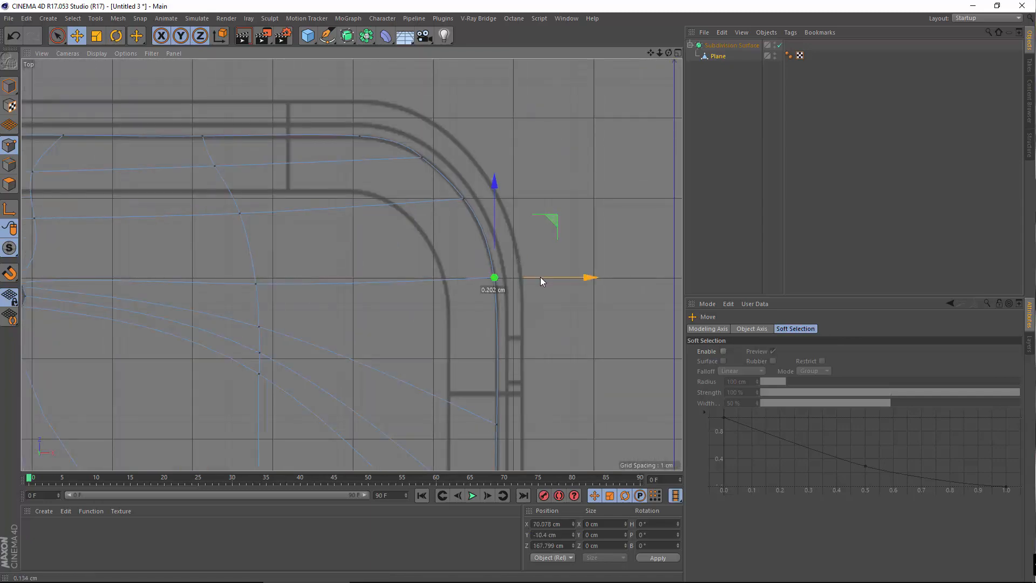
click(555, 211)
scroll(452, 254, down, 8)
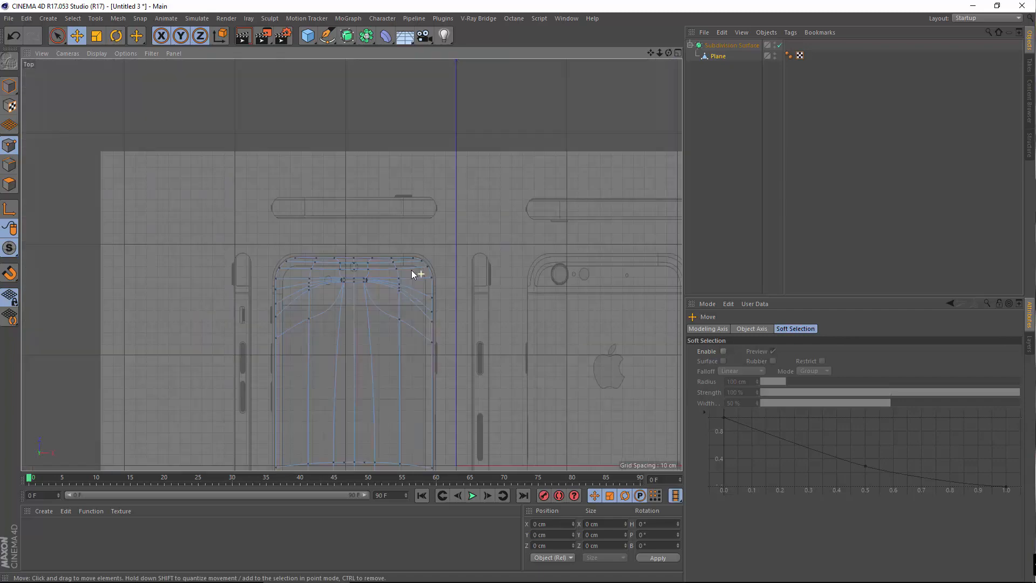
scroll(411, 270, down, 2)
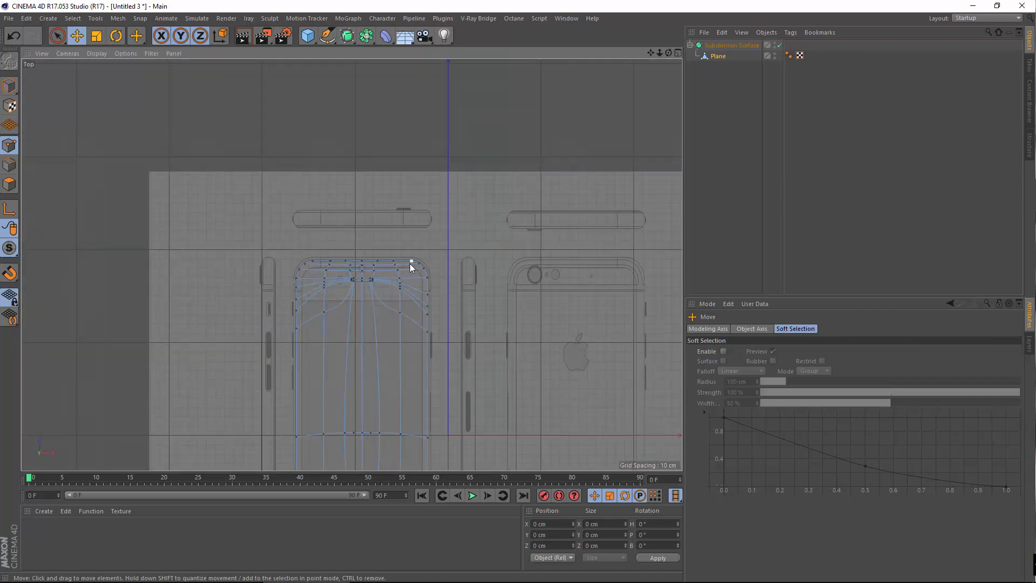
Zoom and pan the Top view down to the phone's bottom edge and home-button ring
scroll(403, 275, down, 6)
alt+middle_drag(406, 343, 448, 238)
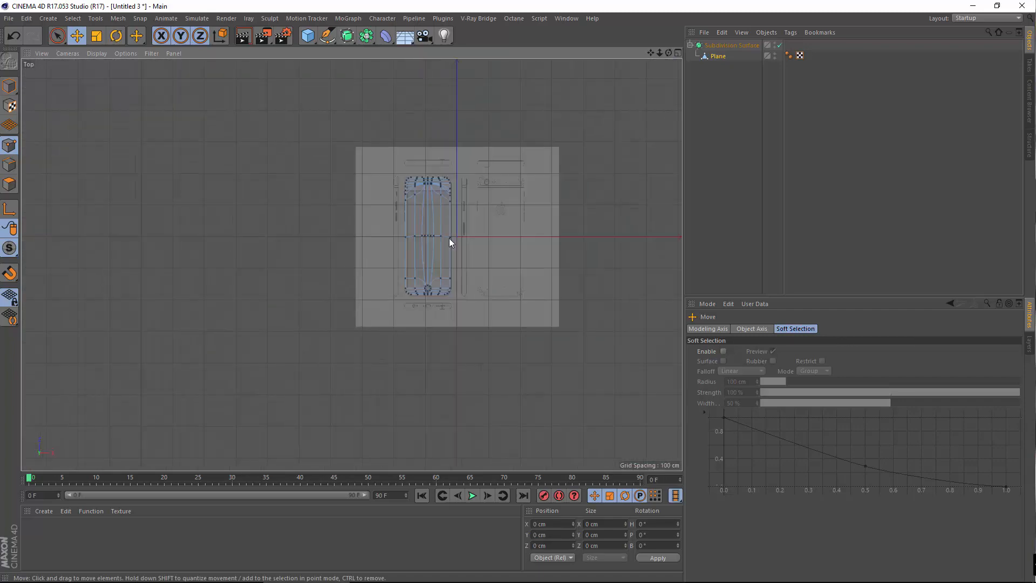
scroll(438, 326, up, 5)
scroll(449, 308, up, 9)
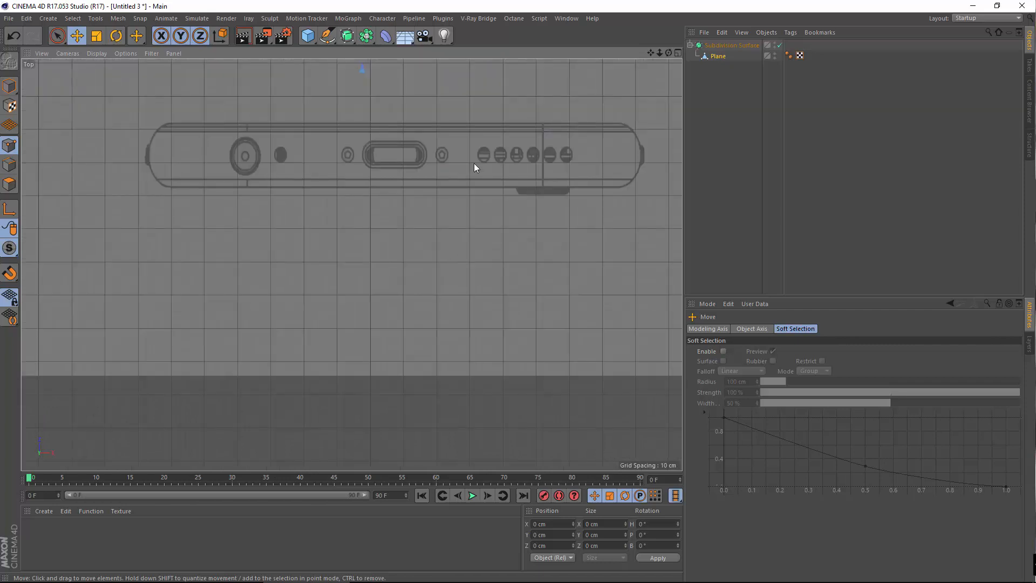
alt+middle_drag(470, 167, 381, 419)
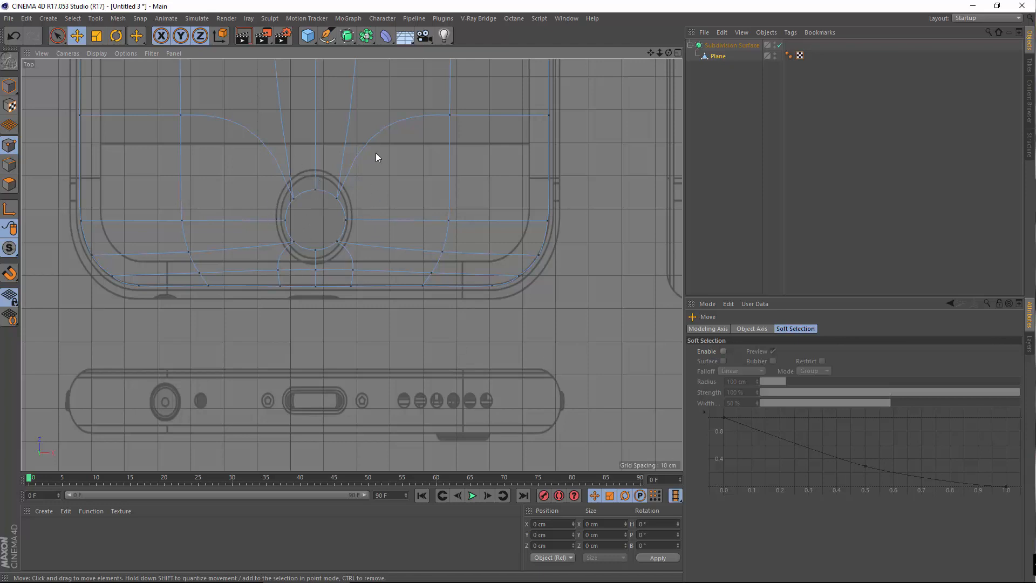
Zoom and pan the Top view to check the mesh's top-right corner, top edge and home-button area against the blueprint
scroll(468, 196, down, 8)
scroll(419, 280, up, 3)
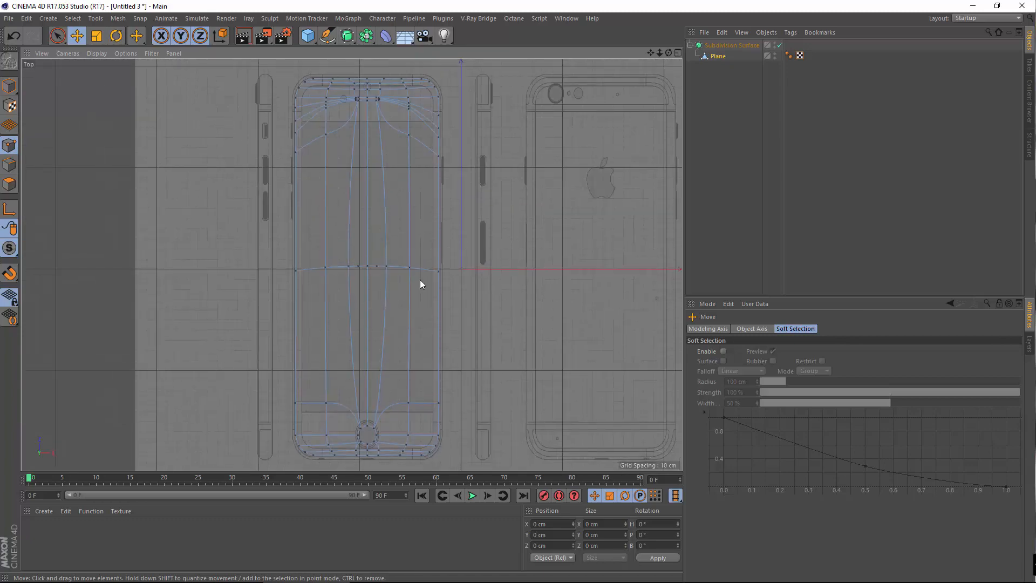
scroll(363, 121, up, 10)
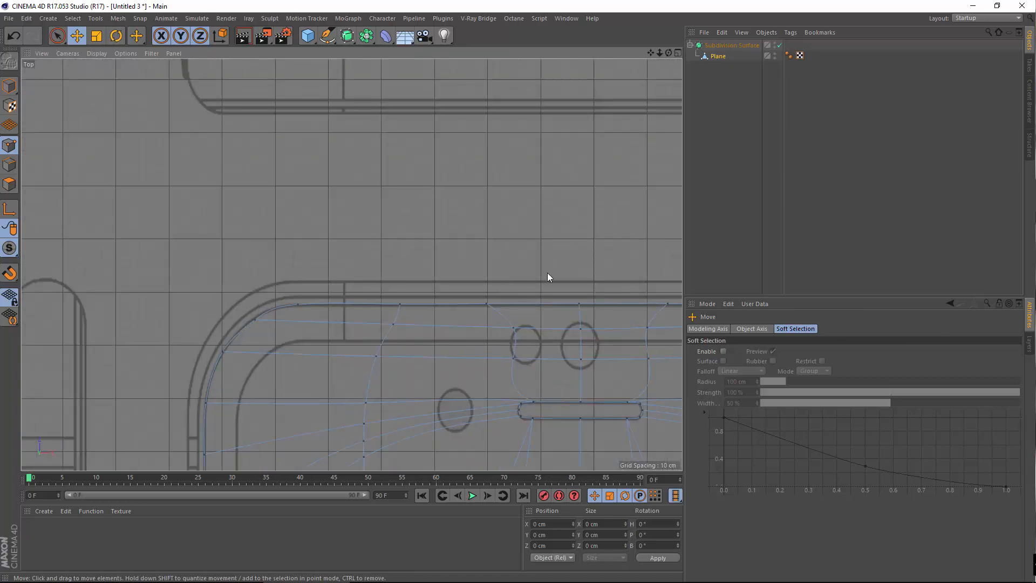
scroll(431, 250, up, 2)
alt+middle_drag(628, 245, 421, 233)
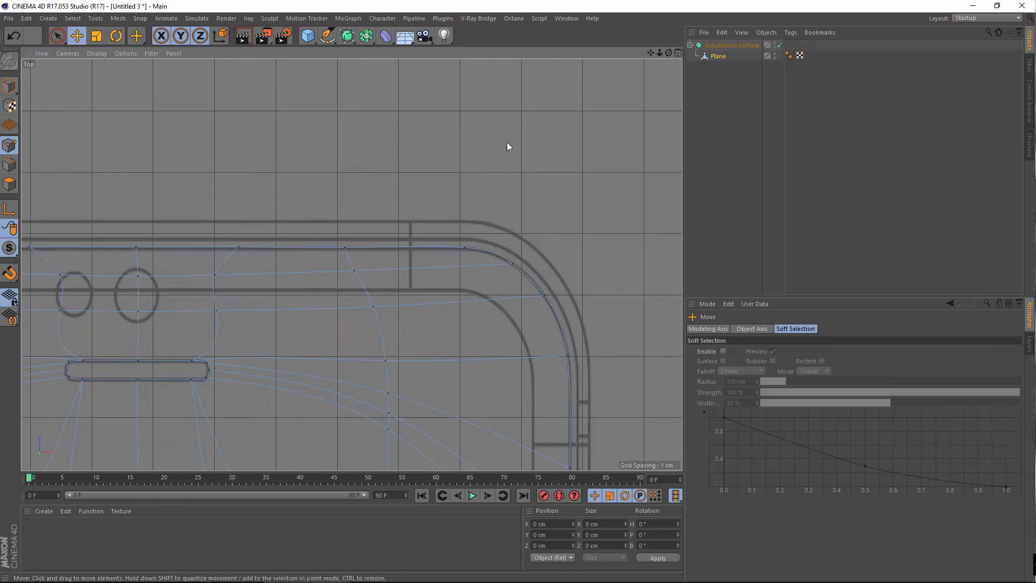
scroll(432, 194, down, 6)
scroll(464, 235, up, 2)
scroll(464, 240, down, 5)
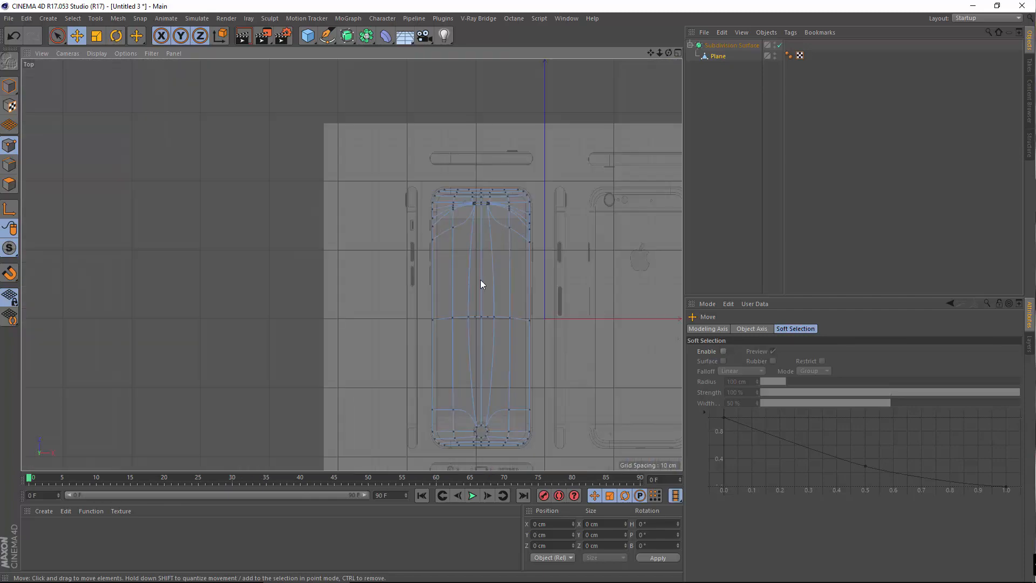
scroll(363, 296, up, 4)
alt+middle_drag(448, 342, 409, 217)
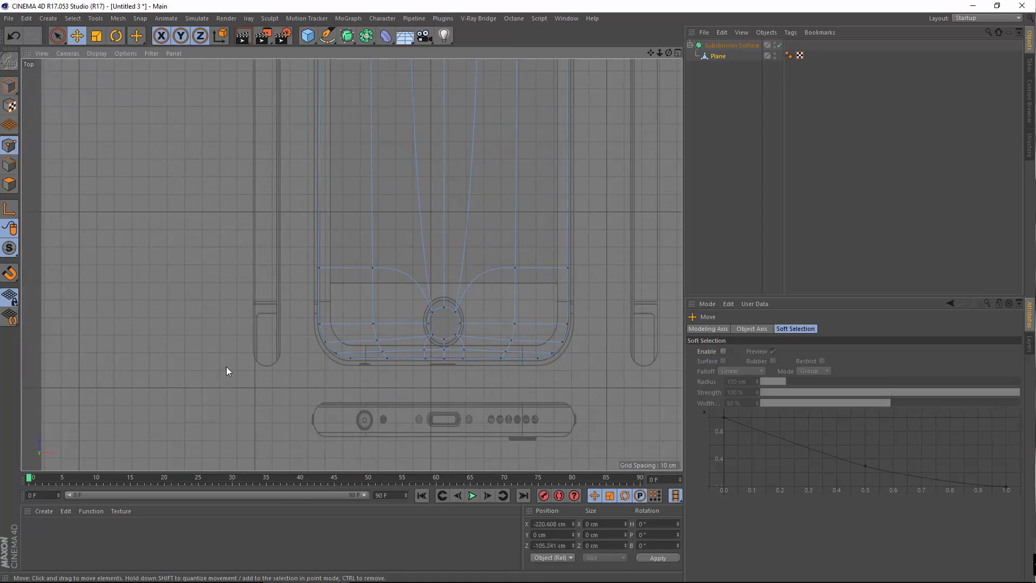
scroll(526, 193, down, 4)
alt+middle_drag(524, 189, 472, 366)
scroll(417, 224, up, 10)
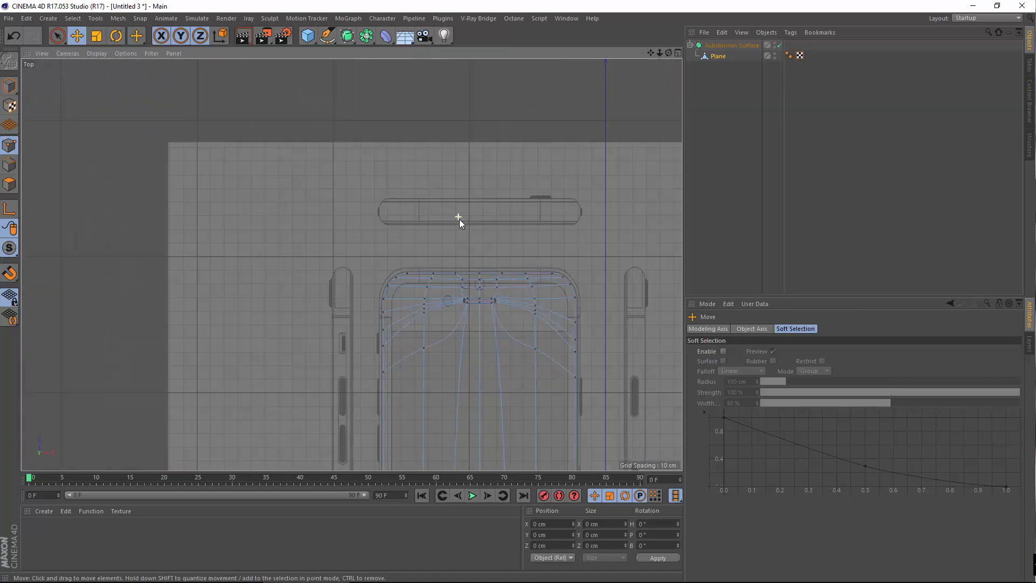
alt+middle_drag(452, 265, 460, 152)
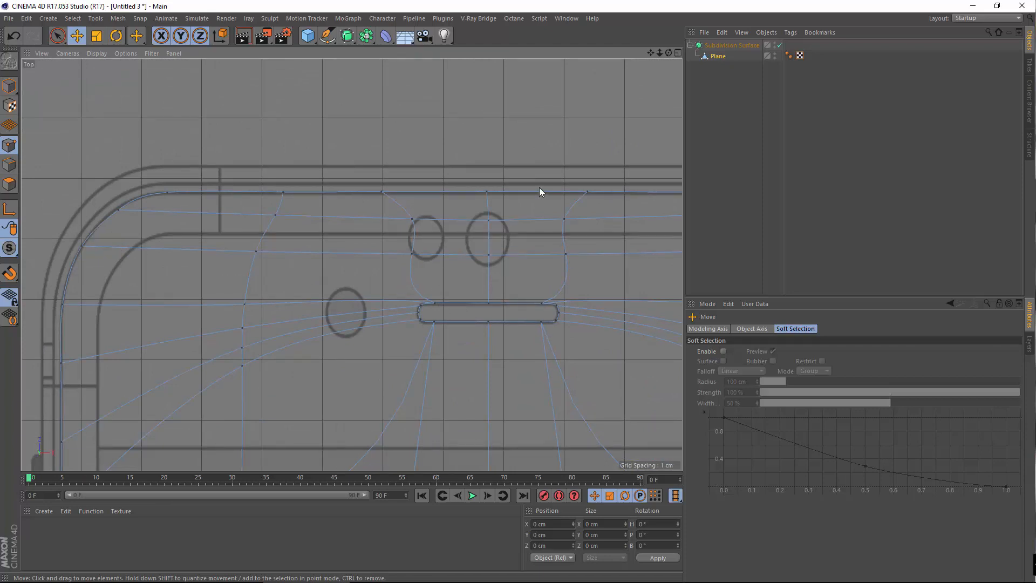
scroll(268, 220, down, 5)
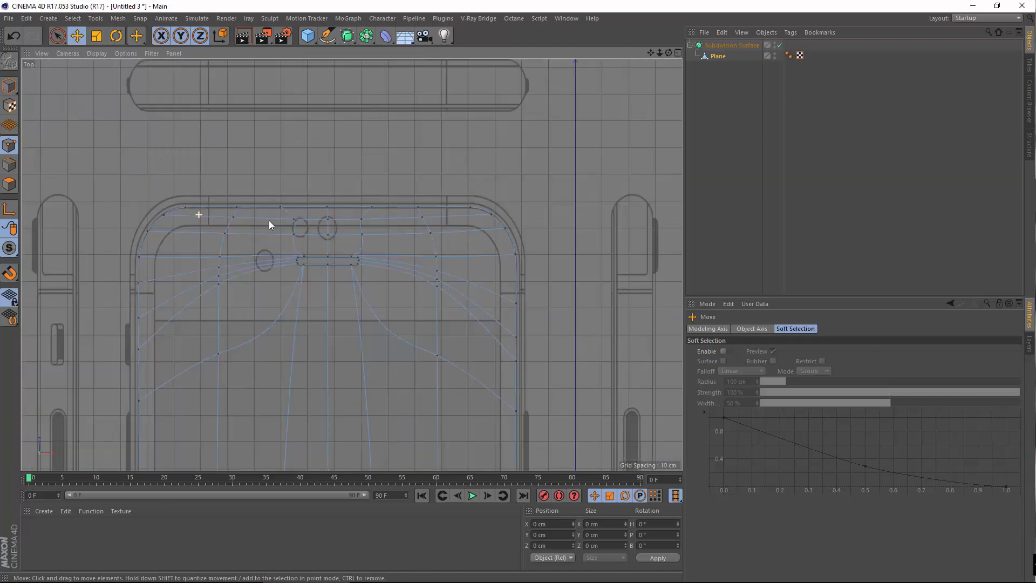
scroll(419, 244, up, 3)
scroll(296, 235, up, 3)
scroll(397, 242, up, 6)
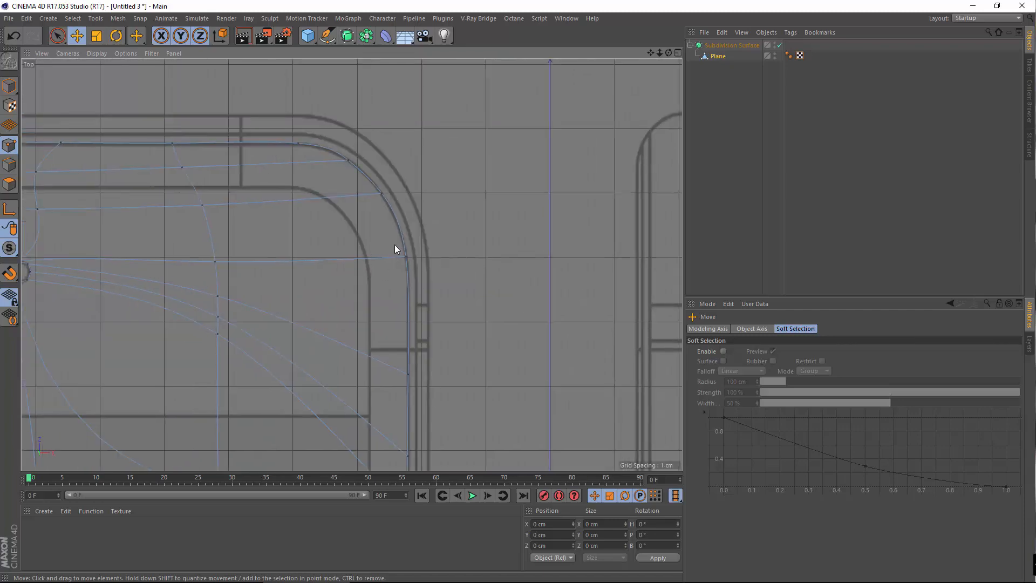
scroll(426, 278, down, 4)
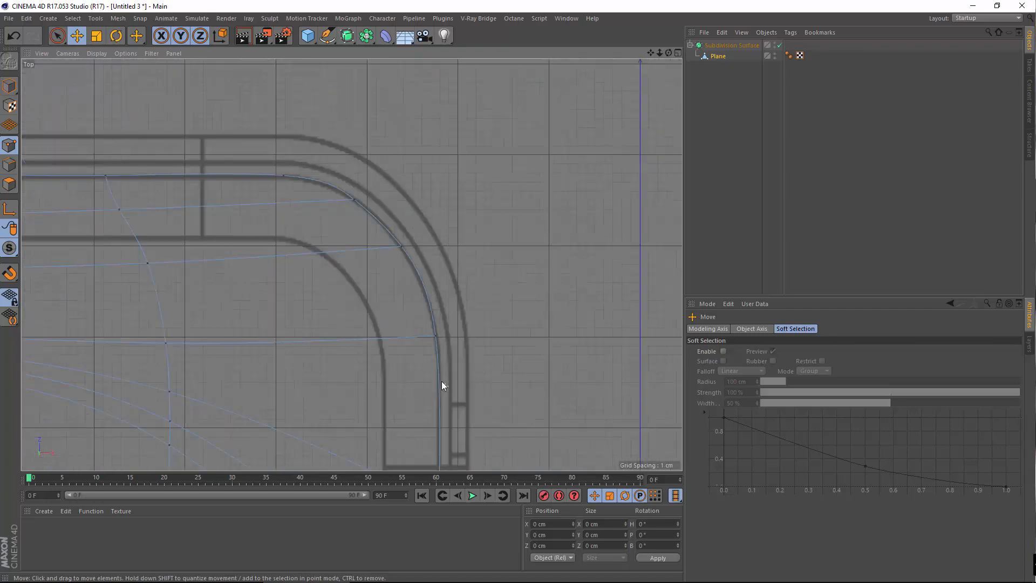
scroll(442, 386, up, 6)
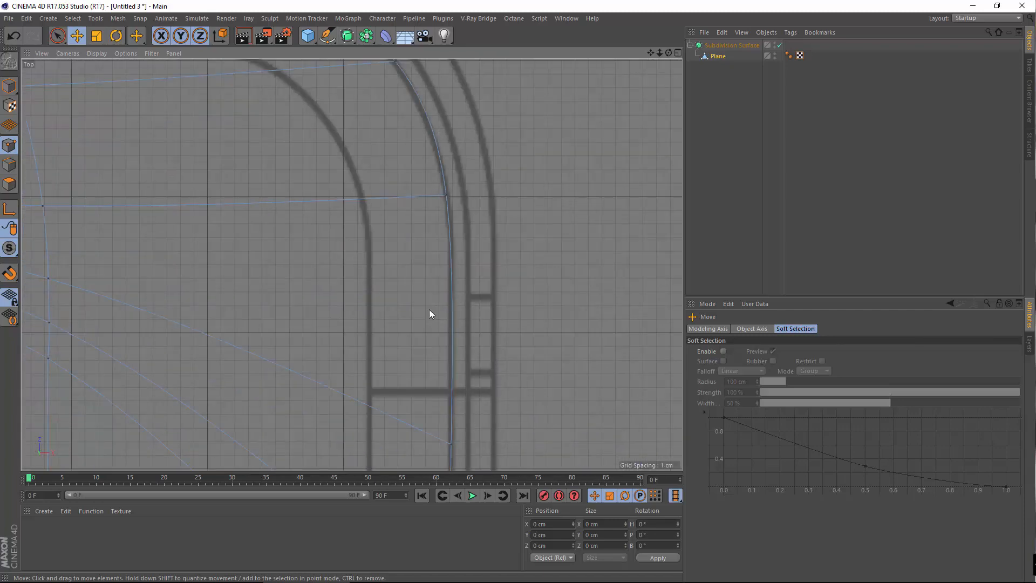
scroll(426, 330, down, 4)
scroll(429, 348, down, 5)
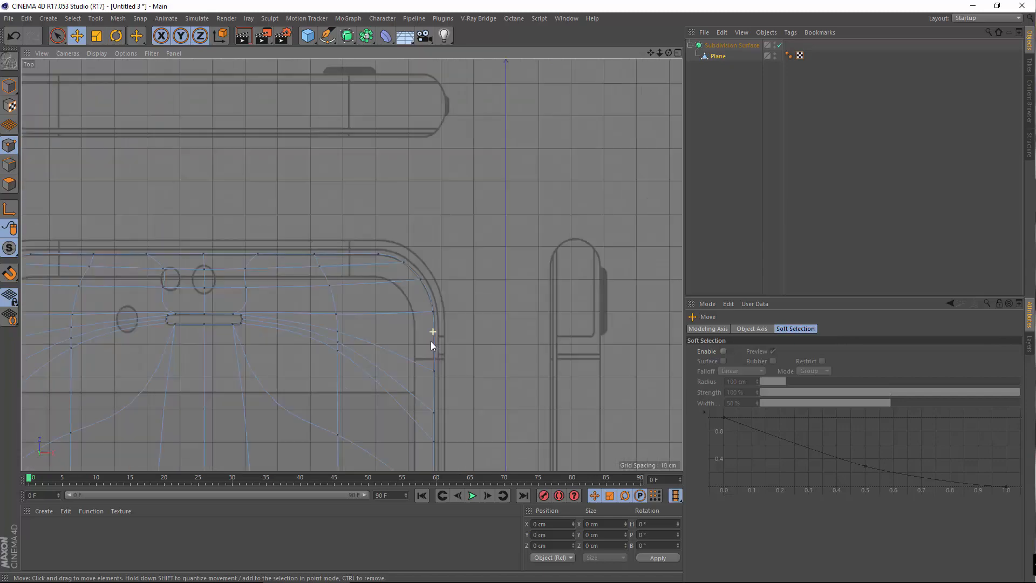
alt+middle_drag(338, 253, 341, 180)
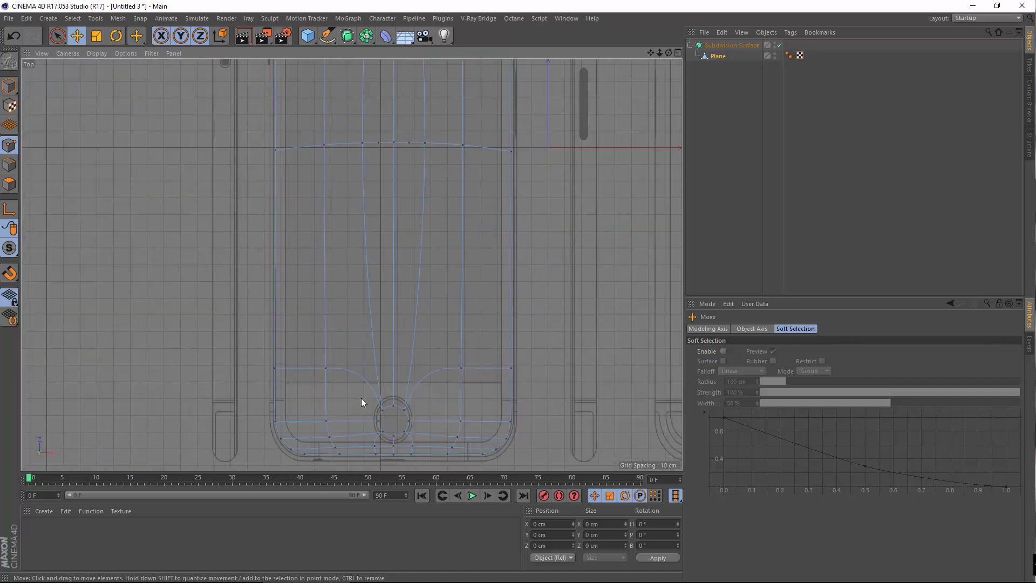
scroll(361, 397, down, 3)
scroll(386, 383, up, 4)
alt+middle_drag(362, 407, 390, 300)
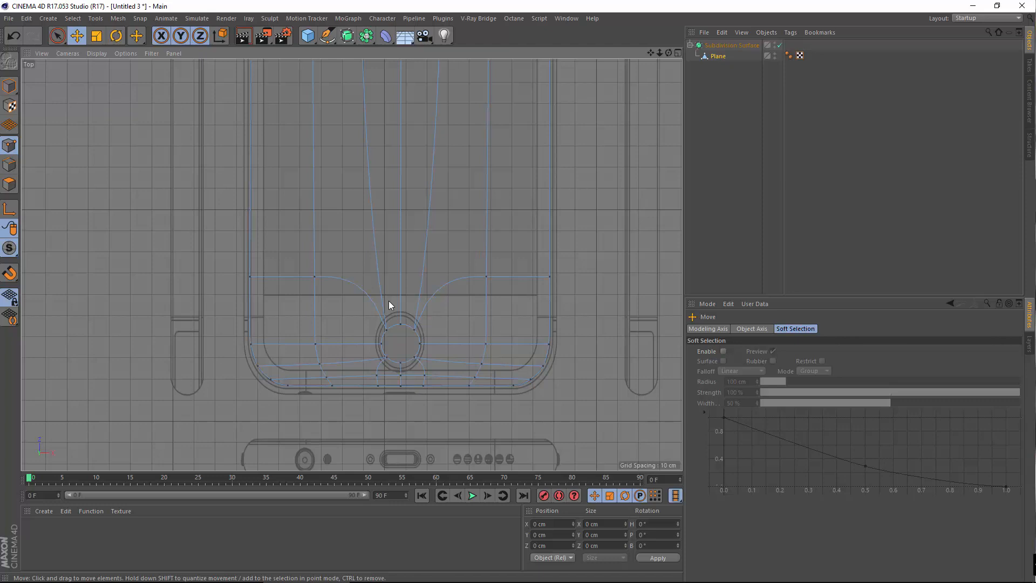
Review the lower half and top of the phone outline, then switch to the four-view layout
scroll(388, 306, down, 5)
scroll(383, 348, up, 2)
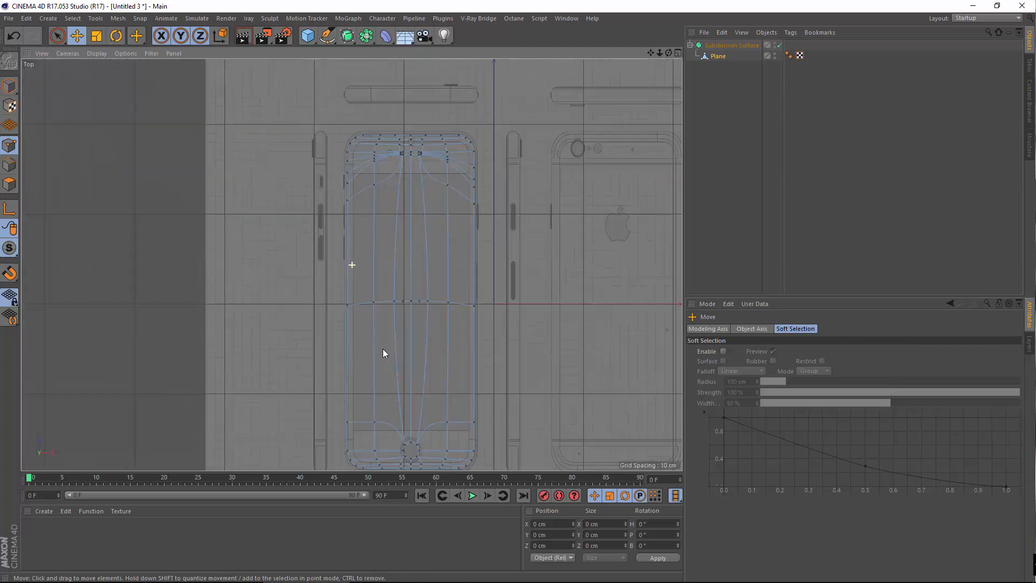
scroll(380, 204, up, 2)
scroll(380, 201, up, 5)
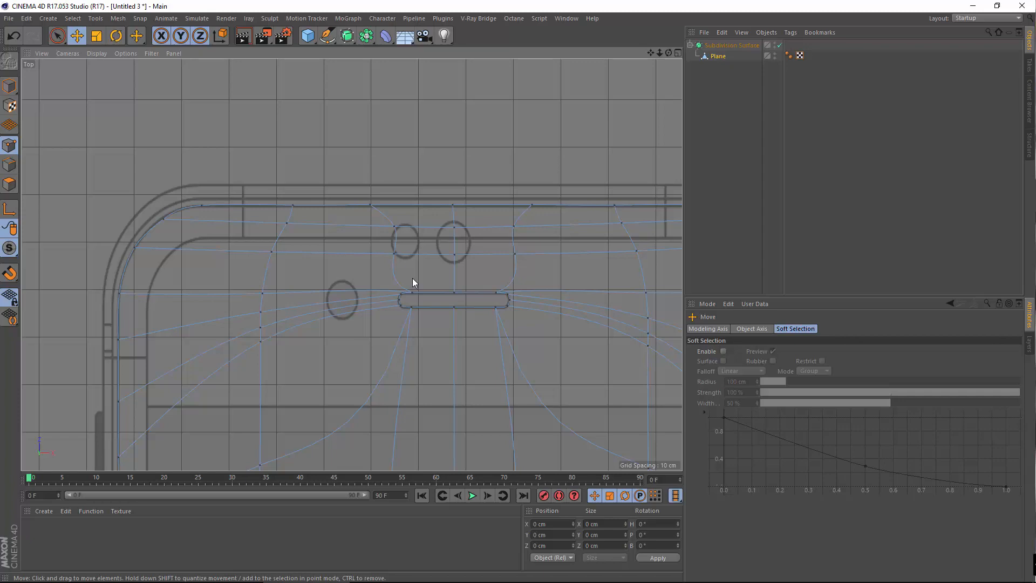
scroll(412, 278, down, 4)
alt+middle_drag(460, 367, 451, 248)
scroll(452, 248, down, 6)
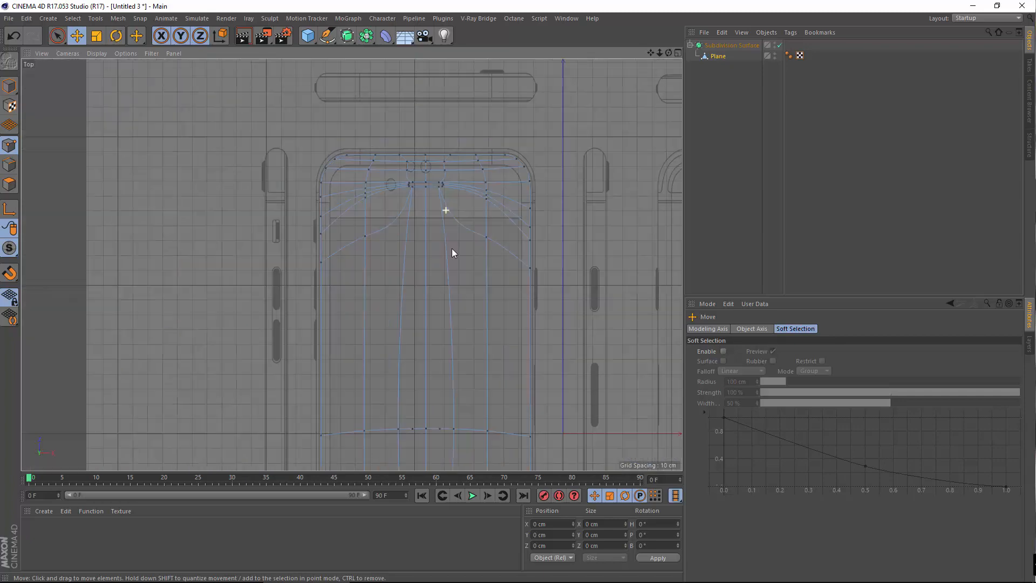
alt+middle_drag(422, 397, 423, 281)
scroll(452, 375, up, 1)
scroll(453, 376, up, 4)
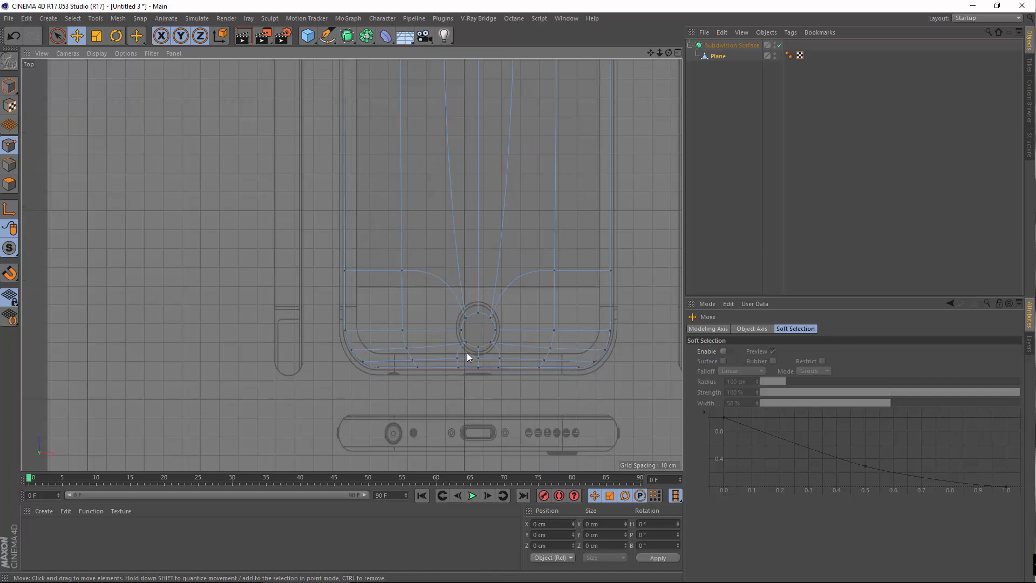
alt+middle_drag(468, 352, 484, 336)
scroll(484, 335, up, 5)
alt+middle_drag(580, 260, 415, 580)
scroll(585, 122, down, 8)
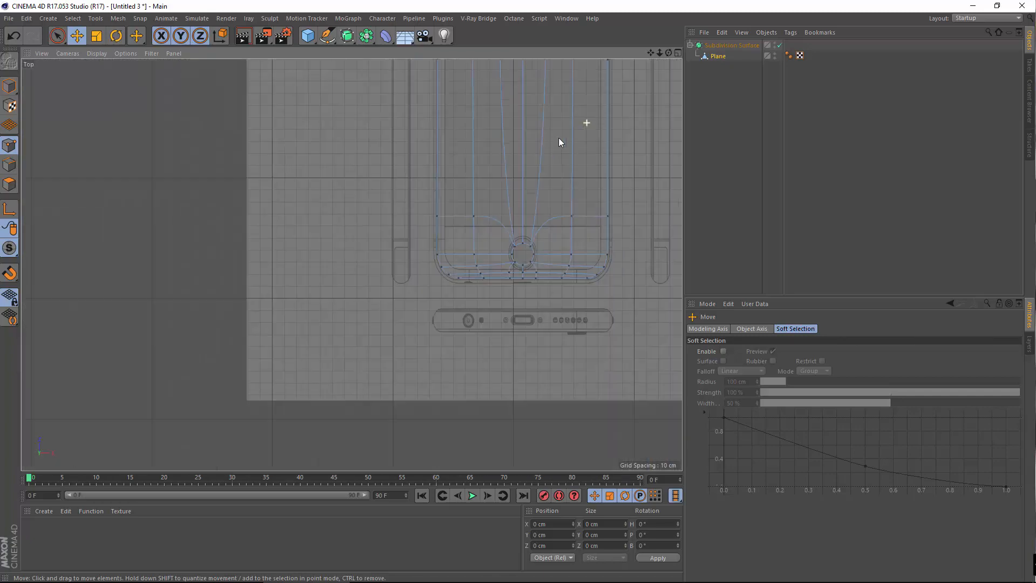
alt+middle_drag(431, 251, 309, 487)
scroll(348, 152, up, 5)
alt+middle_drag(352, 151, 287, 378)
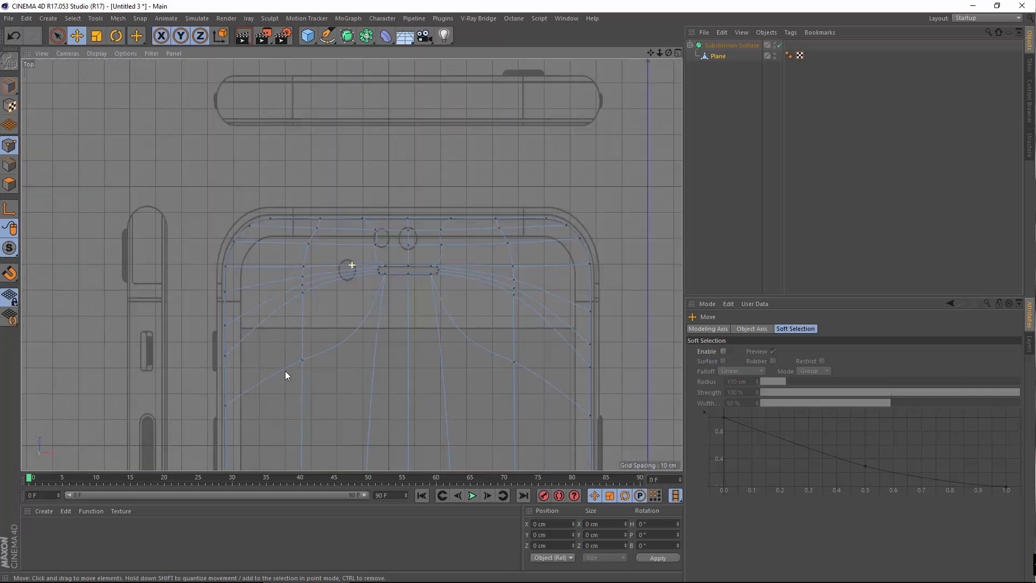
middle_click(334, 267)
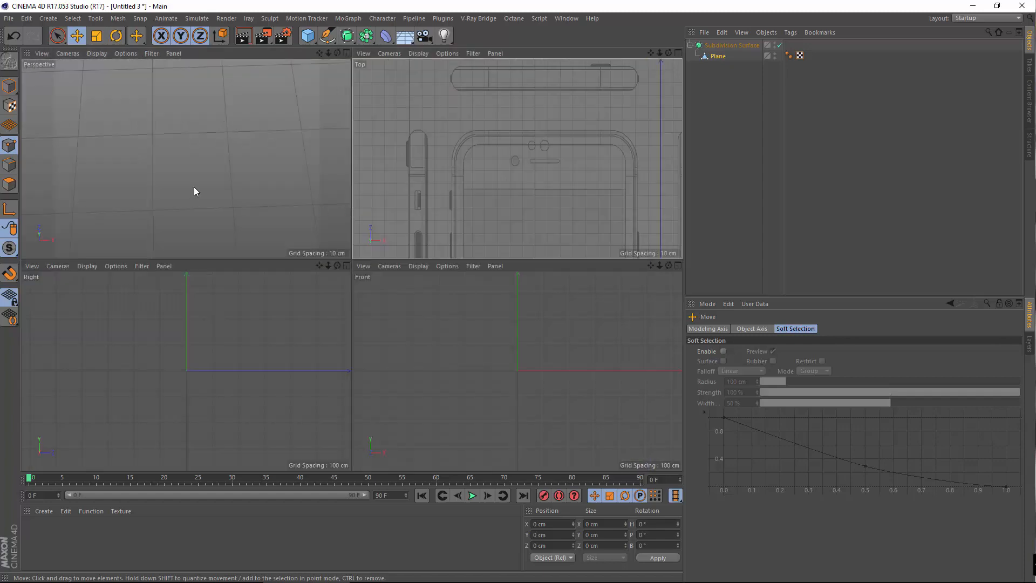
Maximize the Perspective view and orbit in close around the earpiece slot's rounded end
middle_click(194, 189)
scroll(362, 277, up, 3)
alt+drag(352, 264, 156, 286)
scroll(365, 297, up, 5)
alt+drag(365, 297, 374, 337)
scroll(348, 395, up, 3)
alt+drag(347, 394, 307, 352)
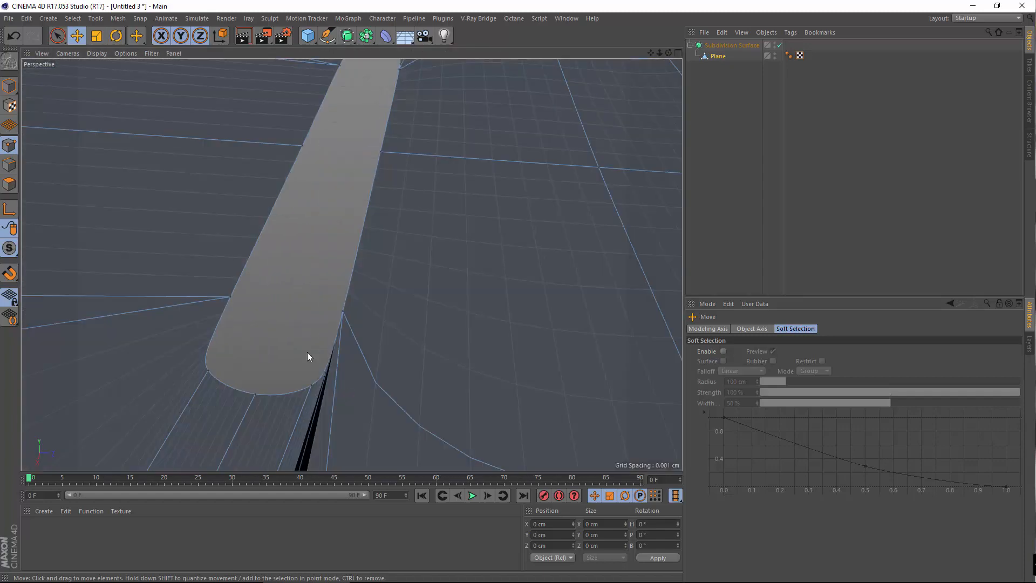
alt+middle_drag(306, 352, 306, 251)
alt+drag(312, 258, 467, 290)
alt+drag(351, 264, 557, 247)
alt+right_drag(548, 232, 134, 261)
alt+middle_drag(134, 261, 568, 204)
alt+right_drag(522, 234, 622, 224)
alt+middle_drag(620, 223, 285, 248)
mouse_move(284, 248)
alt+right_down()
mouse_move(357, 235)
mouse_move(291, 244)
alt+right_up()
alt+drag(393, 264, 441, 219)
Render the view to check the slot's shading, re-rendering it from a second angle
click(242, 36)
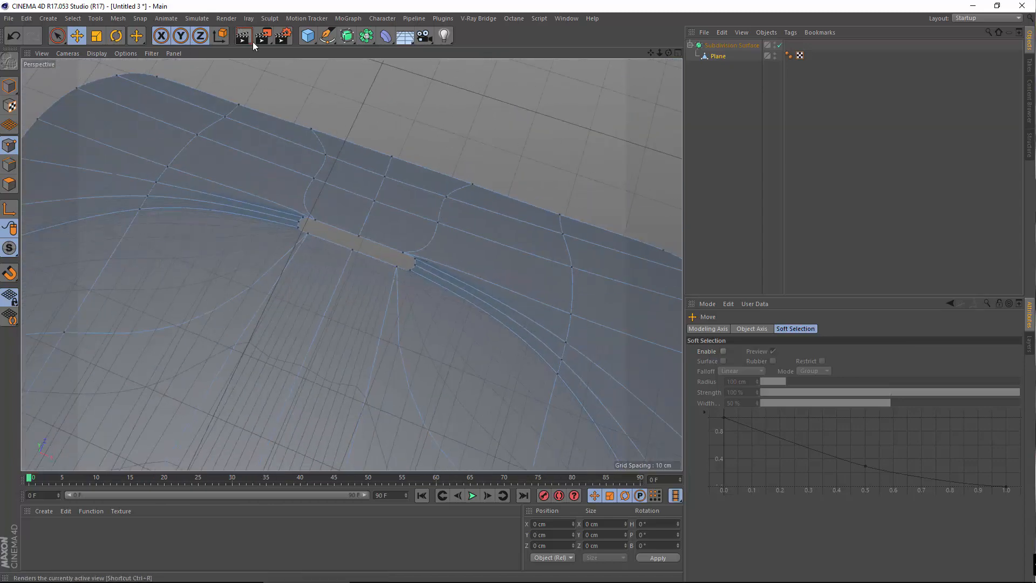
alt+drag(426, 303, 329, 167)
click(242, 36)
scroll(417, 263, up, 3)
alt+drag(418, 262, 456, 16)
click(513, 19)
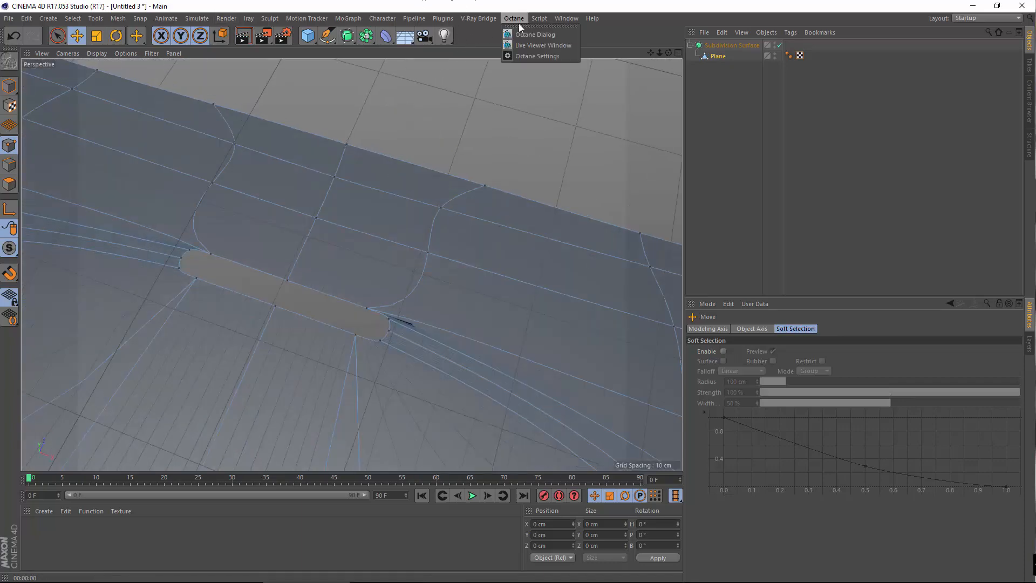
click(559, 57)
click(228, 253)
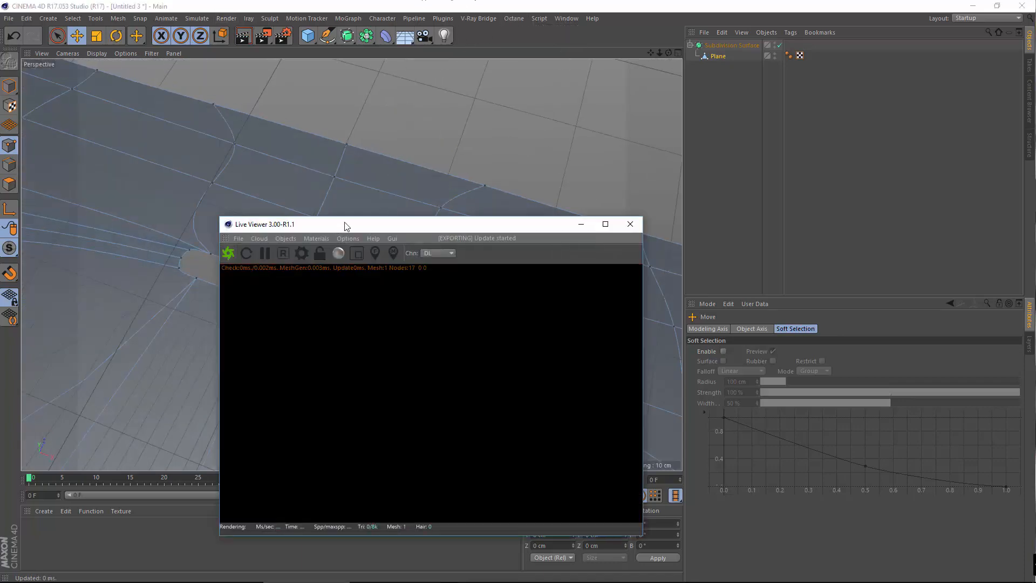
drag(342, 224, 402, 134)
alt+drag(222, 287, 203, 286)
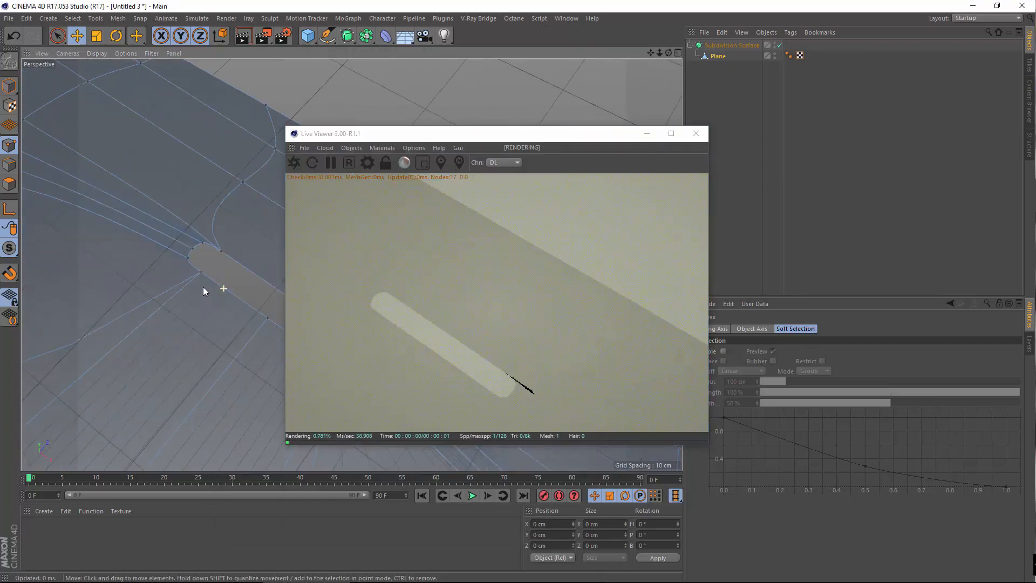
alt+middle_drag(203, 287, 127, 277)
alt+right_drag(130, 276, 266, 289)
alt+drag(246, 294, 217, 276)
click(696, 134)
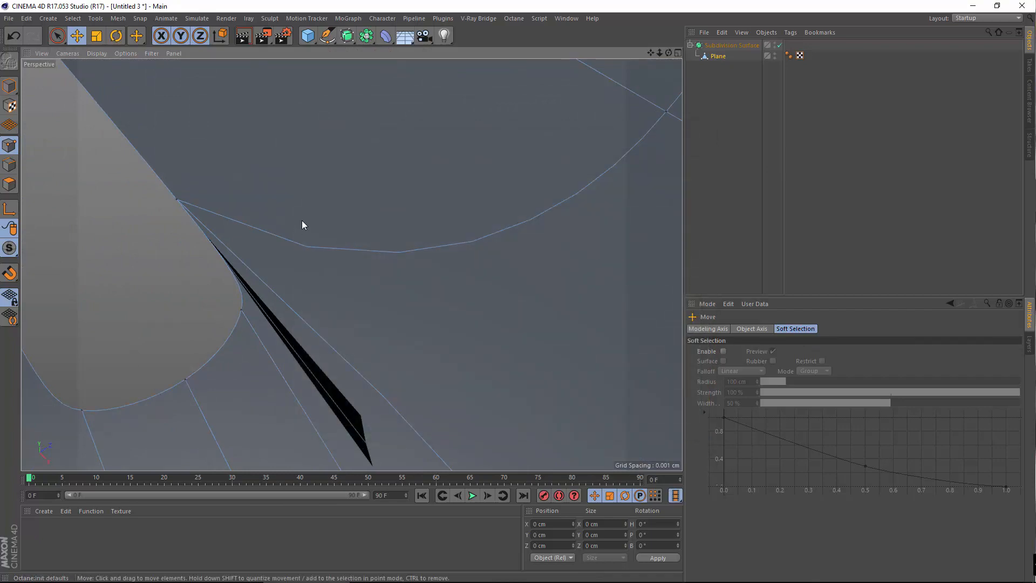
In the full-size Top view, select the slot's rounded-corner point and drag it lower on Z
middle_click(306, 218)
middle_click(585, 156)
alt+right_drag(375, 273, 533, 263)
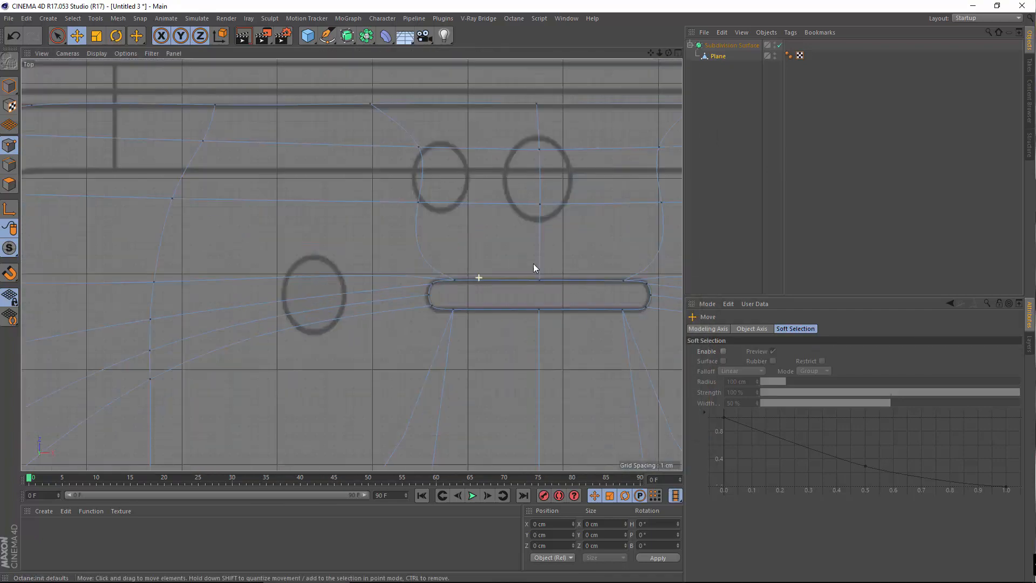
alt+middle_drag(533, 263, 447, 259)
alt+right_drag(225, 238, 289, 234)
alt+middle_drag(664, 289, 399, 264)
alt+right_drag(373, 277, 460, 267)
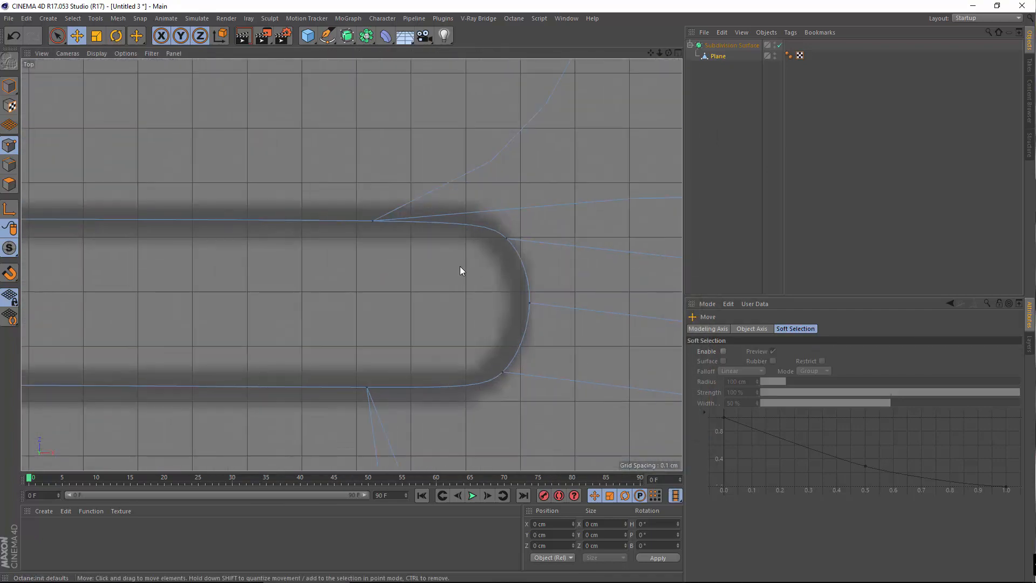
click(509, 240)
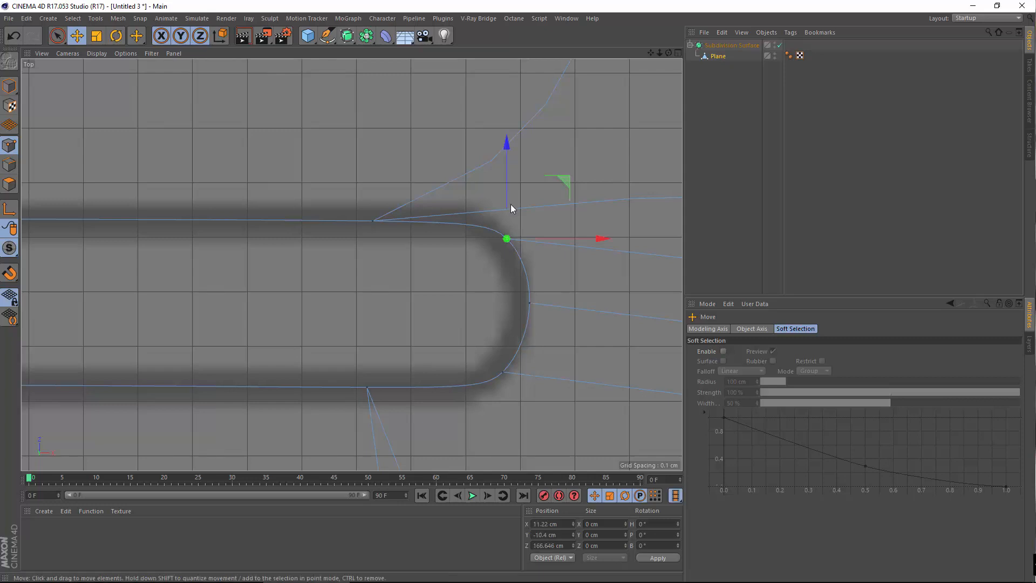
drag(505, 192, 349, 255)
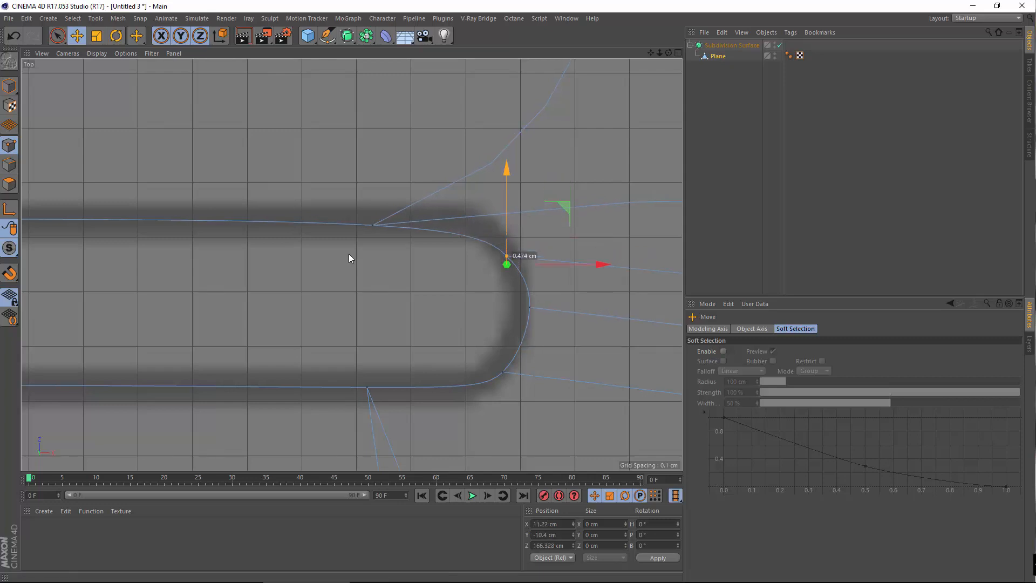
Check the moved point in the Perspective view and undo the move
middle_click(349, 255)
middle_click(246, 233)
alt+right_drag(259, 254, 257, 323)
alt+drag(259, 323, 344, 346)
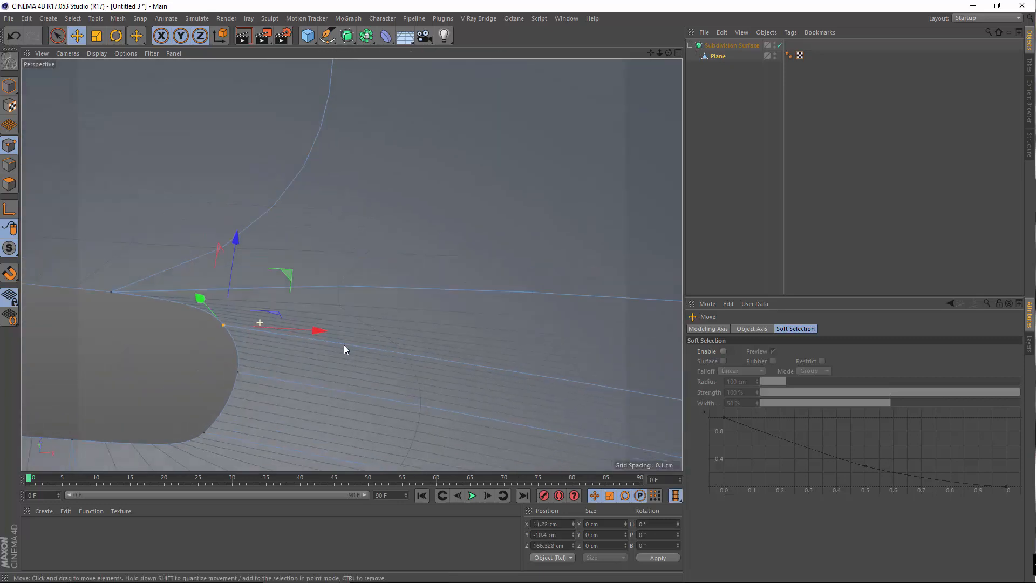
click(13, 36)
Lower the slot-end point just a tiny amount on Z and inspect the result
alt+right_drag(259, 266, 263, 305)
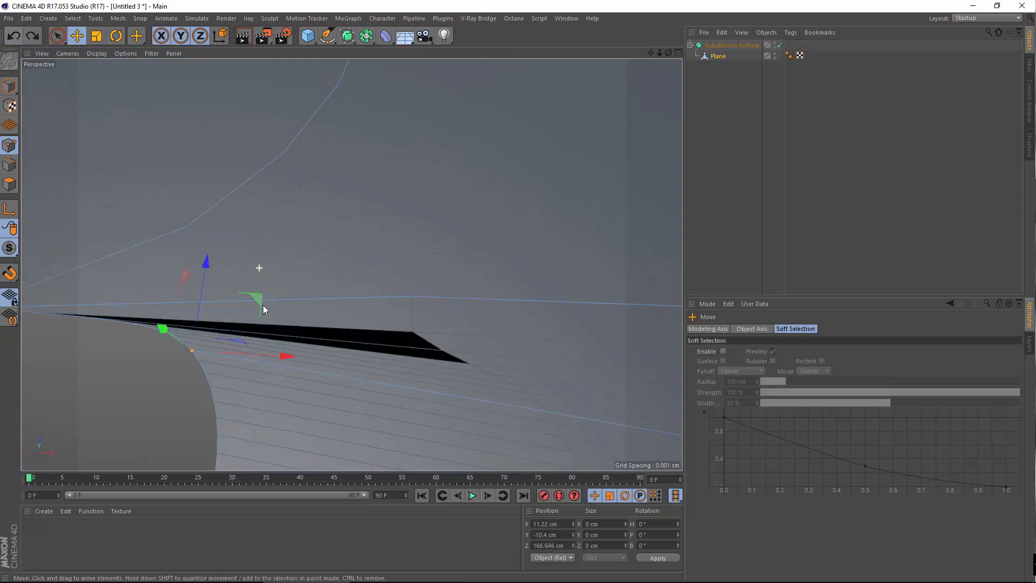
alt+drag(230, 320, 140, 342)
drag(245, 280, 242, 286)
alt+right_drag(180, 264, 155, 320)
alt+drag(153, 324, 249, 302)
alt+middle_drag(254, 275, 440, 323)
alt+drag(329, 324, 469, 237)
Select the point at the slot's right end in the Top view
middle_click(528, 253)
middle_click(528, 254)
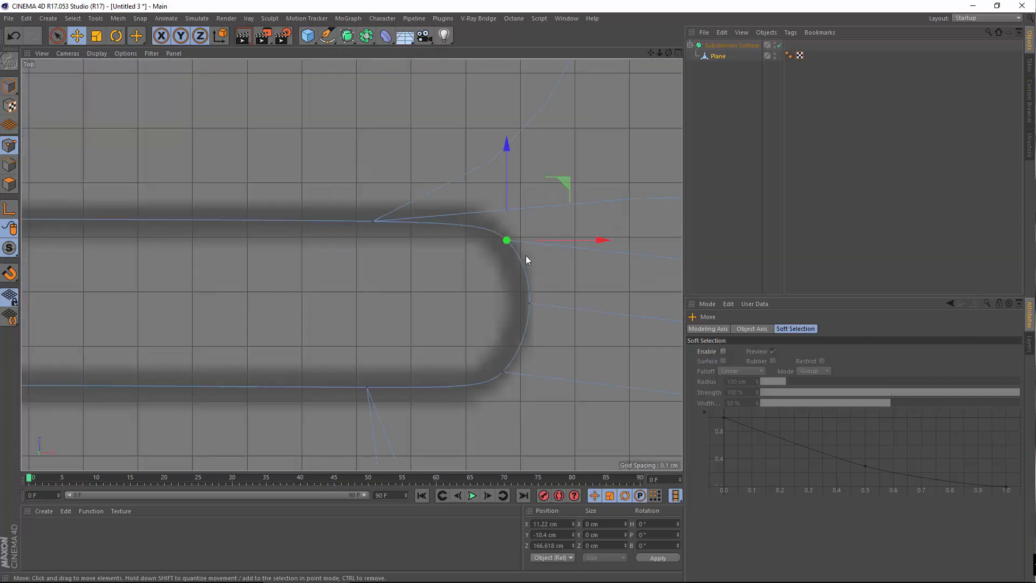
alt+right_drag(484, 271, 547, 330)
click(547, 318)
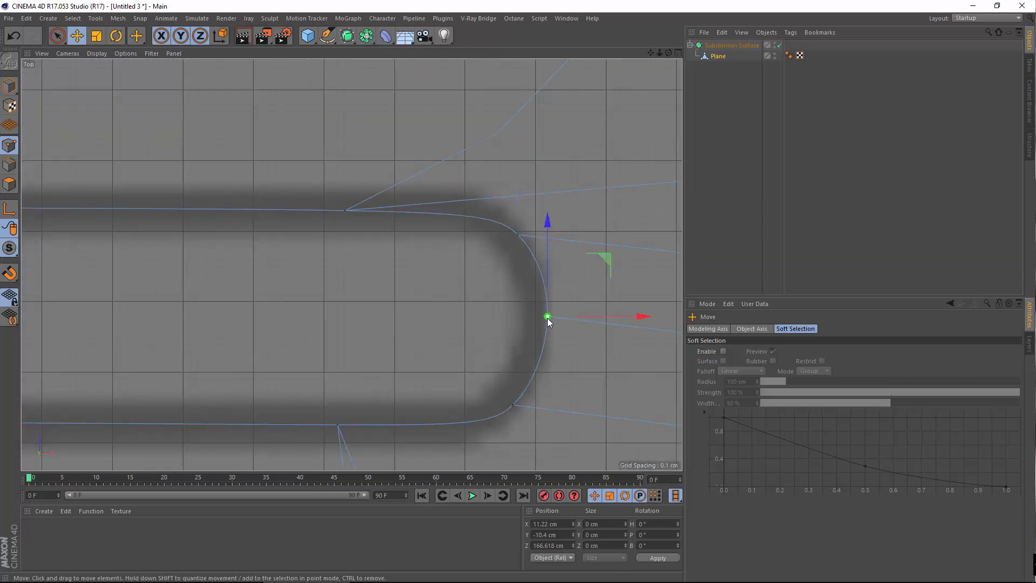
alt+right_drag(394, 329, 271, 321)
alt+middle_drag(395, 299, 592, 280)
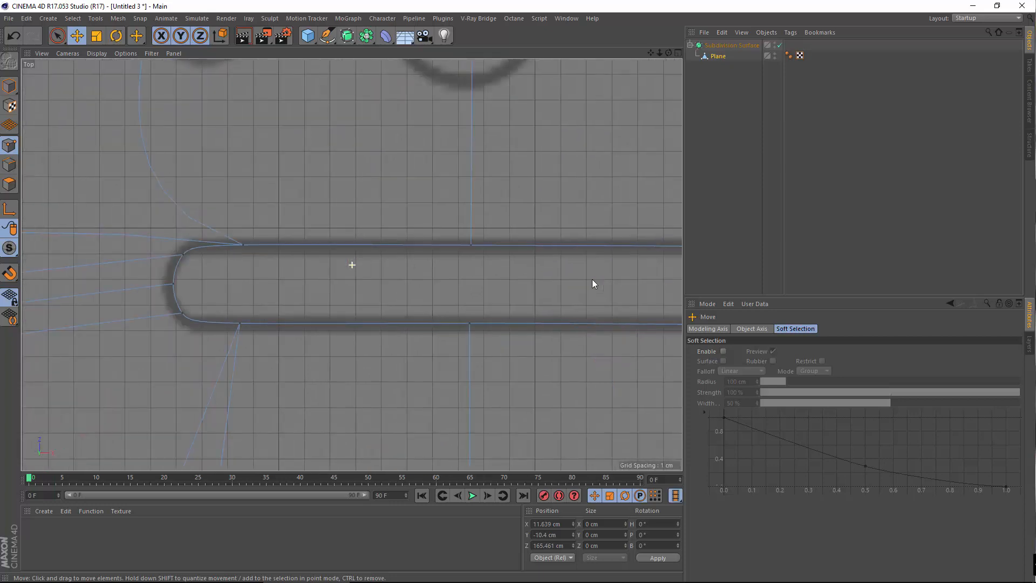
click(72, 18)
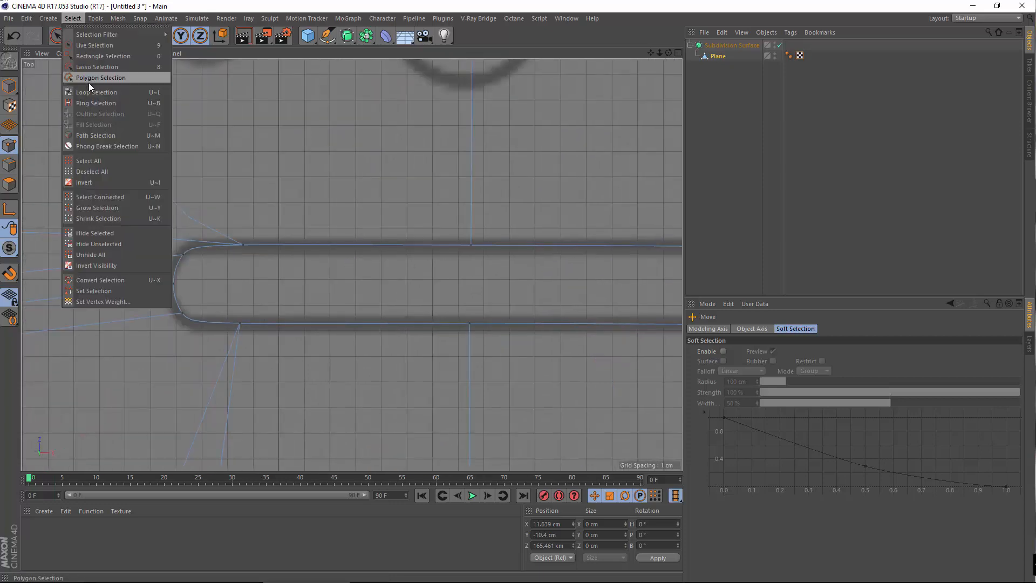
Loop-select the slot's boundary edge loop and move it along X to -0.165 cm
click(84, 93)
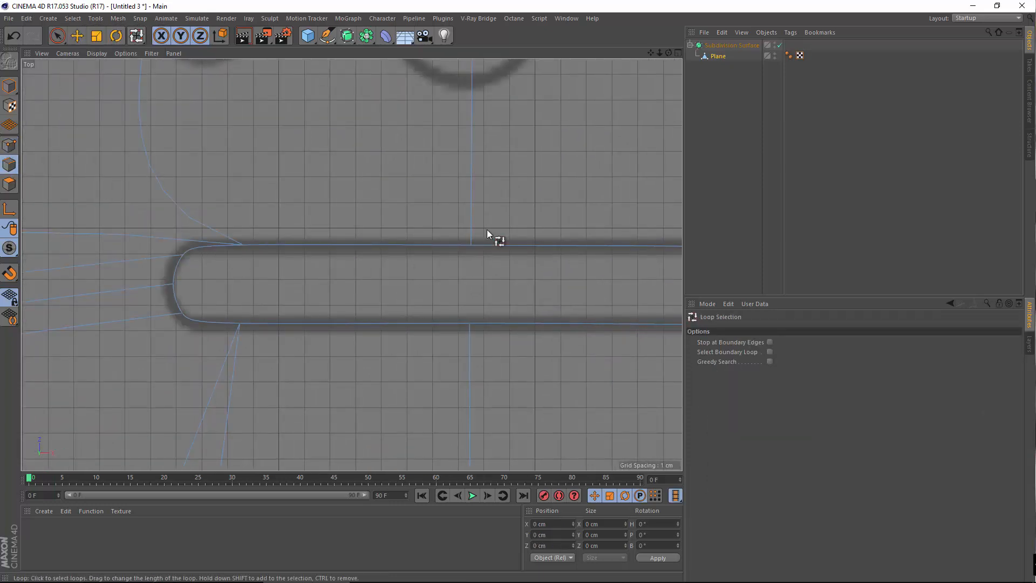
click(770, 351)
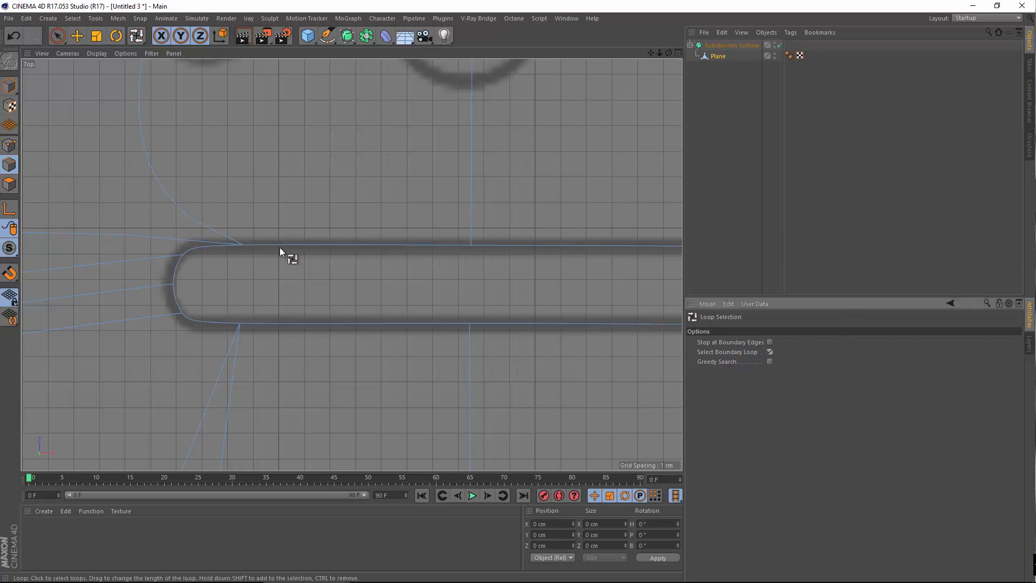
click(285, 240)
scroll(253, 264, down, 5)
alt+middle_drag(270, 257, 212, 292)
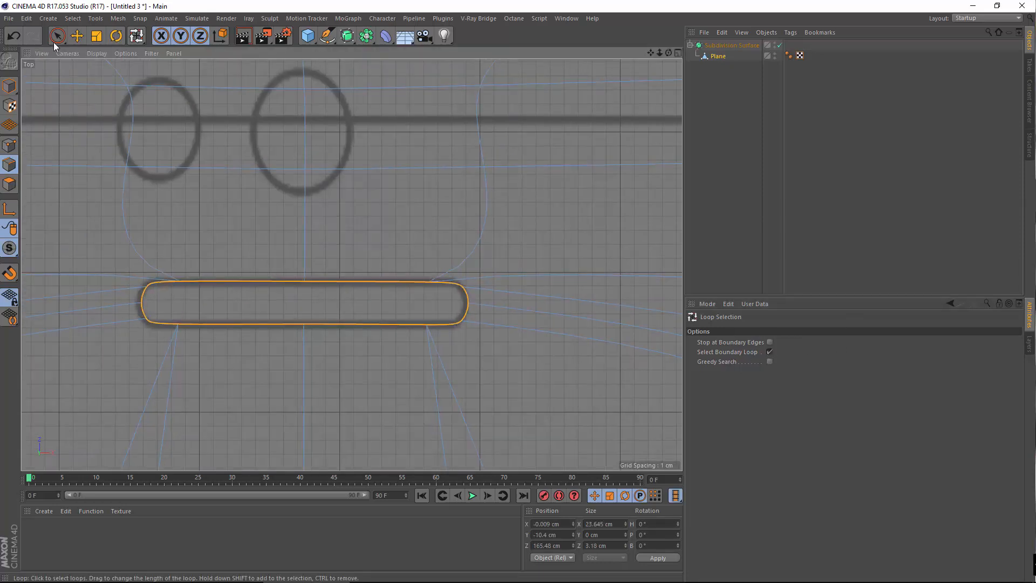
click(77, 37)
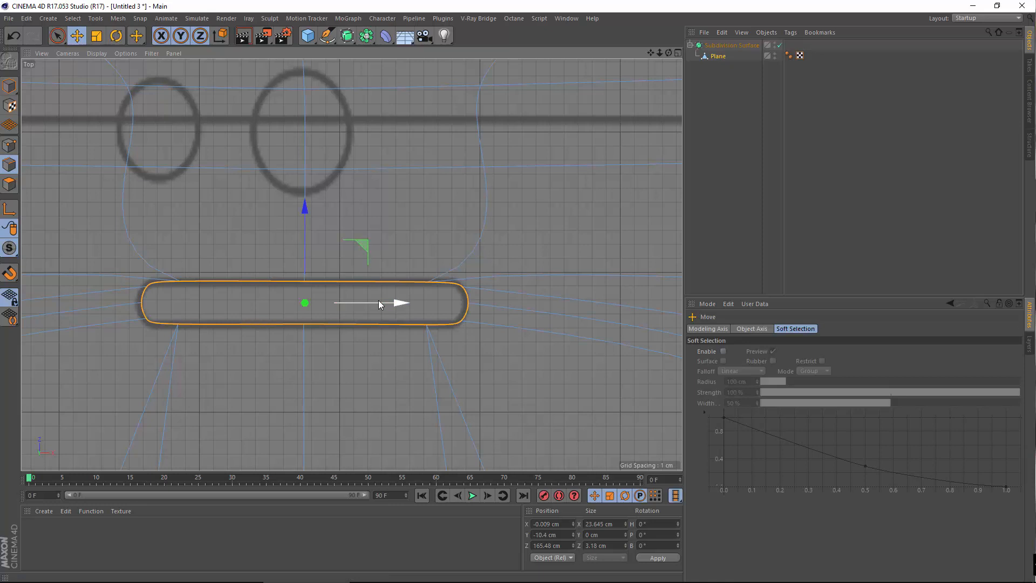
drag(377, 300, 376, 303)
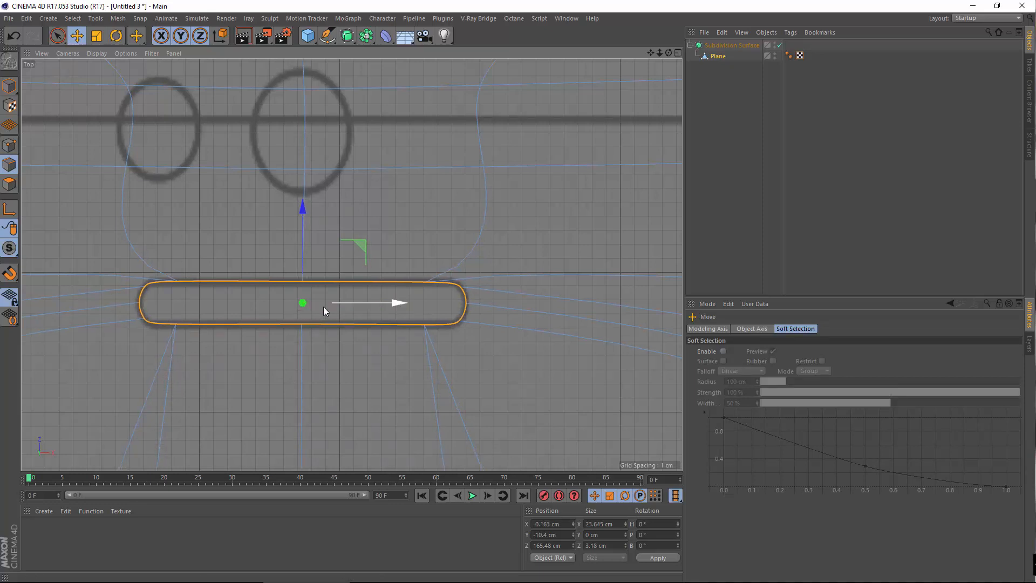
Deselect the outline, review the slot in the full-size Perspective view, and open the Octane Live Viewer
click(278, 304)
middle_click(278, 260)
middle_click(271, 239)
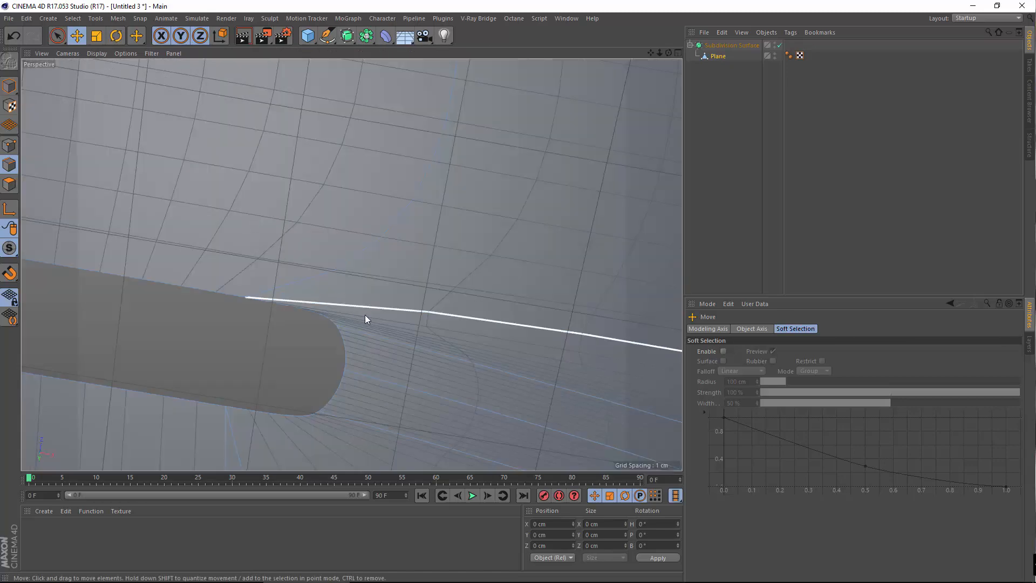
scroll(365, 319, up, 6)
scroll(352, 238, down, 5)
alt+drag(244, 313, 350, 259)
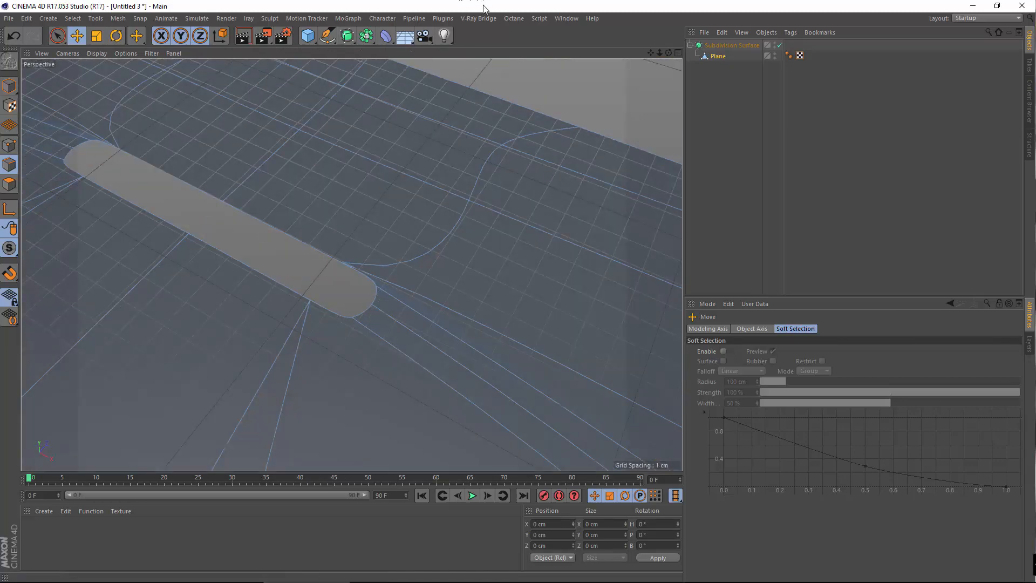
click(510, 18)
click(536, 52)
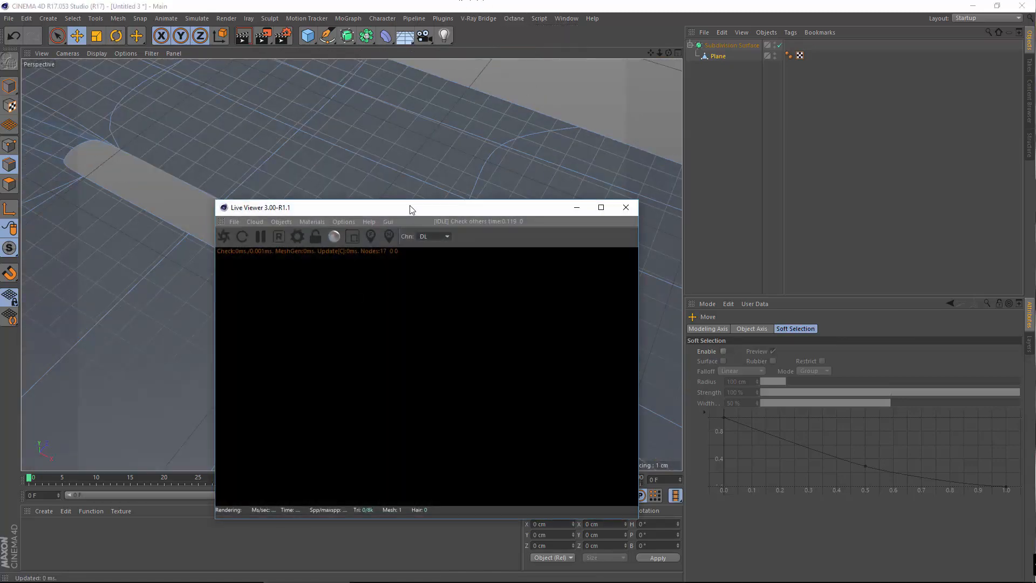
click(223, 236)
drag(358, 208, 580, 139)
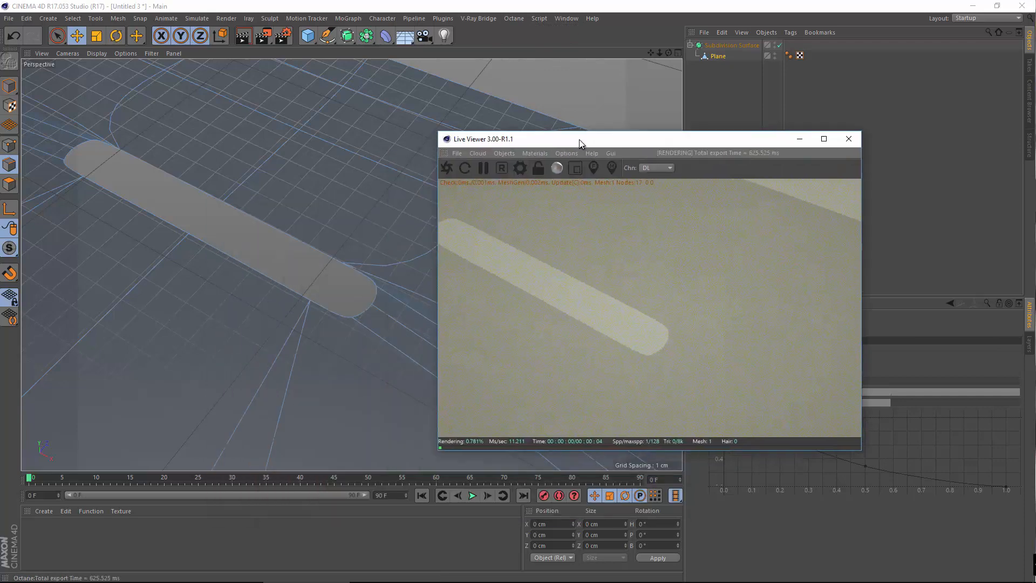
alt+drag(298, 248, 267, 232)
alt+middle_drag(267, 232, 337, 313)
scroll(337, 318, down, 5)
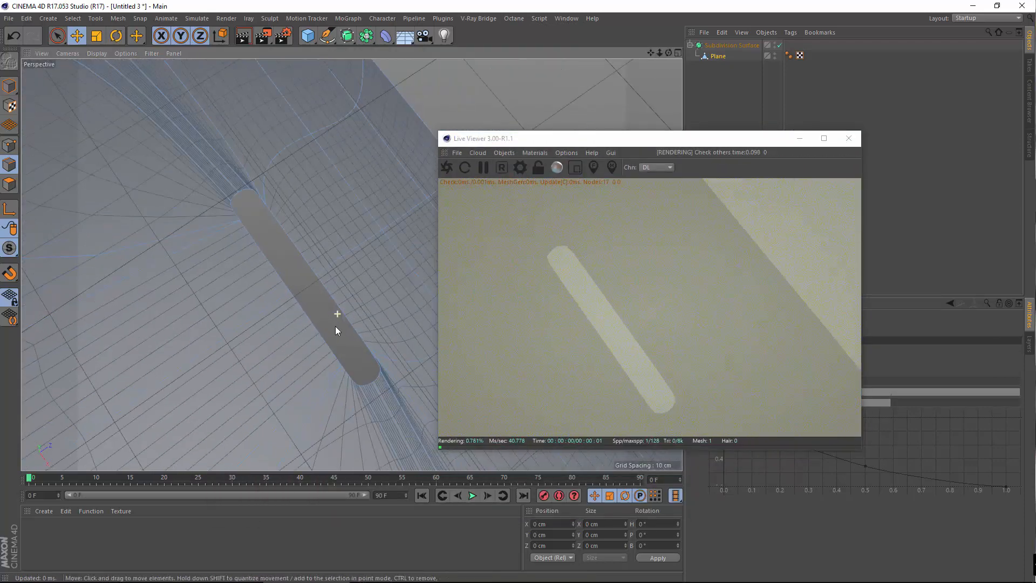
alt+drag(335, 326, 396, 366)
scroll(396, 365, up, 10)
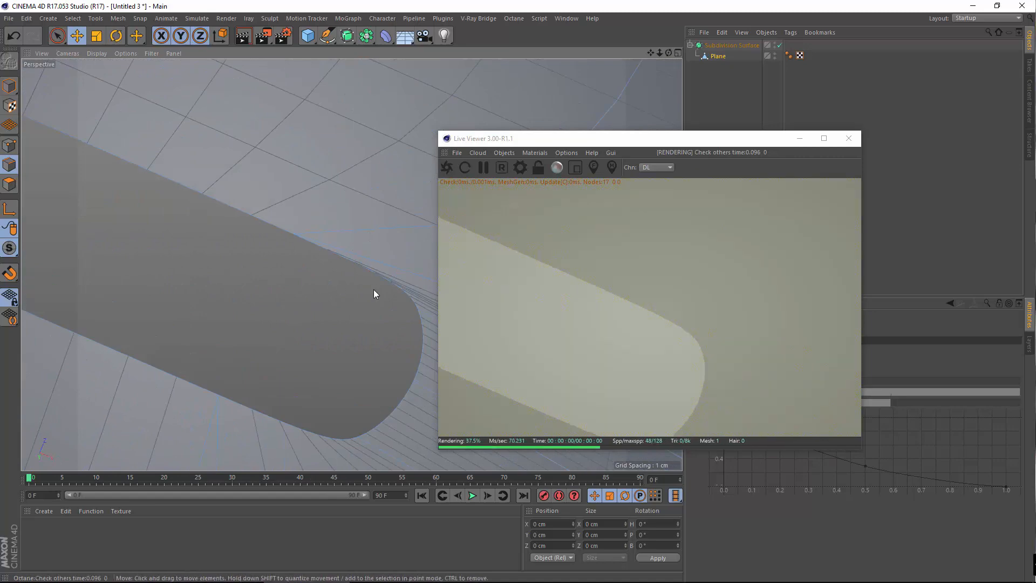
alt+right_drag(300, 254, 251, 271)
alt+middle_drag(291, 268, 384, 302)
alt+right_drag(283, 271, 198, 311)
alt+middle_drag(202, 453, 351, 264)
alt+right_drag(173, 374, 100, 520)
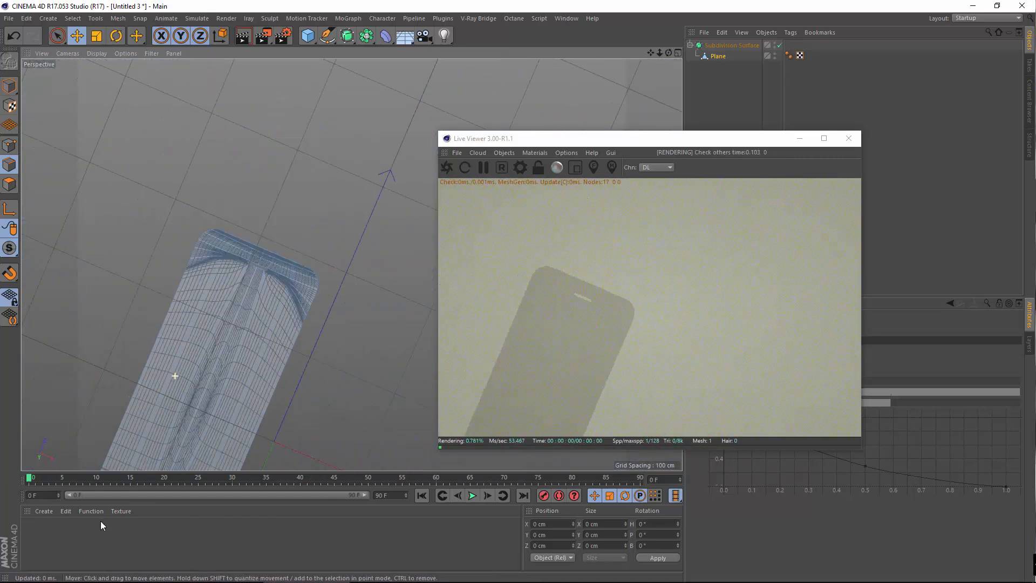
alt+middle_drag(226, 354, 419, 80)
scroll(330, 256, up, 8)
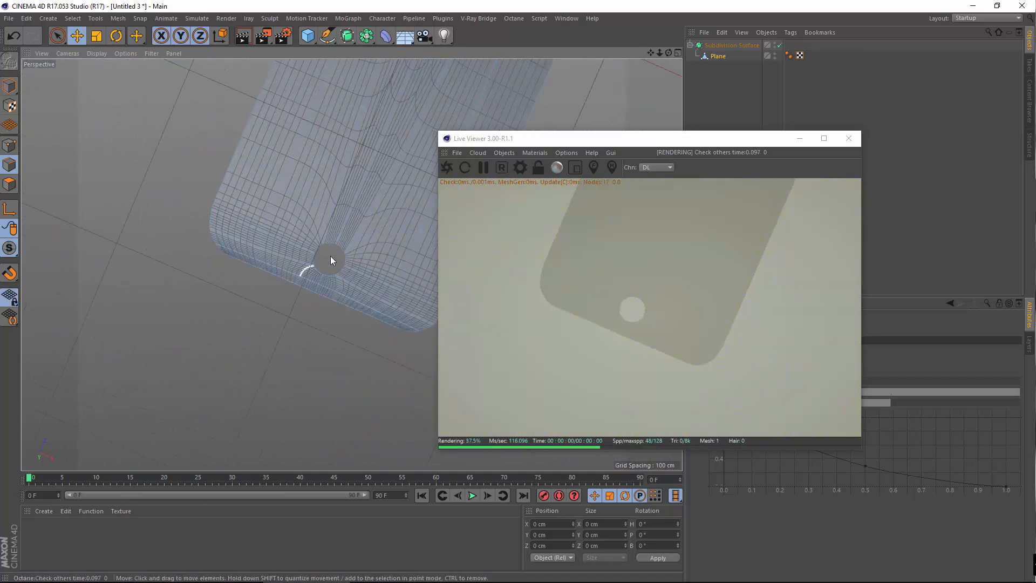
alt+drag(362, 283, 318, 276)
scroll(328, 271, down, 5)
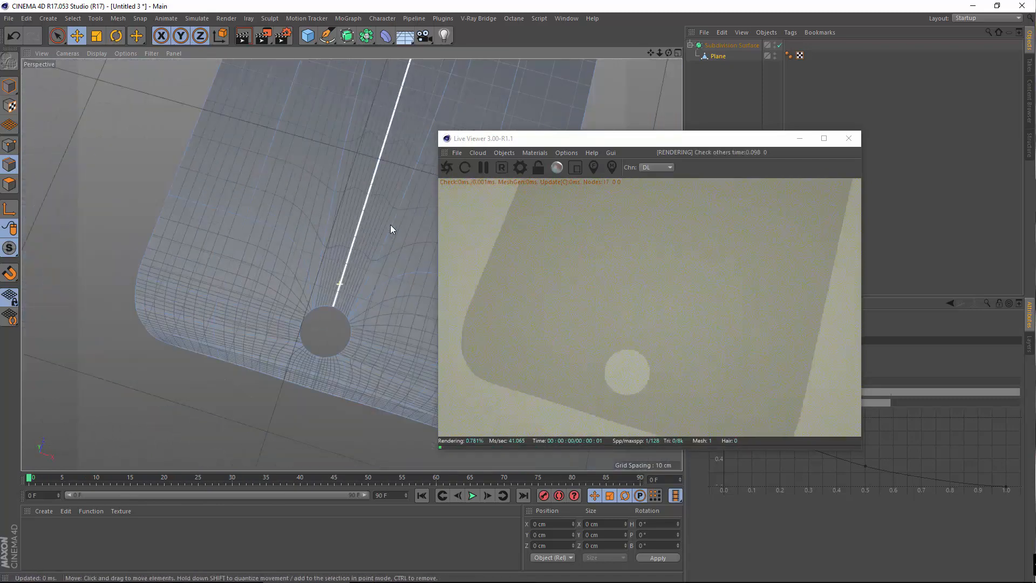
click(849, 142)
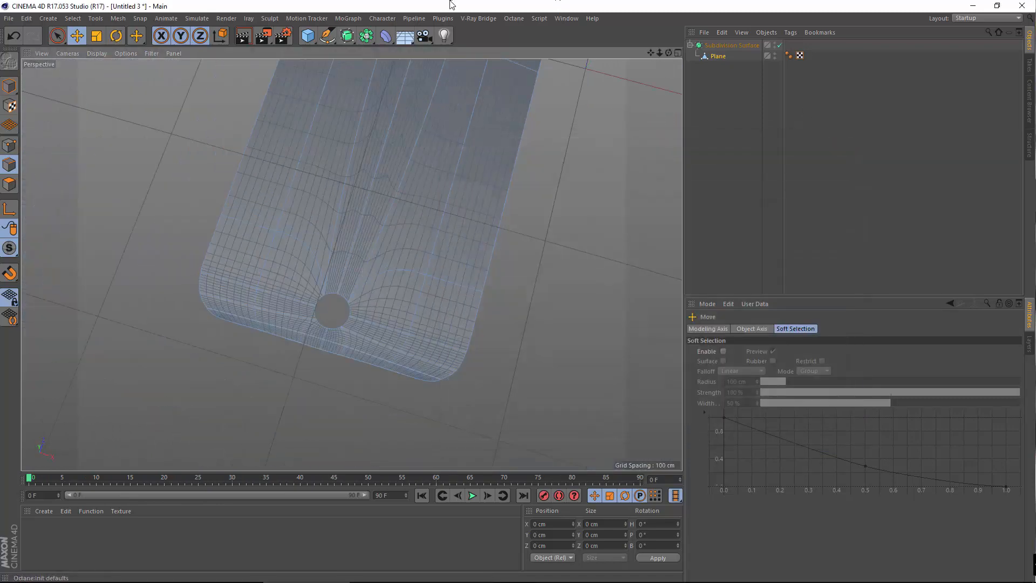
Drag Plane out of the Subdivision Surface in the Object Manager
alt+drag(423, 170, 353, 242)
alt+middle_drag(353, 243, 600, 274)
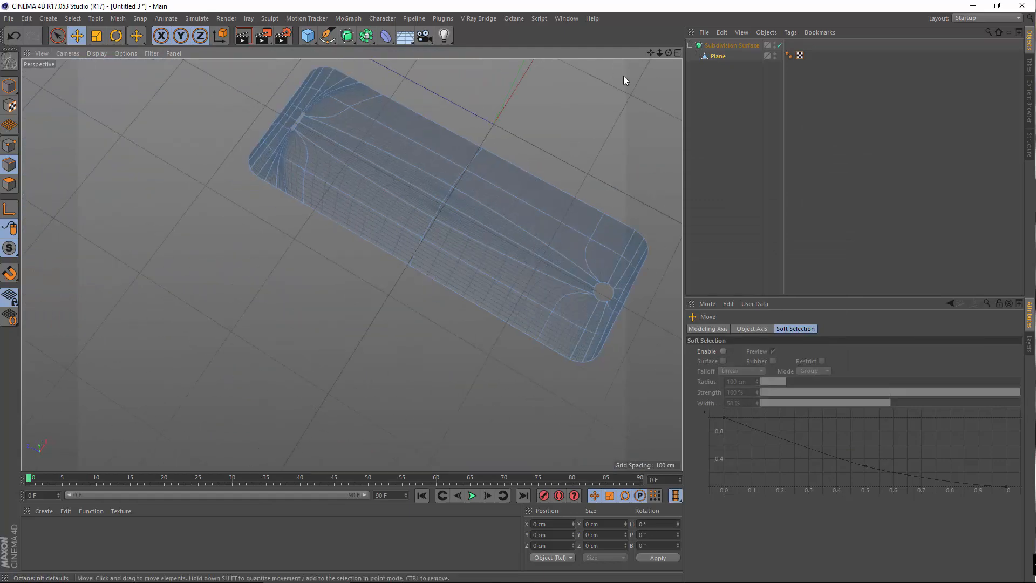
drag(714, 58, 734, 41)
mouse_move(305, 216)
alt+right_down()
mouse_move(324, 217)
mouse_move(317, 209)
alt+right_up()
Zoom and orbit in close on the dark sliver along the mesh corner's edge
alt+drag(352, 263, 273, 165)
alt+middle_drag(393, 91, 469, 224)
alt+right_drag(466, 214, 389, 224)
alt+drag(370, 259, 443, 201)
alt+right_drag(271, 320, 539, 253)
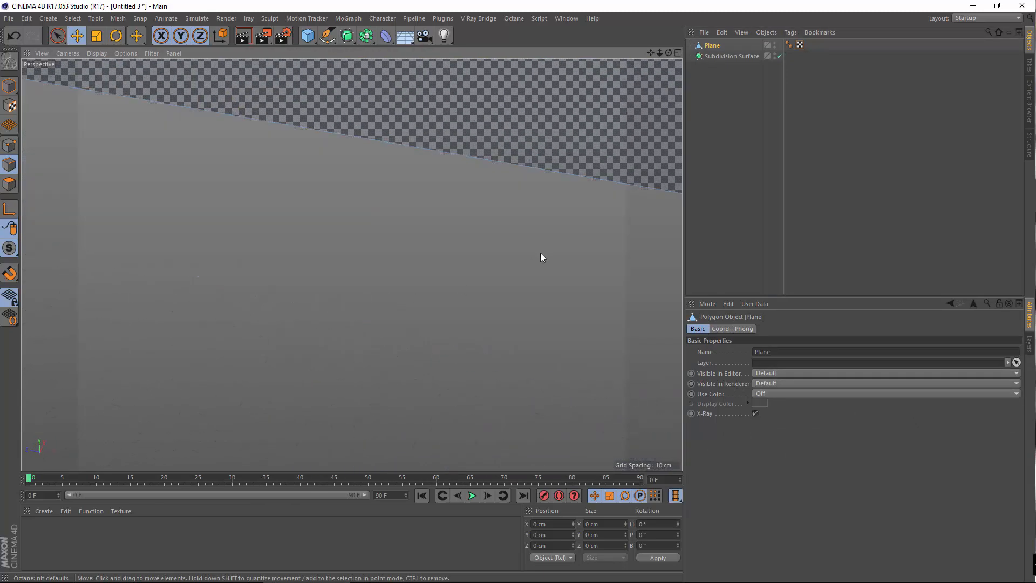
scroll(539, 252, down, 4)
alt+middle_drag(564, 232, 342, 218)
alt+drag(445, 251, 507, 187)
alt+right_drag(507, 188, 164, 308)
alt+drag(374, 303, 506, 250)
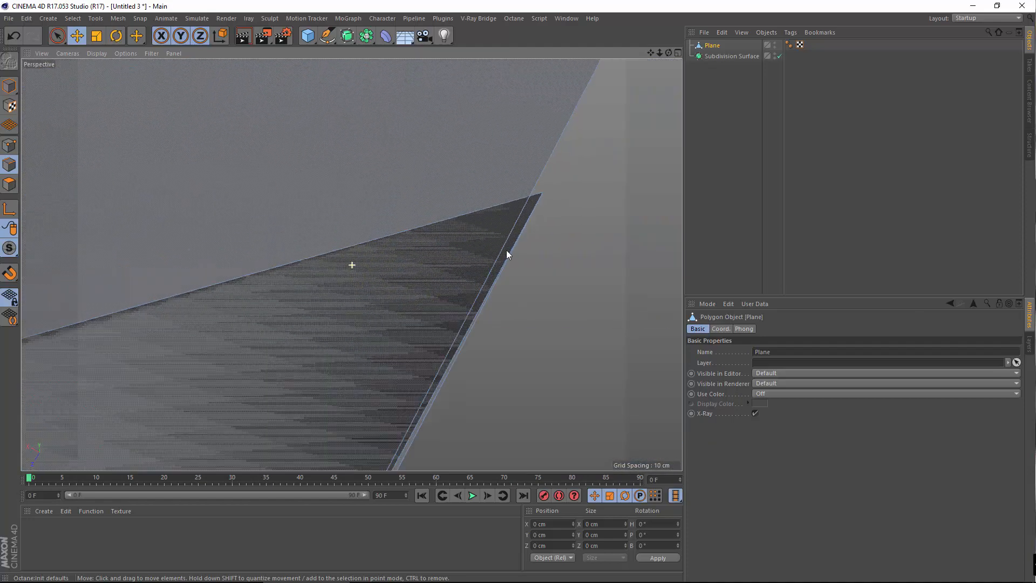
Zoom back out to frame the mesh corner and switch to Polygons mode
alt+right_drag(495, 243, 313, 269)
alt+middle_drag(474, 248, 388, 261)
alt+drag(389, 262, 360, 311)
alt+right_drag(360, 315, 205, 299)
alt+drag(583, 323, 452, 373)
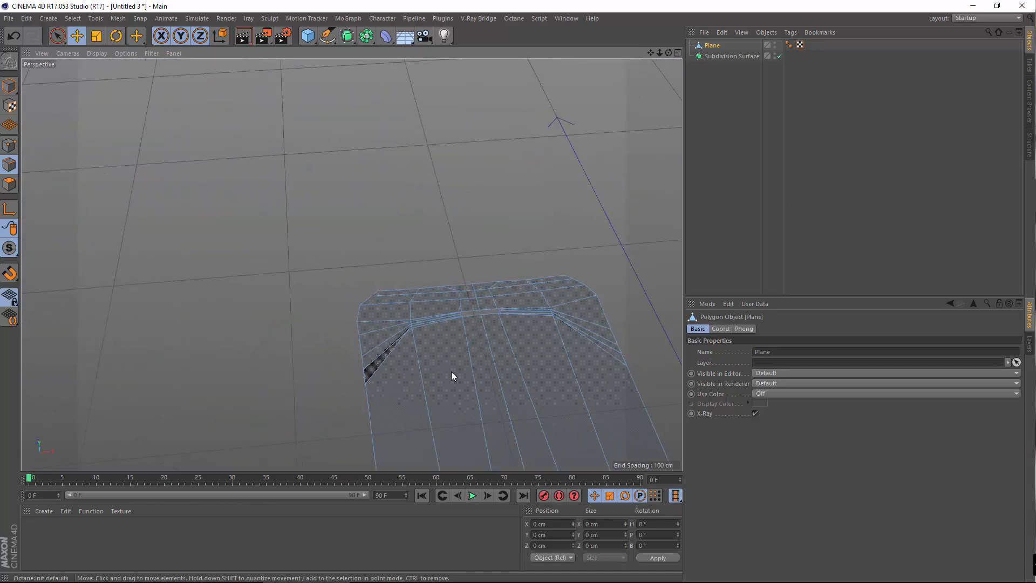
alt+middle_drag(283, 366, 303, 263)
alt+right_drag(269, 217, 298, 252)
click(9, 184)
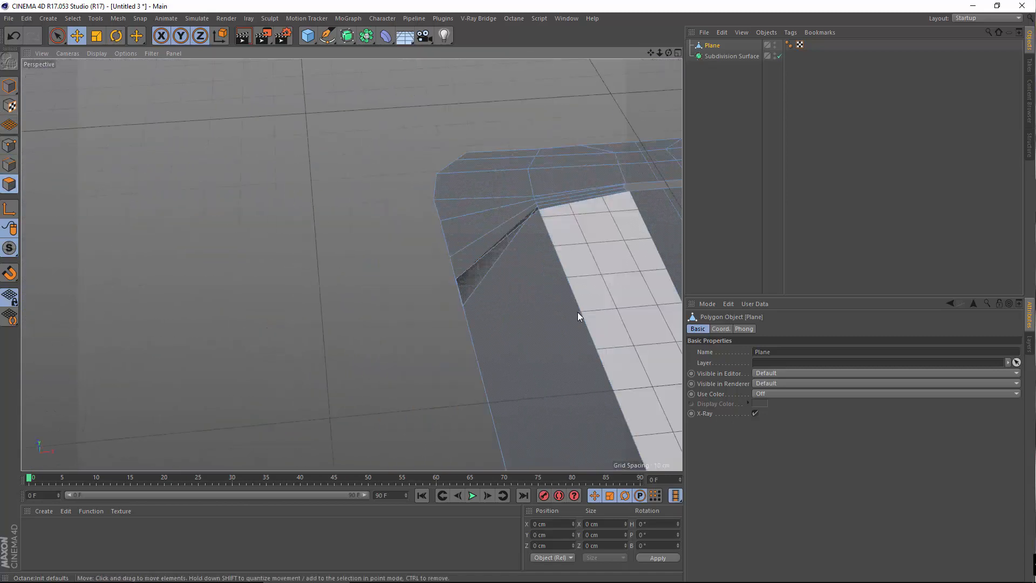
alt+right_drag(577, 312, 404, 265)
alt+drag(407, 295, 447, 323)
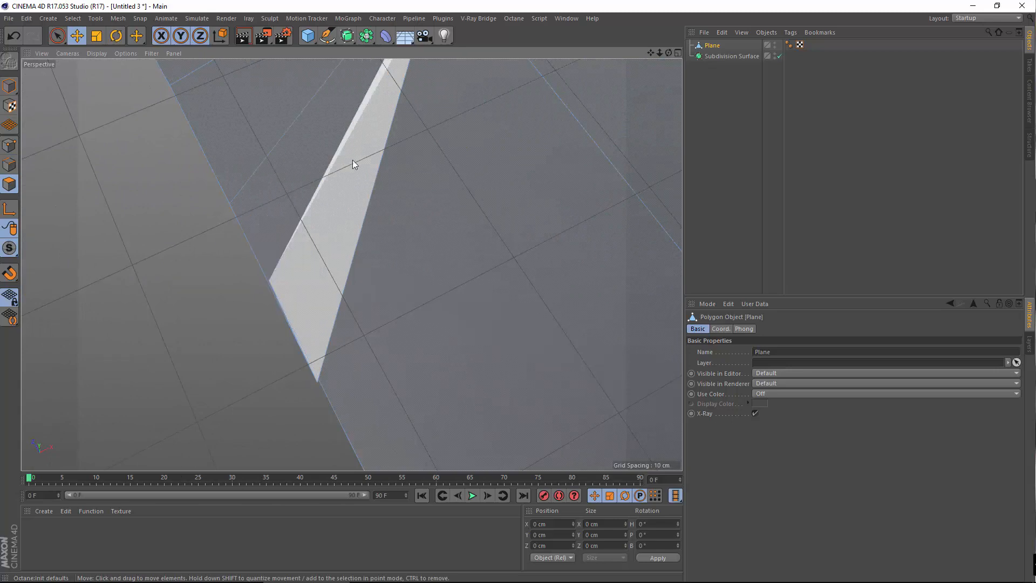
click(352, 174)
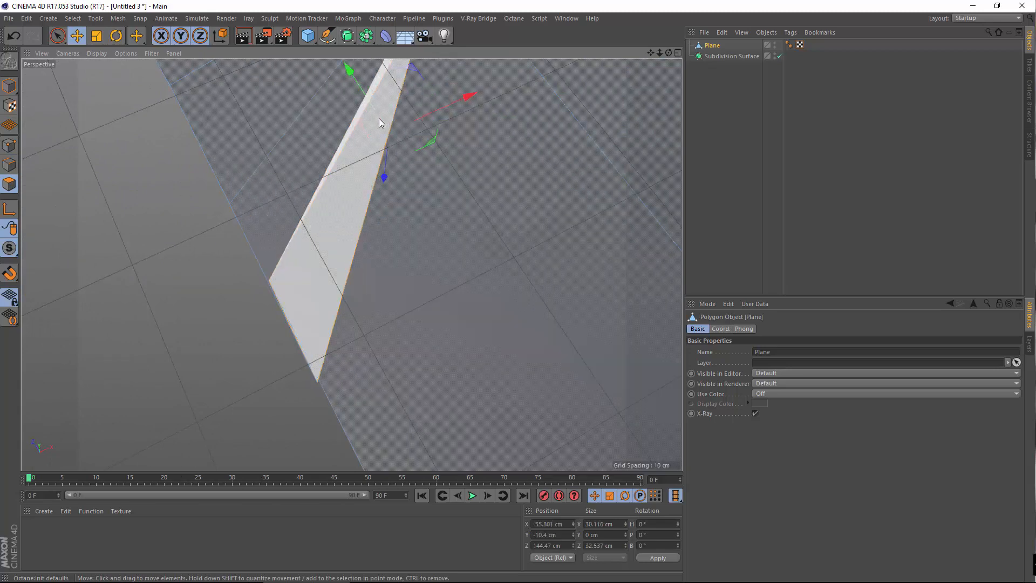
click(159, 425)
alt+drag(259, 322, 302, 234)
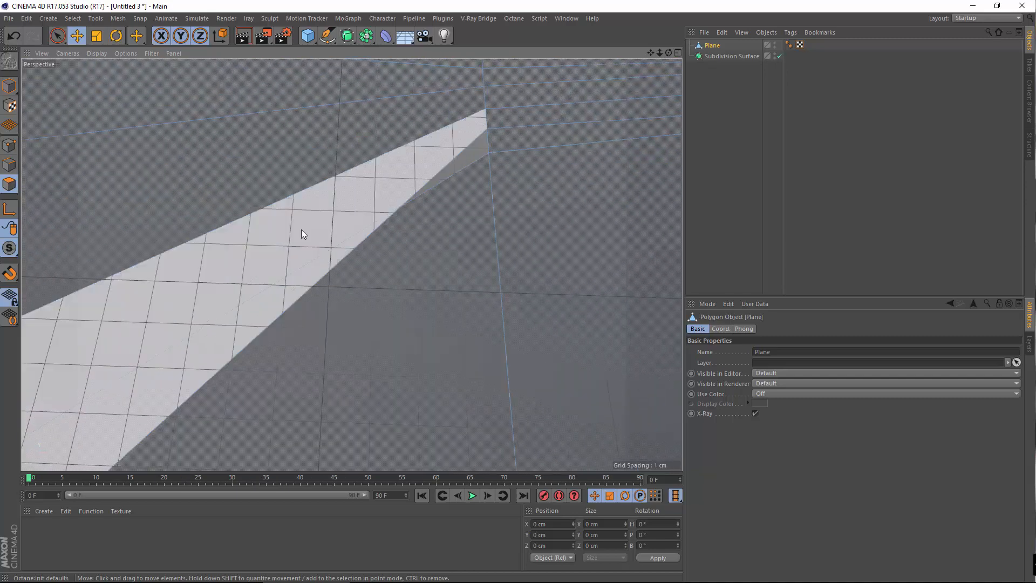
alt+drag(248, 274, 306, 254)
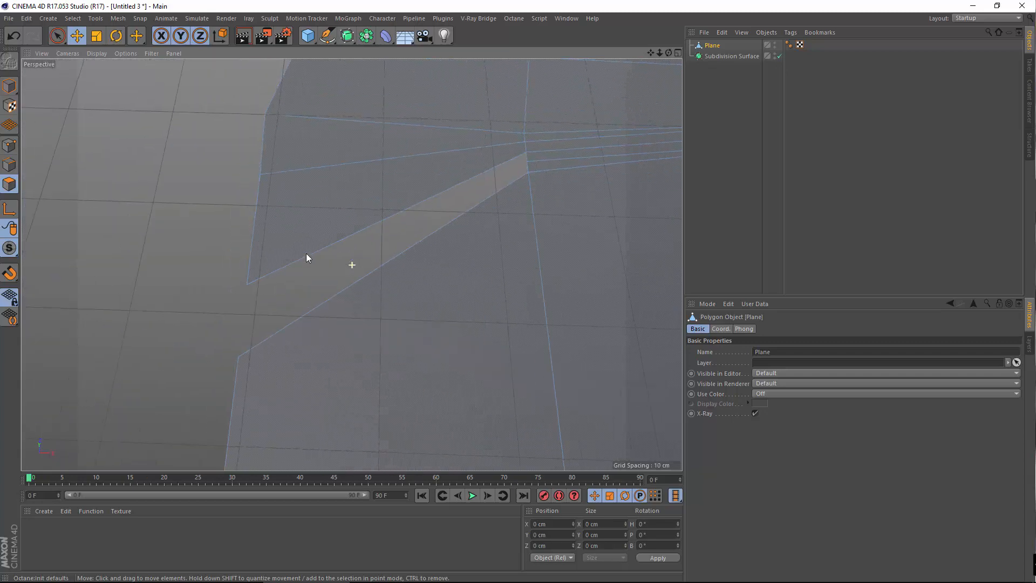
click(9, 145)
alt+drag(126, 226, 346, 419)
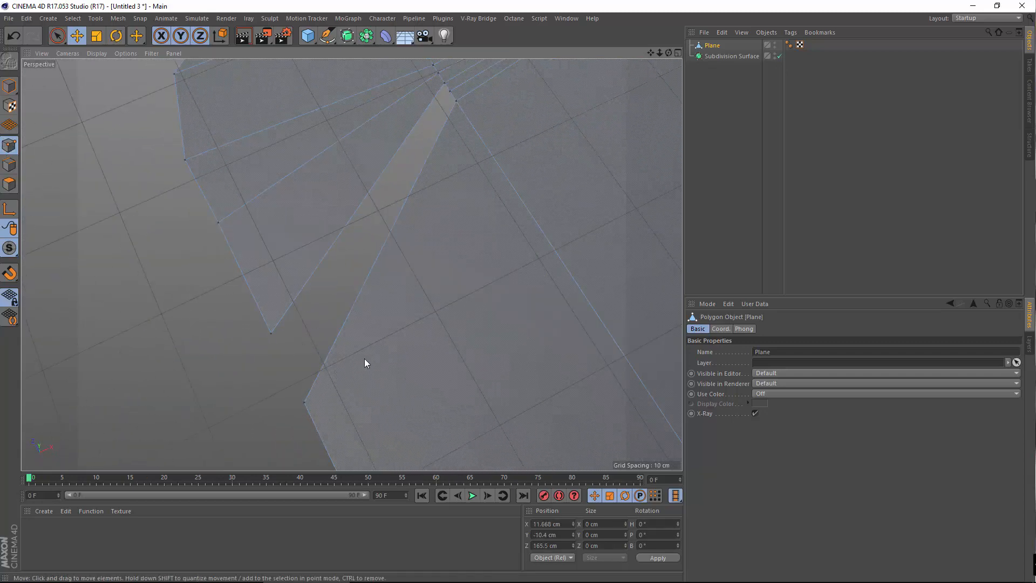
alt+drag(365, 359, 384, 387)
alt+drag(421, 338, 600, 277)
alt+drag(362, 322, 304, 294)
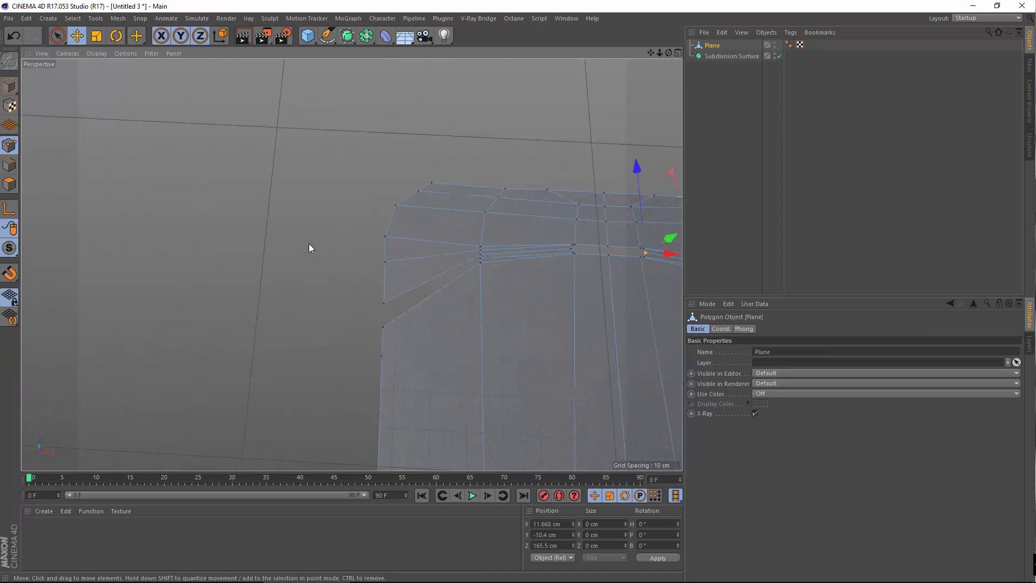
alt+drag(309, 248, 213, 305)
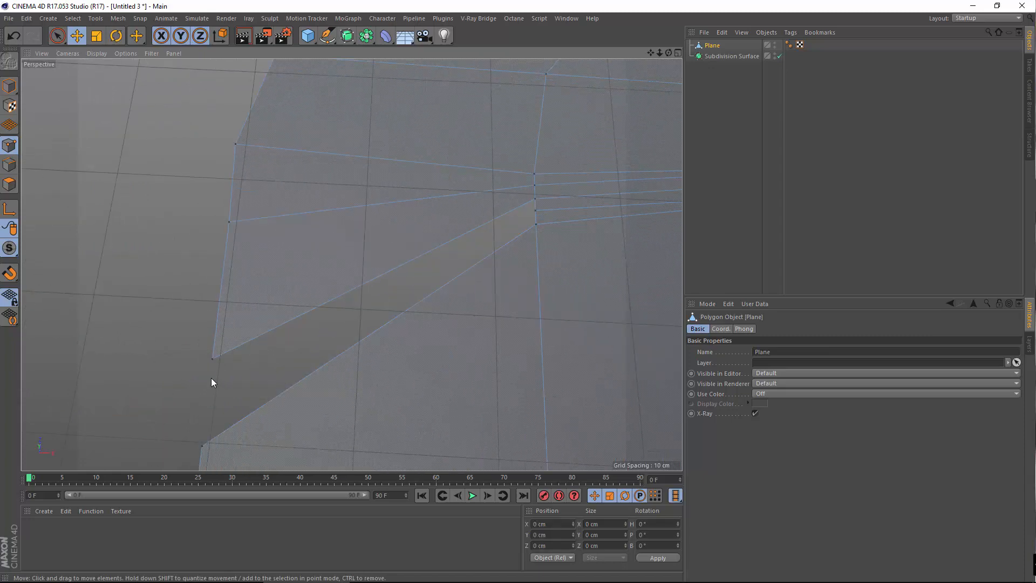
alt+drag(300, 321, 555, 120)
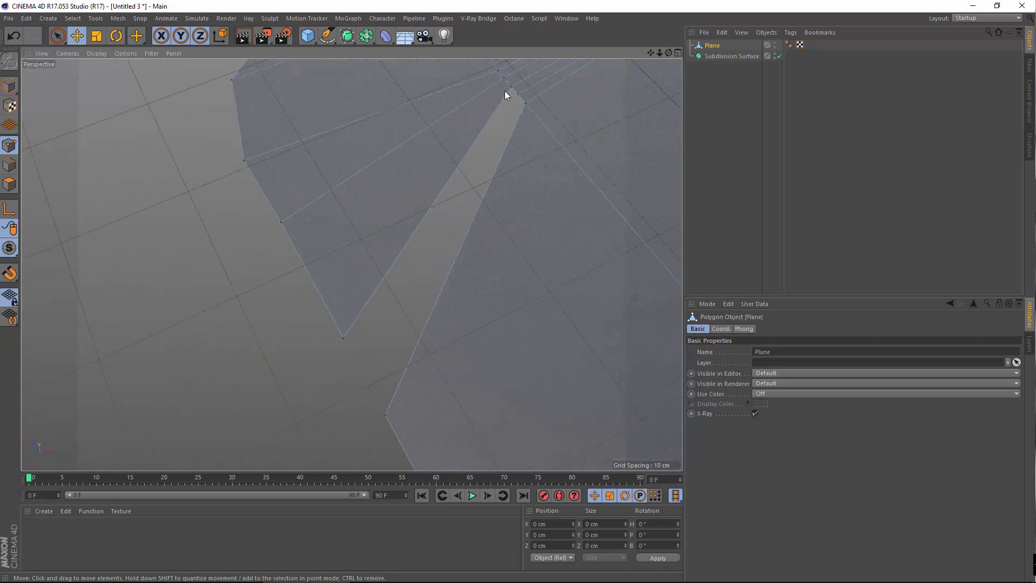
alt+drag(357, 376, 438, 354)
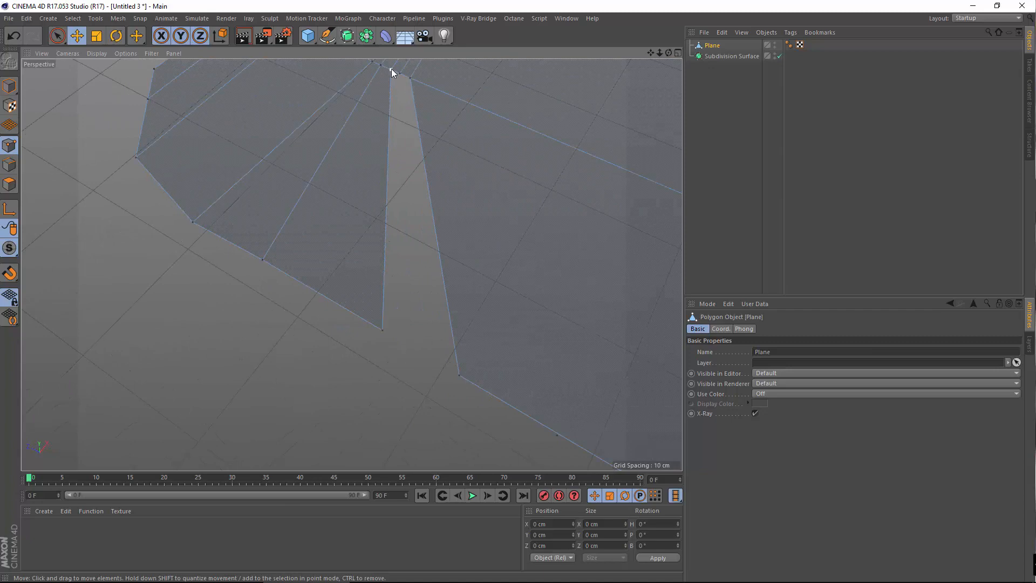
click(383, 331)
Clone the corner point and slide the copy about 3.6 cm along X in world coordinates
right_click(400, 350)
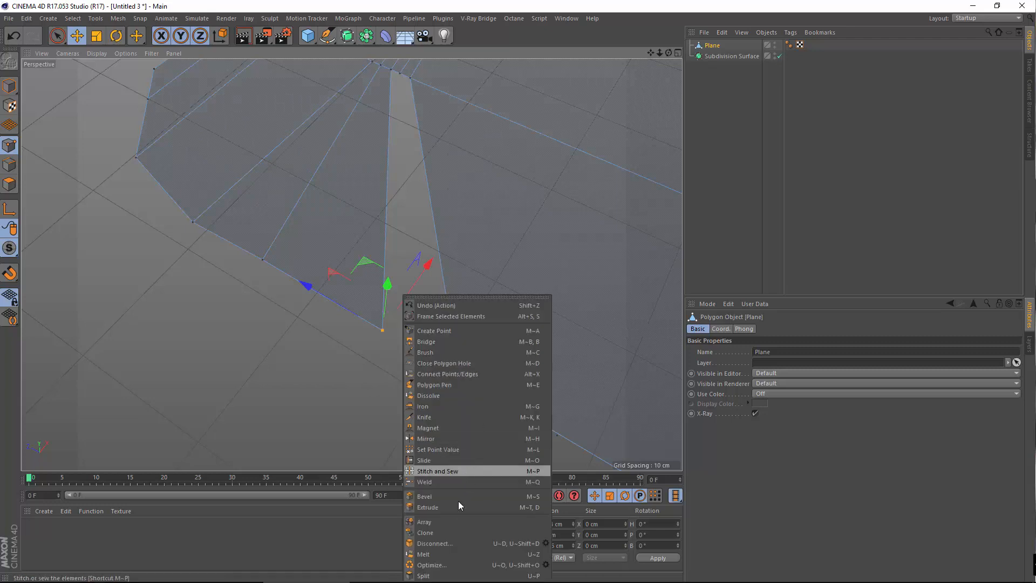
click(445, 531)
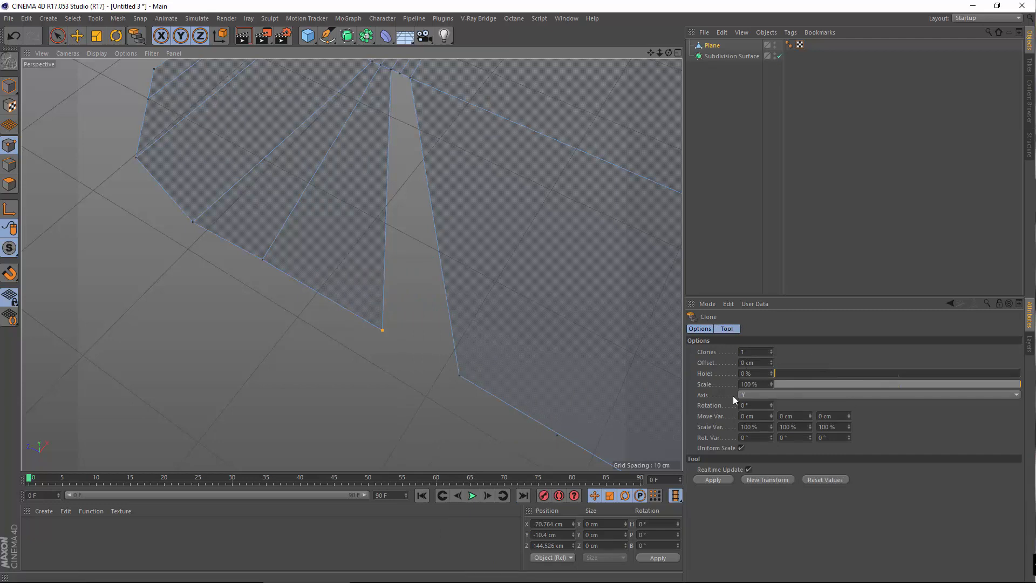
click(727, 480)
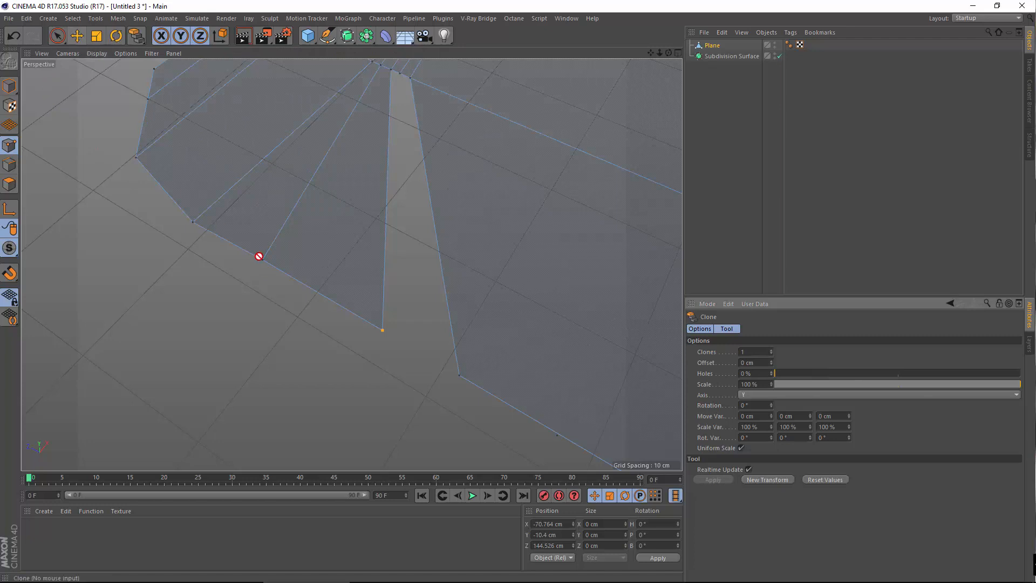
key(w)
key(w)
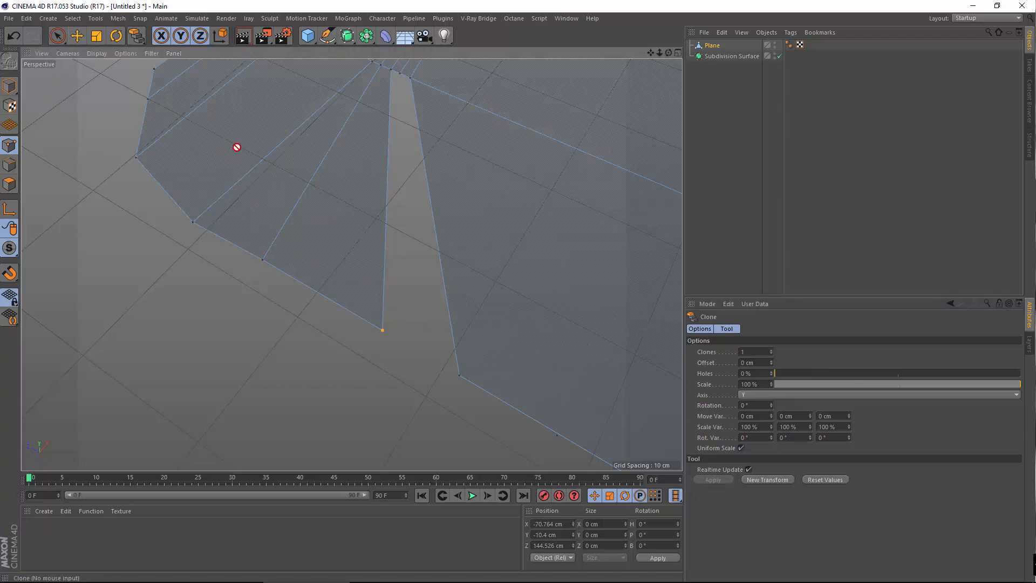
key(e)
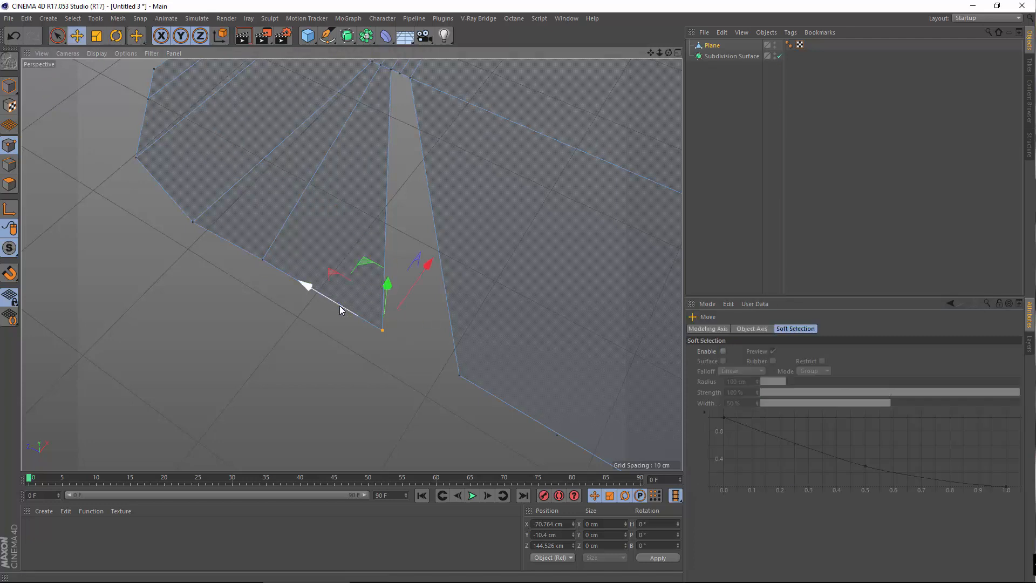
mouse_move(345, 309)
mouse_down()
mouse_move(377, 325)
mouse_move(322, 305)
mouse_move(370, 333)
mouse_move(414, 417)
mouse_up()
Bridge the cloned corner point to each neighbouring point, filling the wedge-shaped gap with polygons
right_click(356, 380)
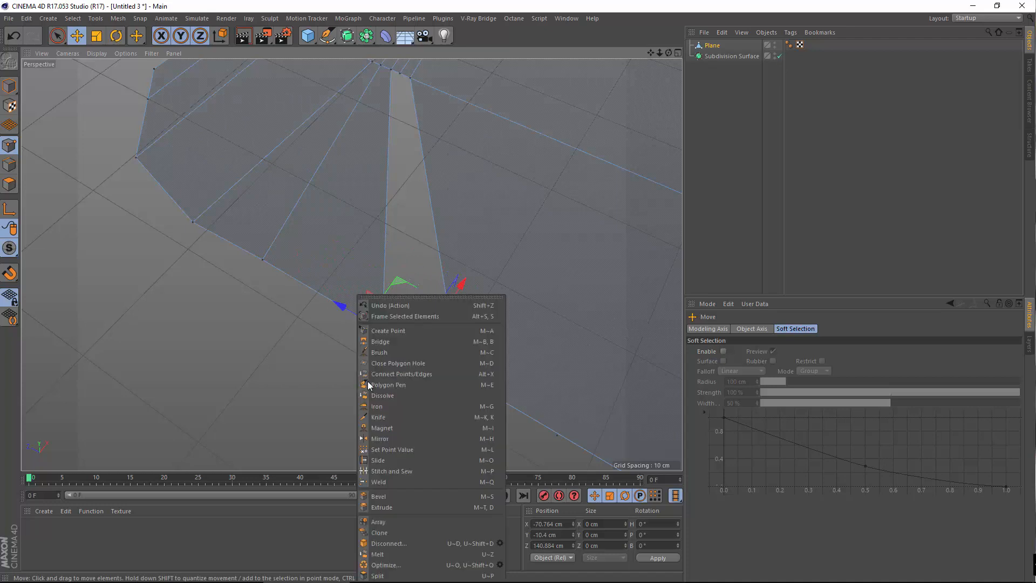
click(390, 359)
alt+drag(419, 174, 427, 195)
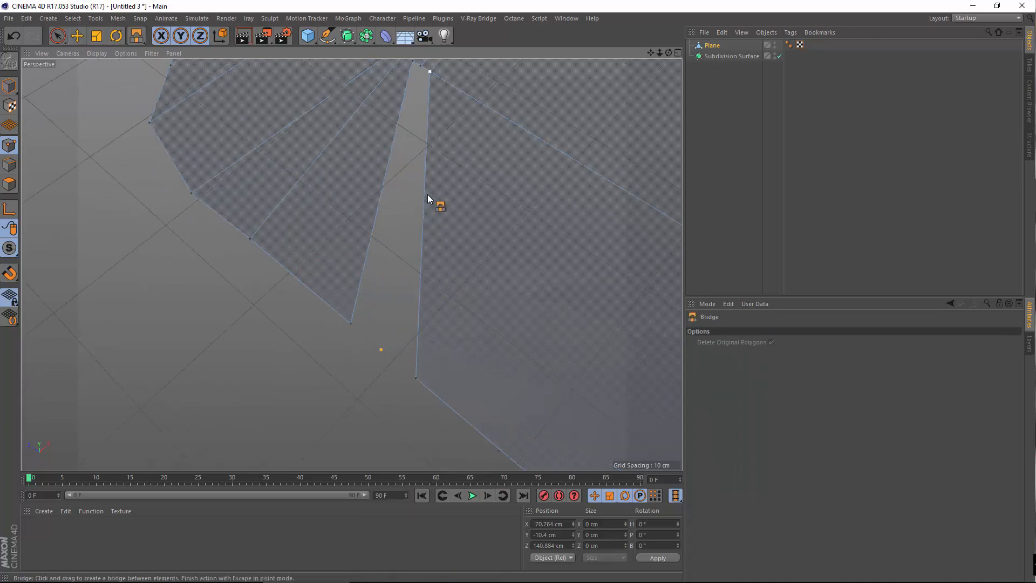
alt+middle_drag(427, 194, 466, 224)
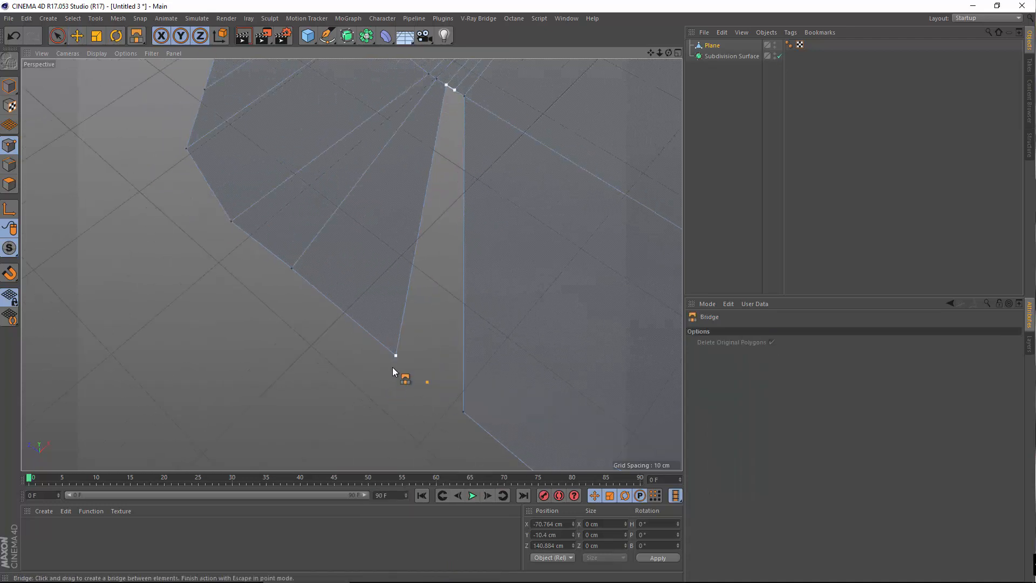
drag(393, 366, 427, 382)
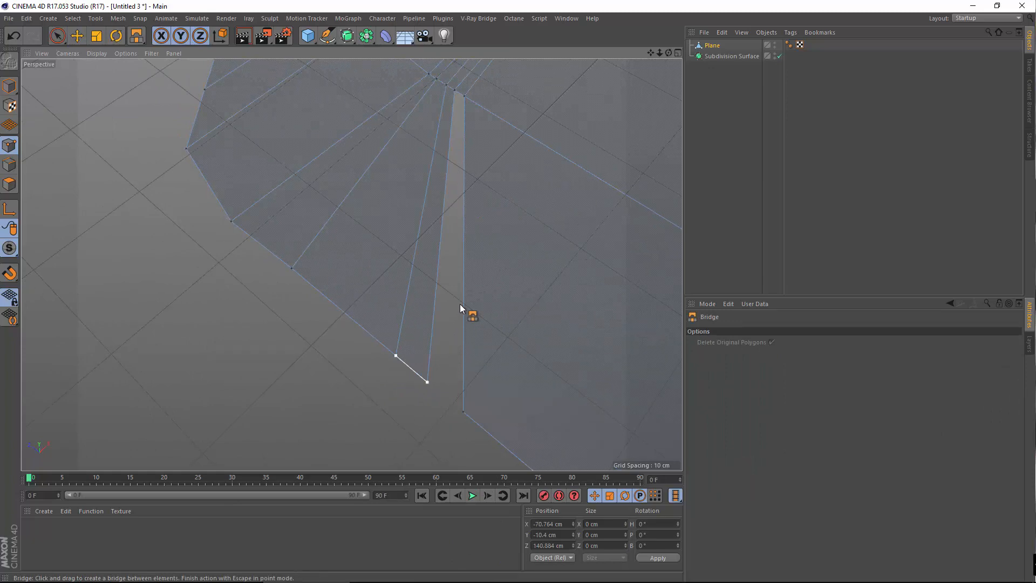
key(space)
key(space)
drag(434, 384, 463, 411)
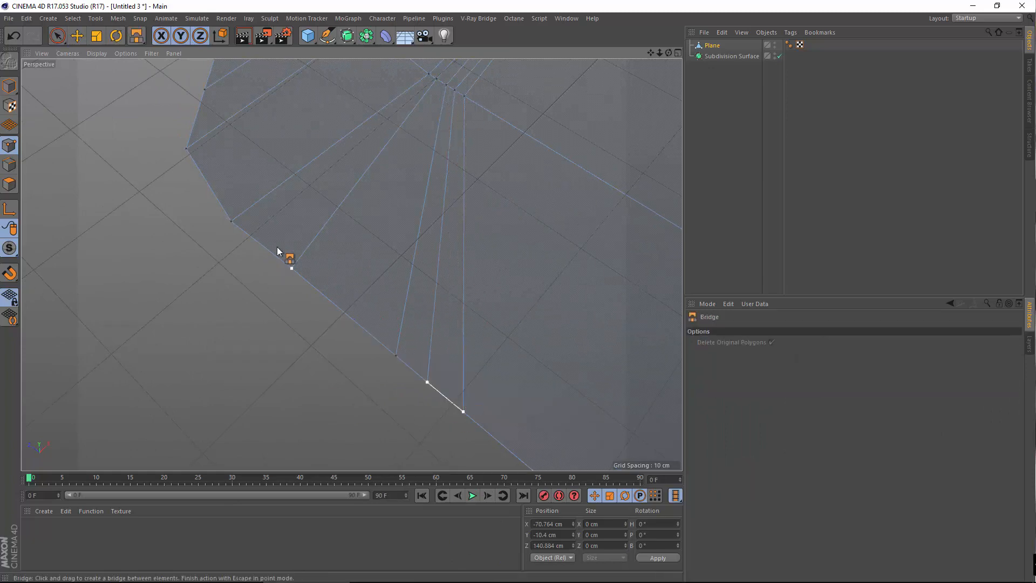
click(187, 149)
click(80, 39)
alt+drag(382, 286, 592, 157)
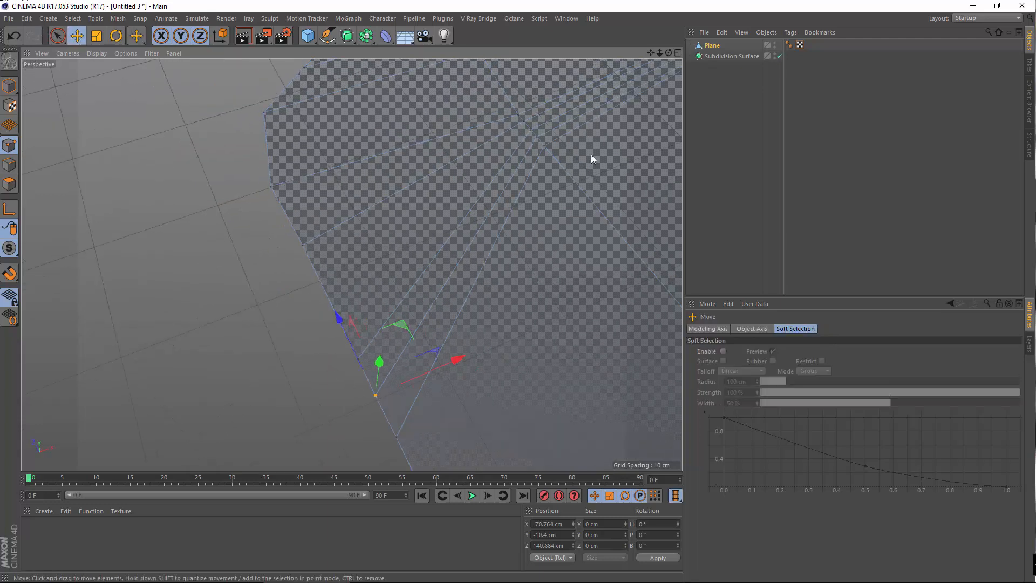
drag(715, 48, 726, 57)
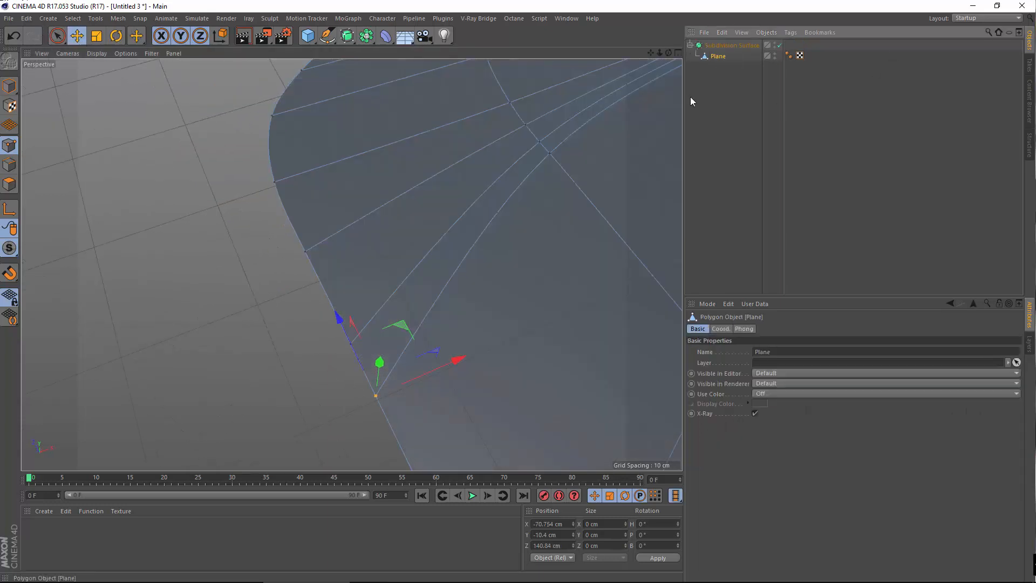
middle_click(180, 320)
middle_click(409, 196)
alt+right_drag(374, 298, 294, 238)
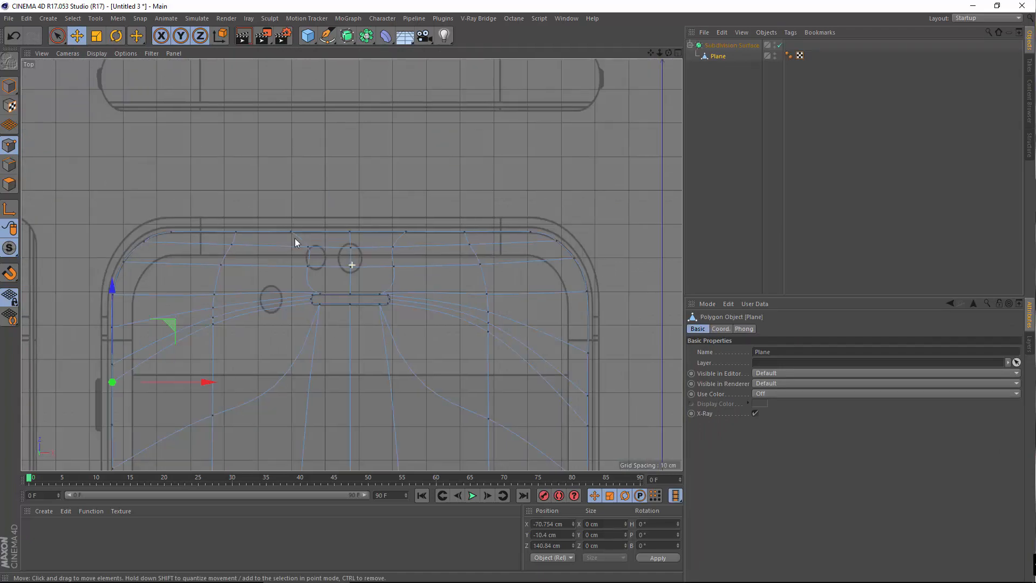
alt+middle_drag(116, 397, 356, 253)
alt+right_drag(356, 253, 327, 328)
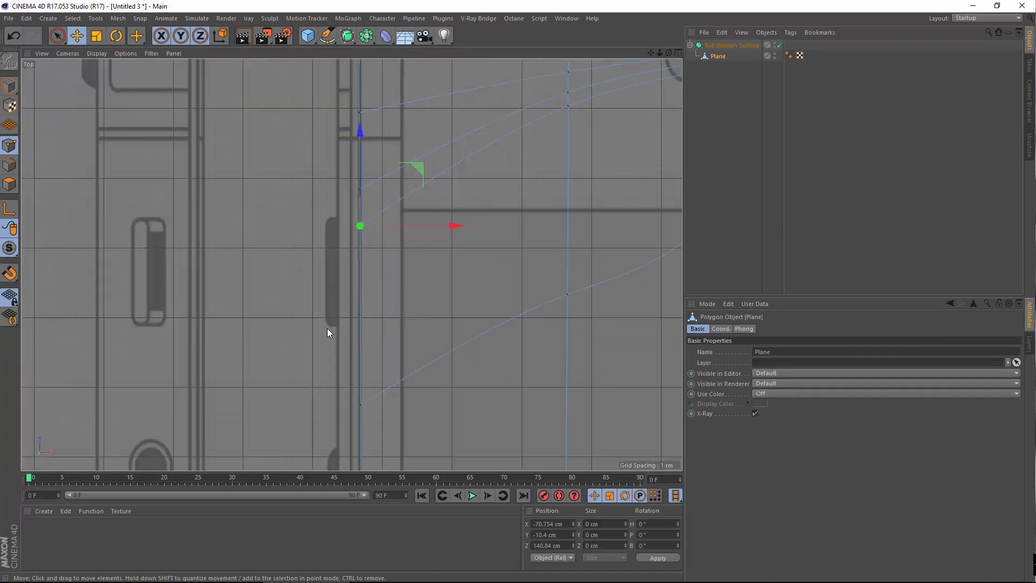
middle_click(294, 237)
middle_click(204, 235)
alt+right_drag(391, 251, 127, 394)
alt+middle_drag(594, 216, 222, 356)
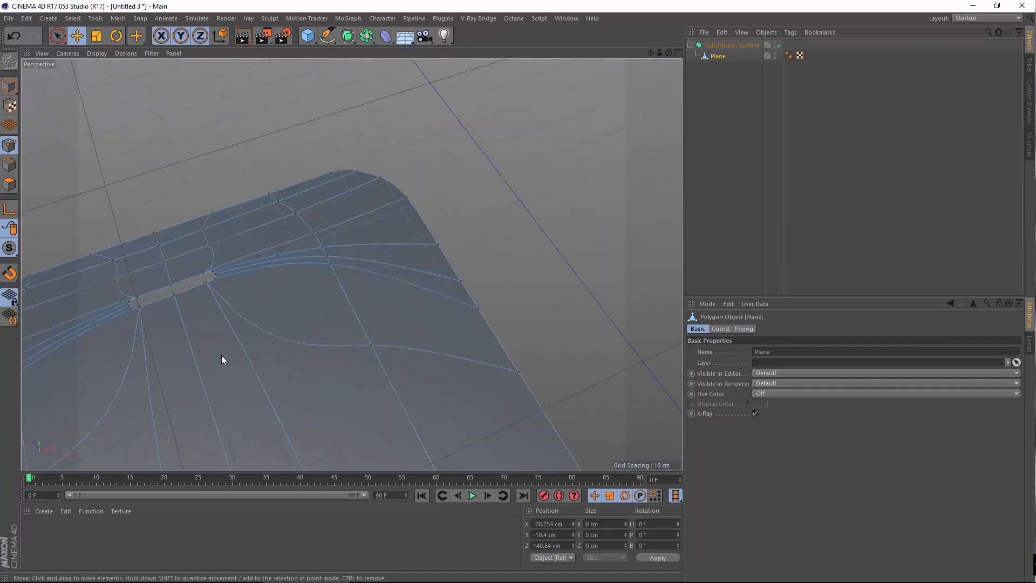
alt+drag(262, 345, 226, 345)
alt+middle_drag(226, 345, 468, 375)
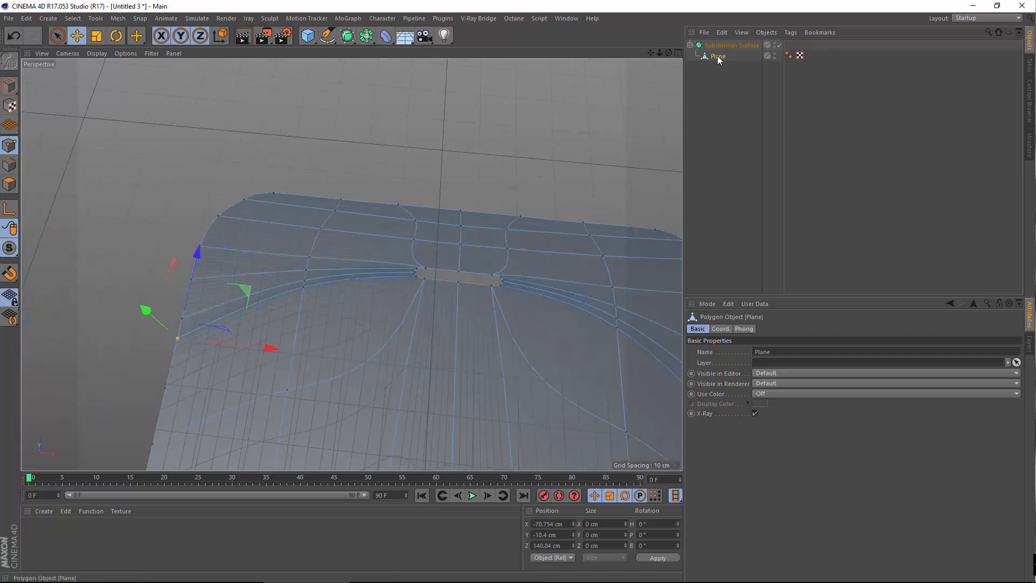
drag(718, 57, 726, 40)
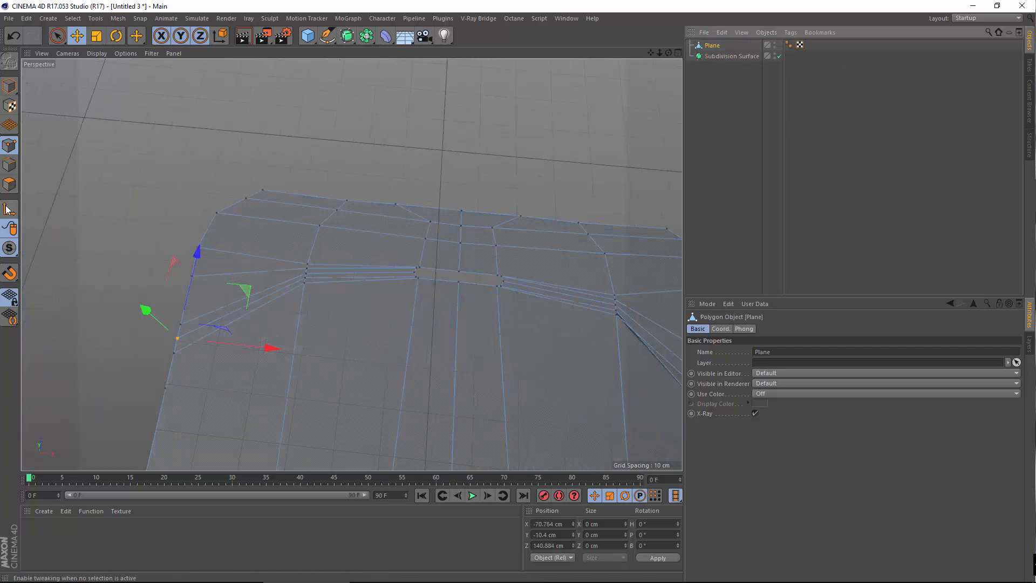
click(9, 184)
alt+right_drag(286, 250, 308, 376)
Frame the whole phone body and select the Plane's polygons
alt+middle_drag(233, 405, 296, 228)
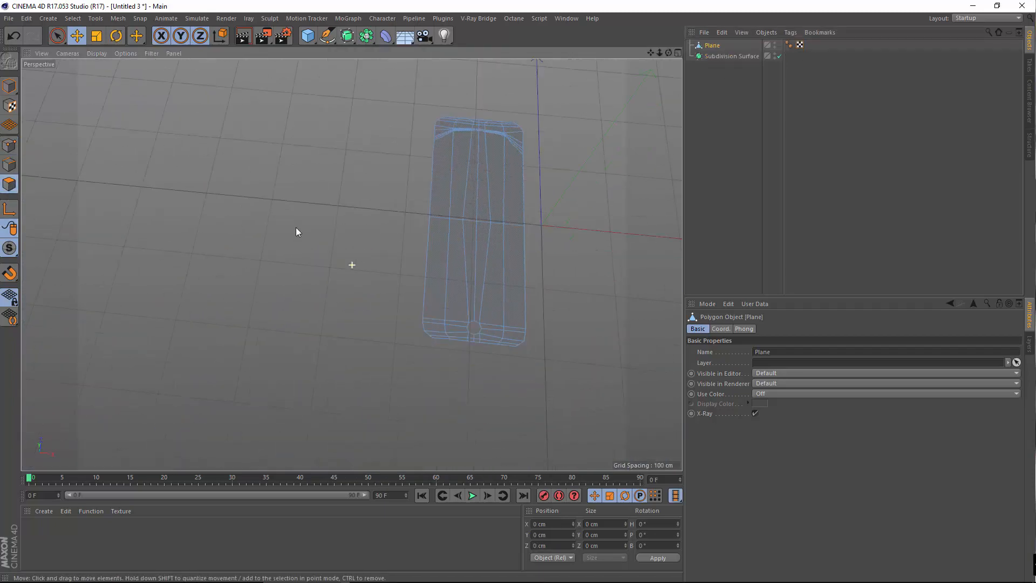
alt+drag(295, 227, 365, 260)
alt+middle_drag(365, 260, 289, 322)
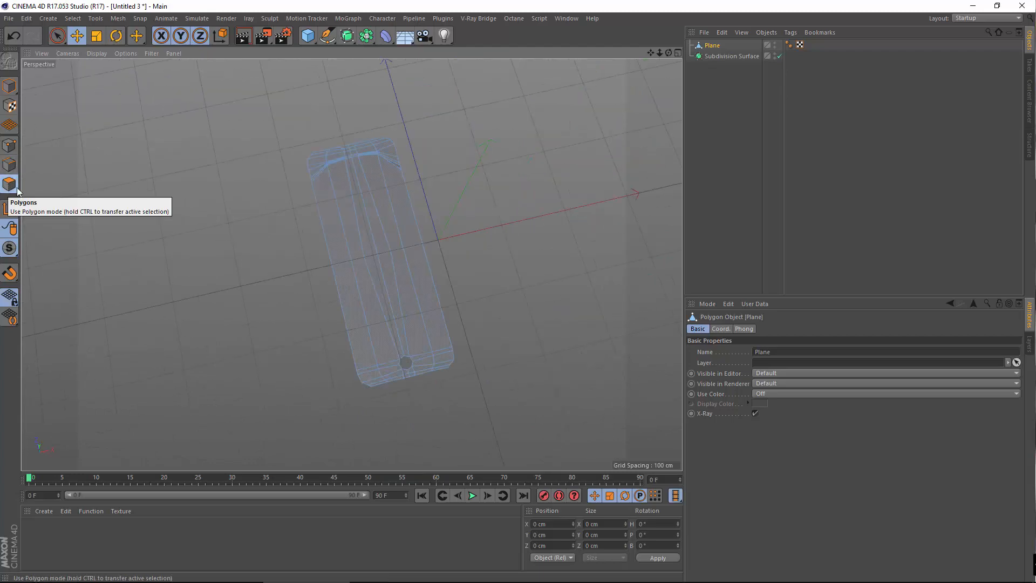
click(355, 264)
alt+drag(355, 264, 331, 236)
Inspect the Plane's side edge and far end, where blue flipped-normal polygons appear
alt+right_drag(345, 211, 345, 302)
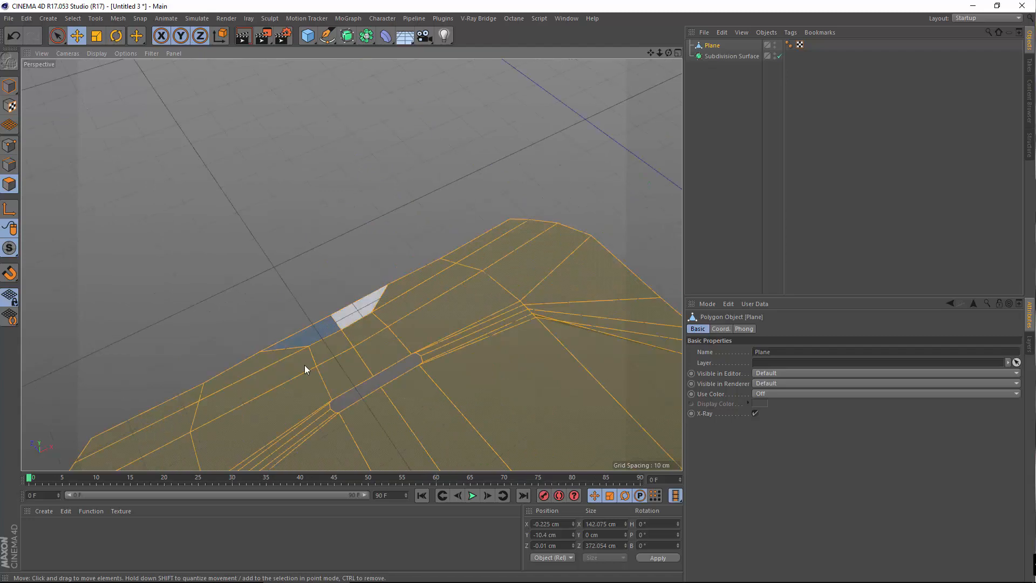
alt+drag(304, 369, 324, 345)
alt+drag(224, 315, 372, 259)
alt+middle_drag(368, 108, 462, 218)
alt+right_drag(477, 199, 411, 269)
alt+drag(374, 269, 451, 295)
alt+middle_drag(449, 292, 468, 453)
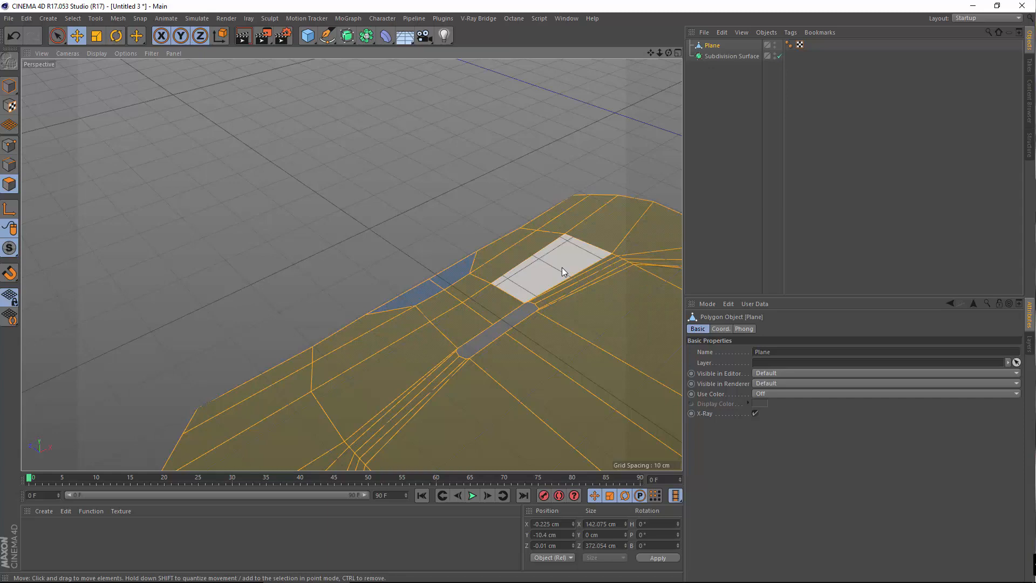
alt+drag(430, 249, 338, 304)
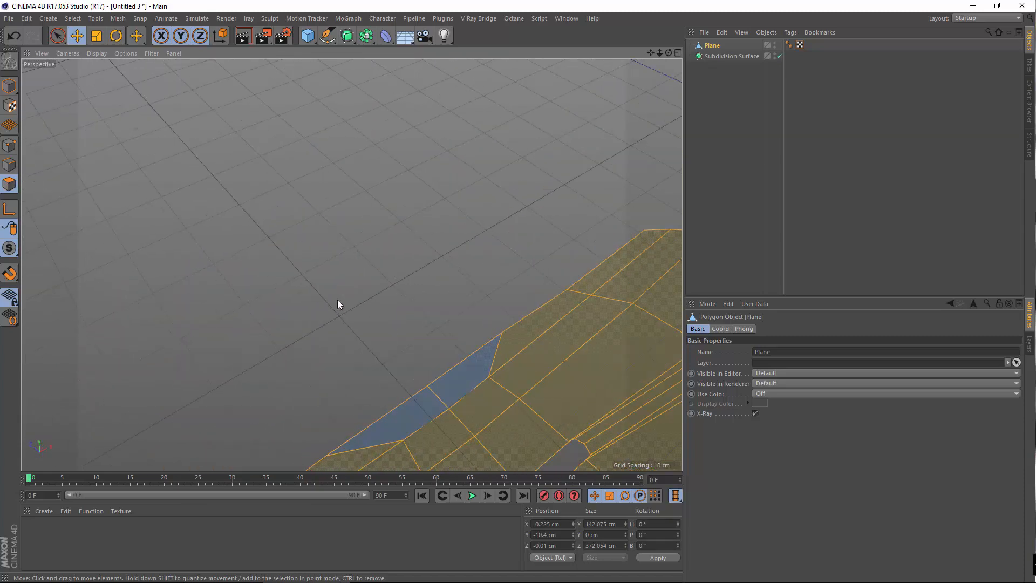
Try Align Normals on the Plane's polygons, then undo it
right_click(380, 253)
alt+drag(391, 306, 352, 216)
right_click(352, 216)
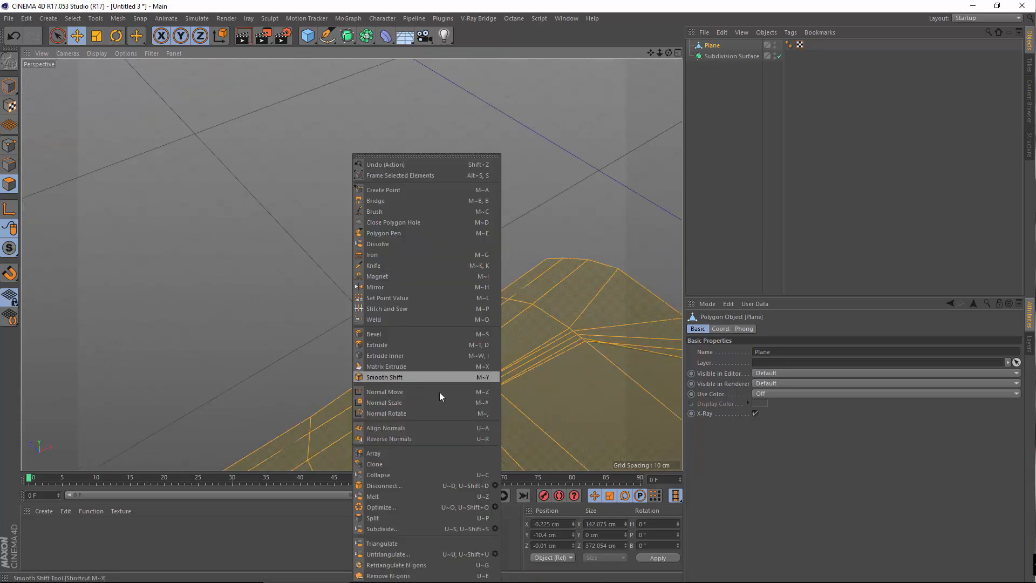
click(406, 430)
scroll(376, 339, down, 5)
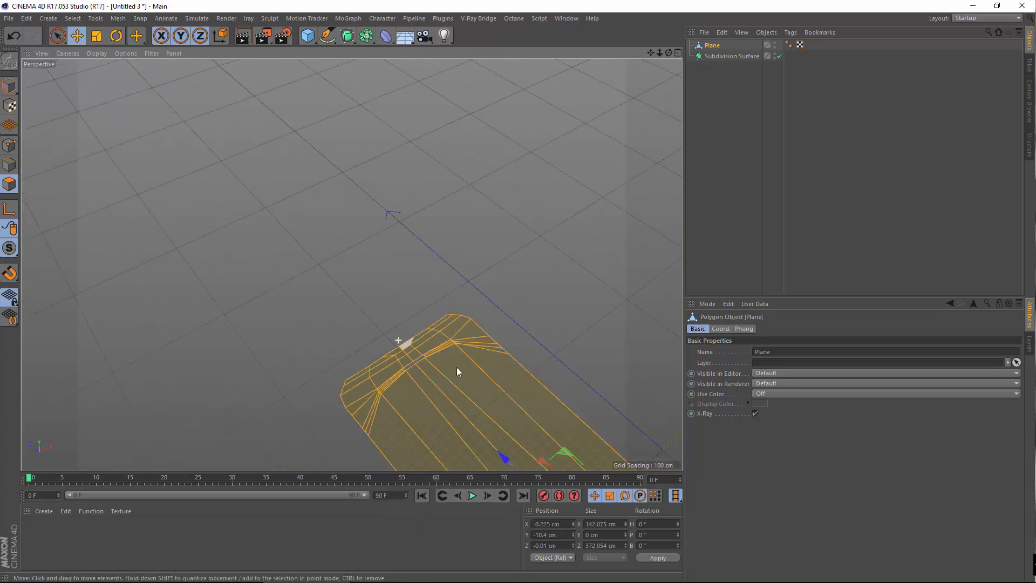
alt+middle_drag(457, 367, 342, 168)
scroll(426, 283, up, 10)
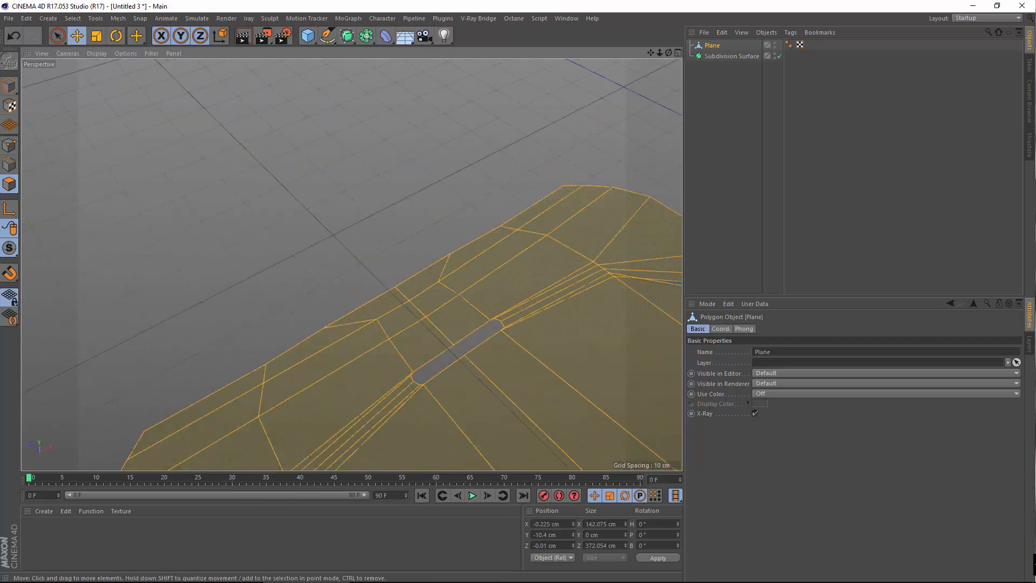
click(12, 41)
Select the two blue edge polygons and reverse their normals
alt+drag(388, 303, 397, 318)
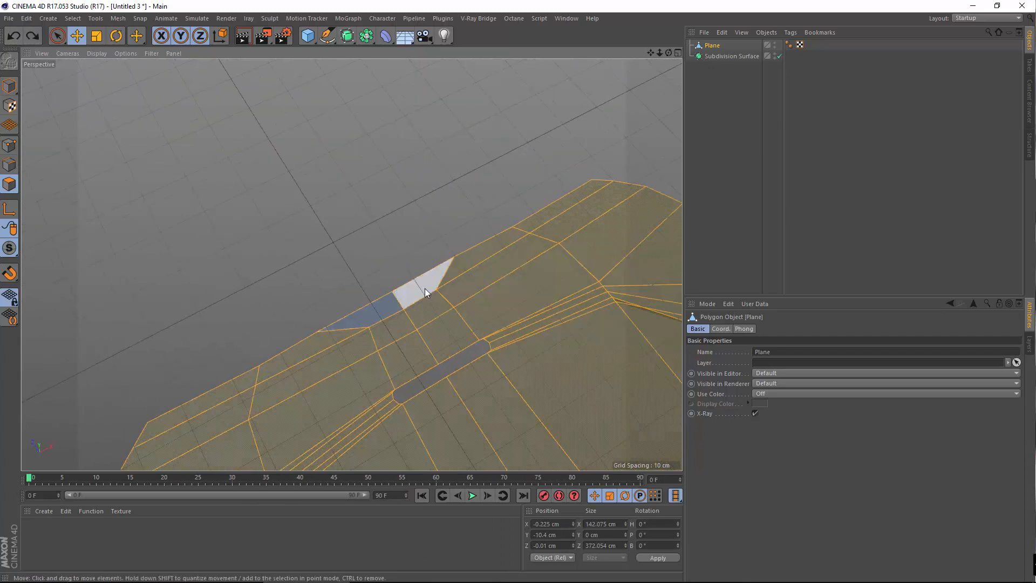
click(425, 289)
shift+click(386, 305)
scroll(348, 295, up, 4)
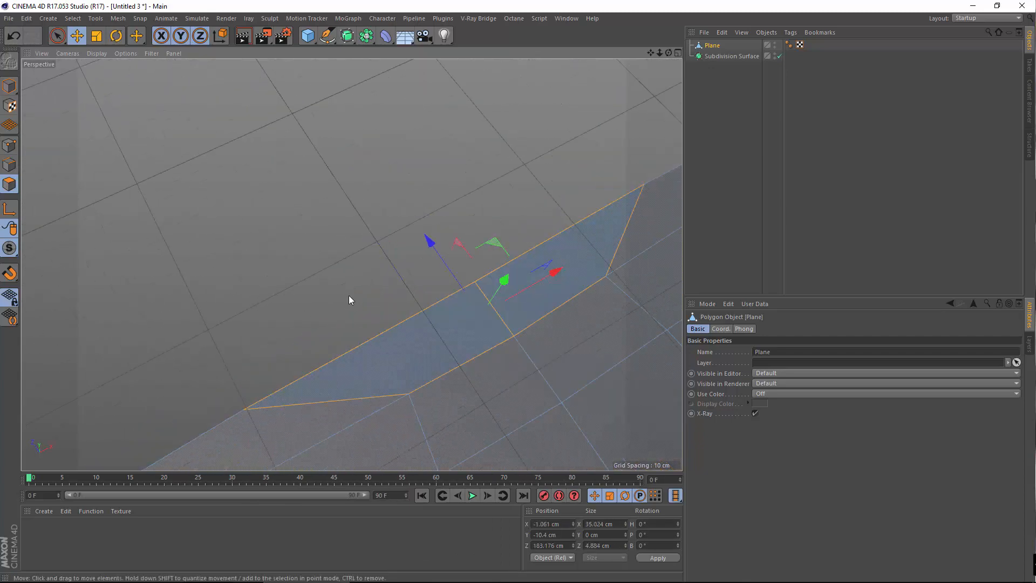
alt+middle_drag(353, 278, 330, 311)
right_click(349, 190)
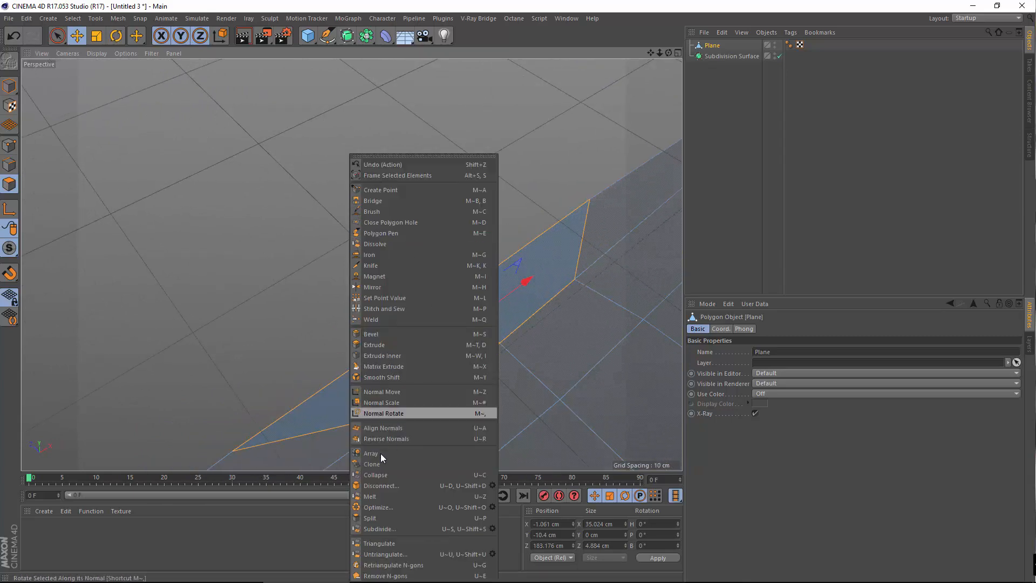
click(369, 437)
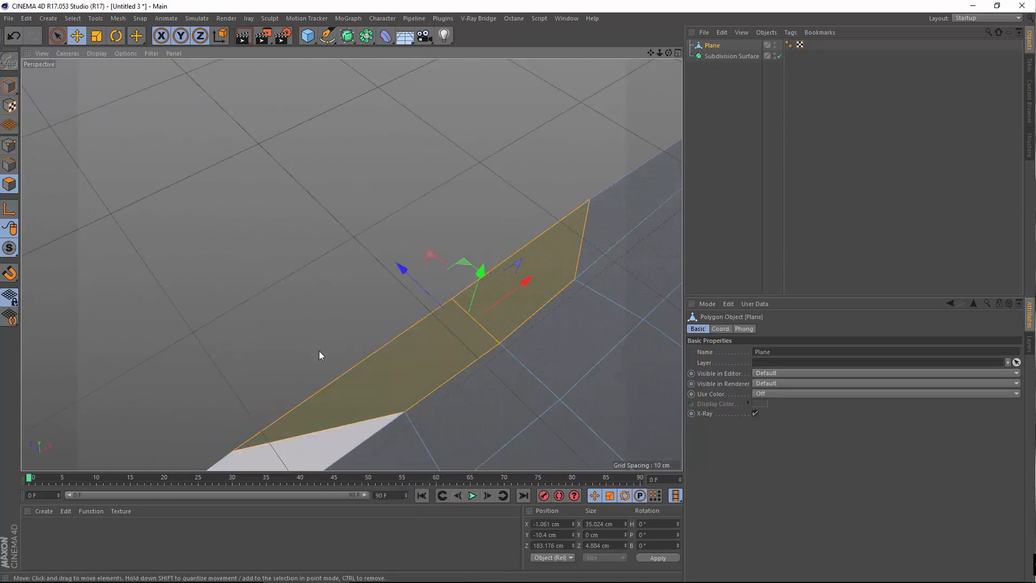
Select all the Plane's polygons, then deselect them to check the edge shading
scroll(449, 299, down, 3)
scroll(397, 348, down, 5)
alt+middle_drag(472, 318, 416, 286)
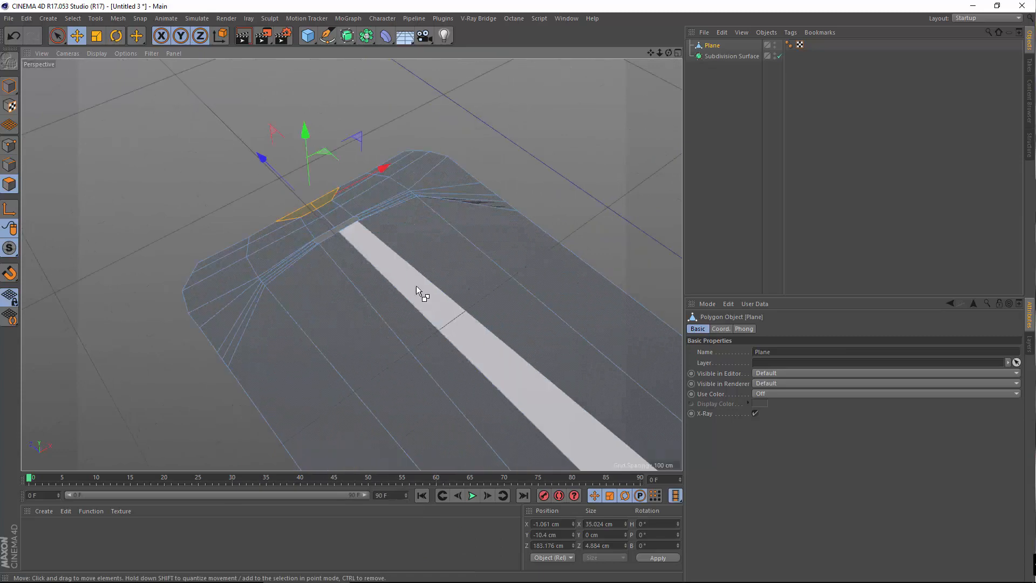
key(ctrl+a)
alt+drag(428, 293, 431, 315)
alt+middle_drag(540, 325, 448, 323)
scroll(444, 317, up, 5)
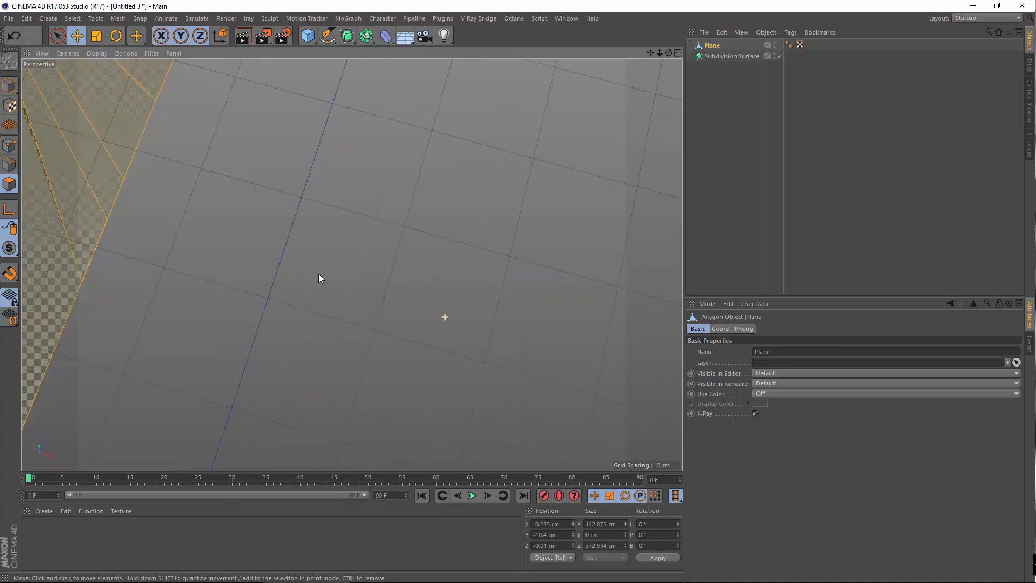
alt+middle_drag(351, 264, 434, 335)
click(434, 335)
alt+drag(319, 300, 355, 328)
Delete the narrow sliver polygon, leaving a gap in the Plane's edge
click(365, 322)
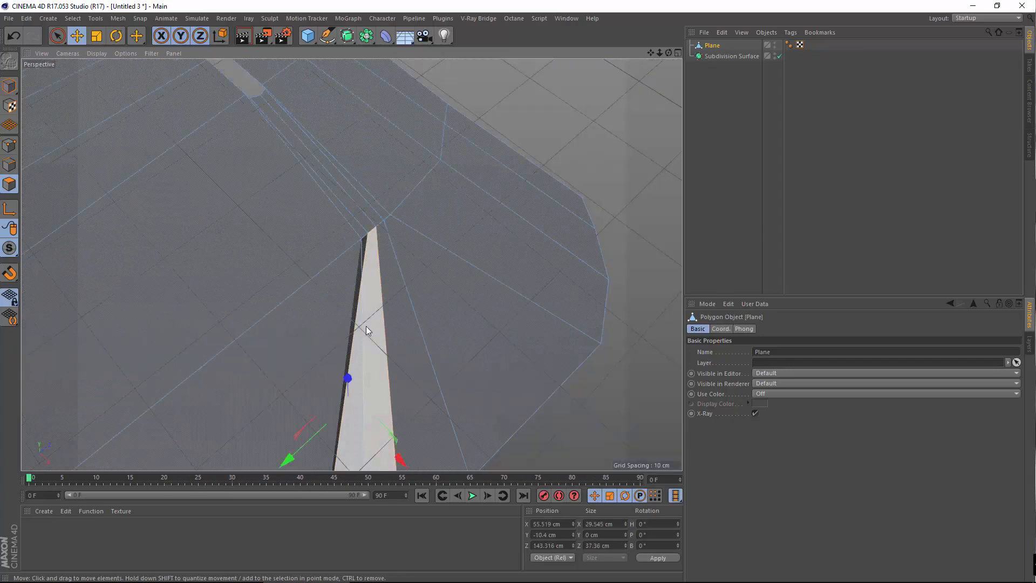
key(Delete)
alt+drag(361, 433, 342, 359)
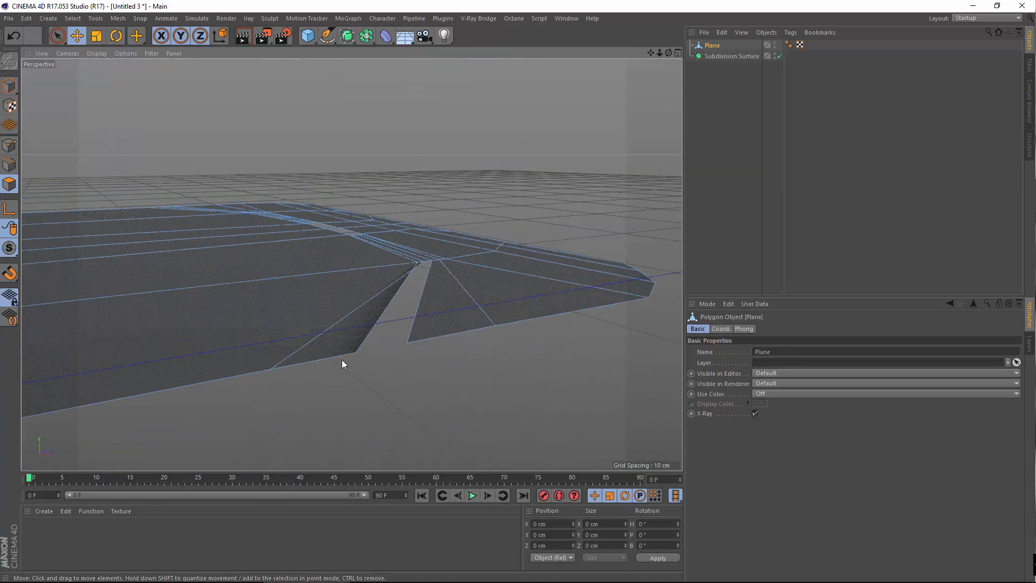
click(341, 349)
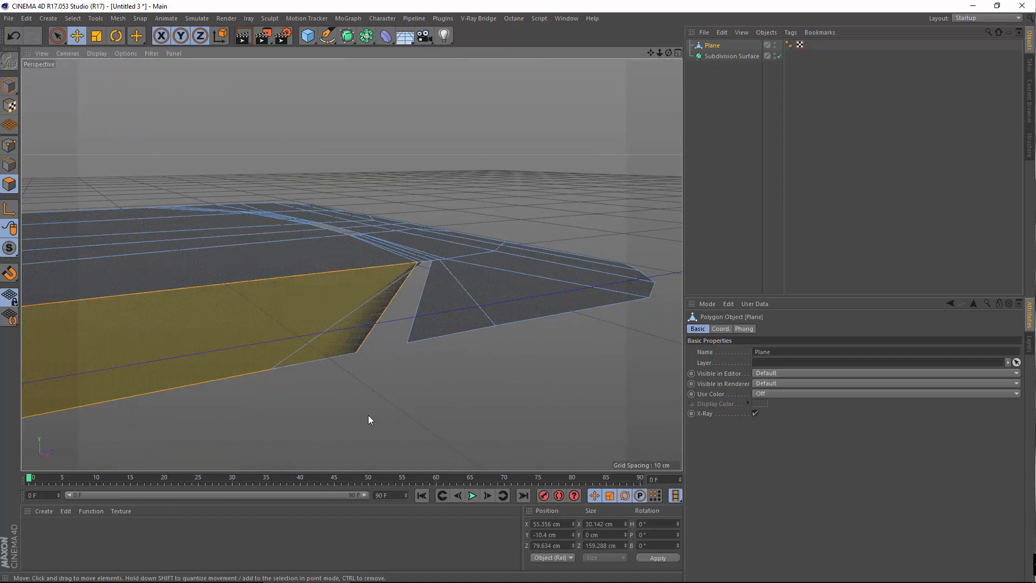
click(359, 448)
alt+drag(422, 406, 403, 418)
Clone the gap's bottom corner point and slide the copy about 2.3 cm along the edge
click(12, 146)
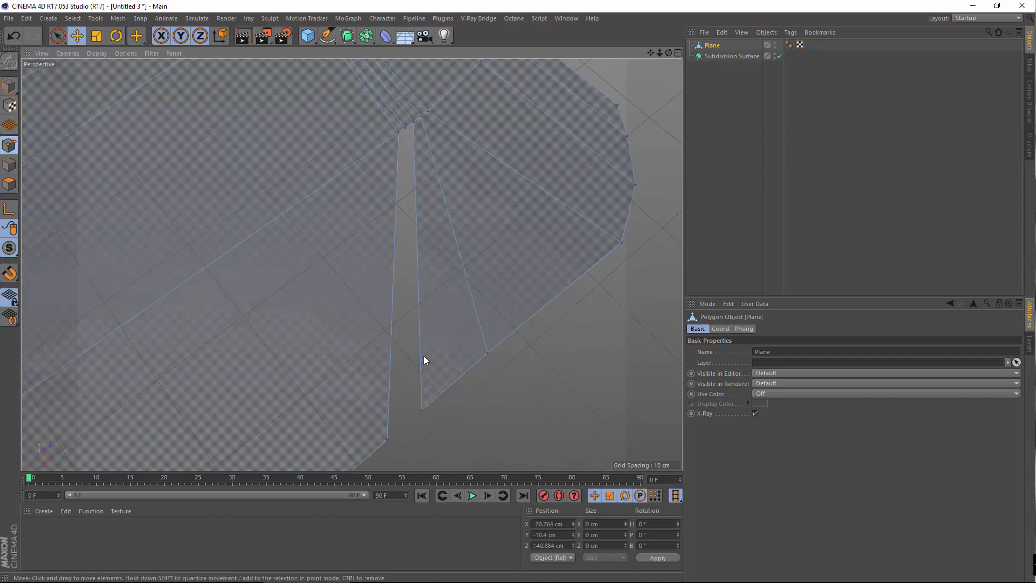
alt+drag(423, 355, 447, 392)
click(407, 368)
scroll(459, 432, up, 5)
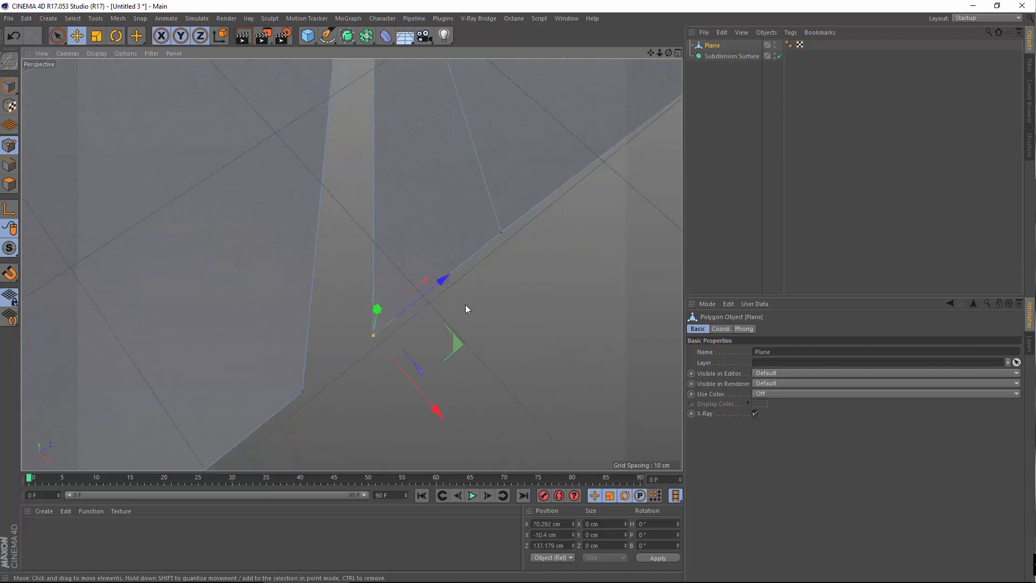
right_click(465, 303)
click(495, 531)
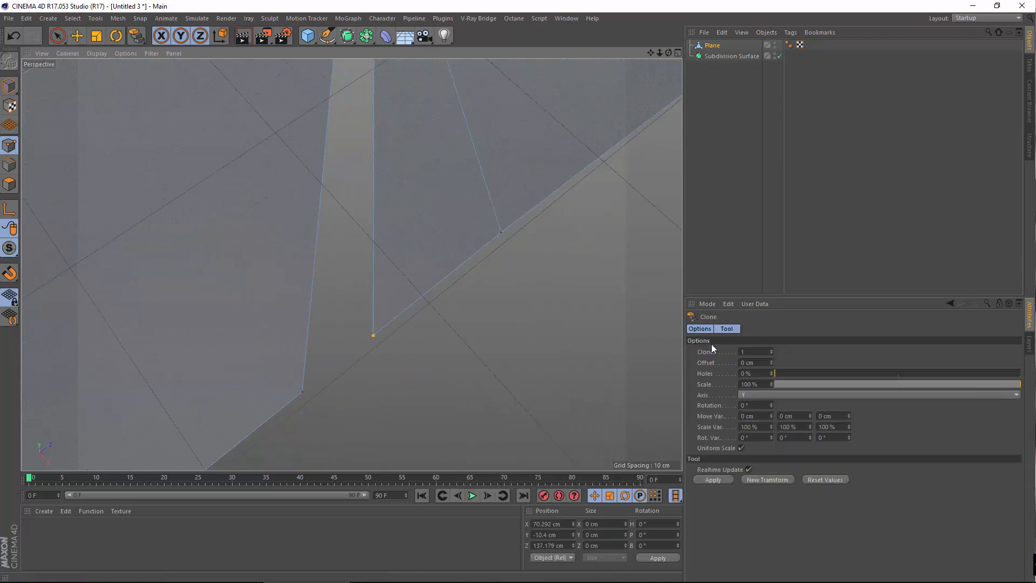
click(714, 480)
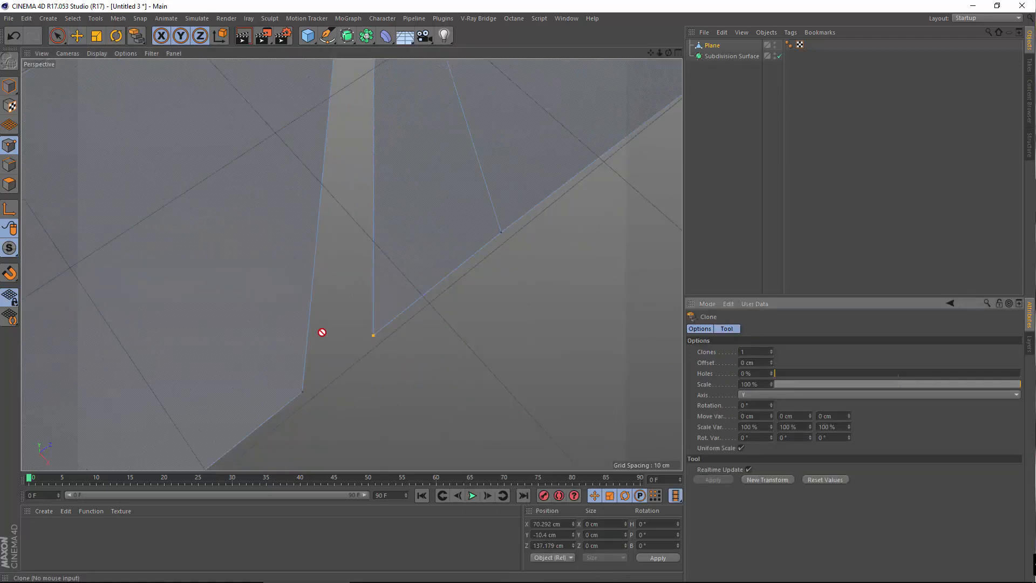
key(e)
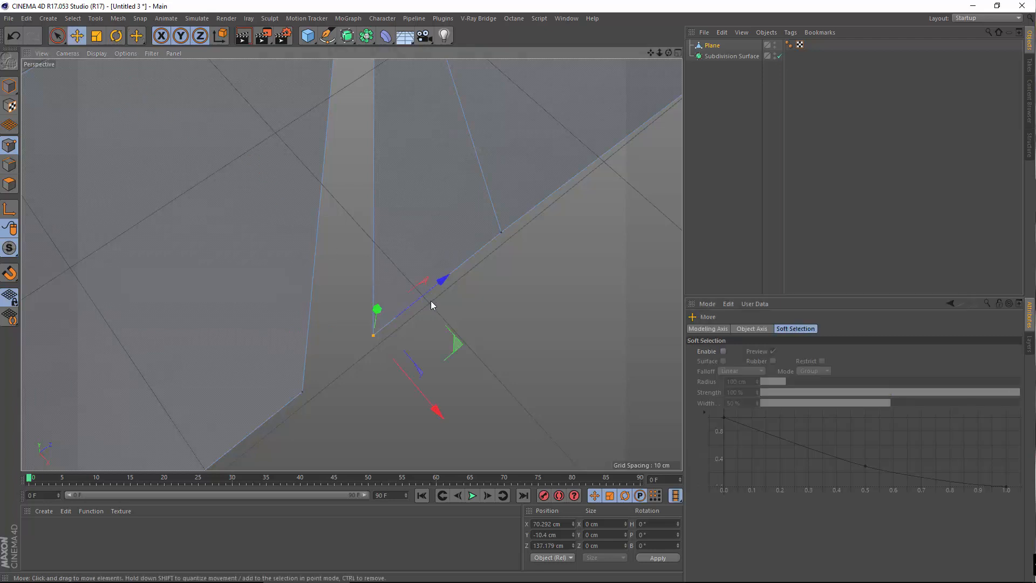
drag(437, 293, 403, 313)
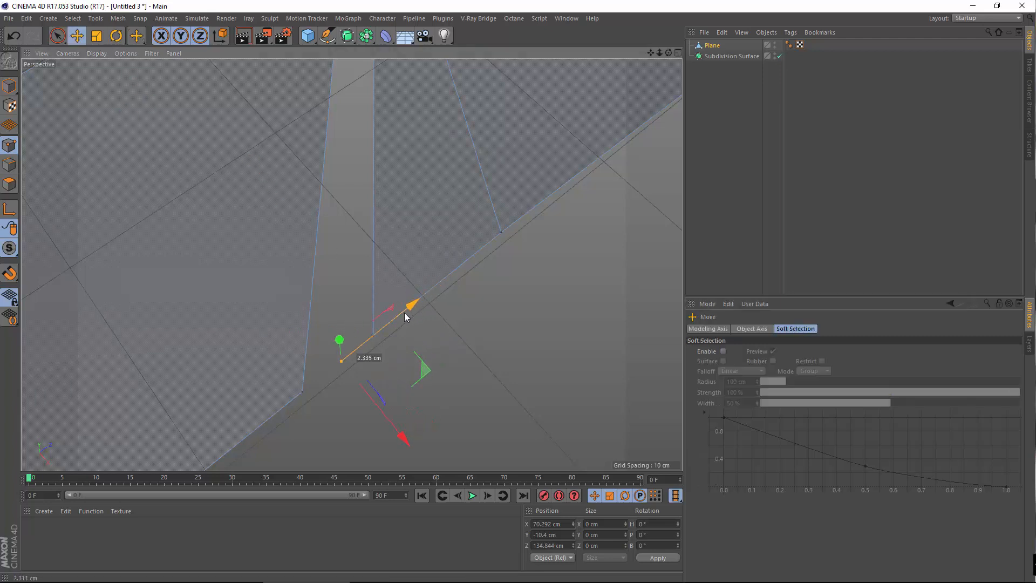
right_click(471, 344)
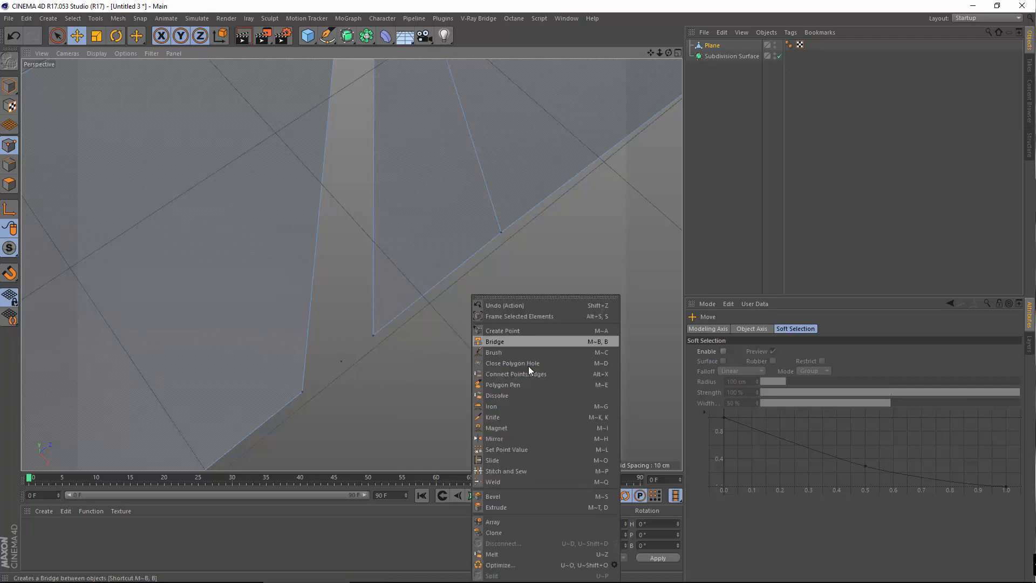
Bridge the points across the gap beside the slot to create a new polygon
click(526, 348)
scroll(448, 320, down, 3)
alt+drag(432, 201, 418, 158)
alt+middle_drag(421, 338, 429, 242)
mouse_move(414, 408)
mouse_down()
mouse_move(439, 398)
mouse_move(423, 416)
mouse_move(415, 403)
mouse_up()
Select all polygons and nest the Plane under the Subdivision Surface
click(12, 189)
key(ctrl+a)
alt+right_drag(435, 278, 523, 289)
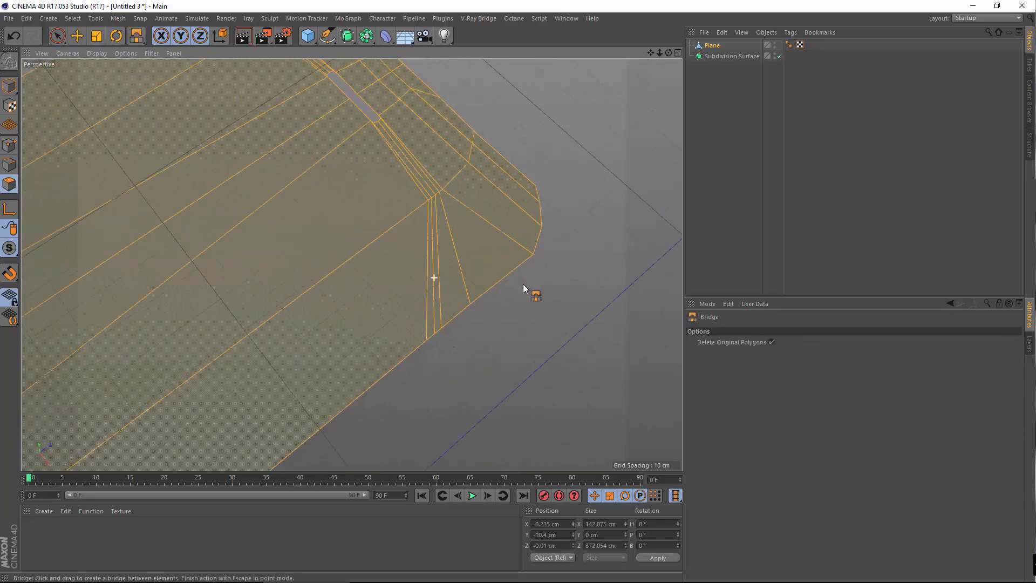
alt+drag(351, 315, 451, 328)
alt+middle_drag(265, 273, 454, 326)
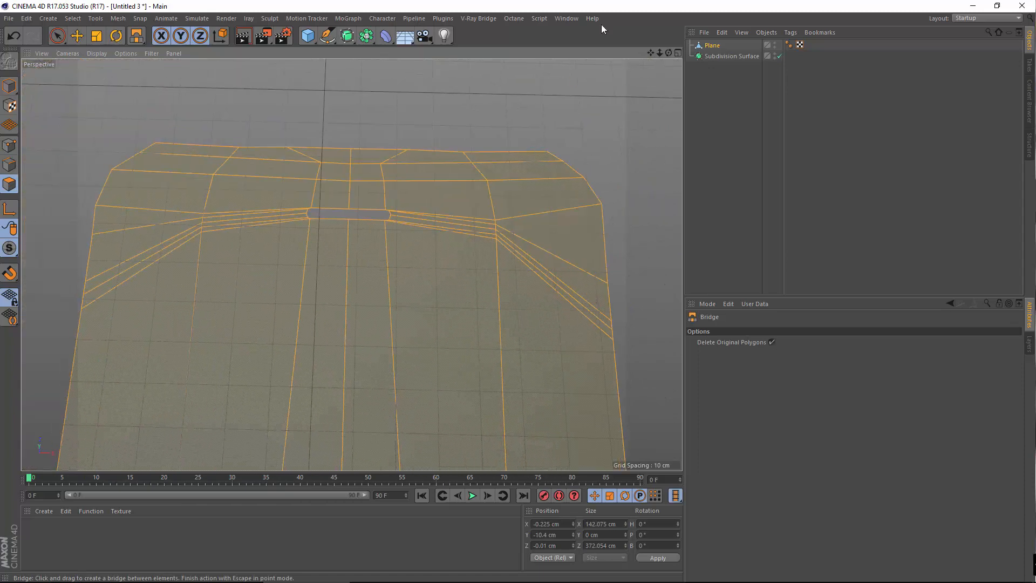
drag(711, 46, 724, 56)
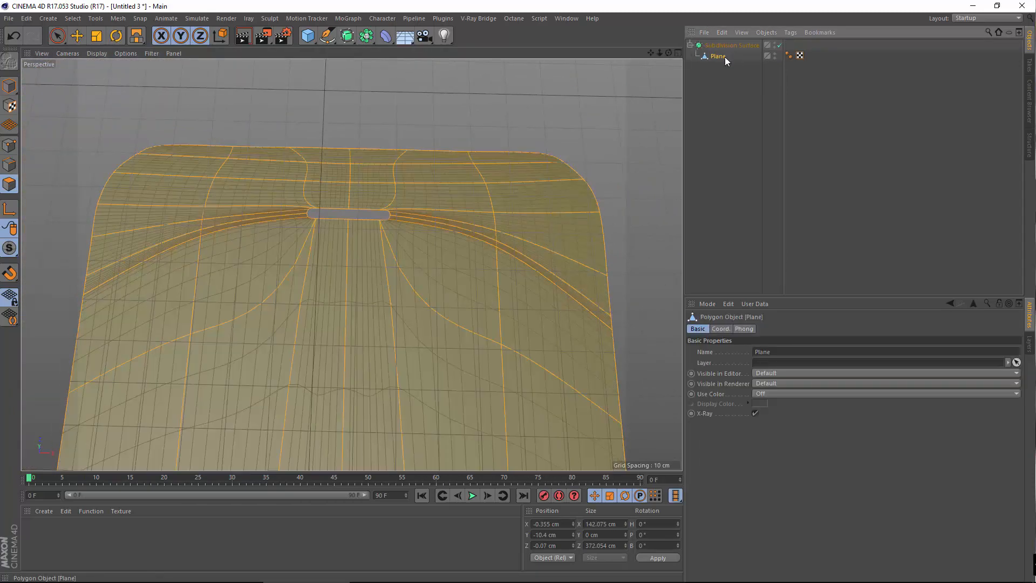
In the maximised top view, try nudging the arc-corner vertex along the blueprint, then undo it
middle_click(554, 215)
middle_click(585, 151)
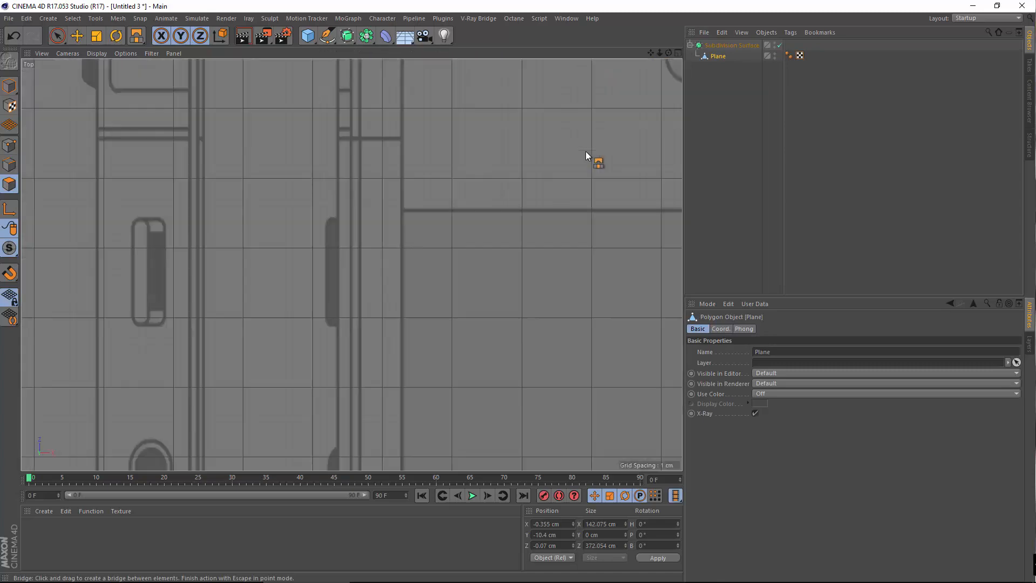
alt+middle_drag(585, 151, 48, 189)
scroll(286, 260, down, 6)
scroll(380, 273, up, 10)
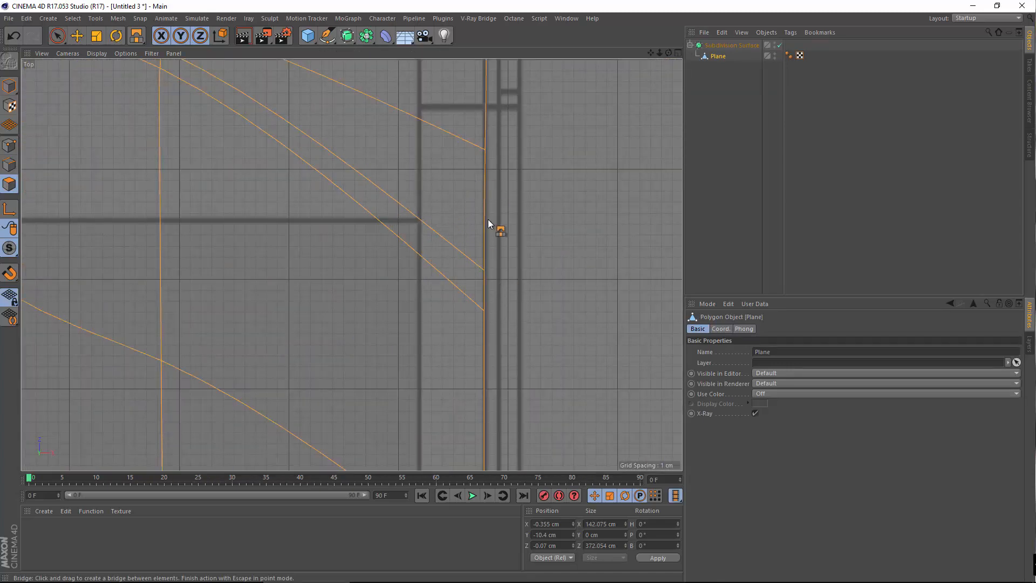
alt+middle_drag(488, 220, 433, 397)
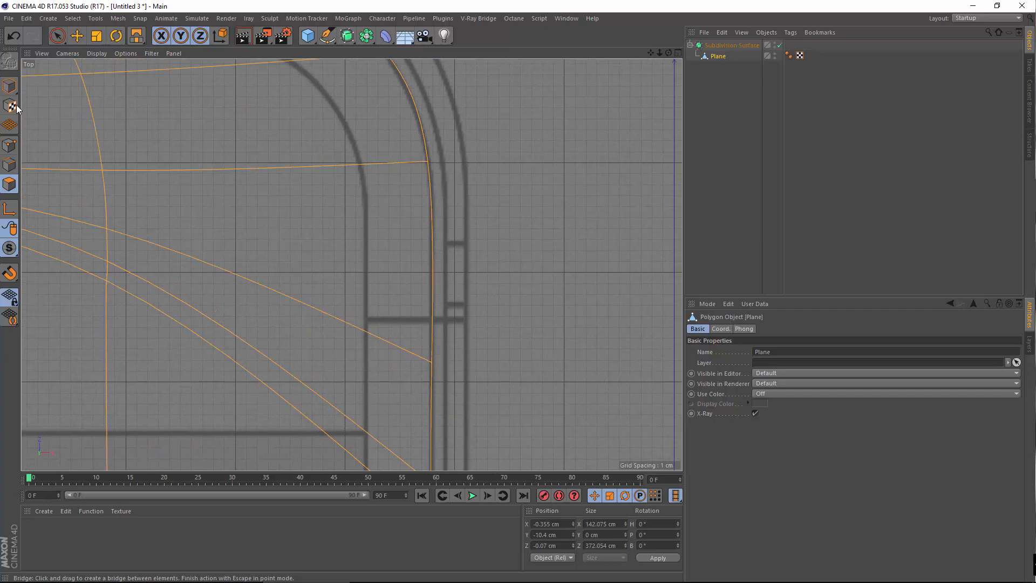
click(77, 37)
click(9, 145)
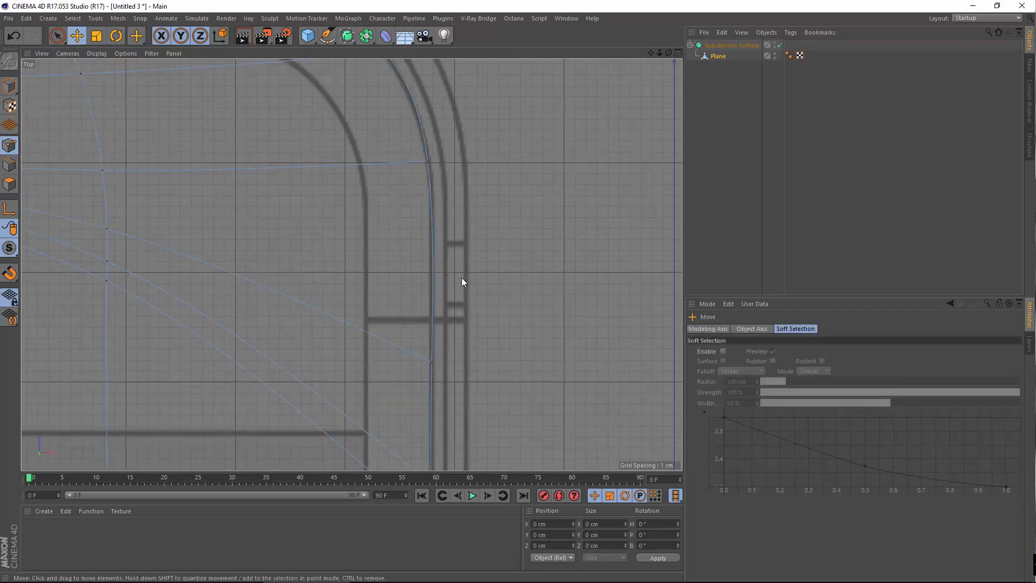
click(717, 57)
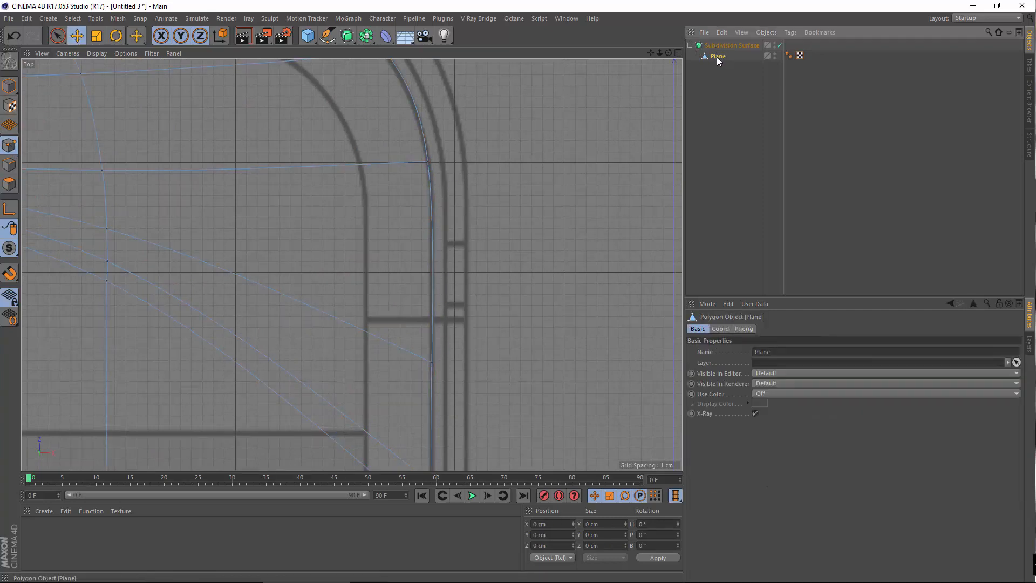
alt+middle_drag(432, 167, 447, 199)
click(441, 193)
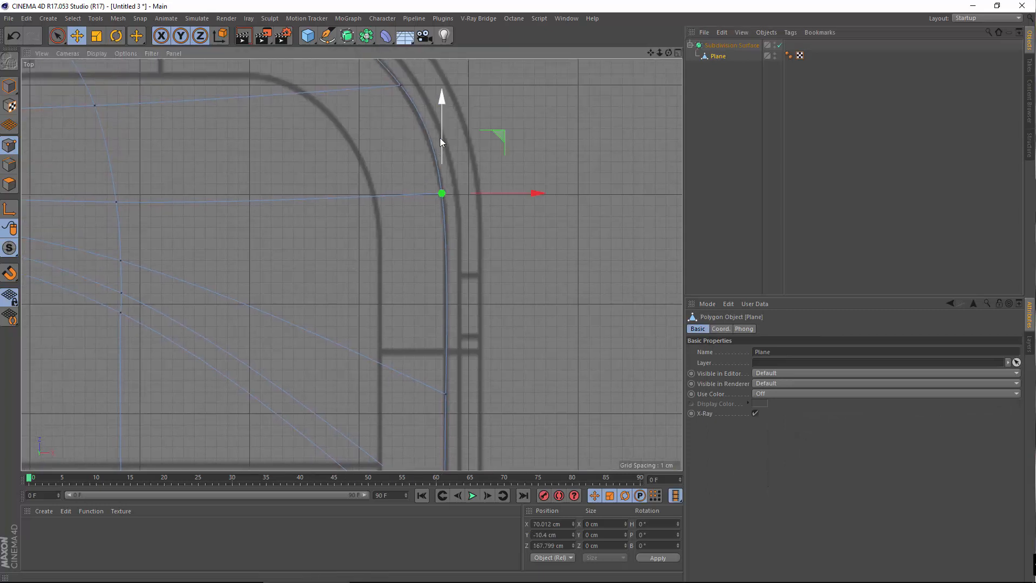
drag(440, 141, 439, 243)
key(ctrl+z)
Move the right-edge vertices near the corner curve onto the blueprint outline
click(445, 395)
click(473, 376)
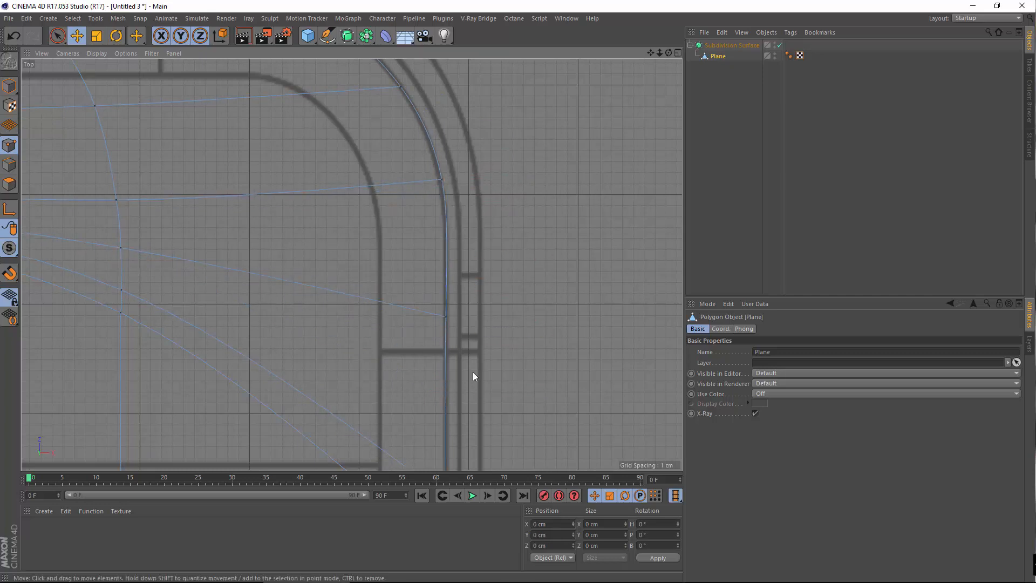
alt+middle_drag(502, 224, 492, 278)
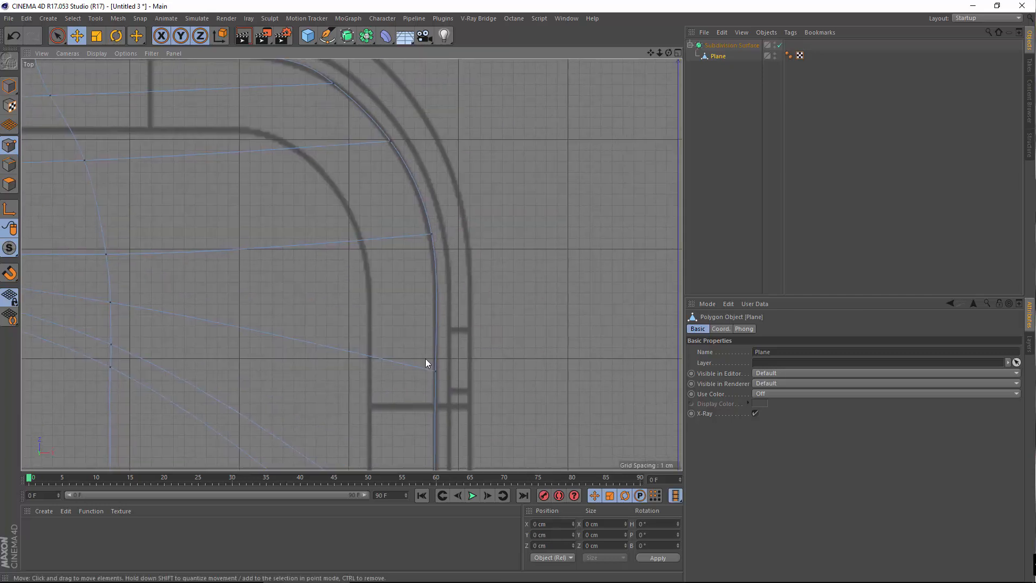
click(434, 374)
drag(435, 285, 436, 270)
click(429, 215)
click(431, 232)
drag(484, 235, 484, 236)
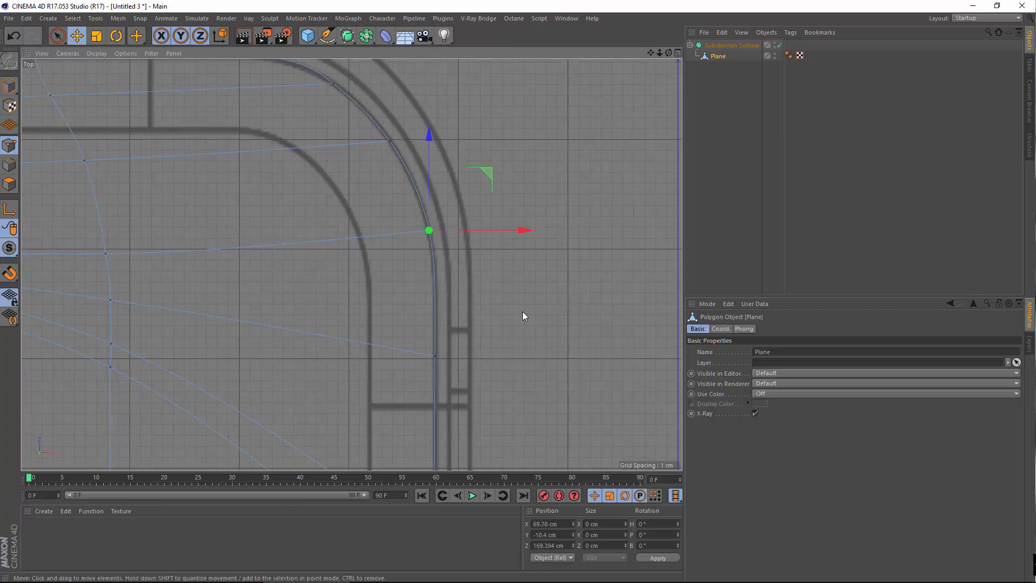
click(418, 322)
Pan along the phone outline to its bottom end and return to the perspective view
scroll(482, 380, down, 6)
middle_drag(463, 222, 440, 172)
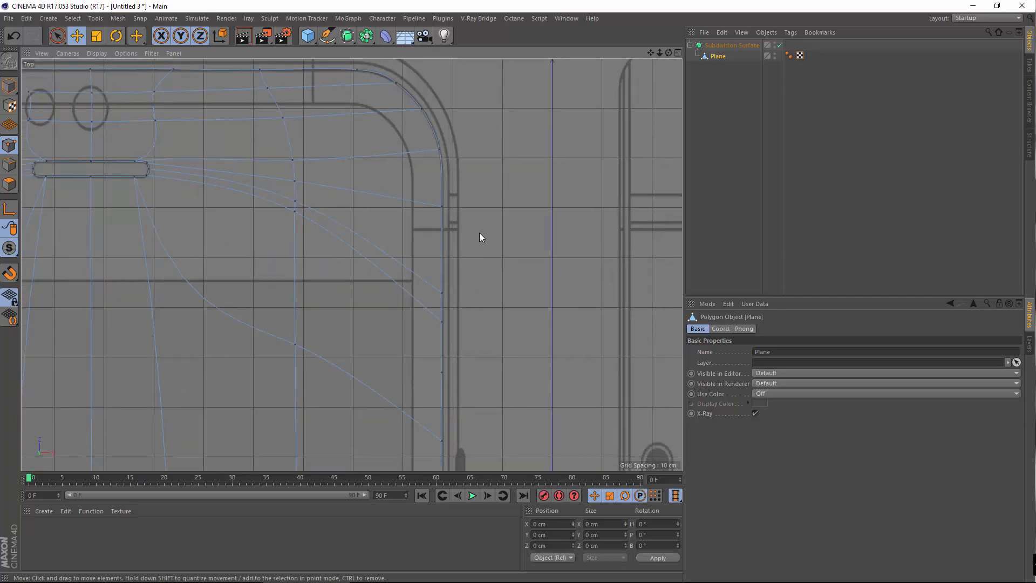
alt+middle_drag(215, 215, 667, 289)
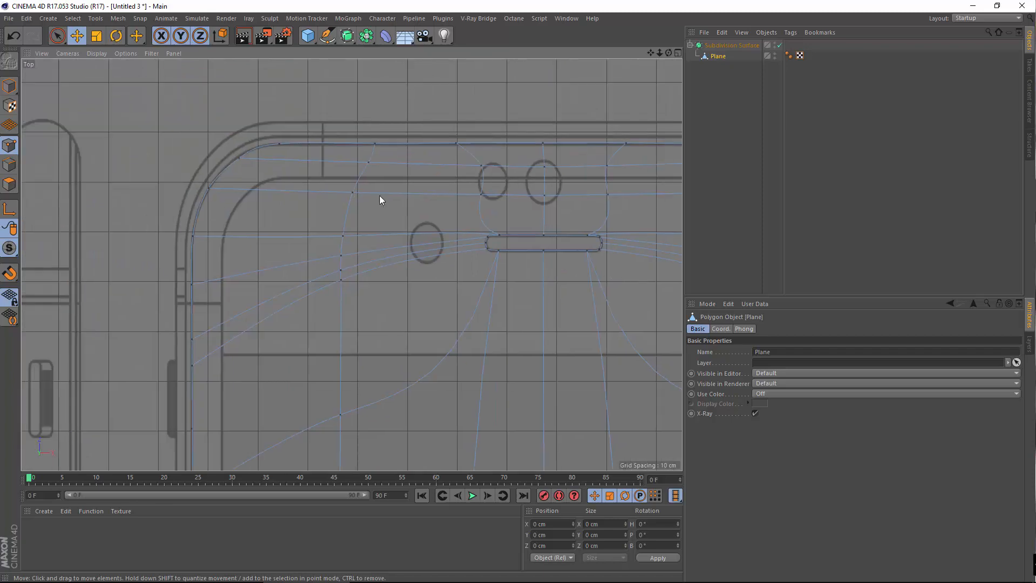
scroll(323, 344, down, 7)
alt+middle_drag(433, 401, 344, 165)
alt+middle_drag(387, 413, 503, 191)
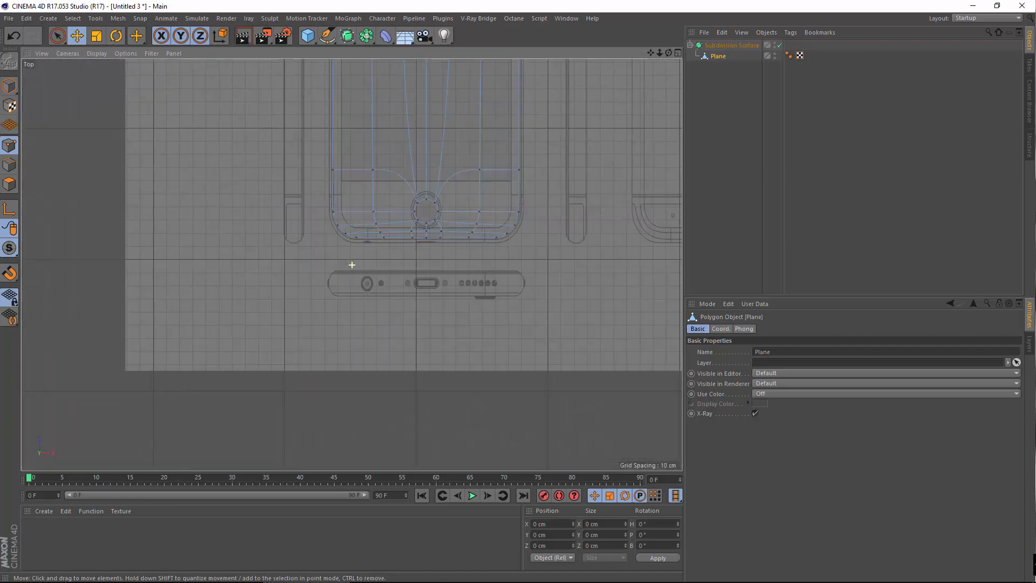
scroll(503, 191, up, 3)
scroll(508, 195, up, 3)
alt+middle_drag(473, 318, 565, 411)
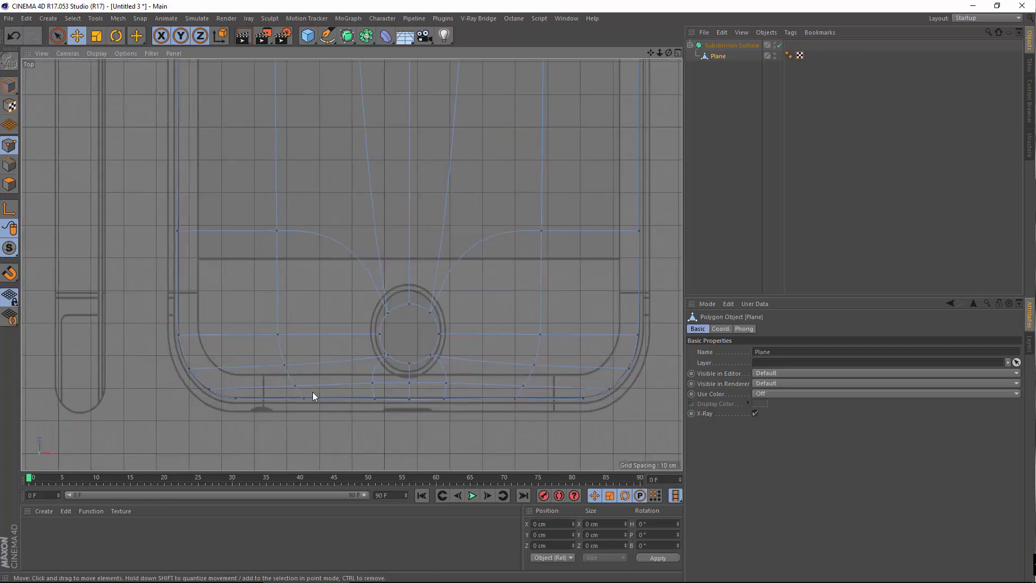
middle_click(334, 238)
middle_click(176, 173)
alt+drag(334, 322, 351, 178)
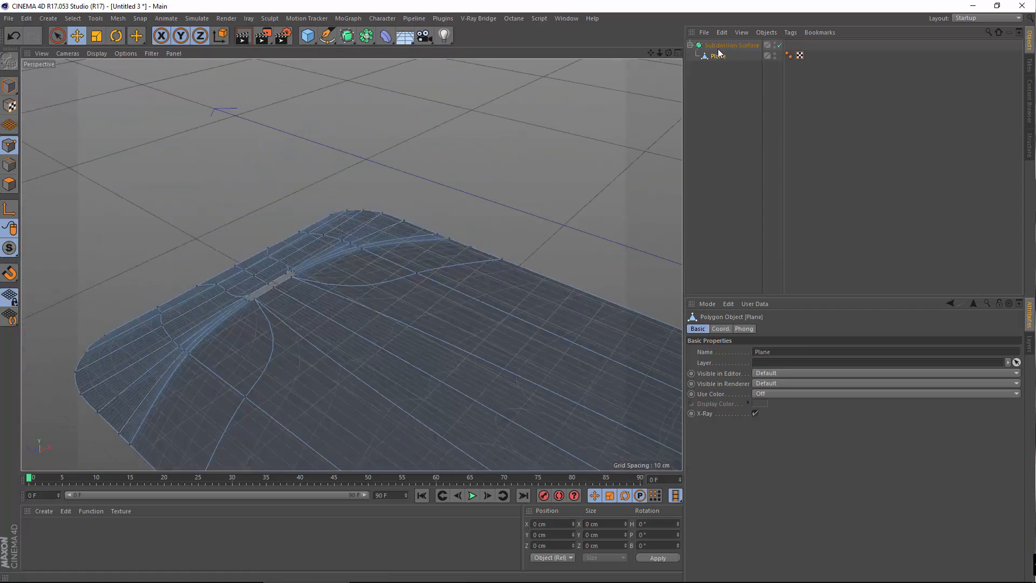
Take the Plane out of the Subdivision Surface and view its polygon cage at the bottom end
drag(740, 44, 712, 42)
scroll(287, 279, down, 5)
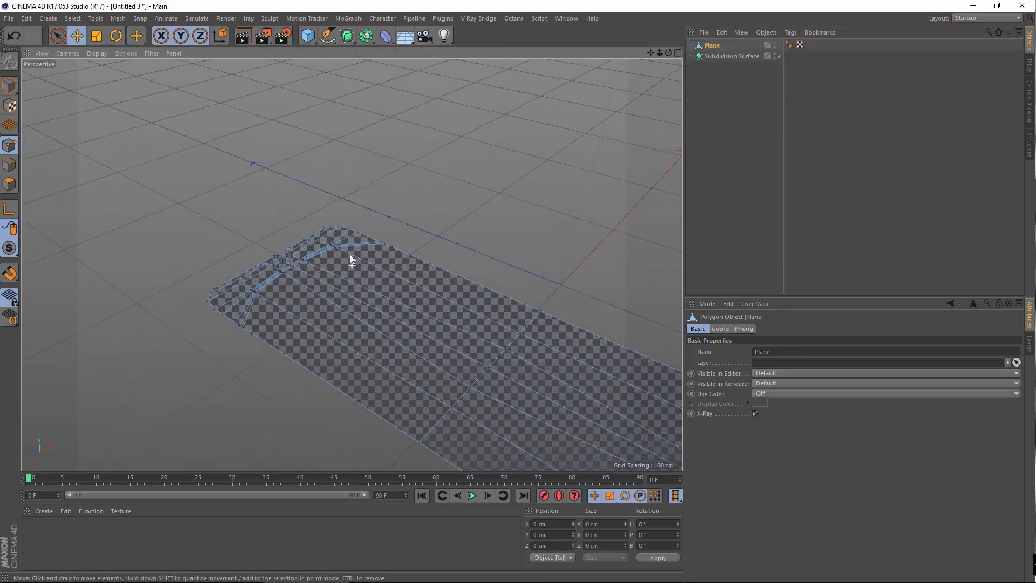
click(9, 182)
scroll(414, 293, up, 3)
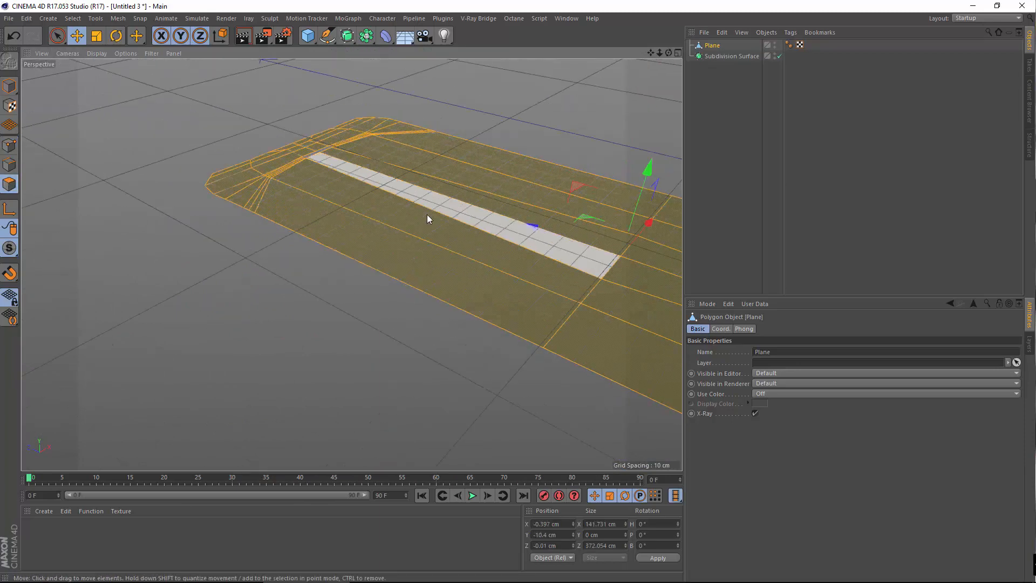
alt+drag(426, 215, 477, 340)
scroll(477, 340, down, 3)
alt+drag(403, 199, 364, 287)
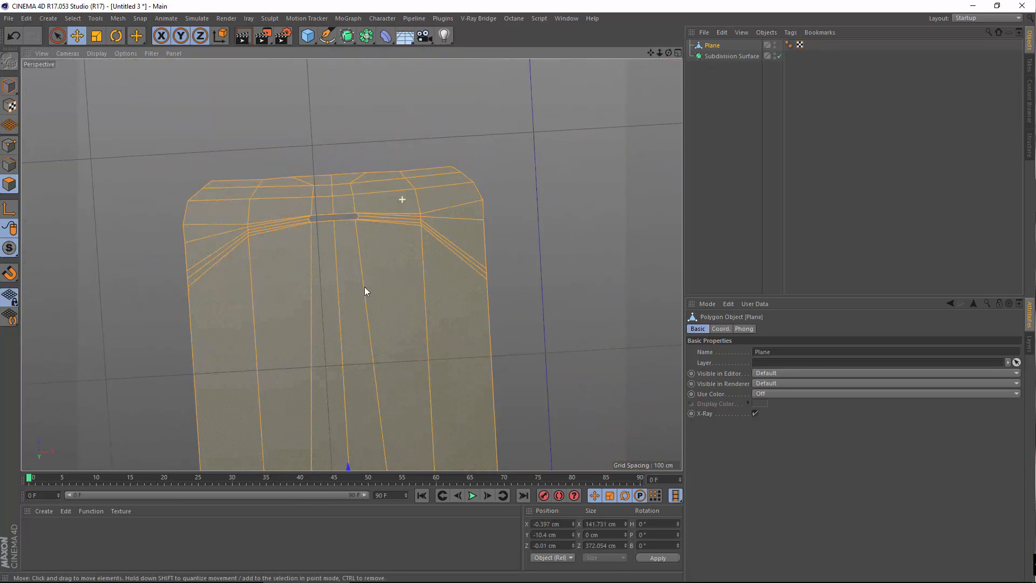
alt+middle_drag(290, 325, 352, 265)
alt+drag(267, 386, 290, 356)
alt+middle_drag(429, 340, 681, 456)
Extrude the body polygons to a -10.1 cm offset with Create Caps enabled
right_click(377, 188)
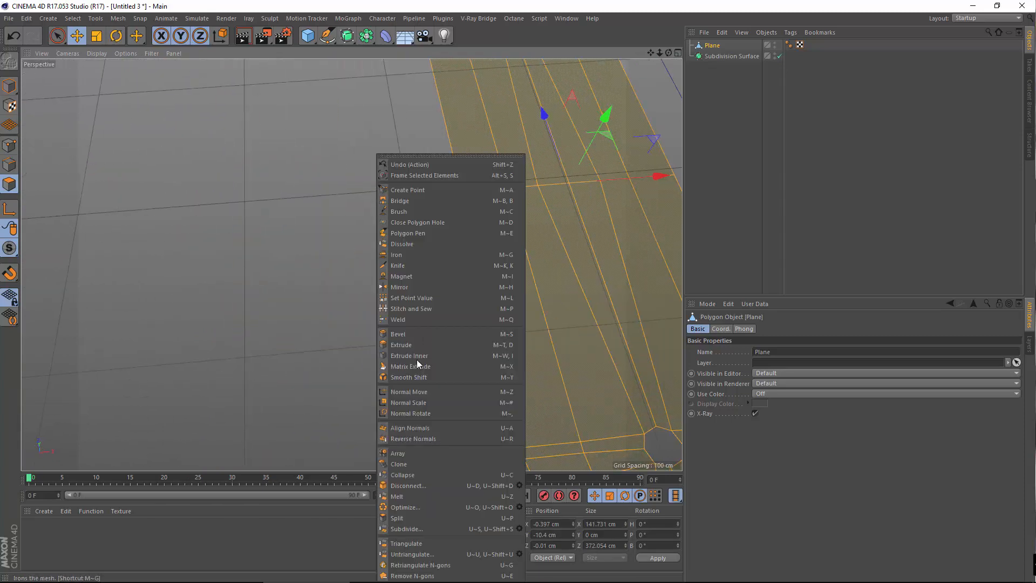
click(423, 345)
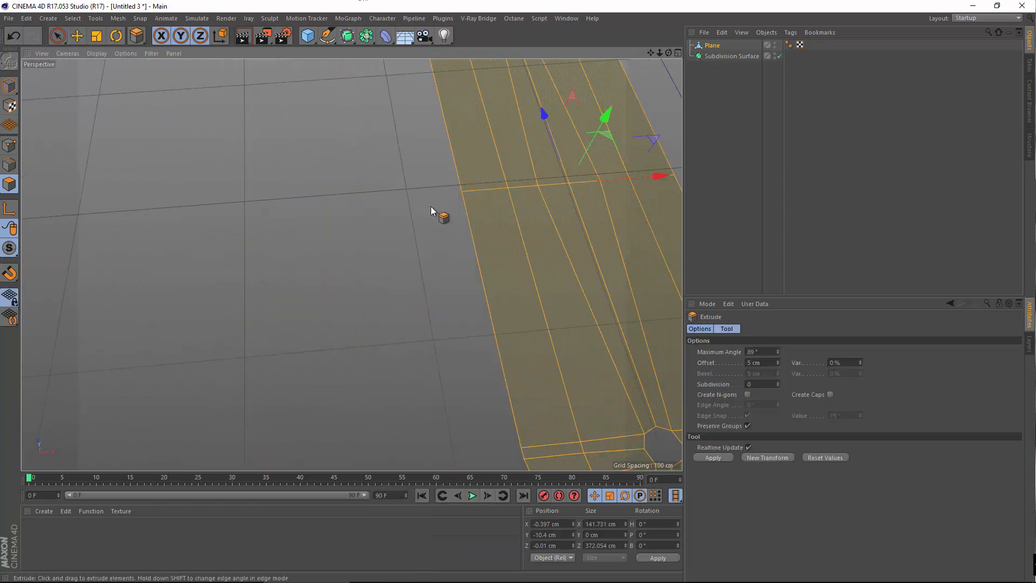
alt+drag(430, 207, 468, 142)
alt+drag(274, 321, 277, 340)
alt+middle_drag(278, 340, 257, 354)
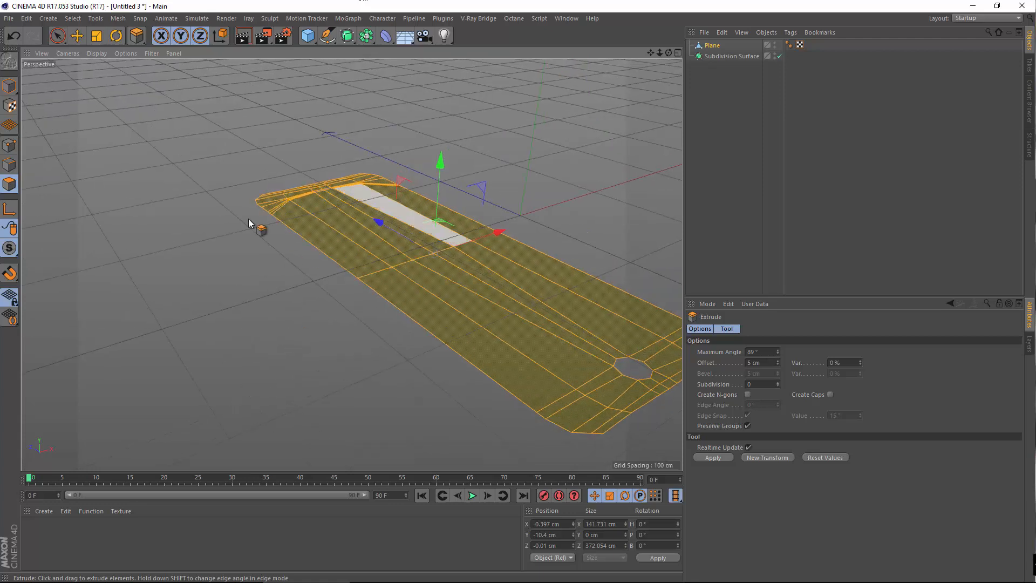
drag(530, 246, 507, 246)
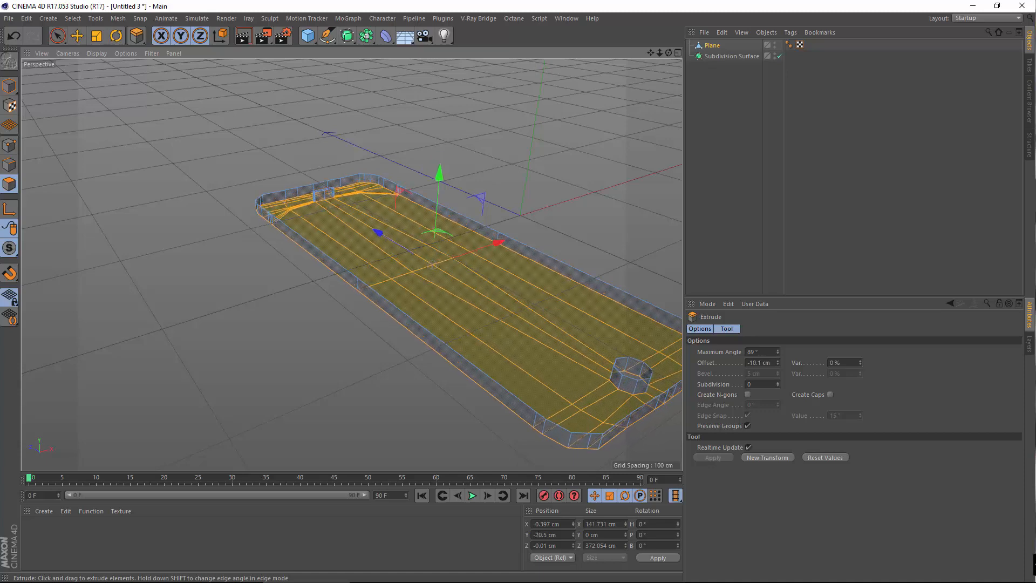
click(830, 395)
Put the Plane back under the Subdivision Surface to smooth the slab
alt+drag(350, 346, 178, 369)
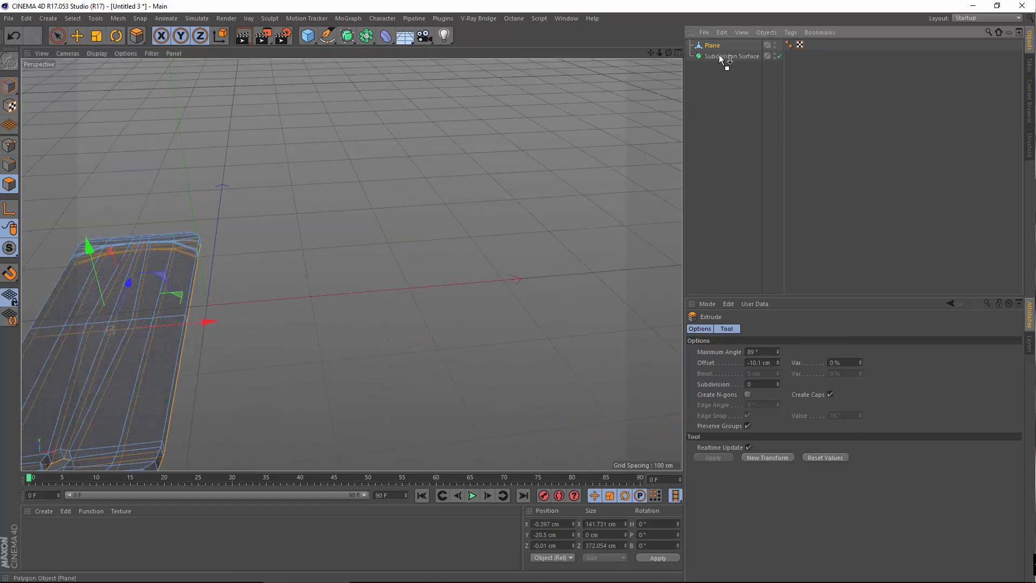
drag(723, 59, 724, 56)
alt+drag(544, 170, 394, 235)
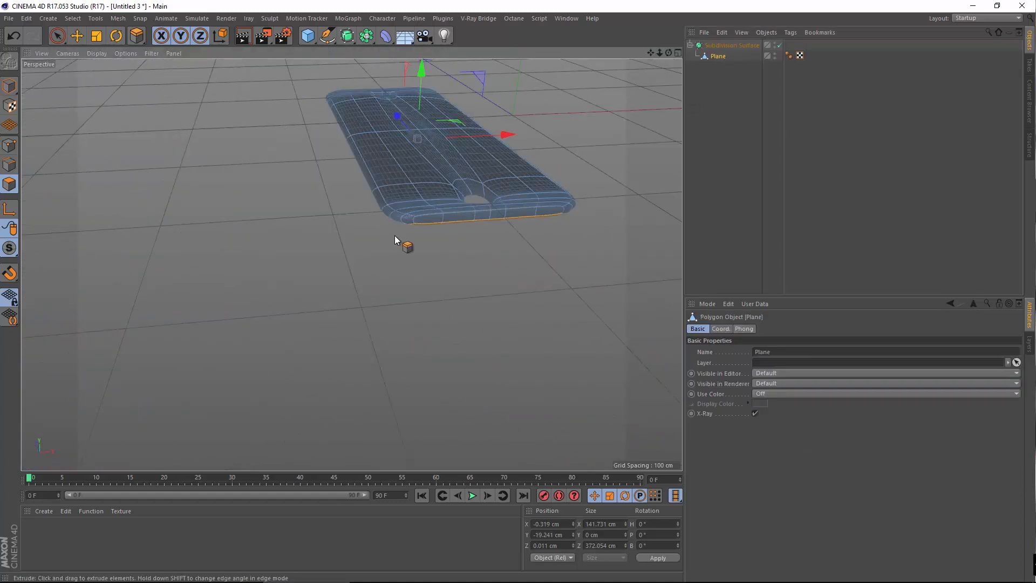
Use the loop Knife to cut edge loops near the side band's top and bottom edges
right_click(394, 235)
click(445, 266)
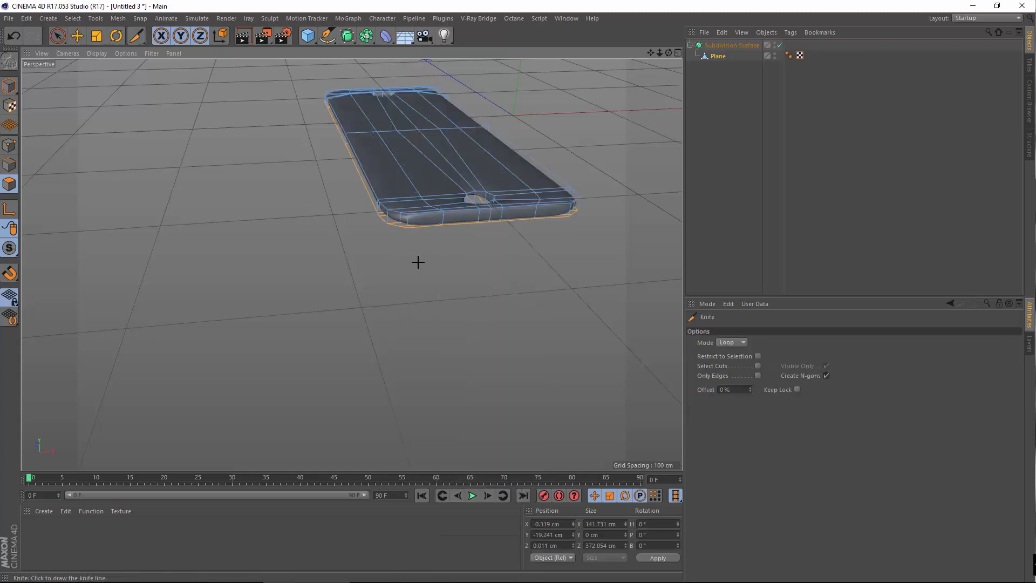
alt+drag(416, 272, 344, 233)
alt+middle_drag(344, 233, 553, 398)
alt+drag(552, 398, 479, 300)
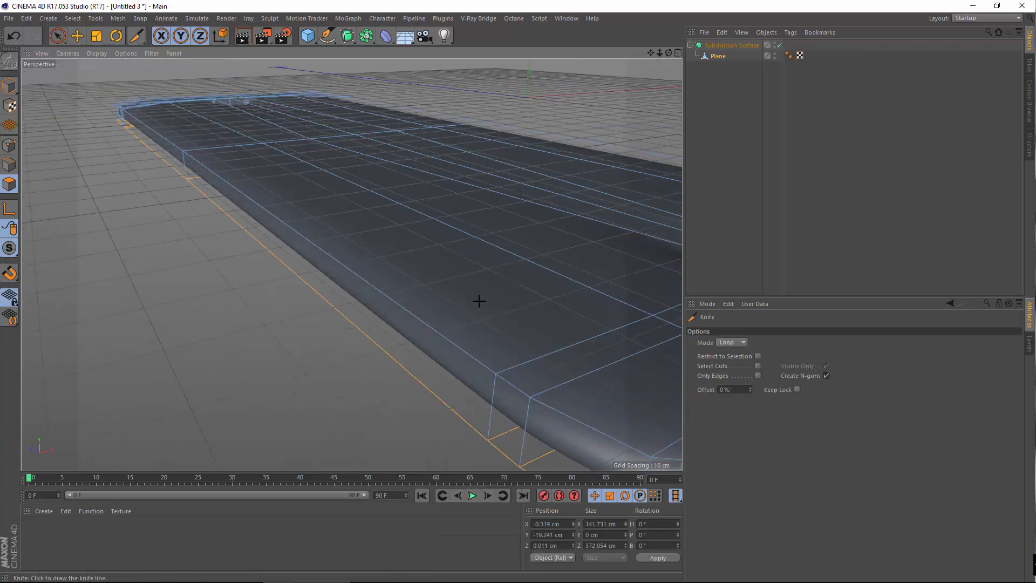
alt+middle_drag(478, 300, 335, 272)
alt+drag(335, 272, 467, 356)
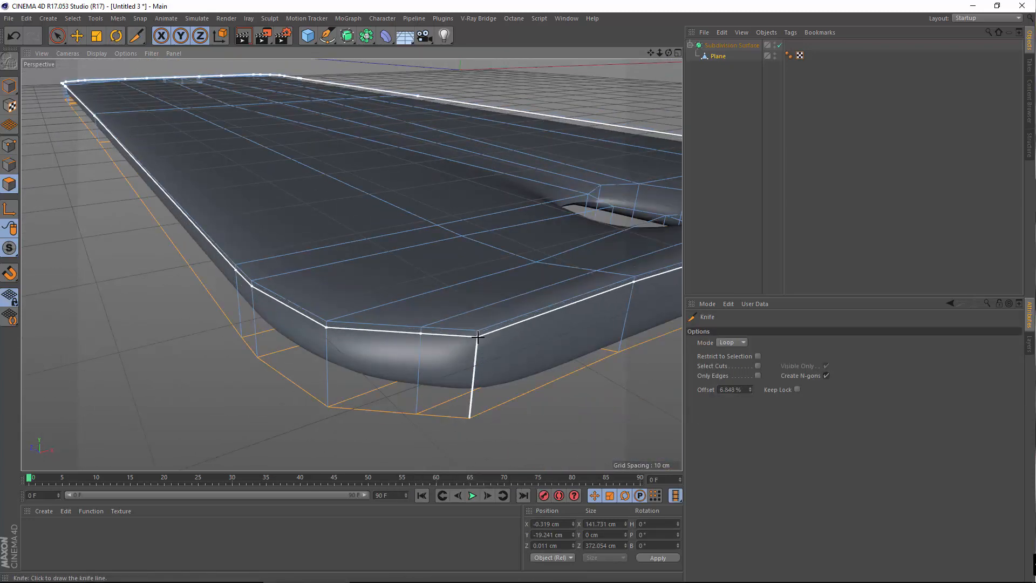
click(477, 341)
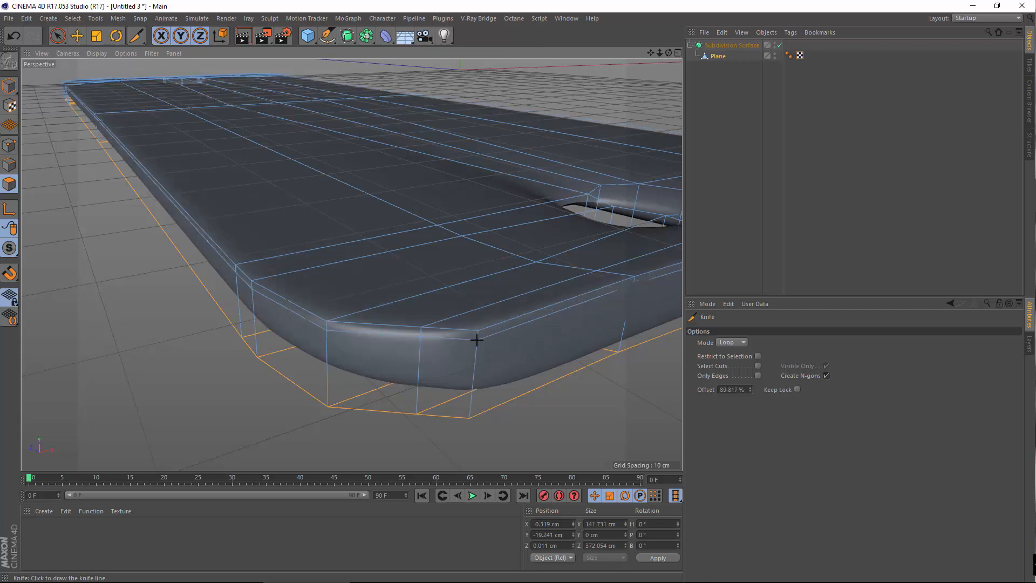
click(470, 411)
Set the knife offset to 50% and cut a loop through the middle of the side band
alt+drag(458, 374, 585, 344)
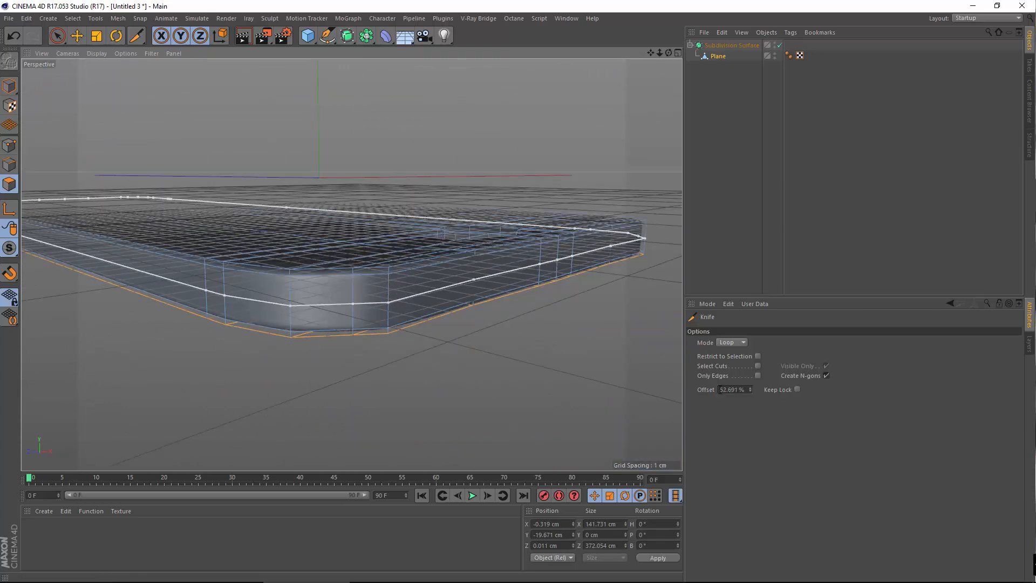
double_click(721, 390)
text(50)
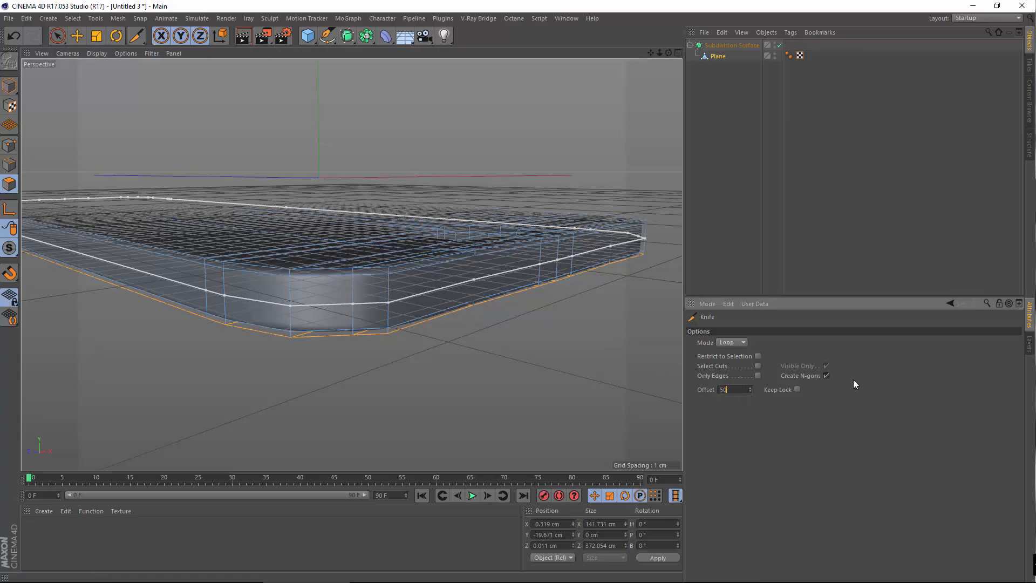
key(Return)
click(445, 354)
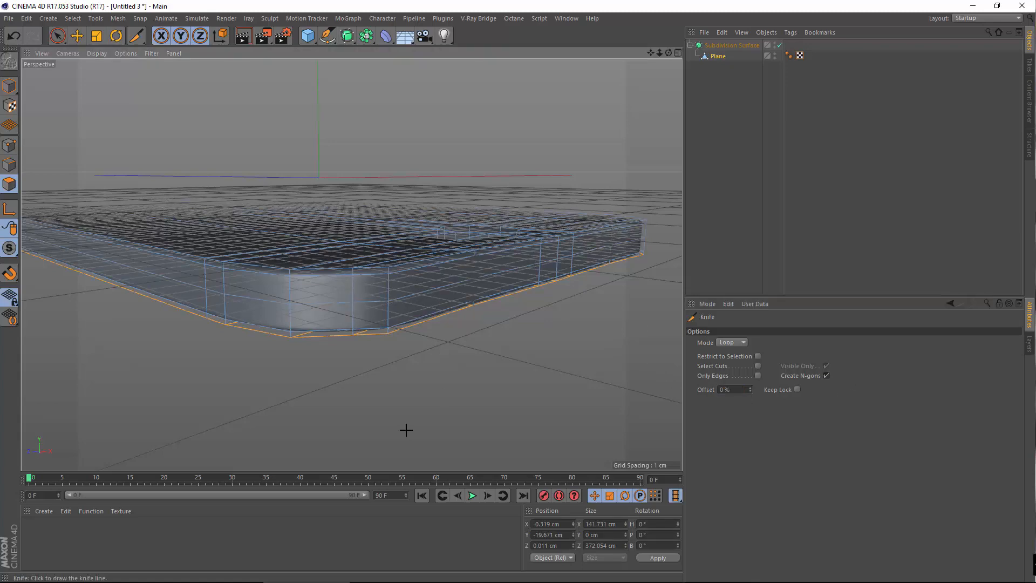
alt+drag(363, 360, 270, 354)
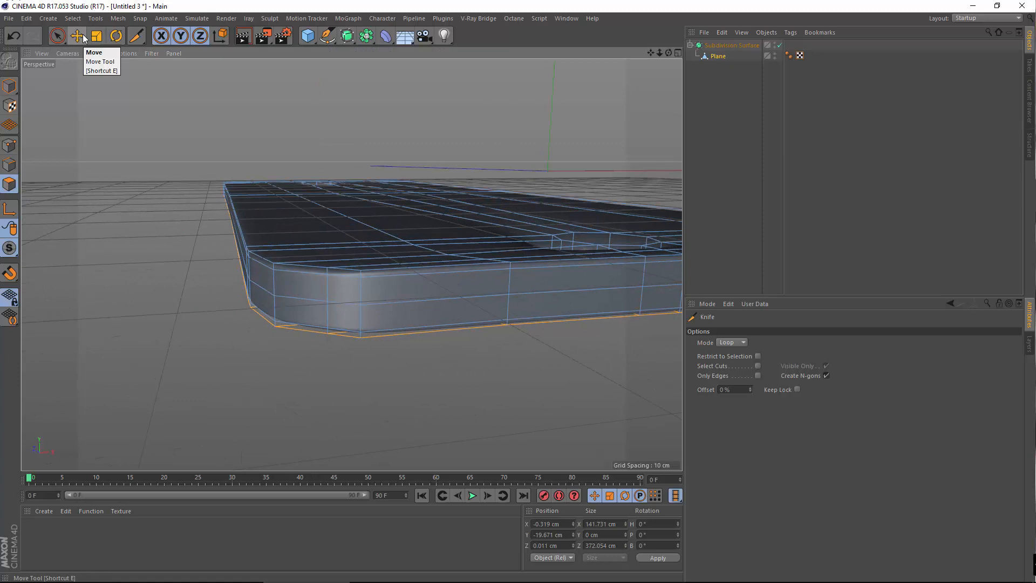
Take the Plane out of the Subdivision Surface to edit its unsmoothed mesh
click(72, 18)
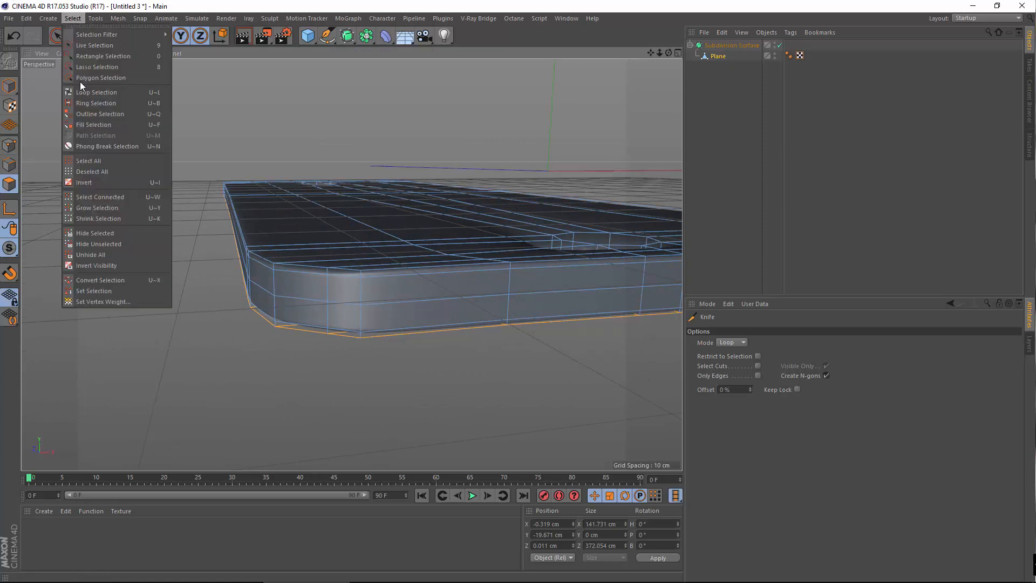
click(97, 77)
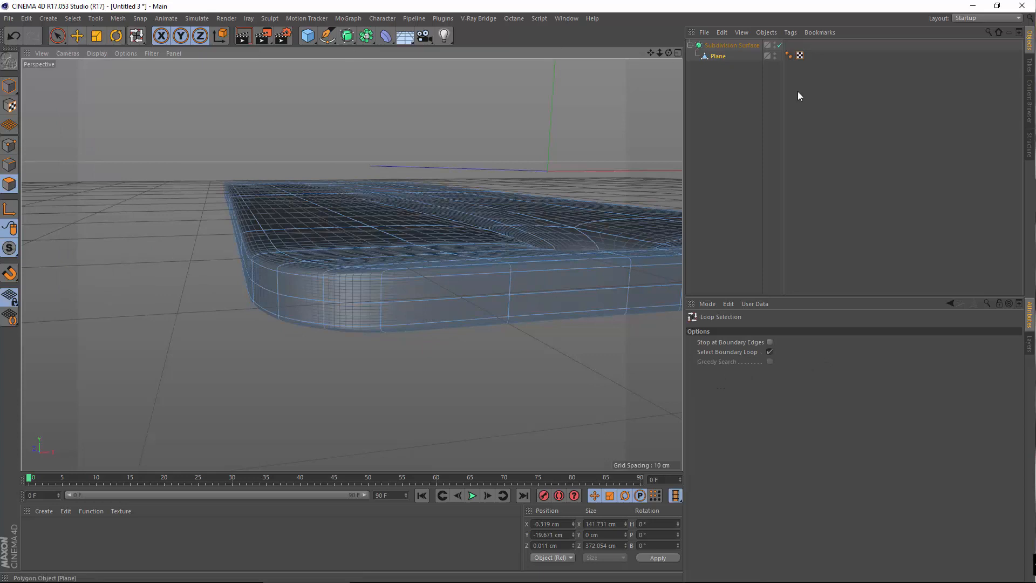
click(717, 57)
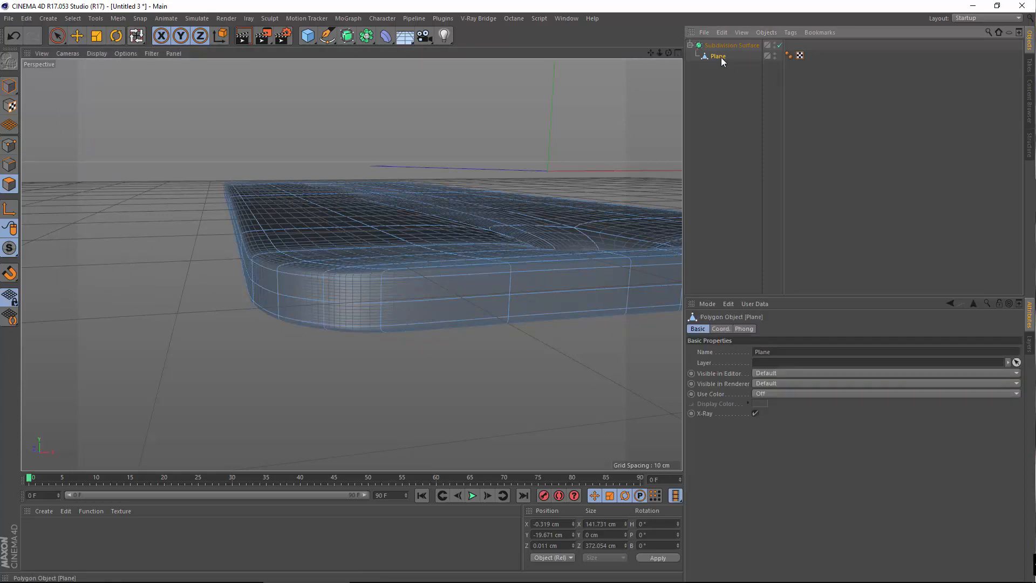
drag(727, 43, 729, 43)
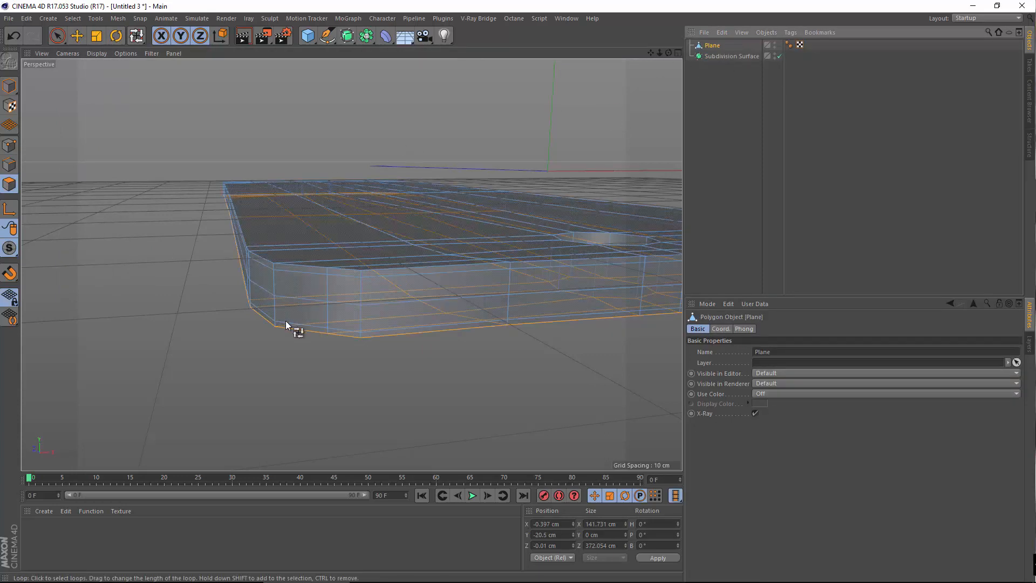
alt+drag(351, 264, 178, 354)
click(9, 165)
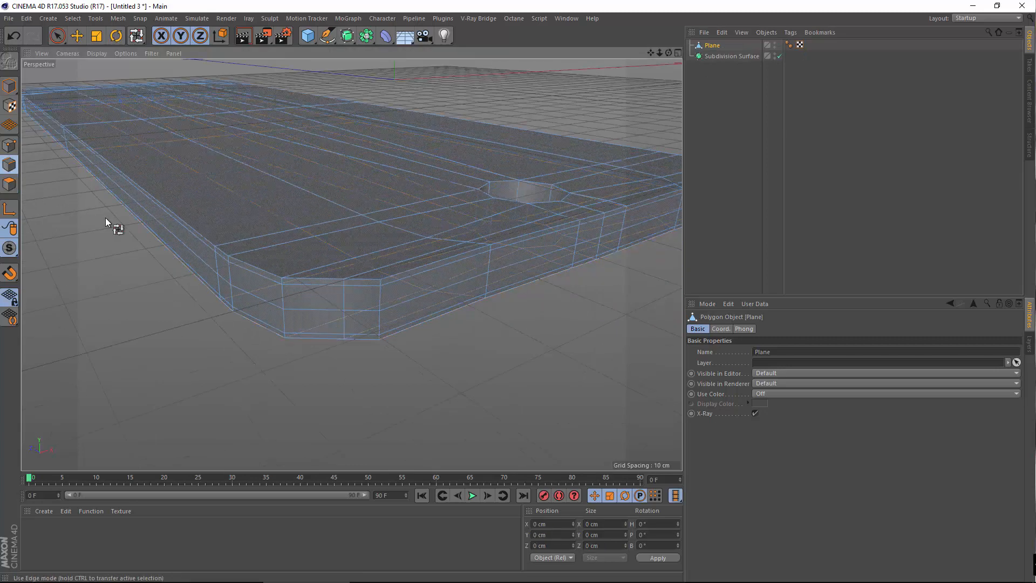
alt+right_drag(334, 348, 385, 313)
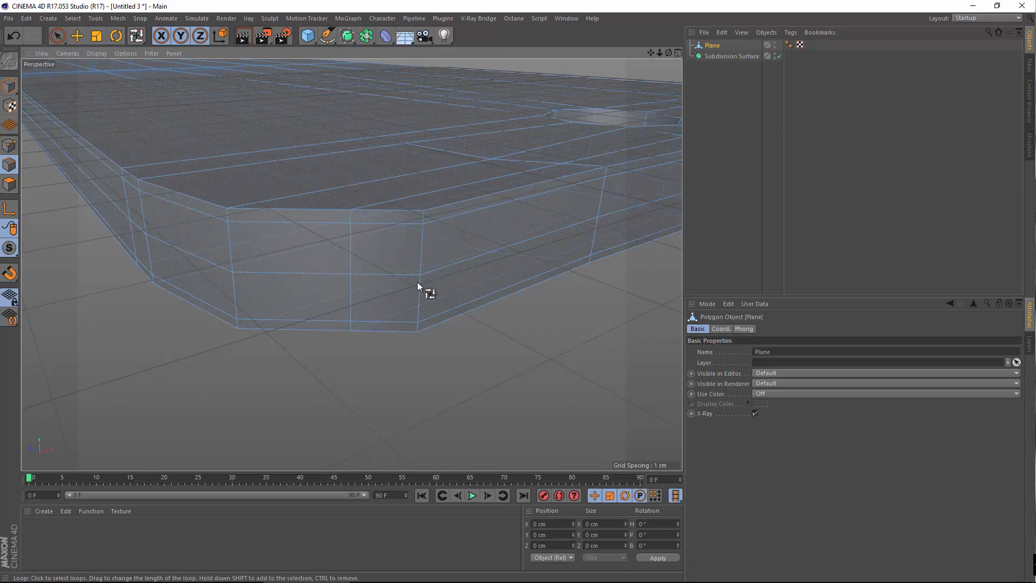
Loop-select the middle ring of points around the side band, with Select Boundary Loop off
click(9, 145)
click(72, 18)
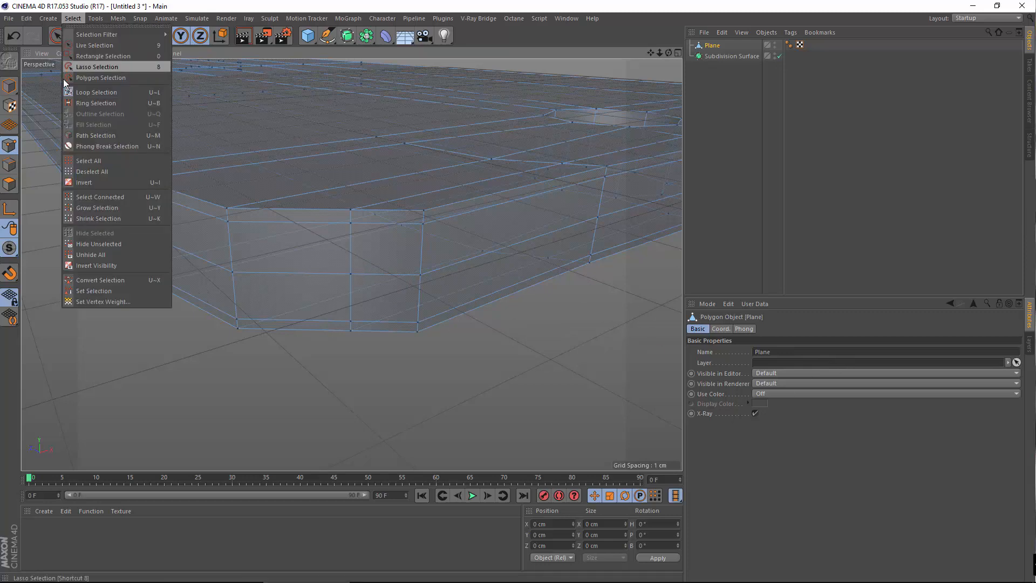
click(121, 104)
click(769, 352)
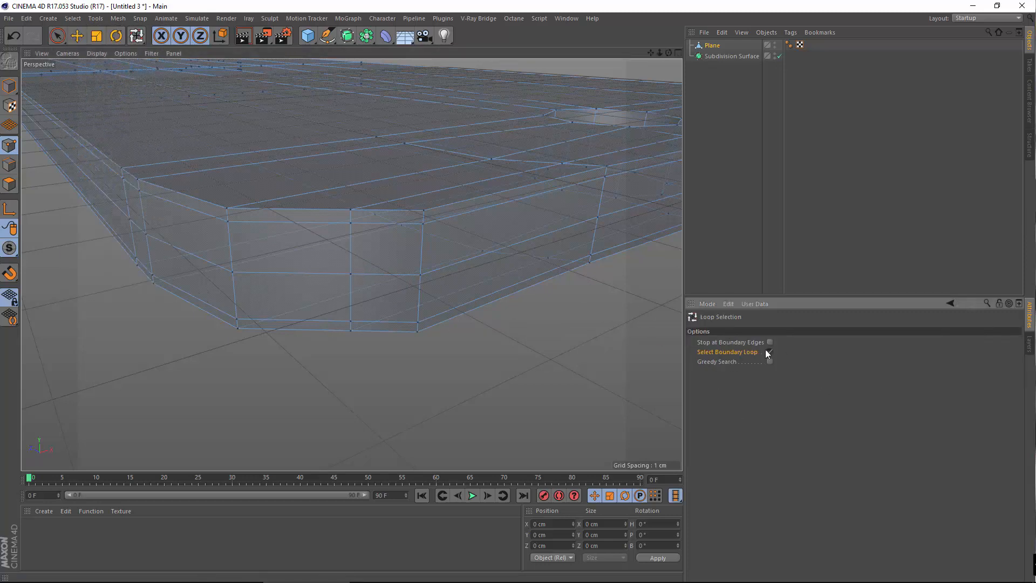
click(464, 270)
Put the Plane back under the Subdivision Surface so the slab is smoothed again
drag(713, 46, 731, 57)
scroll(346, 259, down, 4)
alt+drag(351, 264, 282, 328)
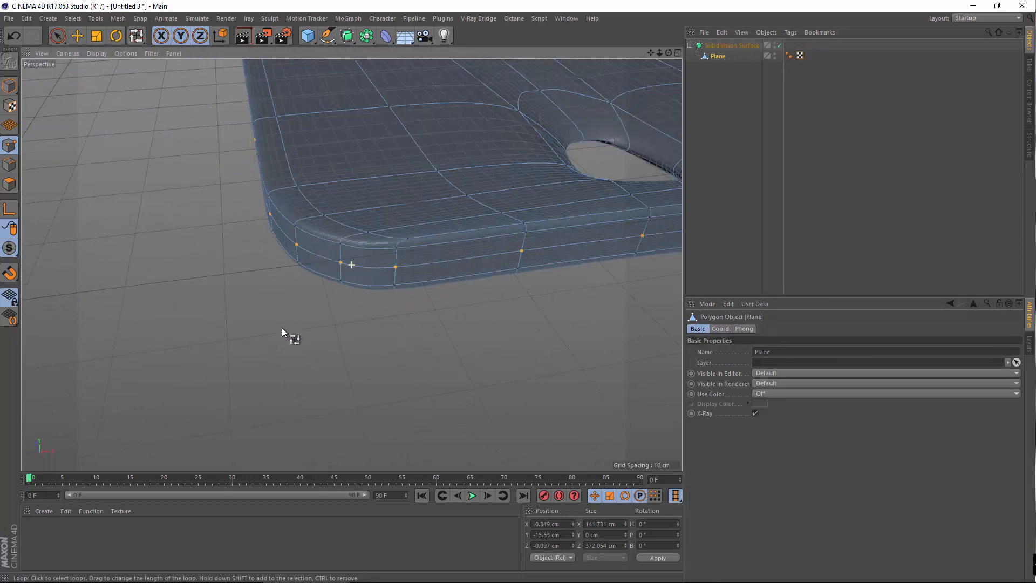
scroll(378, 372, up, 3)
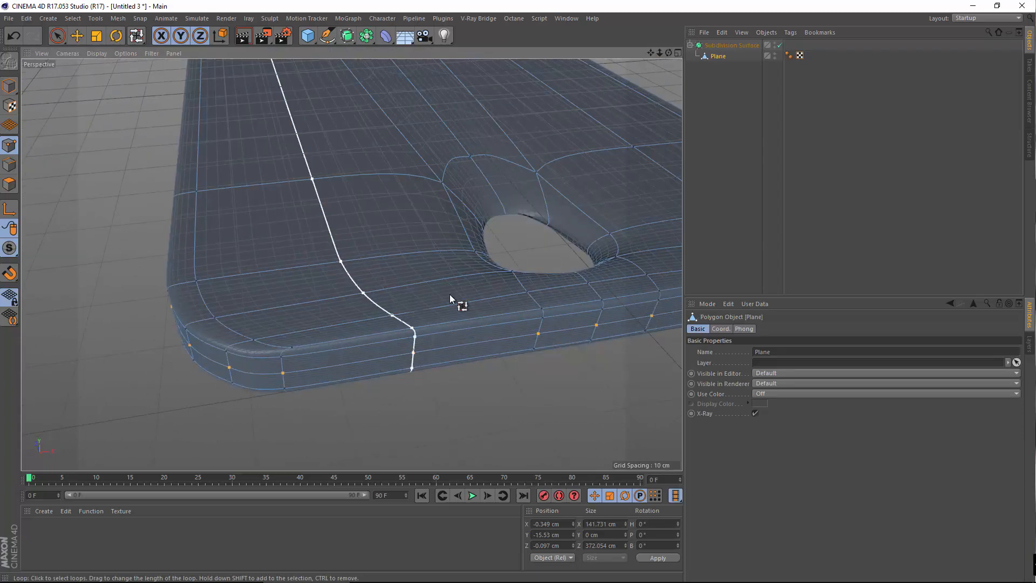
key(r)
alt+drag(451, 319, 440, 335)
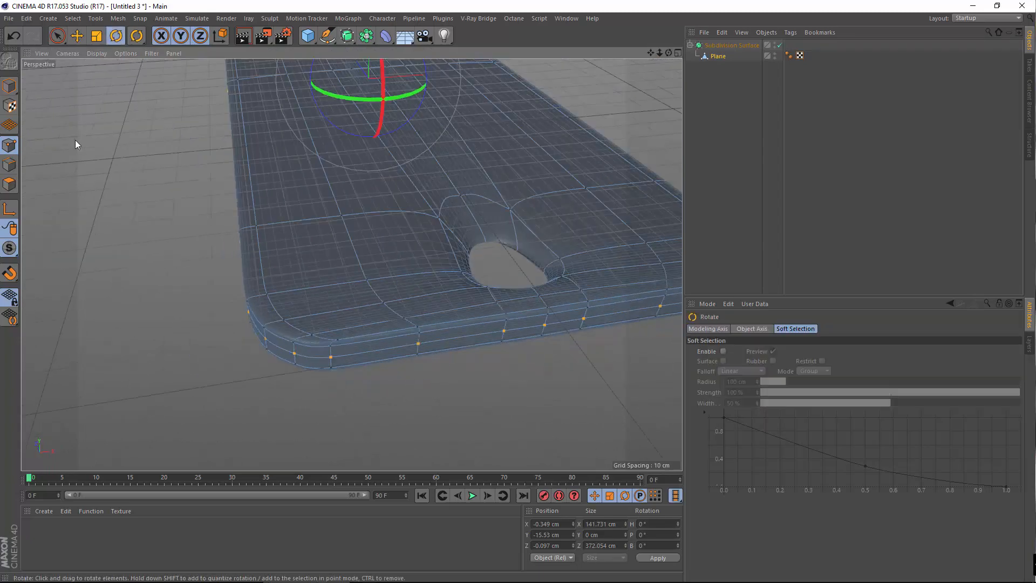
key(t)
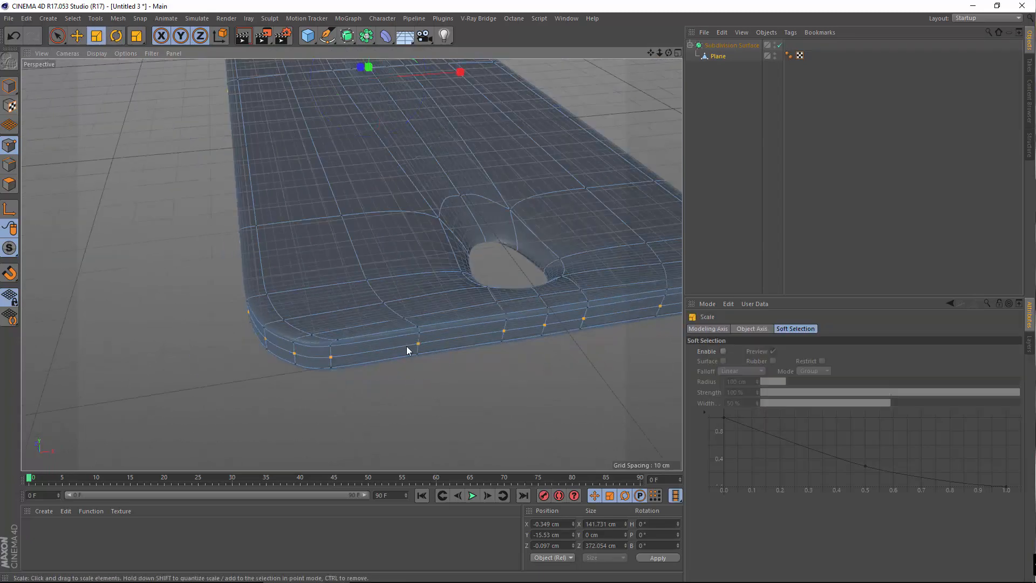
scroll(426, 353, down, 3)
drag(479, 379, 190, 342)
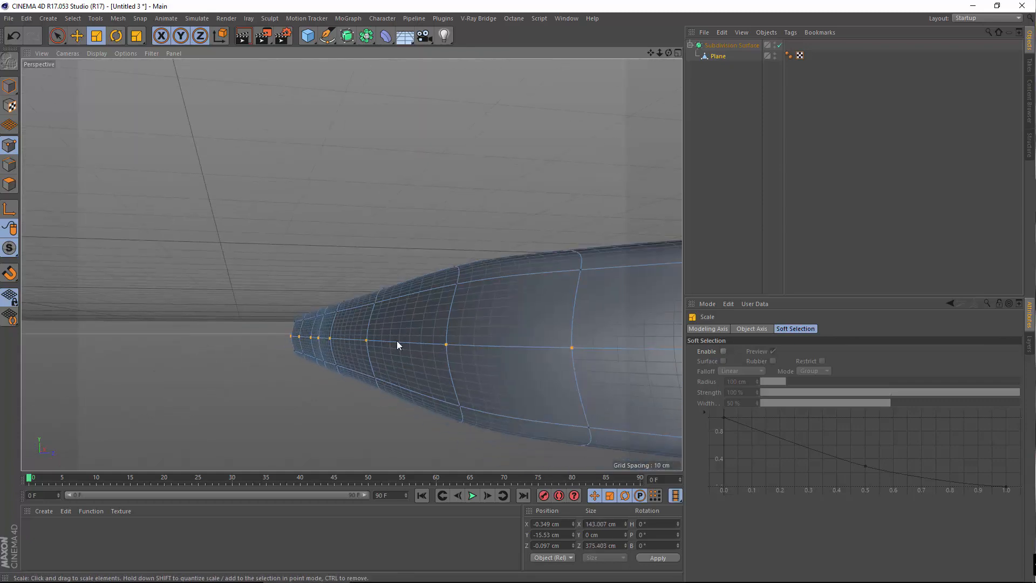
alt+drag(397, 345, 362, 287)
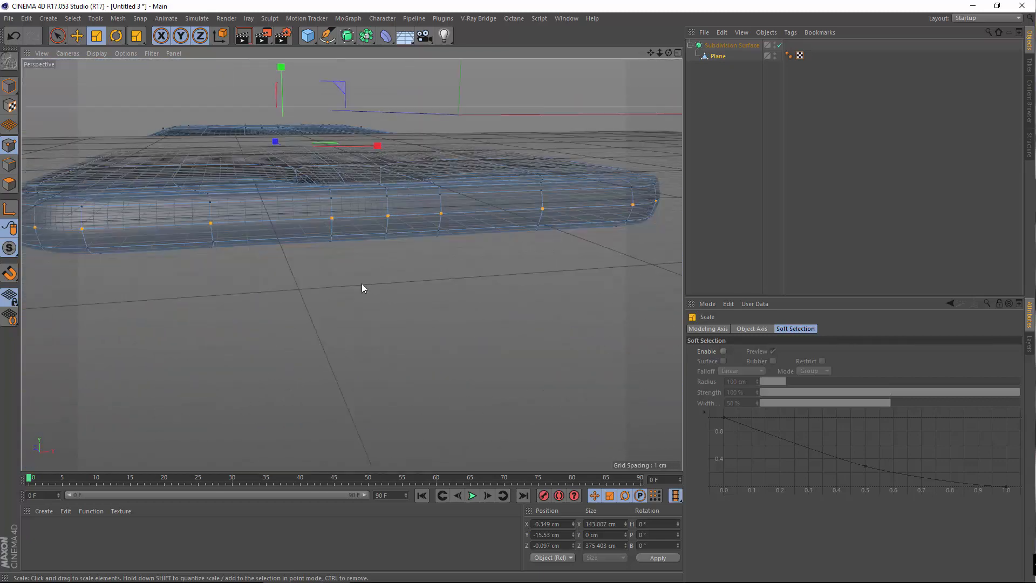
middle_click(362, 284)
middle_click(455, 359)
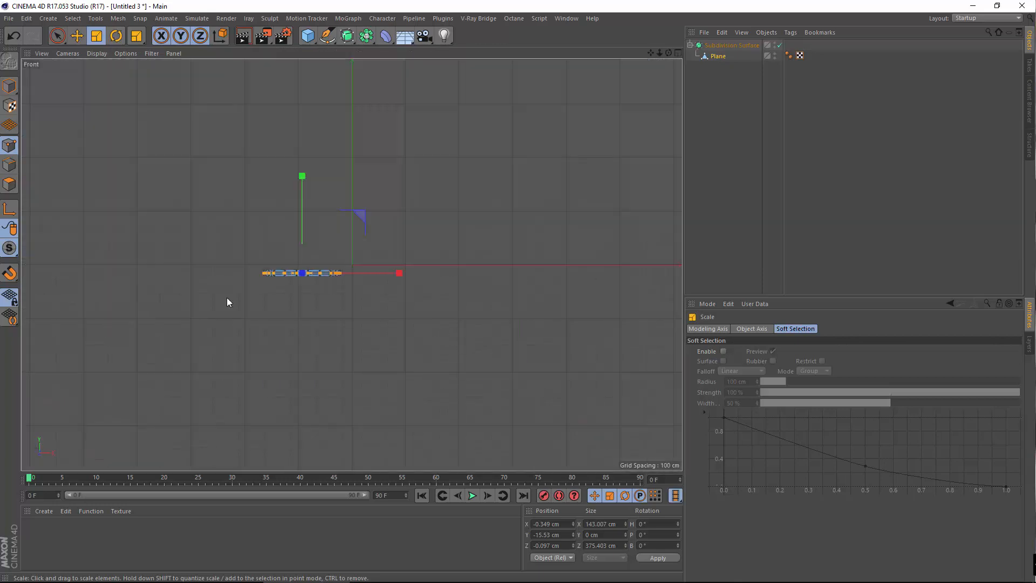
alt+right_drag(254, 268, 432, 196)
alt+middle_drag(530, 234, 309, 245)
alt+right_drag(308, 245, 298, 296)
alt+right_drag(240, 234, 262, 221)
middle_click(262, 222)
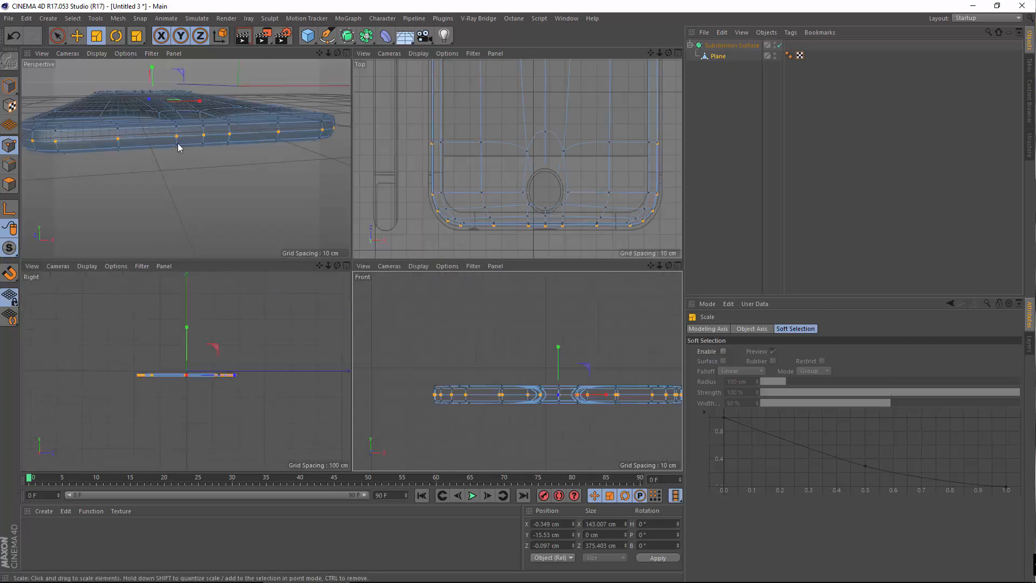
middle_click(178, 146)
alt+drag(331, 216, 277, 283)
alt+drag(351, 264, 330, 386)
alt+right_drag(329, 348, 361, 324)
alt+drag(361, 324, 233, 322)
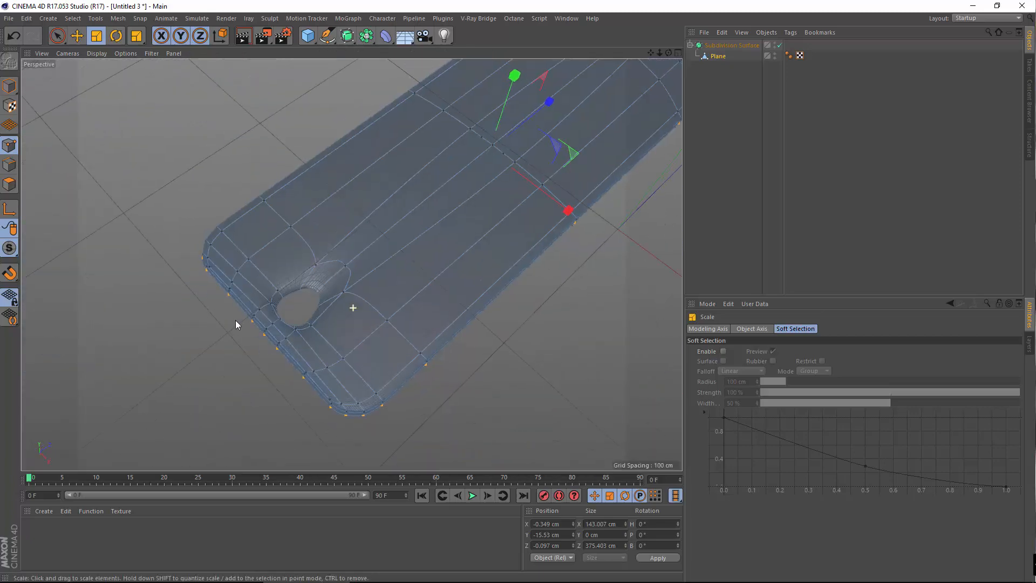
alt+right_drag(233, 321, 221, 232)
Cut two support loops along the camera hole's rim with the loop Knife
right_click(144, 278)
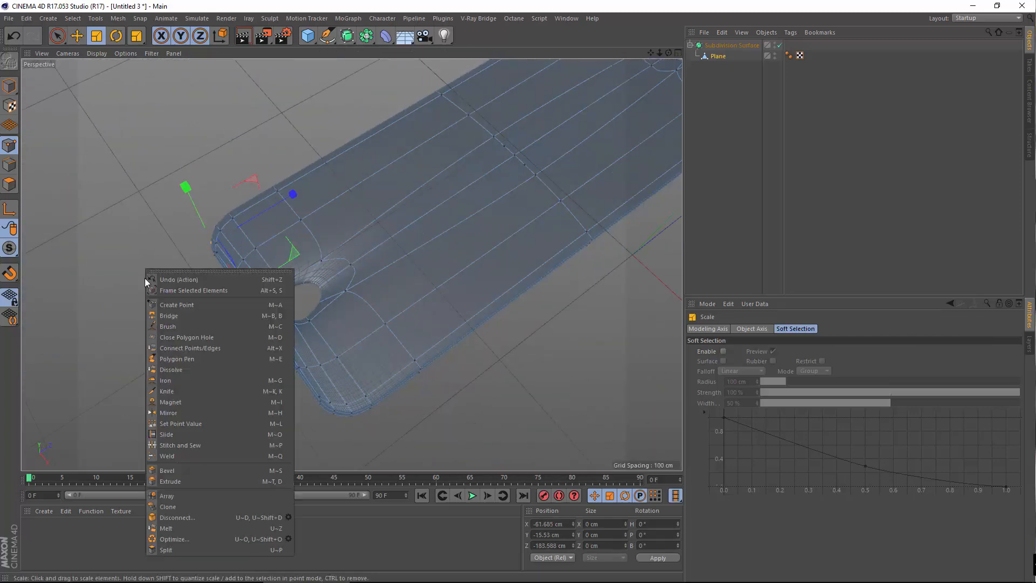
click(202, 392)
alt+right_drag(264, 237, 282, 236)
alt+right_drag(287, 345, 329, 381)
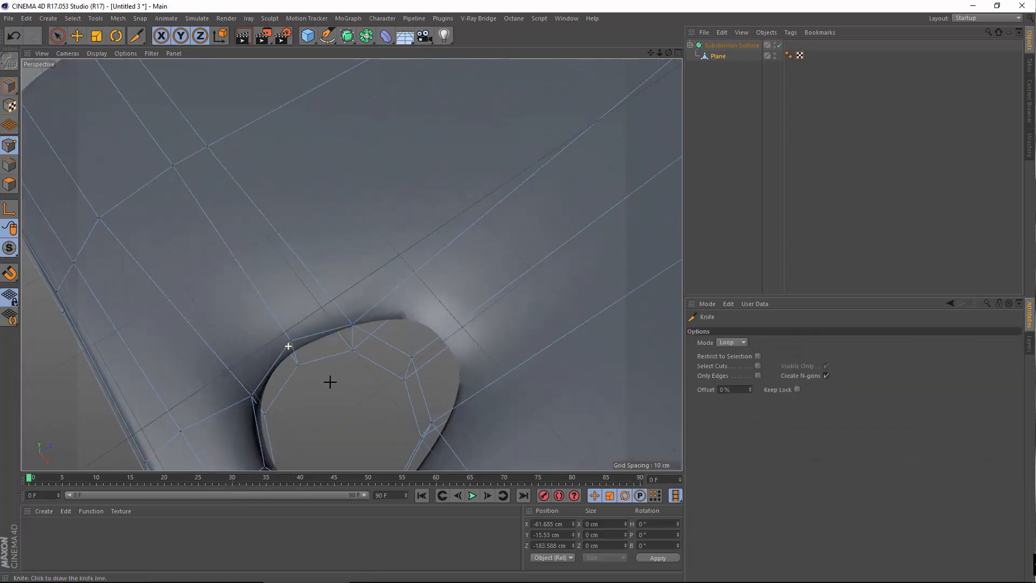
alt+drag(300, 363, 240, 340)
alt+right_drag(309, 352, 338, 354)
alt+drag(338, 354, 360, 350)
alt+right_drag(431, 313, 435, 313)
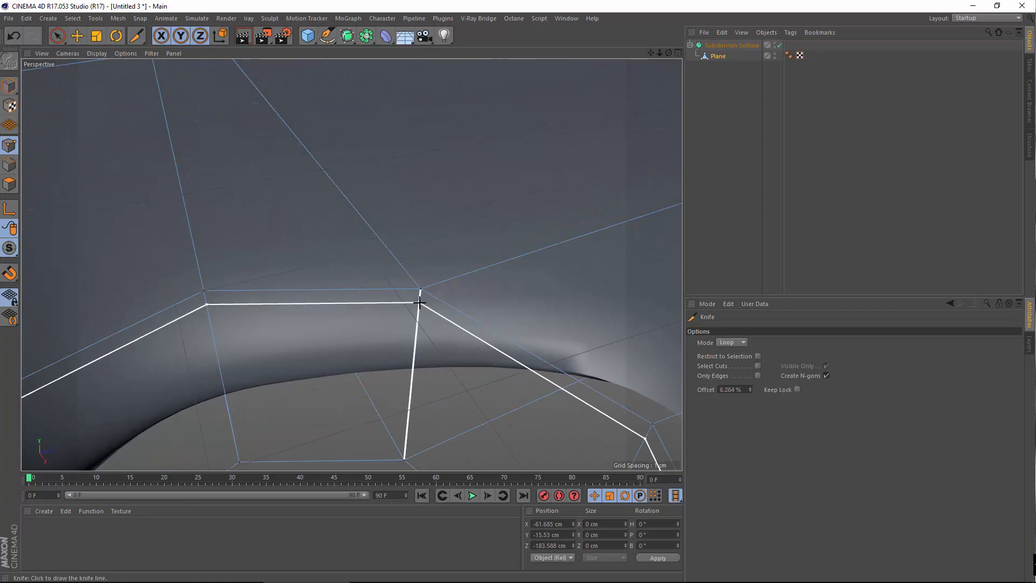
click(419, 304)
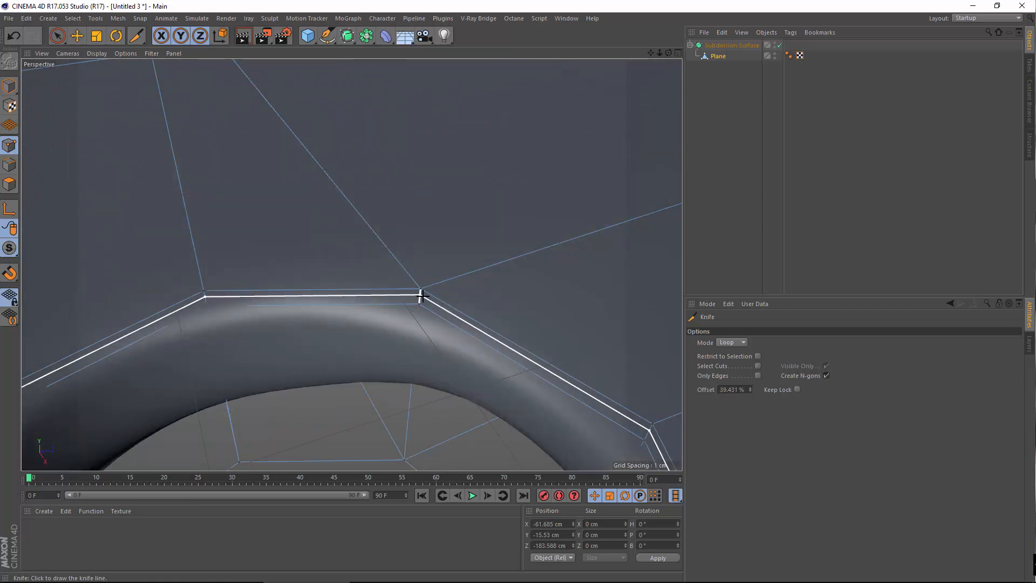
click(419, 296)
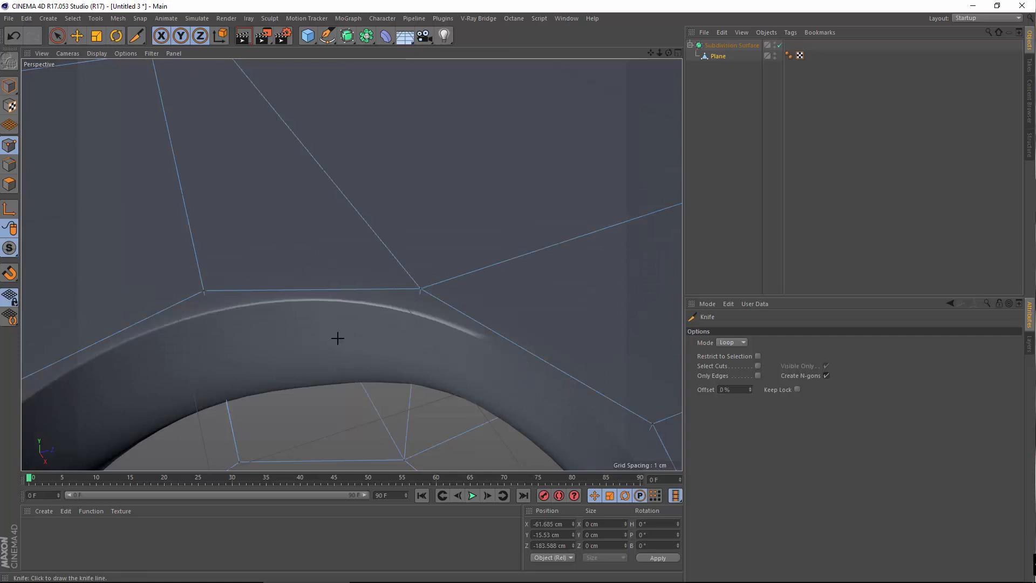
Cut two more support loops close to the camera hole's rim edge
alt+drag(329, 365, 331, 380)
alt+middle_drag(330, 379, 278, 131)
alt+drag(278, 130, 320, 179)
alt+drag(408, 251, 491, 220)
scroll(458, 262, up, 3)
scroll(458, 262, up, 1)
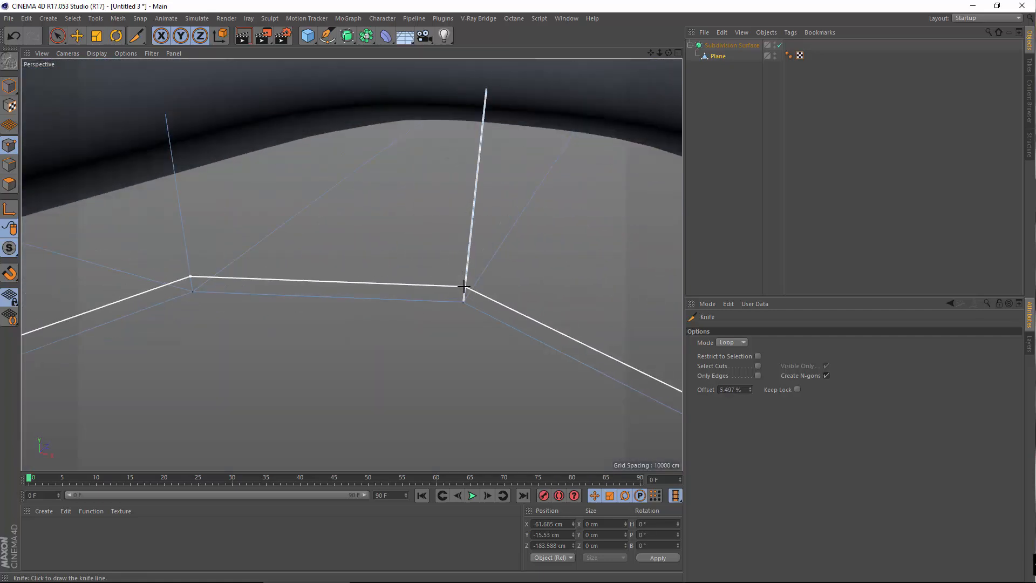
click(464, 286)
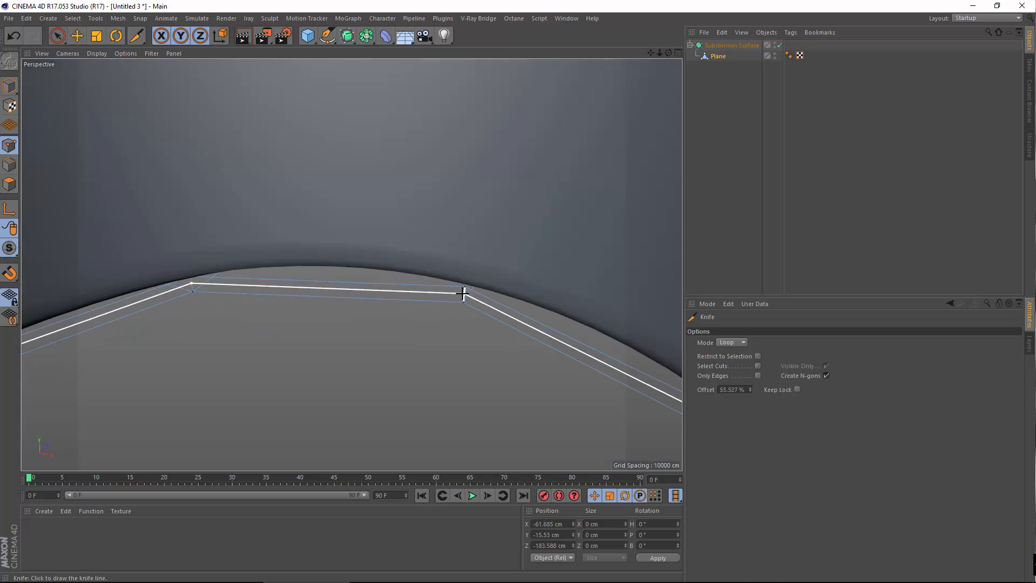
click(462, 293)
scroll(420, 283, down, 5)
alt+middle_drag(419, 262, 384, 393)
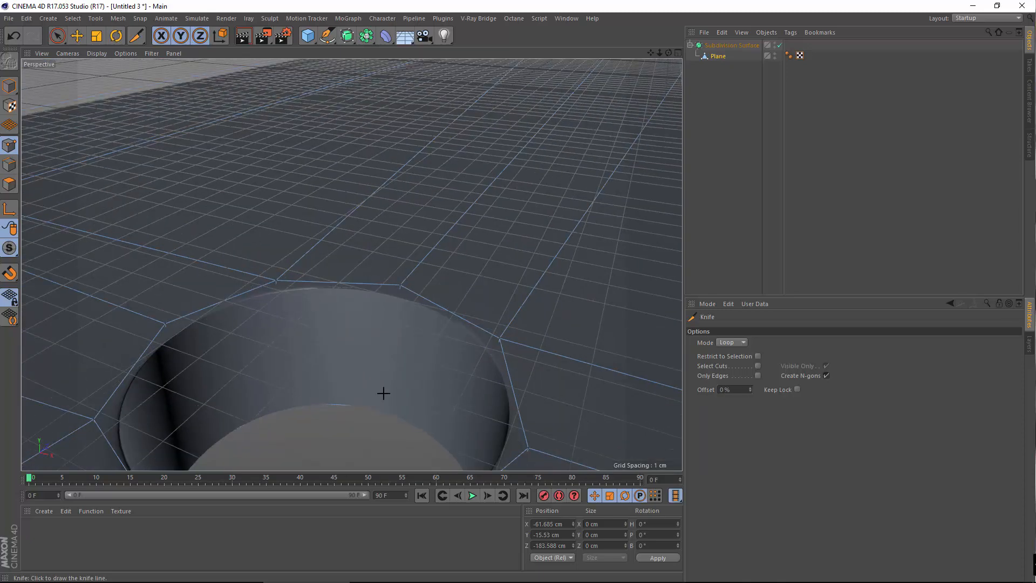
alt+drag(376, 365, 426, 394)
scroll(496, 339, up, 3)
mouse_move(430, 328)
alt+mouse_down()
mouse_move(416, 297)
mouse_move(372, 261)
mouse_move(245, 275)
mouse_move(257, 320)
mouse_move(343, 315)
alt+mouse_up()
alt+right_drag(432, 286, 501, 226)
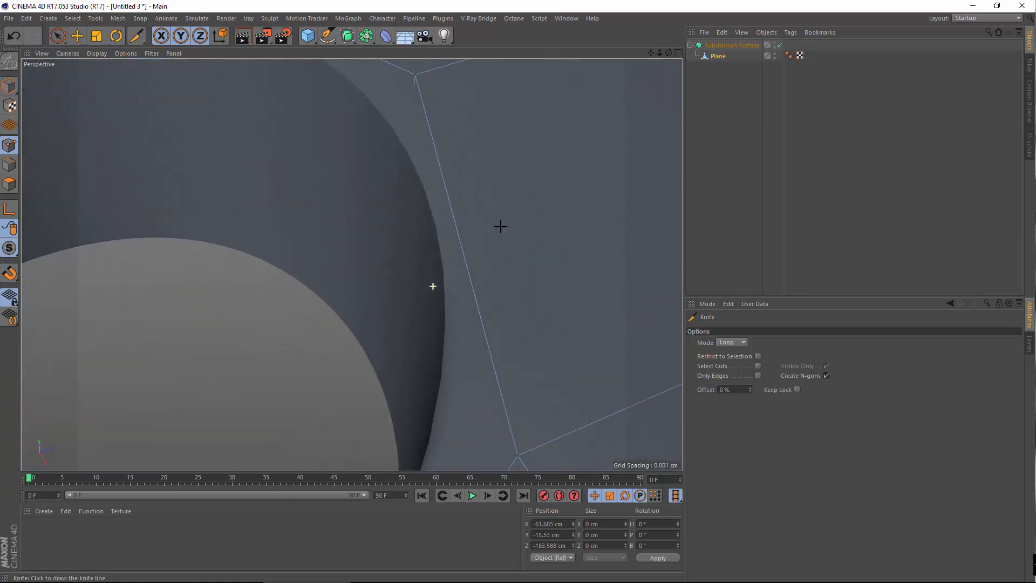
Raise the Subdivision Surface's editor subdivision level to 4
click(732, 47)
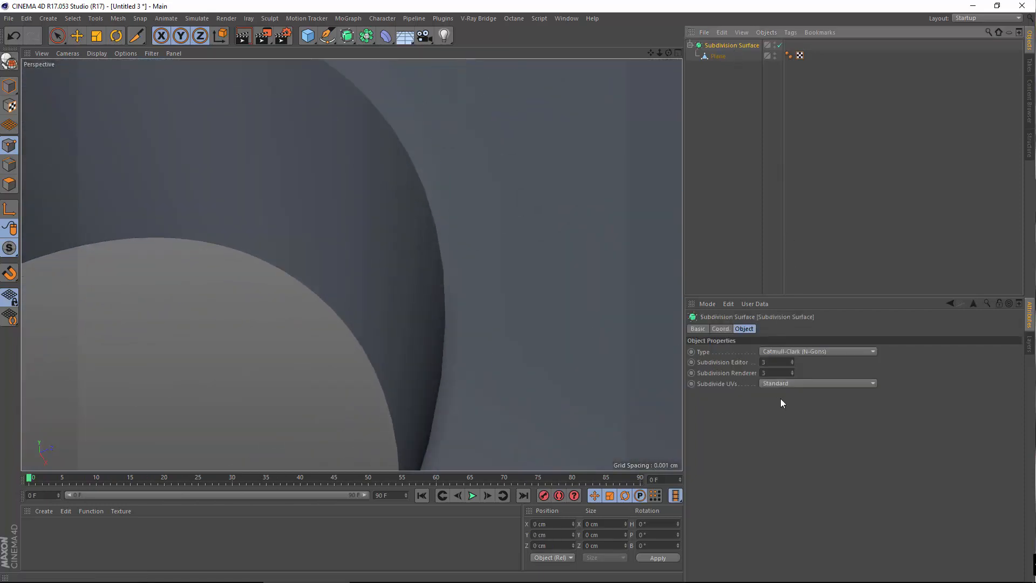
click(792, 360)
scroll(438, 316, down, 5)
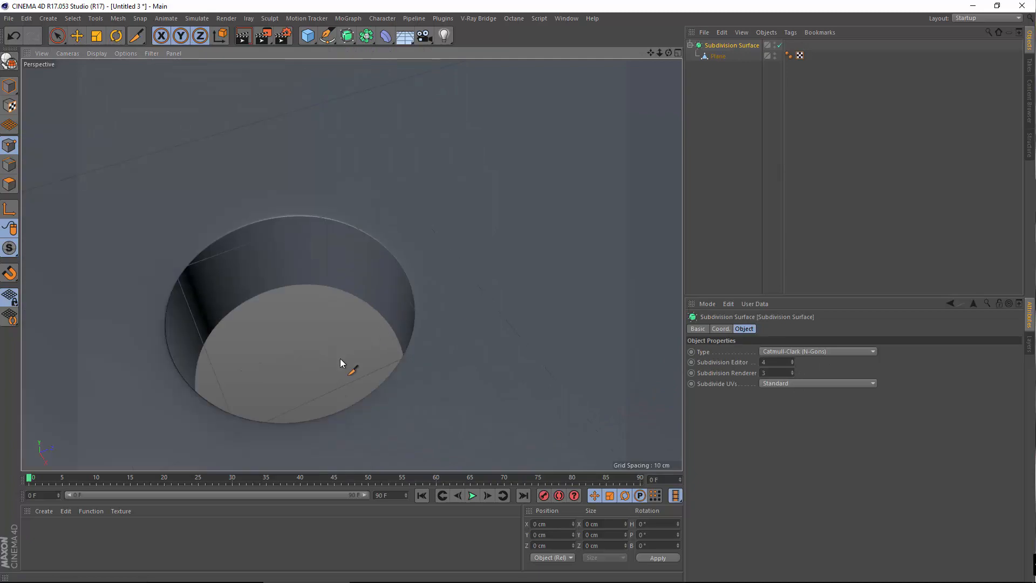
alt+drag(340, 358, 358, 299)
alt+right_drag(358, 298, 439, 176)
alt+middle_drag(439, 176, 487, 81)
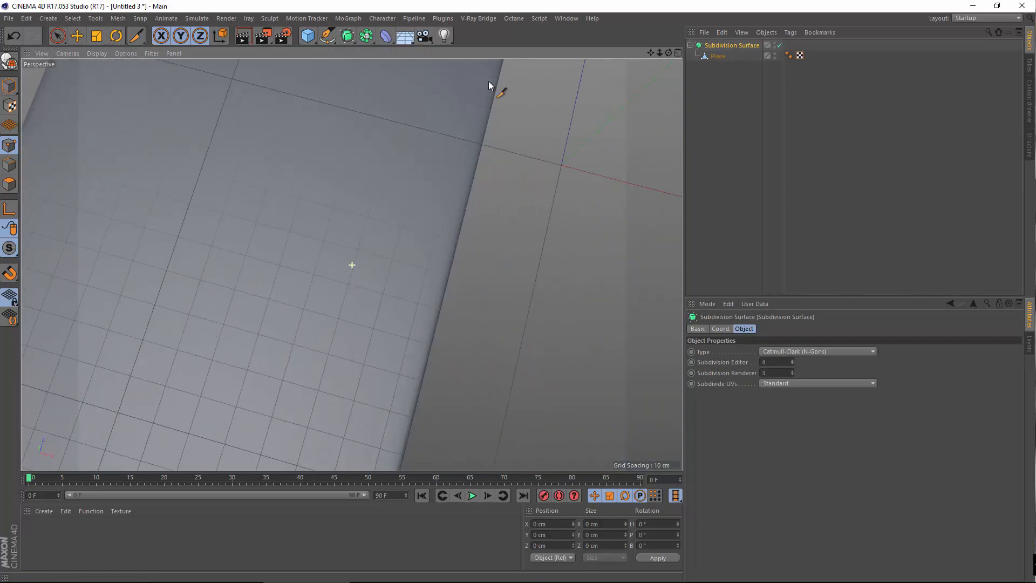
alt+right_drag(410, 207, 470, 81)
alt+middle_drag(400, 245, 380, 459)
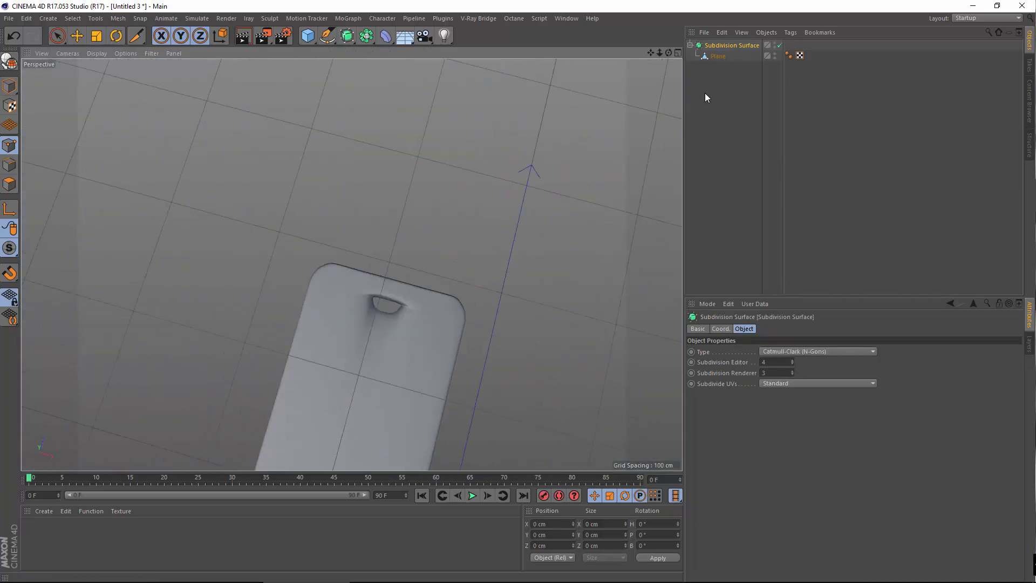
On the Plane, cut two Knife loops near the corner opening and its inner end
click(718, 56)
key(k)
key(k)
scroll(463, 300, up, 8)
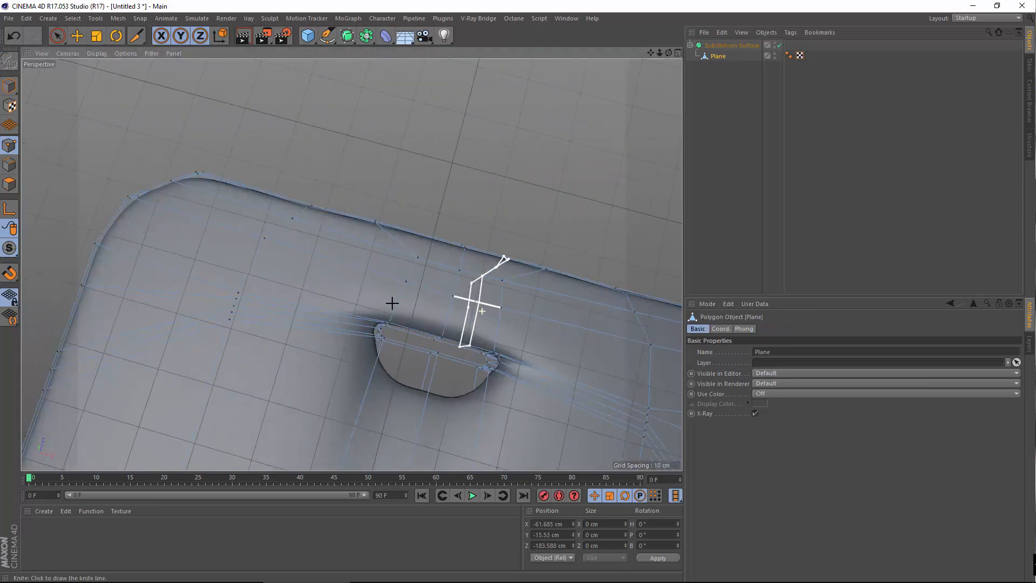
scroll(463, 332, up, 3)
alt+drag(287, 244, 255, 245)
click(298, 315)
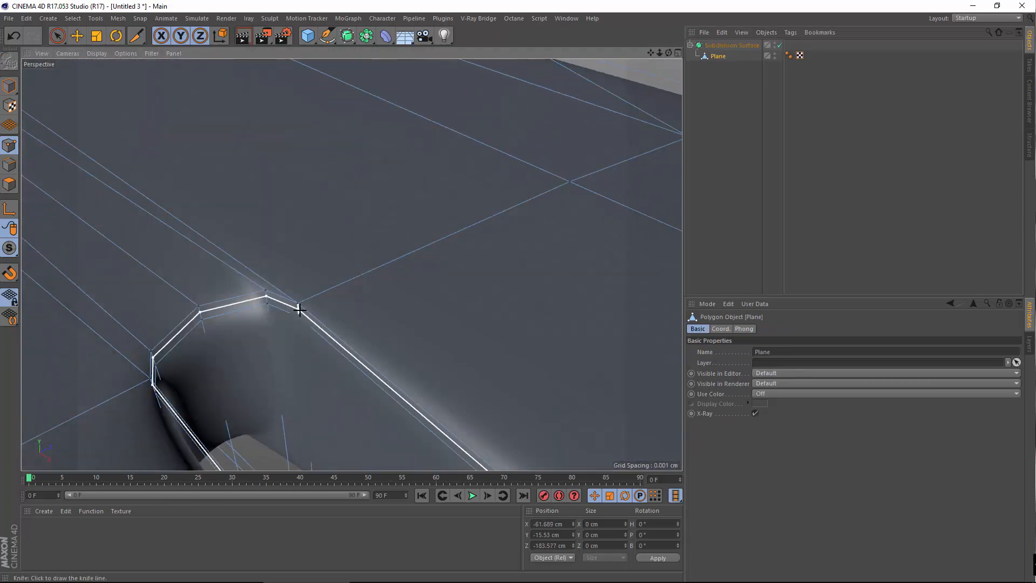
mouse_move(282, 307)
alt+mouse_down()
mouse_move(249, 220)
mouse_move(271, 326)
alt+mouse_up()
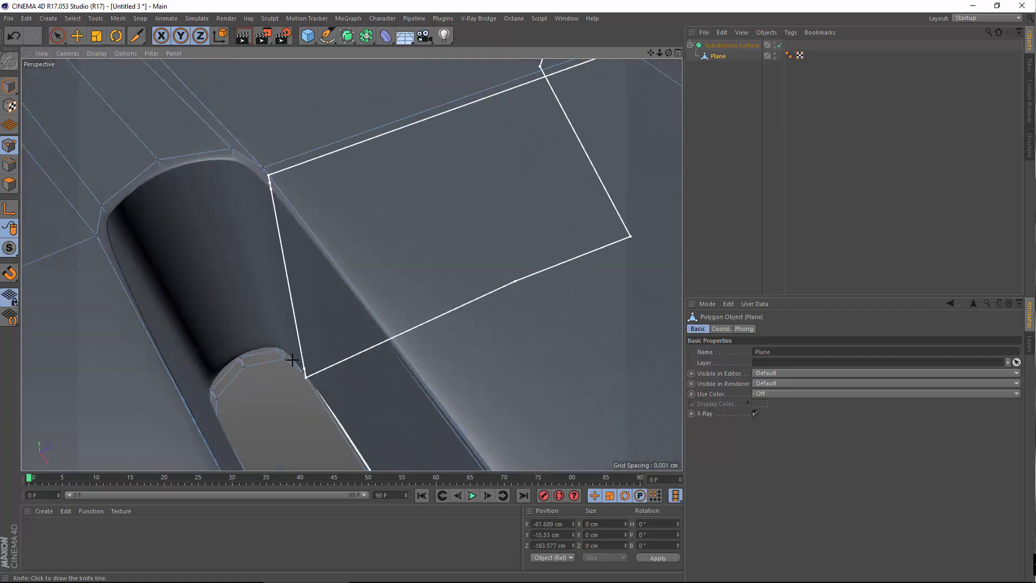
click(280, 356)
alt+right_drag(264, 305, 213, 326)
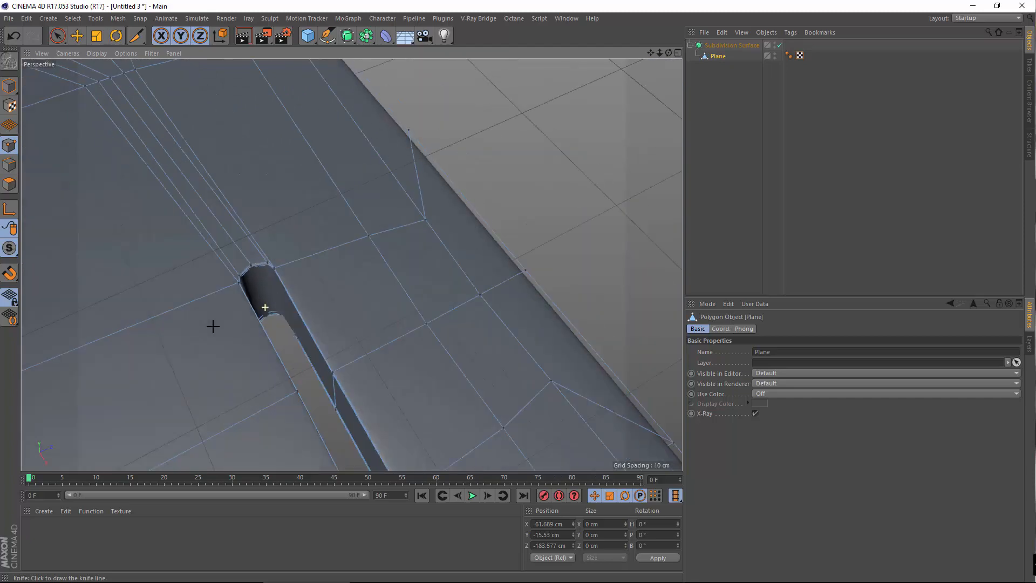
alt+drag(352, 264, 306, 248)
alt+middle_drag(306, 248, 412, 250)
click(77, 36)
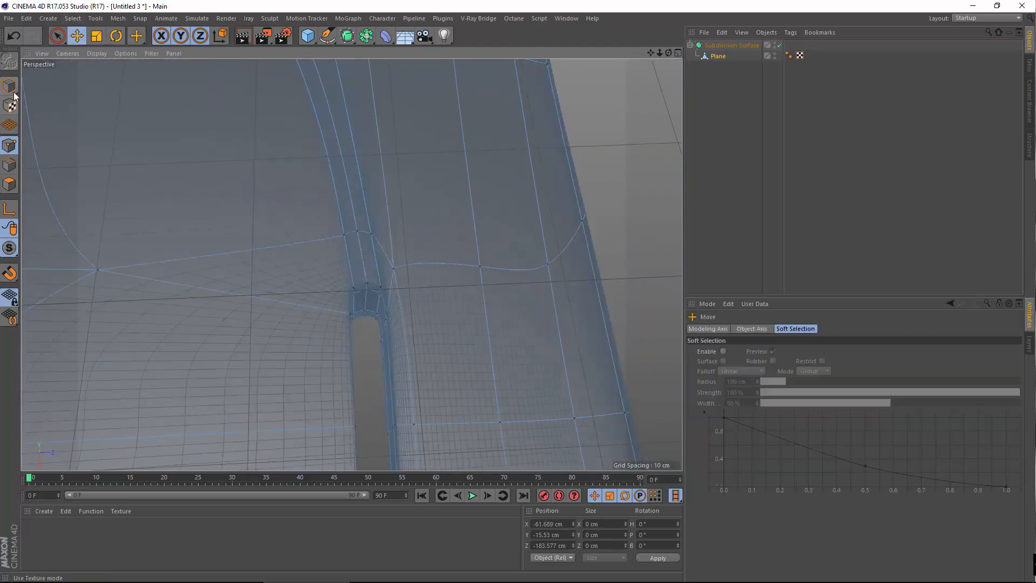
Switch to Model mode, deselect the Plane and frame the whole phone
click(9, 89)
alt+right_drag(413, 309, 274, 354)
alt+drag(273, 355, 289, 352)
alt+middle_drag(289, 351, 342, 273)
alt+right_drag(342, 273, 390, 307)
alt+drag(390, 307, 236, 300)
alt+middle_drag(235, 300, 446, 219)
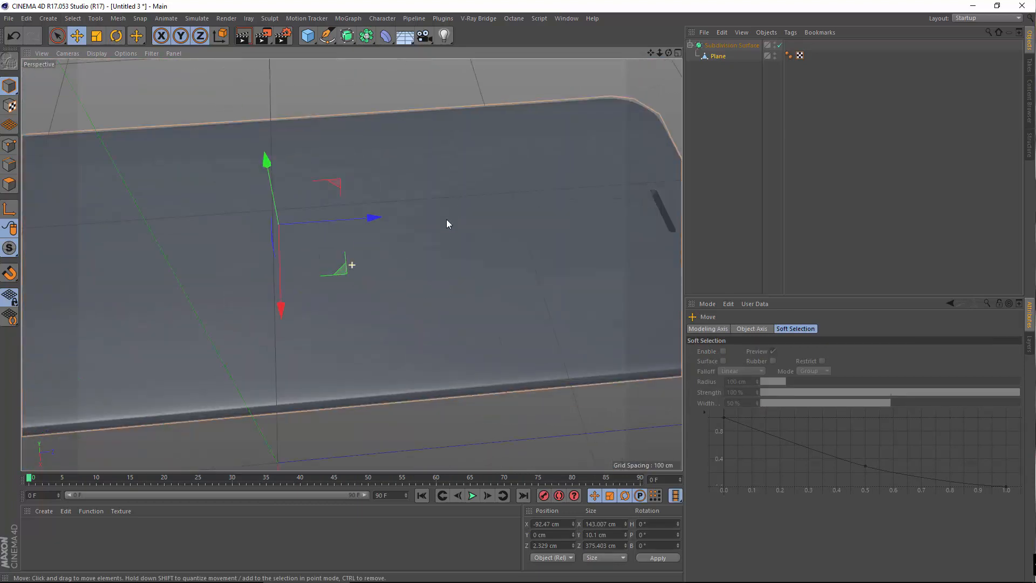
alt+right_drag(446, 219, 446, 356)
click(446, 356)
alt+right_drag(183, 244, 256, 229)
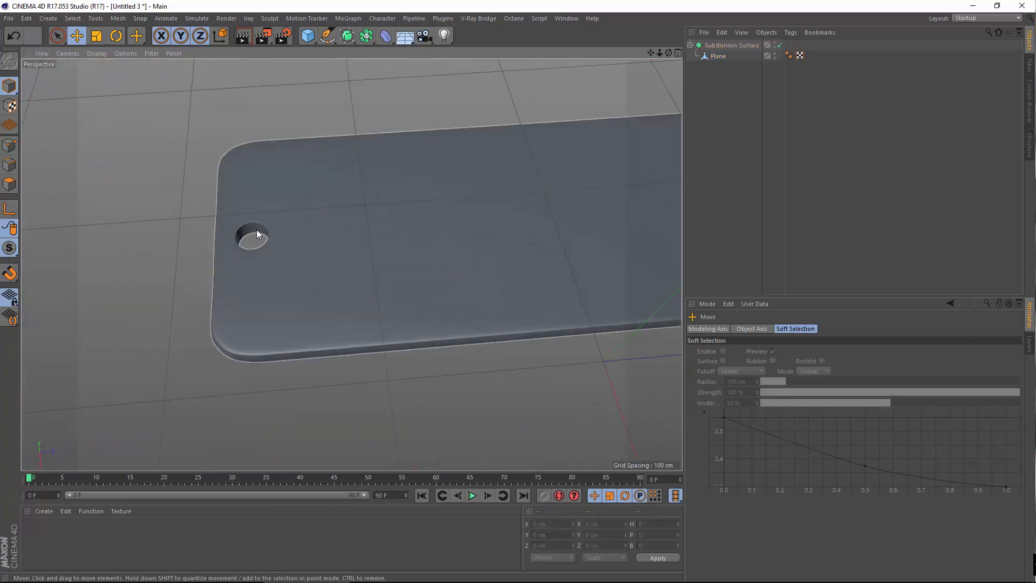
alt+drag(501, 257, 445, 221)
alt+middle_drag(445, 221, 510, 225)
Maximize the Front viewport alone and open its display options
middle_click(510, 227)
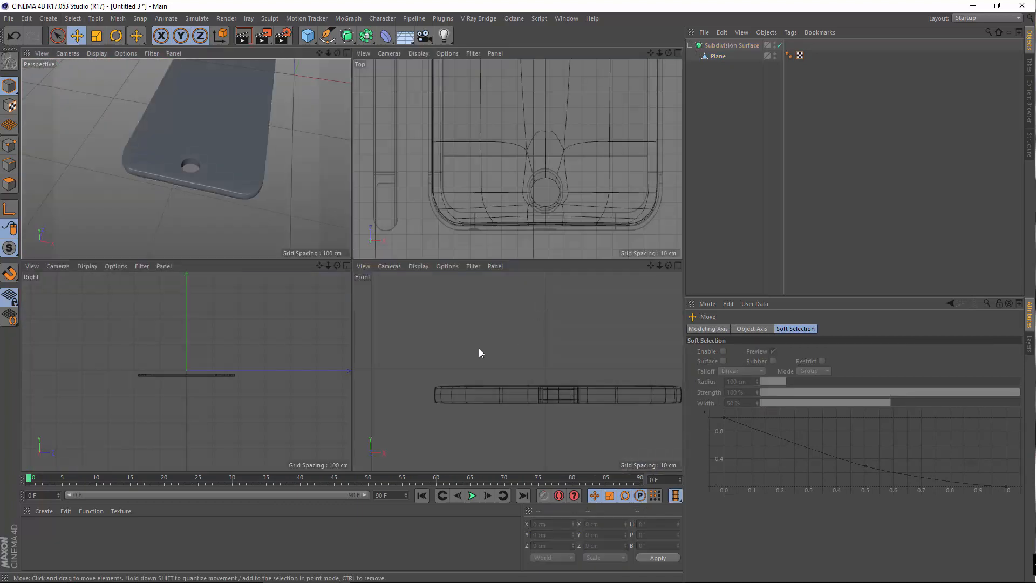
middle_click(498, 309)
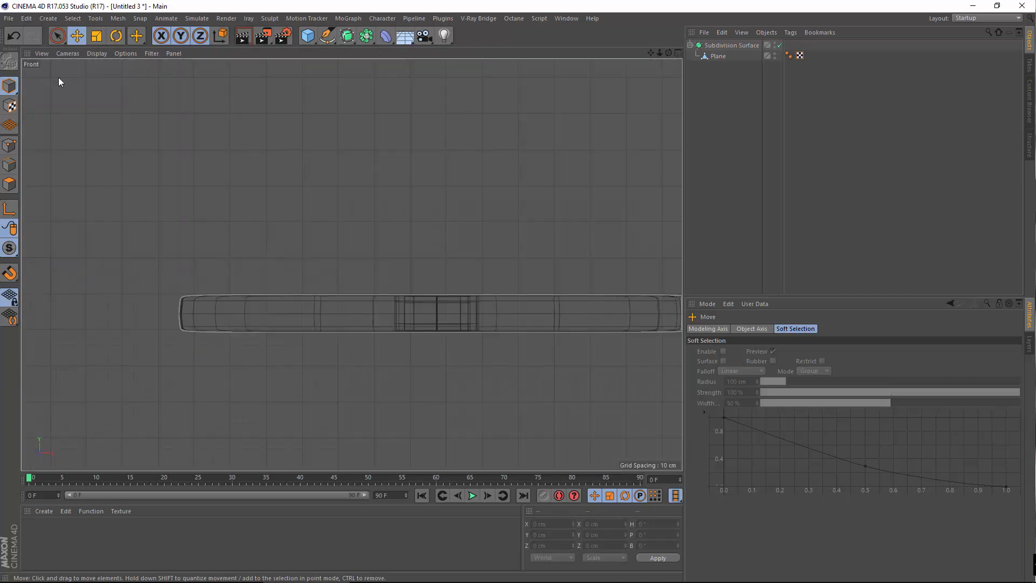
click(124, 54)
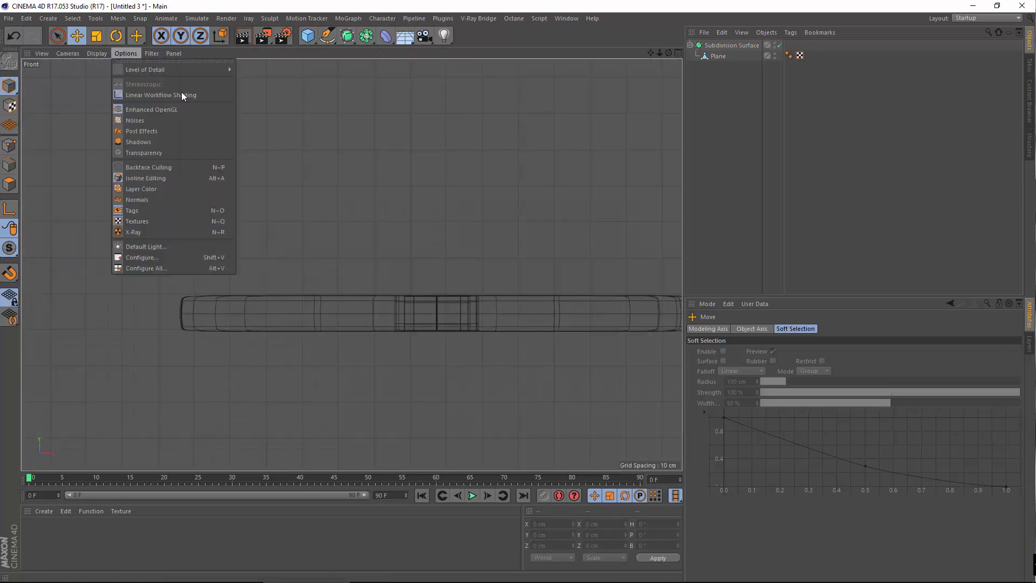
Load iPhone6s.jpg as the Front view's background image
click(173, 257)
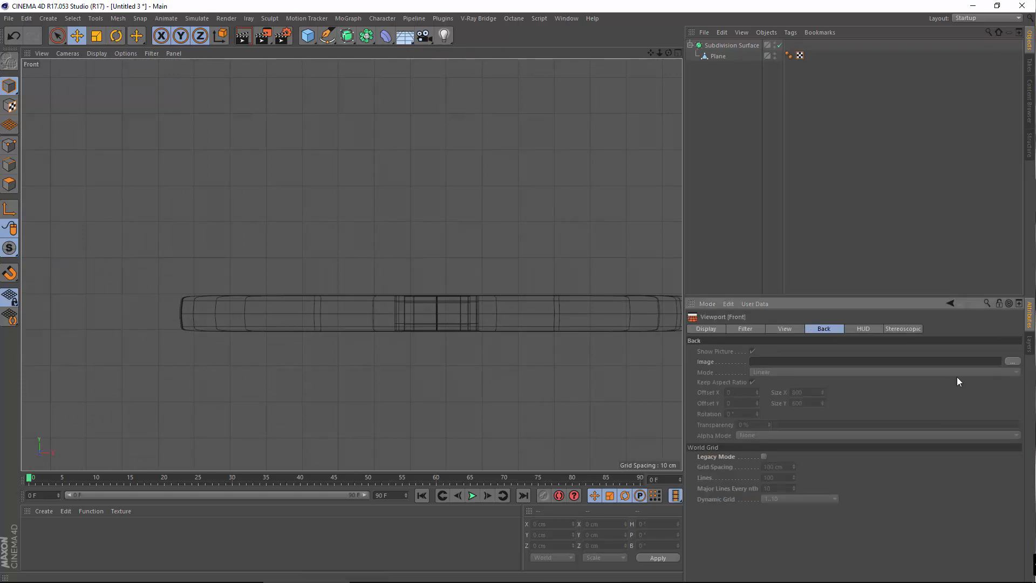
click(1012, 361)
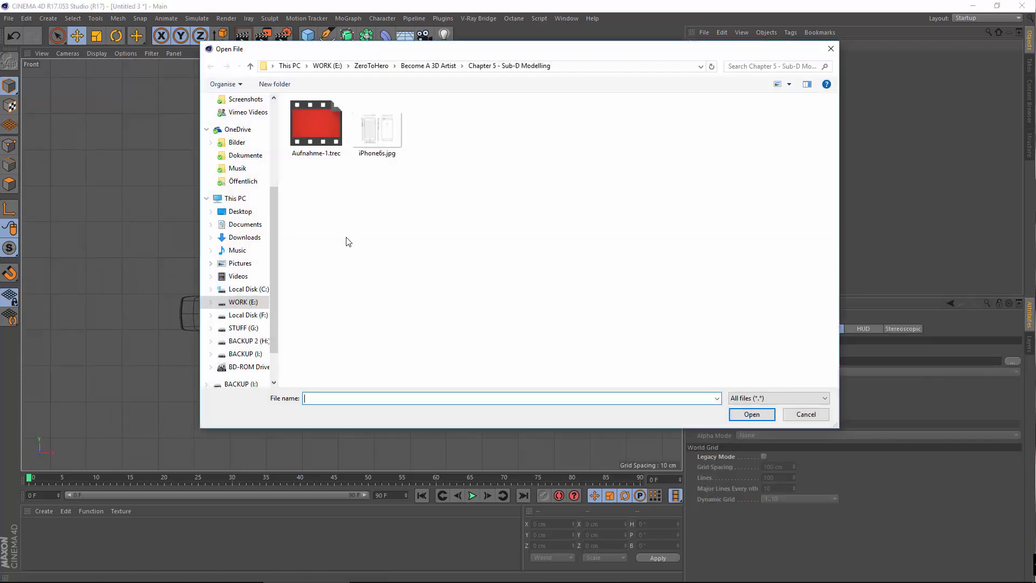
click(376, 135)
double_click(365, 155)
Offset the blueprint to X 25 and fade it to about 88% transparency
scroll(425, 345, down, 6)
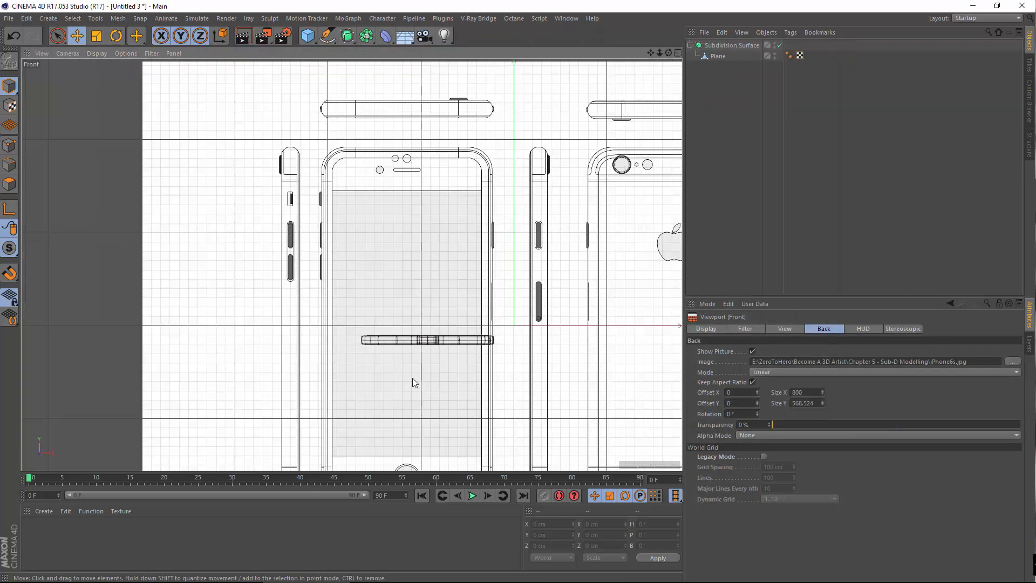
alt+middle_drag(372, 390, 360, 222)
scroll(486, 320, up, 3)
alt+middle_drag(397, 317, 403, 355)
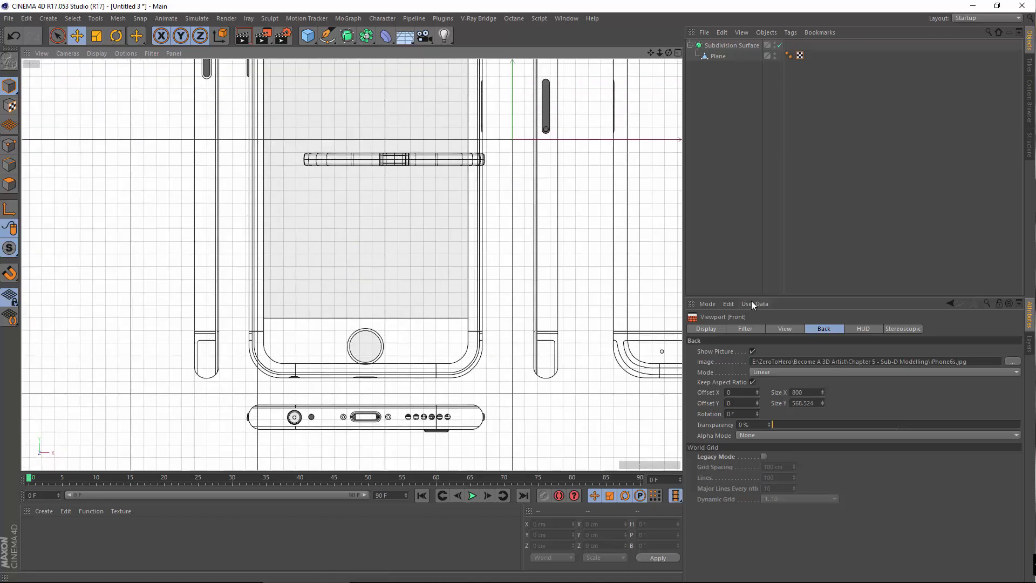
drag(757, 391, 757, 371)
scroll(490, 326, up, 5)
alt+middle_drag(487, 261, 768, 480)
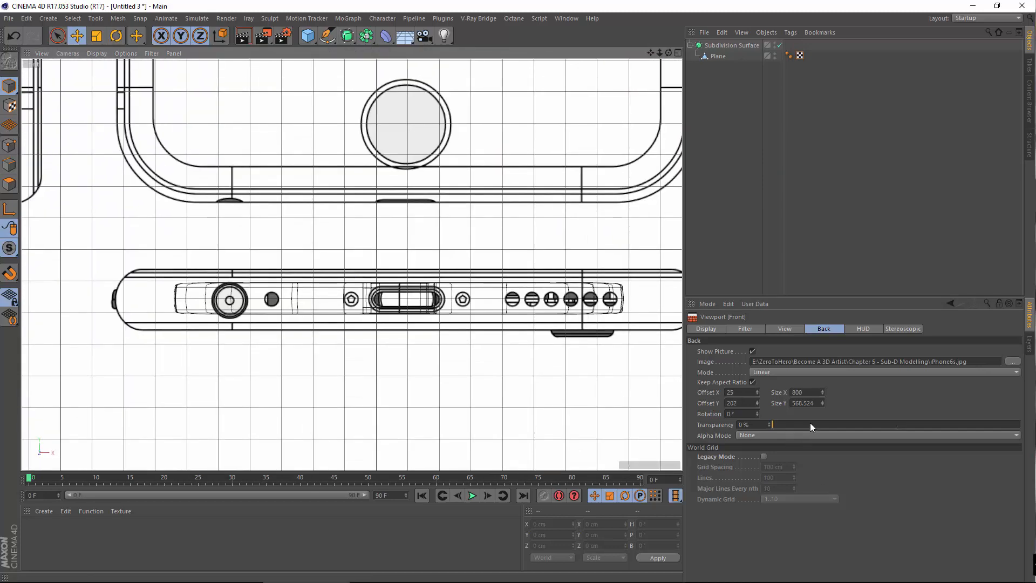
drag(811, 424, 995, 425)
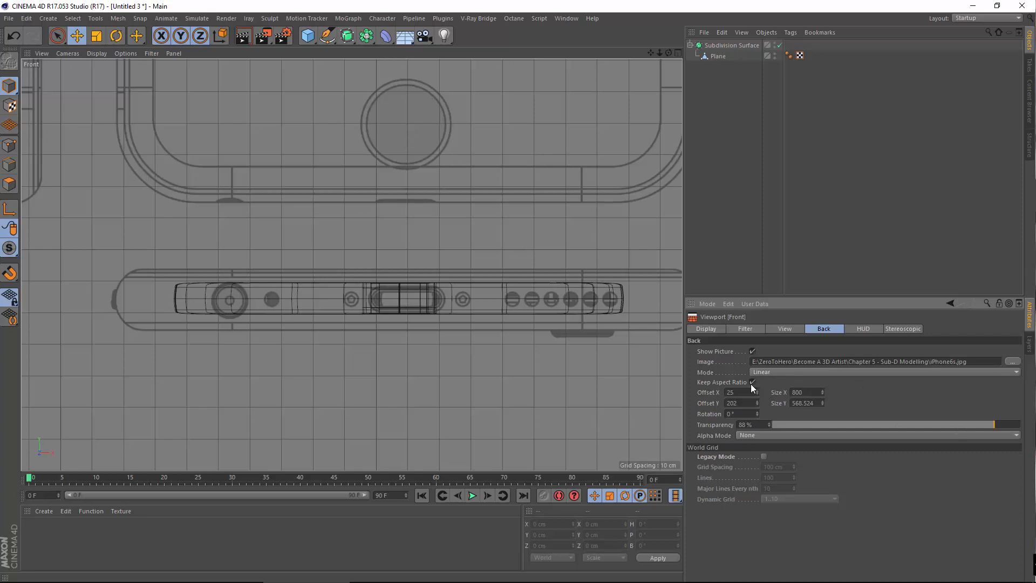
Resize the blueprint to 583.514 × 414.678 and offset it to -8/143 over the slab's profile
drag(822, 393, 823, 461)
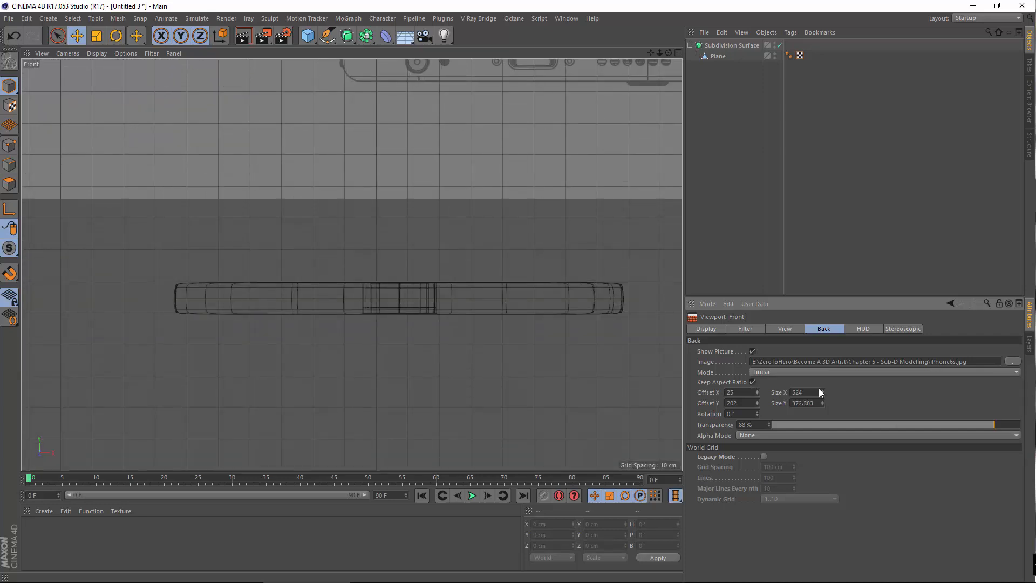
alt+middle_drag(596, 316, 588, 434)
drag(756, 392, 750, 404)
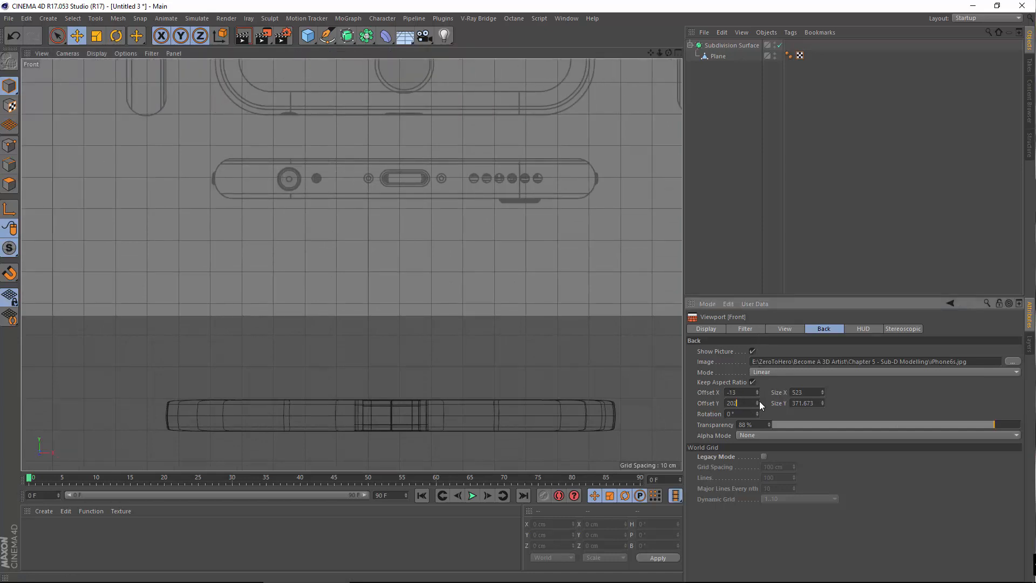
drag(757, 402, 758, 424)
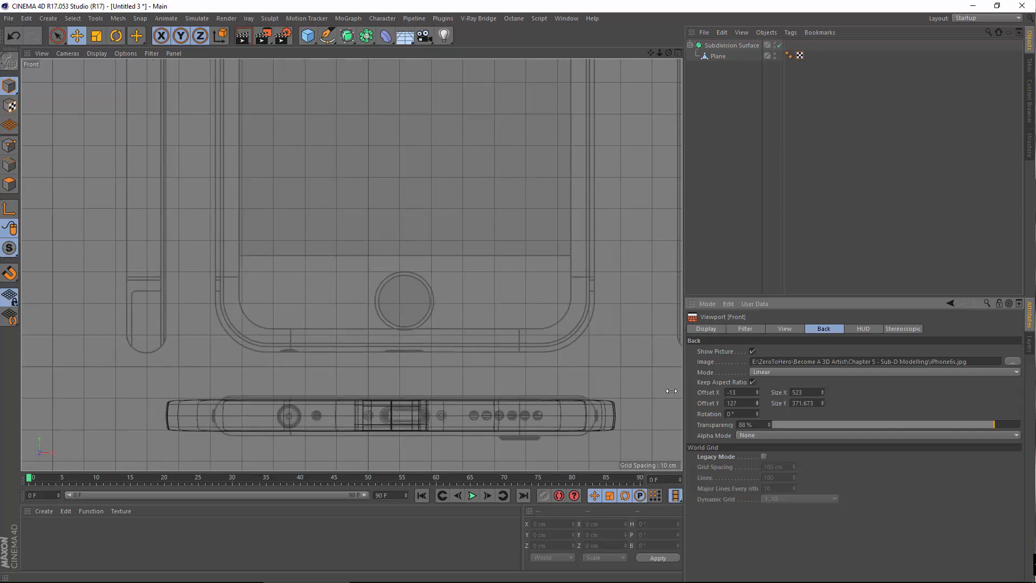
alt+middle_drag(539, 330, 545, 288)
drag(821, 404, 756, 398)
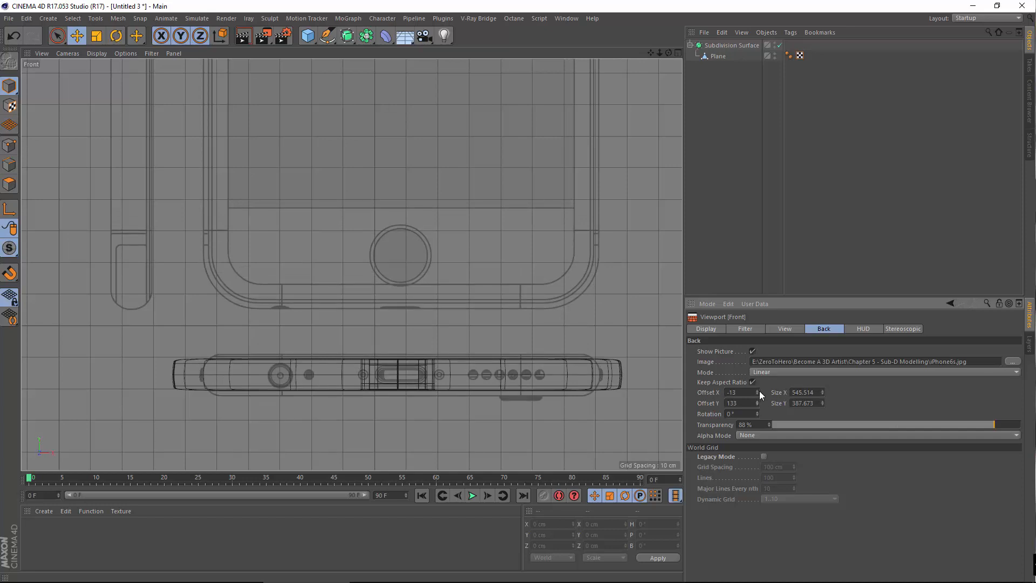
drag(822, 393, 758, 400)
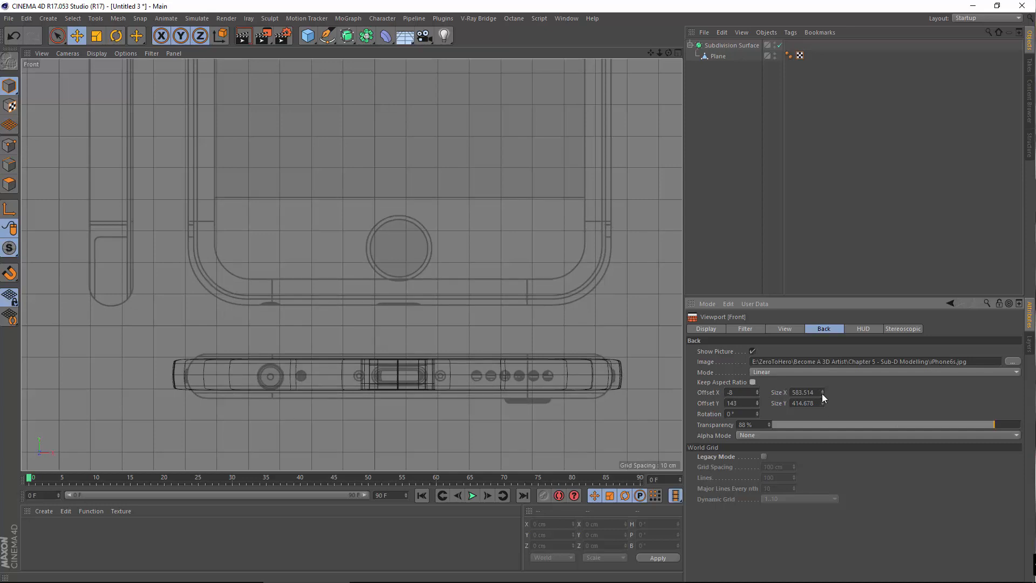
Fine-tune the blueprint to size 615.514 × 351.678 at offset -4/120
drag(822, 392, 822, 377)
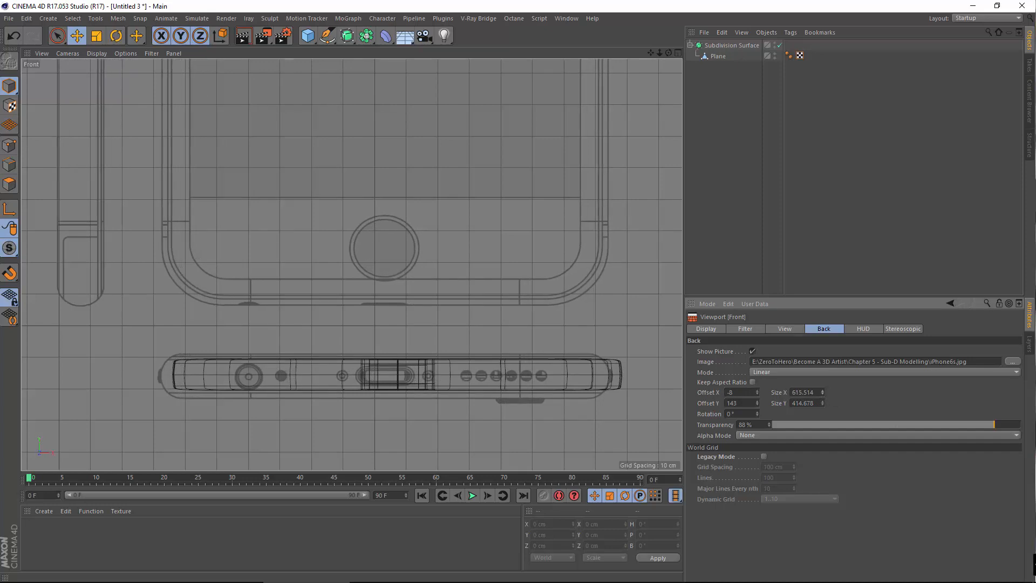
drag(759, 390, 758, 383)
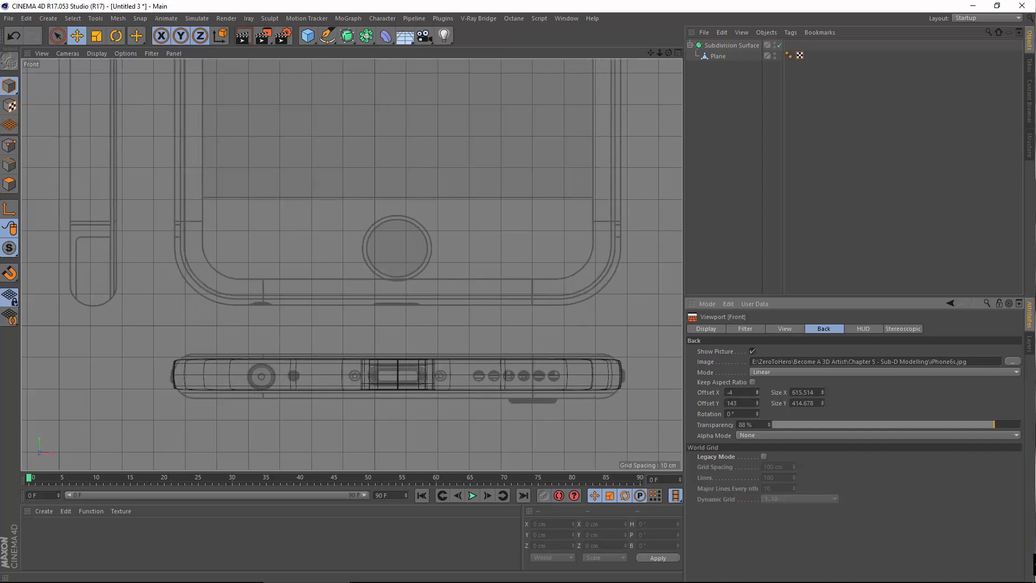
drag(822, 402, 821, 415)
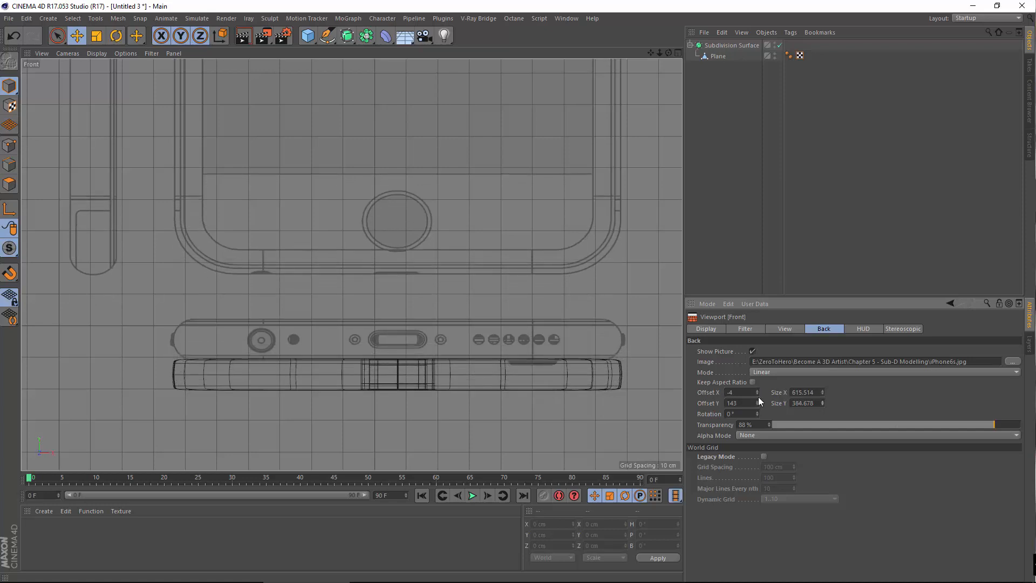
drag(759, 401, 759, 408)
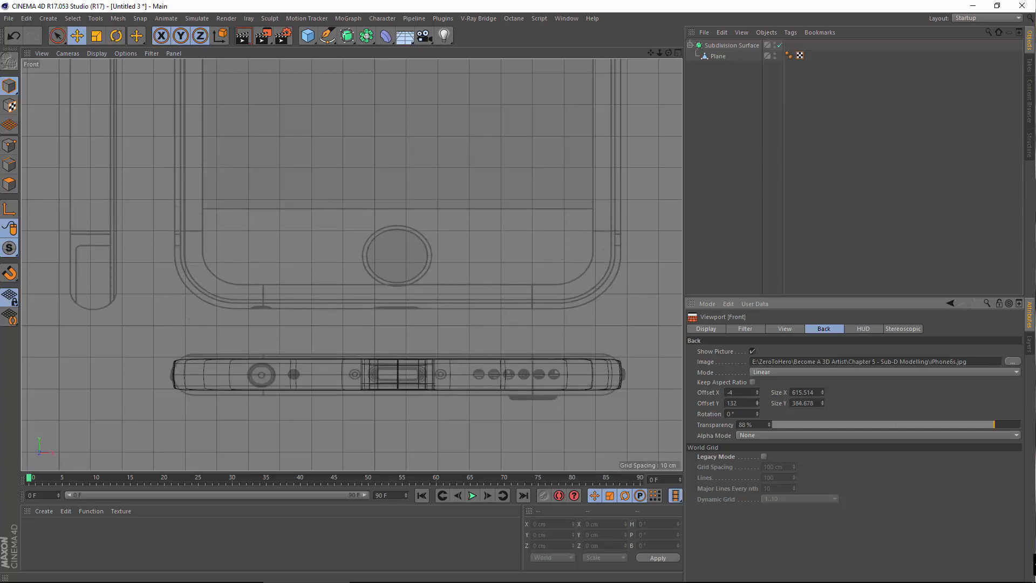
drag(821, 403, 821, 416)
drag(758, 404, 759, 411)
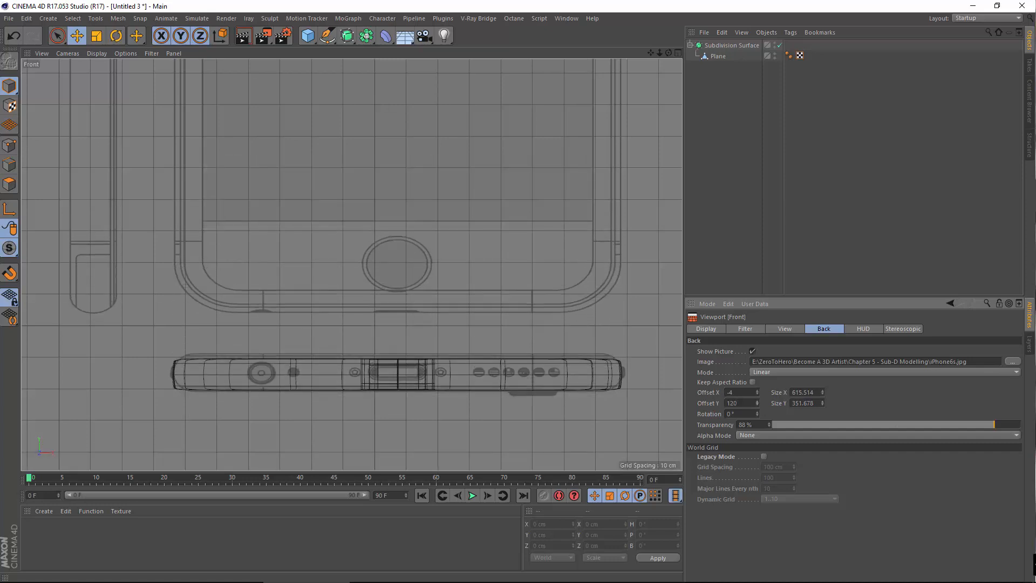
scroll(521, 393, up, 5)
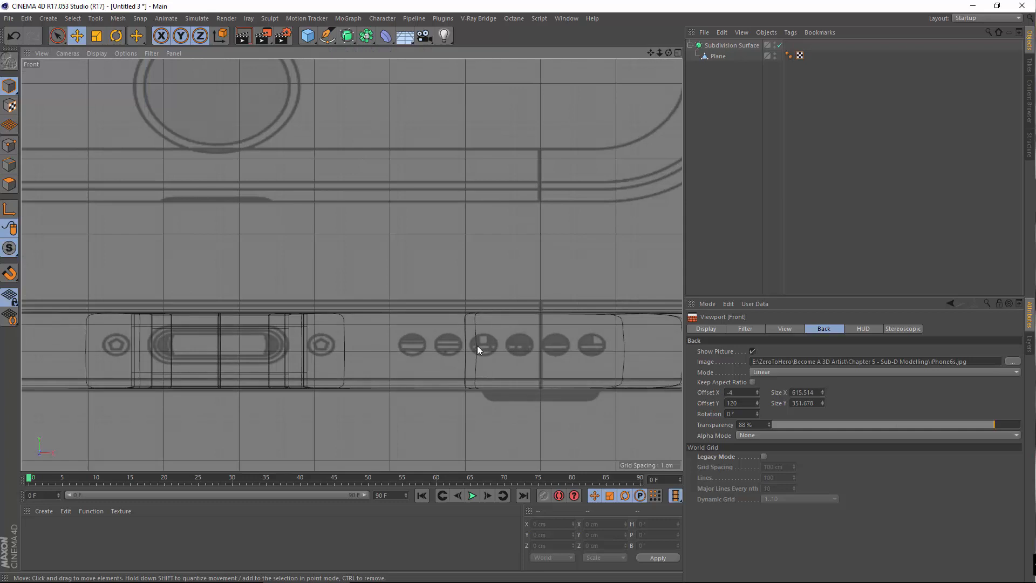
scroll(477, 346, down, 4)
alt+middle_drag(278, 342, 300, 322)
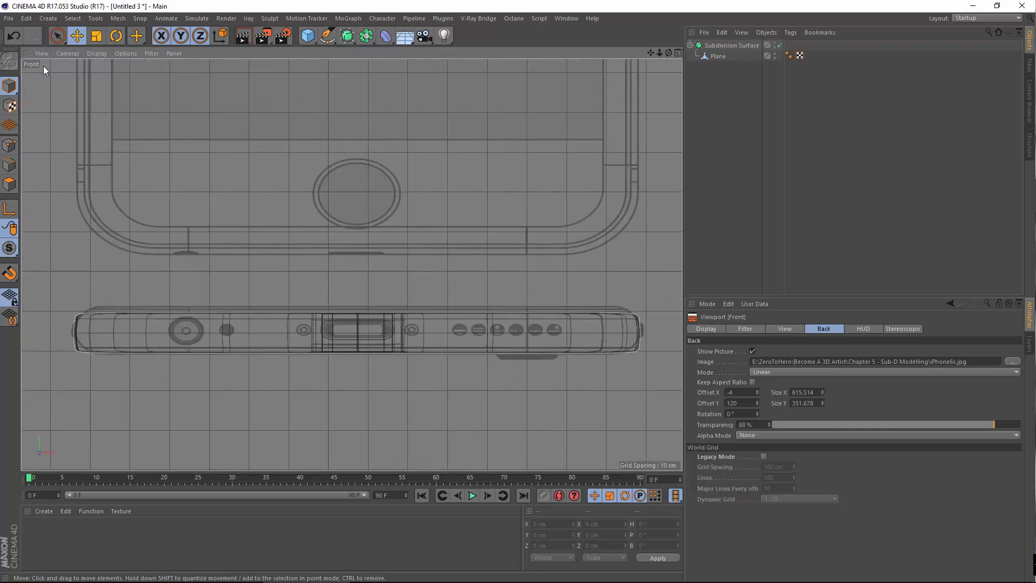
Check the fit in Perspective with mesh lines shown, then return to the maximized Front view
click(88, 51)
click(89, 51)
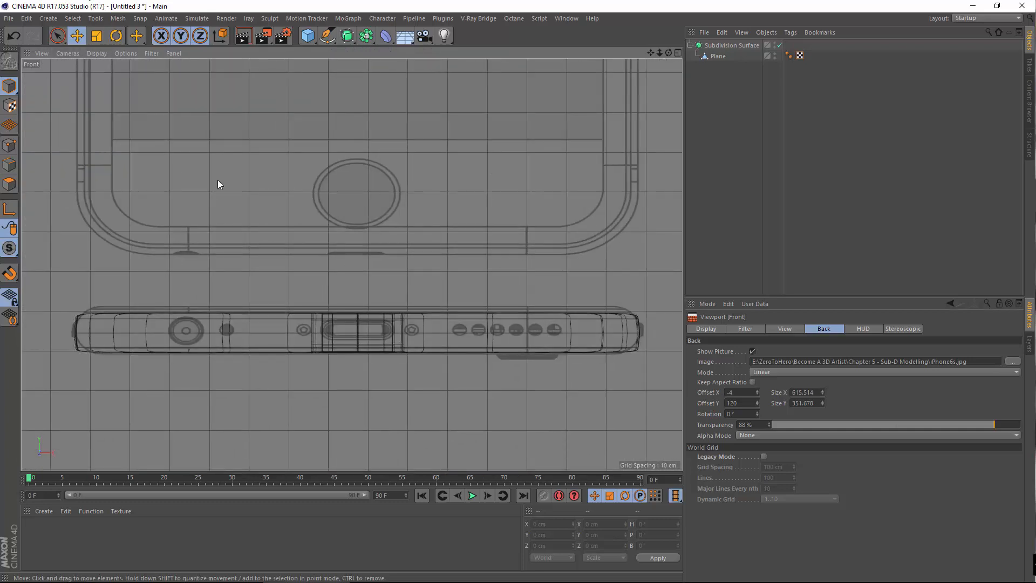
middle_click(245, 178)
middle_click(245, 176)
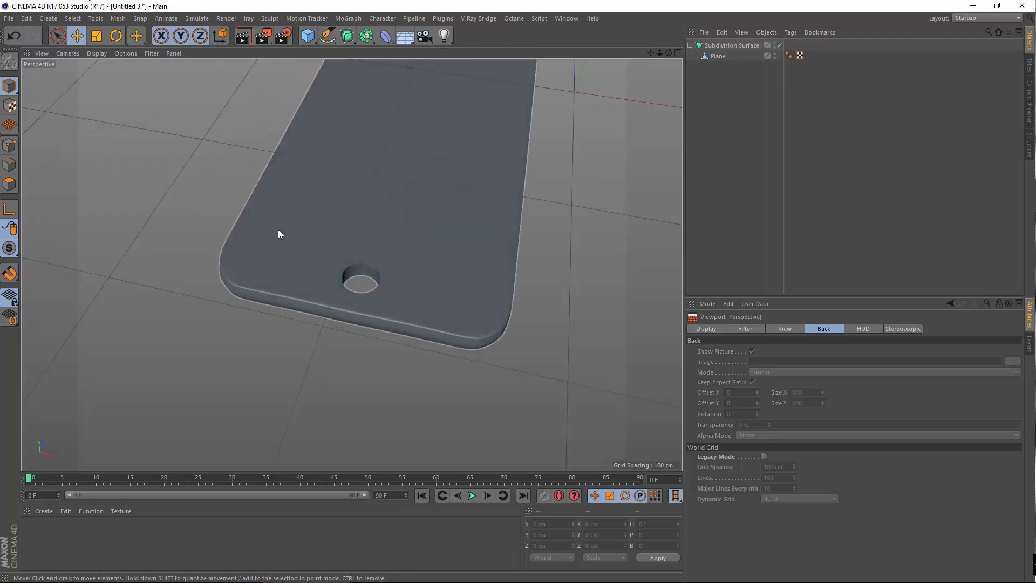
key(n)
key(b)
middle_click(469, 326)
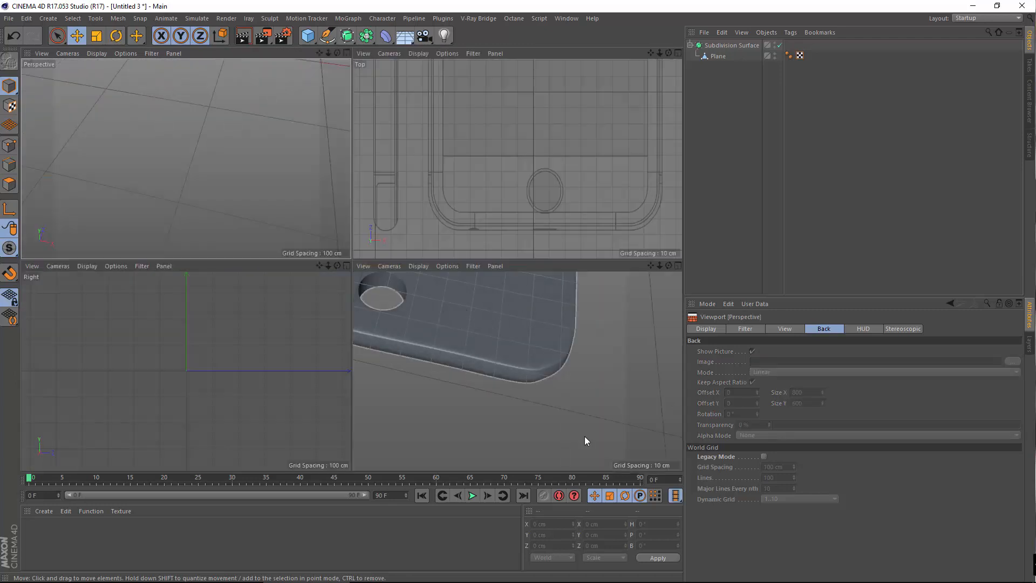
middle_click(490, 395)
scroll(346, 315, up, 5)
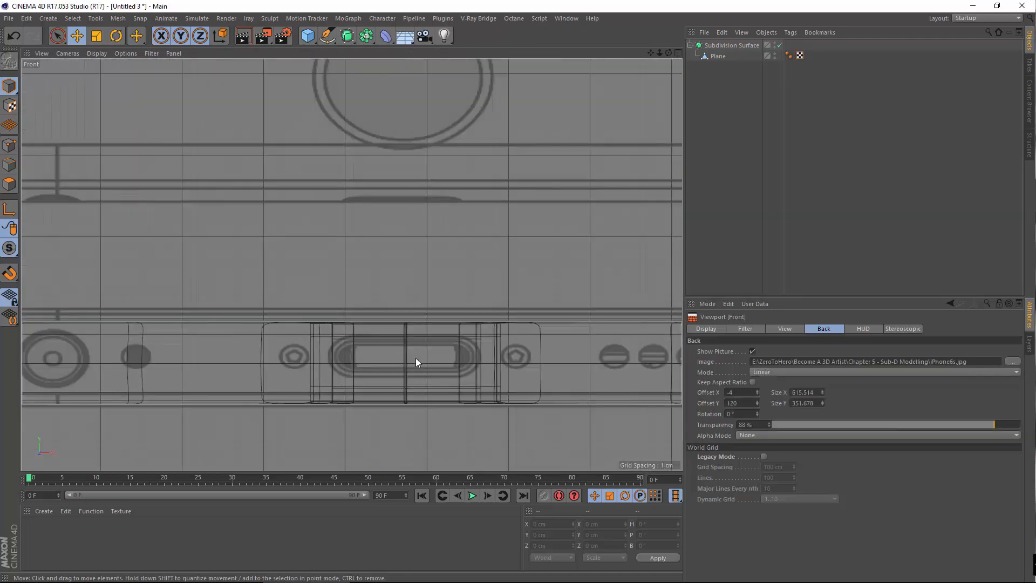
scroll(367, 354, down, 3)
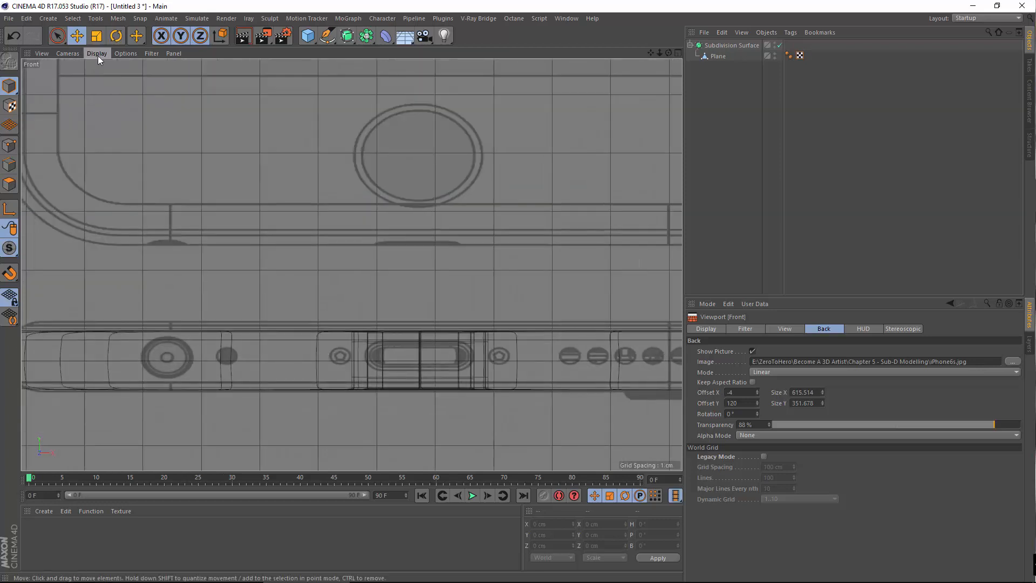
click(98, 56)
Turn off the Subdivision Surface to reveal the low-poly base mesh
click(125, 158)
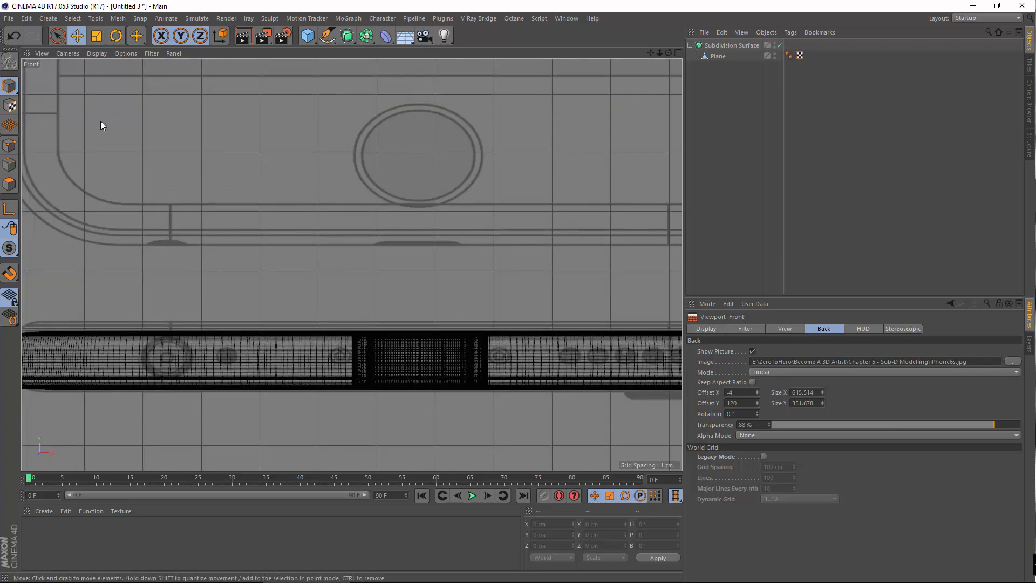
click(89, 57)
click(89, 57)
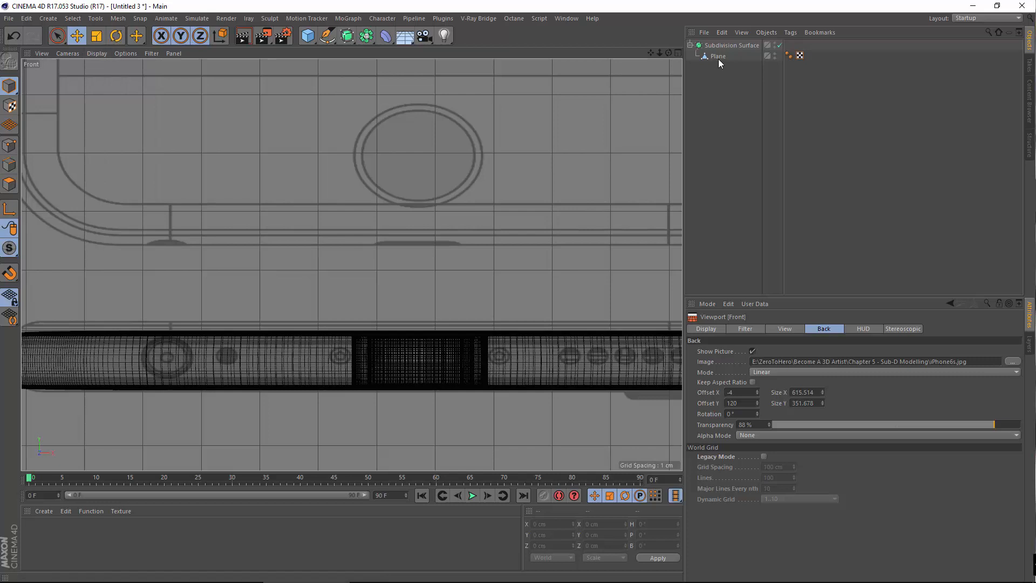
mouse_move(718, 59)
mouse_down()
mouse_move(702, 45)
mouse_move(721, 42)
mouse_move(717, 54)
mouse_up()
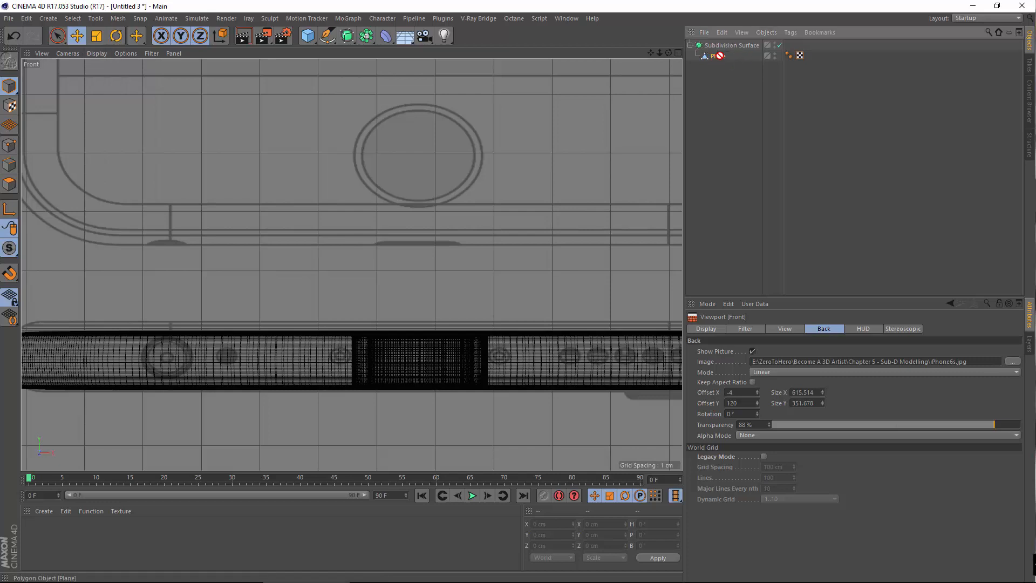
click(779, 45)
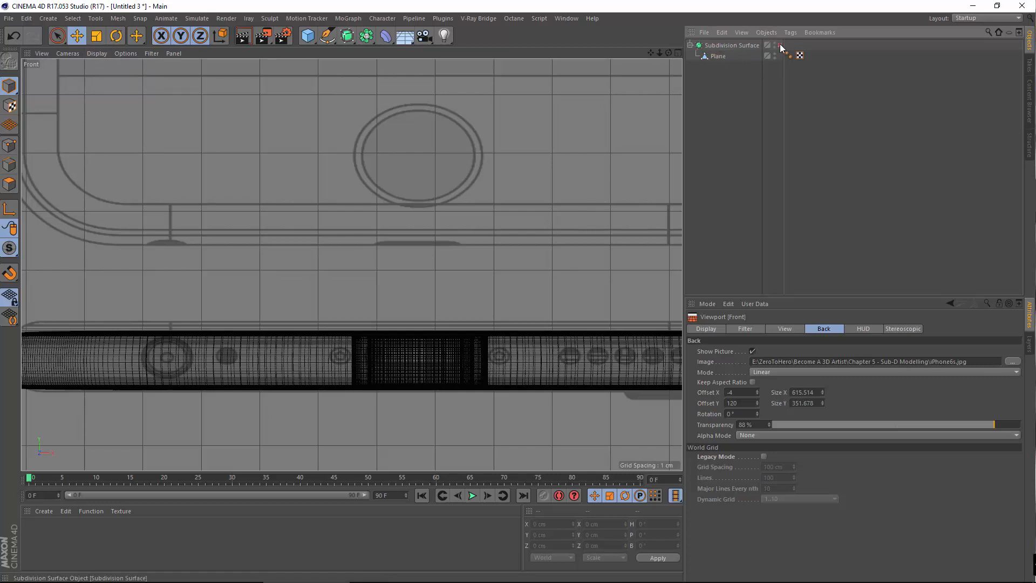
Set the Front view display to Constant Shading (Lines) to show the mesh lines
click(98, 54)
click(109, 172)
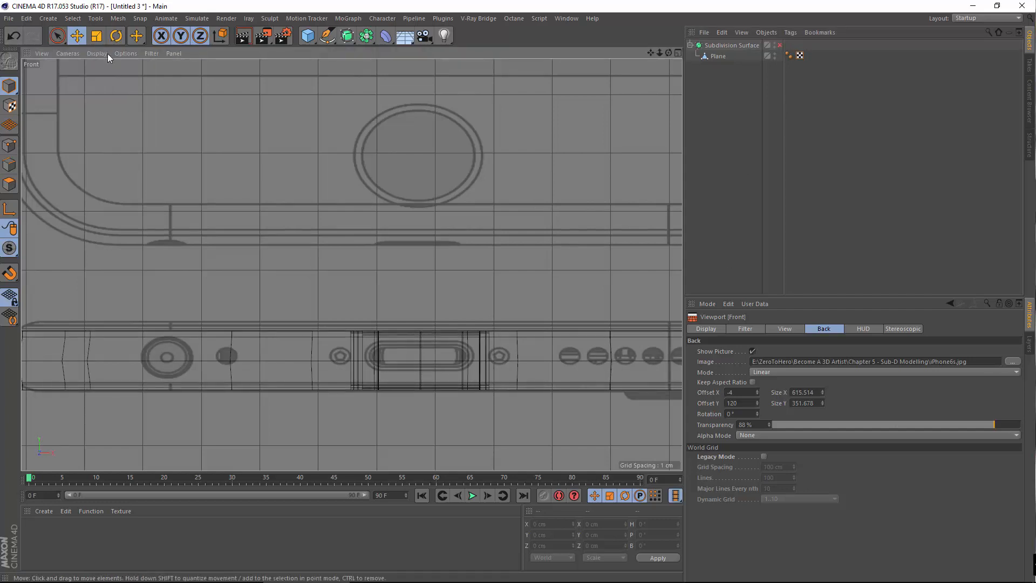
click(108, 54)
click(101, 181)
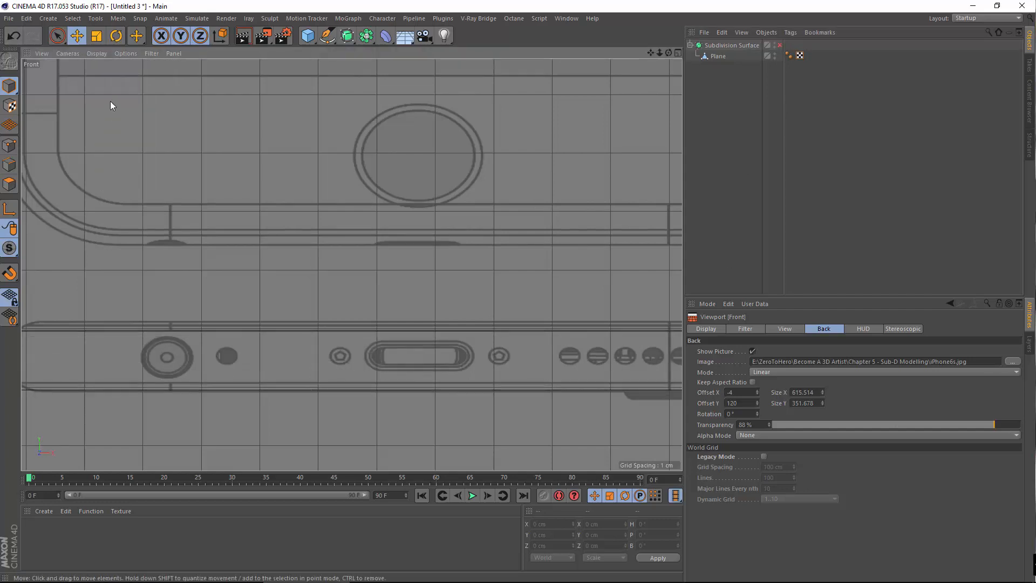
click(97, 53)
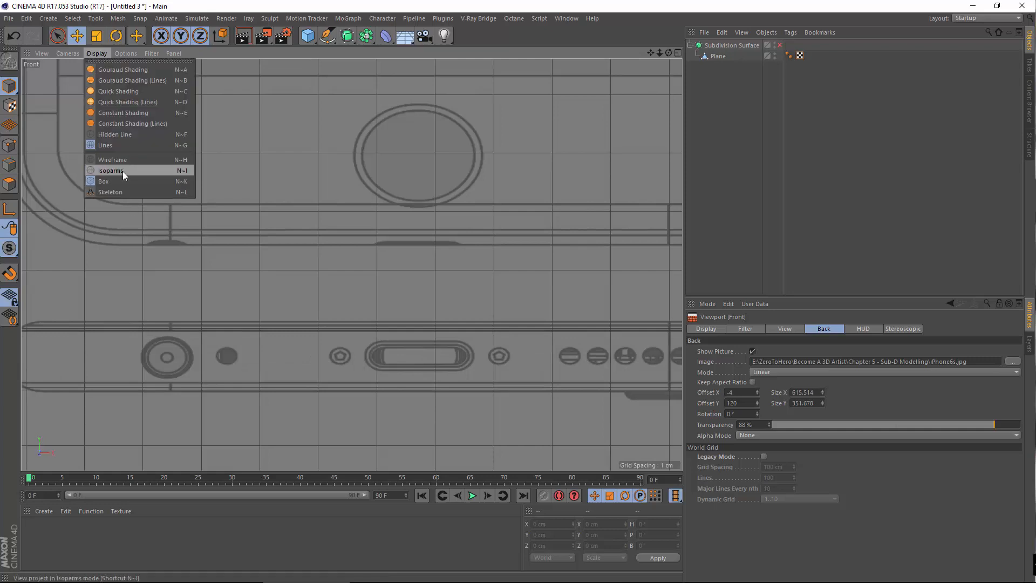
click(131, 160)
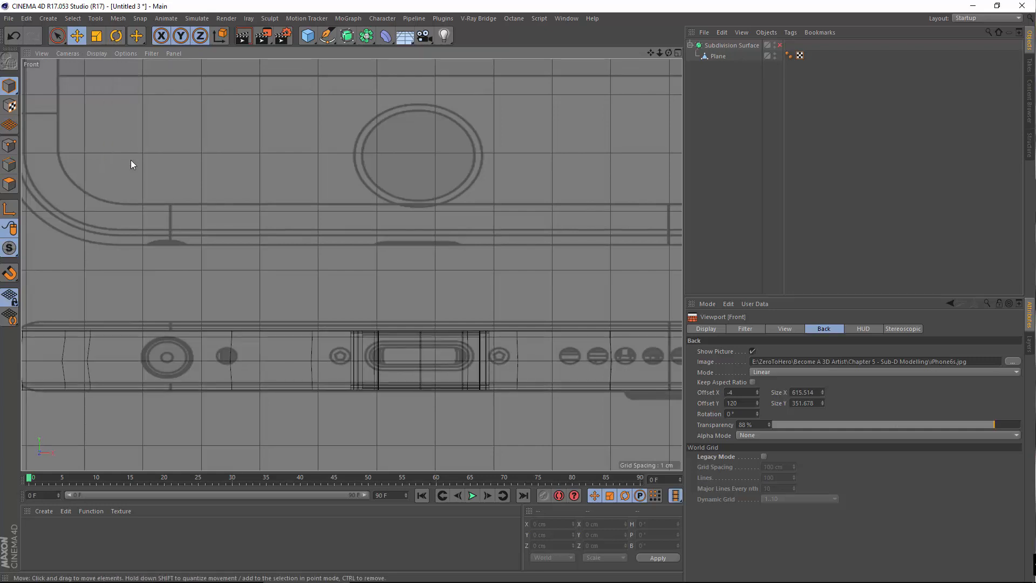
click(99, 55)
click(119, 124)
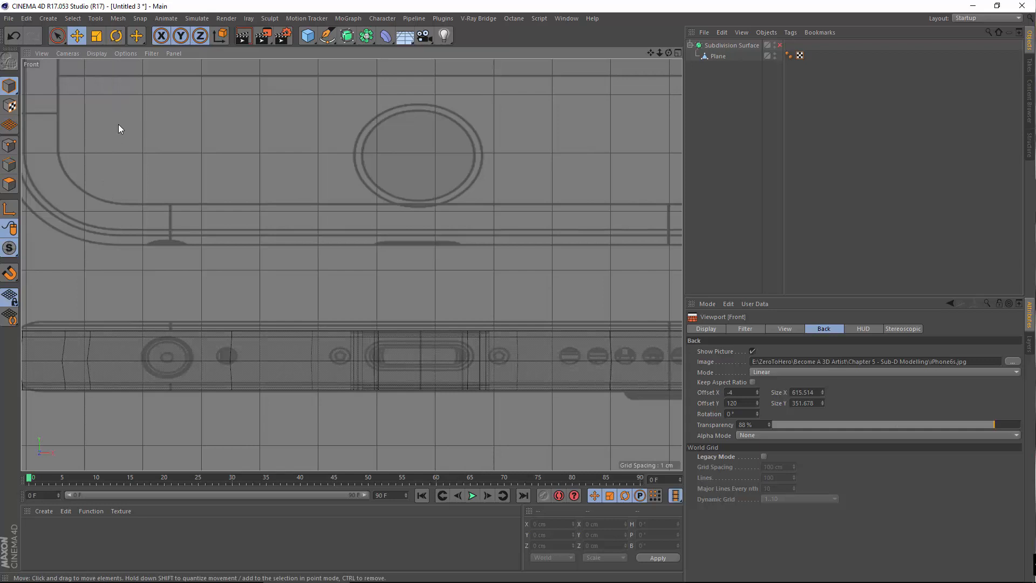
click(102, 54)
click(102, 54)
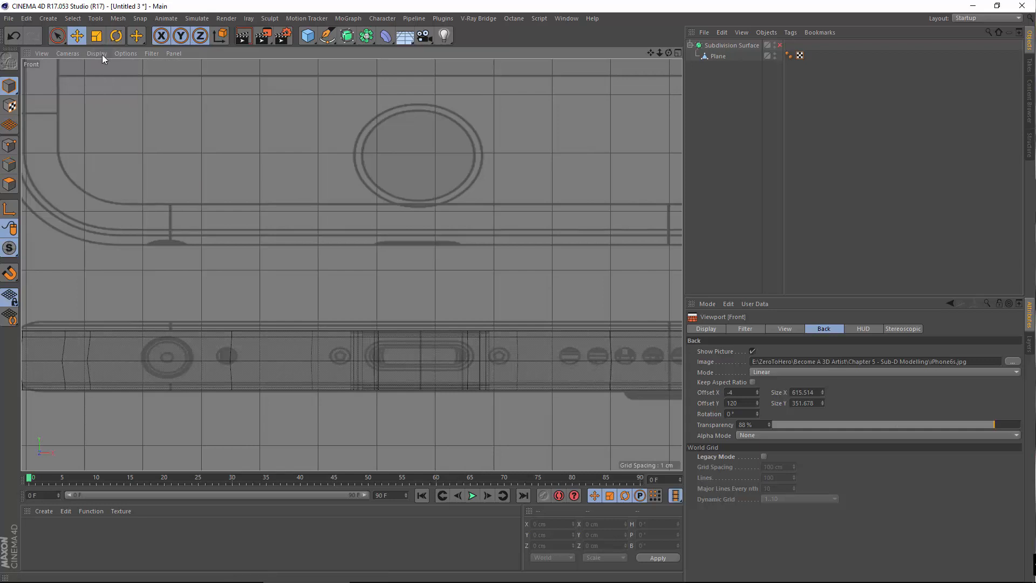
click(102, 54)
click(108, 121)
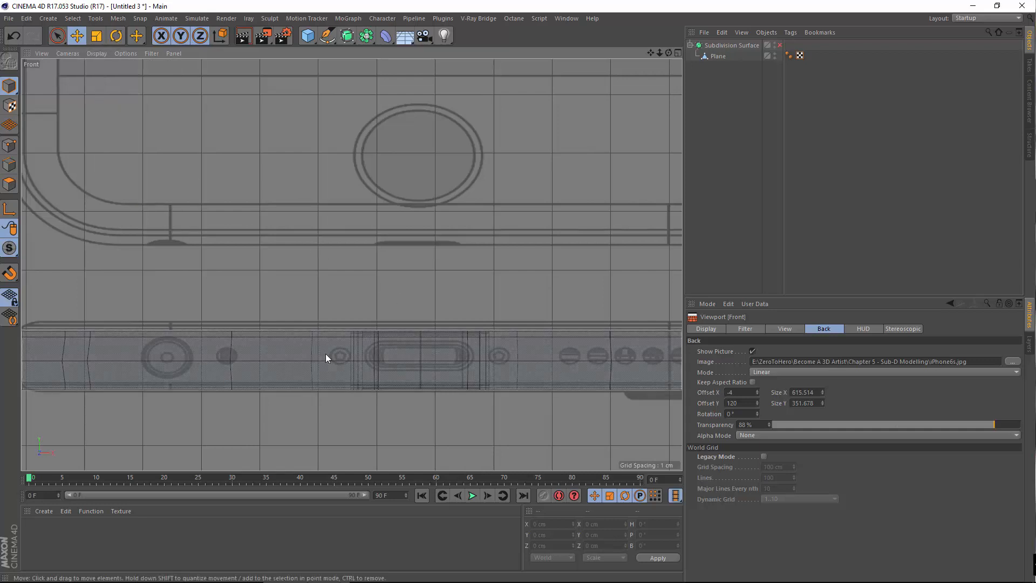
click(700, 45)
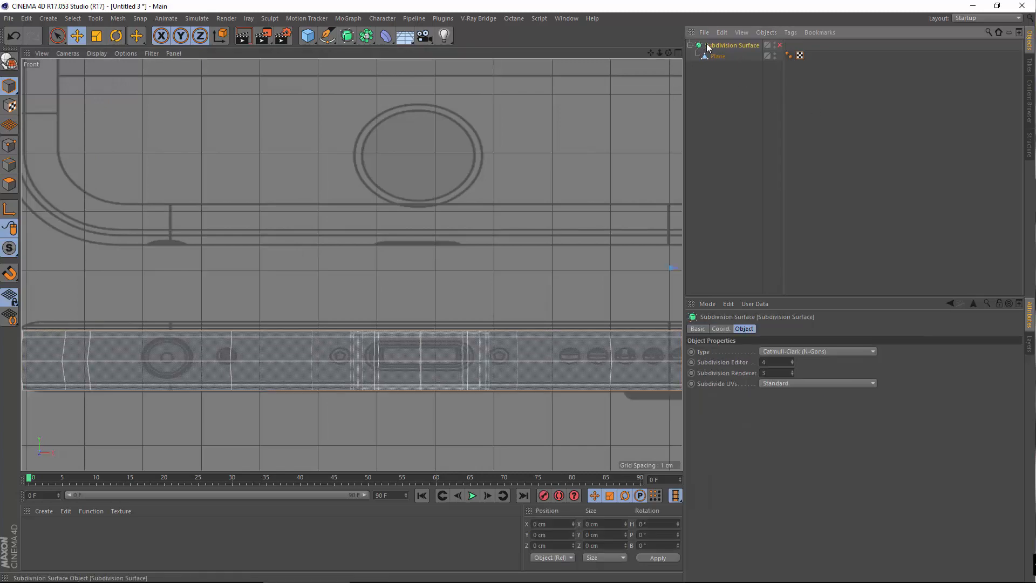
Select the Plane and raise it 0.849 cm onto the blueprint's side band
click(713, 55)
scroll(389, 350, up, 3)
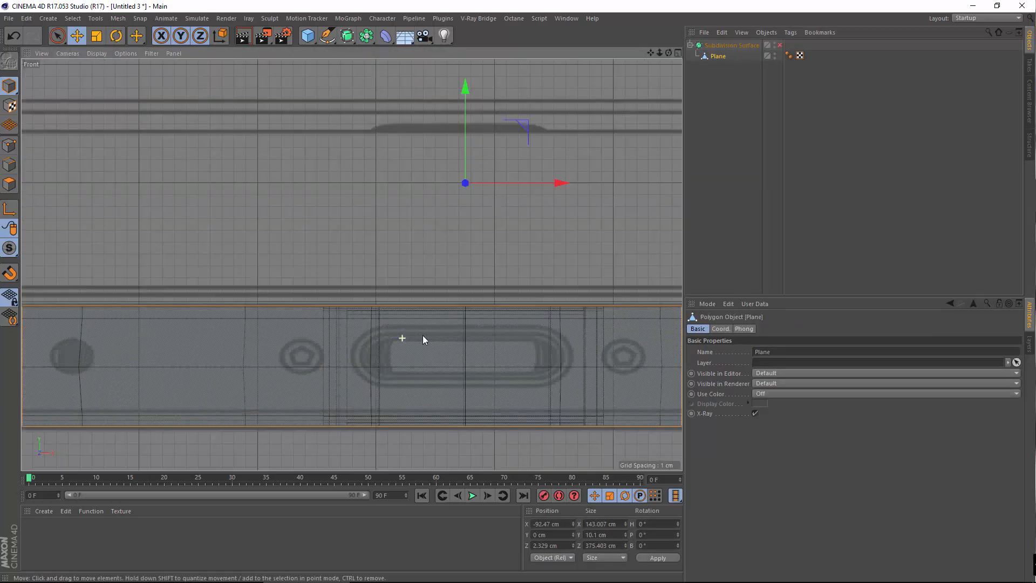
scroll(213, 353, down, 3)
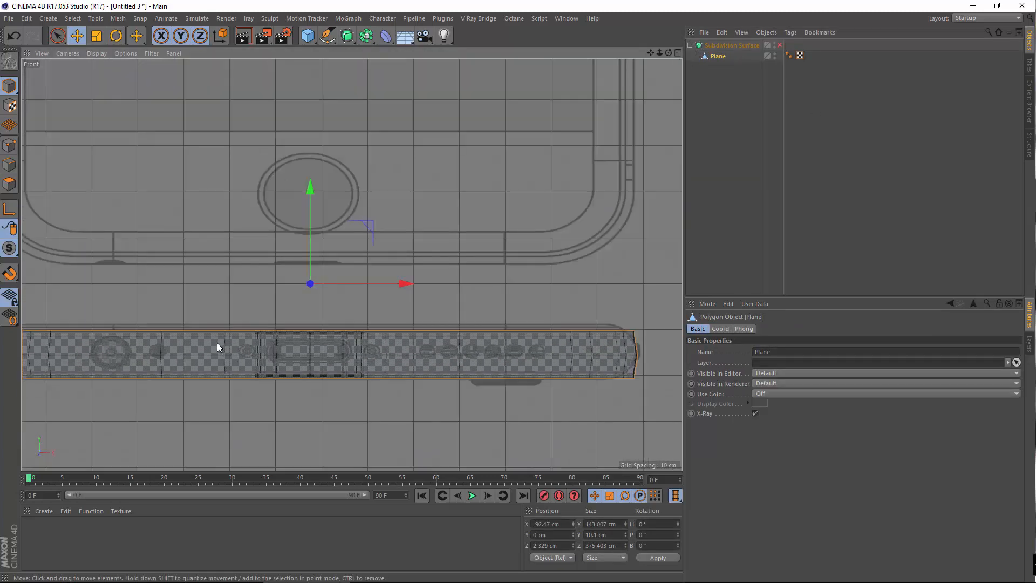
alt+middle_drag(351, 263, 425, 239)
scroll(355, 354, up, 3)
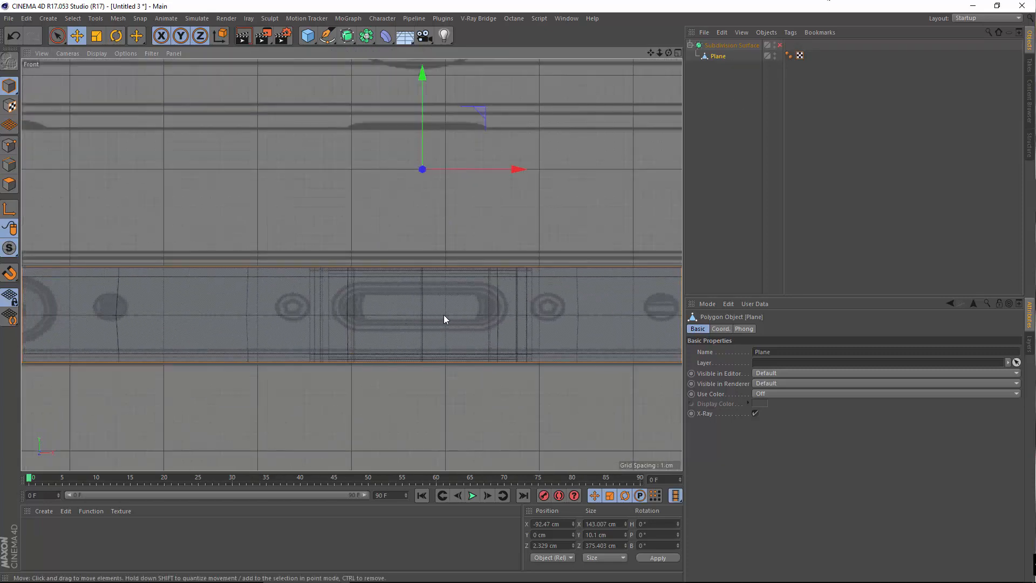
scroll(438, 313, up, 1)
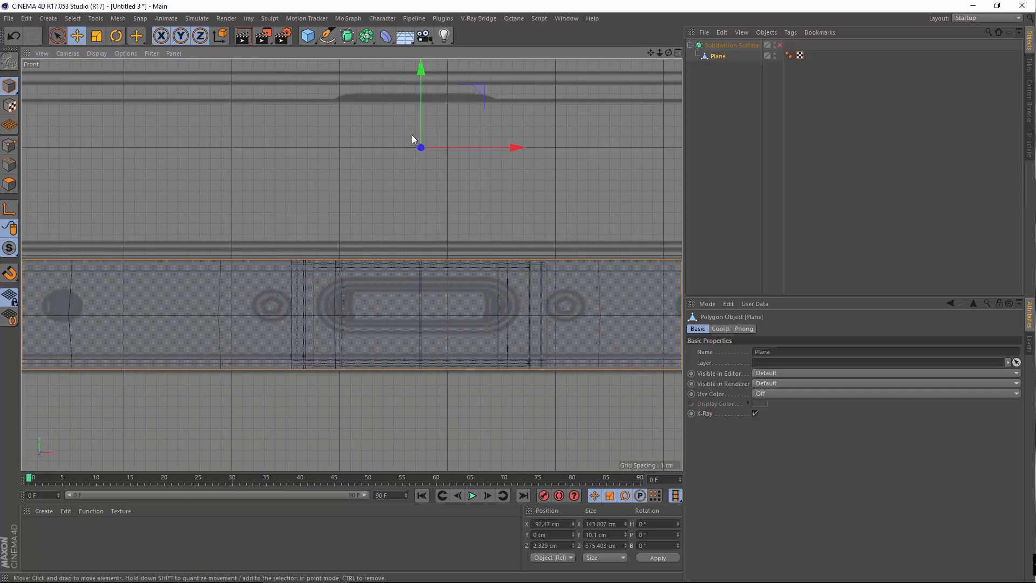
drag(423, 109, 429, 98)
scroll(358, 277, down, 5)
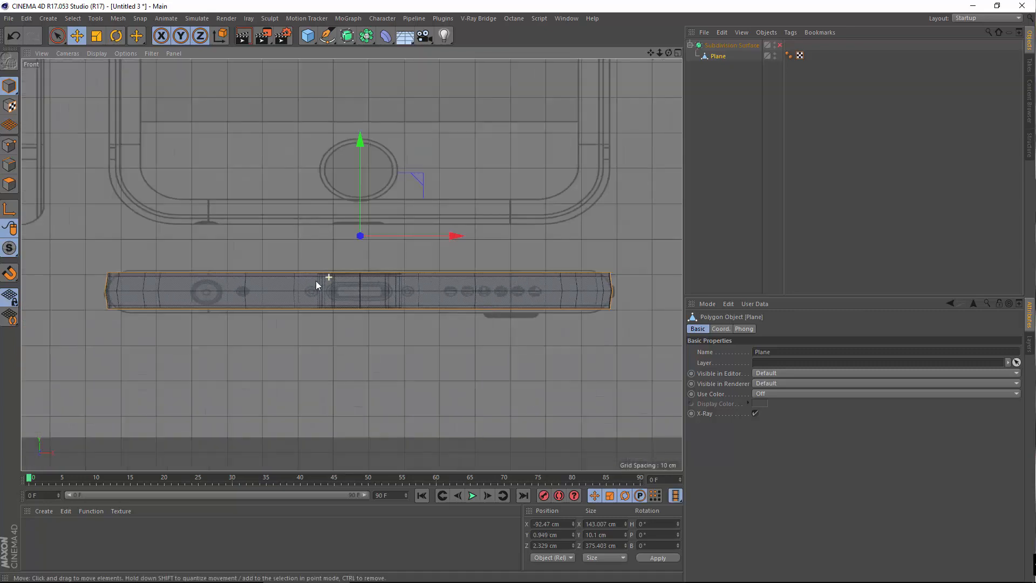
scroll(383, 295, up, 5)
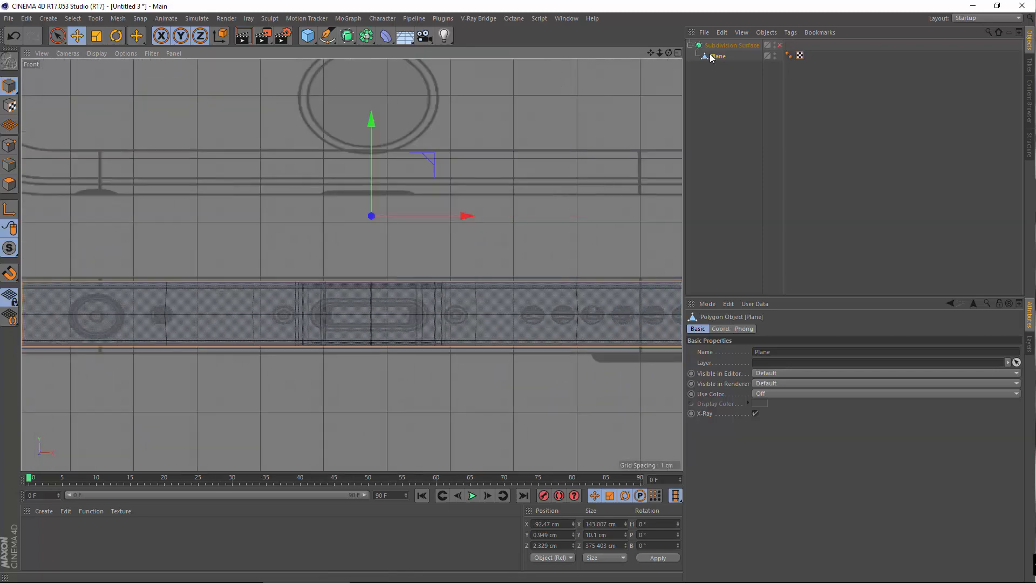
Scale the plane to 11.257 cm high and nudge it up to Y 2.182 cm
key(t)
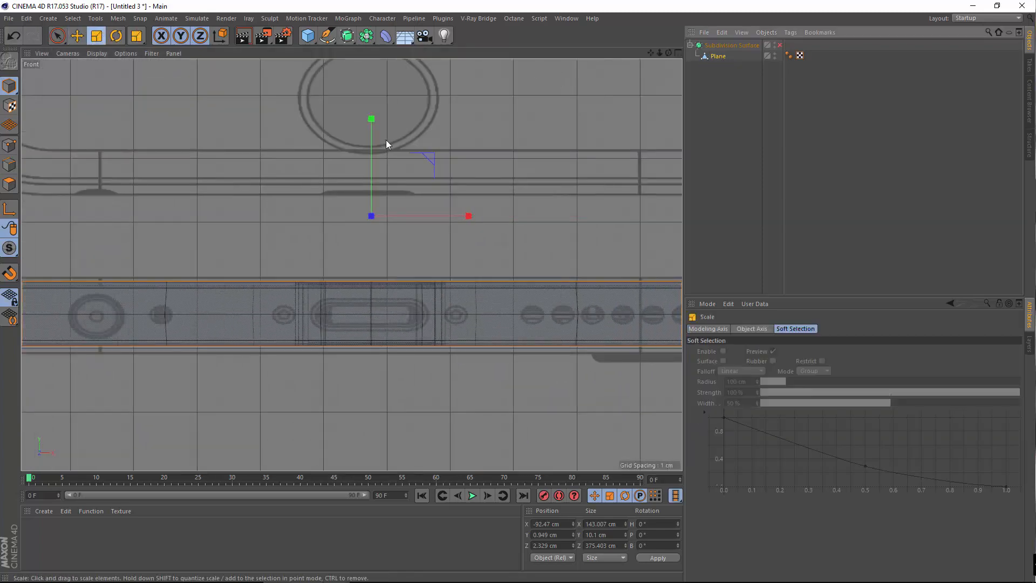
scroll(370, 157, down, 5)
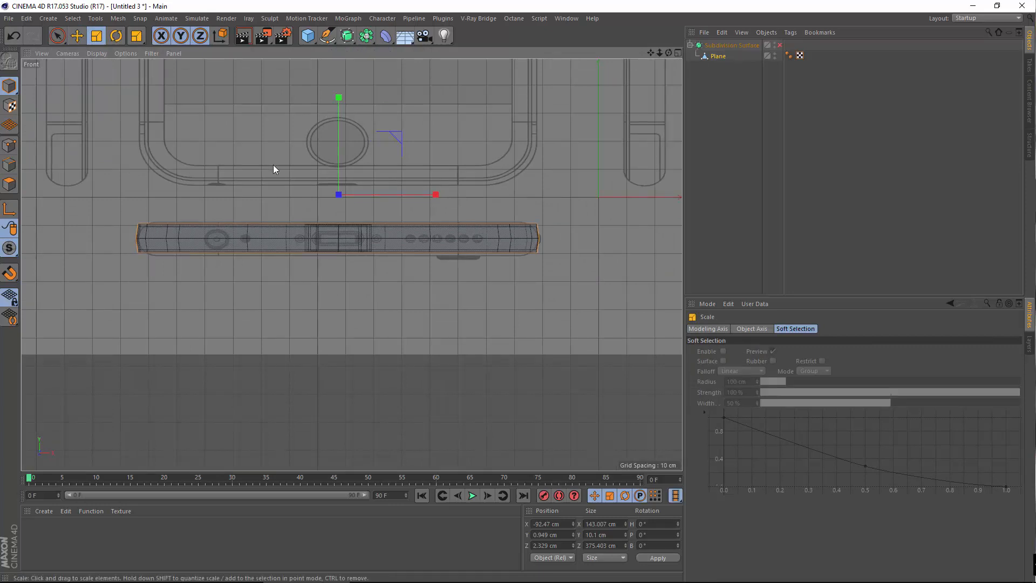
scroll(272, 162, up, 2)
drag(379, 113, 378, 157)
key(e)
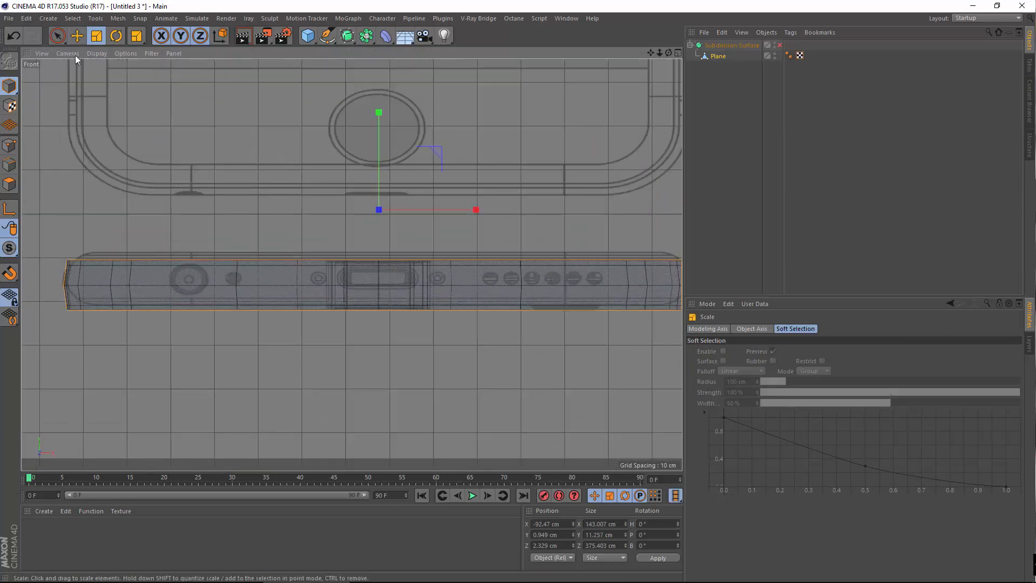
drag(374, 160, 374, 156)
scroll(381, 302, up, 8)
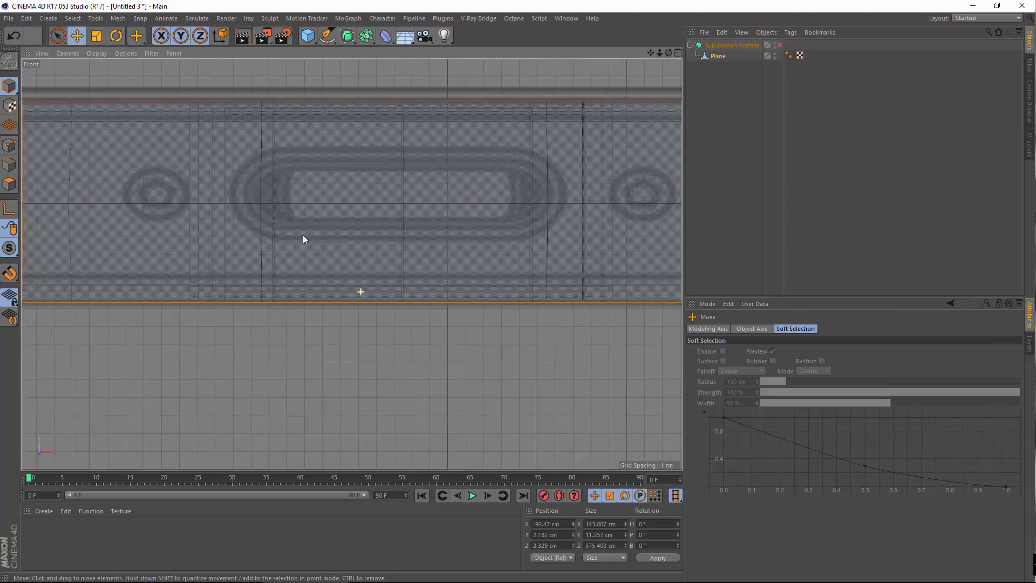
Switch the plane to Points mode and activate the Knife tool near its left end
click(9, 144)
scroll(431, 302, down, 5)
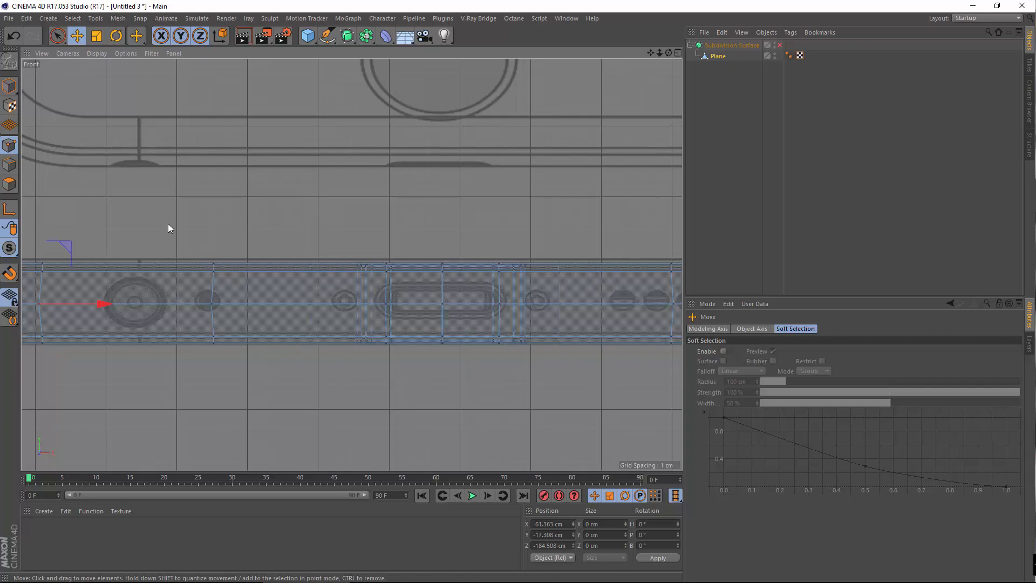
alt+middle_drag(284, 215, 493, 217)
alt+right_drag(243, 278, 291, 279)
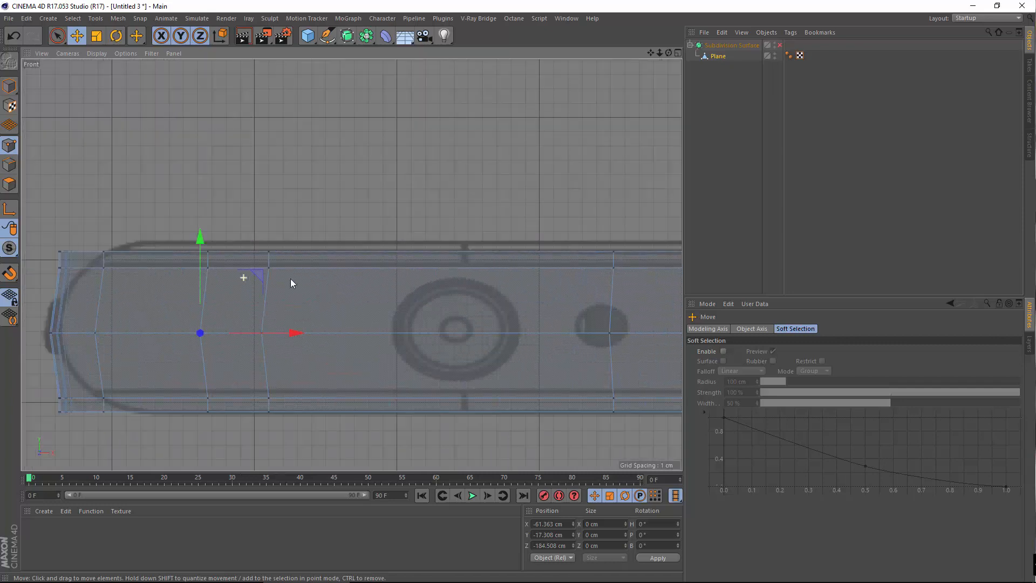
alt+middle_drag(323, 196, 208, 194)
right_click(368, 176)
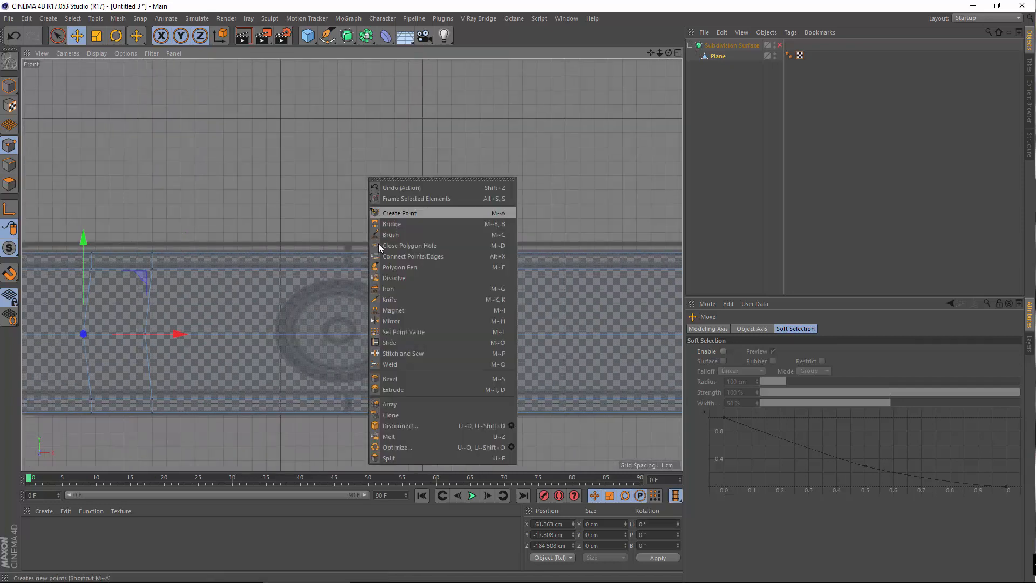
click(388, 300)
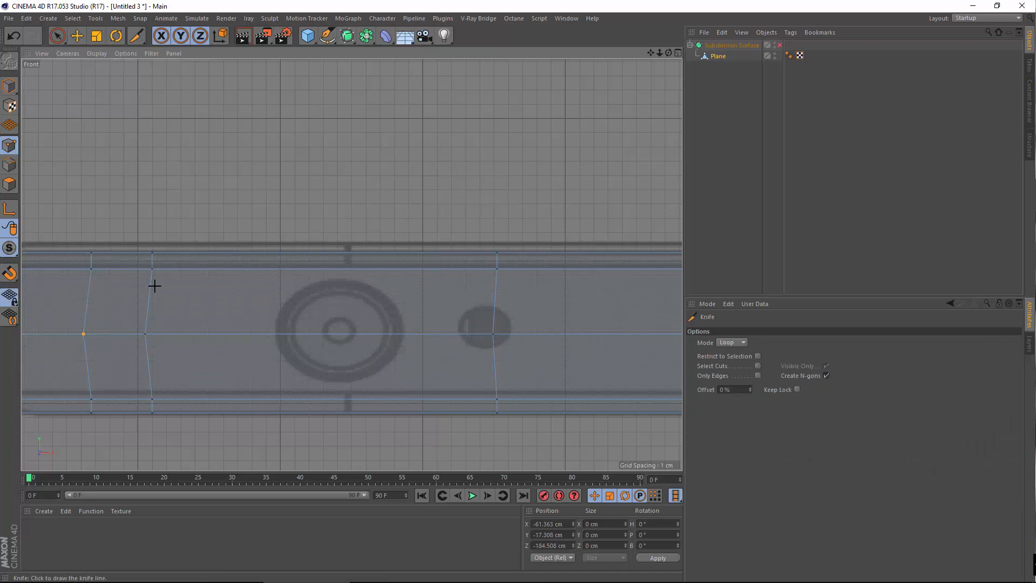
Switch to the enlarged Perspective view, orbit around the rounded end, and pick the Scale tool
alt+middle_drag(219, 305, 164, 312)
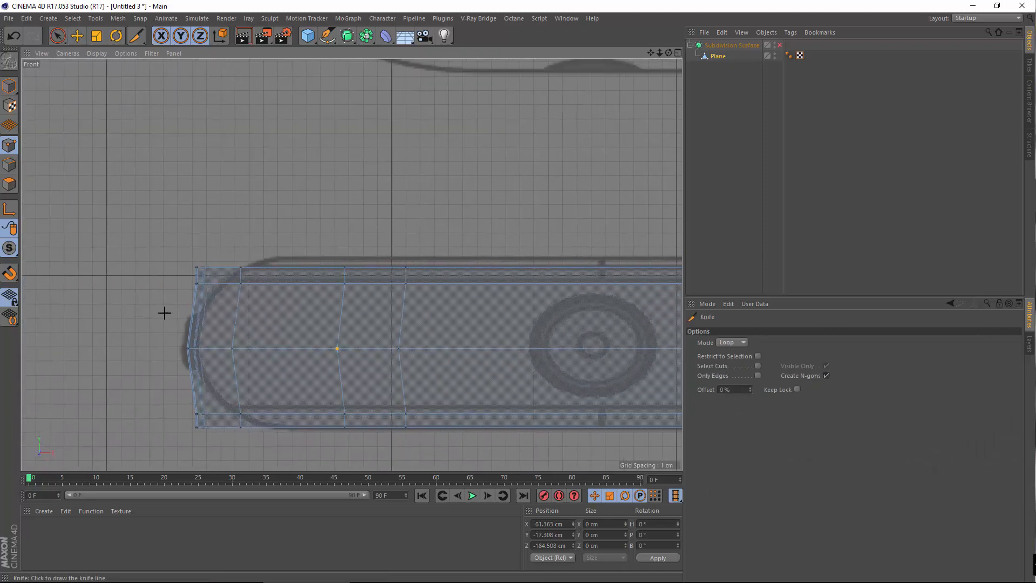
middle_click(389, 175)
middle_click(214, 214)
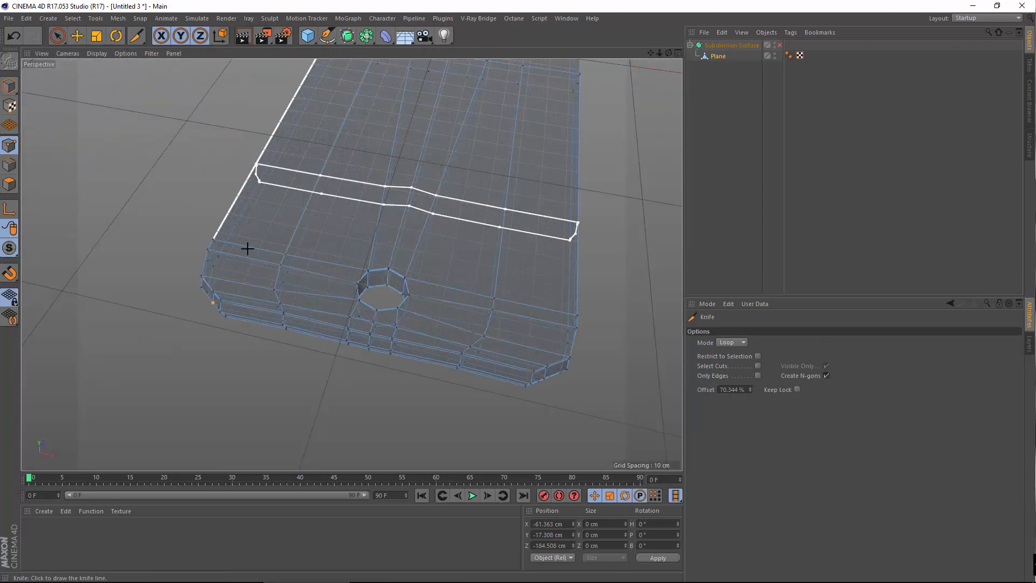
alt+drag(231, 285, 327, 232)
scroll(292, 296, up, 3)
scroll(294, 294, up, 5)
alt+drag(349, 271, 511, 172)
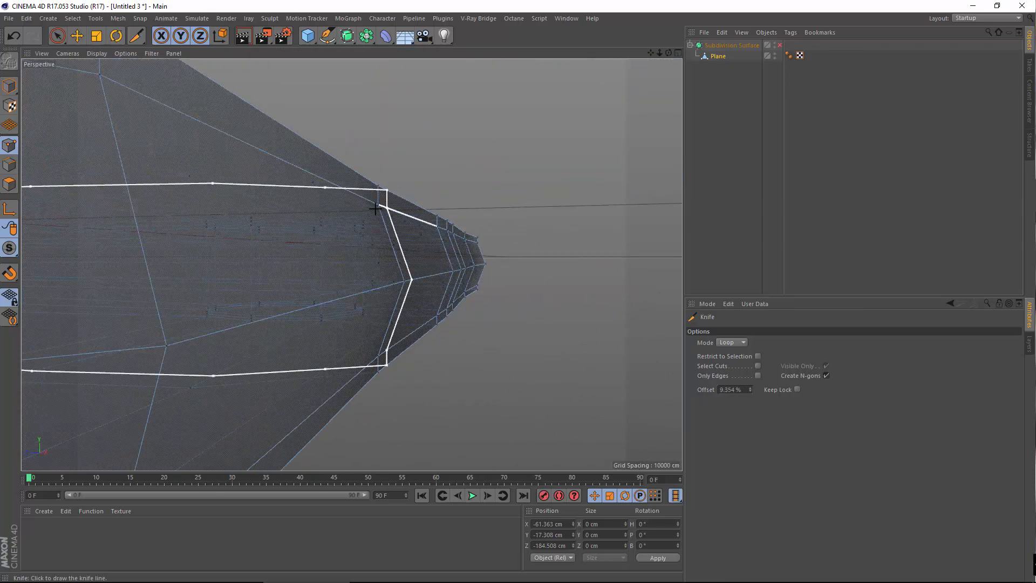
click(96, 35)
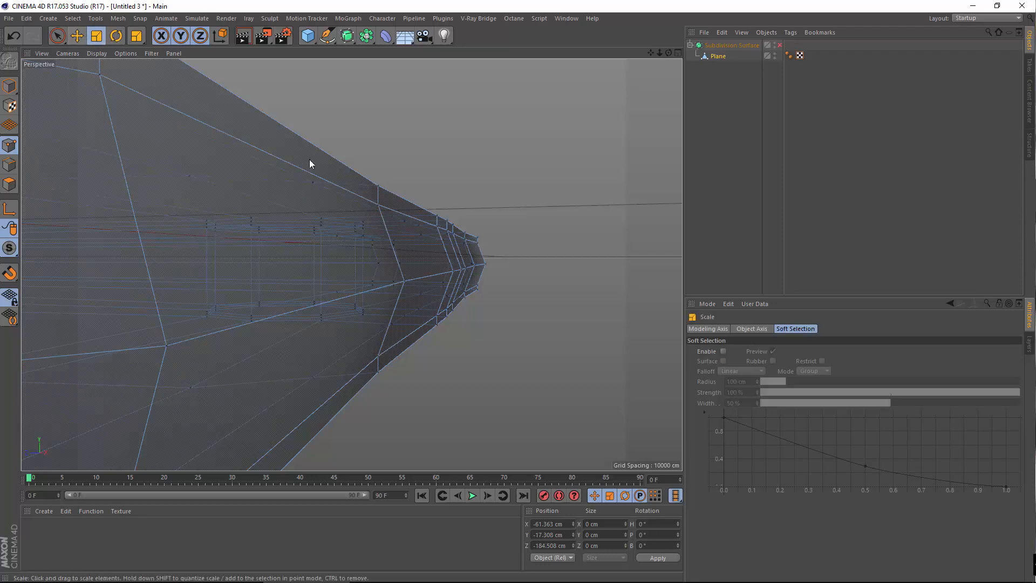
alt+drag(392, 332, 185, 205)
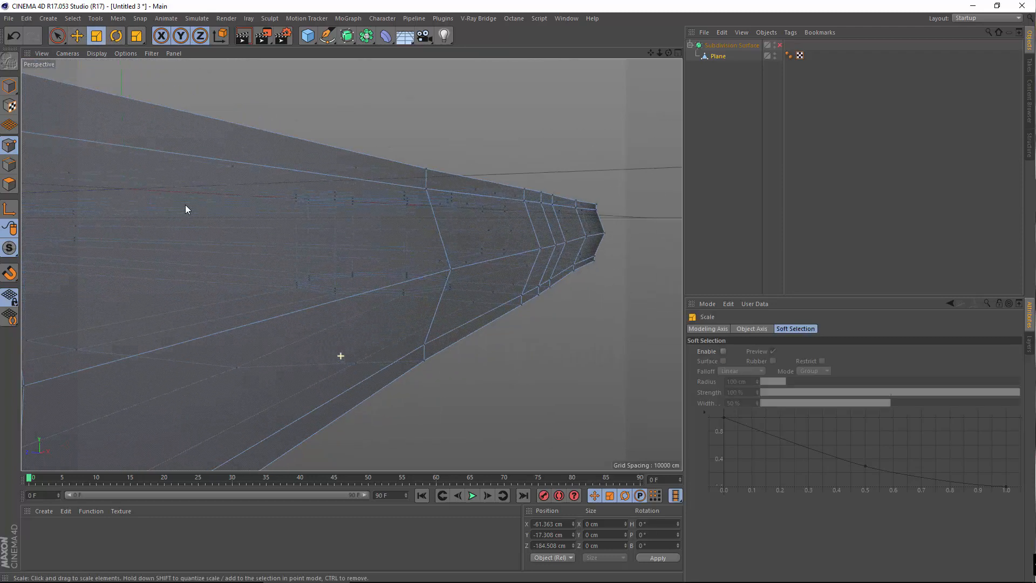
click(73, 17)
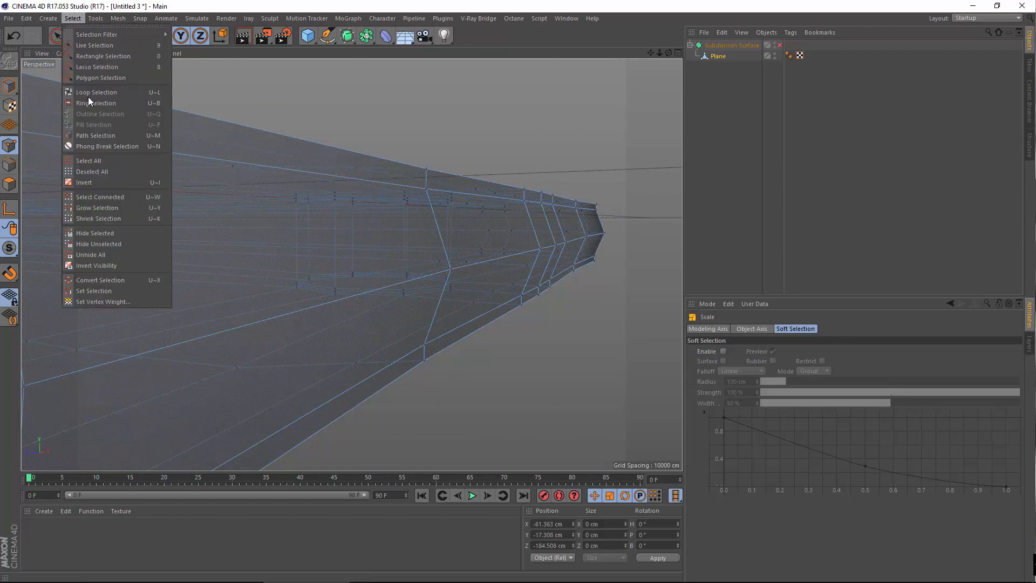
Use Loop Selection in Edges mode to select the side band's top and middle edge loops
click(88, 96)
click(194, 154)
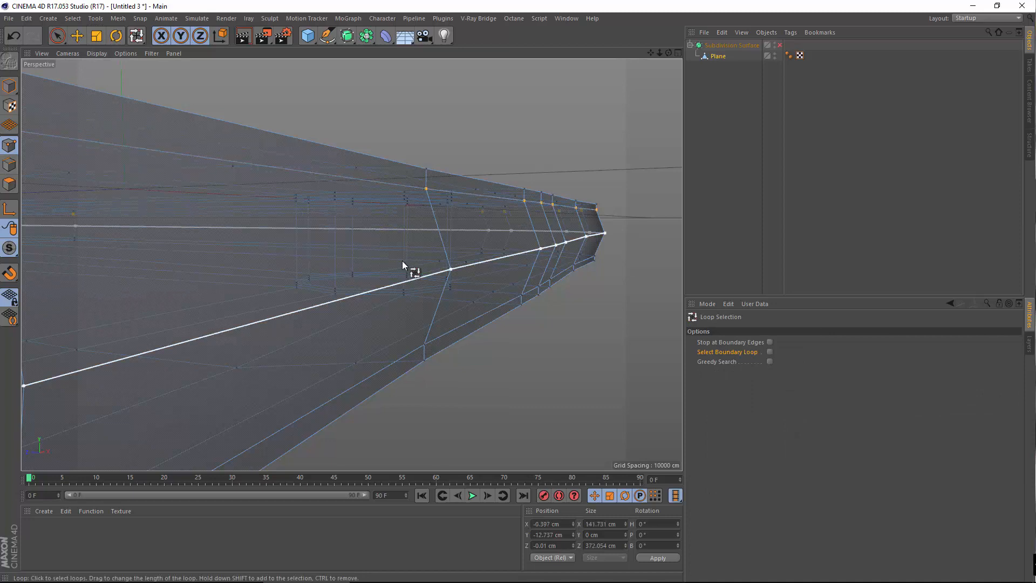
click(15, 165)
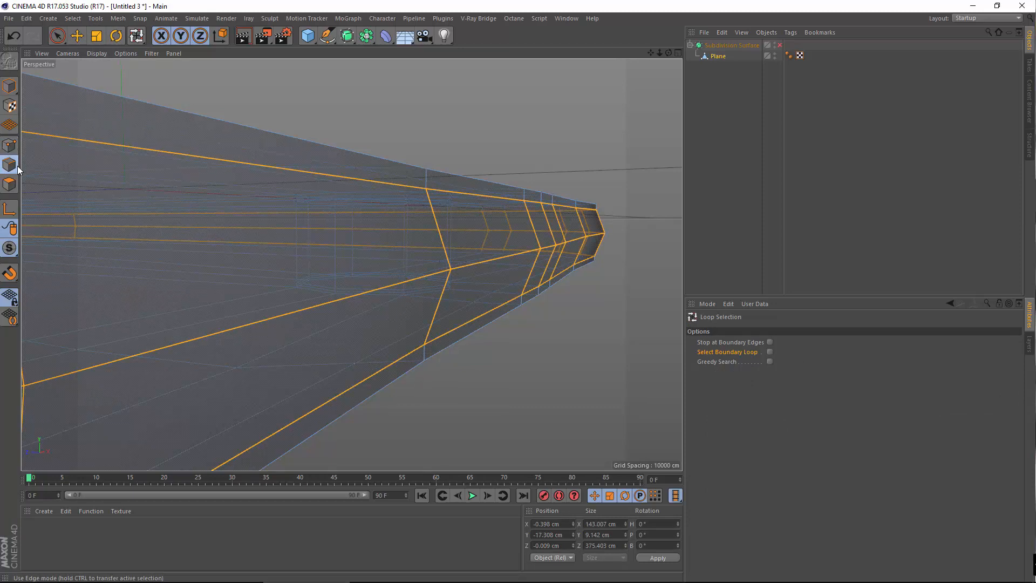
scroll(442, 256, up, 3)
alt+drag(442, 256, 270, 294)
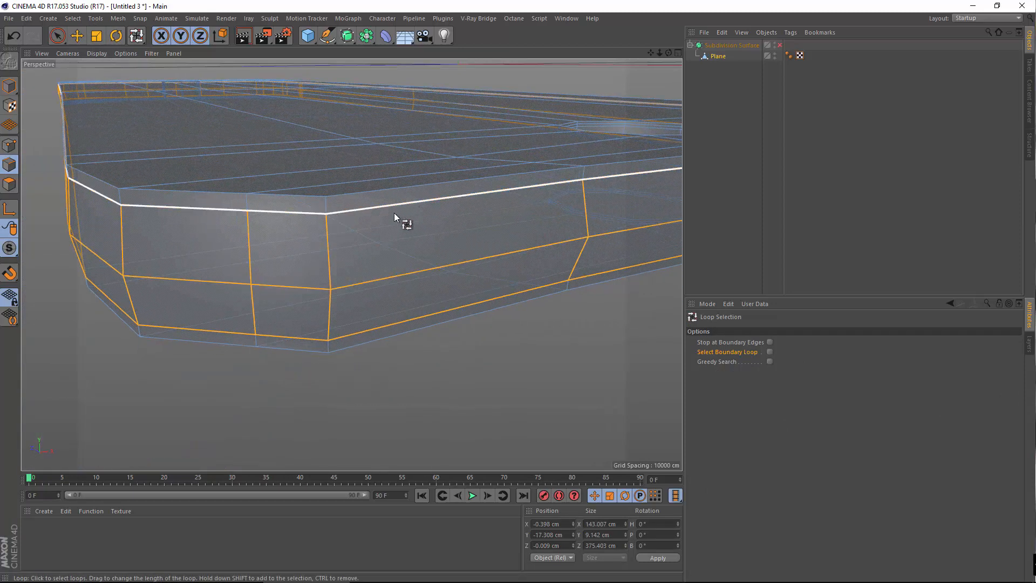
alt+drag(394, 213, 285, 275)
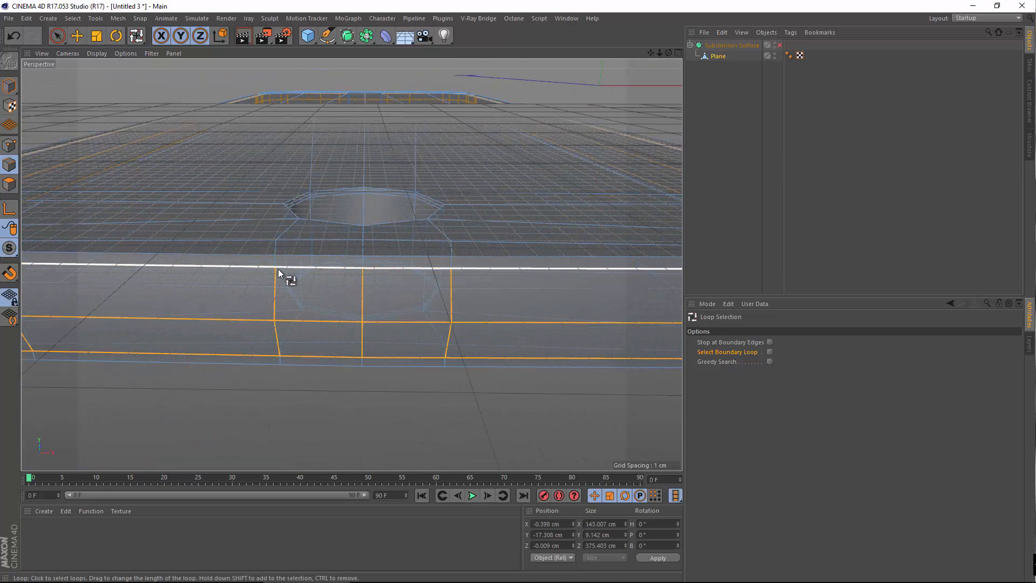
alt+drag(391, 326, 156, 257)
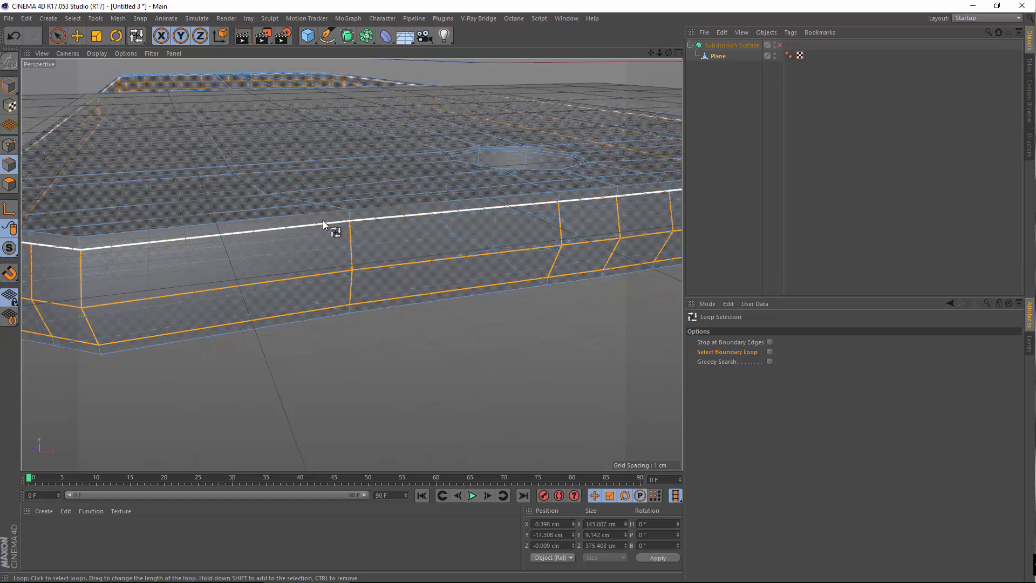
shift+click(366, 239)
Cut another knife loop lengthwise along the side band, then return to Loop Selection
right_click(379, 383)
click(410, 391)
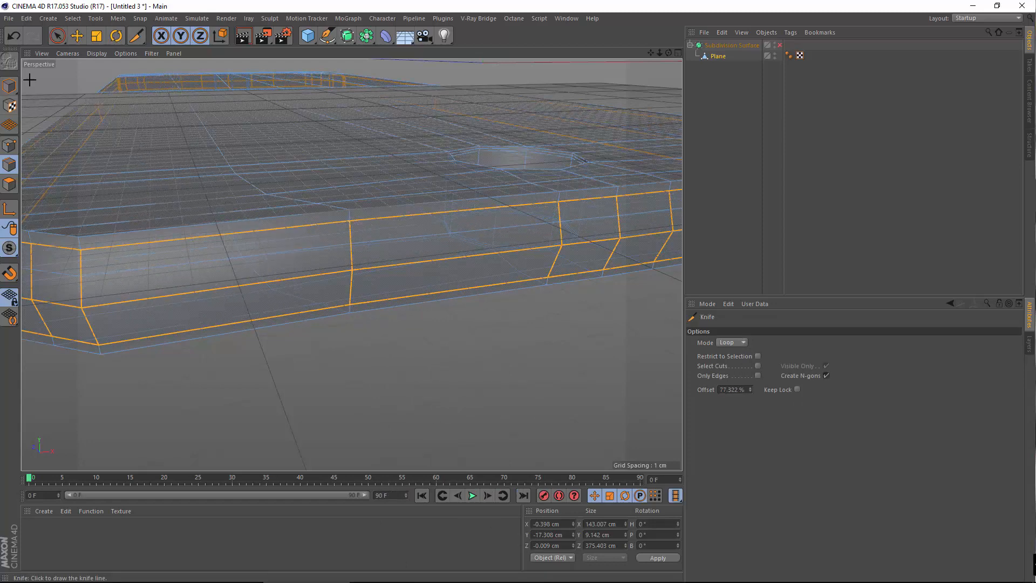
click(76, 35)
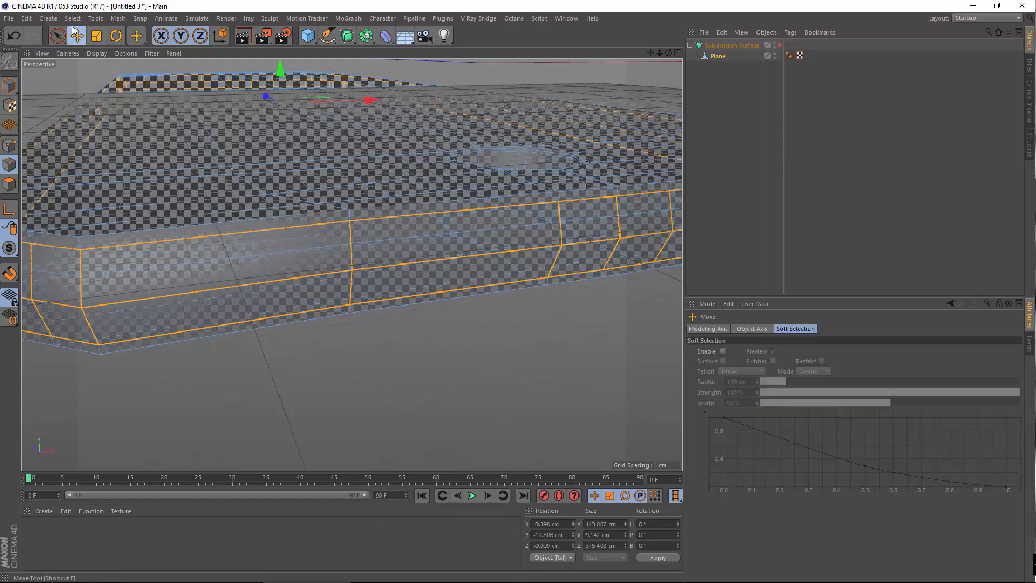
click(74, 22)
click(96, 92)
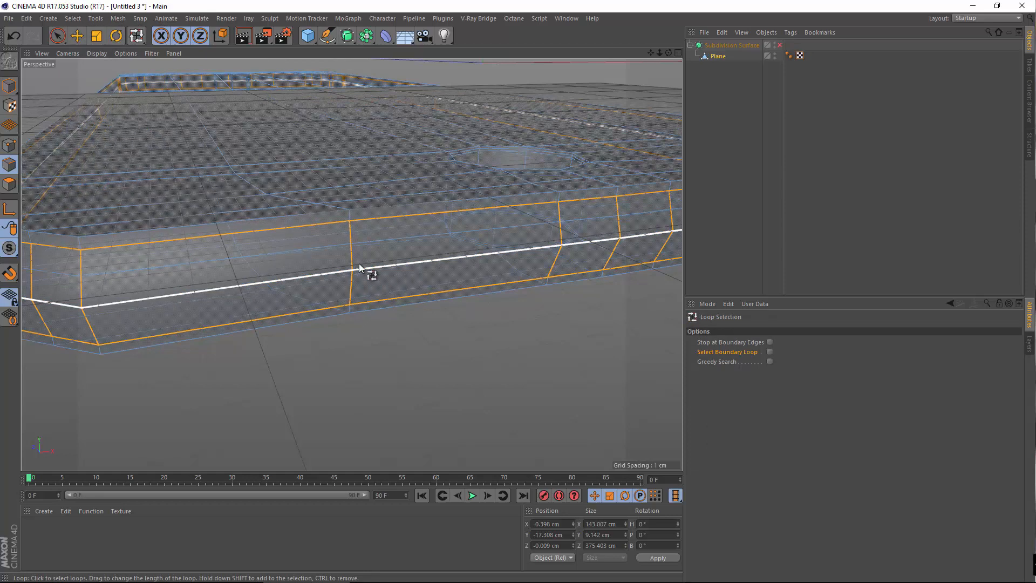
scroll(353, 224, up, 5)
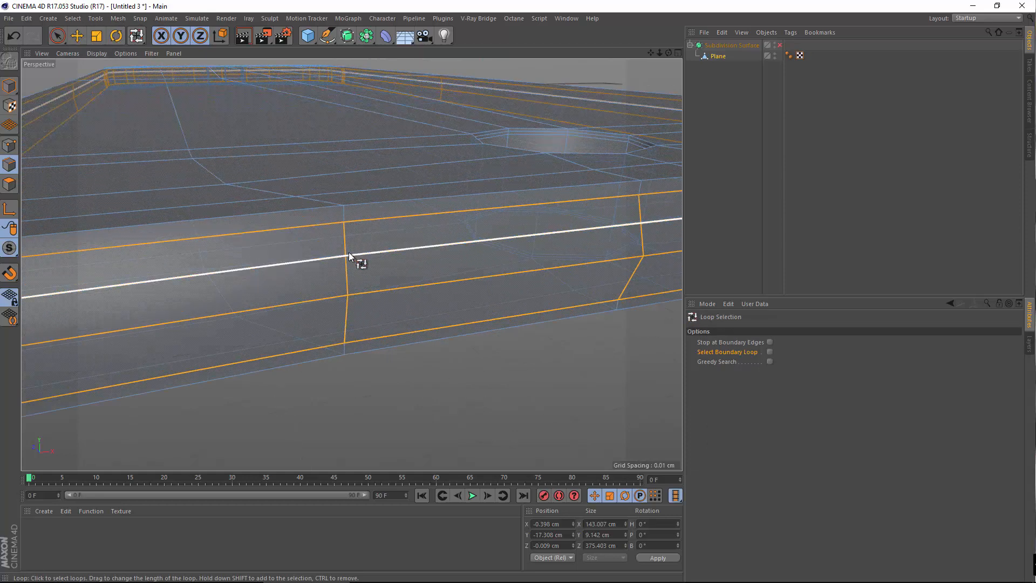
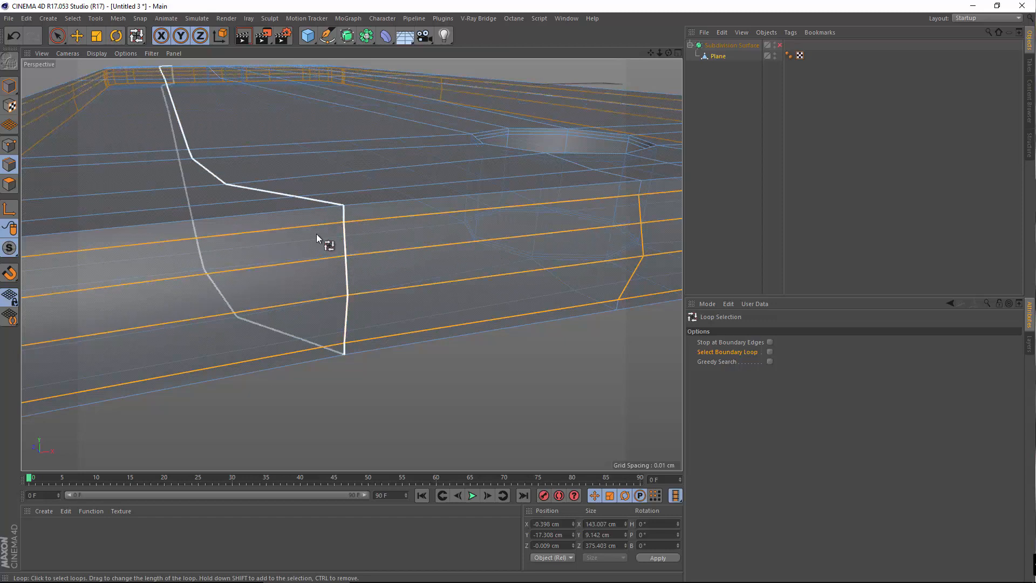
Undo the extra edge-loop selection and bring the enlarged Front view onto the side band
shift+click(394, 259)
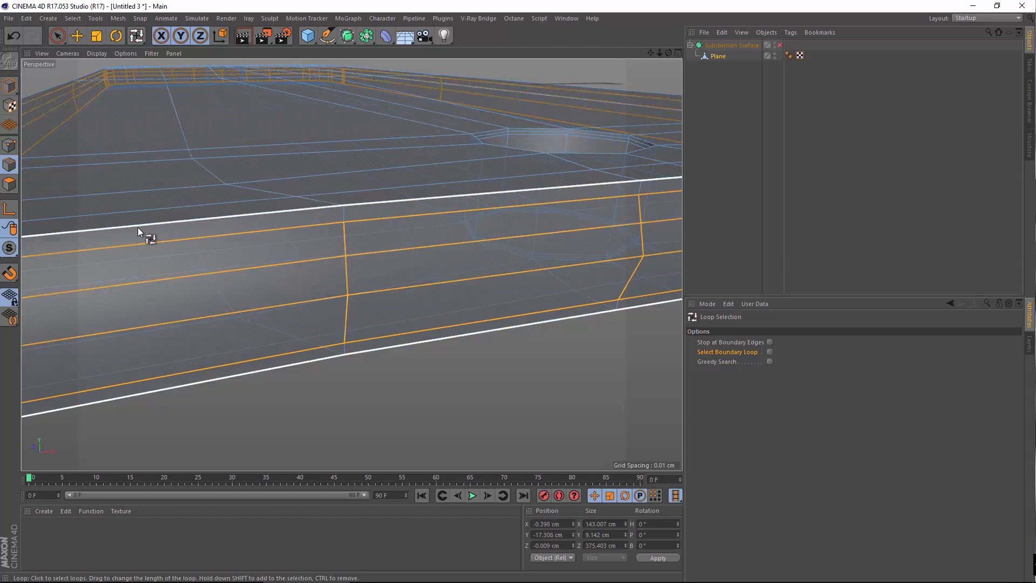
click(12, 36)
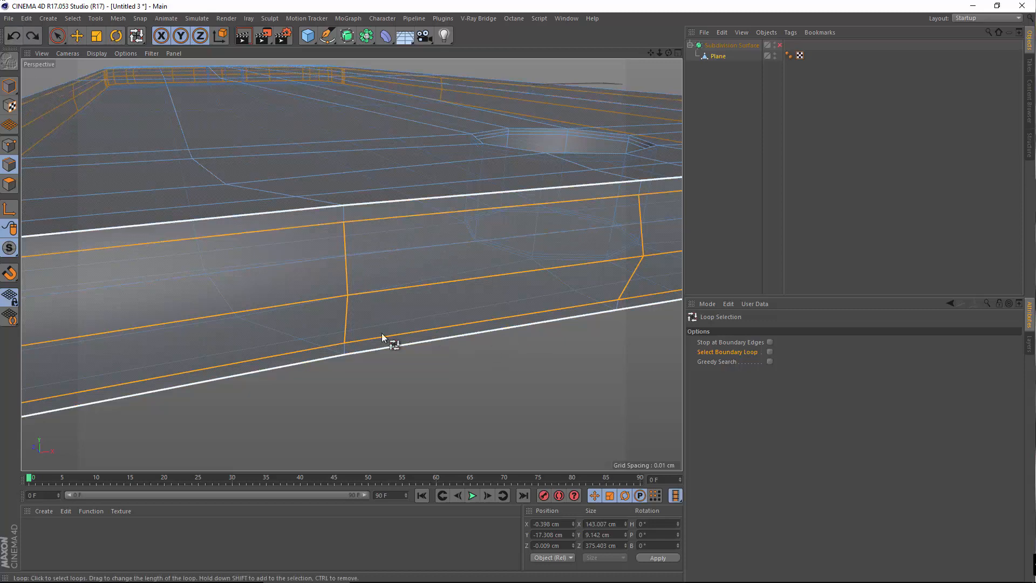
scroll(399, 277, down, 5)
middle_click(405, 285)
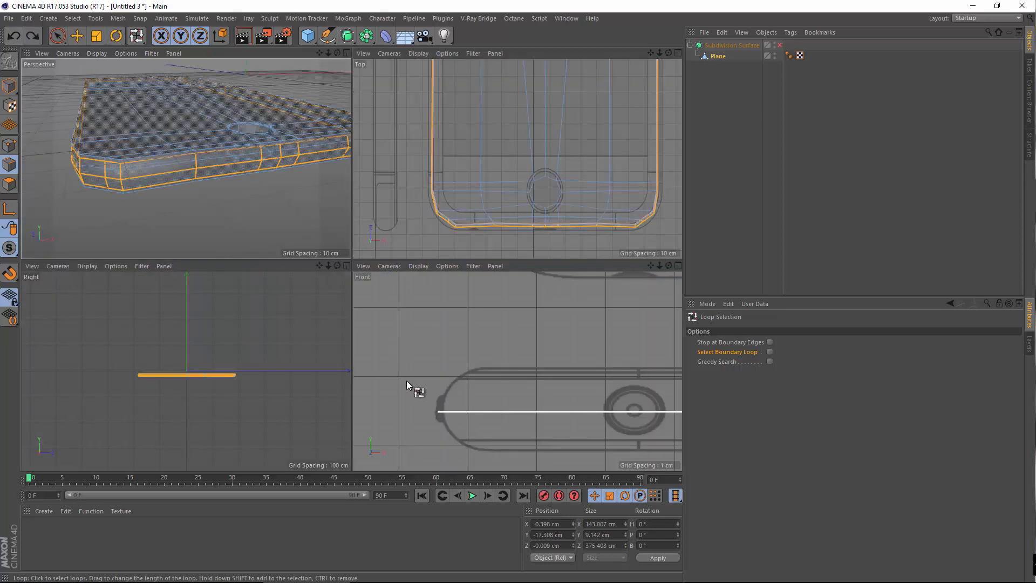
middle_click(539, 373)
alt+middle_drag(443, 246, 208, 201)
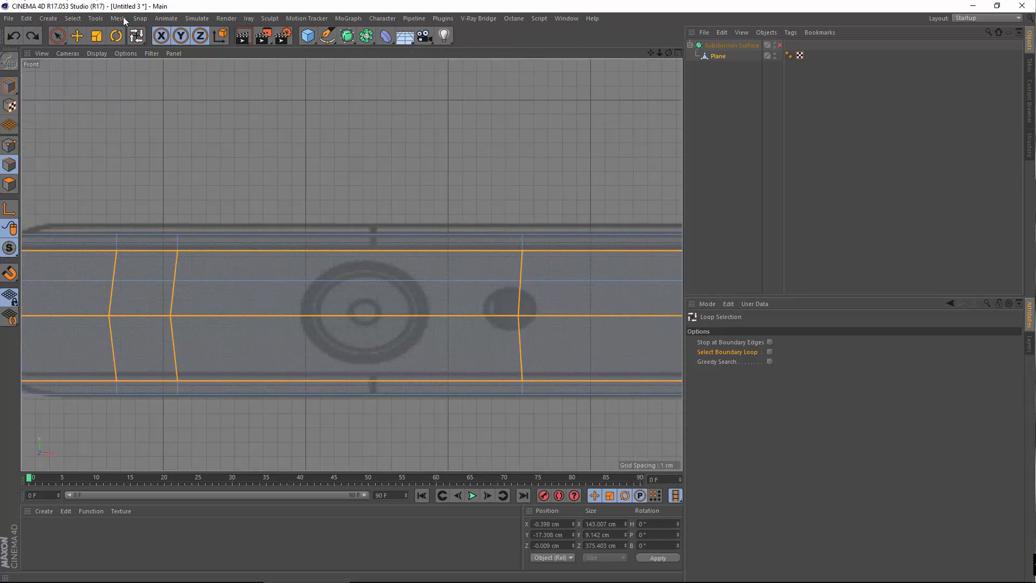
Switch to the Move tool in Point mode and pan to the phone's rounded left end
click(79, 37)
click(10, 146)
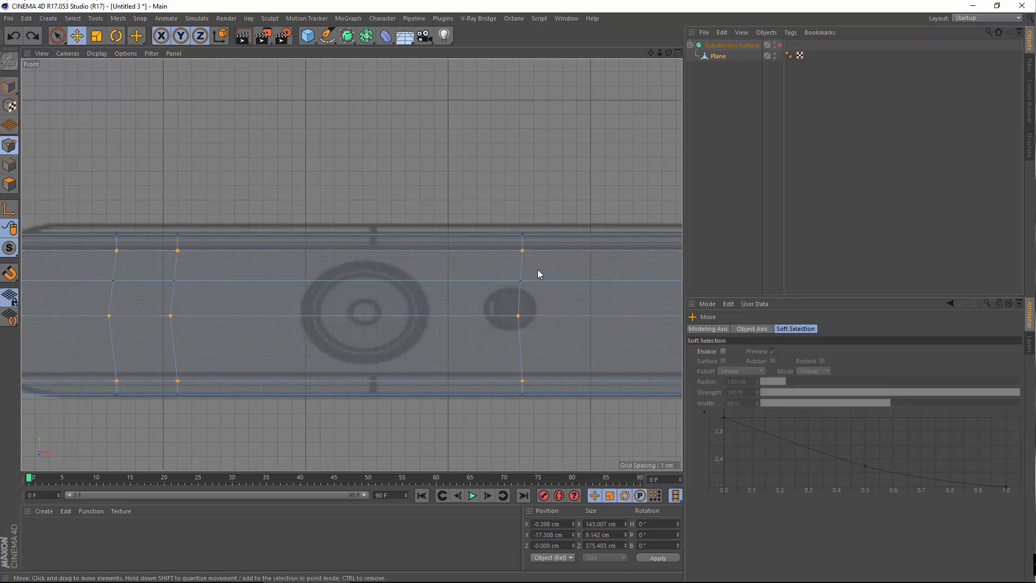
alt+middle_drag(537, 273, 584, 253)
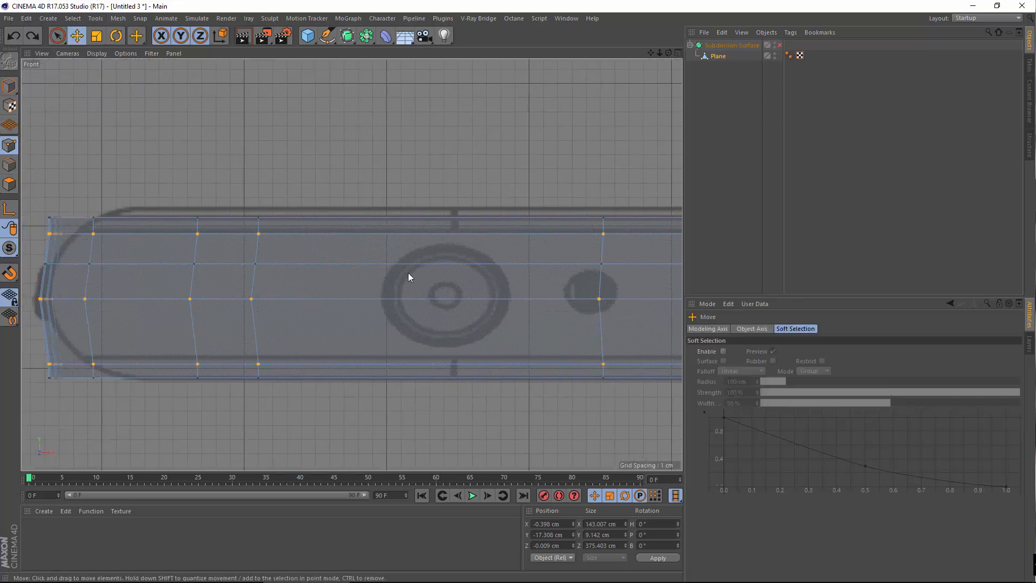
alt+middle_drag(409, 277, 394, 244)
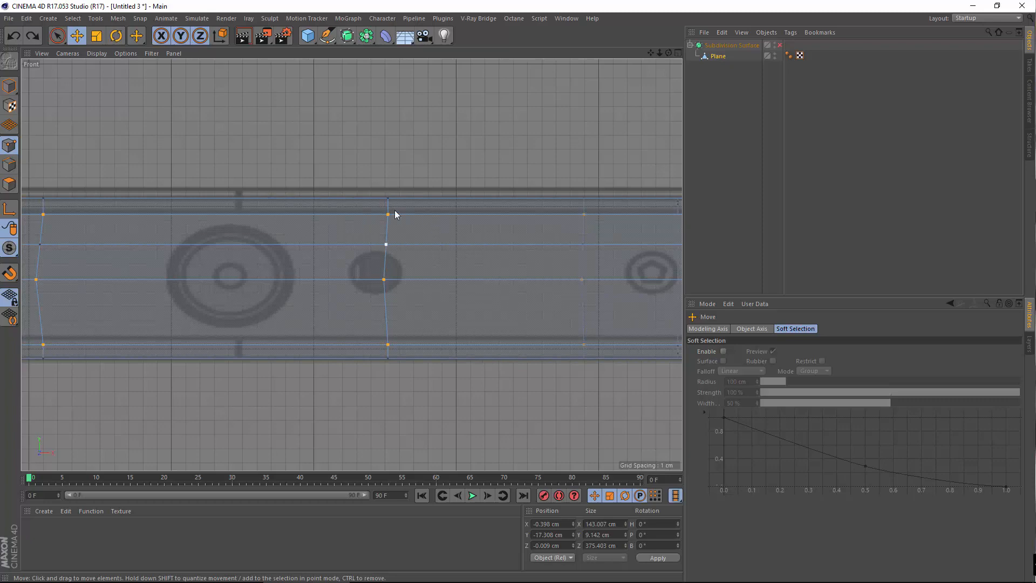
alt+middle_drag(409, 248, 565, 272)
alt+middle_drag(276, 216, 278, 273)
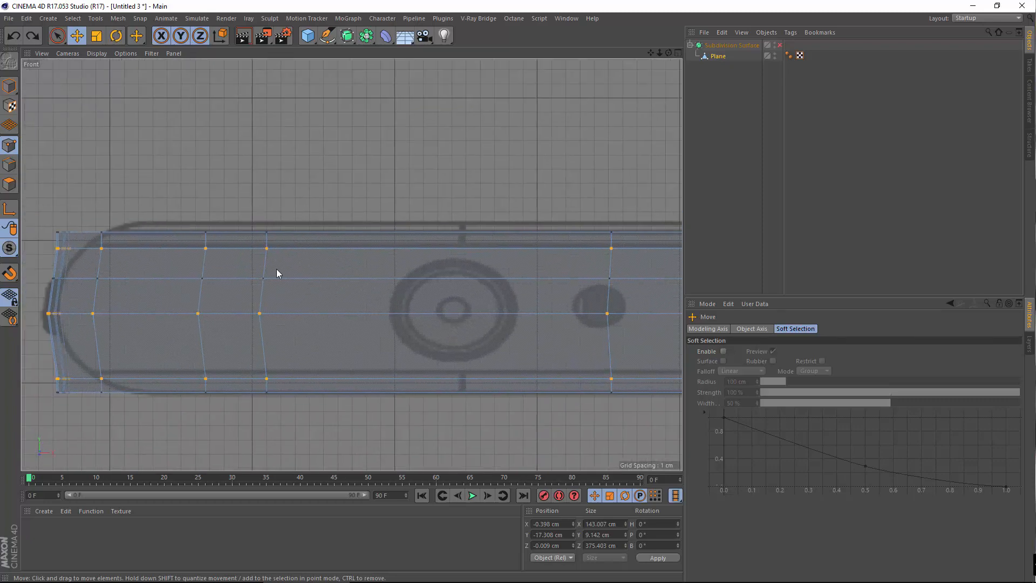
Slide the vertical edge's upper and middle points right about 9 and 7 cm toward the button
click(261, 277)
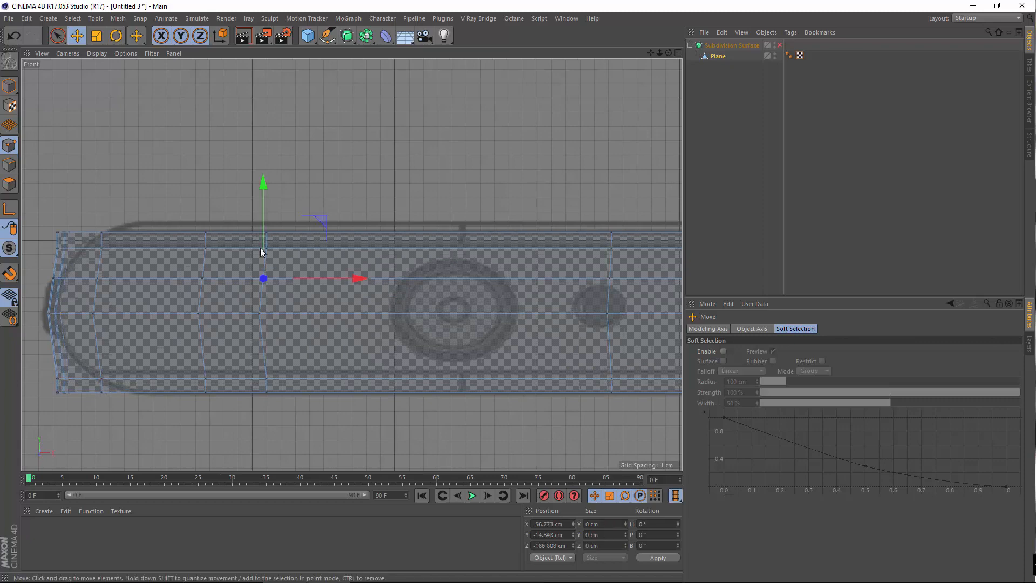
click(268, 248)
drag(339, 254, 479, 260)
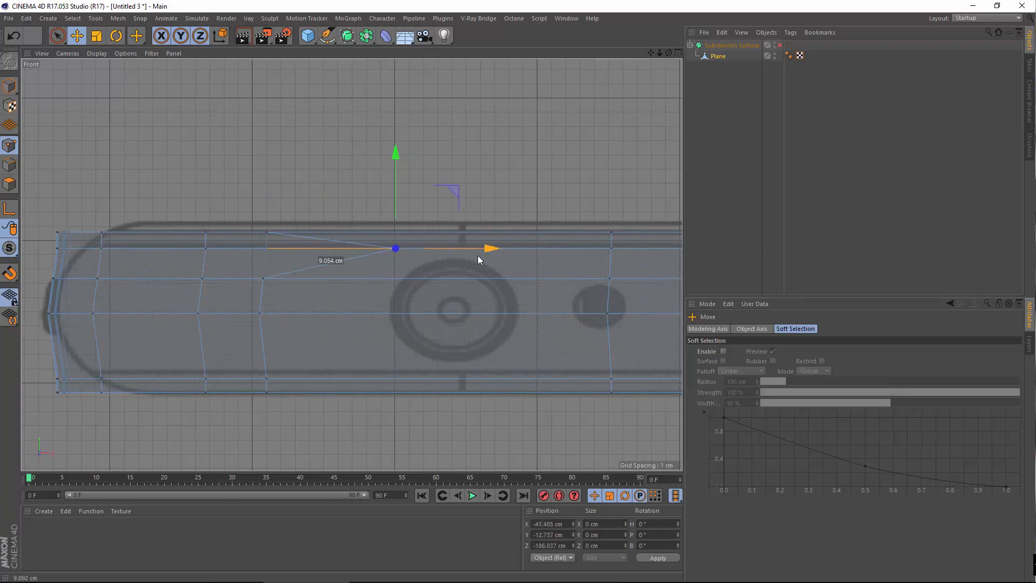
click(264, 279)
drag(358, 280, 483, 312)
click(268, 317)
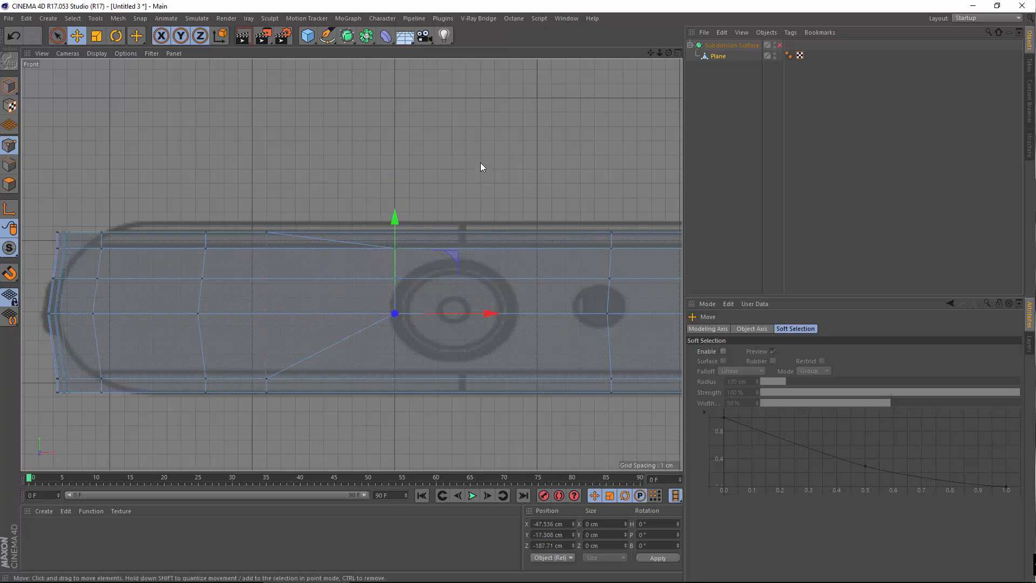
Switch to the enlarged Perspective view and orbit around the mesh's far-left corner
middle_click(476, 145)
middle_click(124, 196)
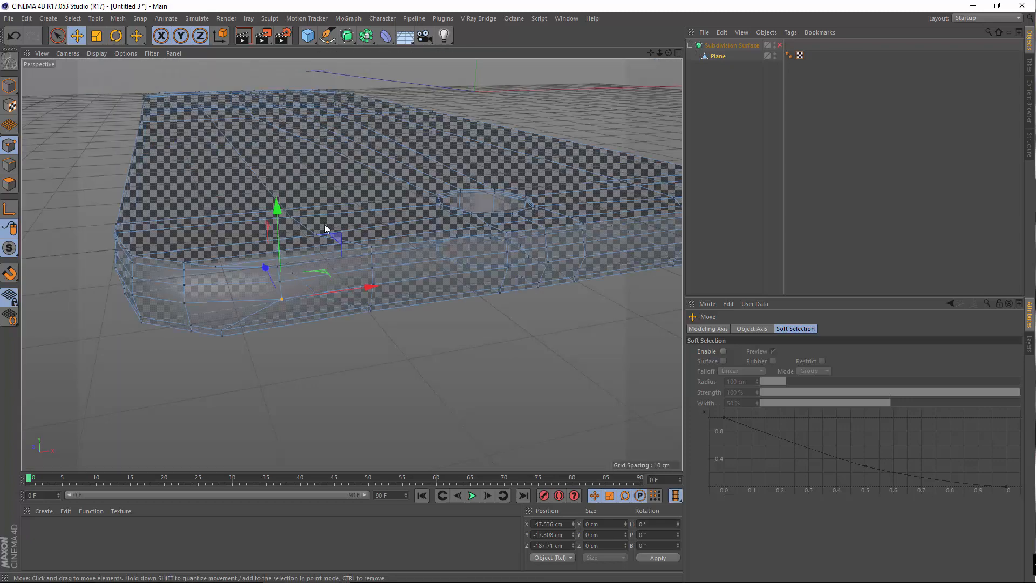
alt+drag(334, 224, 286, 300)
alt+drag(339, 321, 277, 296)
alt+middle_drag(357, 161, 496, 255)
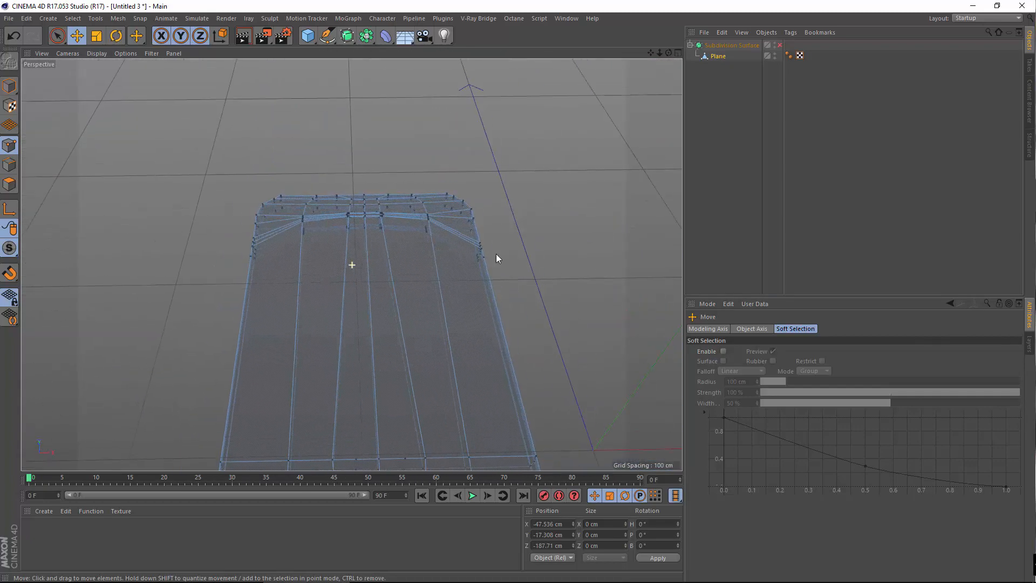
alt+right_drag(223, 197, 362, 210)
alt+drag(351, 263, 349, 206)
right_click(348, 174)
Choose the Loop Knife and inspect the phone body's bottom end in Perspective view
click(369, 297)
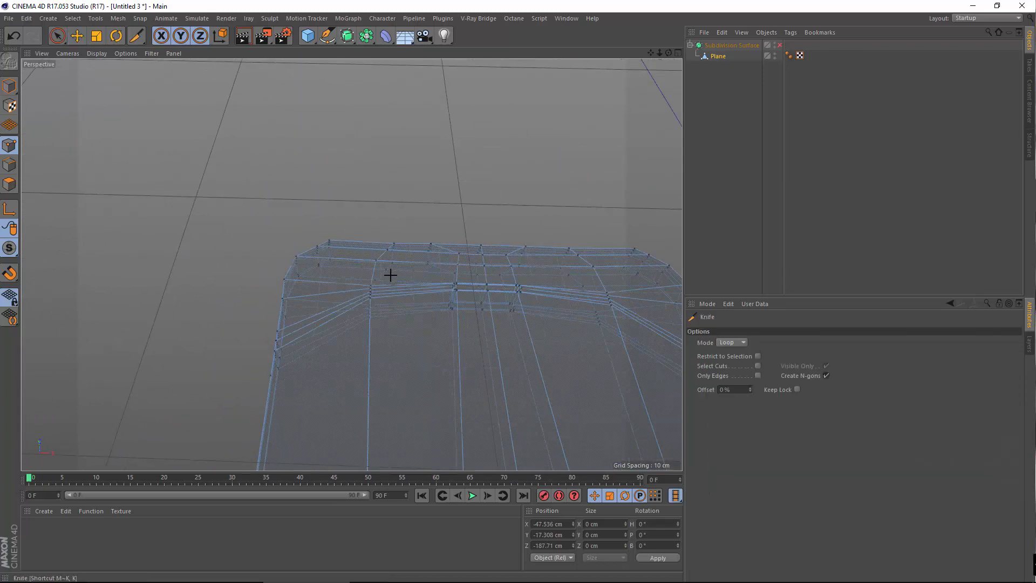
scroll(410, 292, down, 3)
alt+middle_drag(338, 374, 351, 264)
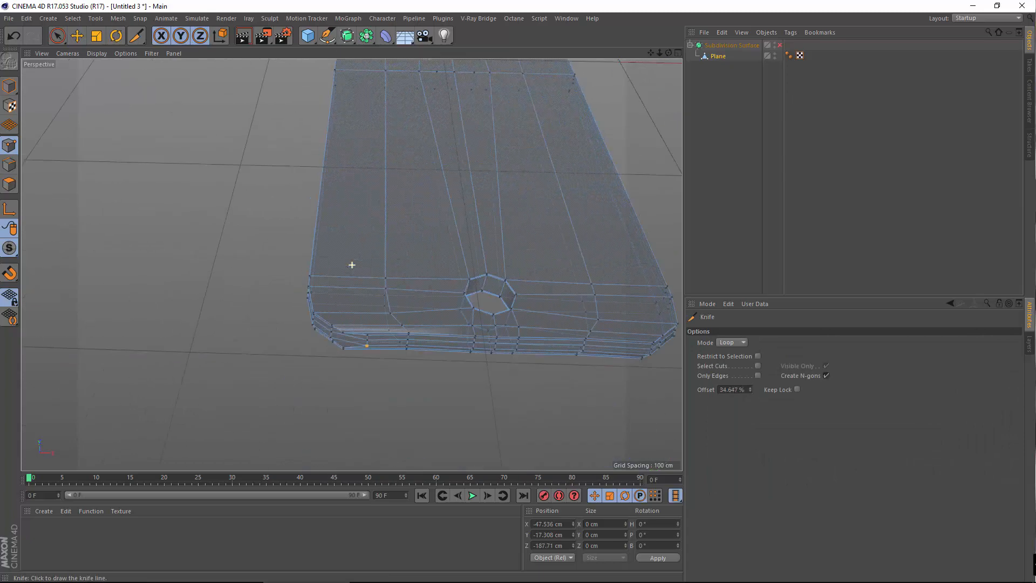
alt+drag(351, 264, 347, 274)
middle_click(384, 404)
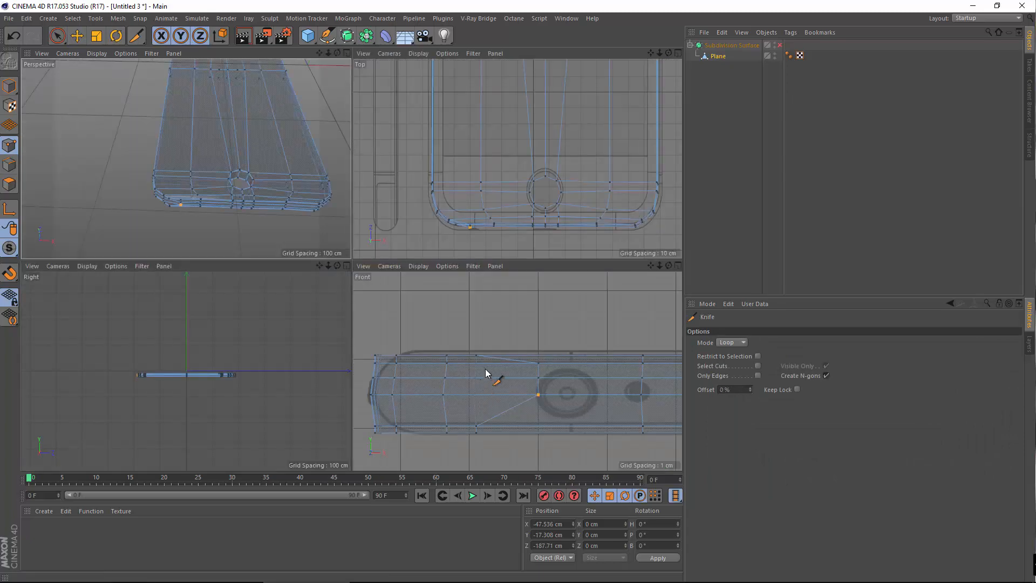
middle_click(485, 368)
alt+middle_drag(495, 310, 463, 338)
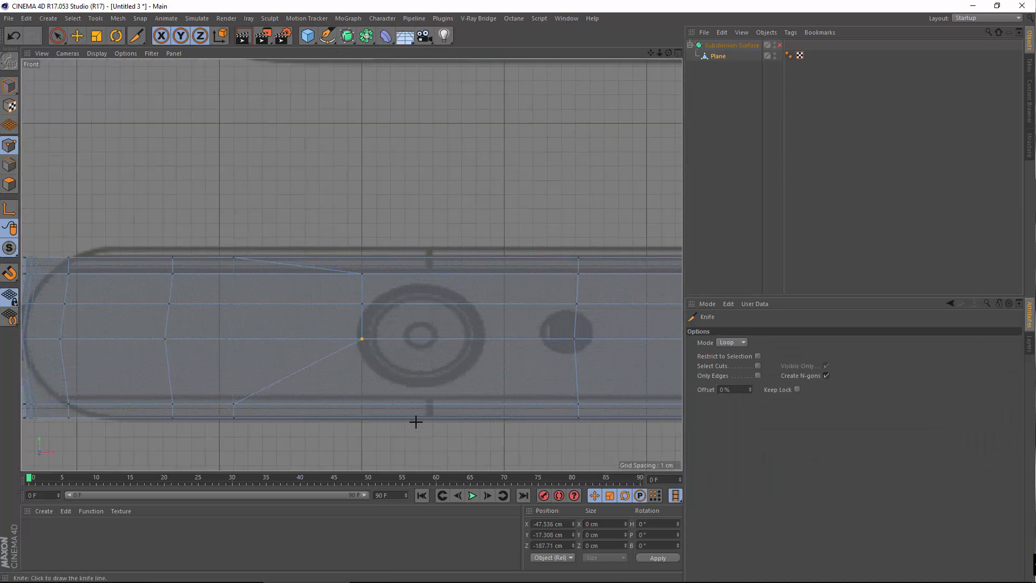
middle_click(415, 417)
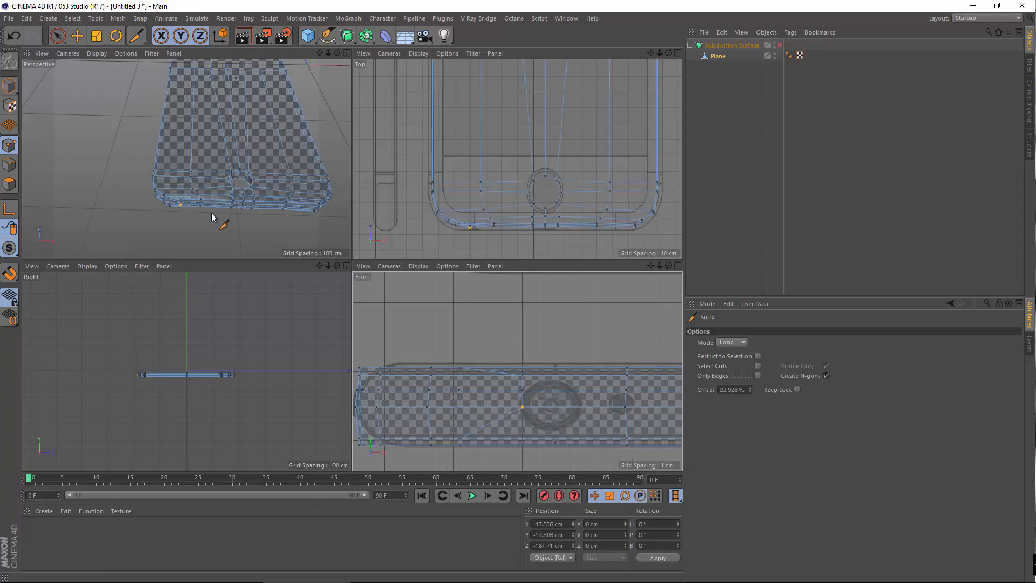
middle_click(212, 217)
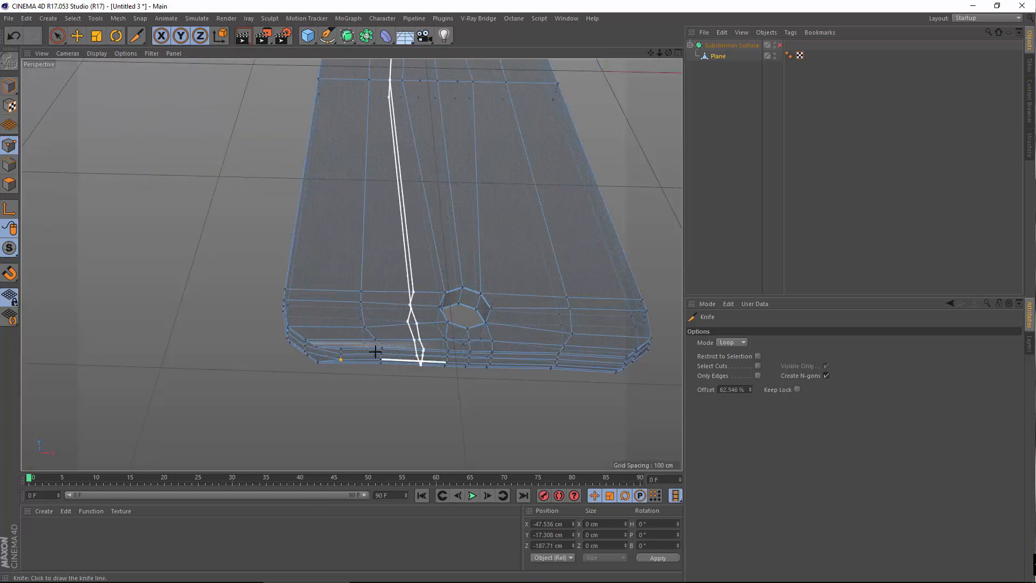
alt+middle_drag(404, 348, 355, 475)
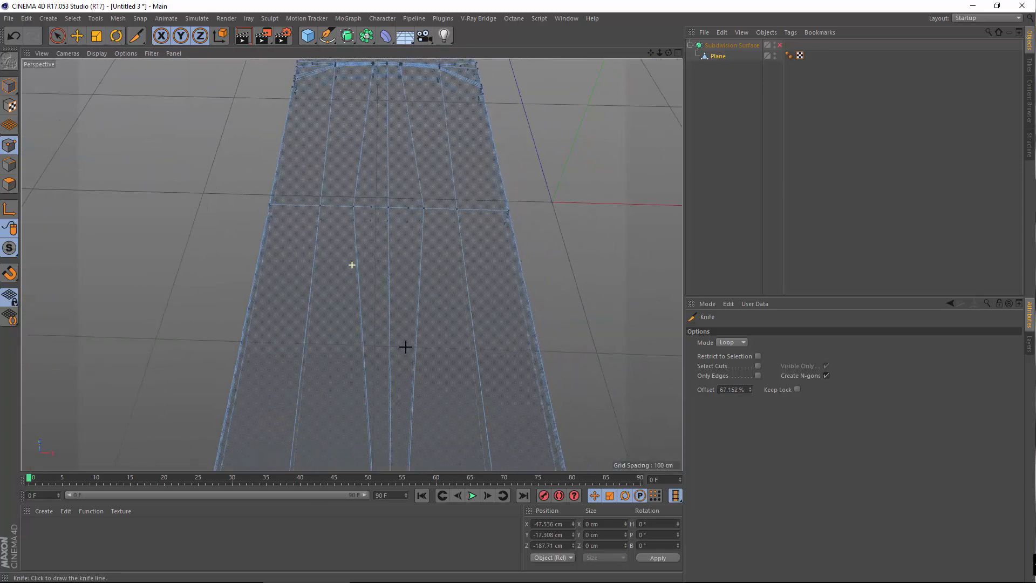
alt+middle_drag(348, 256, 354, 157)
scroll(354, 157, up, 5)
mouse_move(309, 253)
alt+mouse_down()
mouse_move(326, 209)
mouse_move(314, 161)
alt+mouse_up()
In the enlarged Front view, cut a new edge loop through the button outline's right part
middle_click(324, 317)
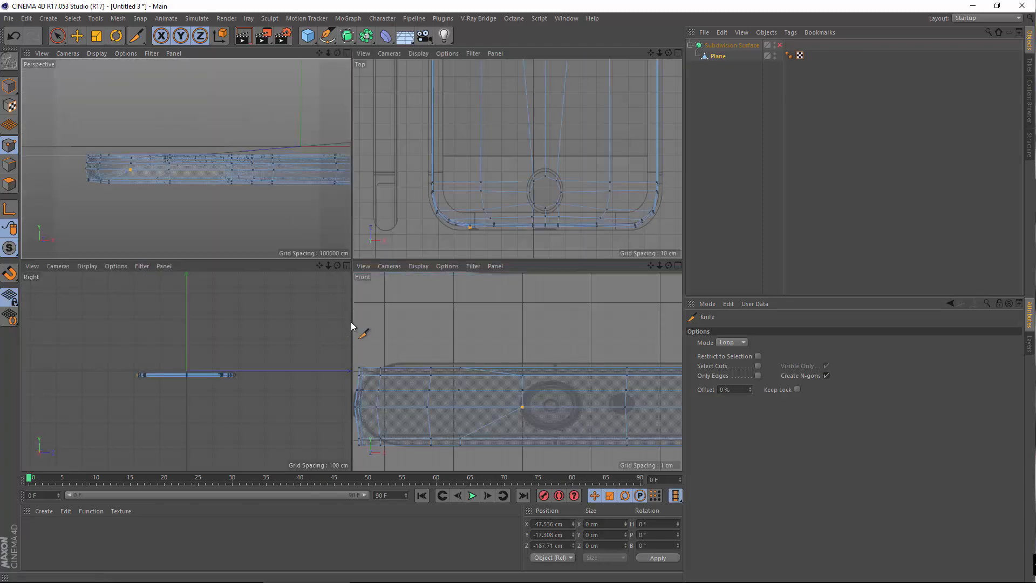
middle_click(510, 211)
middle_click(378, 357)
middle_click(408, 437)
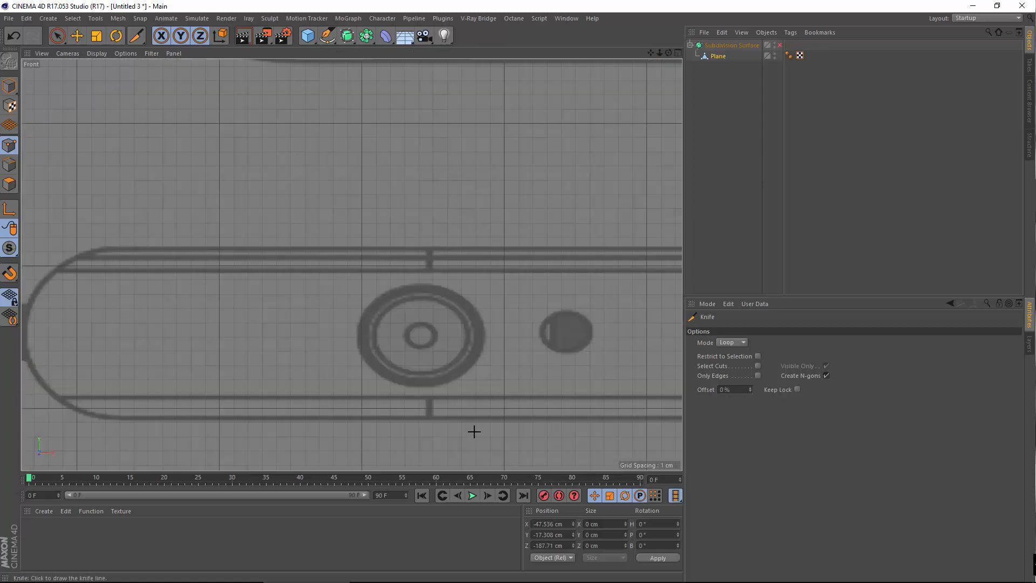
click(426, 415)
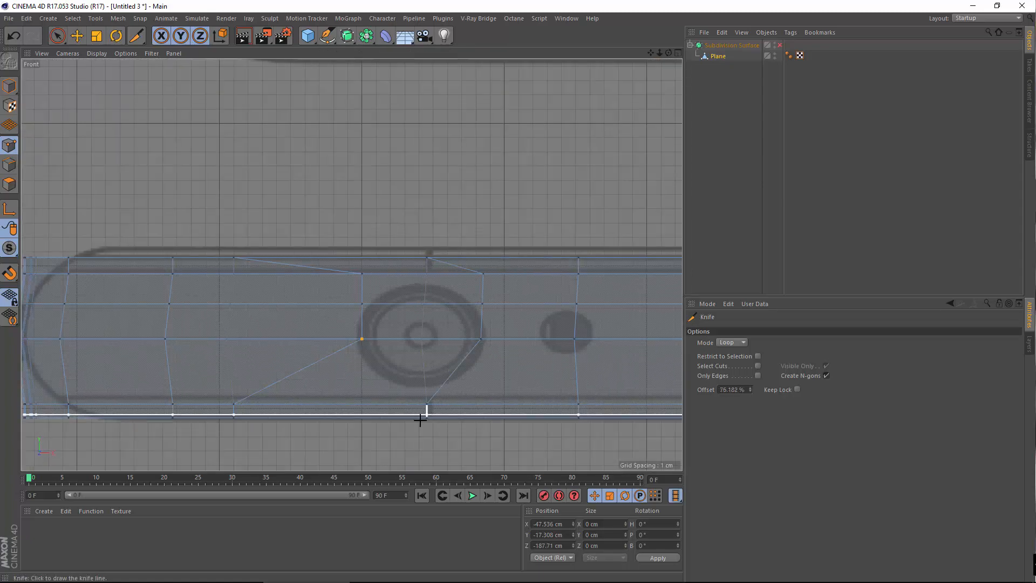
Orbit and pan the Perspective view along the phone body to check the new loop
middle_click(385, 229)
middle_click(250, 130)
alt+drag(268, 249, 271, 346)
alt+middle_drag(385, 149, 410, 431)
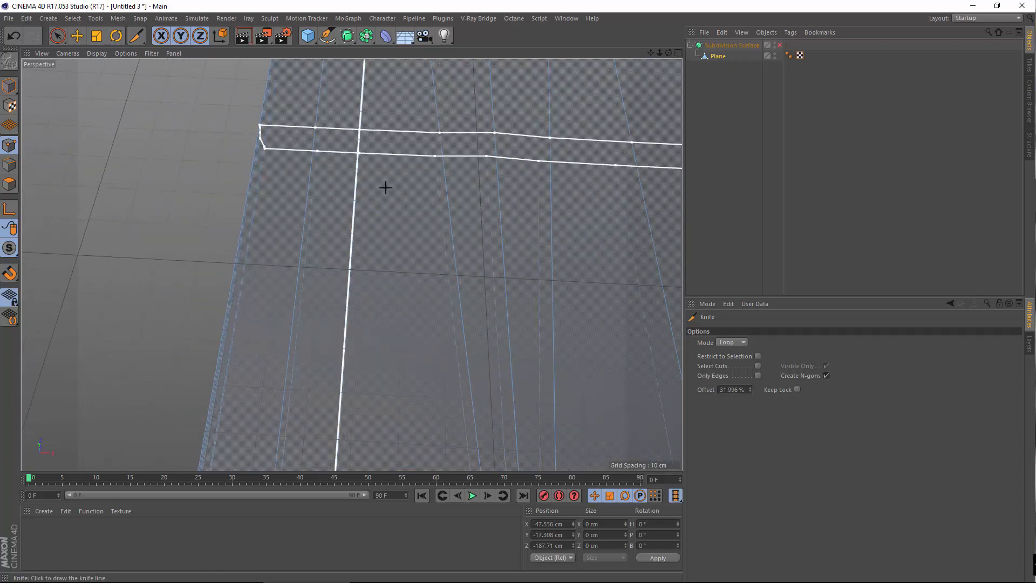
alt+middle_drag(384, 187, 345, 432)
alt+middle_drag(352, 109, 398, 342)
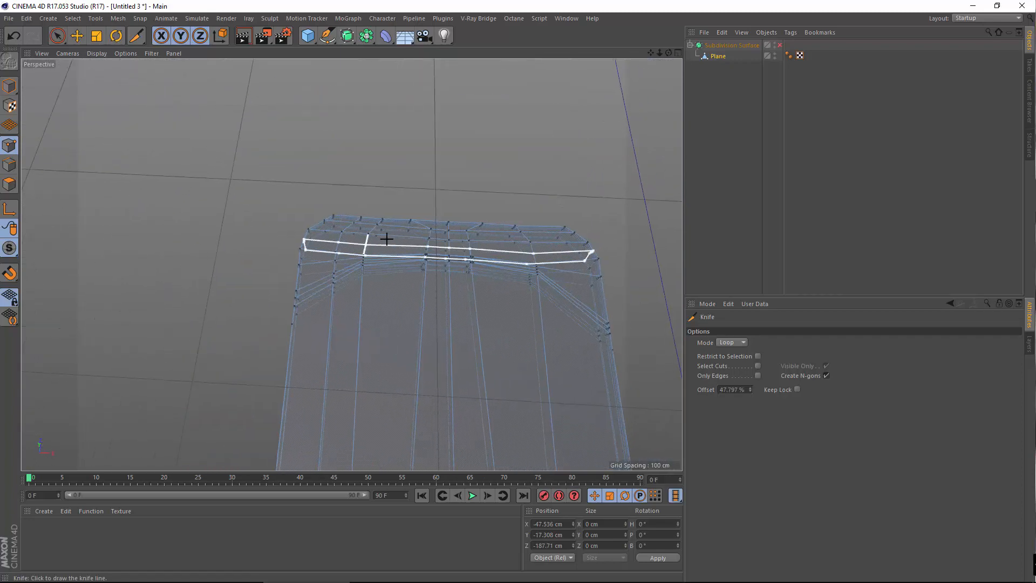
scroll(399, 193, up, 5)
scroll(400, 193, up, 3)
scroll(367, 141, down, 4)
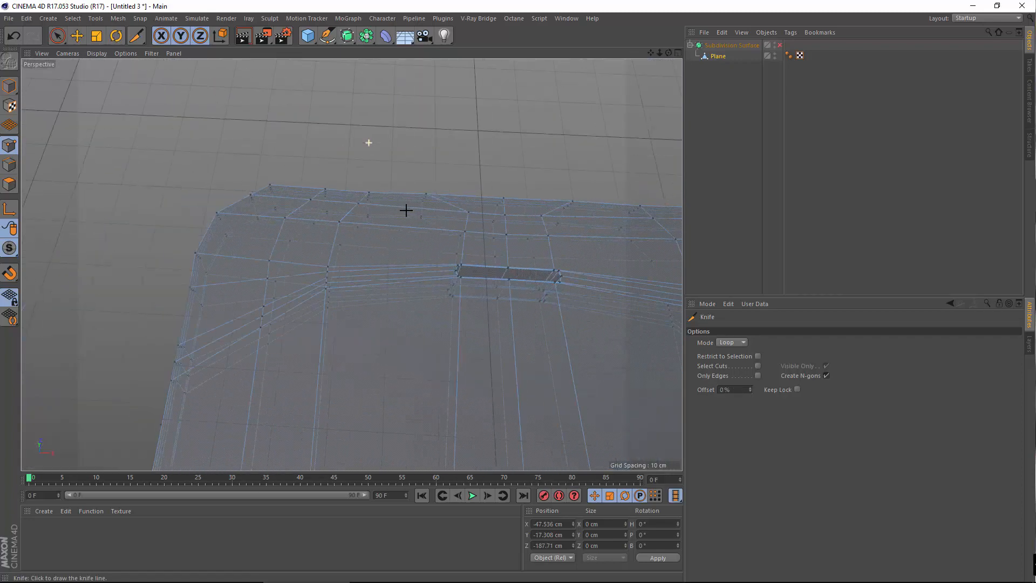
scroll(393, 222, down, 5)
middle_click(398, 359)
middle_click(476, 377)
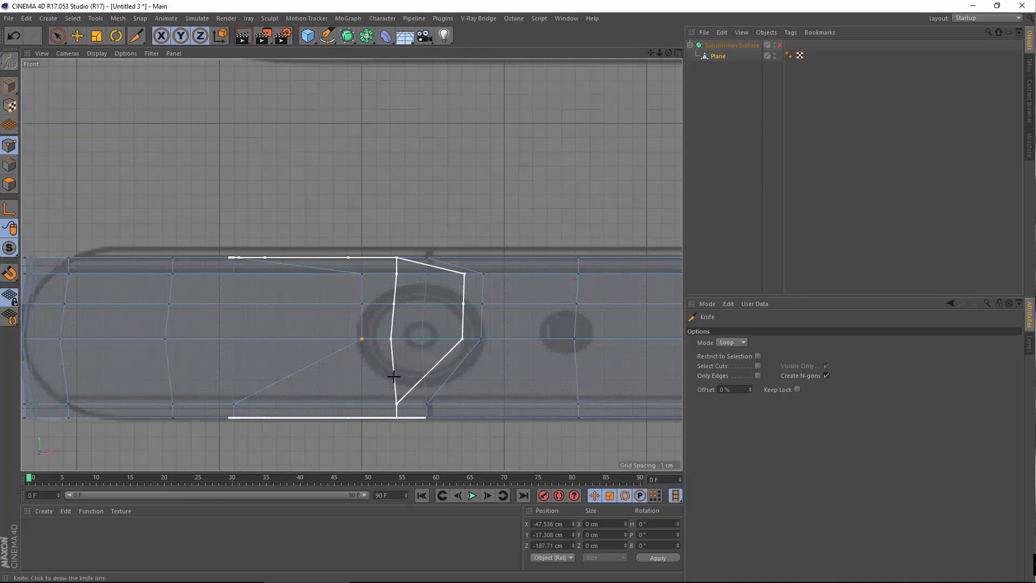
alt+middle_drag(395, 362, 373, 364)
Slide the new edge's upper, middle and lower points about 4 cm left toward the button rim
key(e)
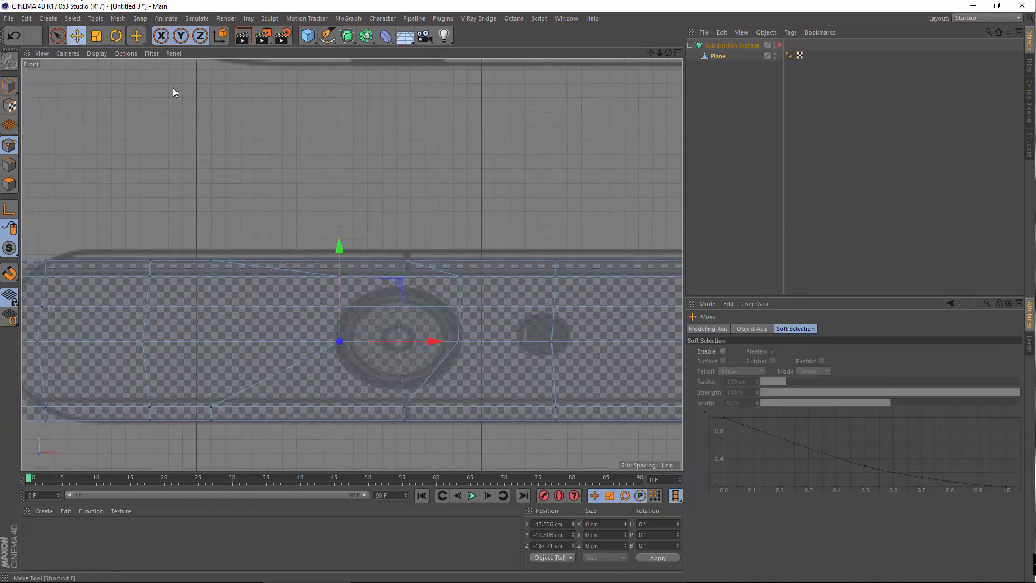
click(459, 307)
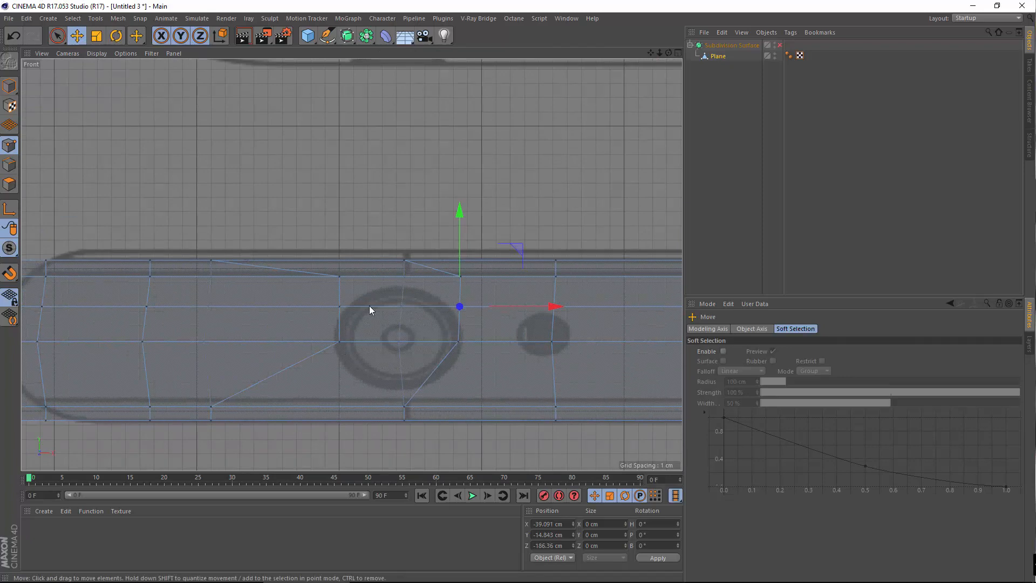
click(471, 281)
drag(504, 276, 445, 281)
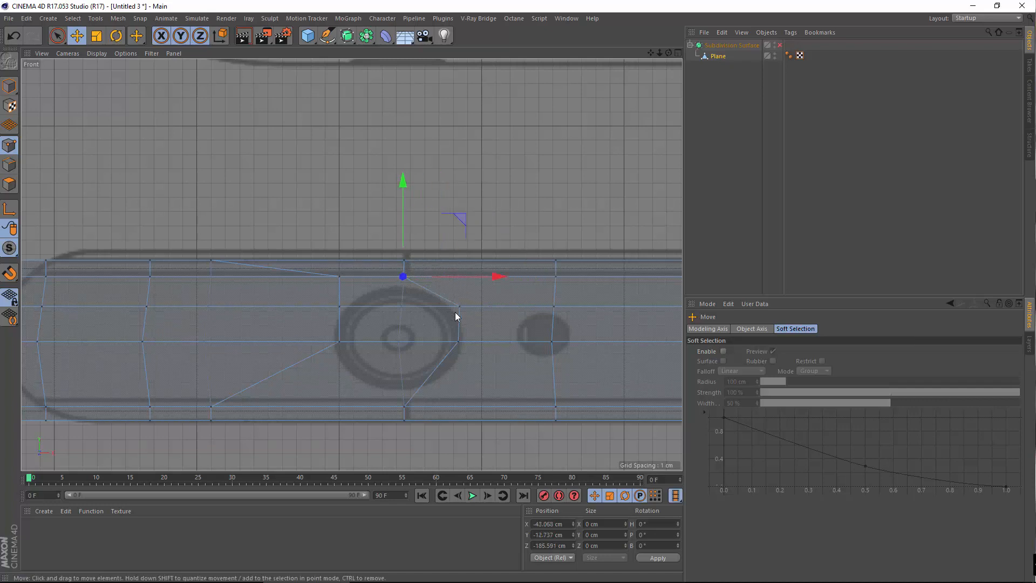
click(459, 307)
drag(509, 307, 453, 313)
click(458, 342)
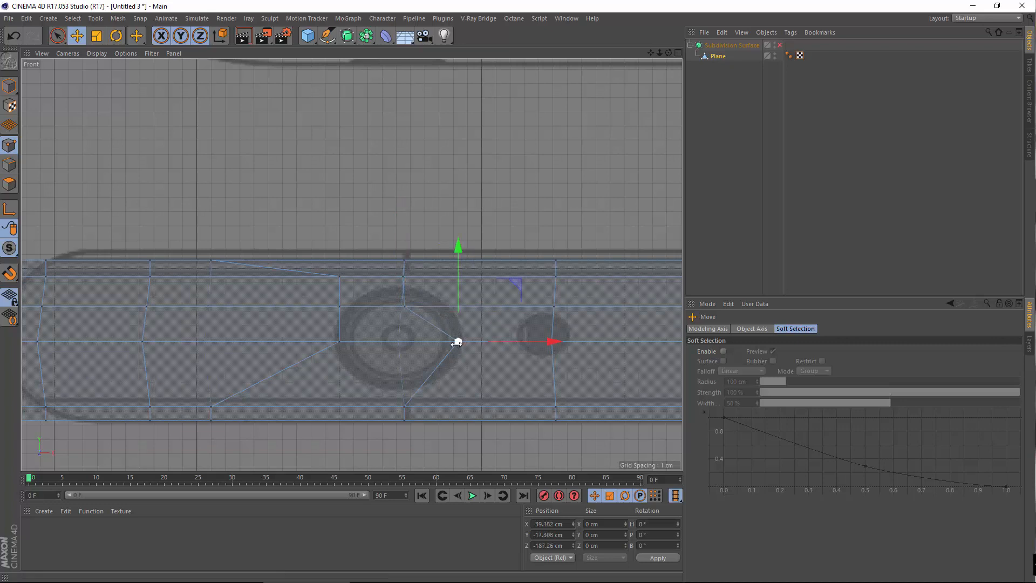
drag(507, 342, 448, 348)
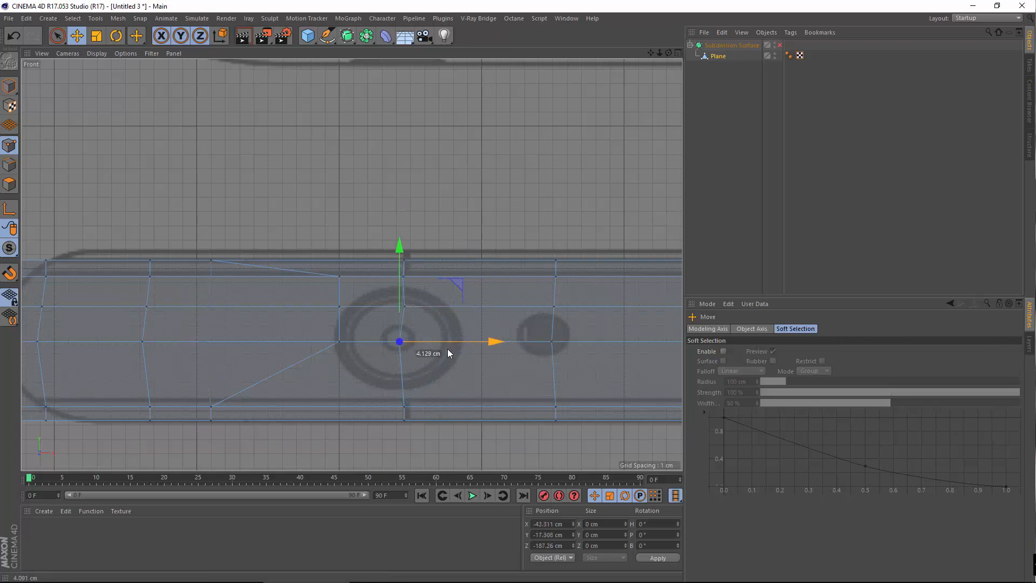
Select and deselect points below and right of the button circle while adjusting the view
click(404, 406)
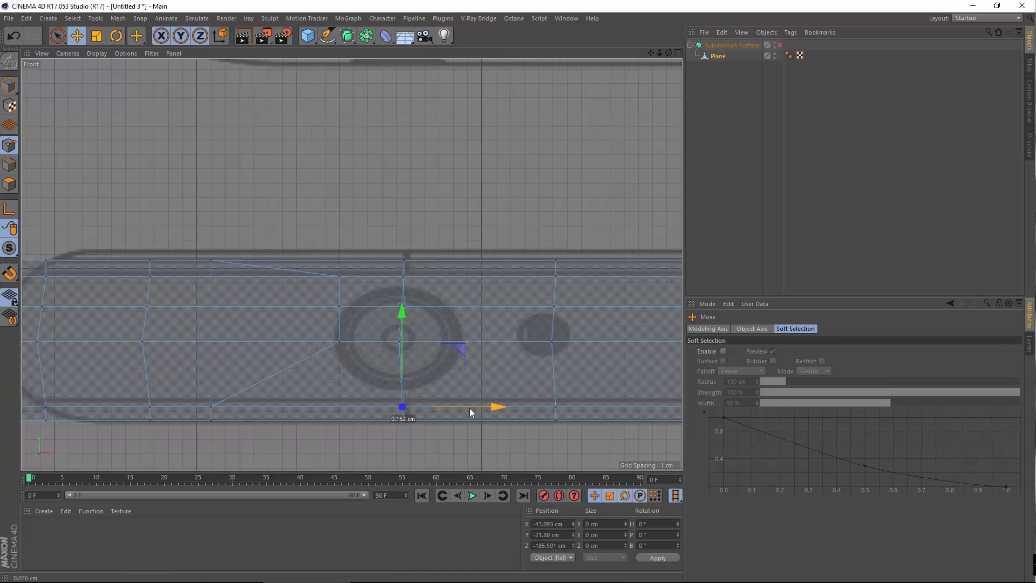
click(488, 445)
alt+middle_drag(492, 450, 365, 377)
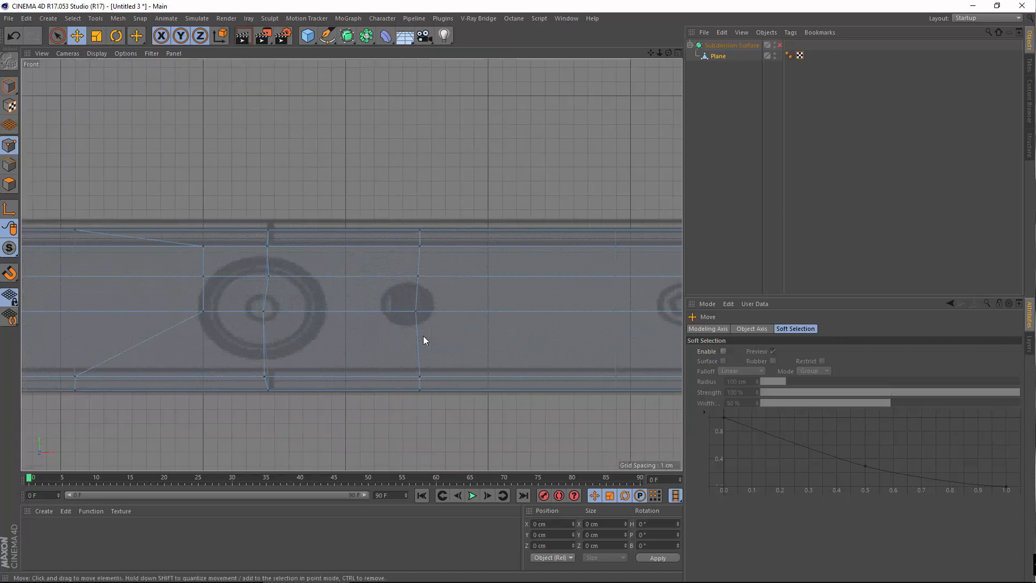
click(425, 377)
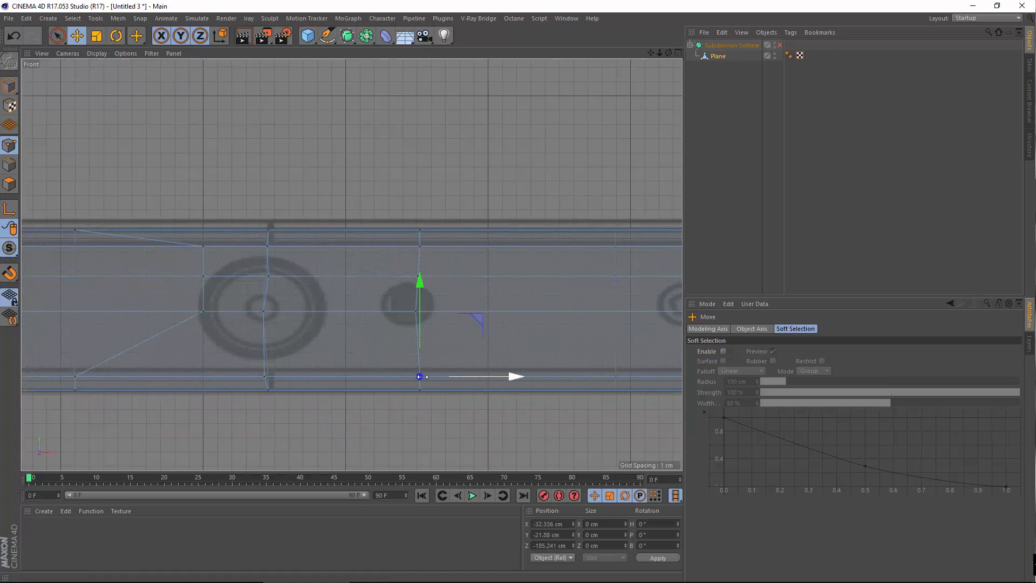
alt+middle_drag(361, 213, 393, 227)
click(393, 227)
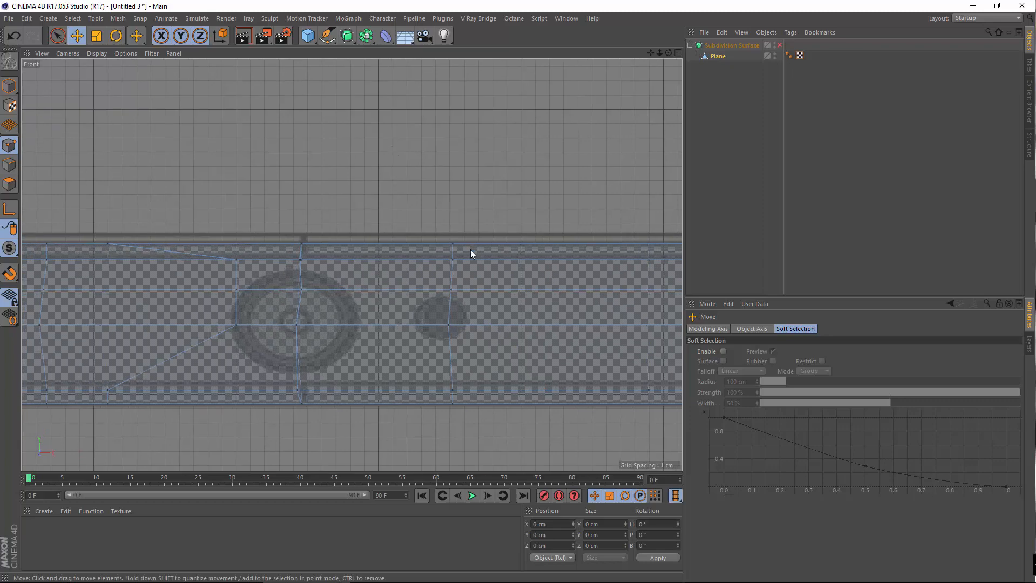
Cut a vertical edge loop just right of the button circle with the Loop Knife
right_click(364, 154)
click(406, 276)
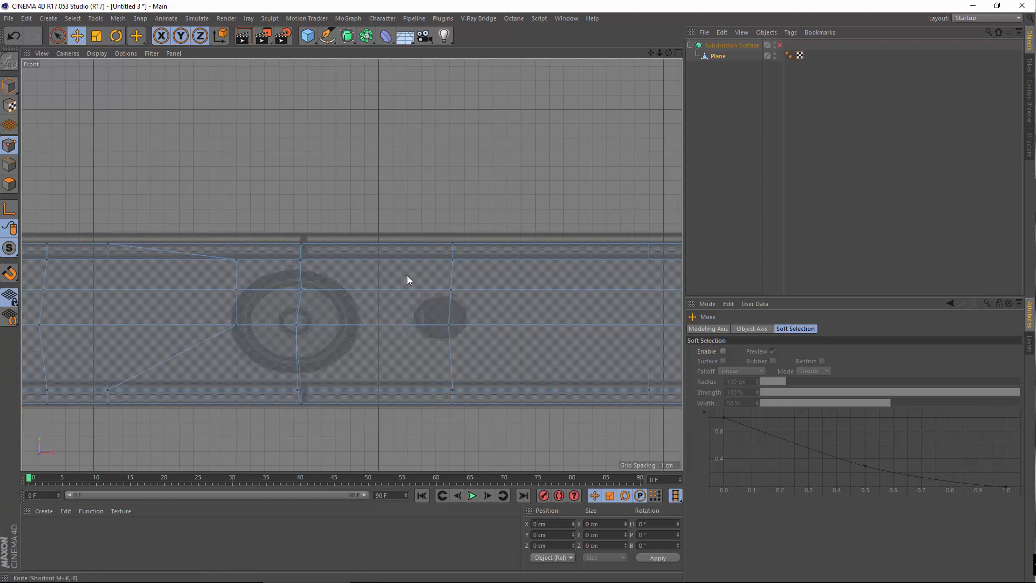
click(364, 404)
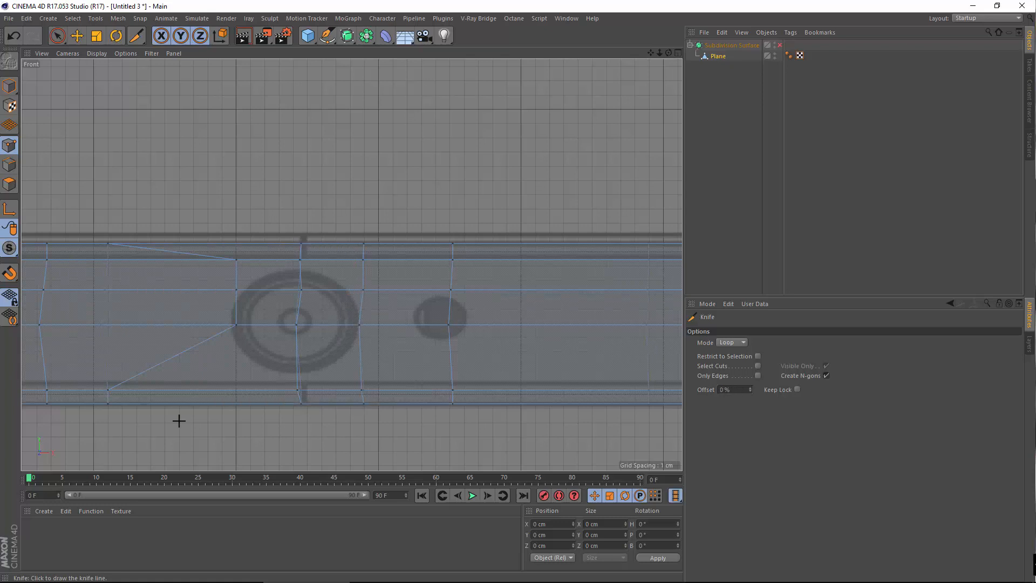
click(78, 37)
alt+middle_drag(473, 288, 560, 300)
click(314, 38)
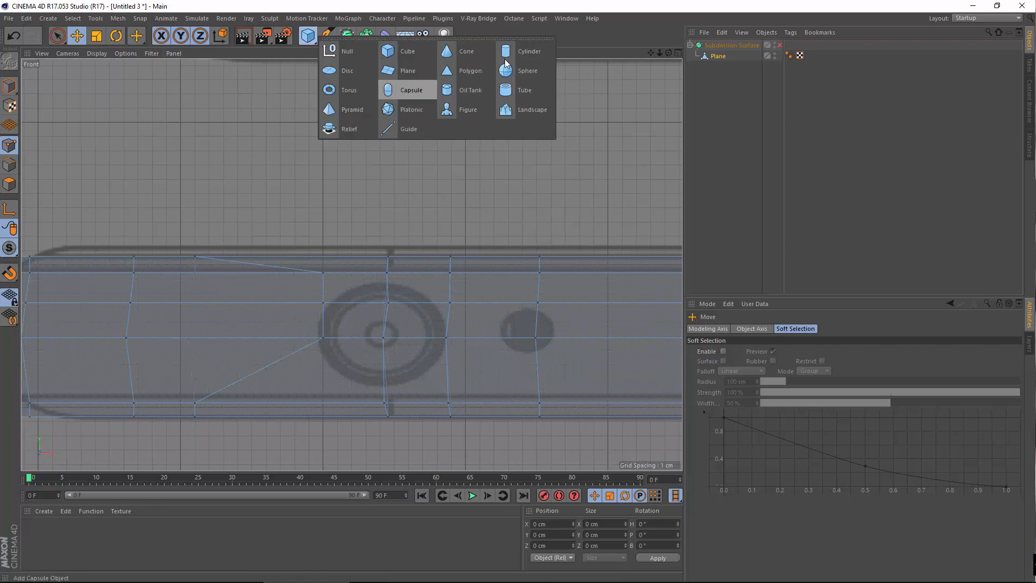
Add a cylinder, move it over the phone side and rotate it to face the Front view
click(539, 51)
scroll(474, 283, down, 10)
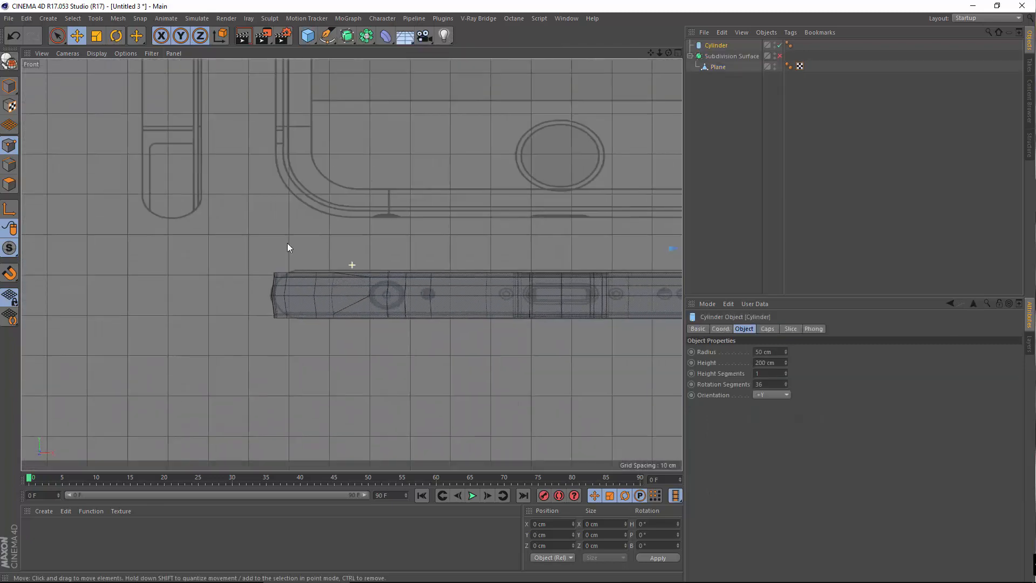
scroll(378, 265, down, 1)
drag(595, 261, 291, 203)
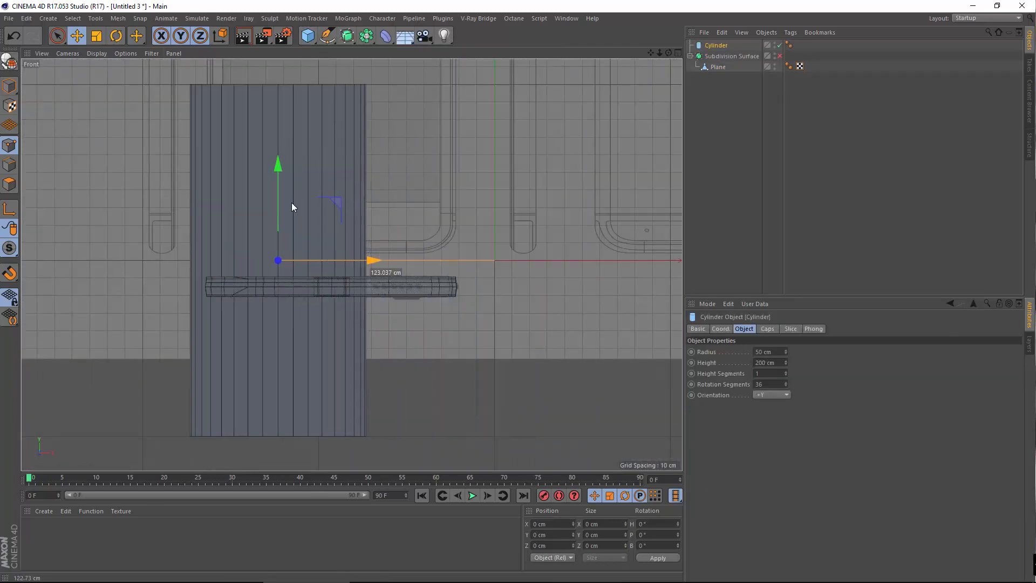
click(118, 40)
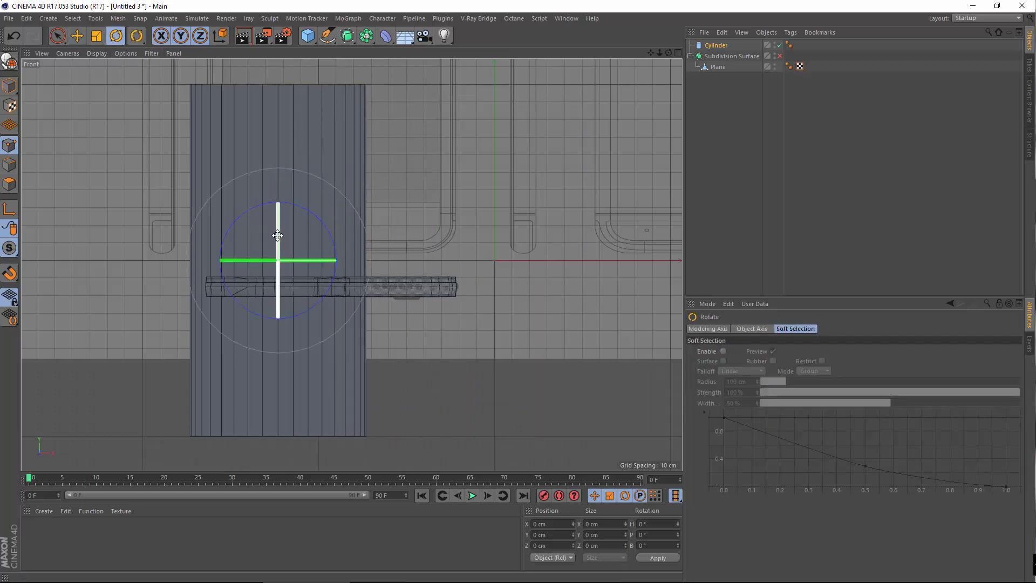
drag(277, 235, 267, 306)
scroll(261, 215, up, 3)
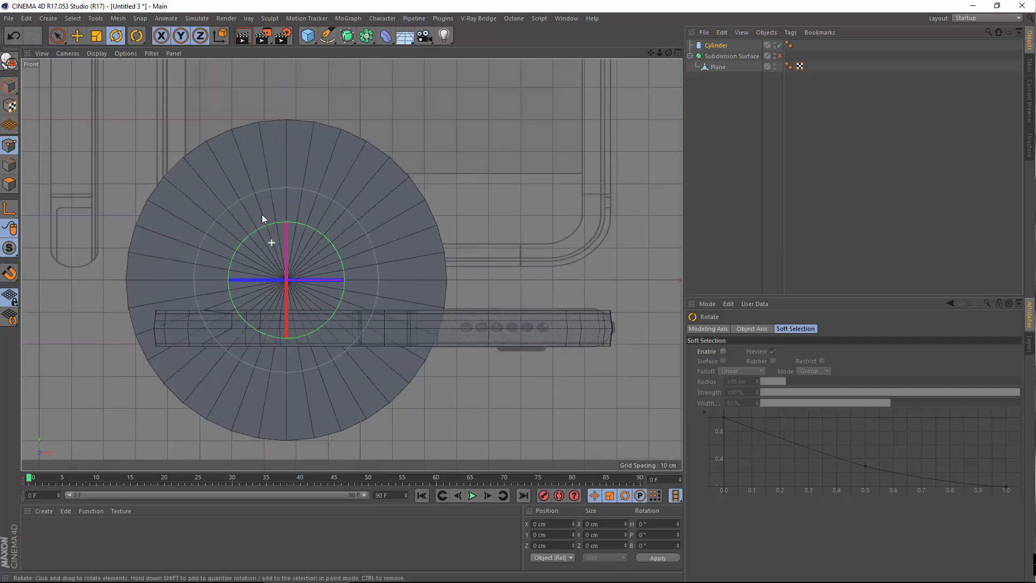
Shrink the cylinder disc and move it down and left over the button circle
click(96, 37)
drag(568, 200, 166, 299)
click(77, 36)
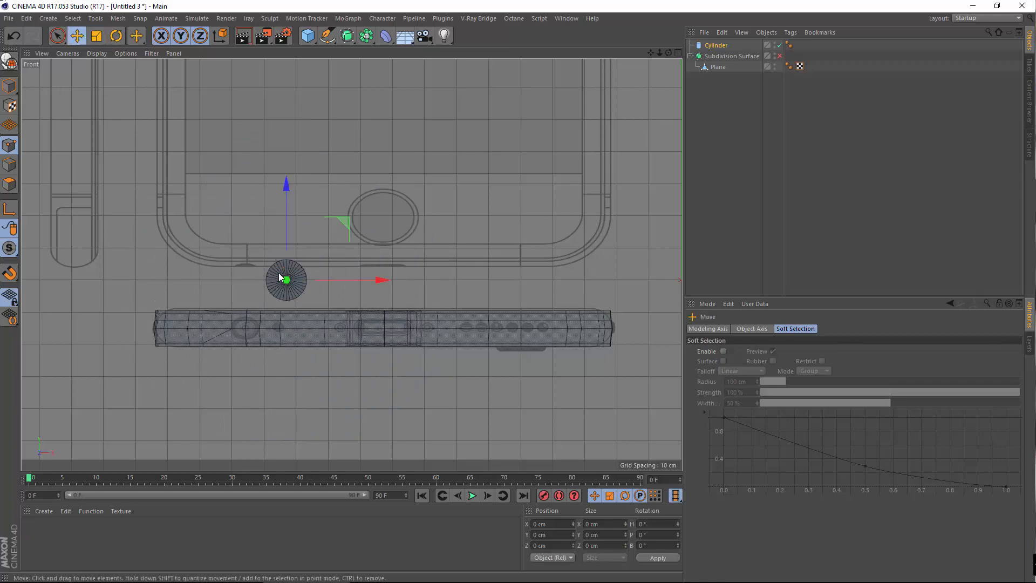
scroll(394, 276, up, 5)
drag(478, 206, 451, 292)
drag(537, 384, 419, 386)
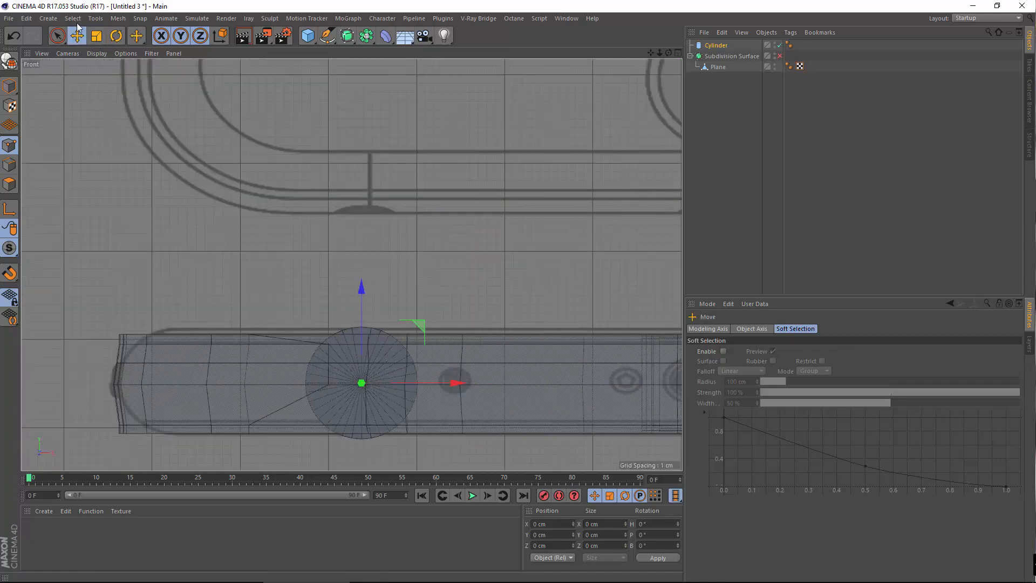
click(97, 37)
drag(388, 243, 235, 294)
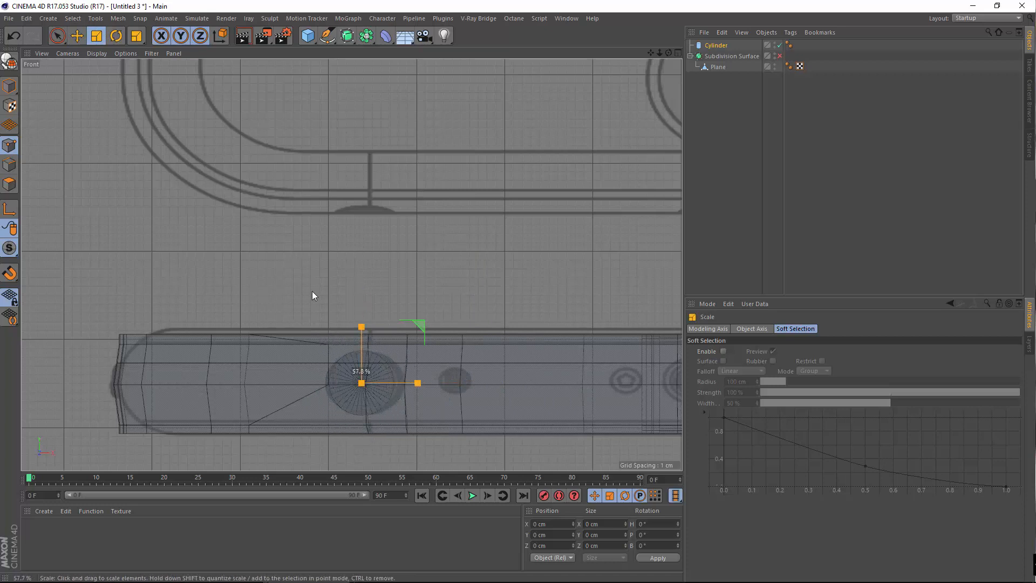
drag(312, 295, 321, 294)
Fine-tune the disc's size and position so it sits centred on the button circle
click(77, 36)
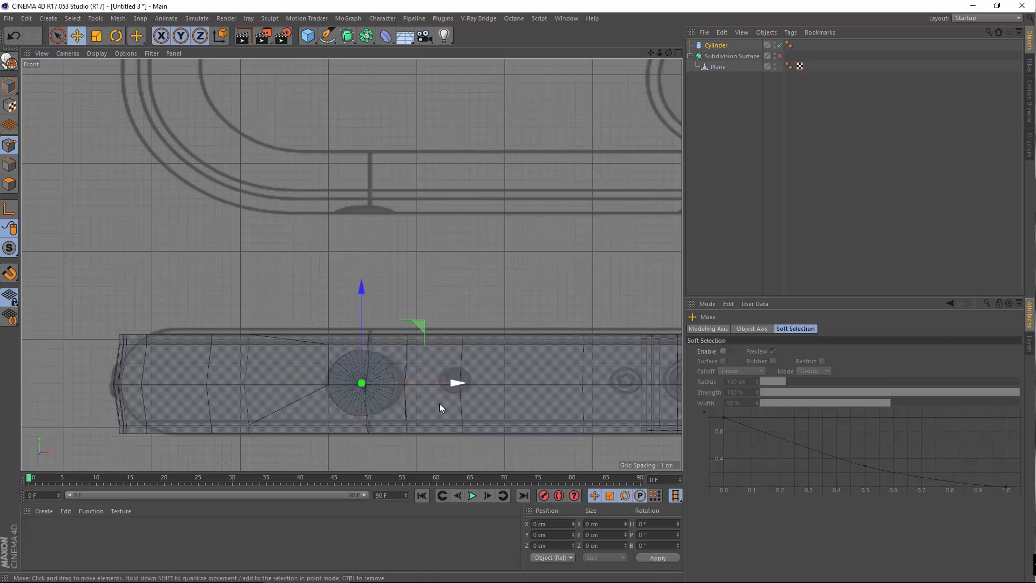
drag(440, 385, 443, 387)
click(97, 36)
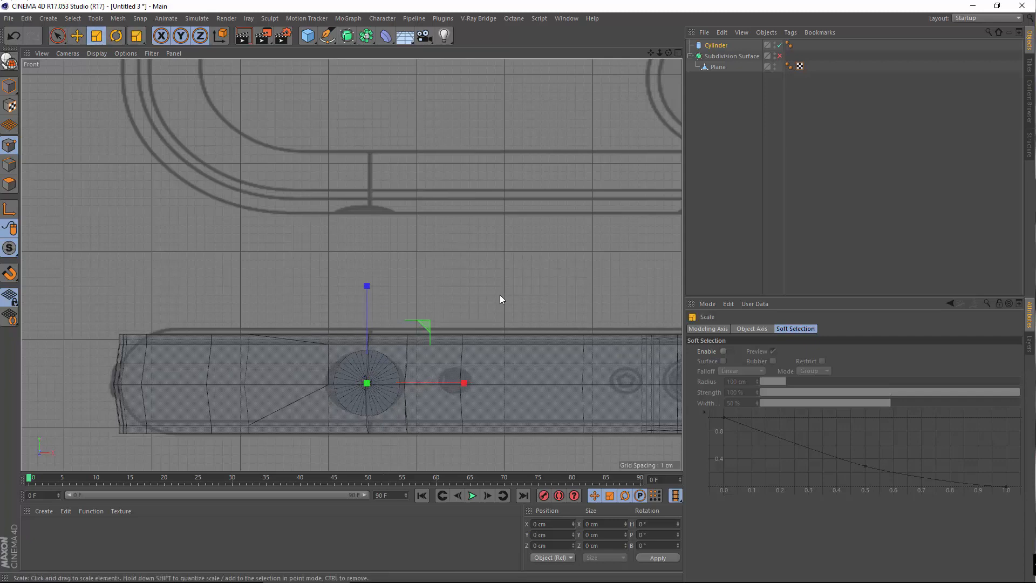
drag(498, 301, 562, 303)
alt+right_drag(391, 329, 450, 337)
alt+middle_drag(382, 274, 420, 222)
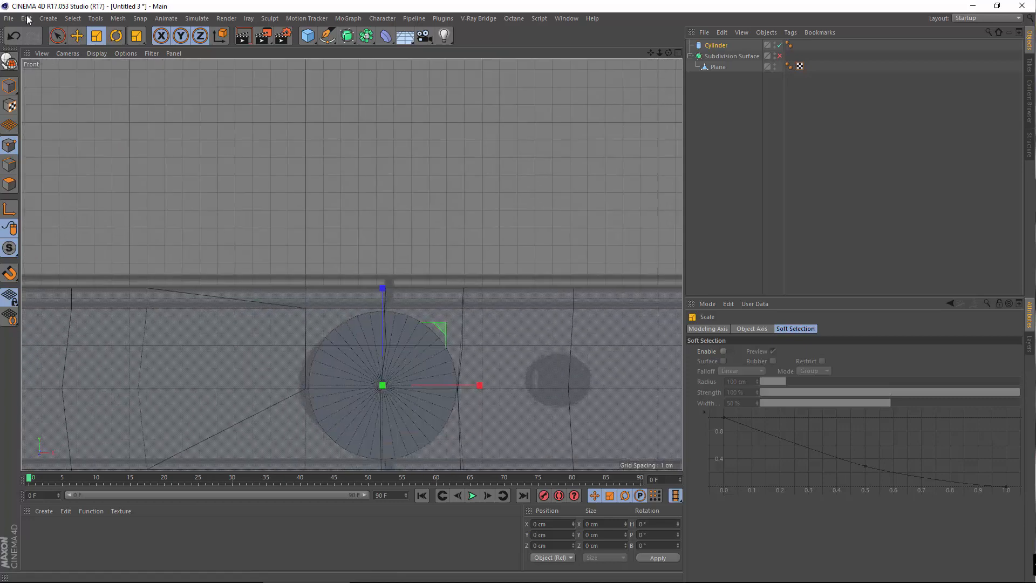
alt+right_drag(390, 273, 330, 270)
alt+middle_drag(422, 299, 463, 295)
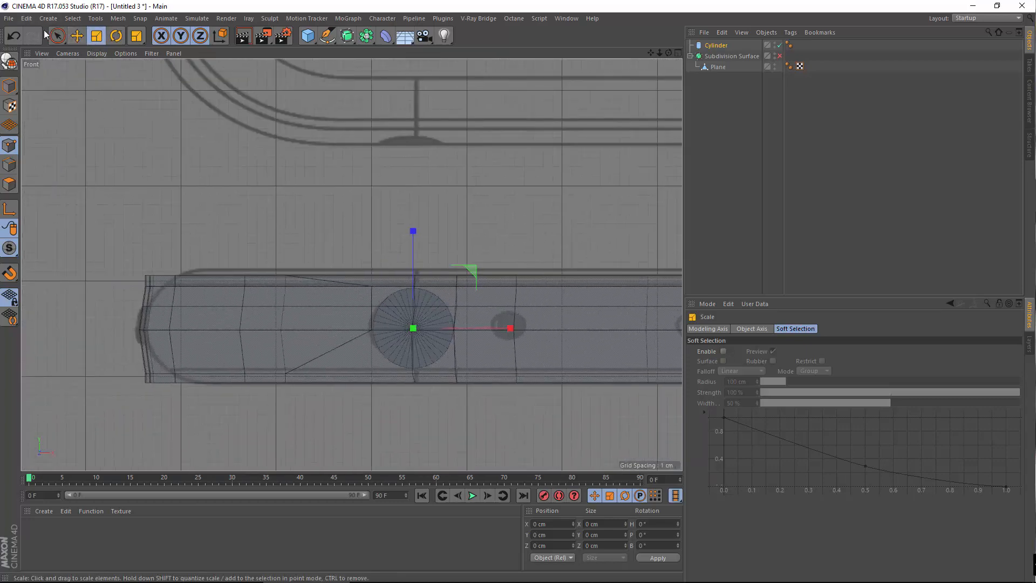
click(77, 35)
scroll(468, 300, up, 1)
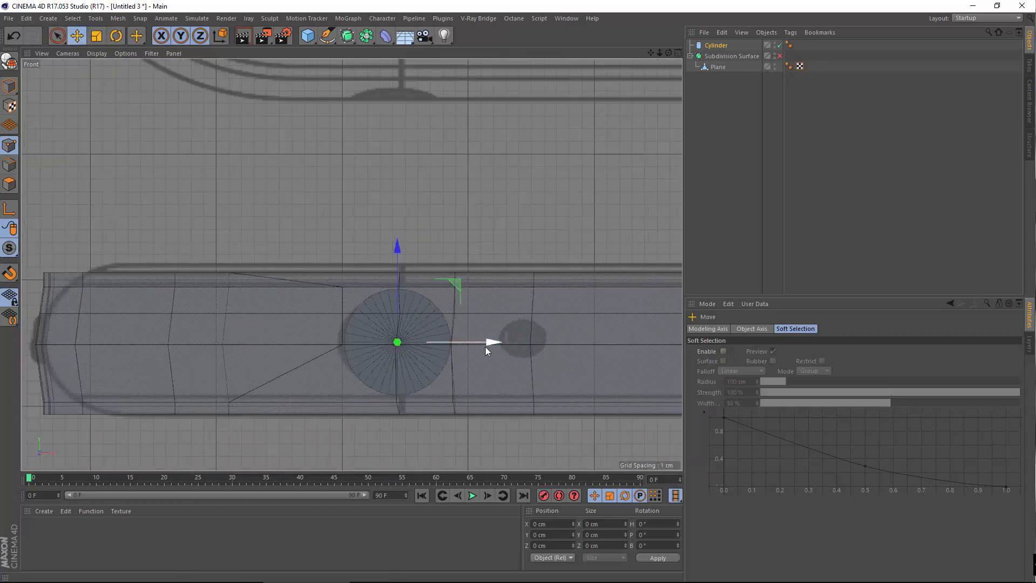
drag(492, 343, 494, 355)
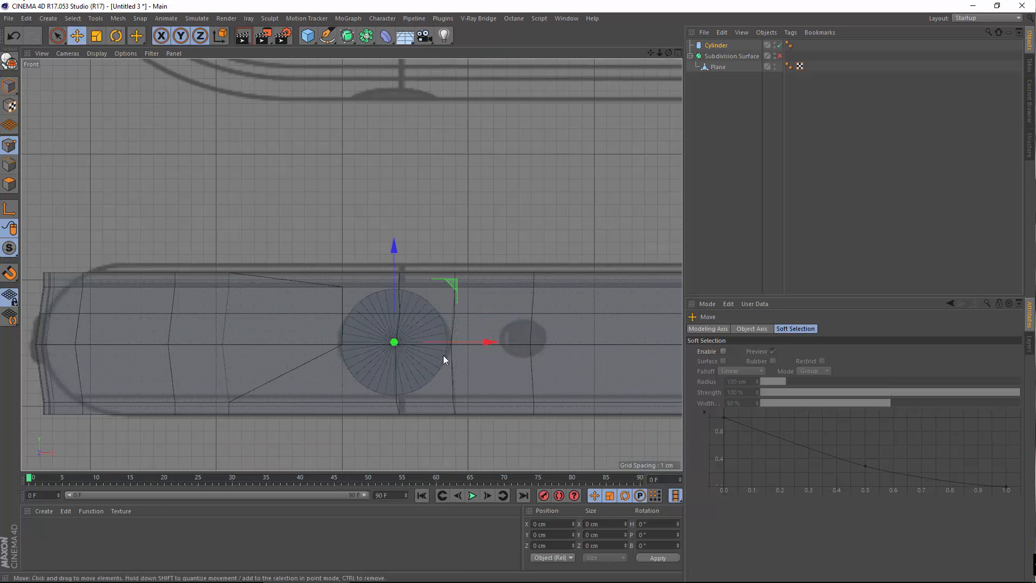
Set the cylinder's Rotation Segments to 8
click(716, 46)
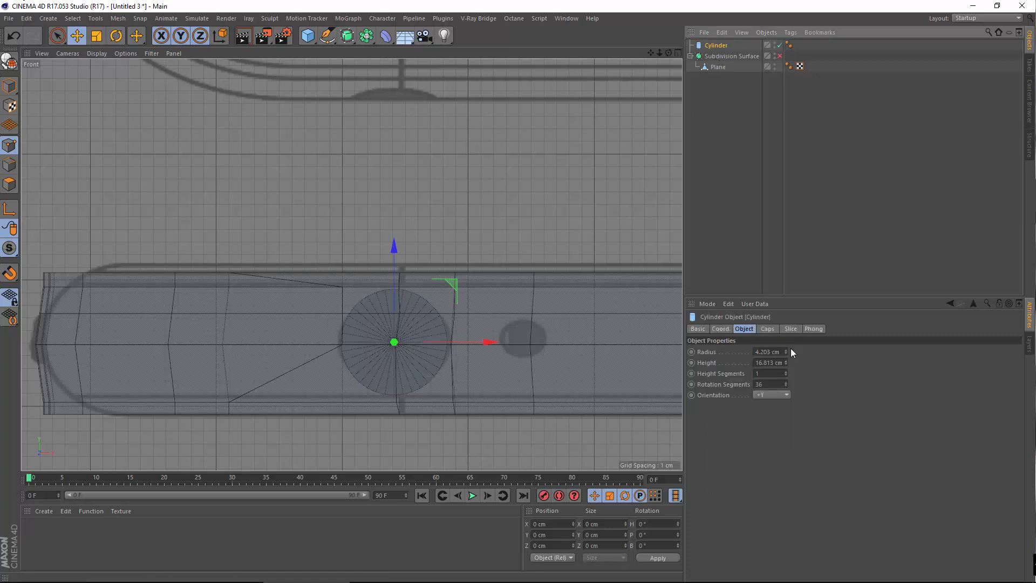
click(761, 384)
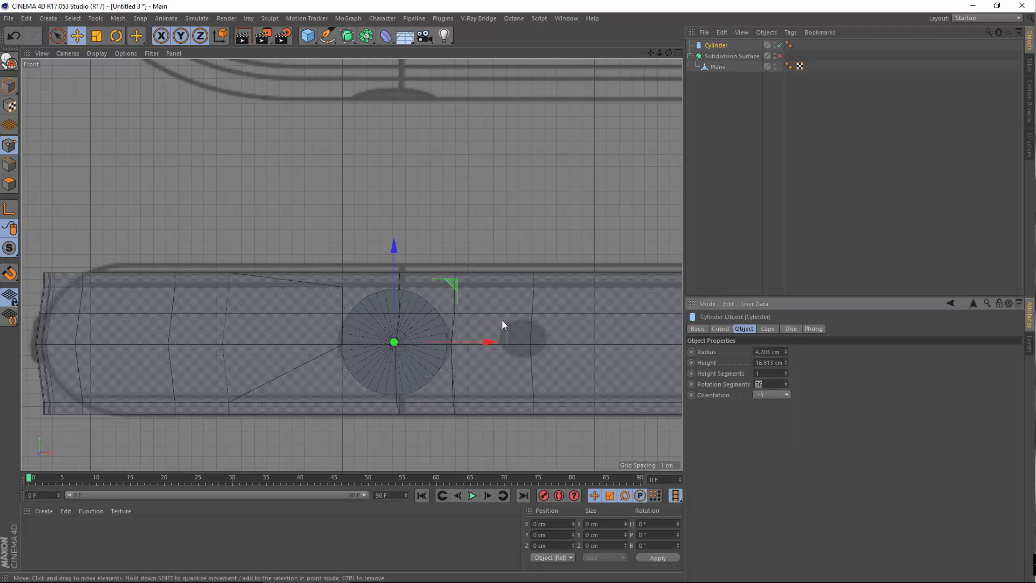
text(8)
key(Return)
Scale the octagon down to fit the button-hole outline
scroll(487, 358, up, 3)
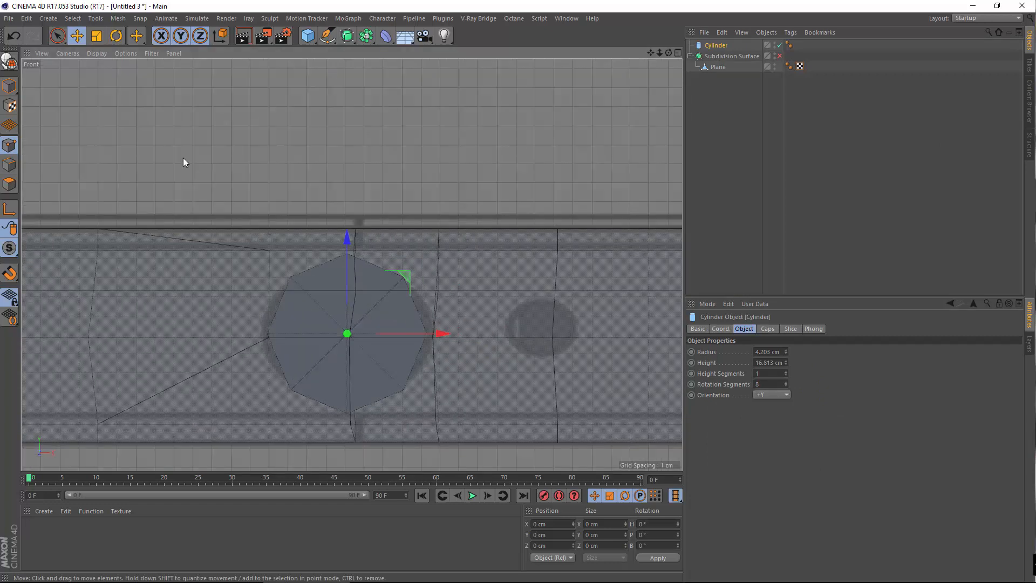
click(96, 37)
drag(401, 195, 246, 204)
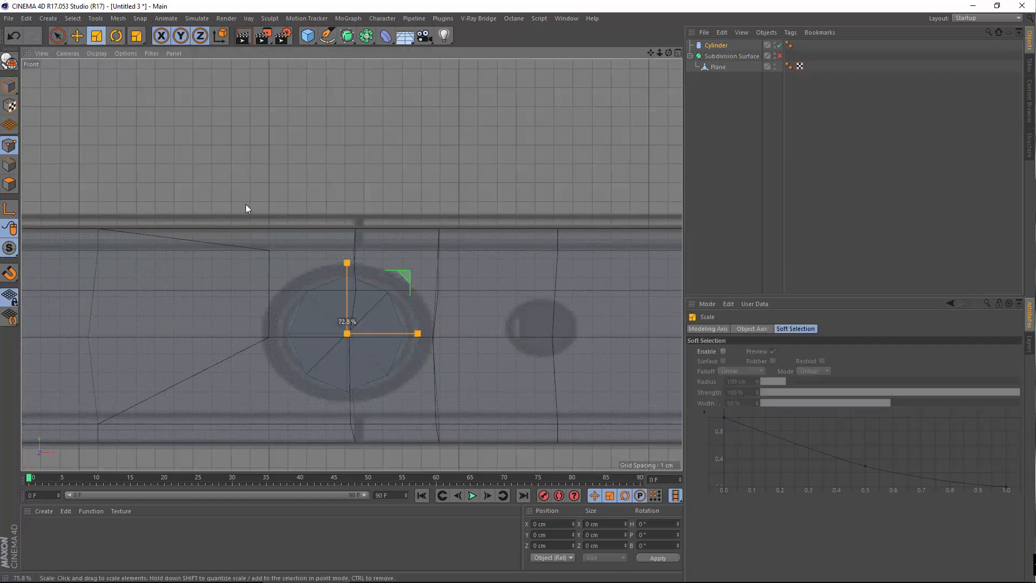
drag(402, 215, 420, 219)
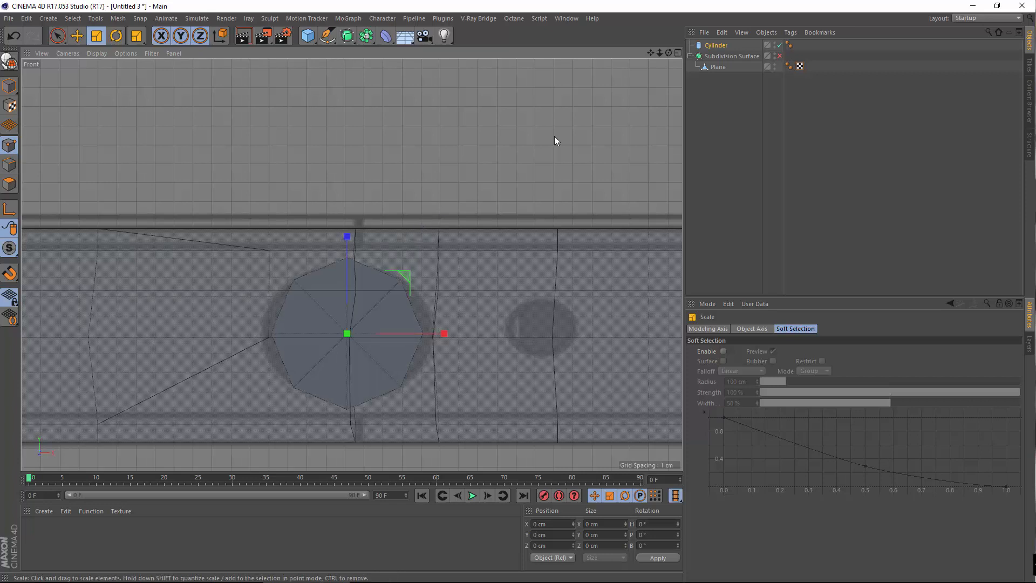
Make the cylinder editable, then move the side-band Plane's point above the octagon onto its top vertex
key(c)
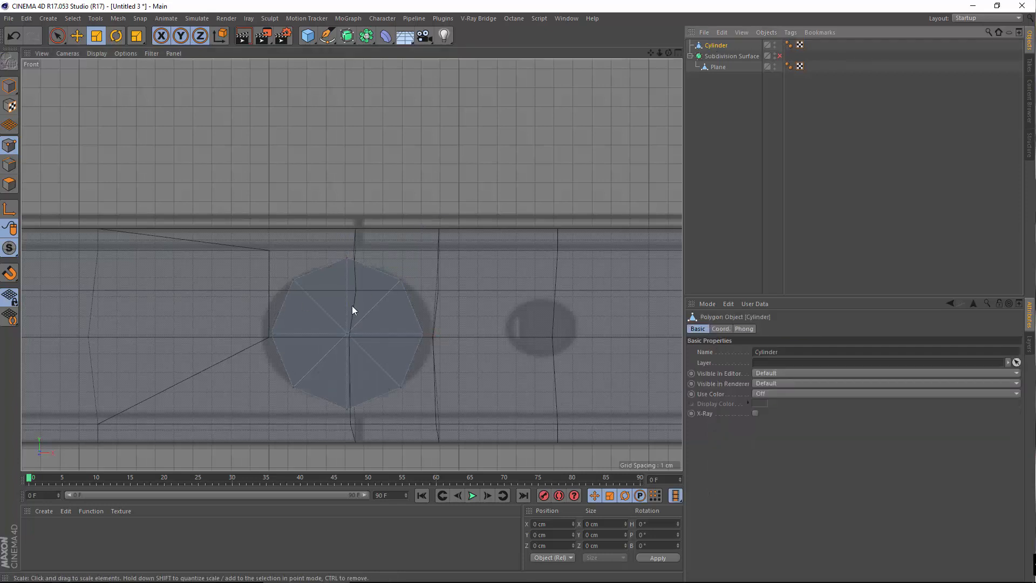
alt+middle_drag(352, 306, 418, 203)
click(711, 65)
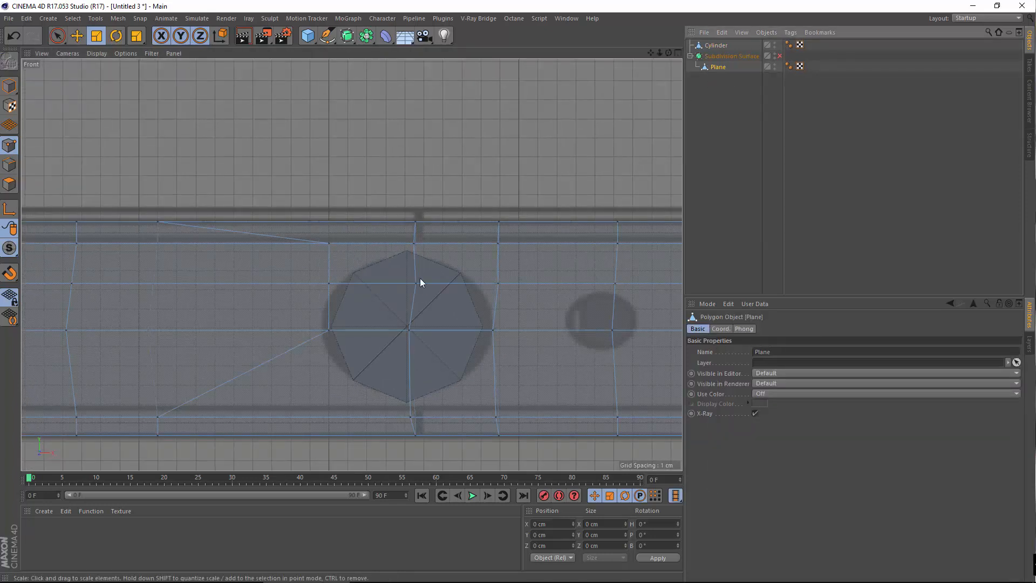
scroll(335, 323, up, 1)
alt+middle_drag(335, 346, 268, 388)
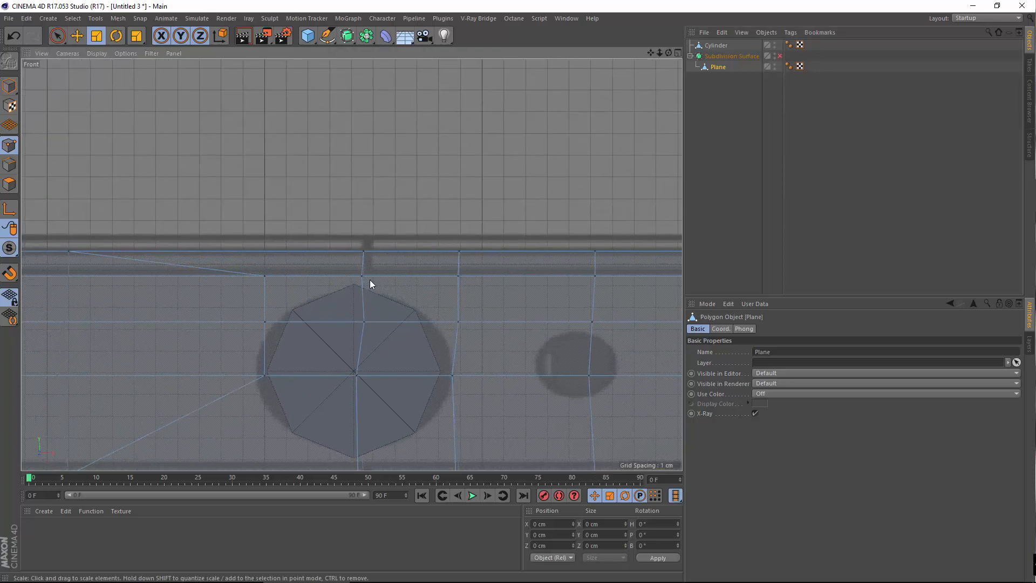
click(363, 276)
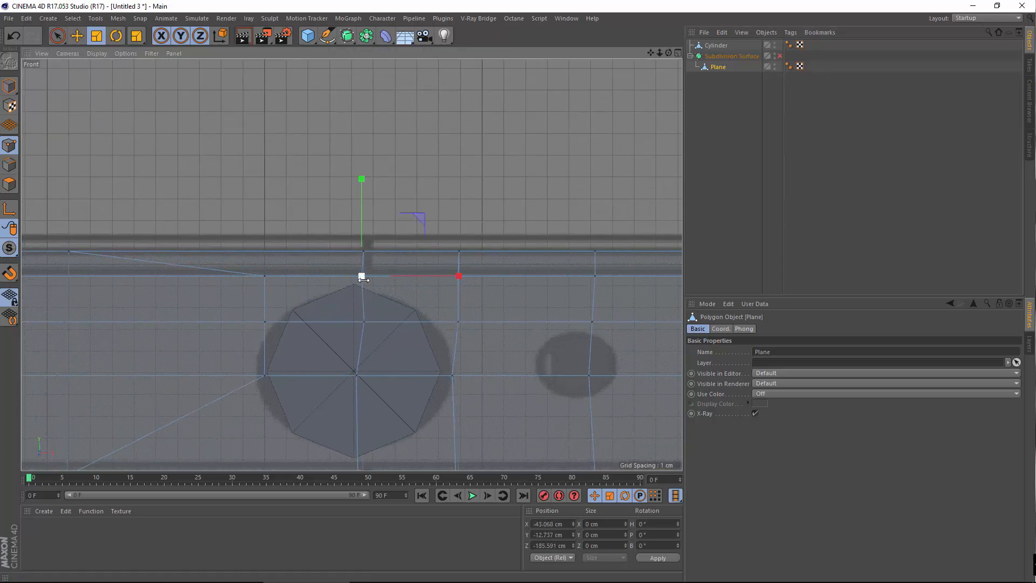
click(77, 38)
drag(419, 274, 410, 276)
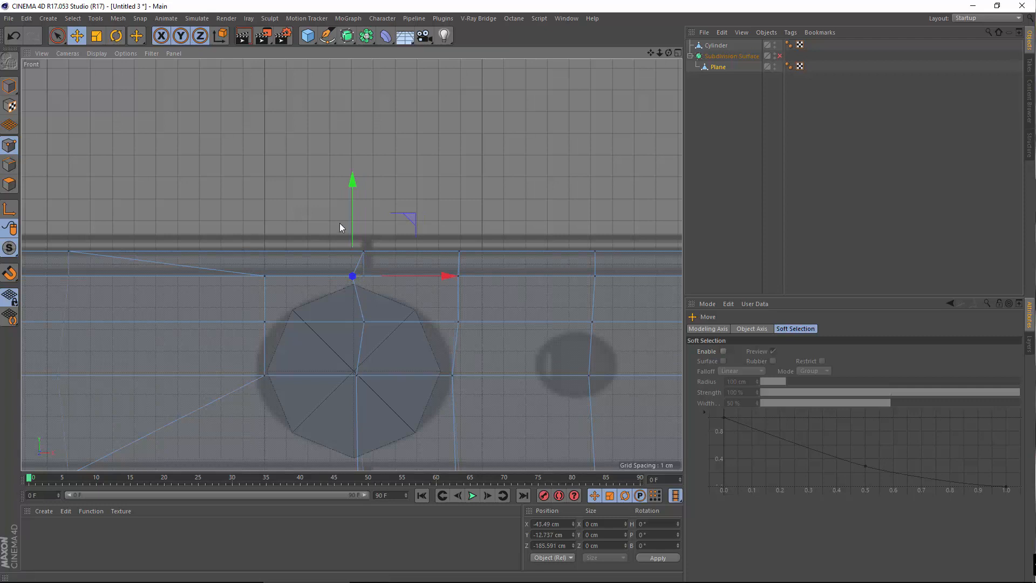
drag(352, 222, 353, 229)
Move the inner plane point down to the octagon's centre and nudge the bottom octagon point left
click(356, 373)
alt+middle_drag(307, 437, 321, 281)
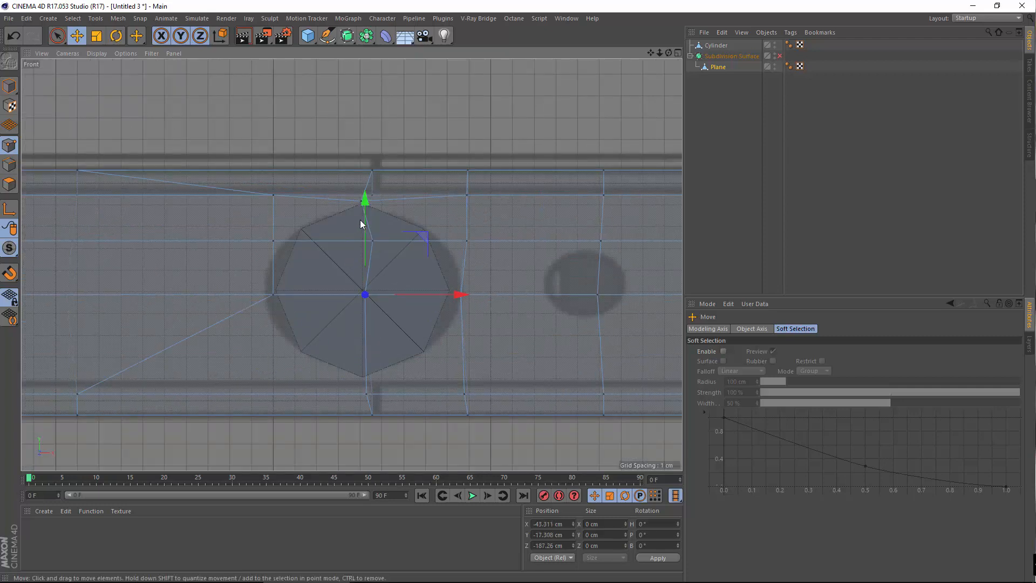
drag(360, 224, 359, 307)
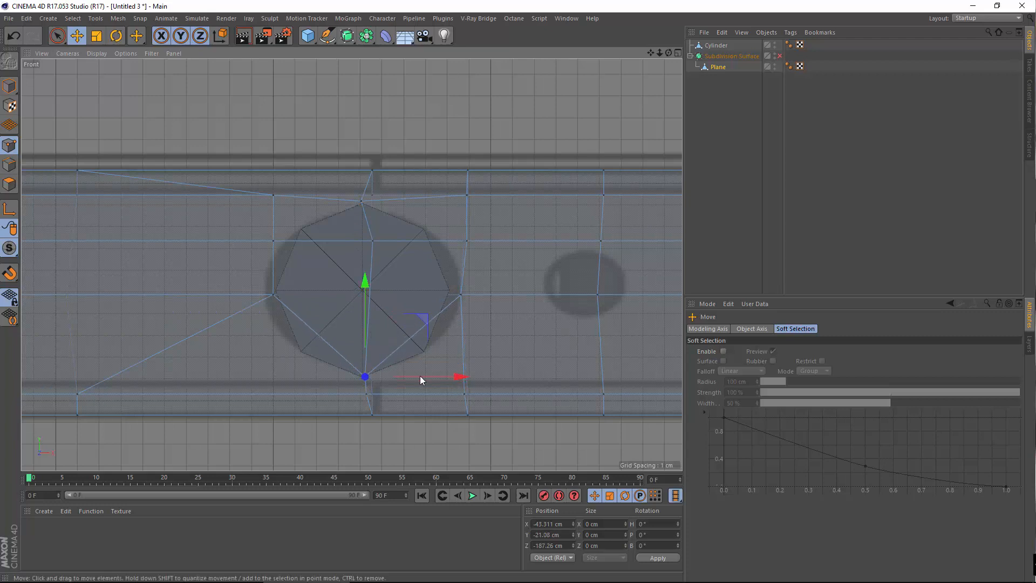
drag(420, 377, 434, 299)
Drag the right and upper-right ring vertices onto the circular hole outline
click(461, 295)
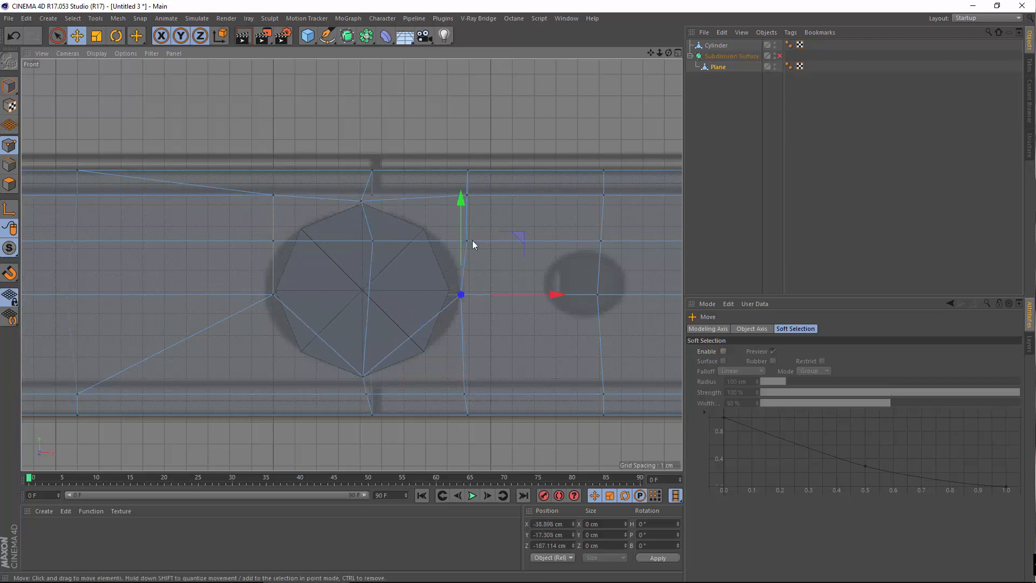
drag(462, 231, 456, 293)
drag(515, 345, 477, 348)
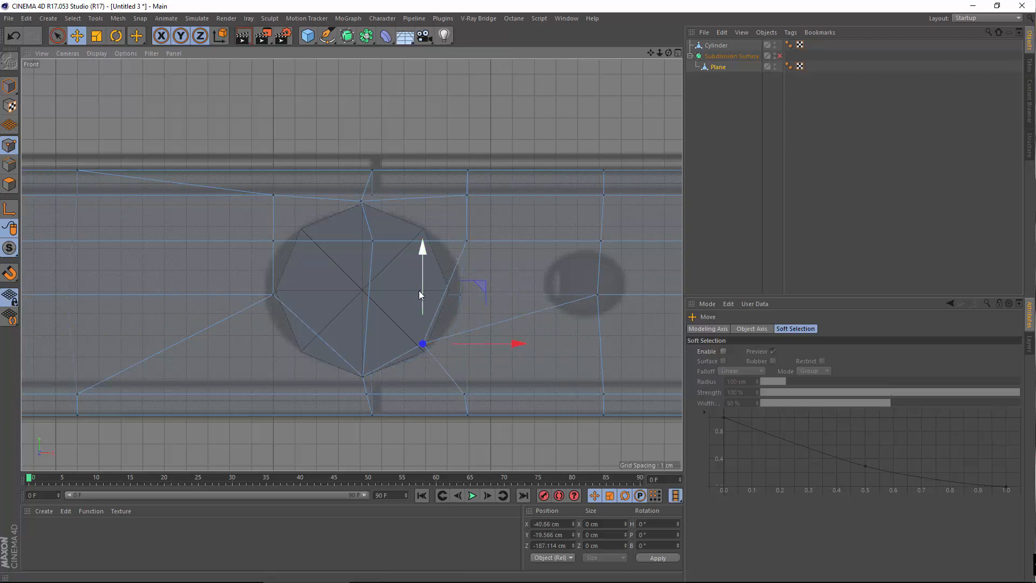
mouse_move(419, 290)
mouse_down()
mouse_move(426, 307)
mouse_move(432, 299)
mouse_up()
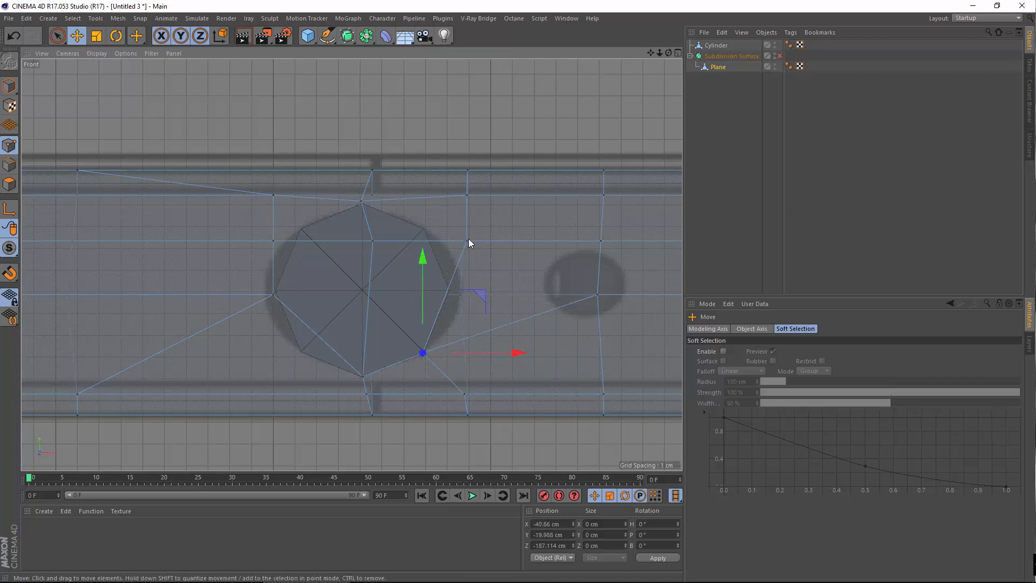
click(467, 240)
drag(467, 190, 481, 258)
drag(527, 297, 515, 294)
mouse_move(448, 247)
mouse_down()
mouse_move(470, 203)
mouse_move(467, 160)
mouse_move(457, 193)
mouse_move(499, 229)
mouse_move(438, 235)
mouse_up()
drag(424, 196, 424, 190)
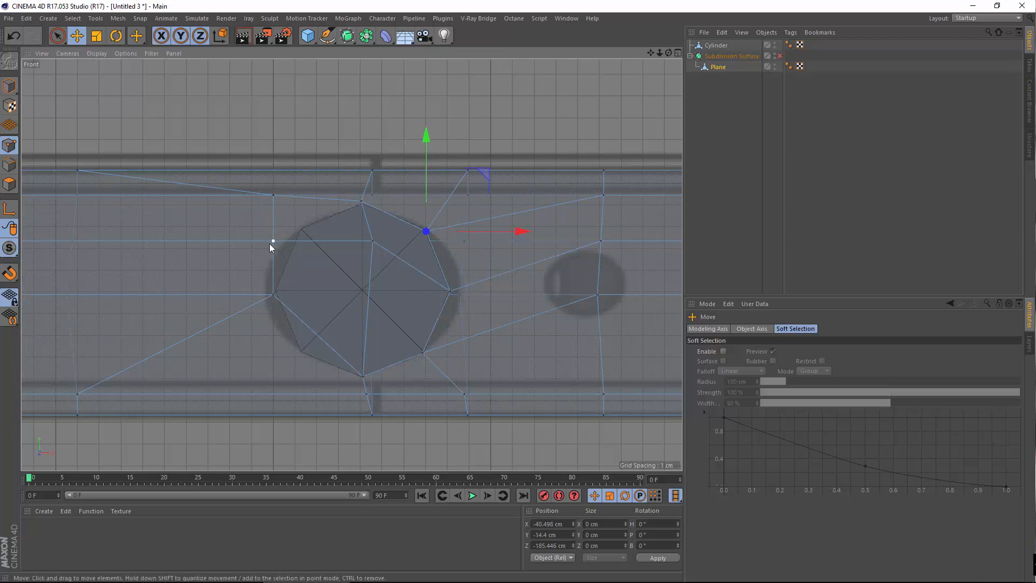
Place the lower-left and upper-left ring vertices on the circle and shift a point to the octagon's top-right corner
click(272, 296)
drag(272, 201, 293, 239)
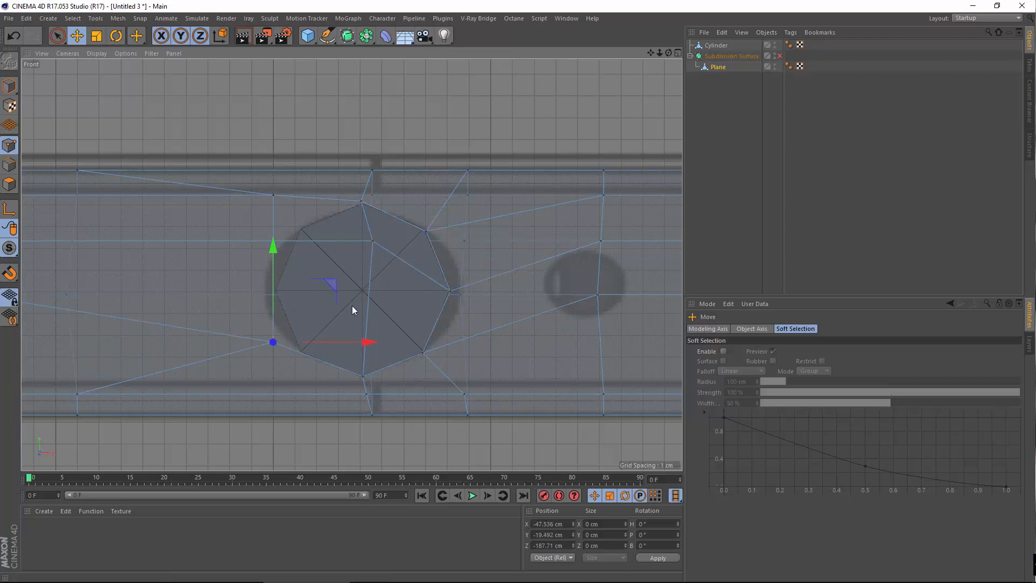
mouse_move(335, 341)
mouse_down()
mouse_move(364, 352)
mouse_move(348, 339)
mouse_up()
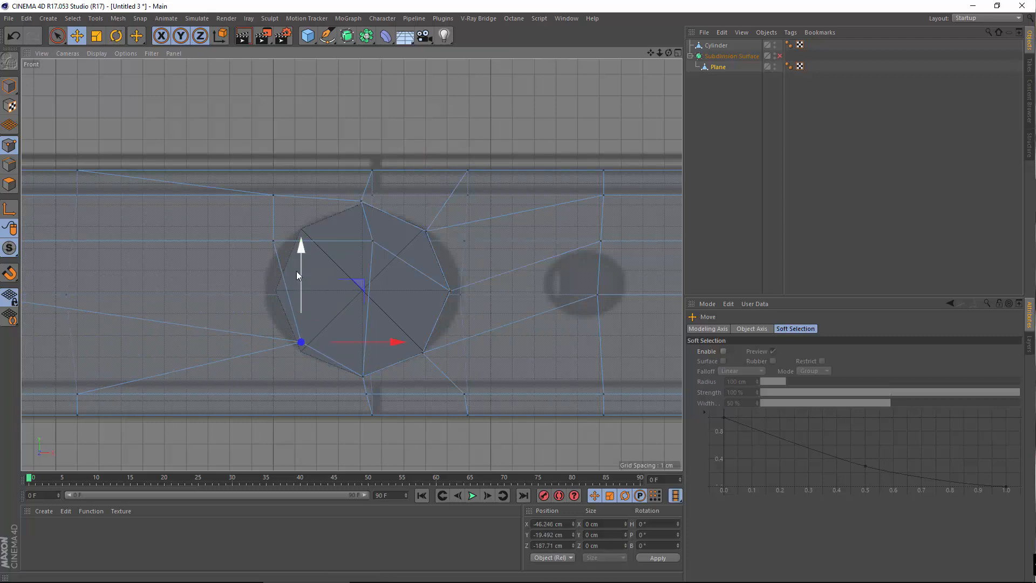
drag(300, 273, 305, 282)
click(273, 241)
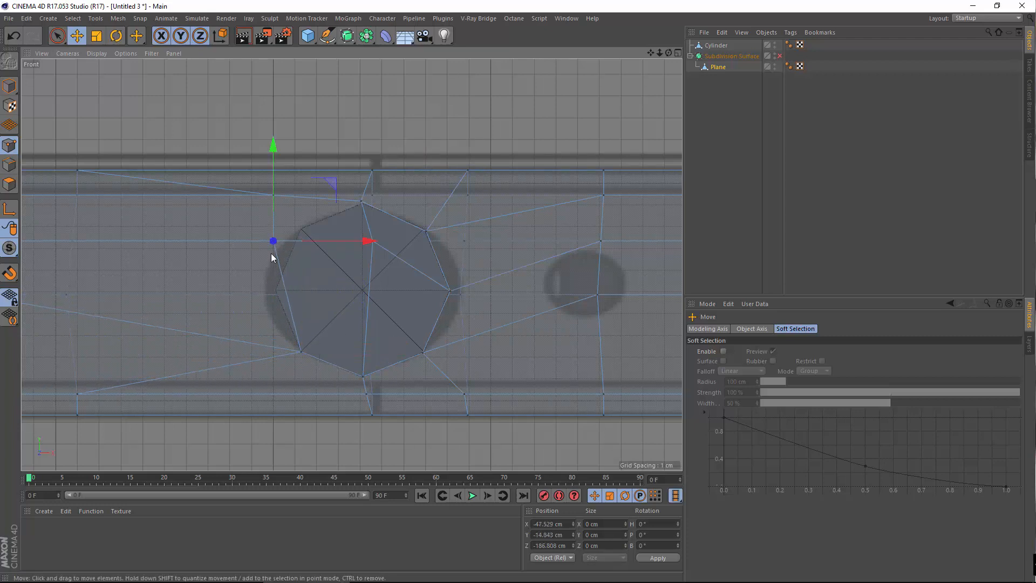
drag(271, 186, 302, 253)
drag(327, 292, 330, 292)
click(373, 246)
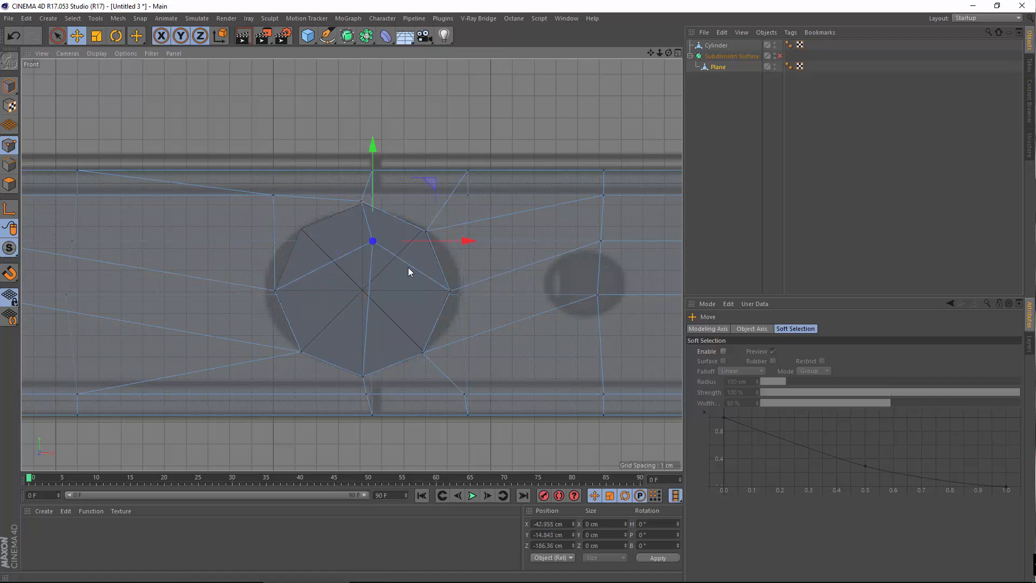
drag(416, 239, 389, 252)
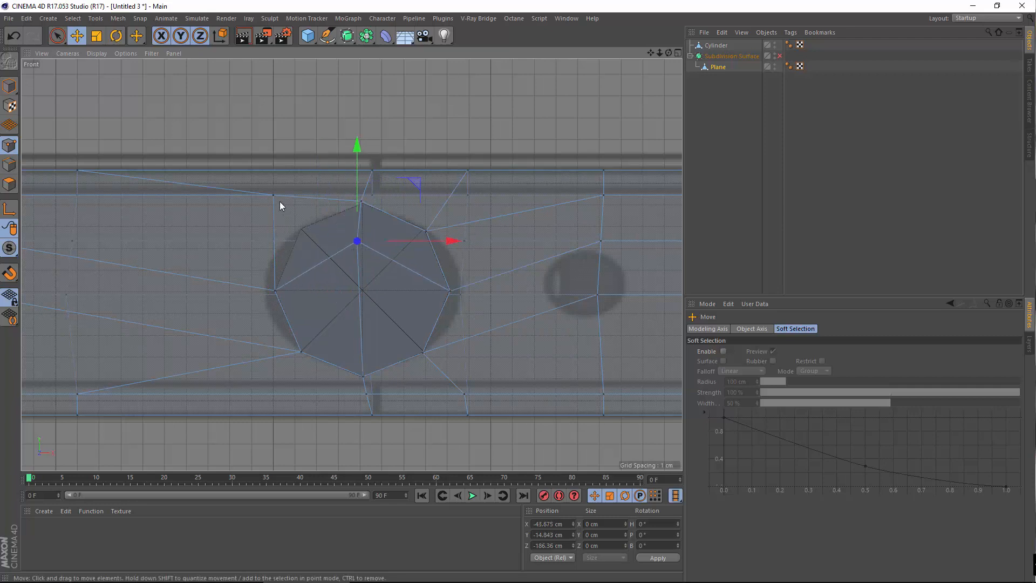
Re-centre the inner vertex in the octagon and lower the top ring vertex onto the circle
click(275, 198)
click(361, 239)
drag(355, 172, 397, 248)
drag(405, 290, 339, 242)
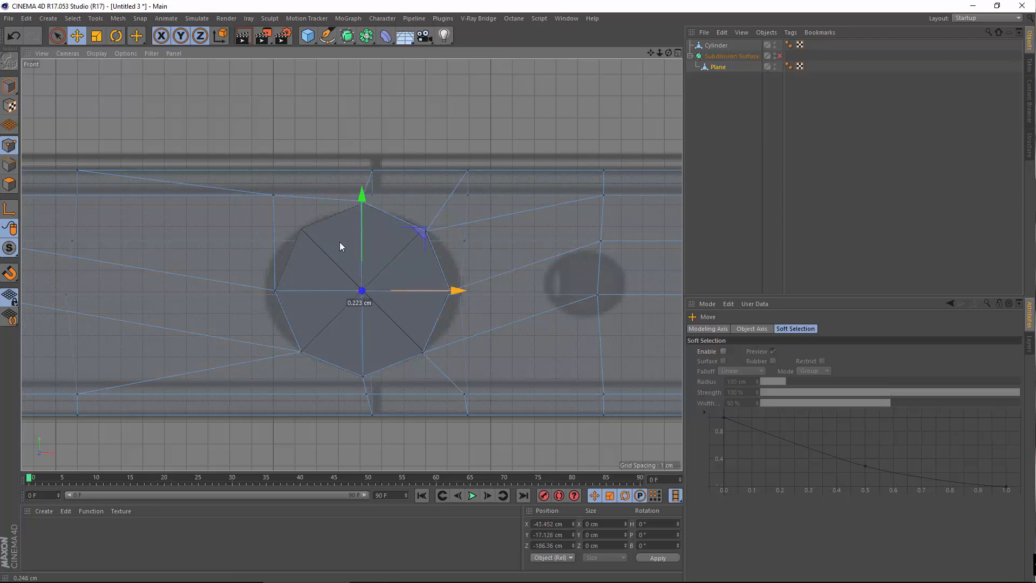
click(276, 196)
drag(271, 142, 275, 177)
drag(335, 225, 361, 234)
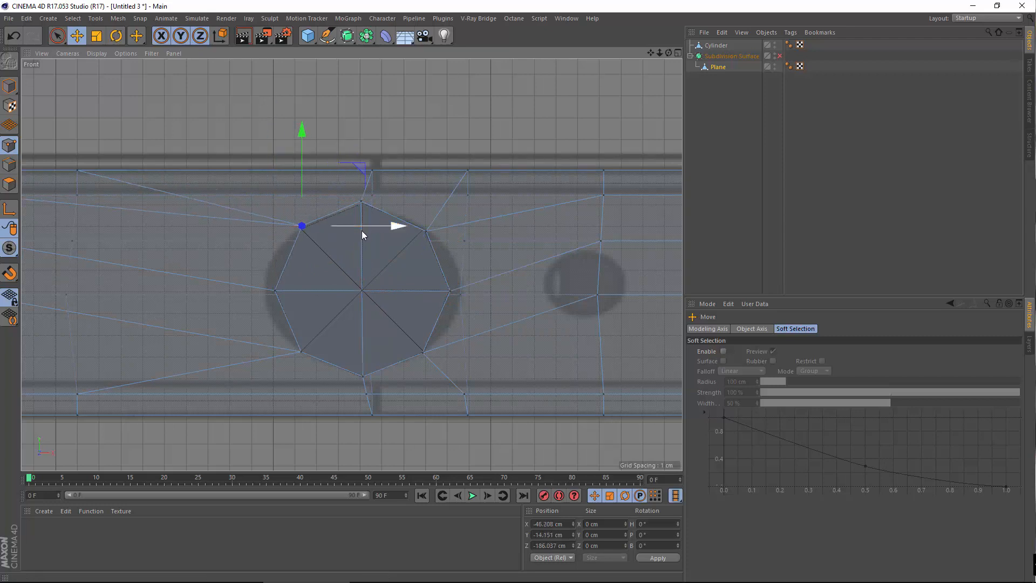
In Polygon mode, select and delete each polygon inside the octagon
click(9, 184)
click(304, 273)
click(398, 265)
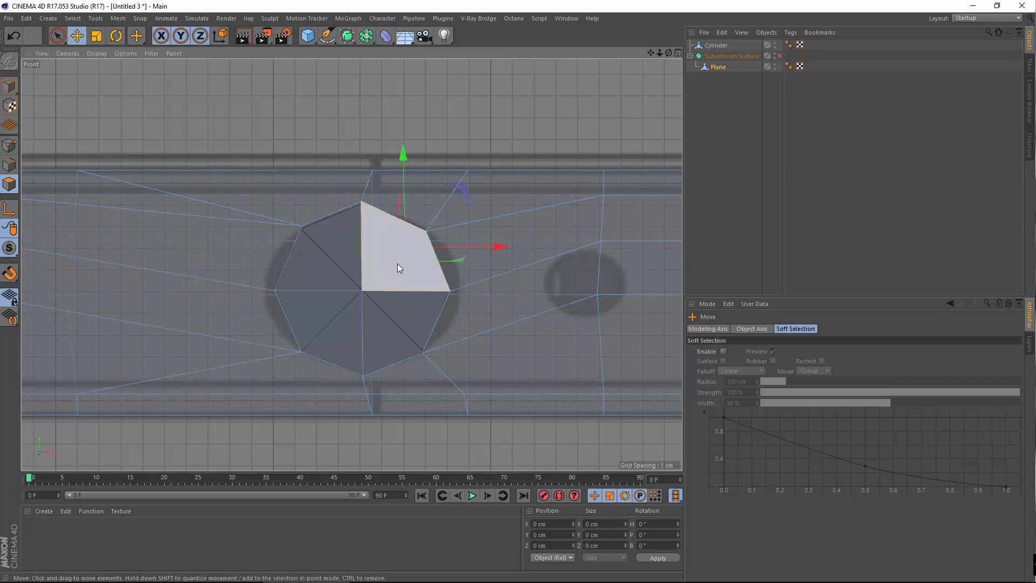
key(Delete)
click(316, 328)
key(Delete)
click(394, 345)
key(Delete)
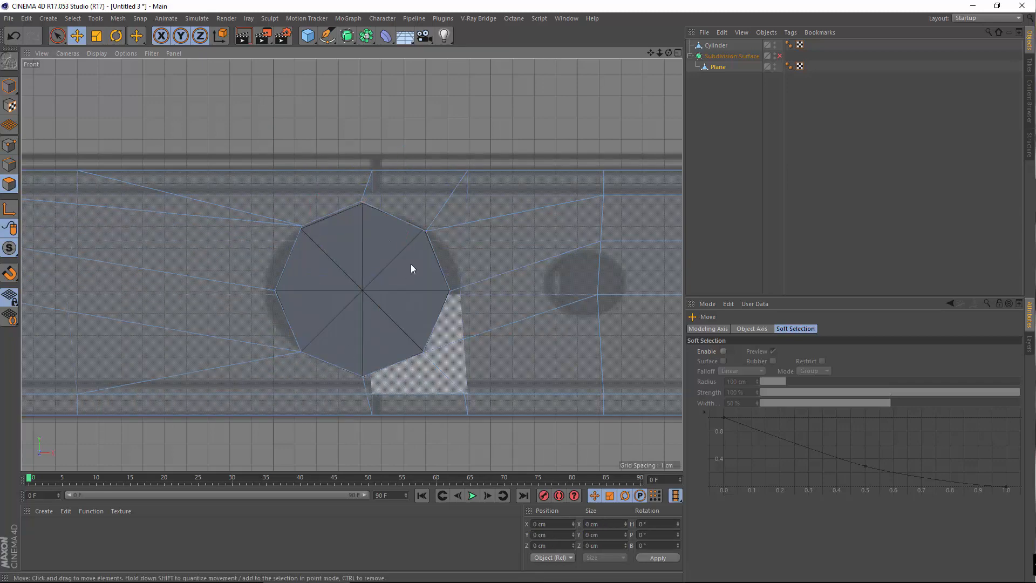
Maximize the Perspective view and orbit around the phone's corner and tapered end to inspect the hole
middle_click(410, 264)
middle_click(276, 255)
scroll(274, 284, up, 6)
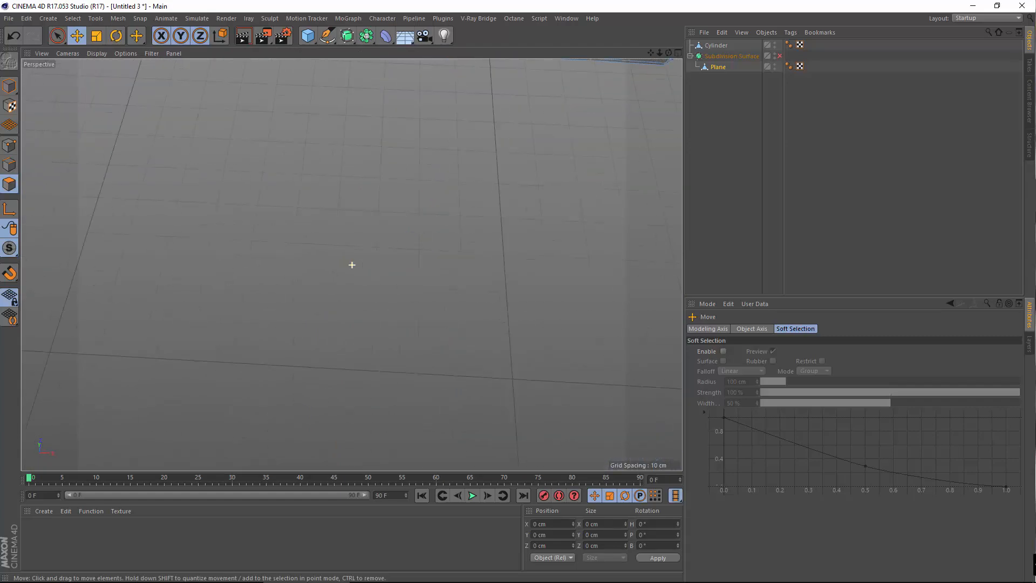
alt+middle_drag(516, 258, 290, 351)
scroll(291, 351, up, 4)
alt+middle_drag(209, 331, 390, 332)
scroll(390, 331, down, 3)
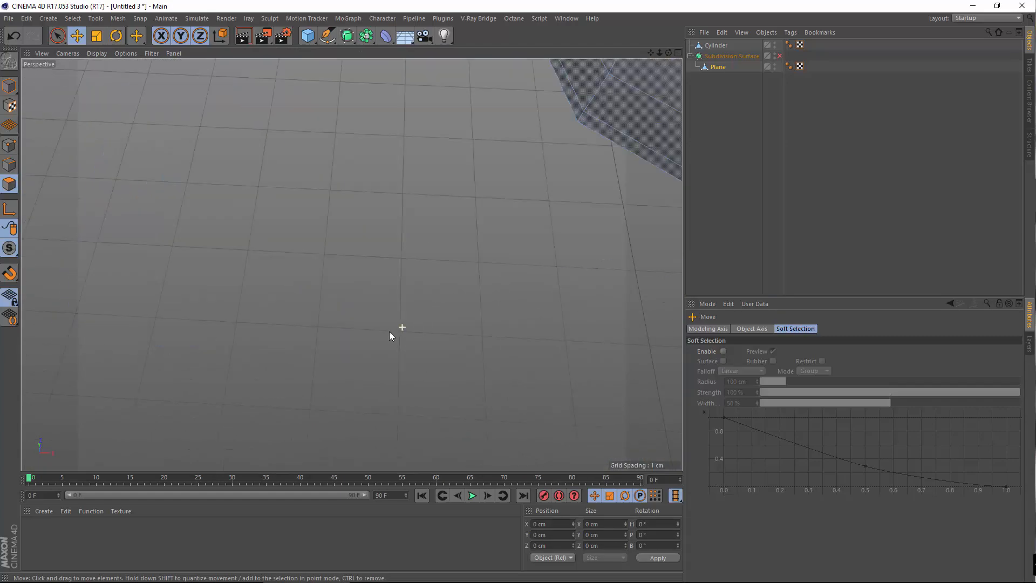
alt+drag(591, 270, 474, 231)
alt+middle_drag(475, 231, 356, 207)
scroll(407, 280, up, 3)
alt+drag(451, 308, 437, 252)
alt+drag(519, 249, 356, 248)
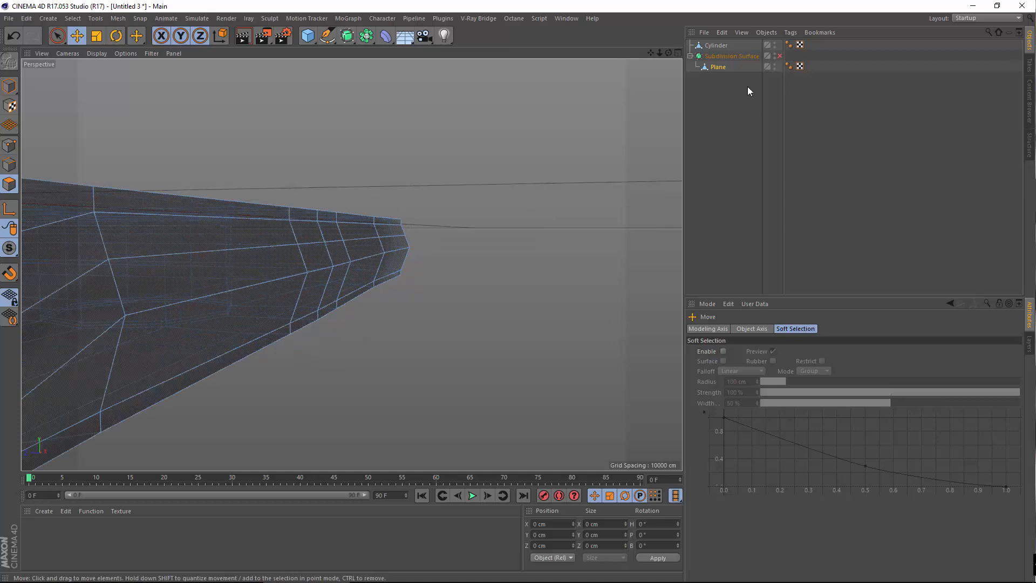
mouse_move(718, 68)
mouse_down()
mouse_move(716, 53)
mouse_move(735, 66)
mouse_up()
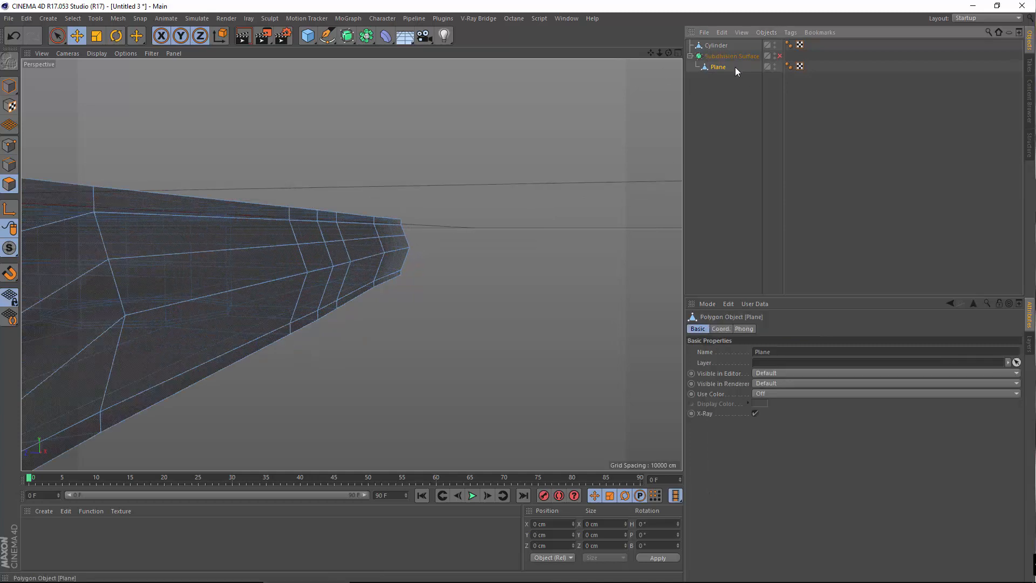
alt+drag(147, 265, 402, 285)
right_click(532, 326)
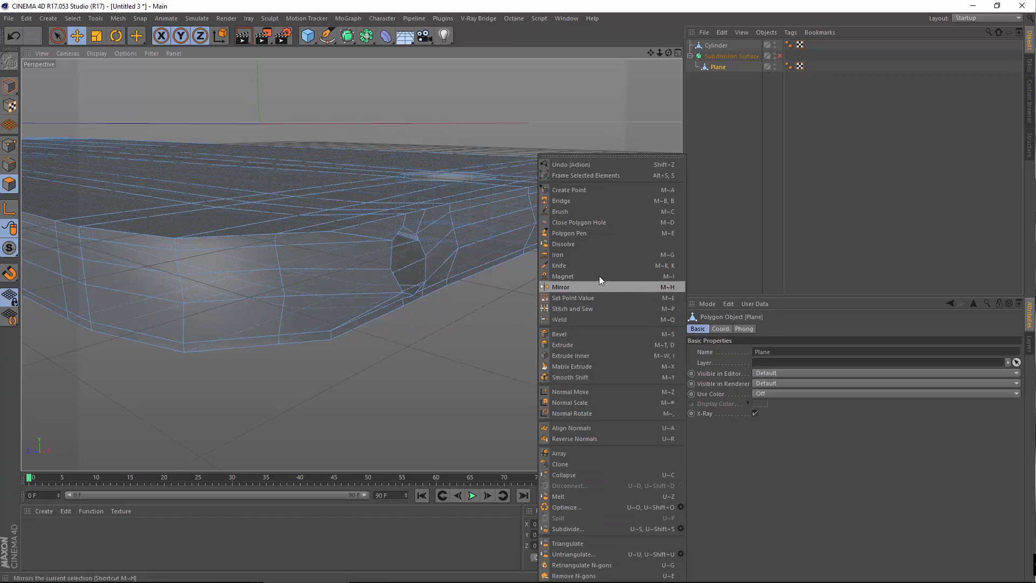
click(588, 255)
drag(388, 266, 223, 231)
click(10, 41)
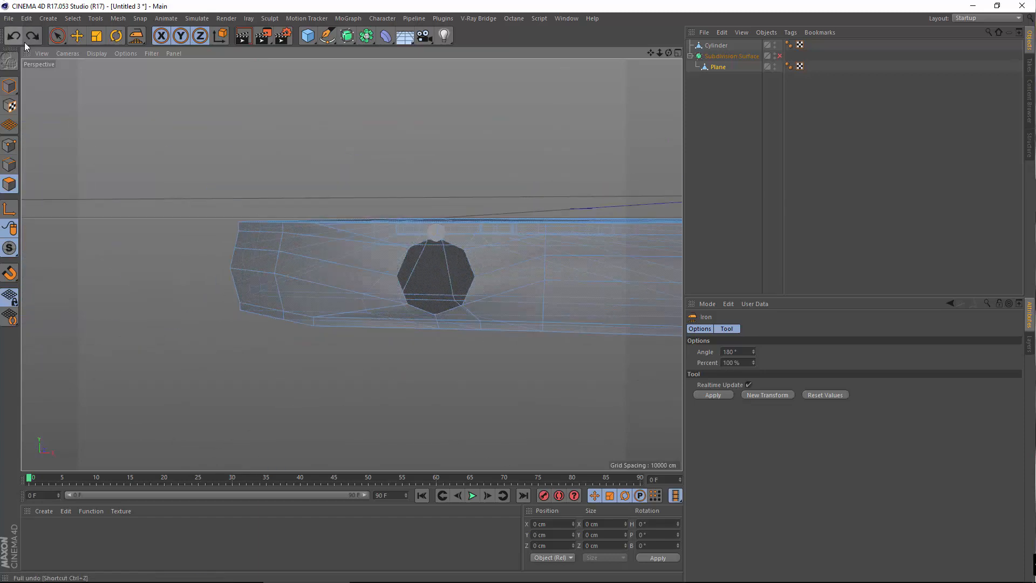
alt+drag(467, 308, 503, 312)
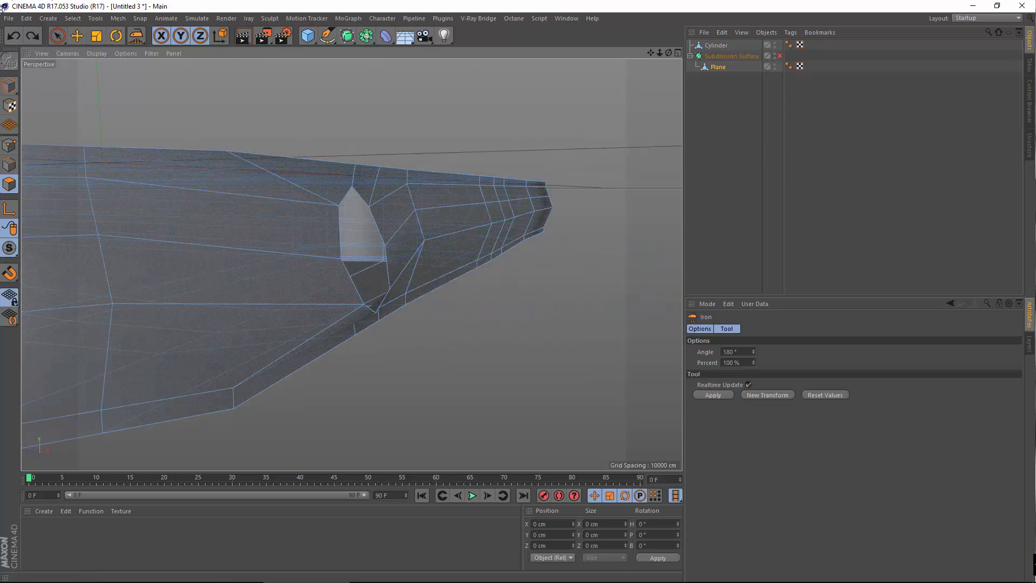
click(78, 40)
scroll(465, 199, up, 4)
alt+drag(234, 203, 65, 86)
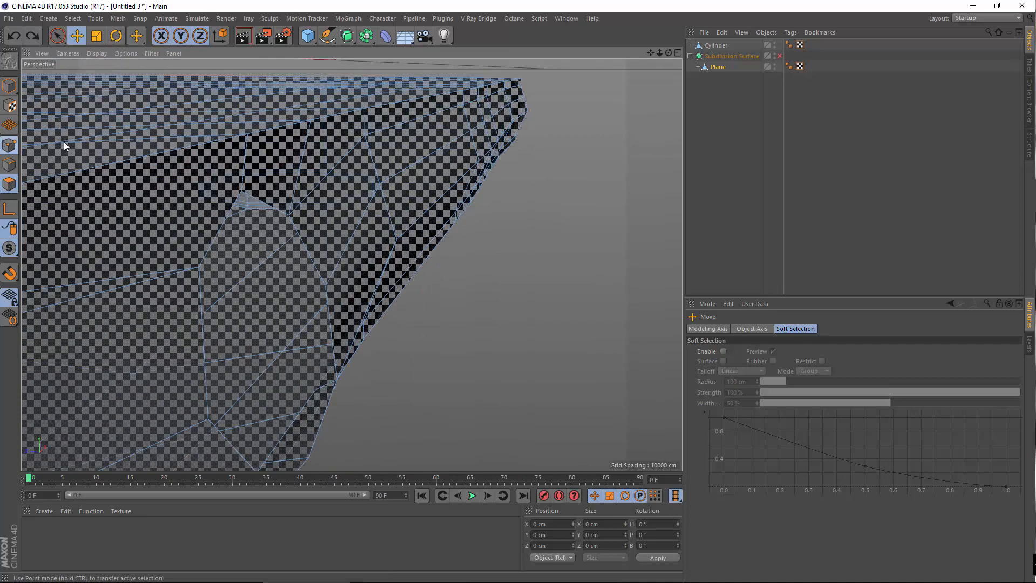
Select all points and run Optimize to remove loose points from the mesh
key(ctrl+a)
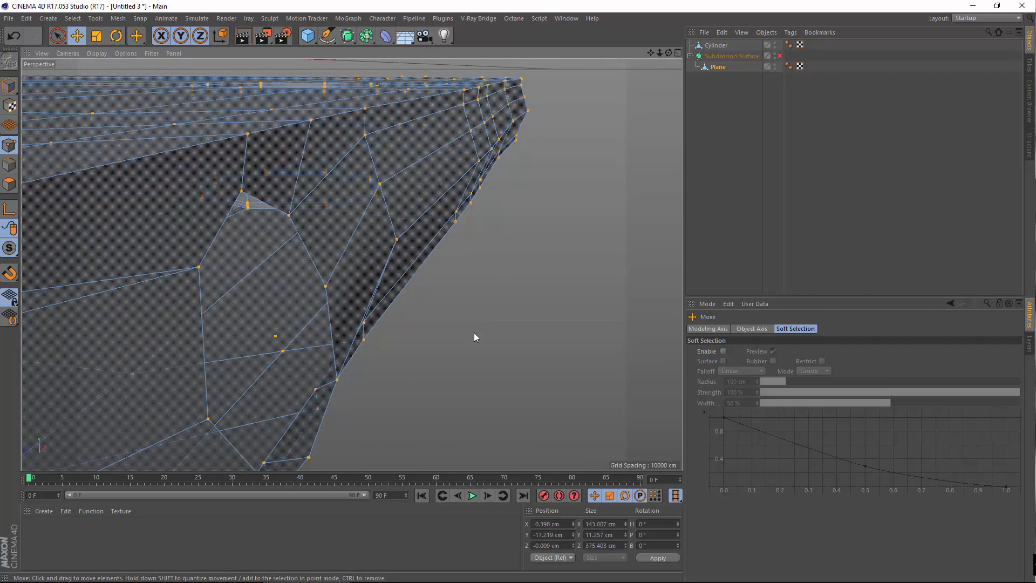
right_click(479, 312)
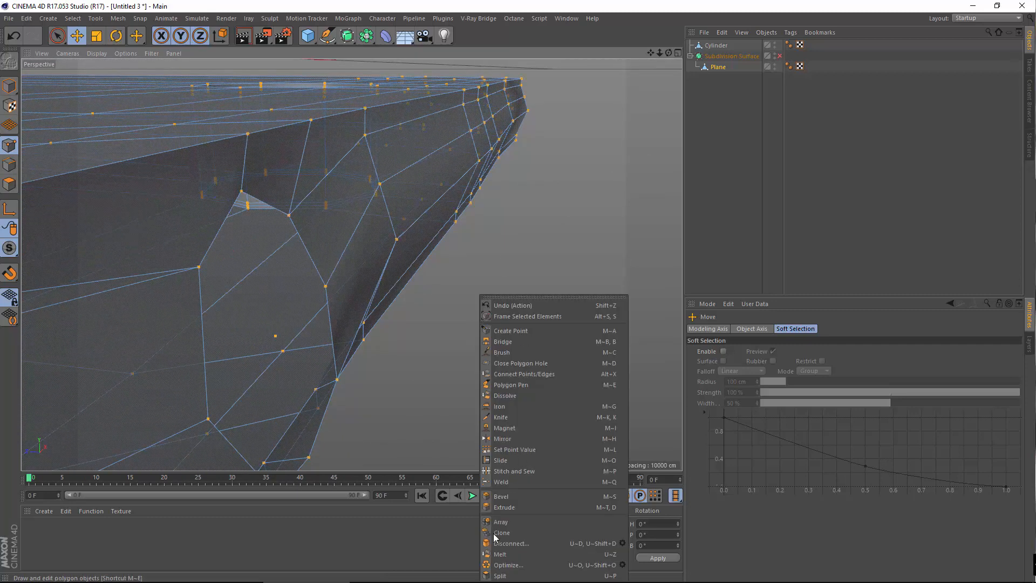
click(506, 567)
Adjust the Z position of a corner point beside the hole to even out the opening
alt+drag(291, 311, 383, 335)
click(207, 174)
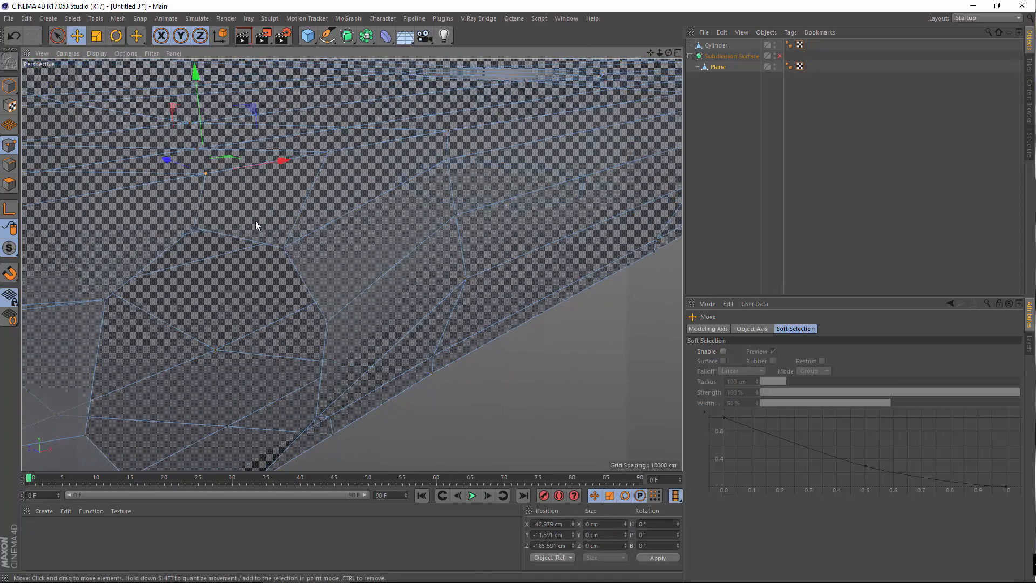
alt+drag(241, 215, 328, 239)
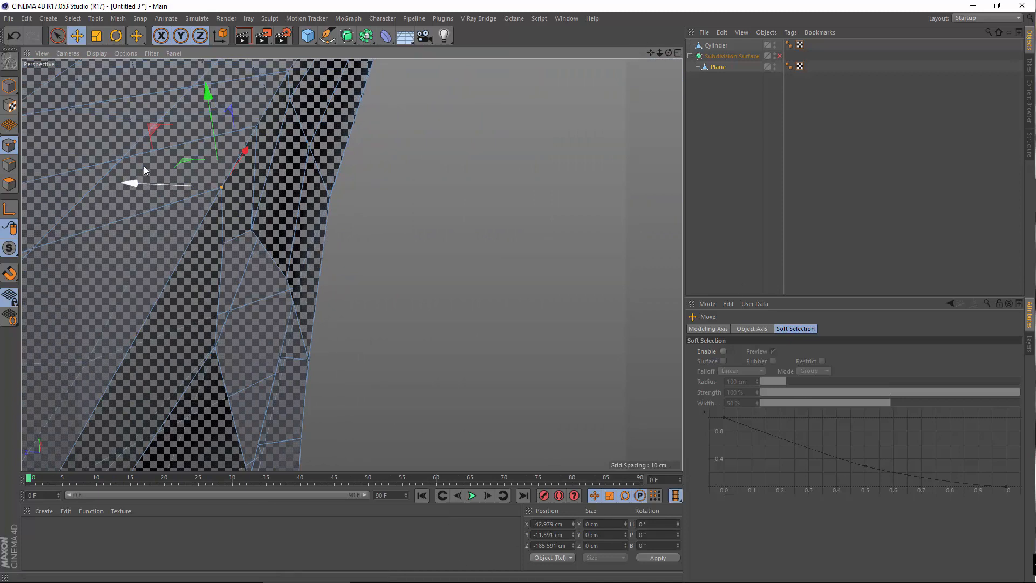
click(572, 547)
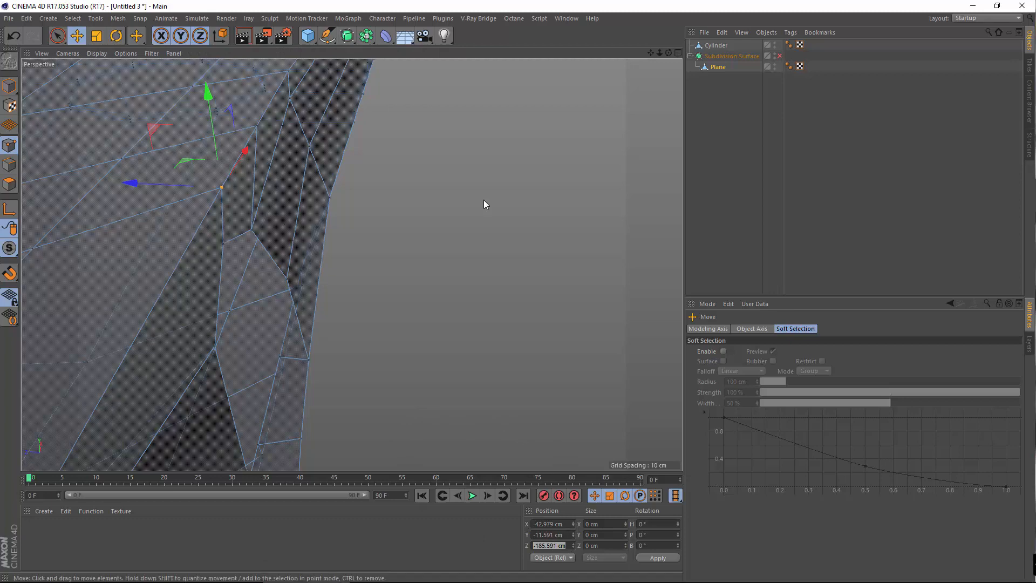
alt+drag(171, 269, 249, 254)
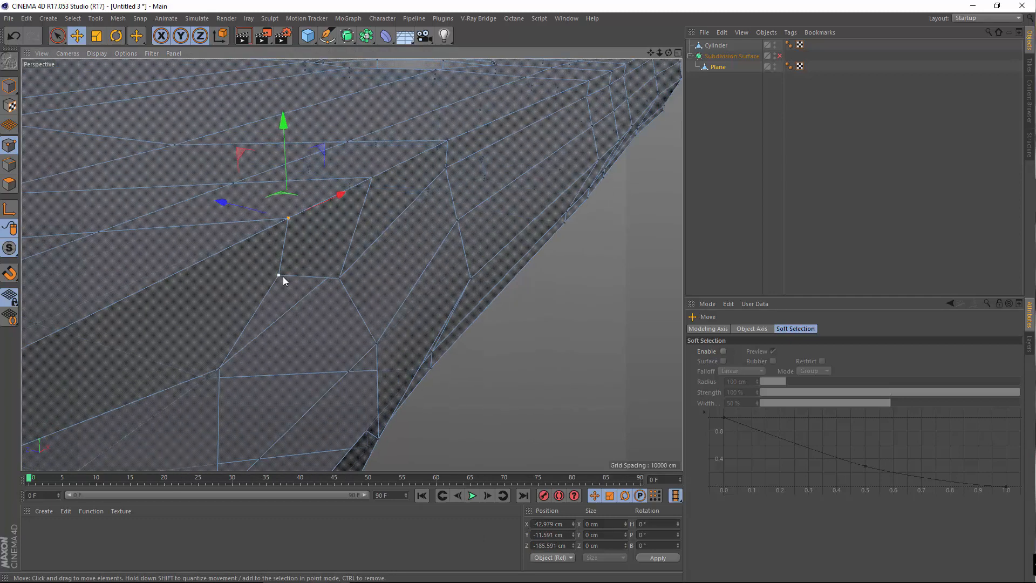
click(280, 276)
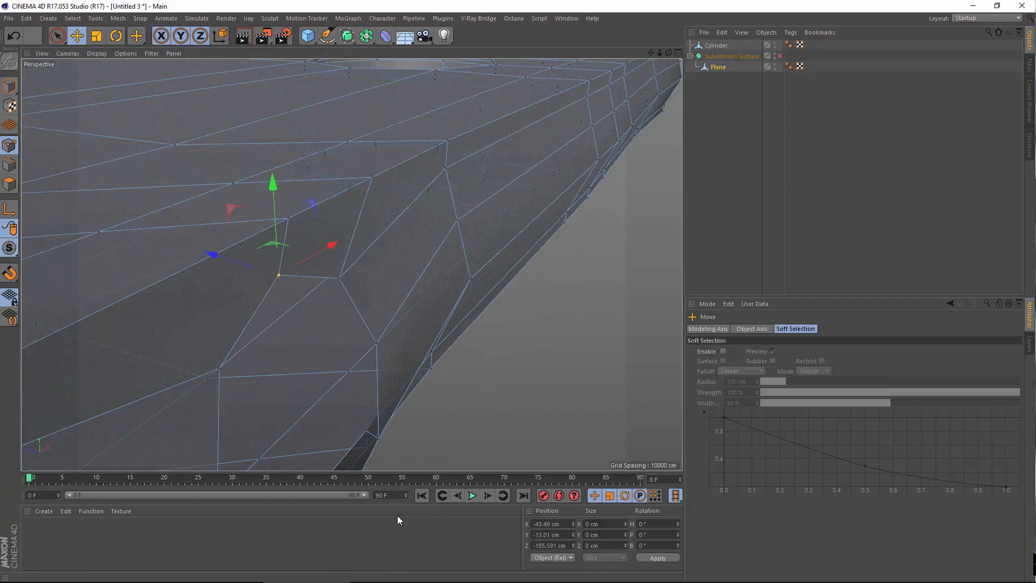
click(338, 281)
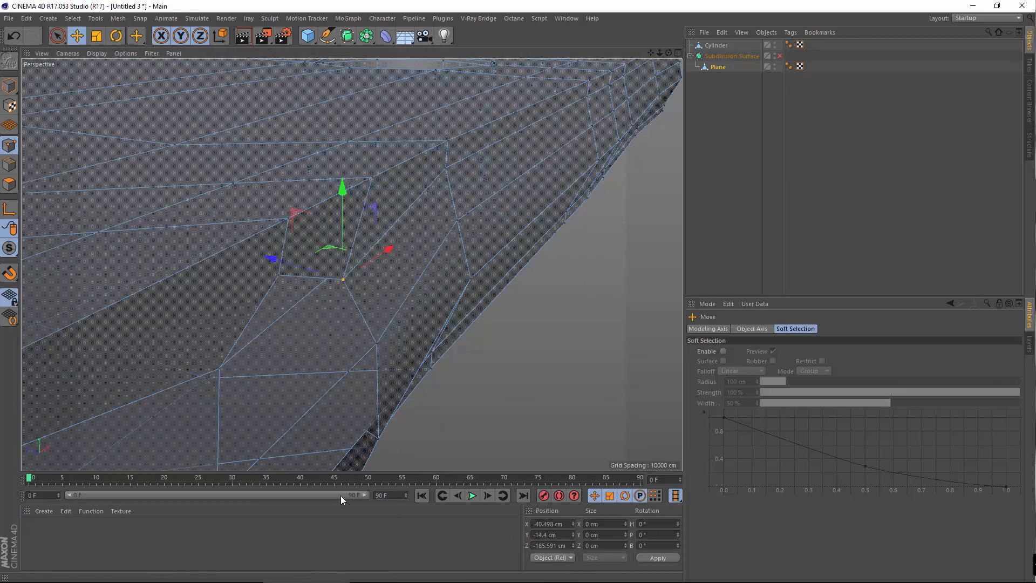
Shift-select the points around the hole rim until the whole octagonal ring is selected
alt+drag(274, 354, 101, 318)
alt+middle_drag(101, 319, 229, 260)
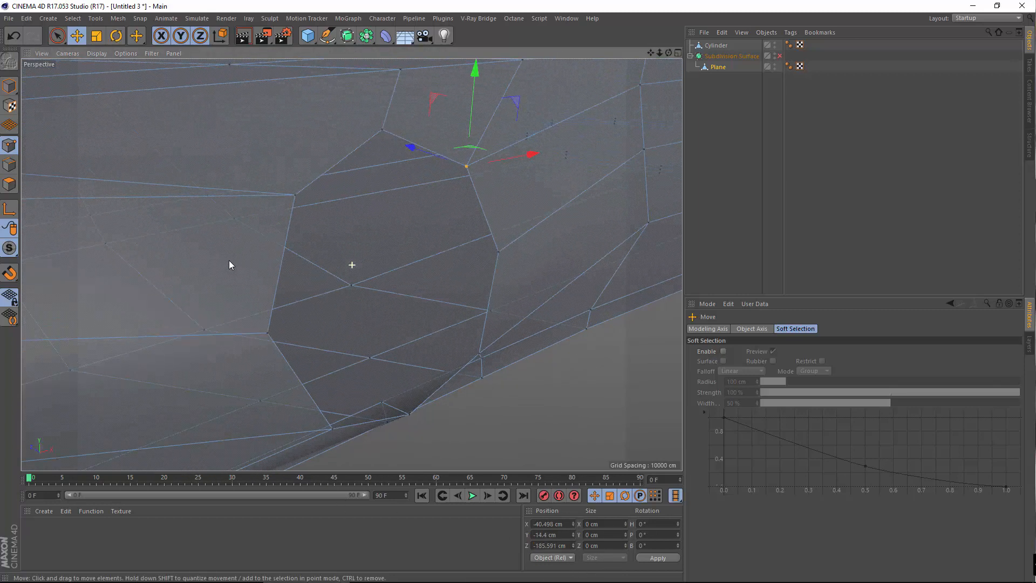
click(295, 195)
shift+click(268, 332)
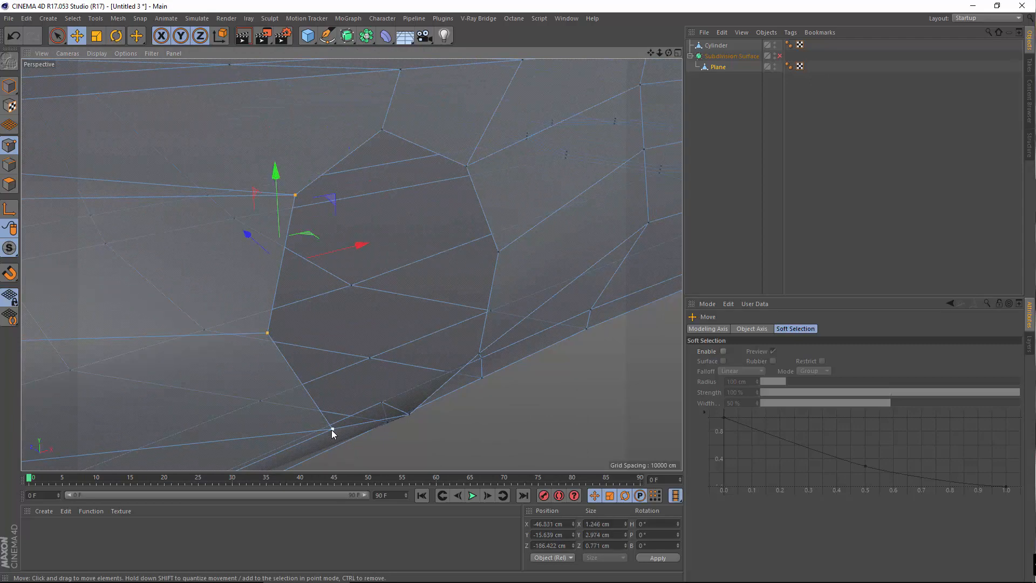
shift+click(332, 429)
alt+drag(347, 426, 405, 448)
shift+click(467, 403)
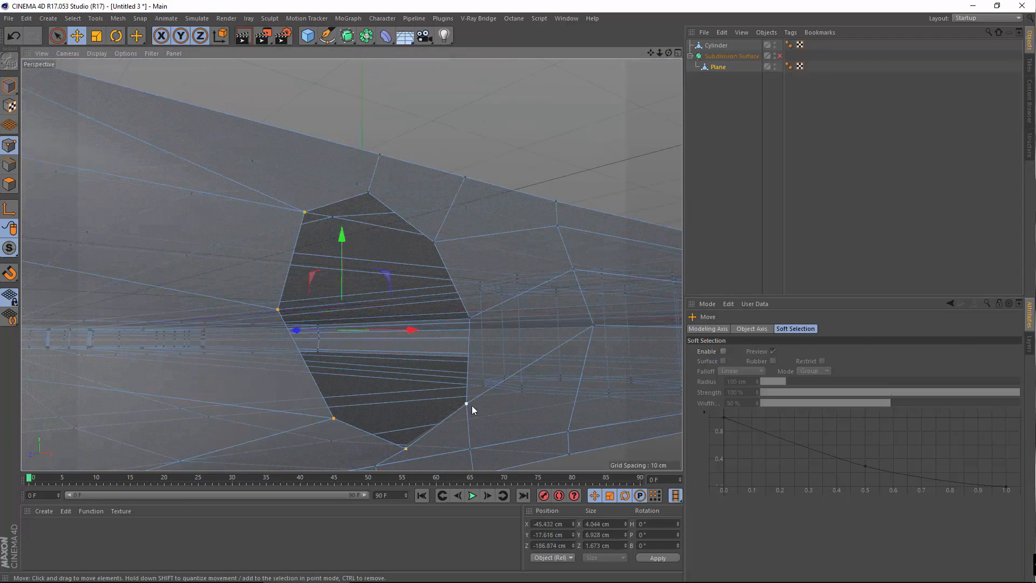
shift+click(470, 318)
shift+click(433, 242)
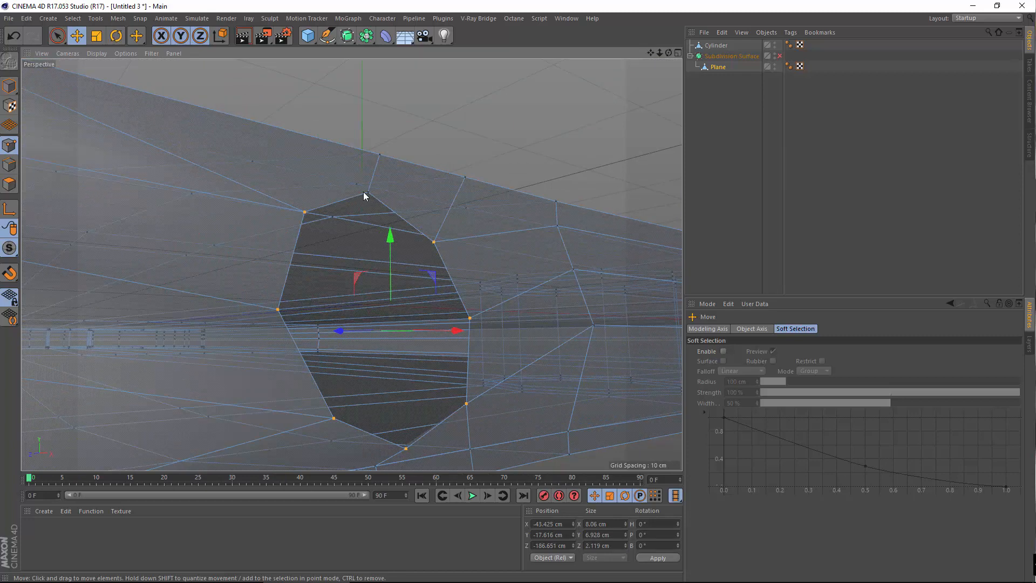
alt+drag(471, 245, 516, 273)
Use Set Point Value to give the ring points Z = 35.591 cm, then check in the Front view
right_click(516, 273)
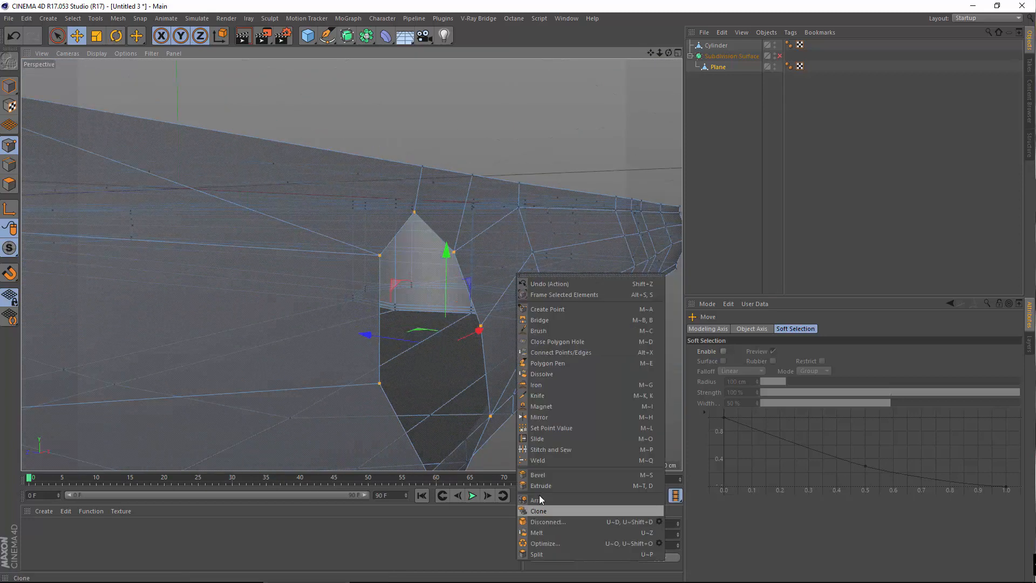
click(573, 428)
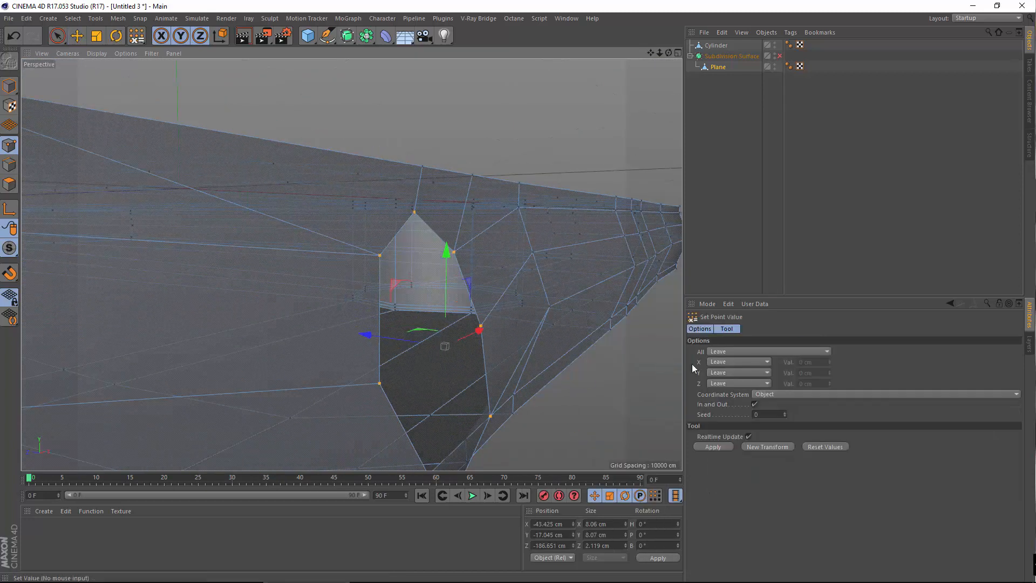
click(737, 384)
click(722, 406)
key(Tab)
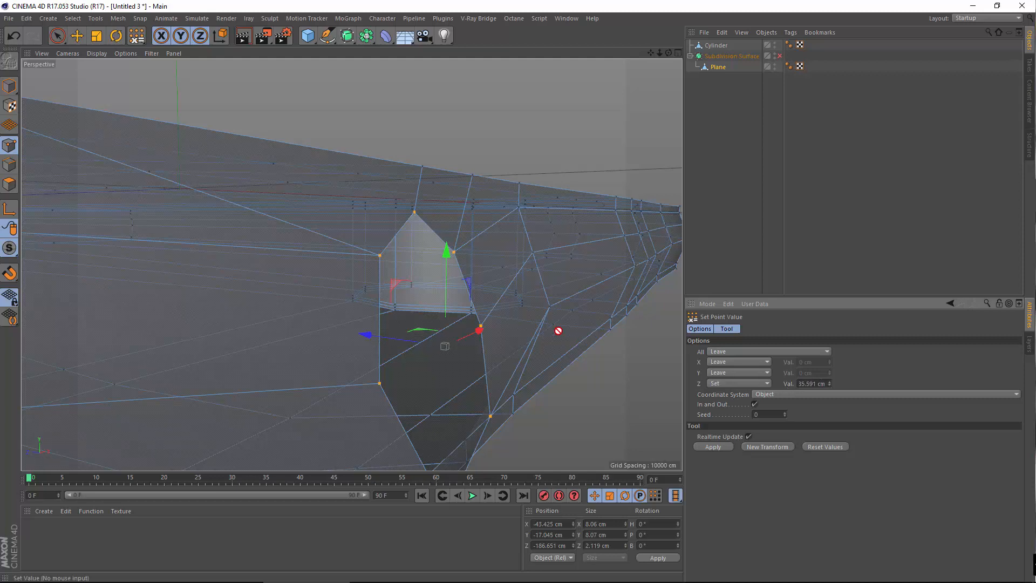
text(35.591 cm)
key(Return)
alt+right_drag(431, 376, 358, 410)
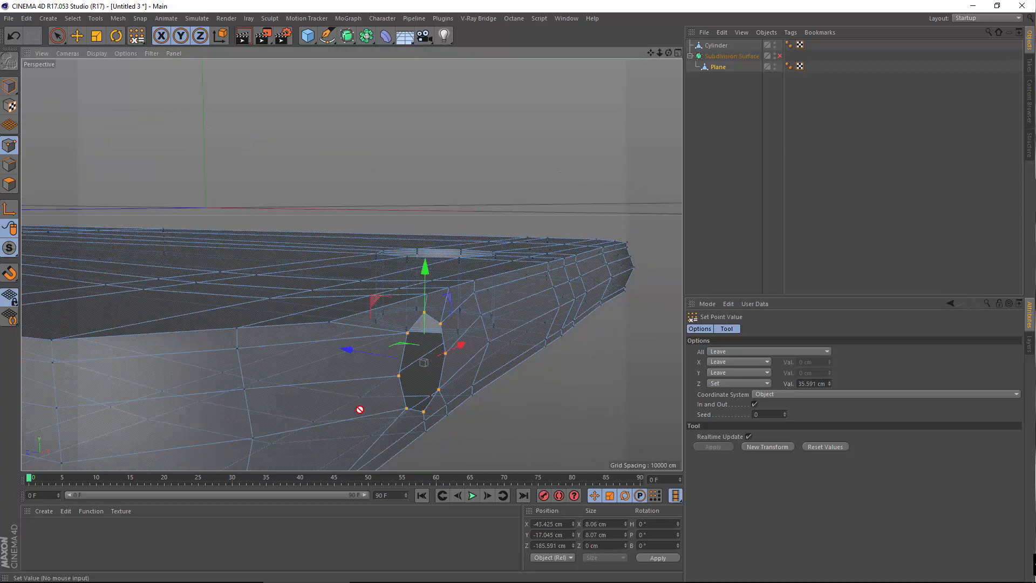
alt+drag(358, 410, 417, 408)
alt+drag(309, 418, 321, 326)
middle_click(366, 371)
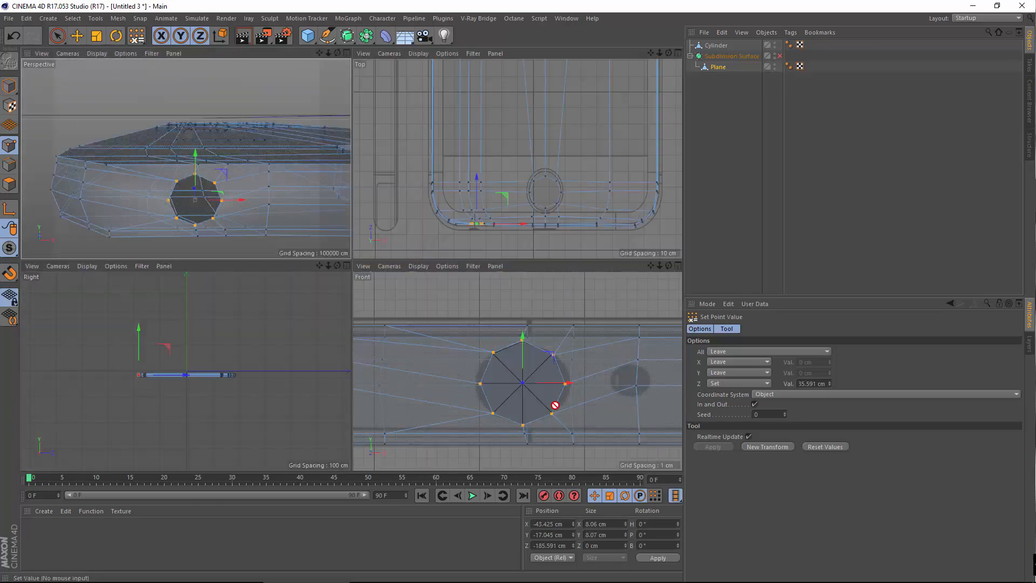
middle_click(552, 406)
Delete the Cylinder object and orbit the Perspective view to face the side hole
click(713, 45)
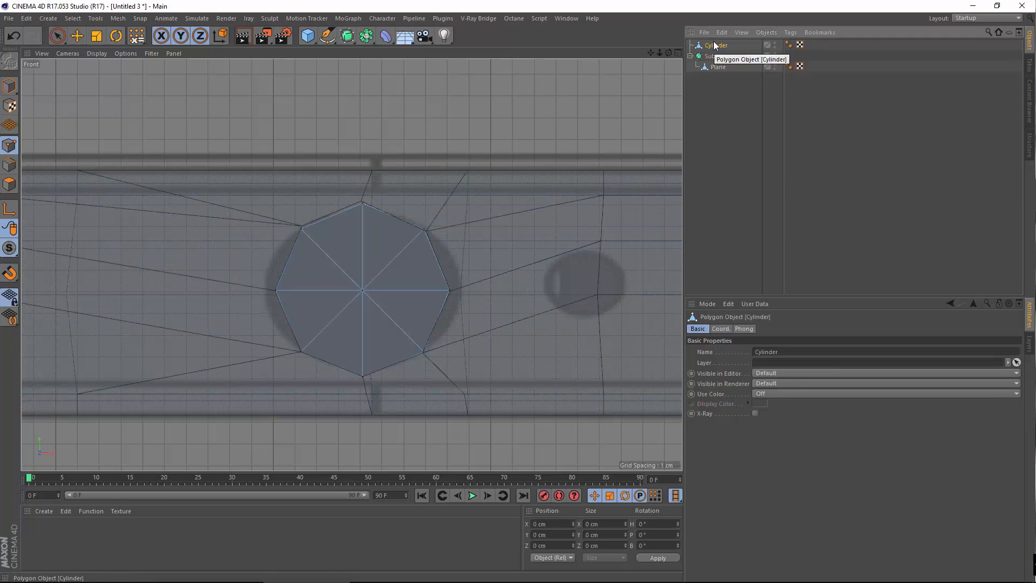
key(Delete)
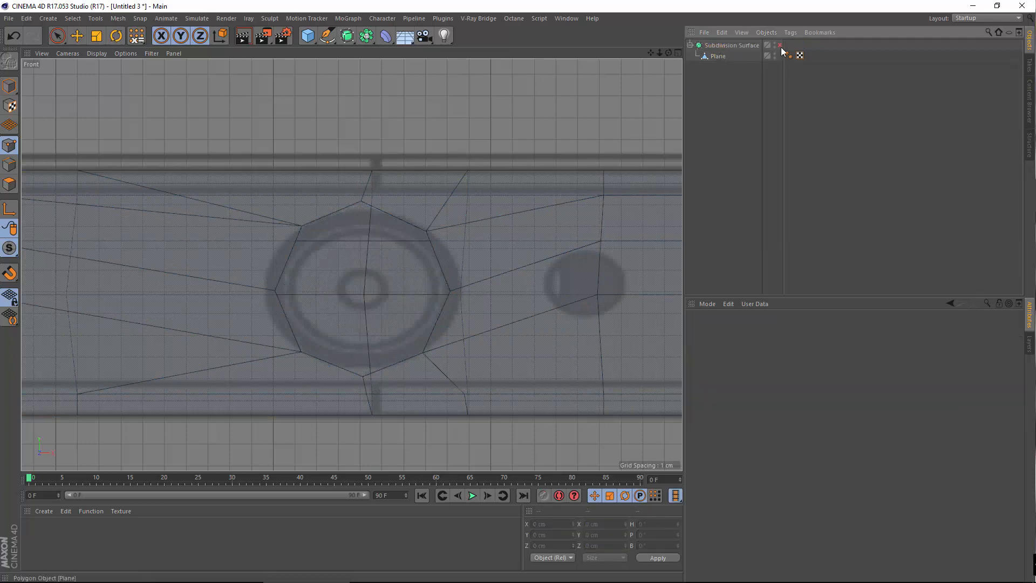
middle_click(244, 319)
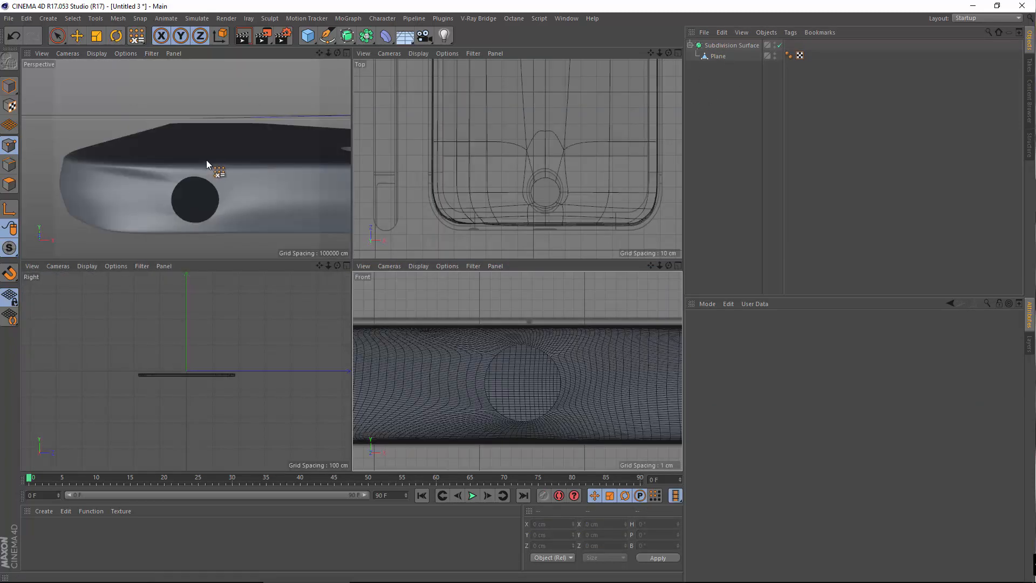
middle_click(206, 160)
alt+drag(379, 337, 166, 278)
alt+drag(374, 275, 582, 81)
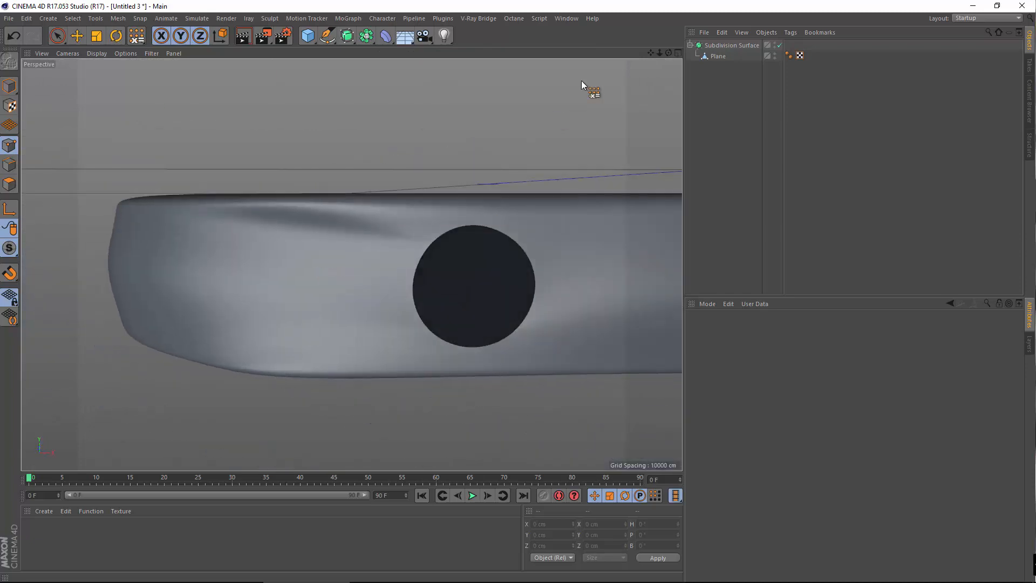
Drag the Plane out of the Subdivision Surface and inspect its raw mesh around the octagonal hole
drag(718, 56, 712, 44)
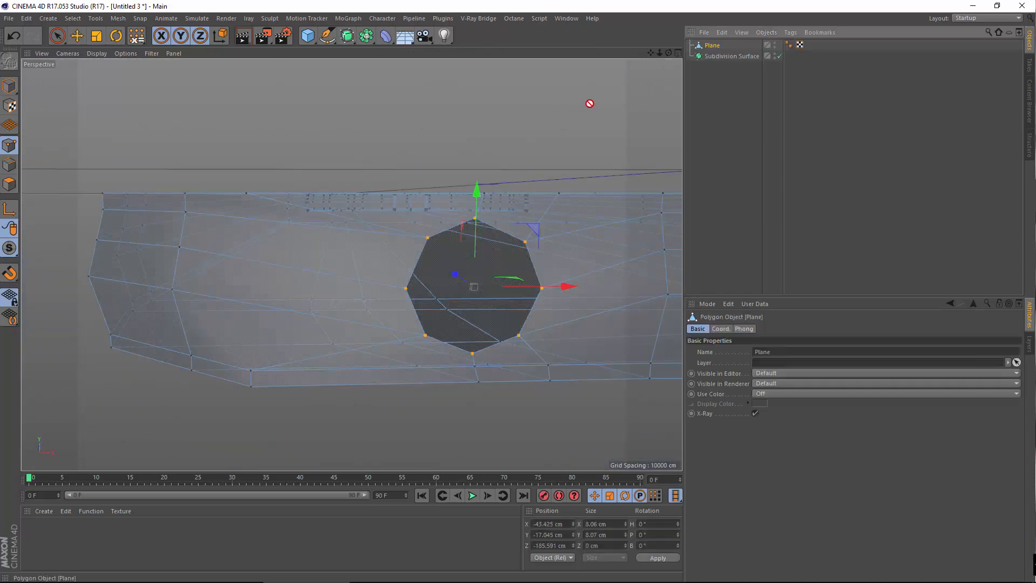
alt+drag(315, 313, 326, 317)
alt+drag(328, 314, 407, 354)
mouse_move(351, 264)
alt+mouse_down()
mouse_move(414, 314)
mouse_move(330, 295)
mouse_move(338, 282)
mouse_move(474, 234)
mouse_move(536, 241)
mouse_move(284, 247)
mouse_move(257, 228)
mouse_move(298, 238)
alt+mouse_up()
scroll(413, 310, down, 3)
alt+drag(326, 287, 187, 135)
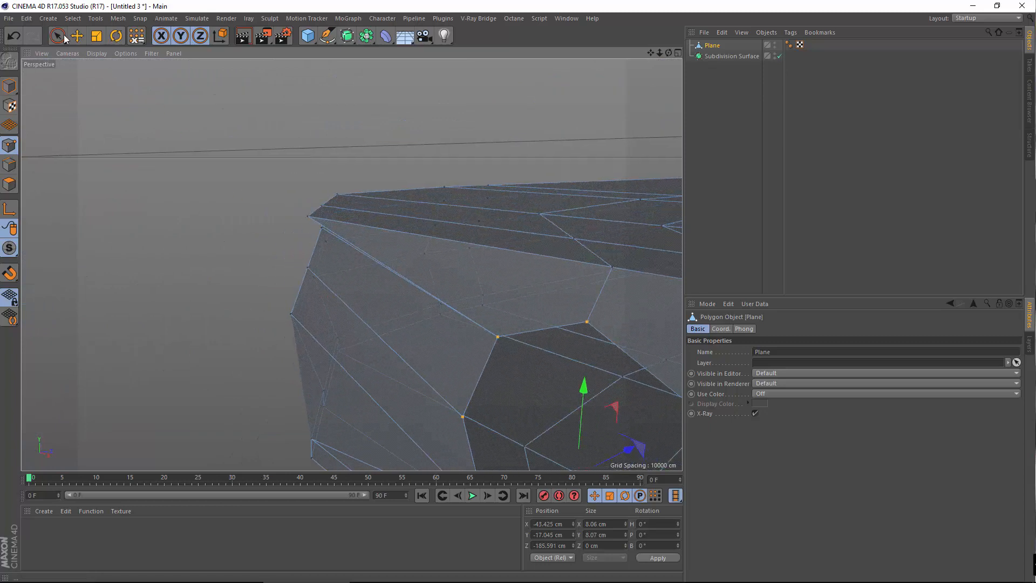
key(e)
alt+drag(149, 66, 728, 345)
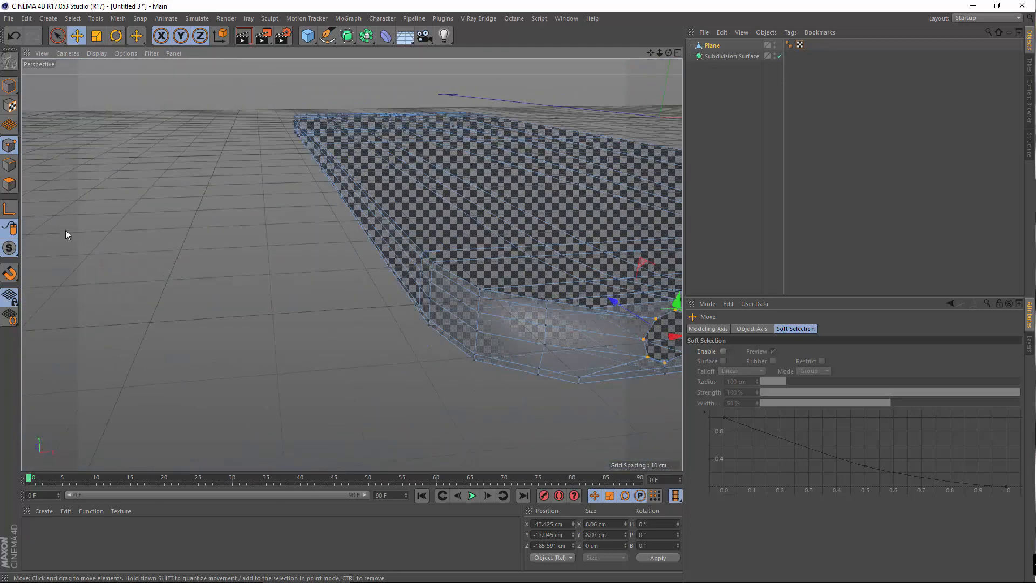
alt+drag(66, 234, 178, 254)
Undo a long run of edits, stepping back past the cylinder and earlier point moves
click(19, 41)
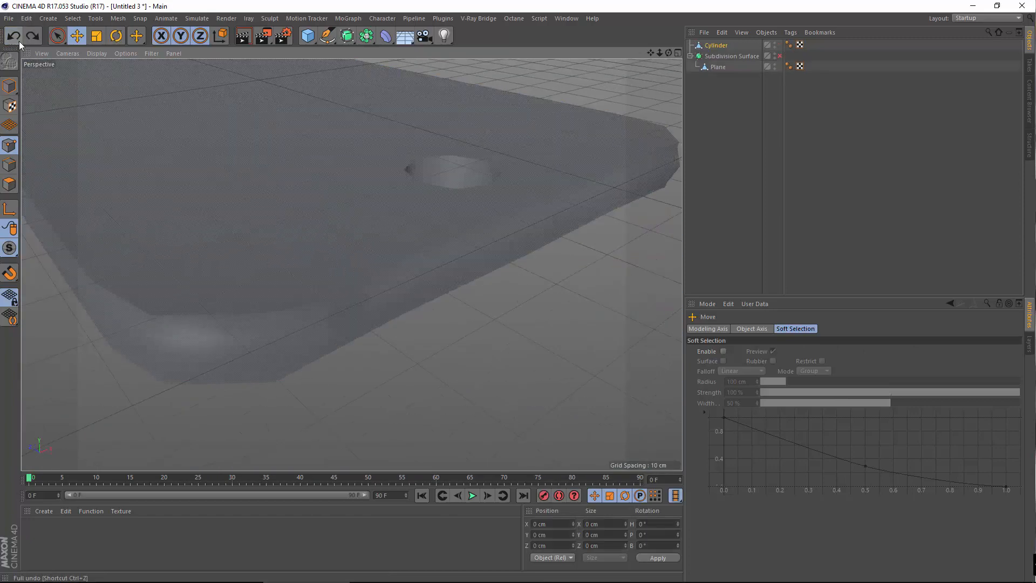
click(19, 41)
click(19, 41)
click(19, 41)
click(19, 41)
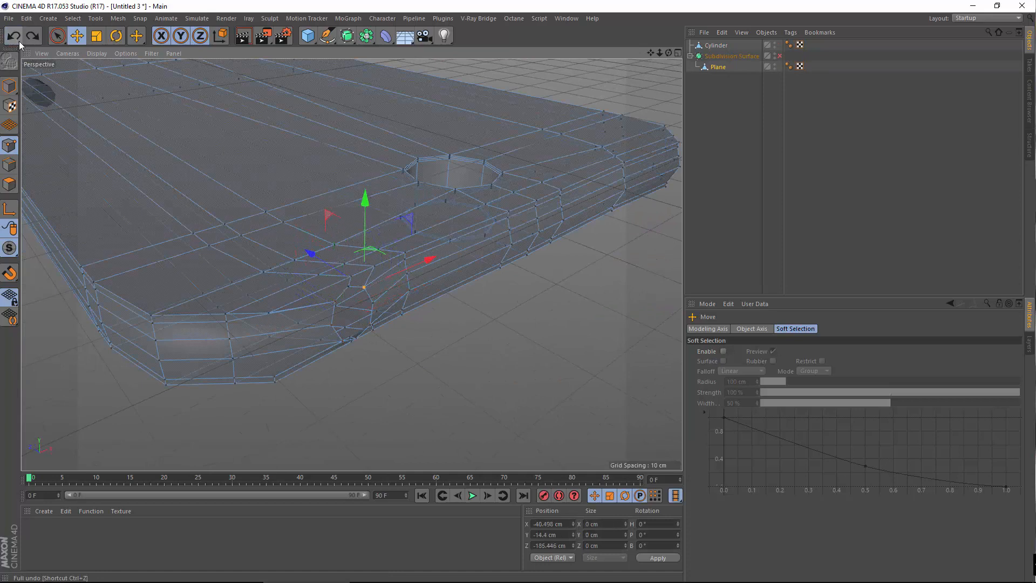
click(17, 42)
click(18, 42)
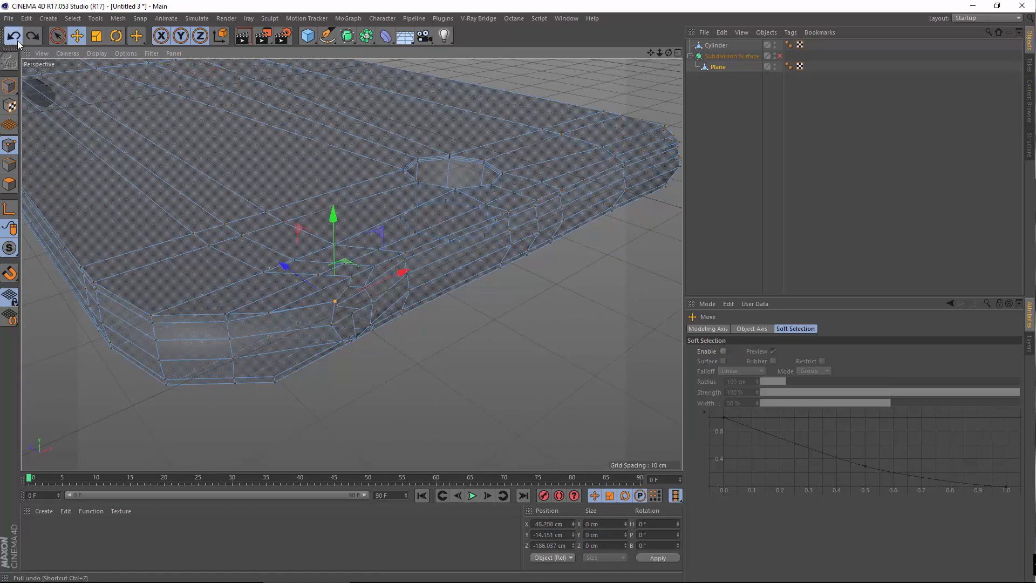
click(16, 40)
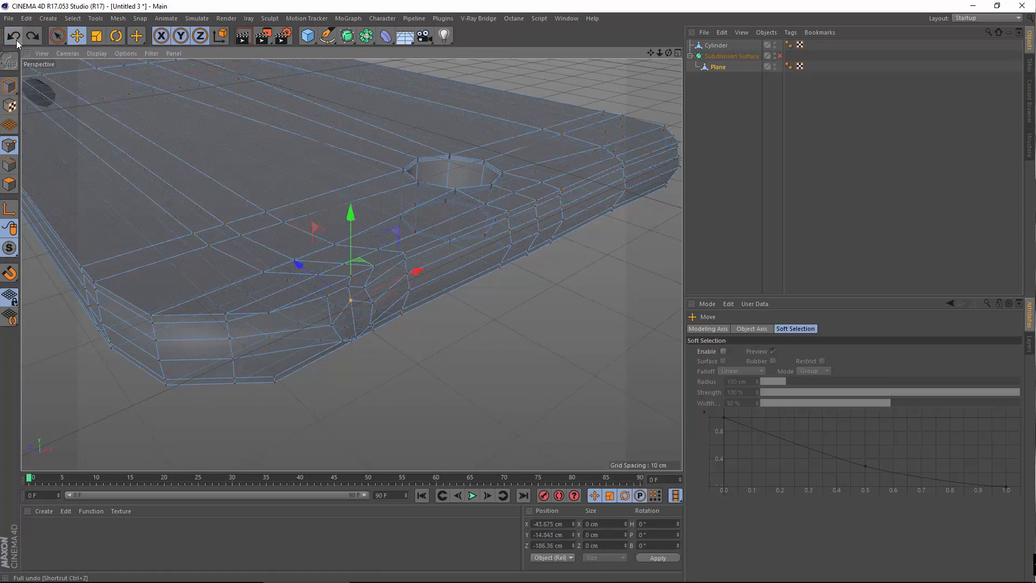
click(17, 40)
click(17, 40)
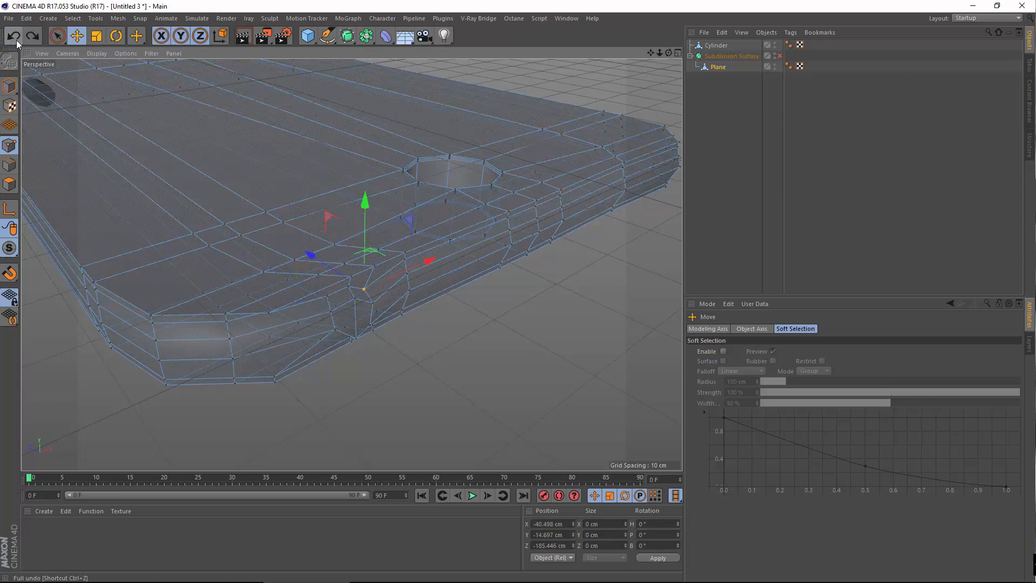
click(16, 40)
click(17, 40)
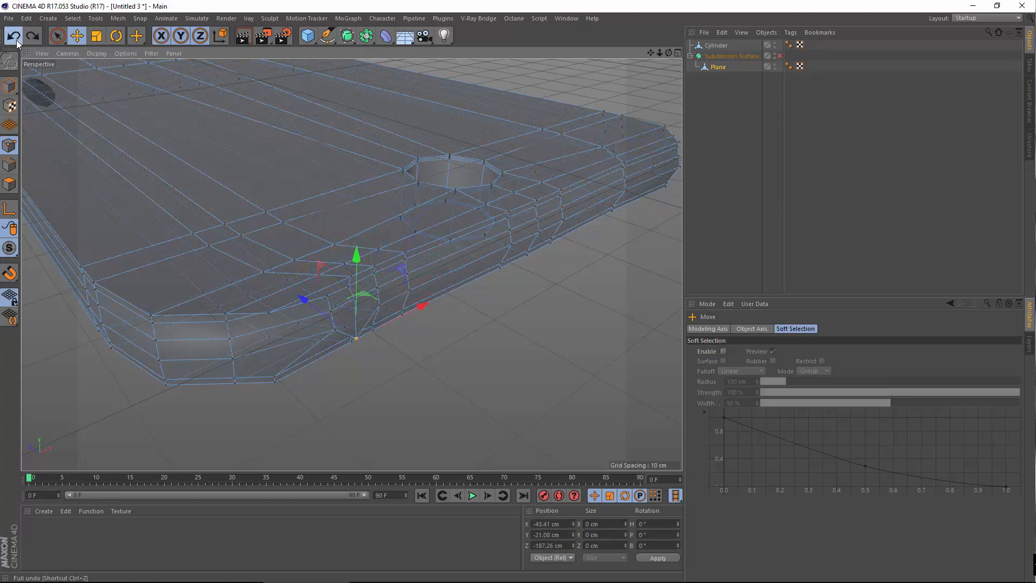
click(16, 39)
click(16, 40)
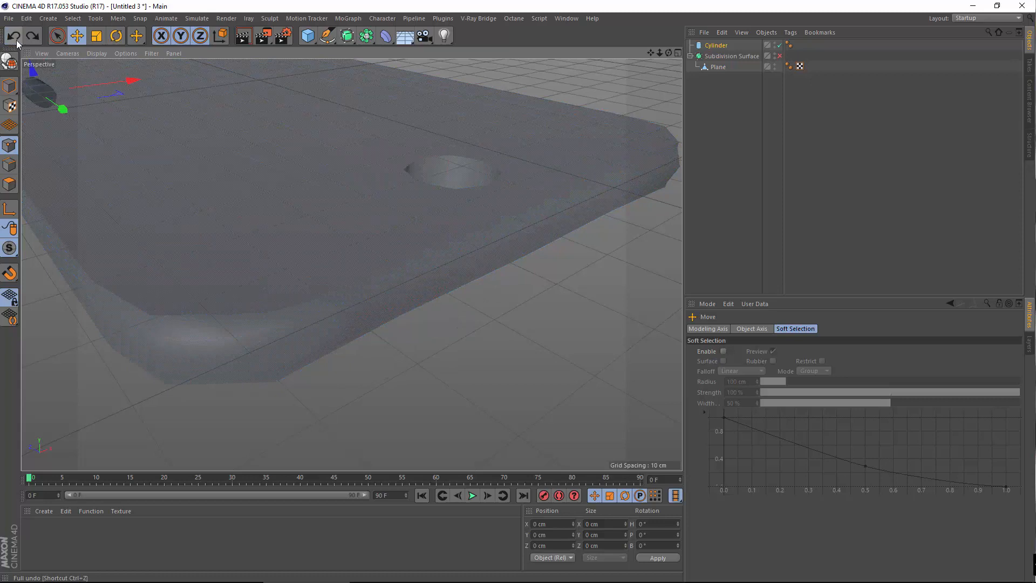
click(16, 40)
click(16, 40)
click(16, 40)
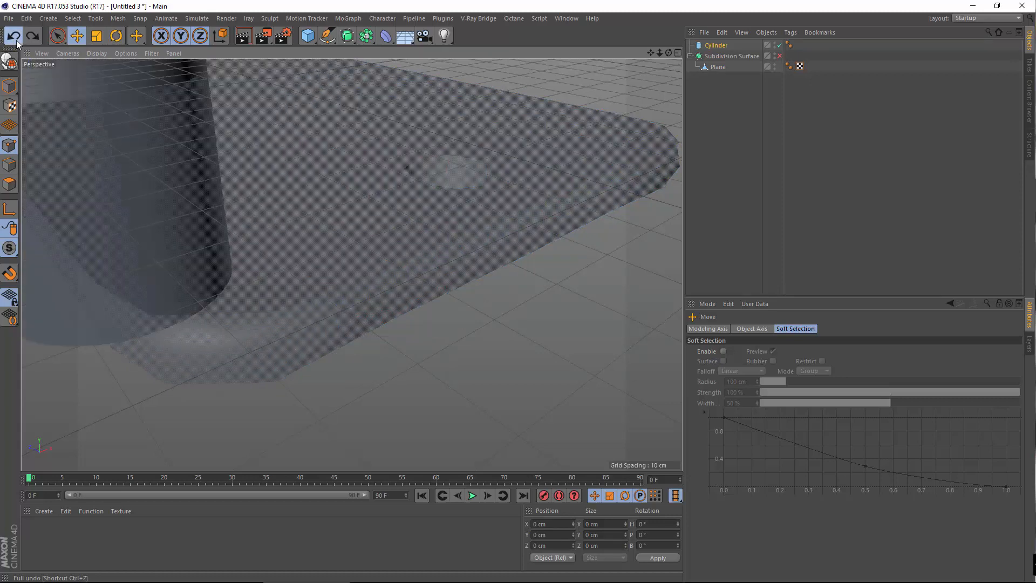
click(16, 40)
click(17, 40)
click(17, 40)
click(16, 39)
click(16, 40)
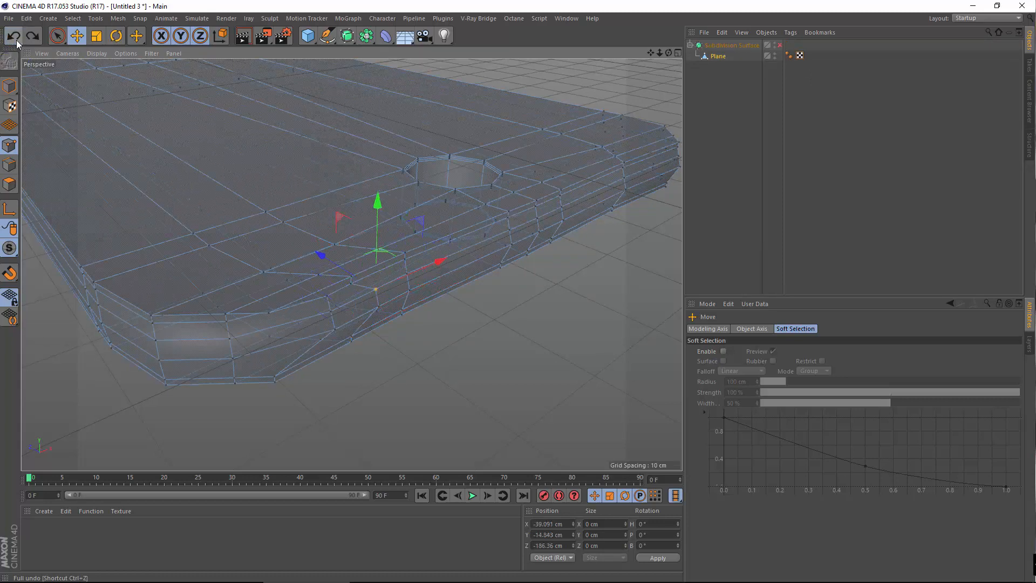
click(16, 40)
click(16, 40)
click(16, 40)
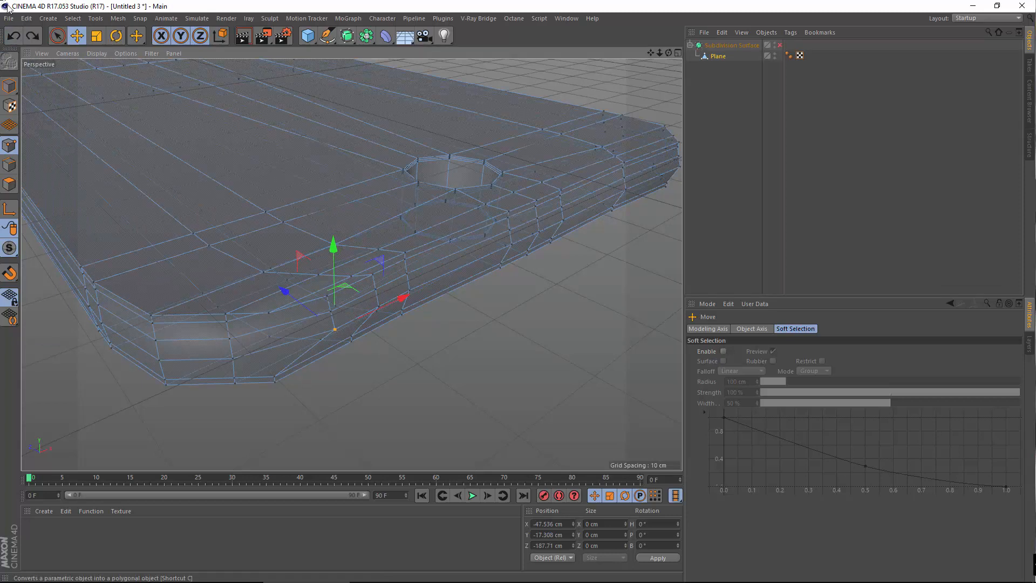
click(13, 36)
click(13, 36)
click(13, 36)
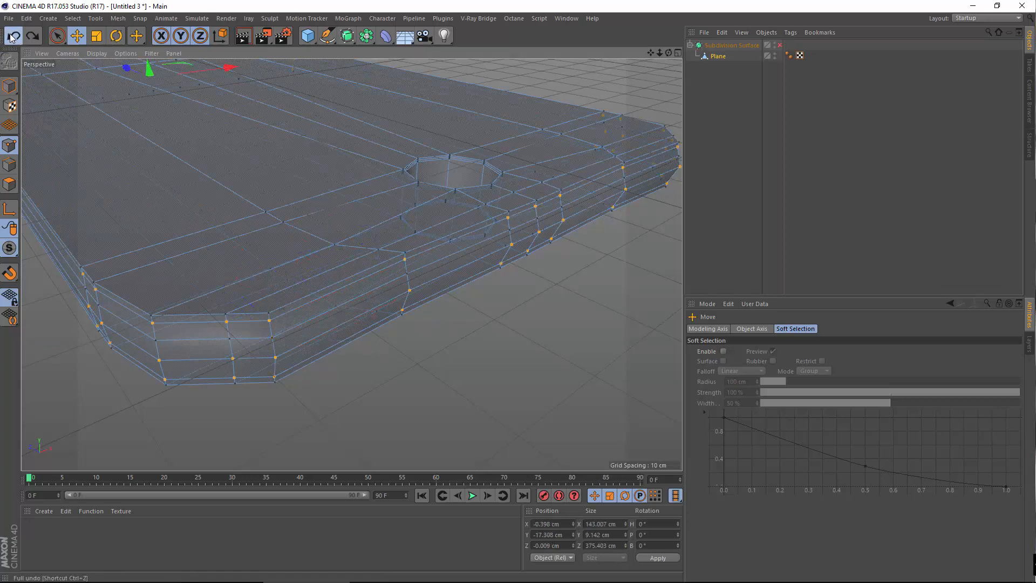
click(13, 36)
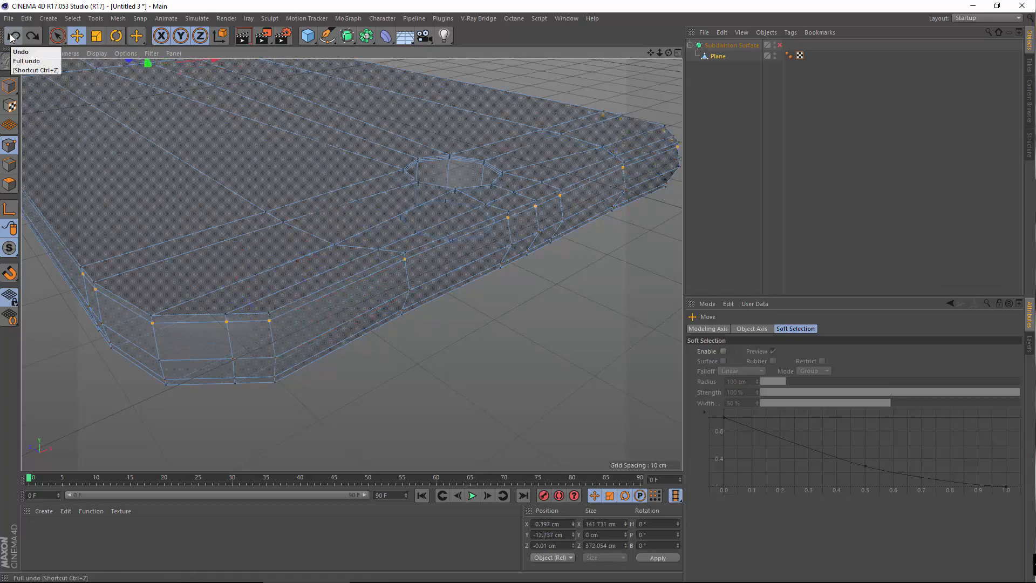
click(13, 37)
click(13, 36)
click(13, 36)
click(13, 36)
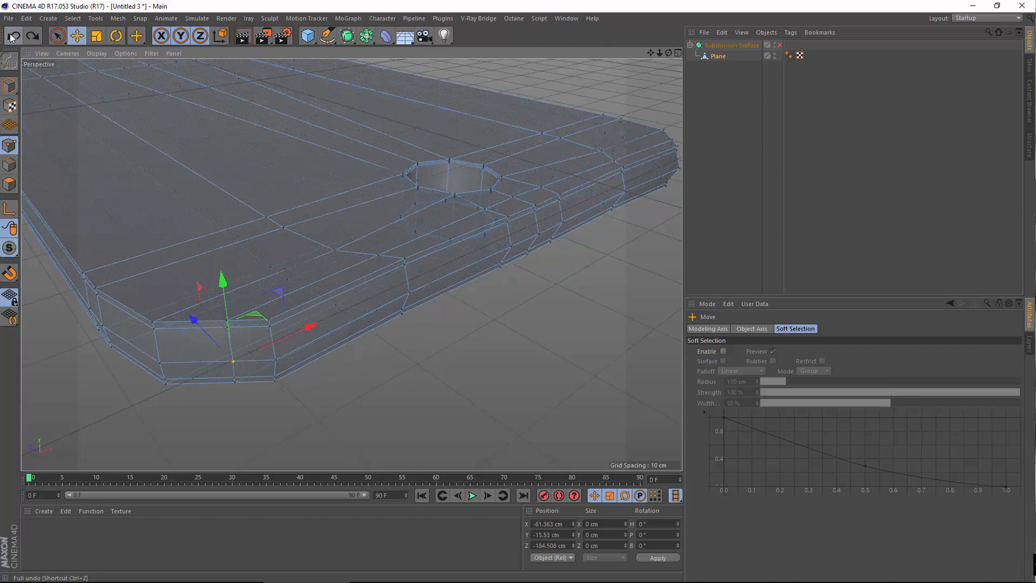
click(12, 36)
click(11, 36)
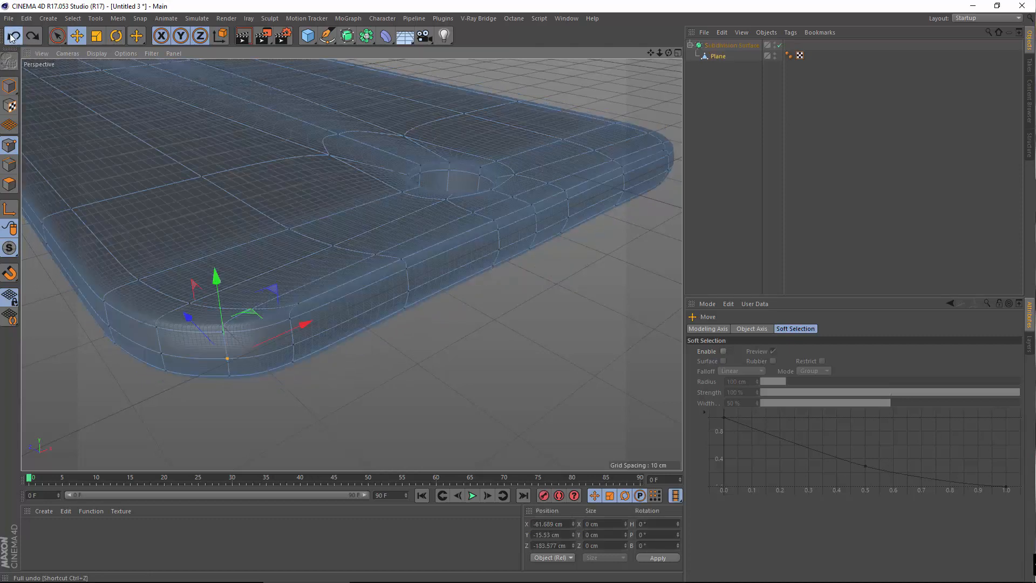
click(12, 36)
click(11, 36)
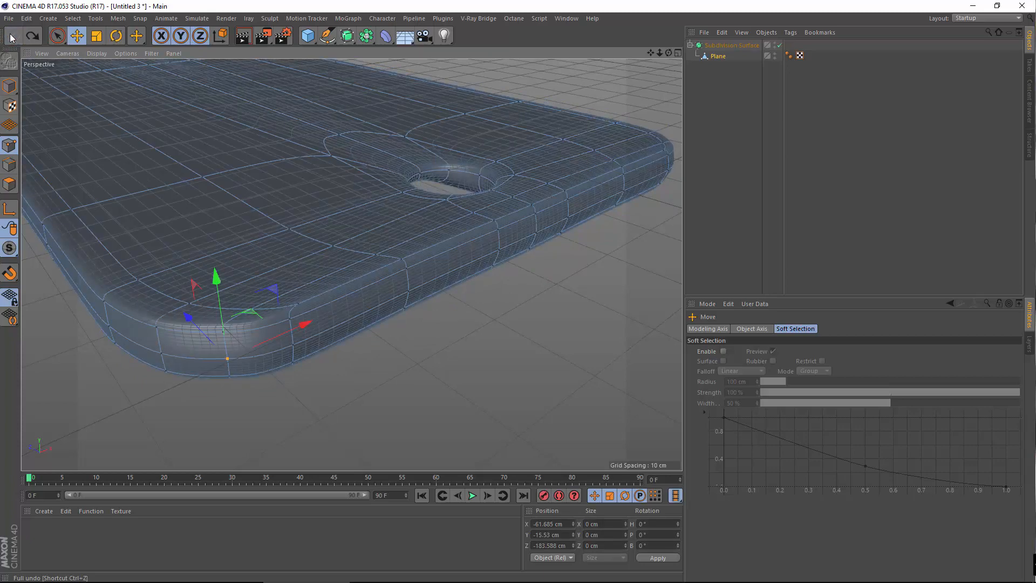
Check the case from a low side view and redo the last three undone edits
alt+drag(251, 293, 322, 329)
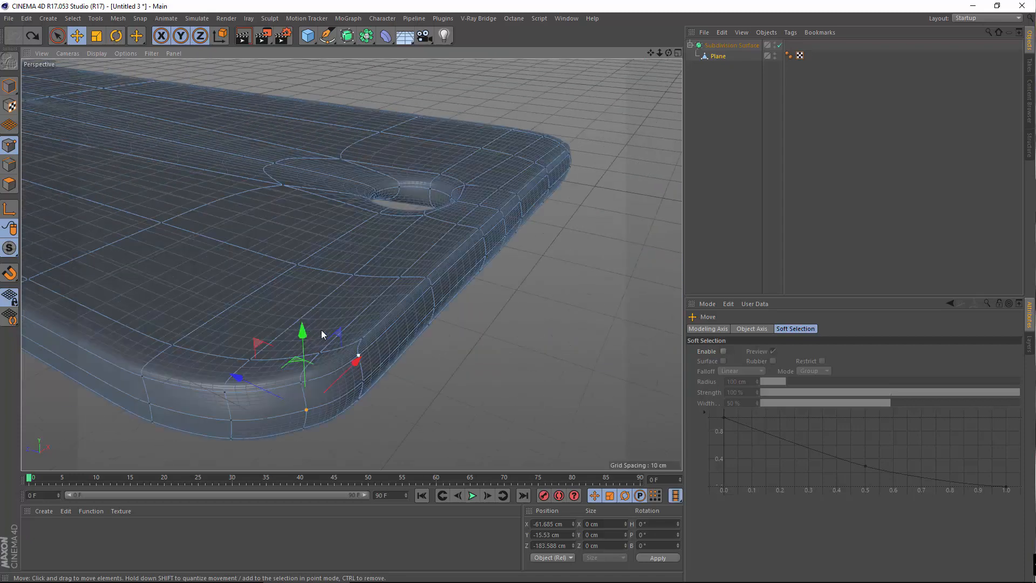
scroll(321, 329, down, 4)
click(37, 40)
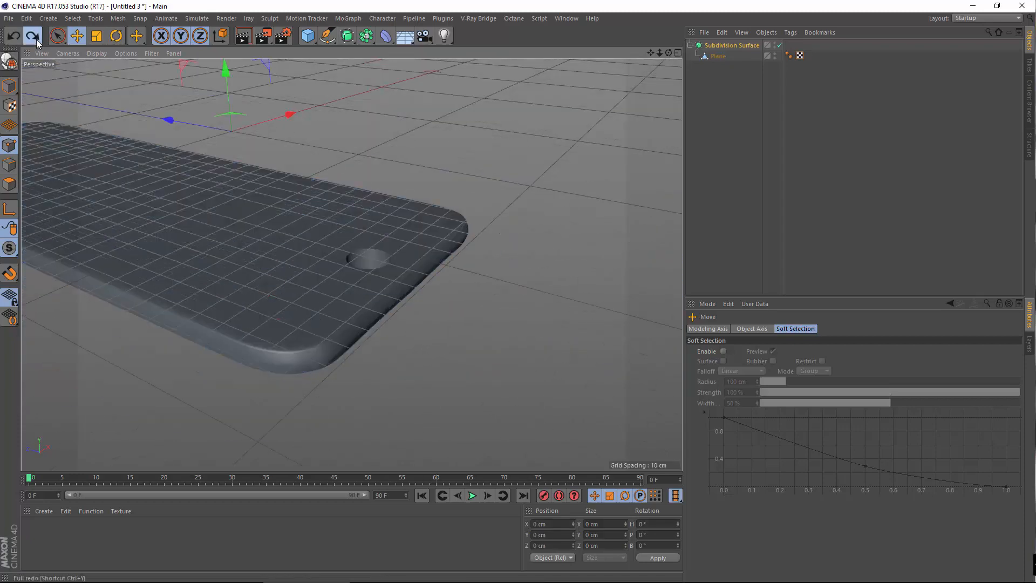
click(37, 40)
click(37, 40)
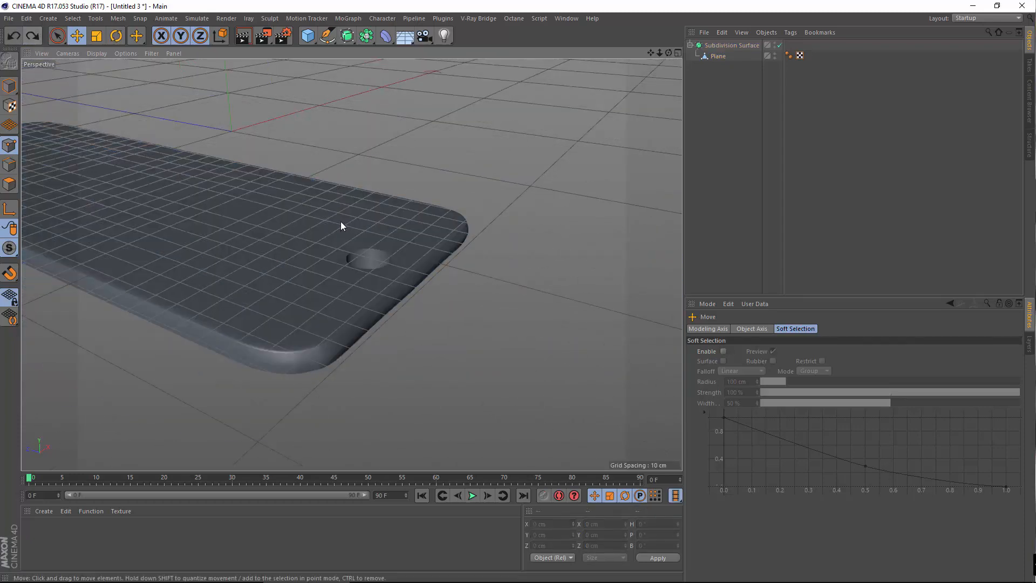
Zoom in close on the Plane and start dragging it out of Subdivision Surface
alt+drag(277, 271, 210, 287)
alt+middle_drag(334, 326, 433, 445)
alt+drag(352, 273, 175, 205)
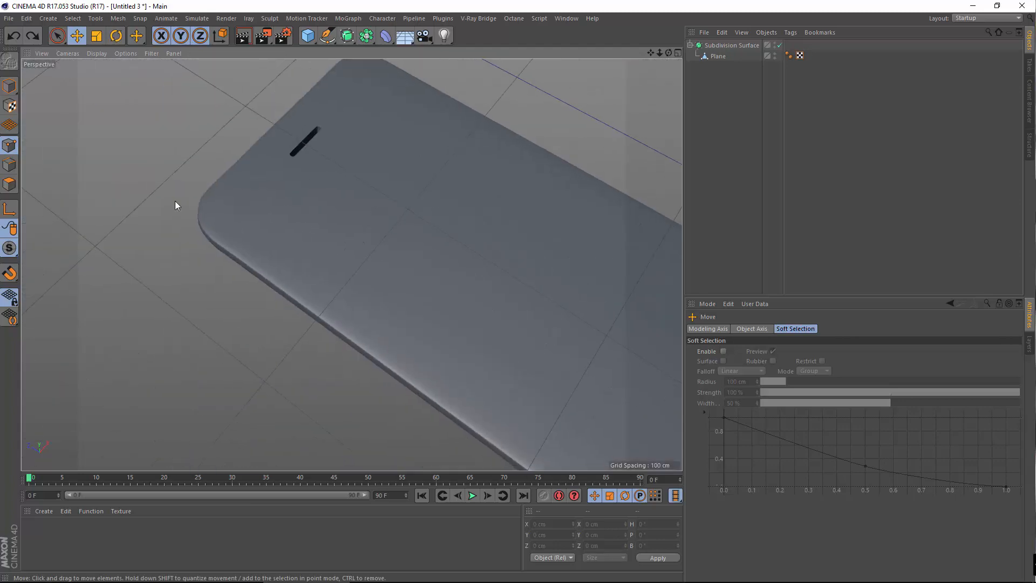
alt+drag(274, 229, 238, 210)
alt+right_drag(238, 210, 443, 135)
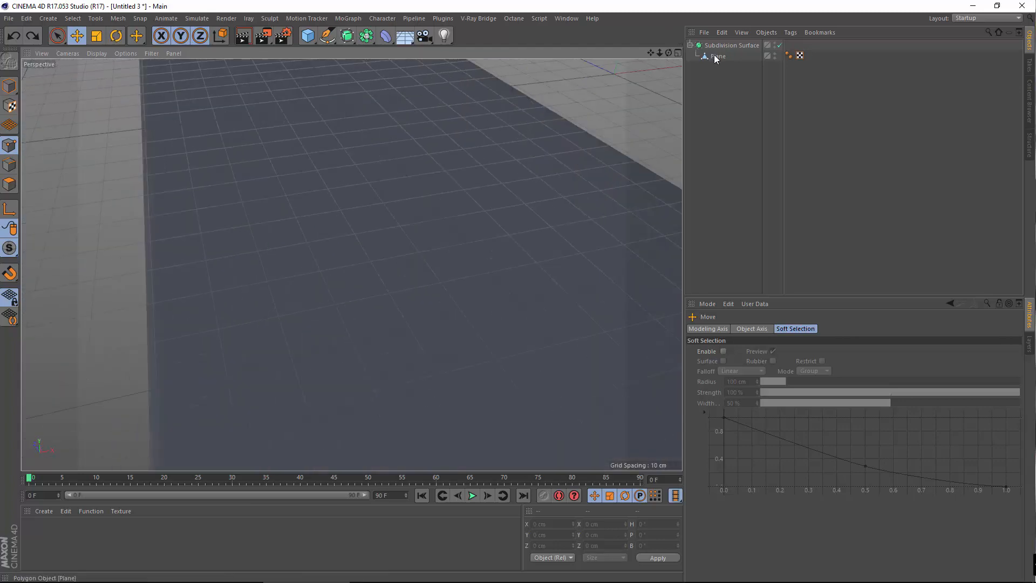
drag(716, 59, 725, 41)
Frame the body's side at a low angle and activate Loop Selection in Polygons mode
scroll(351, 264, up, 8)
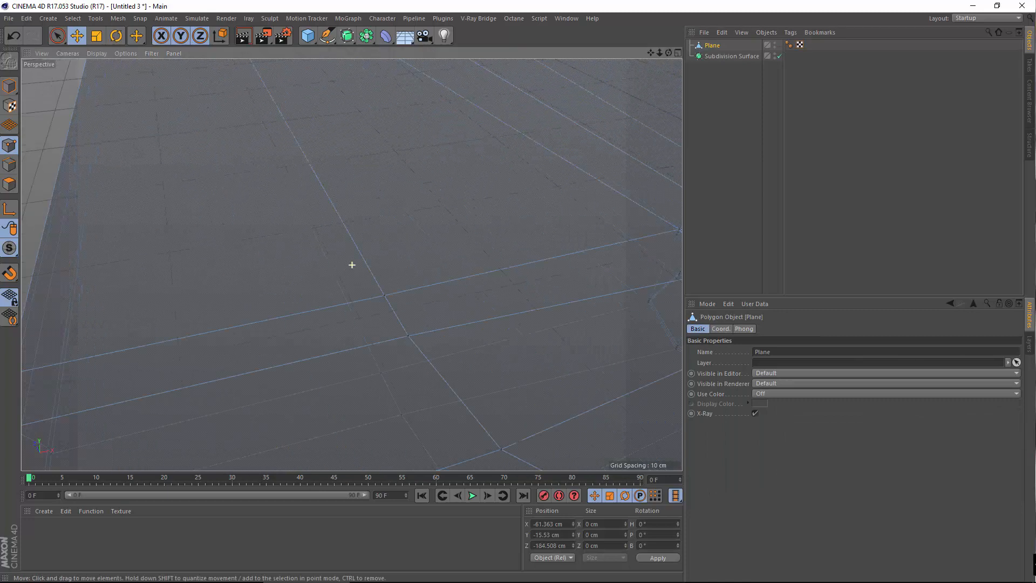
scroll(490, 474, up, 6)
scroll(422, 365, down, 6)
alt+middle_drag(449, 374, 391, 253)
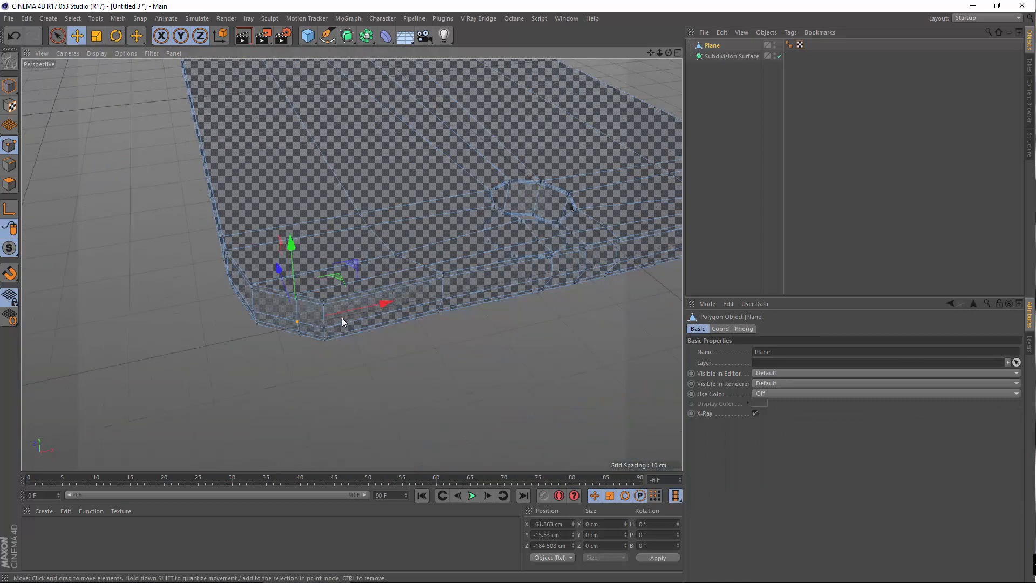
alt+drag(342, 317, 336, 258)
scroll(336, 258, up, 3)
scroll(265, 321, up, 3)
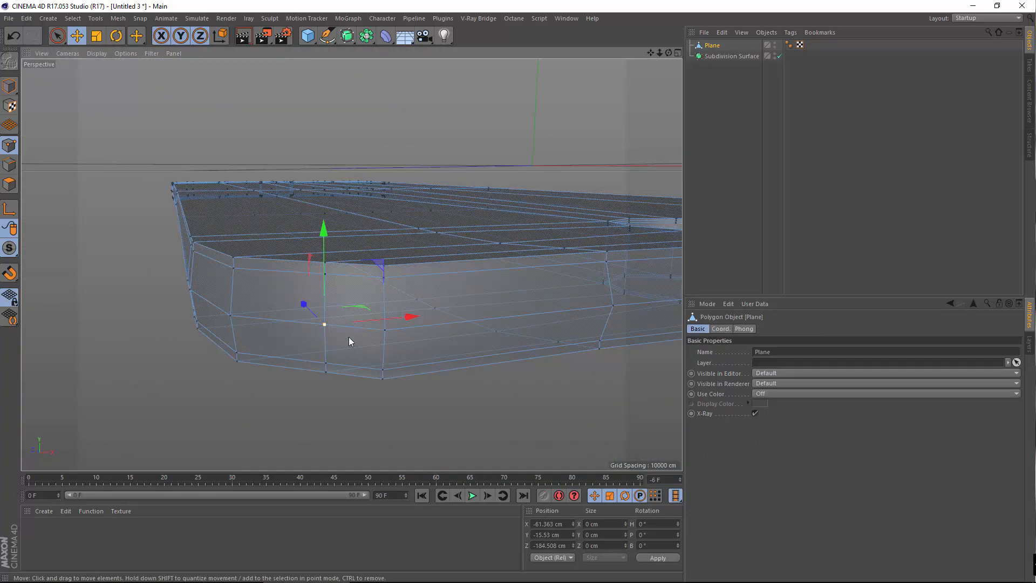
scroll(348, 337, up, 3)
click(65, 19)
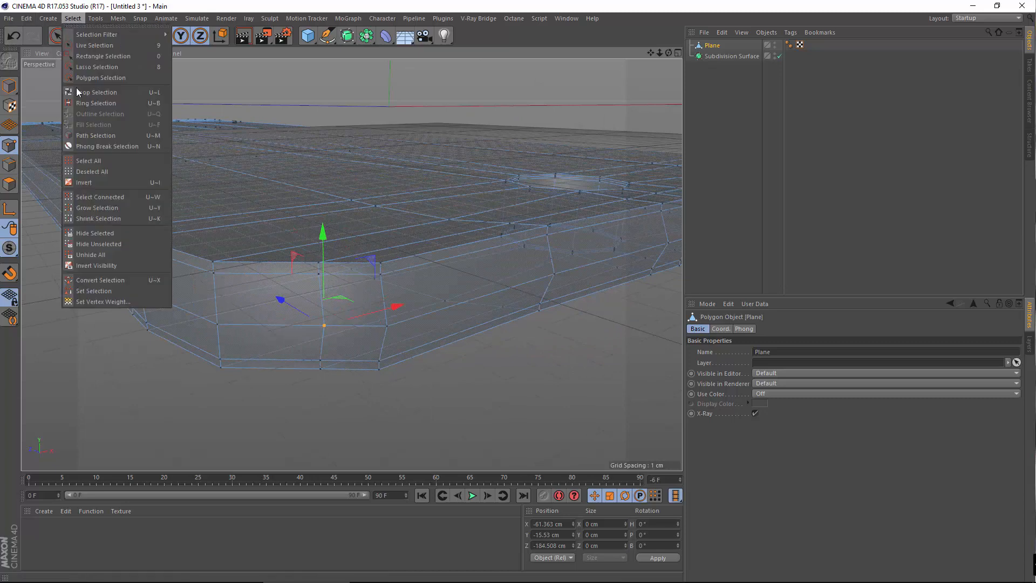
click(86, 95)
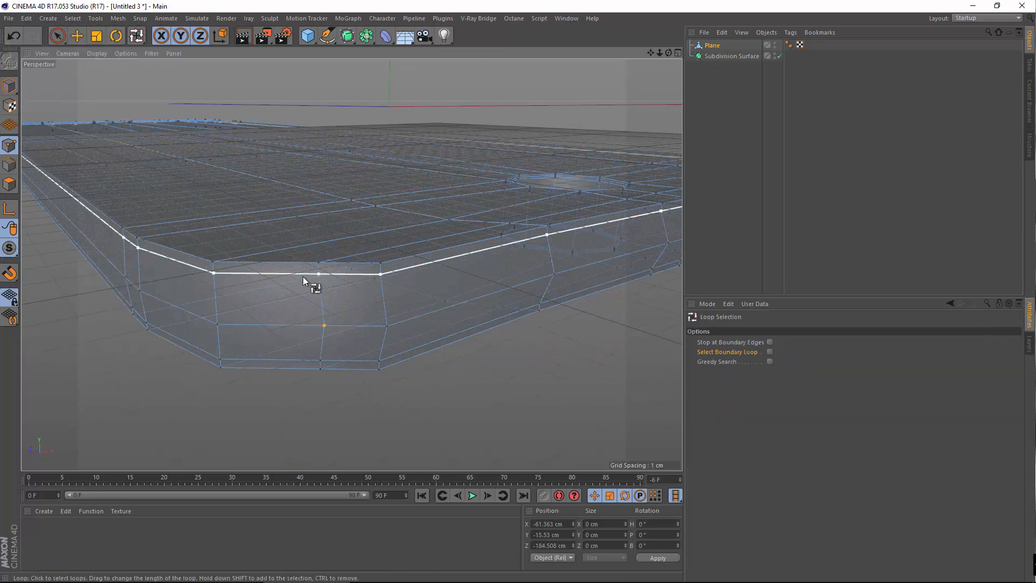
click(9, 184)
In Edges mode, loop-select the vertical and then the horizontal edge loop around the side
alt+drag(335, 328, 65, 110)
alt+drag(227, 109, 148, 61)
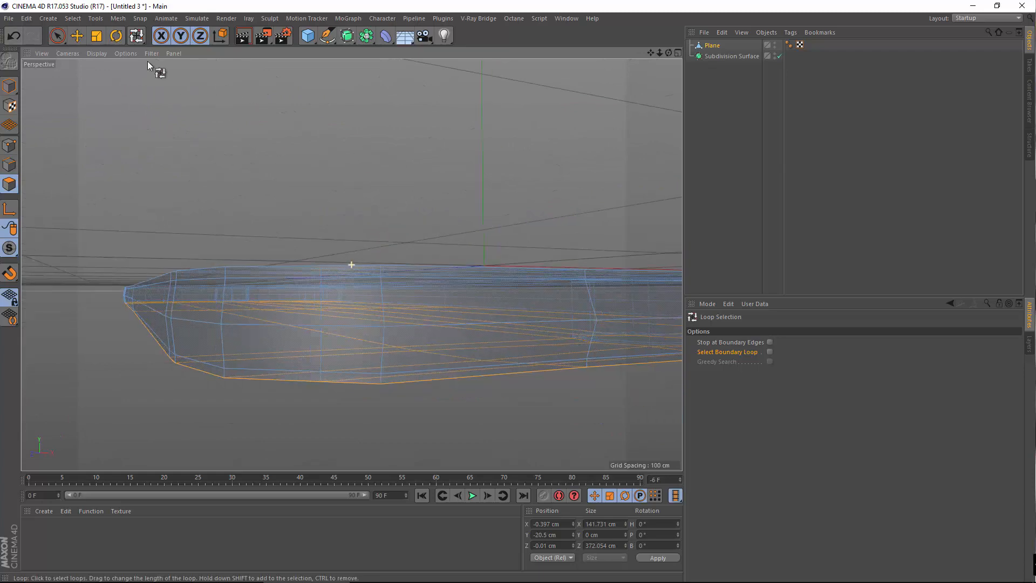
click(72, 18)
click(116, 95)
click(10, 164)
alt+drag(387, 333, 364, 316)
click(365, 313)
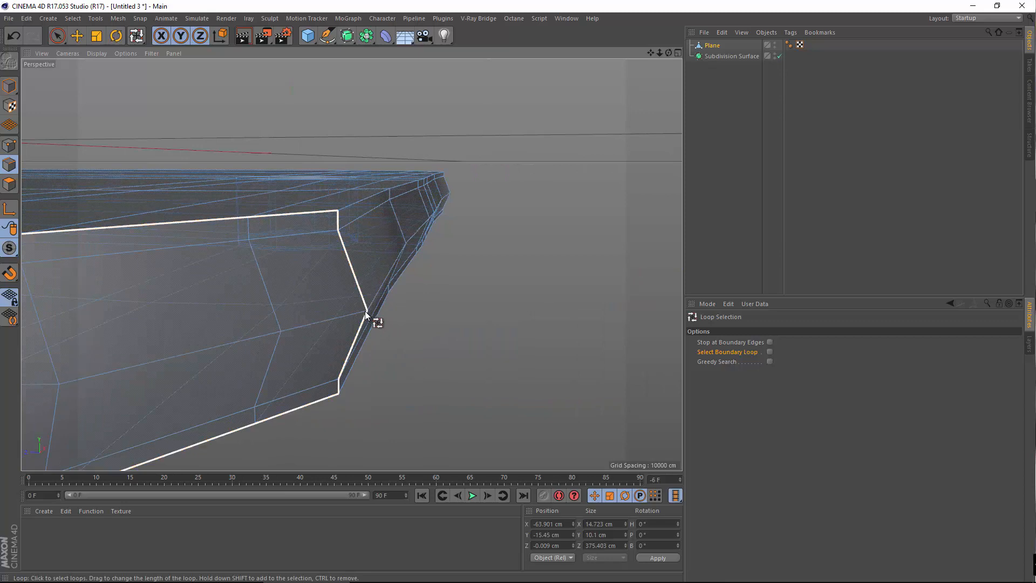
click(203, 317)
alt+drag(203, 317, 267, 300)
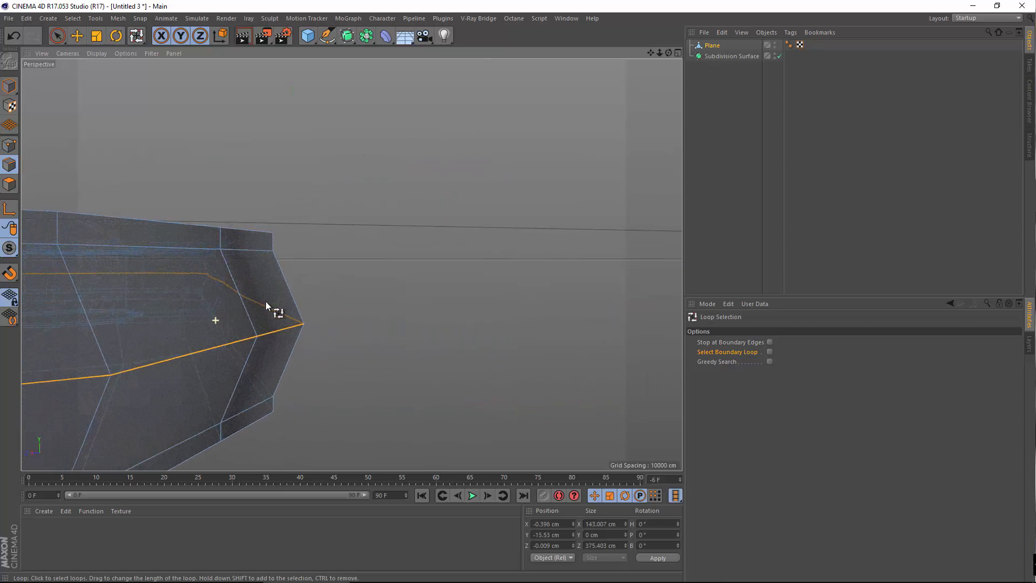
alt+drag(169, 314, 346, 243)
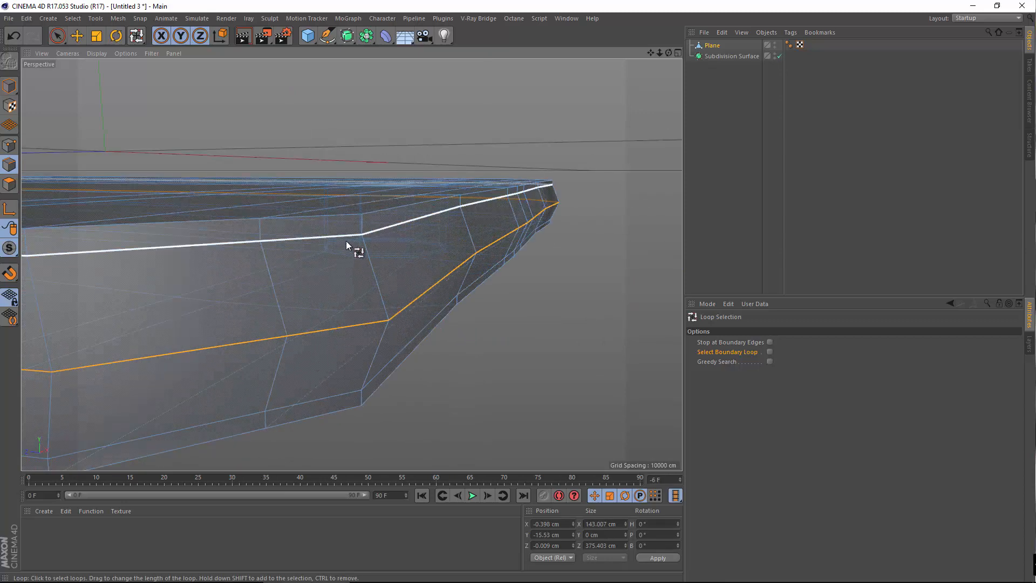
Select a single point on the body's side in Points mode with the Move tool
click(9, 145)
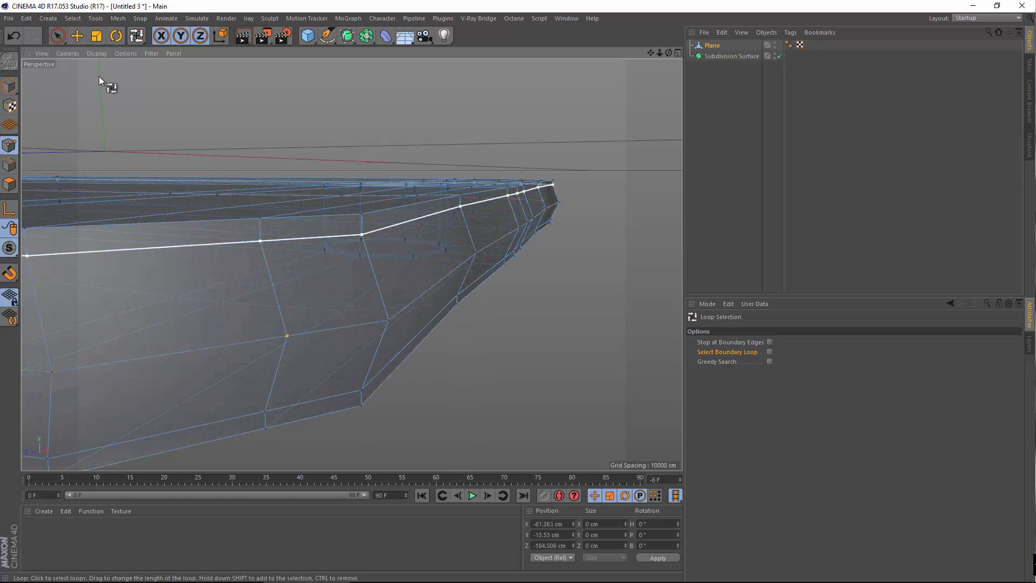
click(77, 36)
click(363, 234)
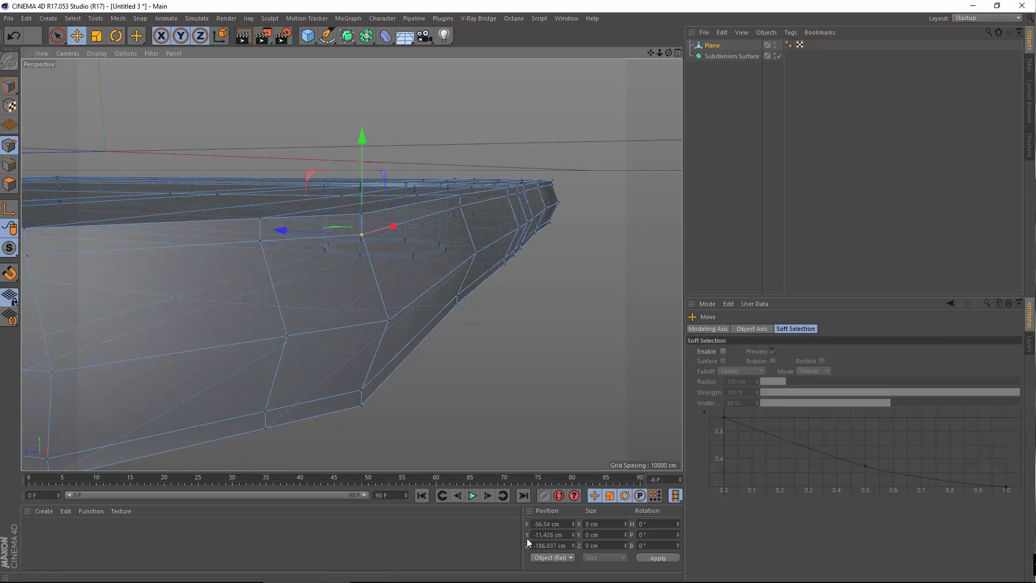
alt+drag(361, 336, 399, 339)
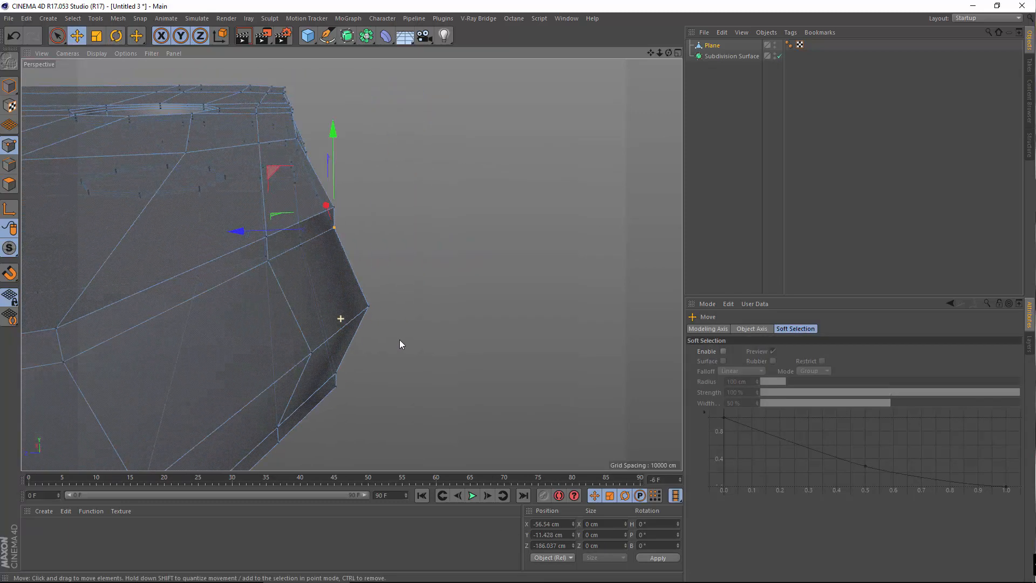
alt+drag(326, 351, 289, 372)
Loop-select the side edge loop and scale it slightly inward, then review the octagonal hole
click(73, 18)
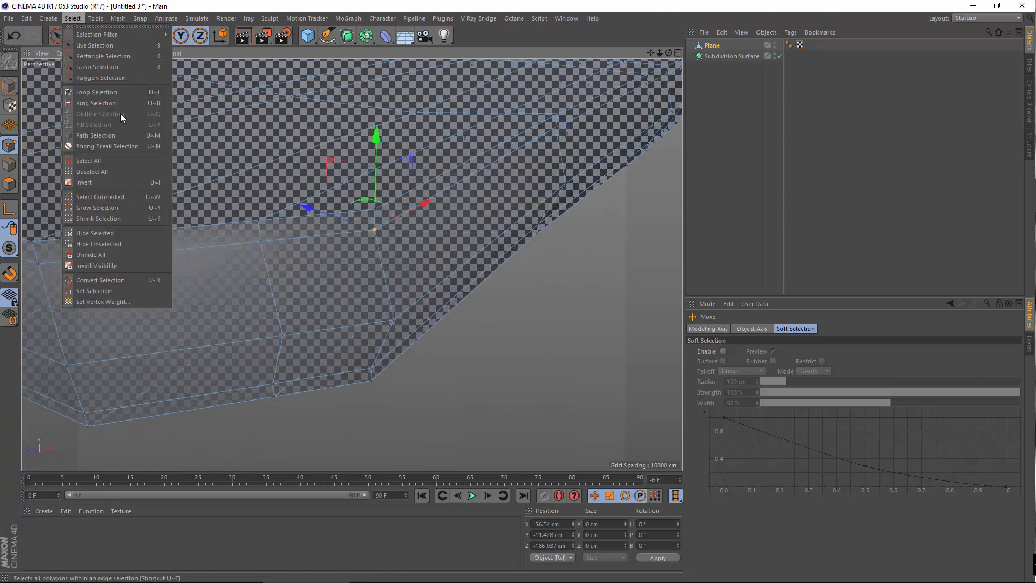
click(118, 95)
click(10, 171)
click(402, 319)
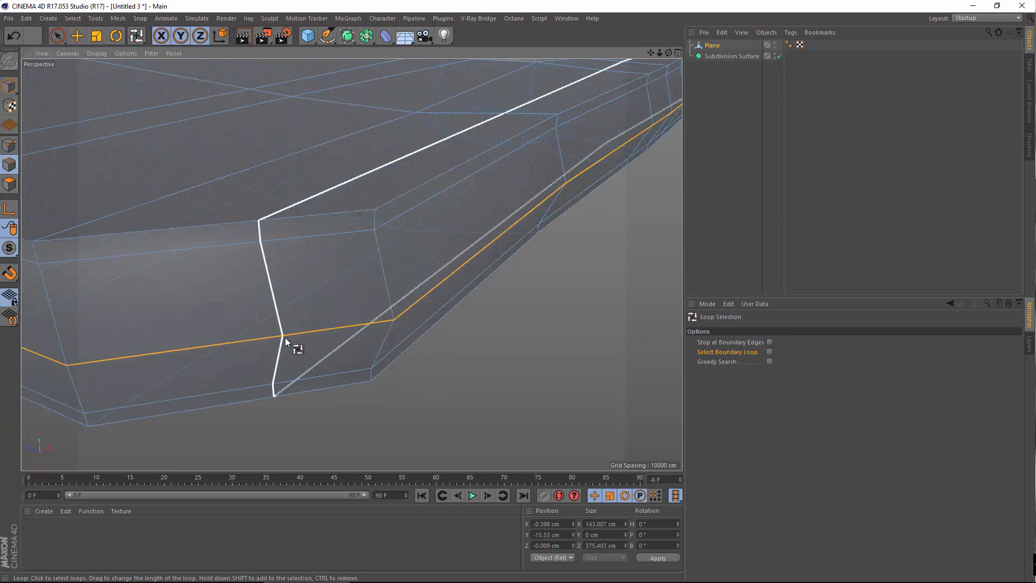
alt+drag(285, 340, 340, 302)
click(96, 36)
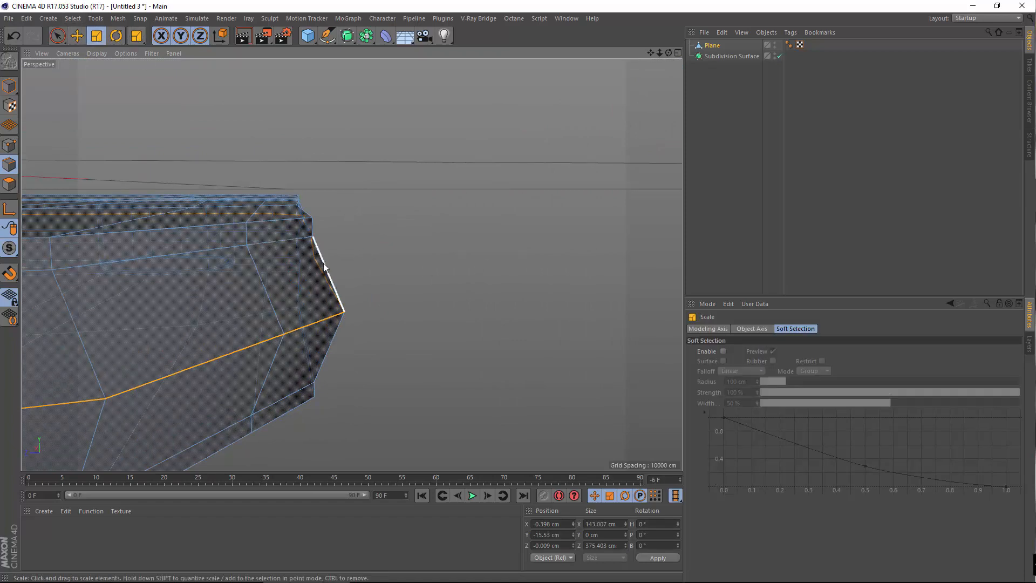
alt+drag(292, 277, 85, 159)
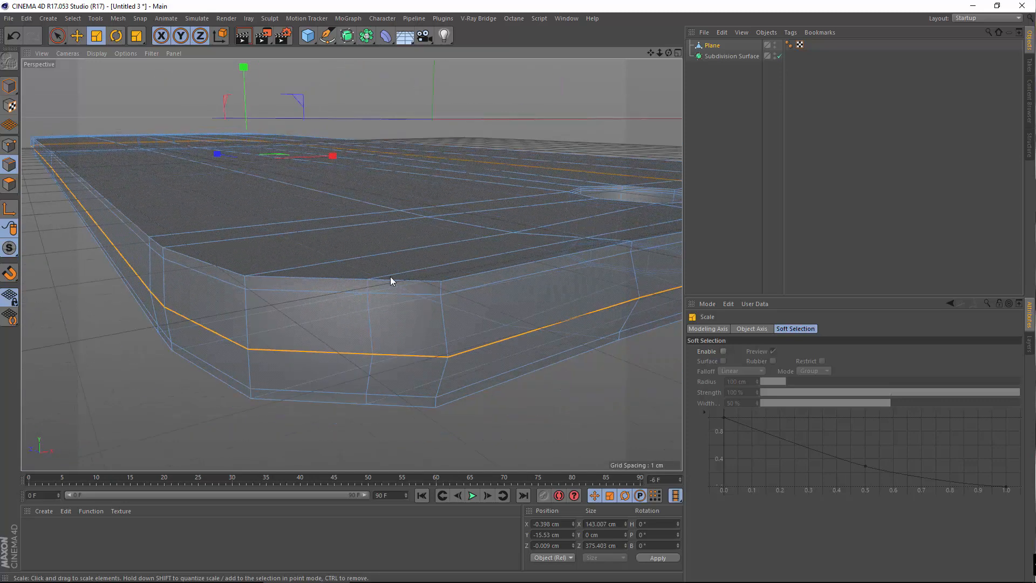
alt+drag(276, 306, 275, 434)
alt+drag(282, 322, 229, 229)
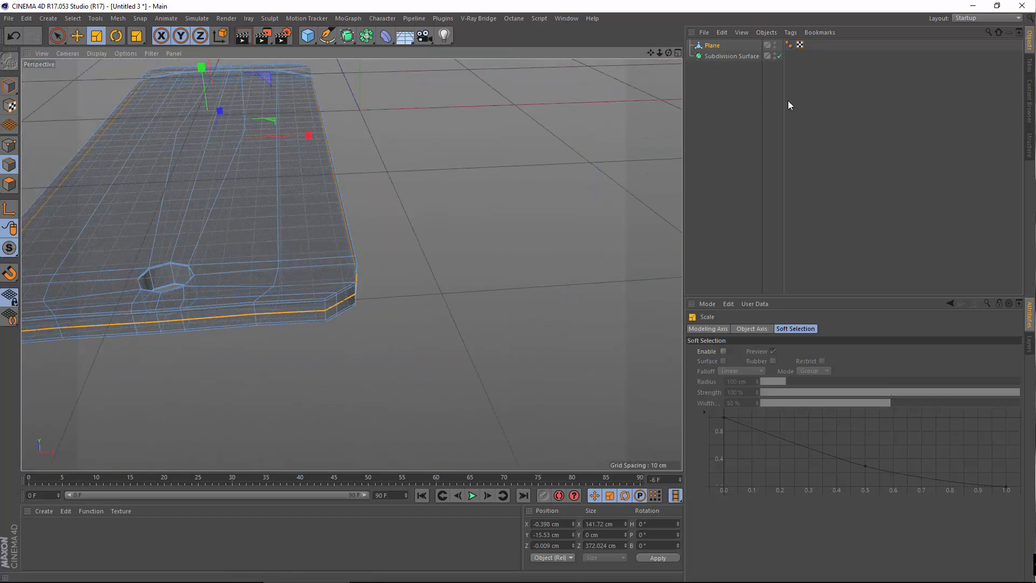
alt+drag(120, 363, 287, 244)
alt+right_drag(286, 239, 551, 187)
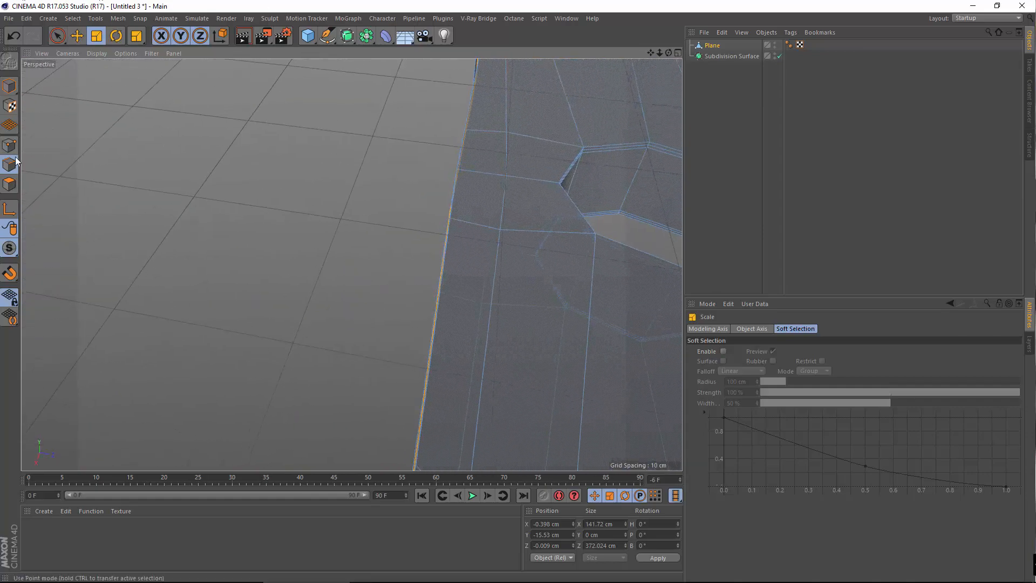
Select a point on the side below the hole and check its Z position value
alt+drag(152, 162, 334, 263)
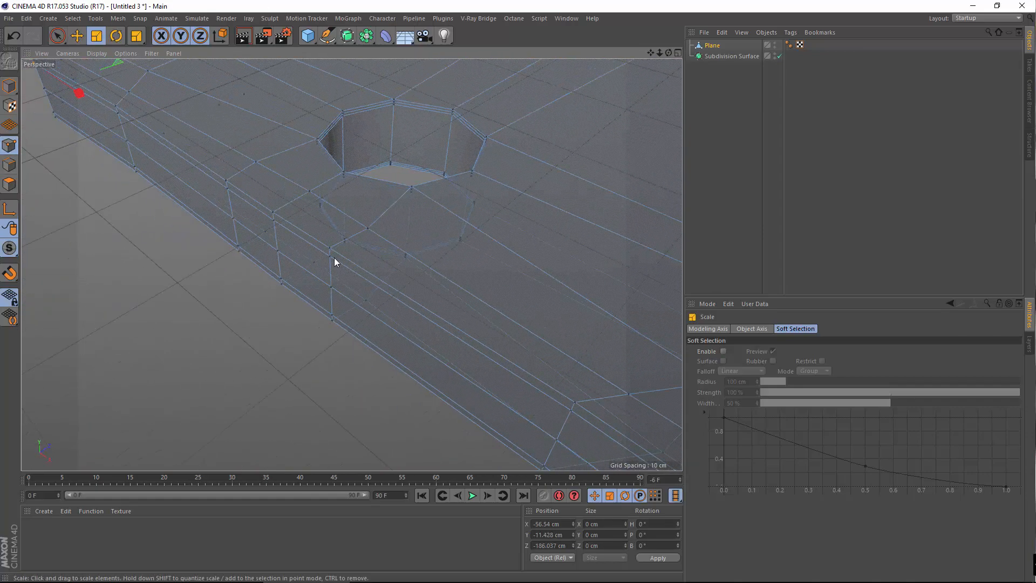
click(329, 249)
alt+drag(330, 297, 497, 481)
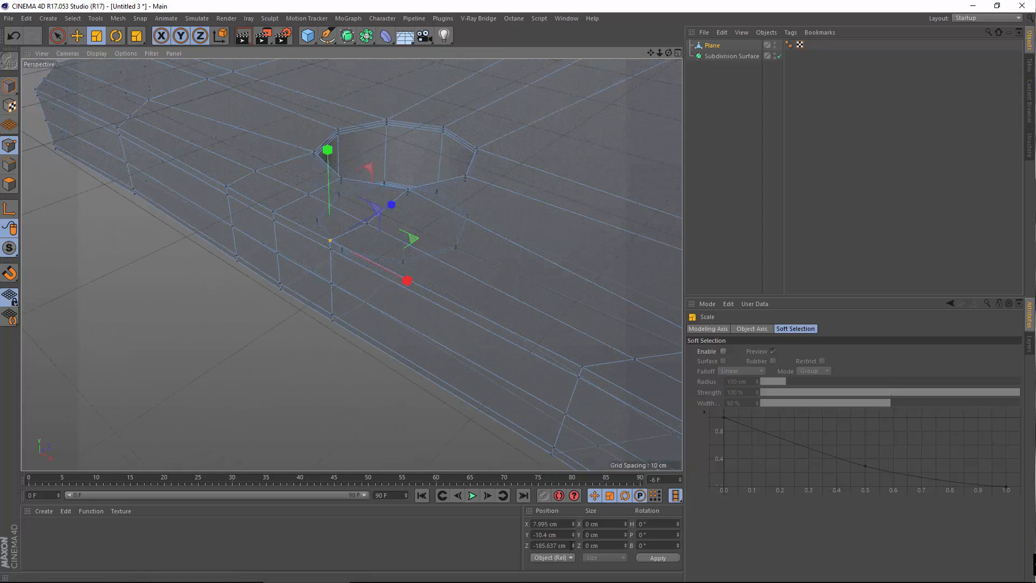
alt+drag(317, 377, 270, 260)
click(270, 258)
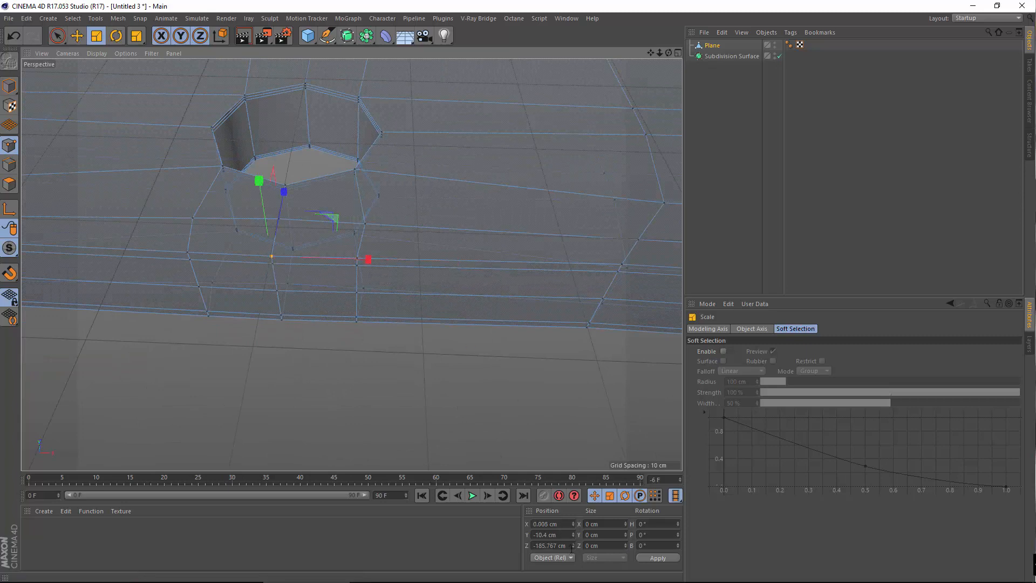
click(570, 546)
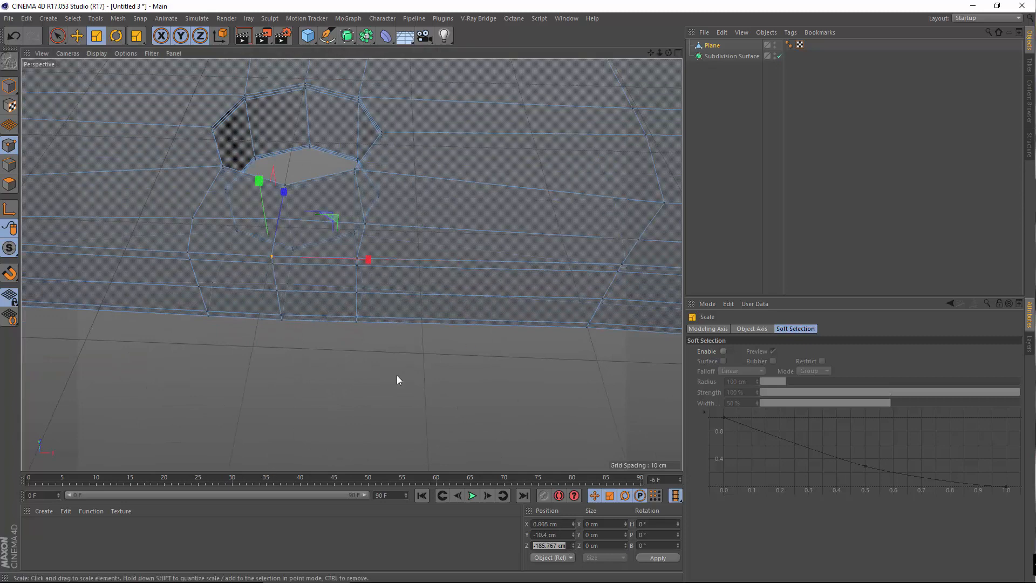
scroll(396, 378, down, 3)
click(277, 279)
With Live Selection, paint-select the vertical point columns on both sides of the hole
click(57, 36)
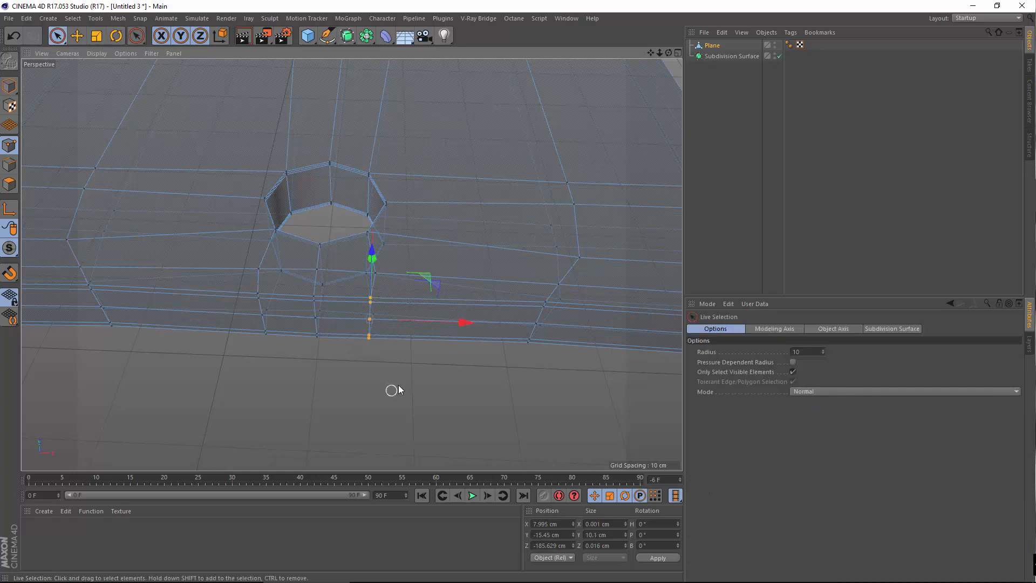
alt+drag(398, 386, 550, 277)
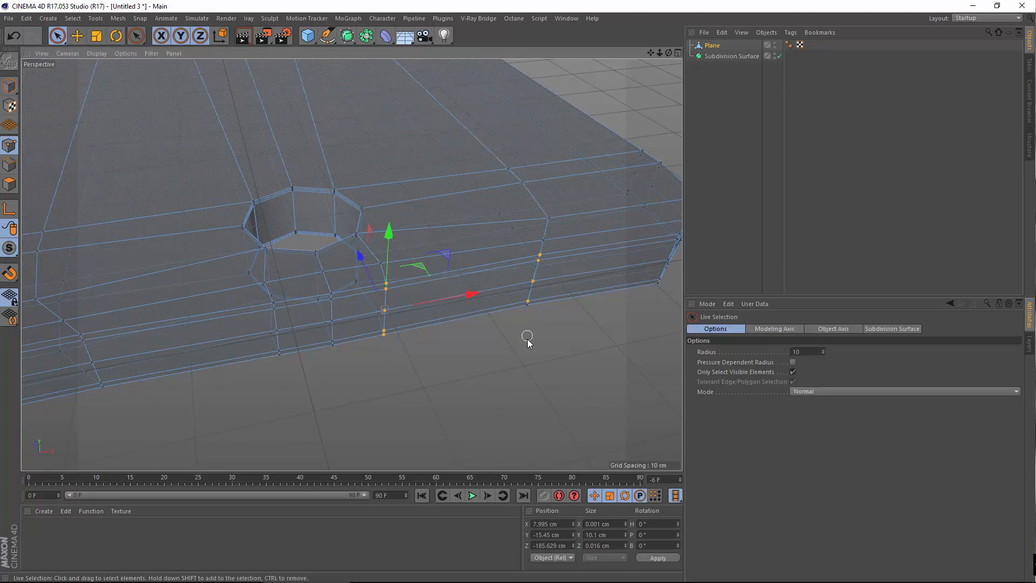
alt+drag(408, 339, 520, 345)
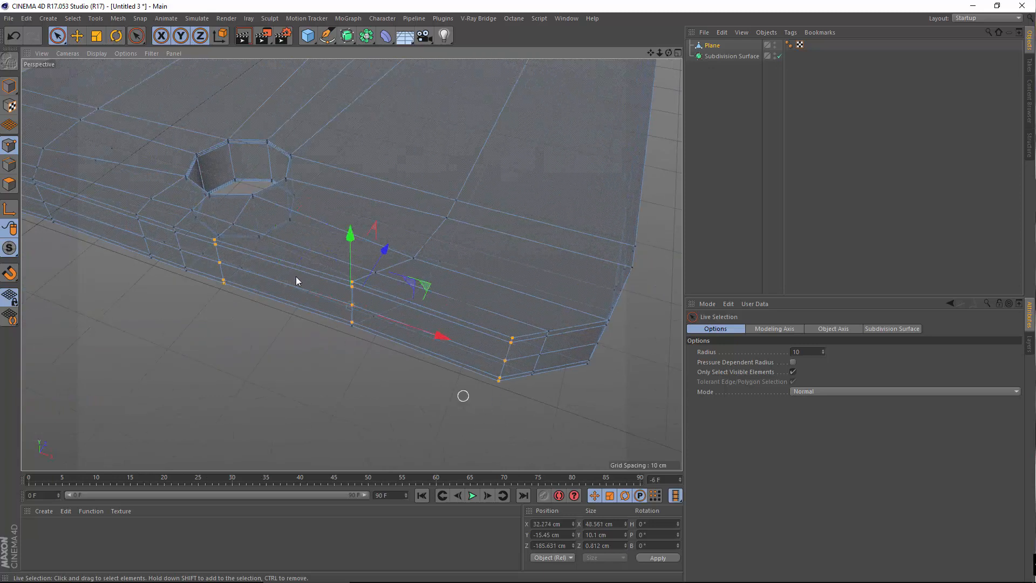
alt+drag(296, 281, 444, 263)
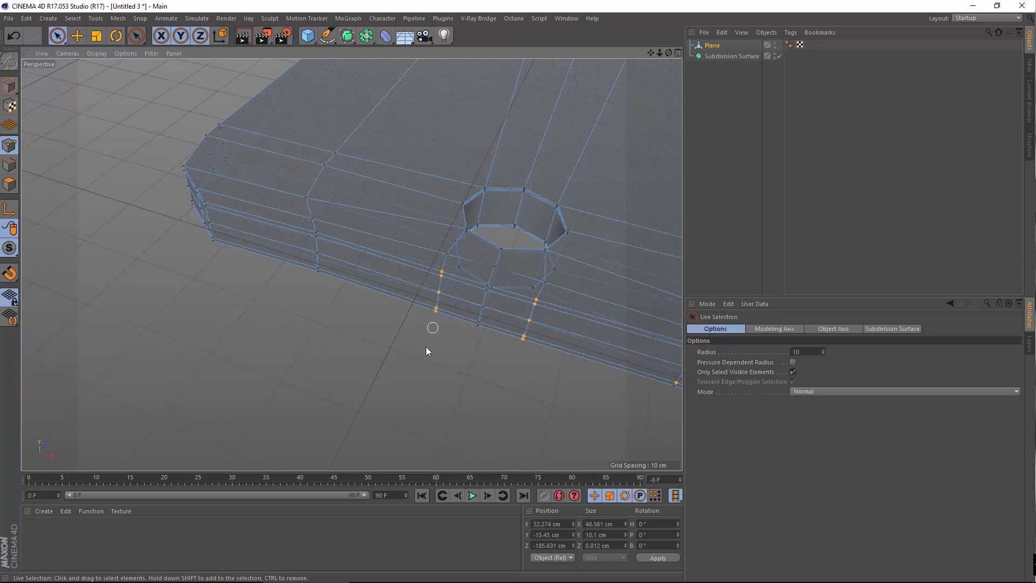
alt+drag(384, 312, 413, 279)
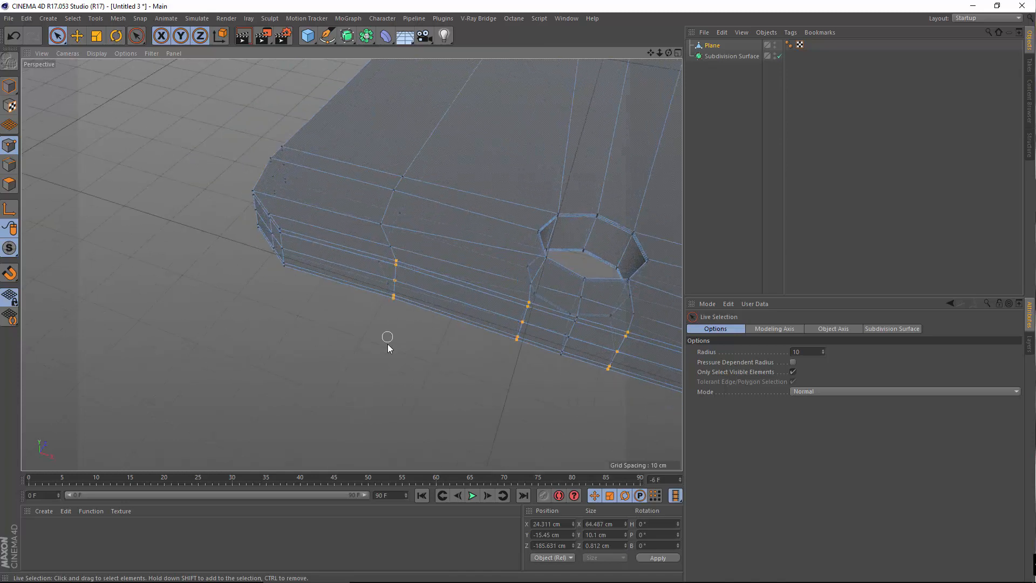
alt+drag(311, 258, 306, 250)
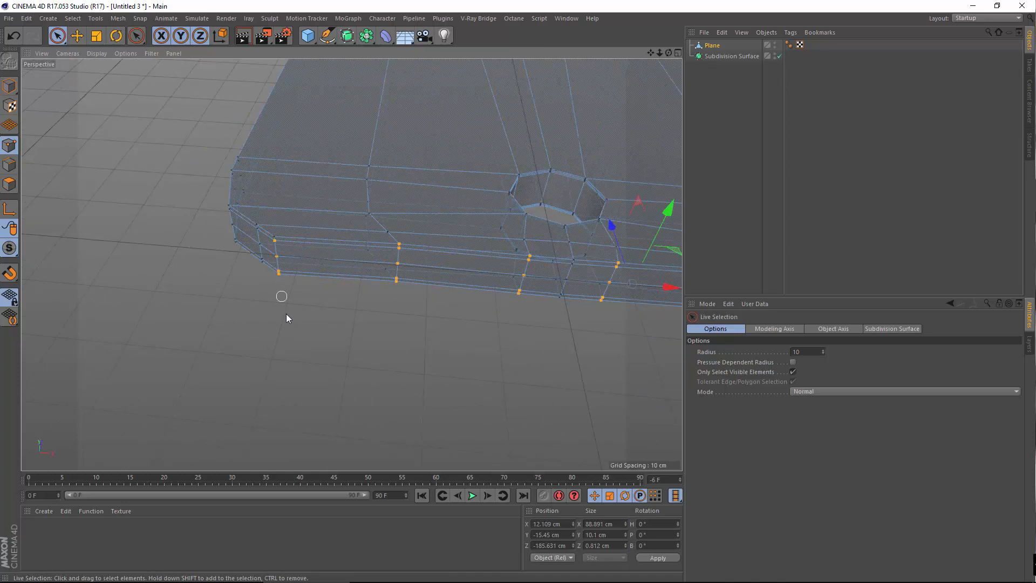
right_click(346, 327)
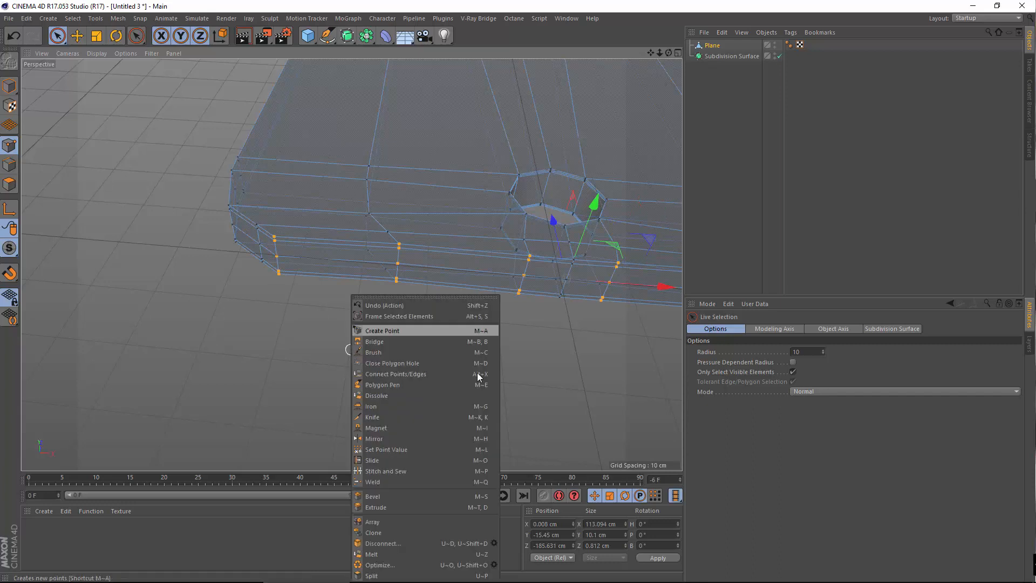
Flatten the selected side points to one Z value with Set Point Value
click(422, 452)
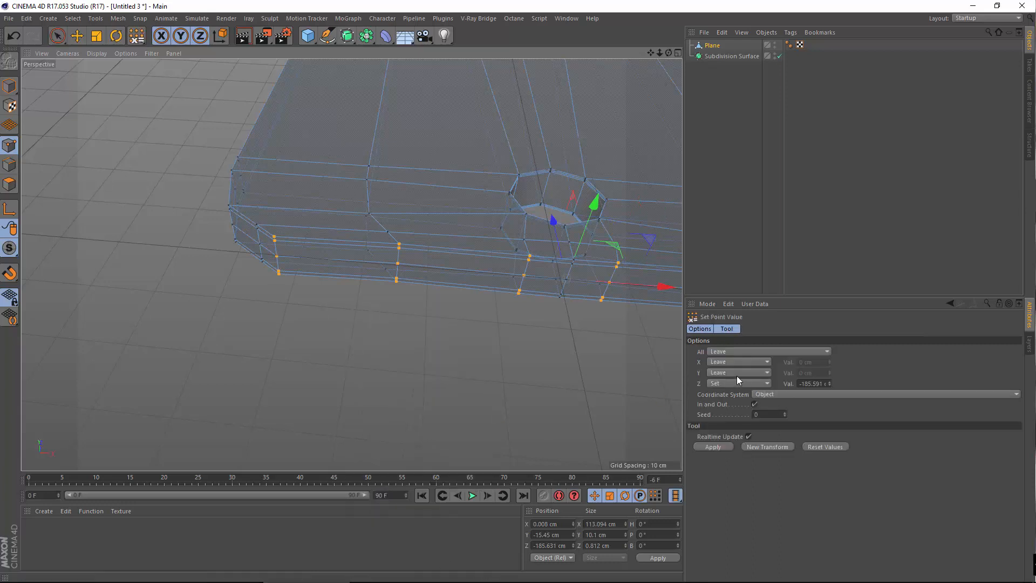
click(800, 384)
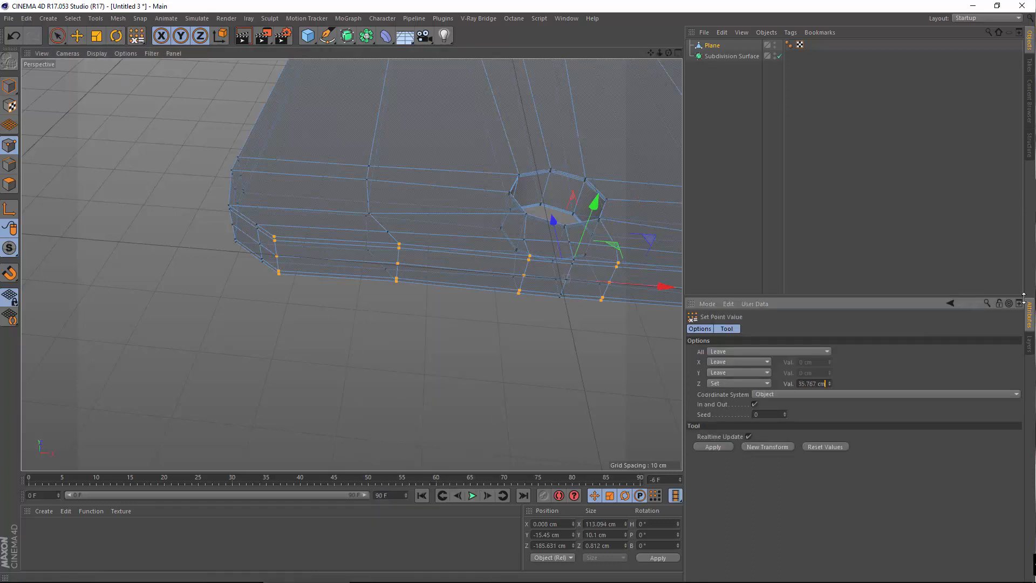
key(Return)
alt+drag(406, 310, 332, 322)
alt+drag(211, 222, 329, 305)
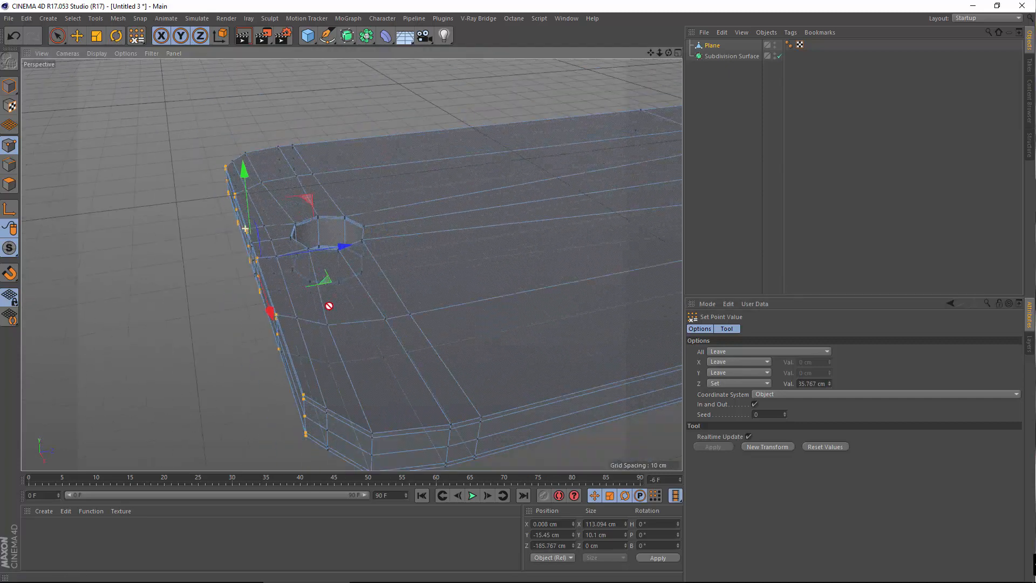
mouse_move(329, 306)
alt+right_down()
mouse_move(239, 358)
mouse_move(308, 327)
alt+right_up()
alt+drag(337, 354, 479, 349)
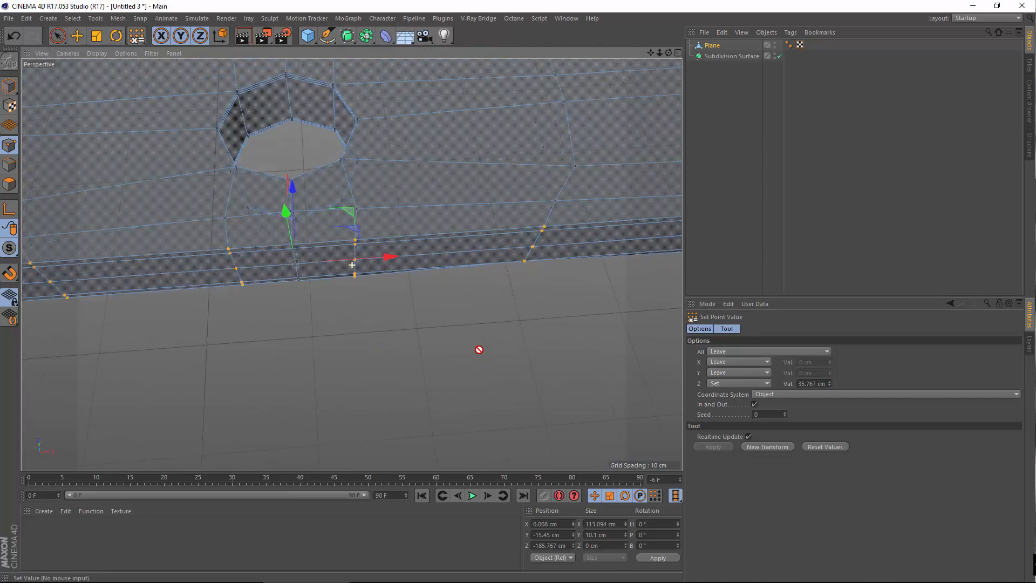
alt+middle_drag(274, 346, 418, 374)
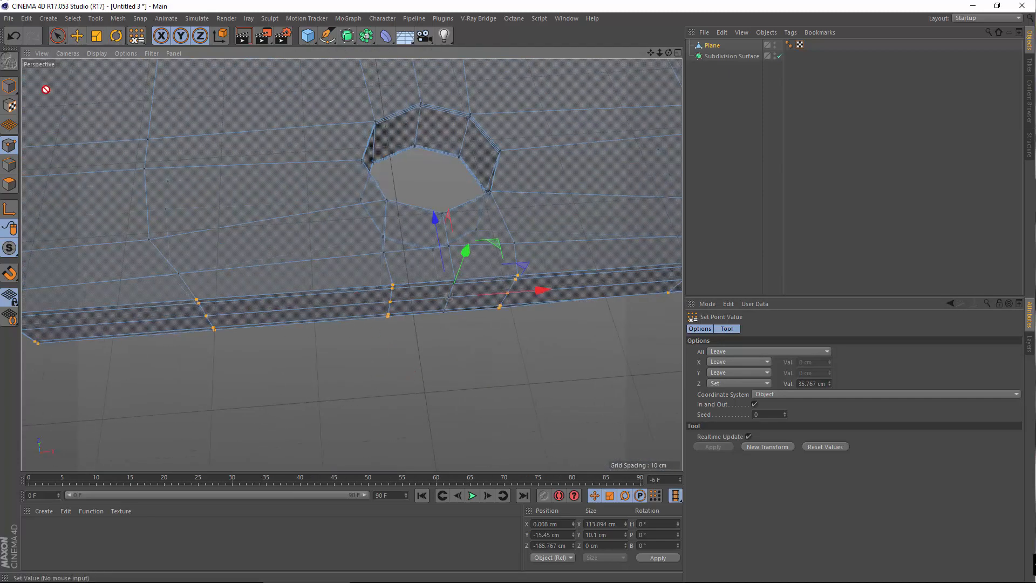
Reapply Set Point Value so the side-band points share Z -185.767 cm
click(77, 37)
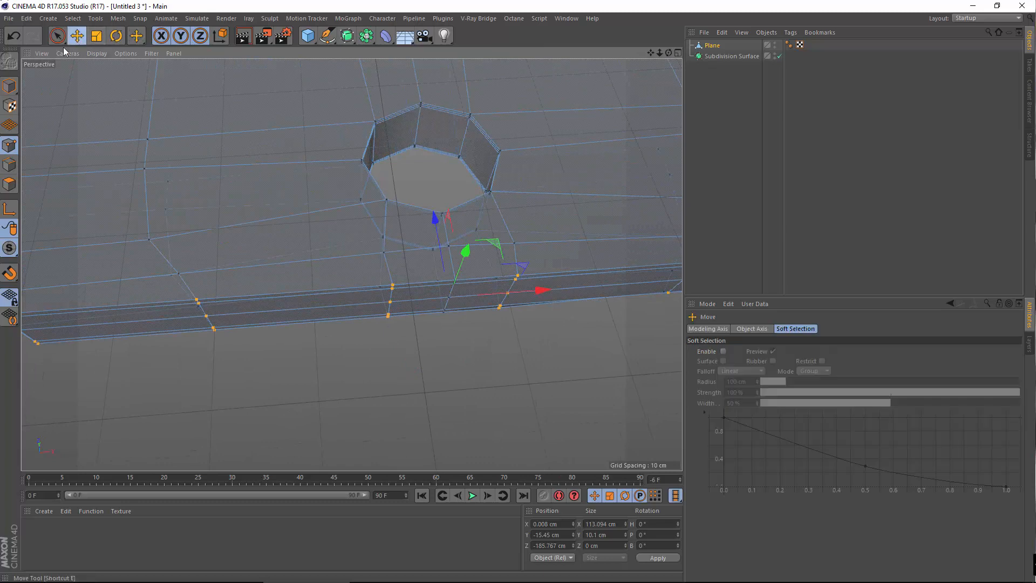
click(455, 352)
key(9)
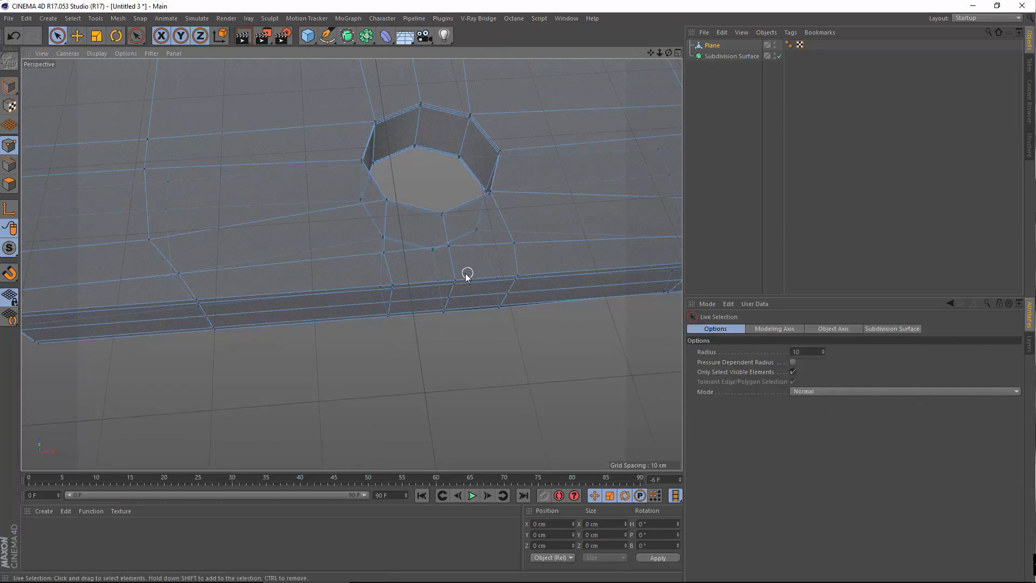
scroll(470, 319, up, 5)
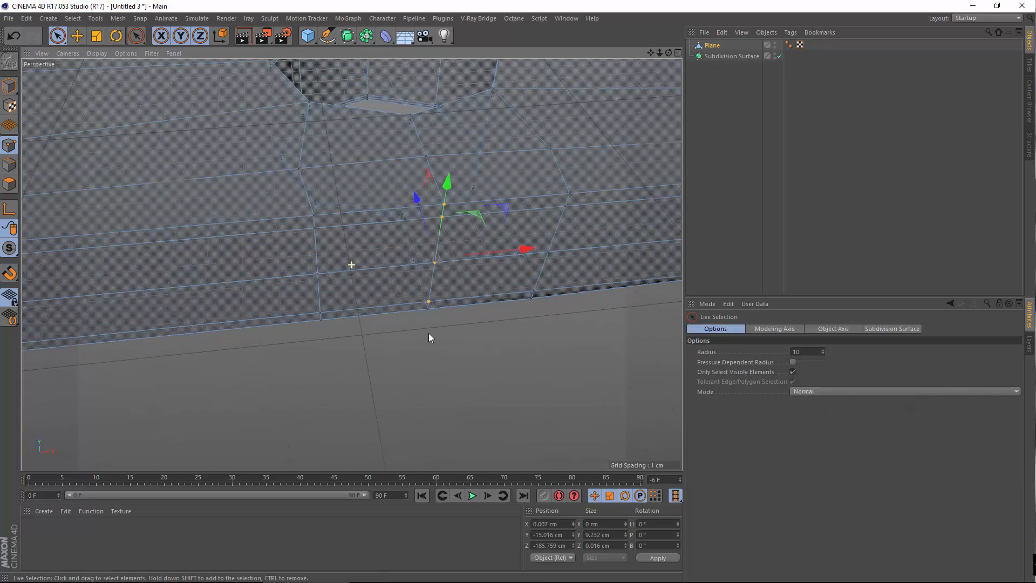
right_click(475, 304)
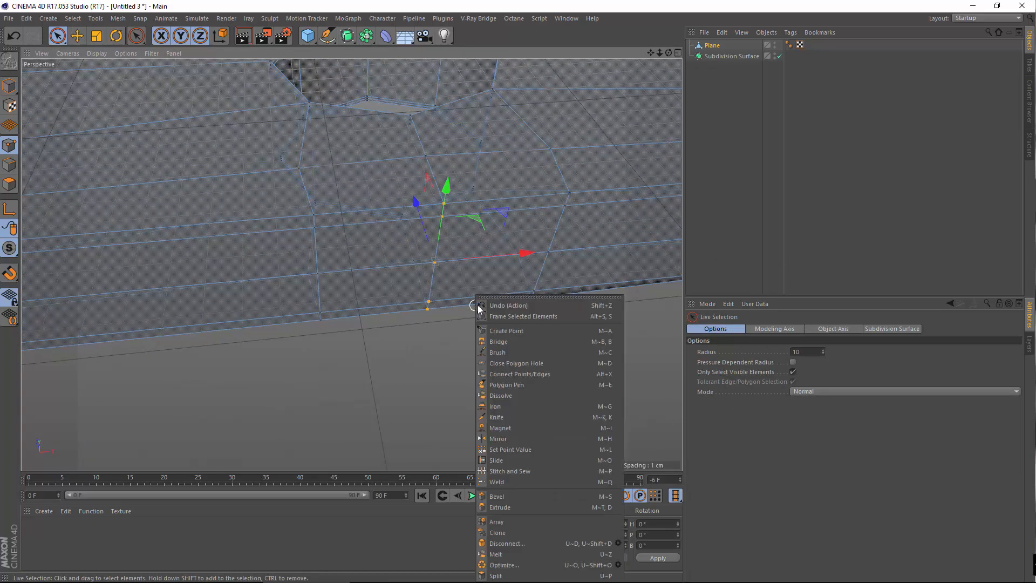
click(513, 450)
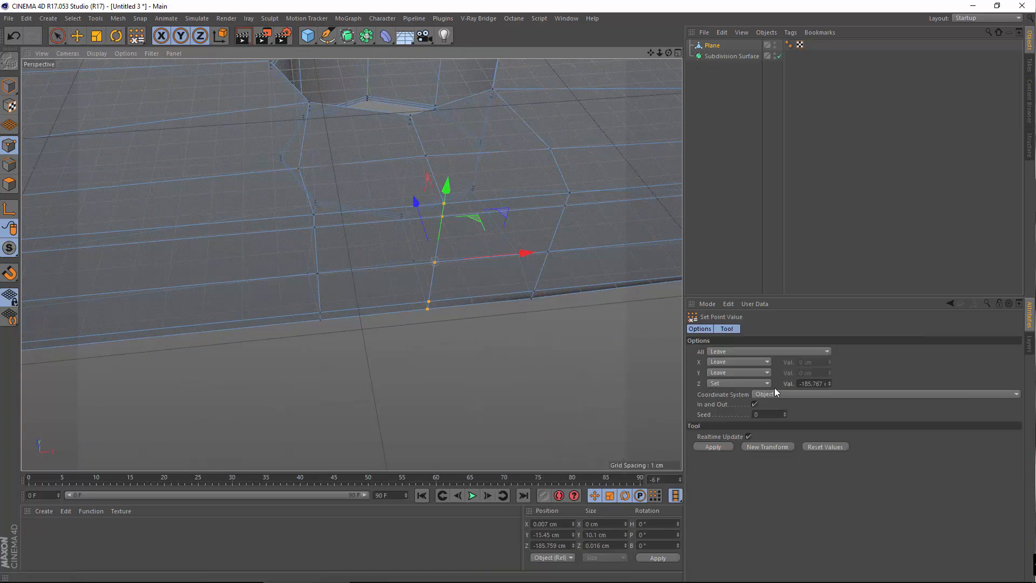
click(720, 446)
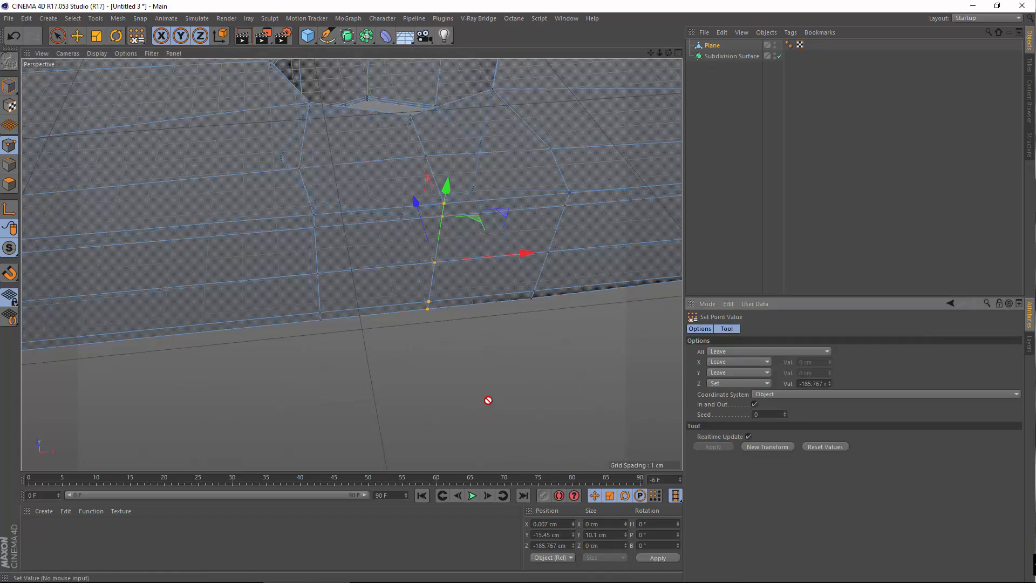
scroll(432, 368, down, 5)
alt+drag(305, 400, 430, 341)
scroll(420, 332, down, 5)
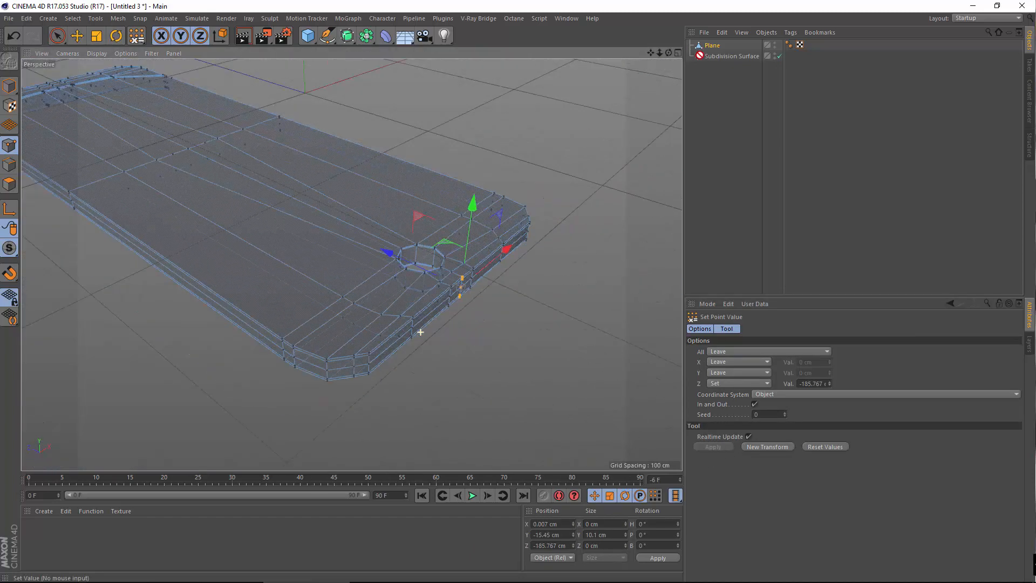
Nest Plane under Subdivision Surface to preview the smoothed body and its hole
drag(716, 43, 739, 57)
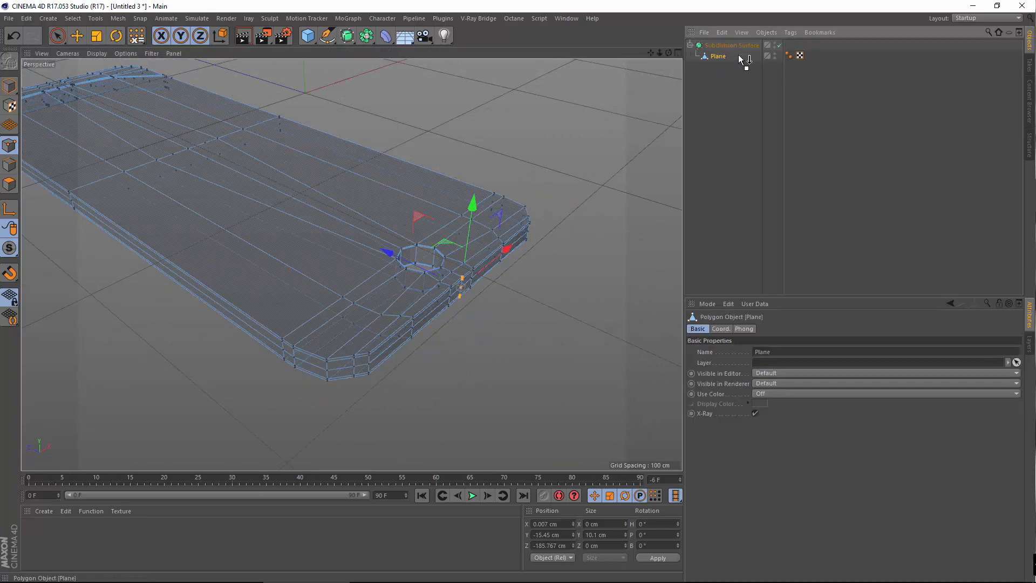
alt+drag(307, 295, 255, 324)
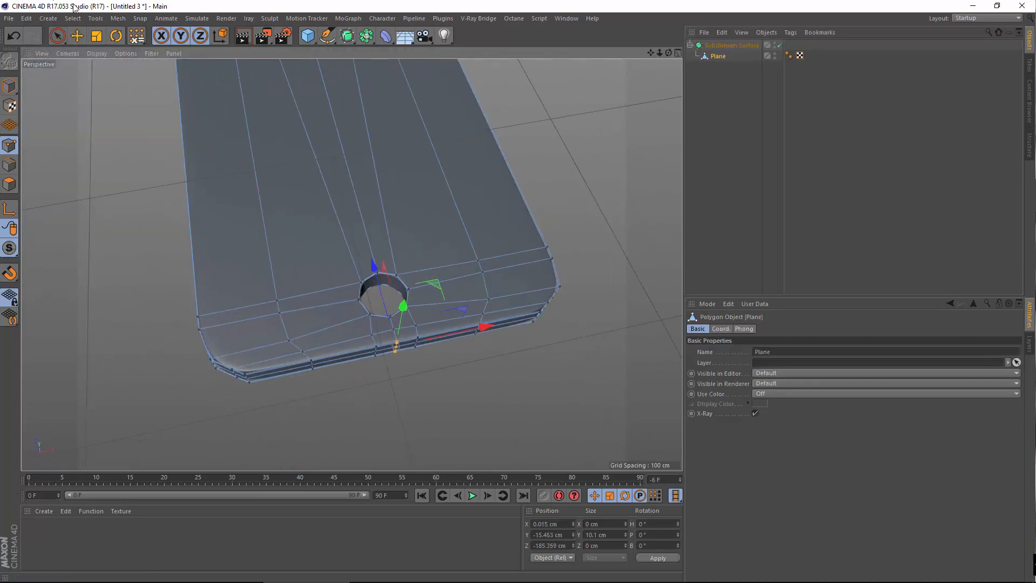
click(74, 39)
click(9, 87)
alt+drag(345, 398, 327, 426)
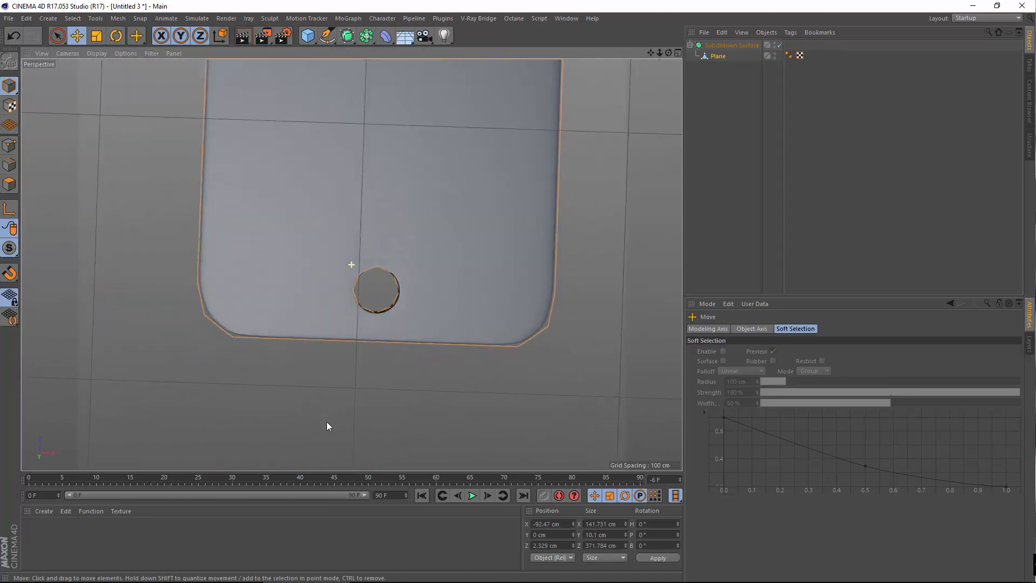
click(355, 392)
scroll(316, 347, up, 5)
alt+drag(309, 354, 319, 245)
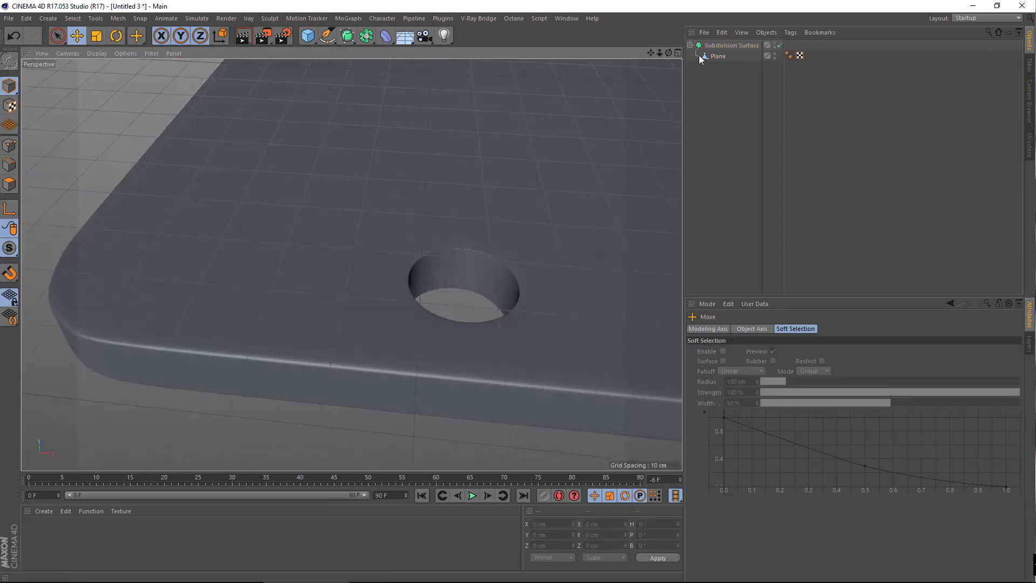
Move Plane back out of Subdivision Surface and add a Cylinder primitive
drag(710, 61, 732, 41)
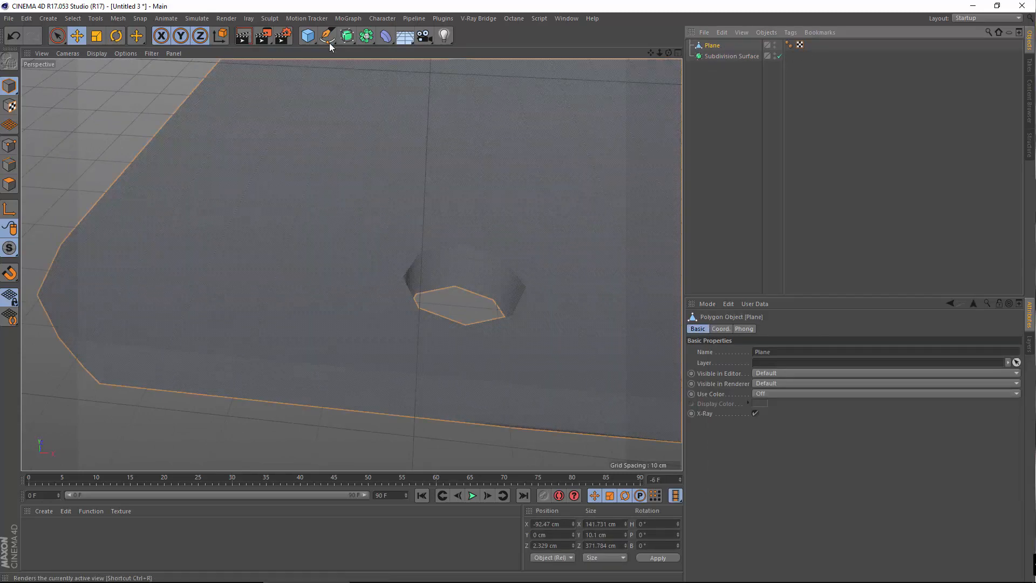
drag(334, 122, 528, 50)
alt+right_drag(477, 208, 216, 134)
Tip the cylinder over onto its side with a 90° P rotation
click(114, 39)
alt+middle_drag(556, 123, 466, 210)
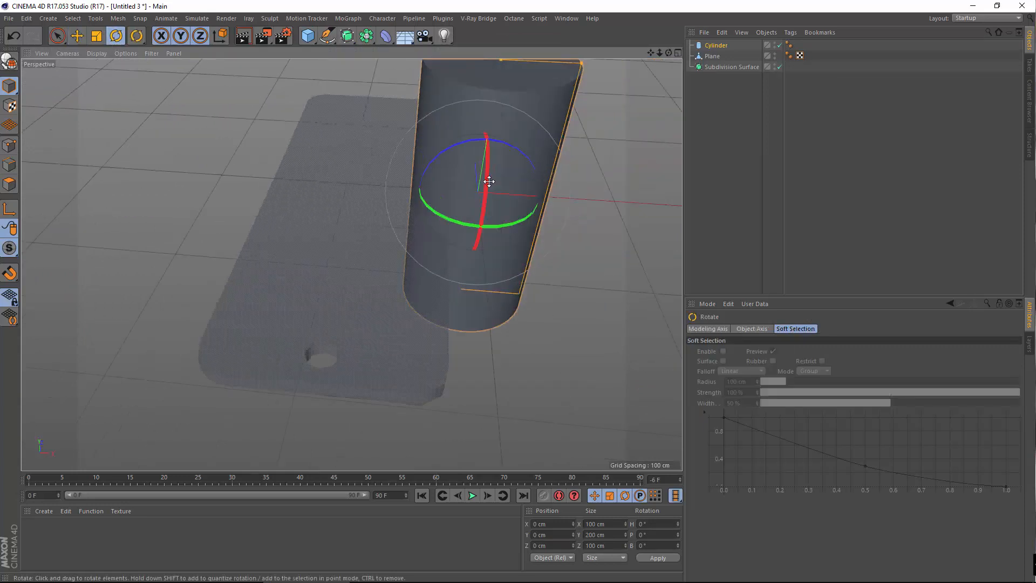
drag(488, 181, 479, 297)
Set the cylinder's Rotation Segments to 8
click(716, 46)
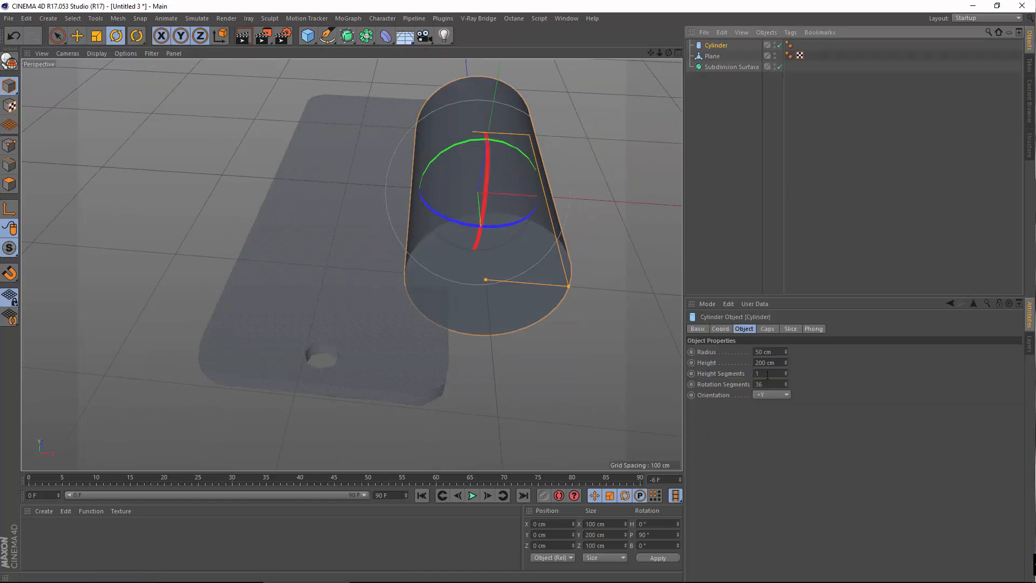
double_click(762, 384)
text(8)
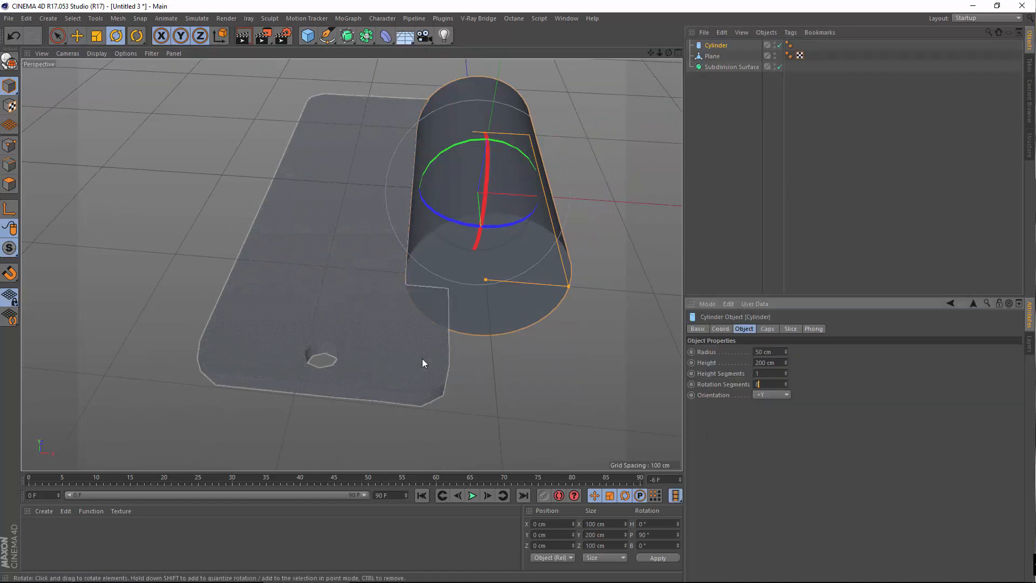
key(Return)
Slide the cylinder along X toward the plane and fill the viewport with the Front view
key(e)
scroll(587, 130, up, 5)
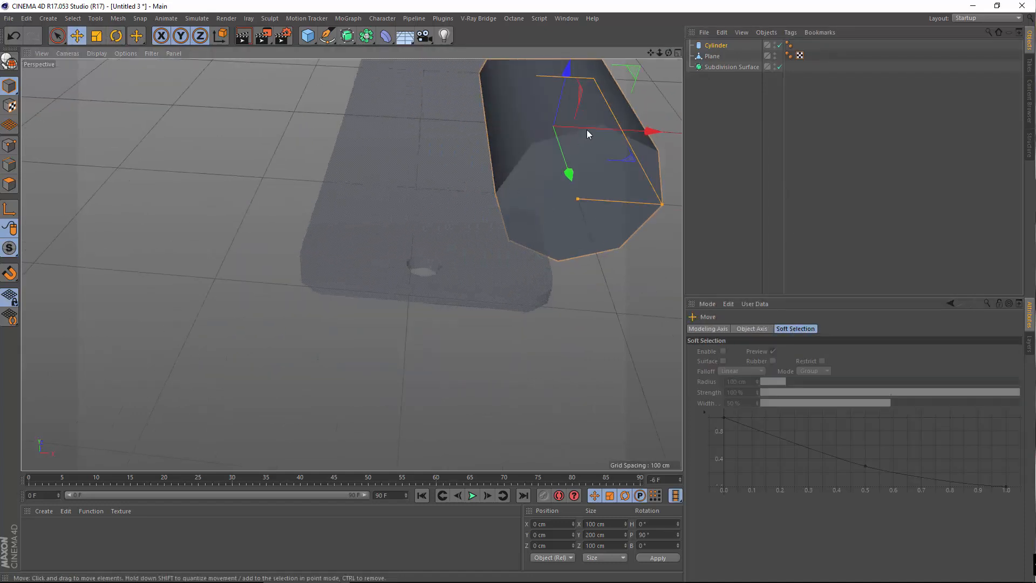
drag(651, 135, 499, 142)
scroll(343, 229, up, 4)
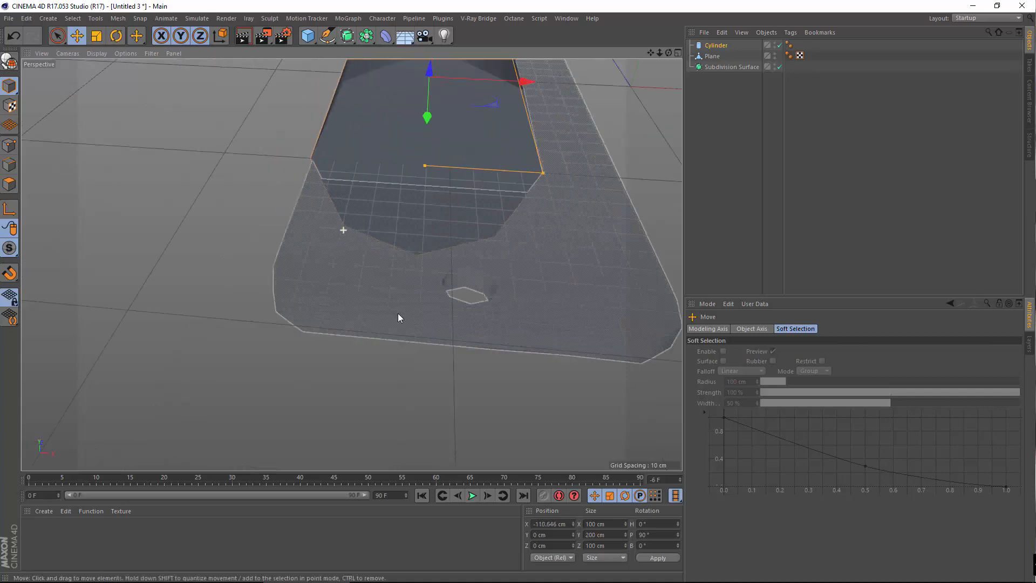
middle_click(397, 314)
middle_click(439, 356)
scroll(431, 349, down, 8)
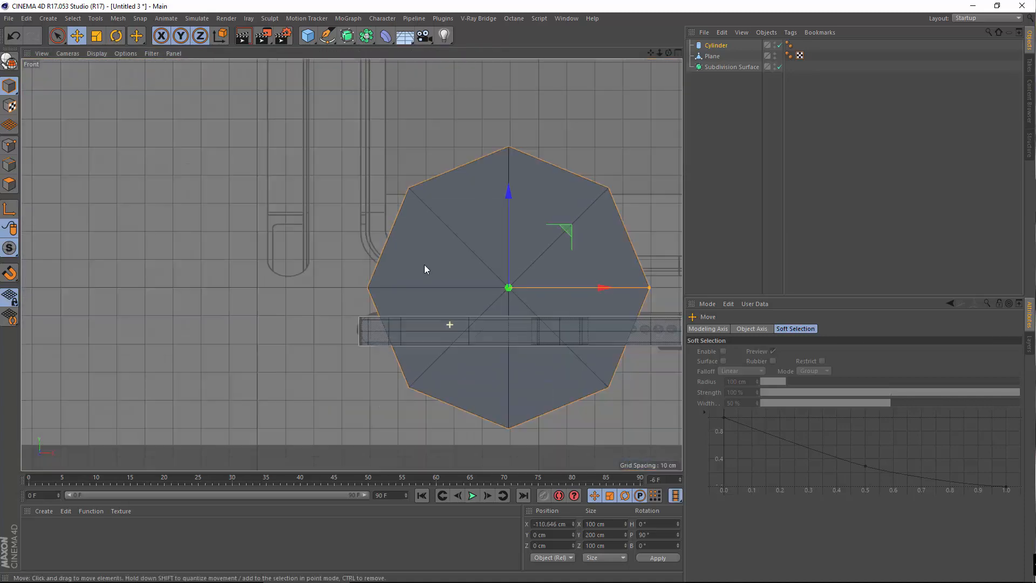
Shrink the cylinder to about 9 cm and place it over the side-band button
click(96, 36)
drag(326, 120, 90, 298)
click(77, 35)
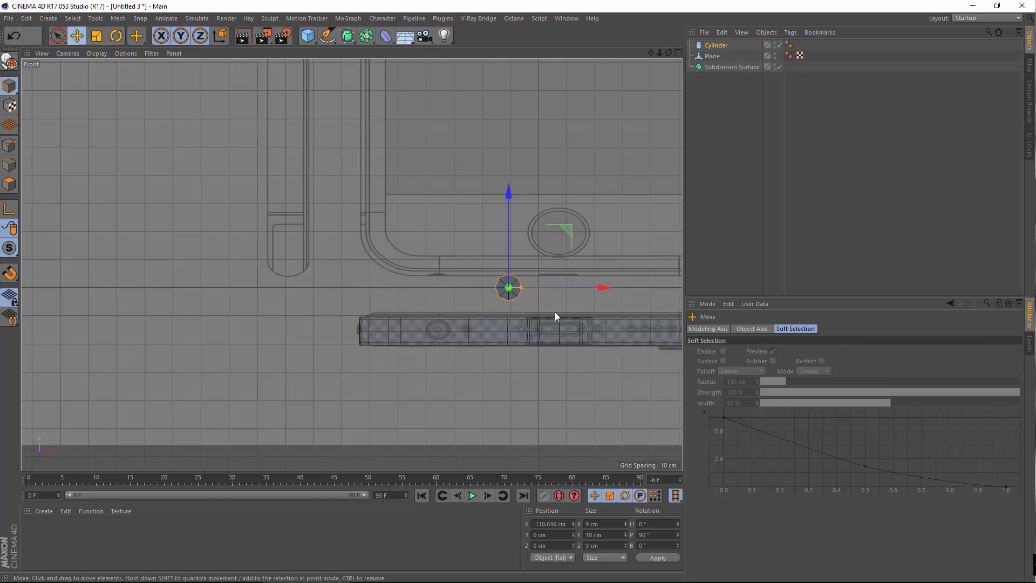
scroll(555, 311, up, 3)
drag(613, 283, 427, 319)
scroll(426, 319, up, 3)
drag(374, 163, 363, 313)
click(712, 56)
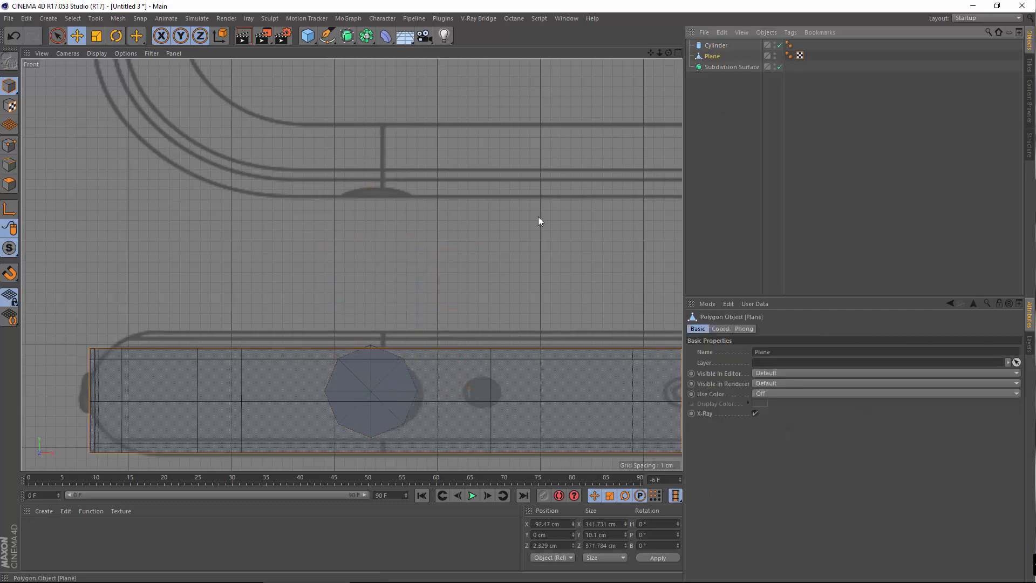
Make the cylinder see-through and nudge it right and down over the button
scroll(332, 386, up, 3)
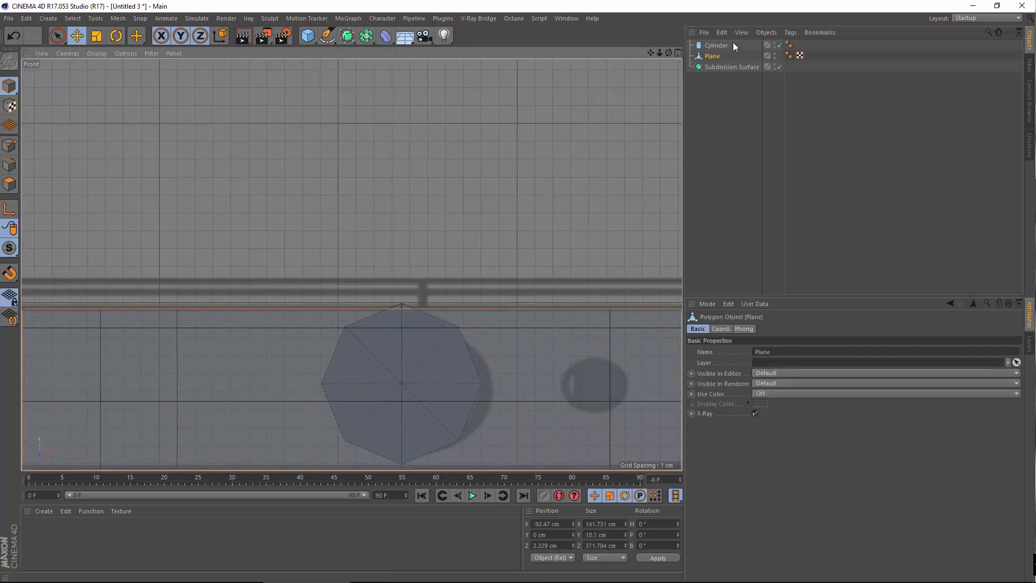
click(718, 46)
click(697, 329)
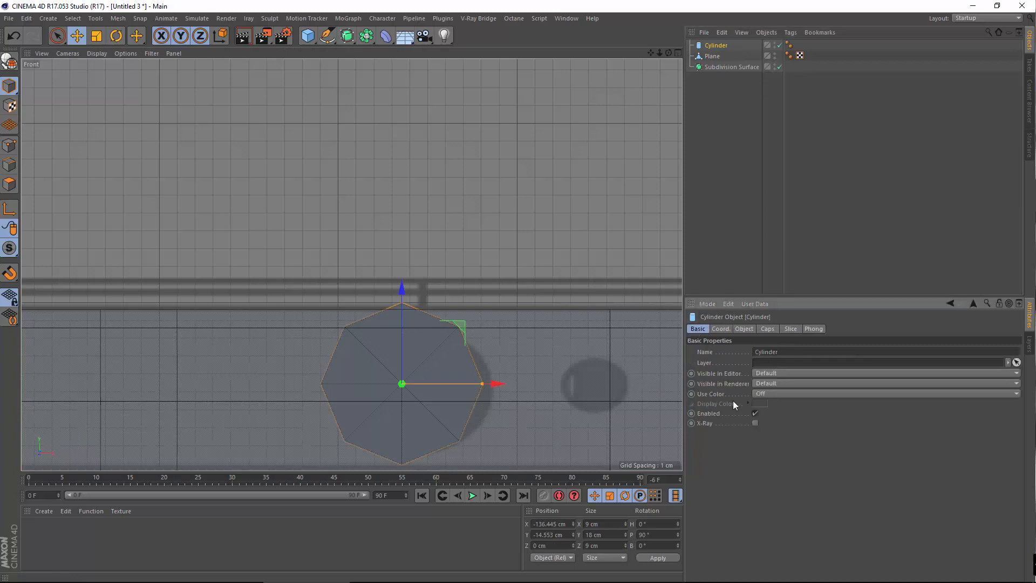
click(755, 423)
alt+middle_drag(446, 405, 401, 313)
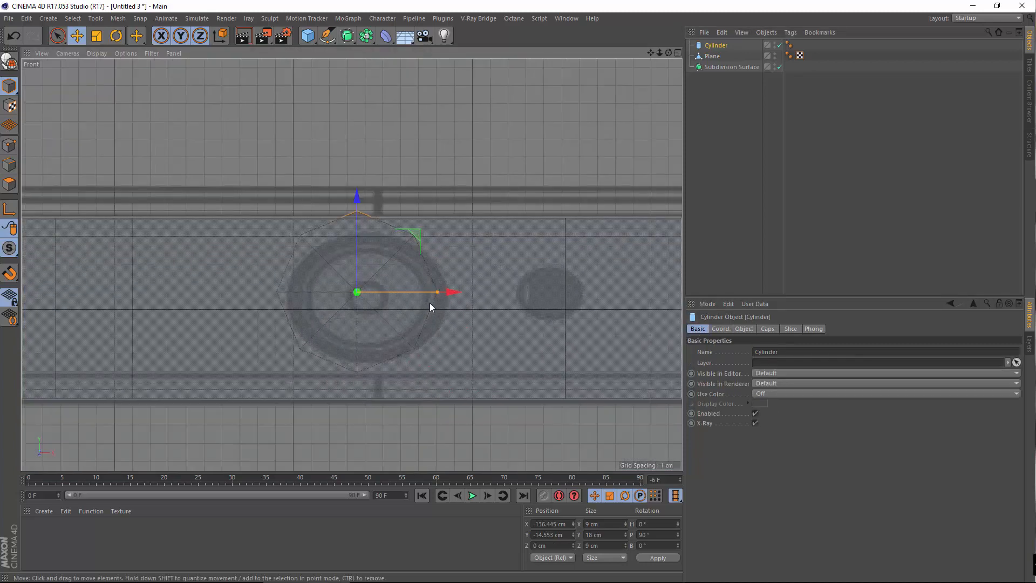
mouse_move(448, 292)
mouse_down()
mouse_move(462, 296)
mouse_move(447, 297)
mouse_up()
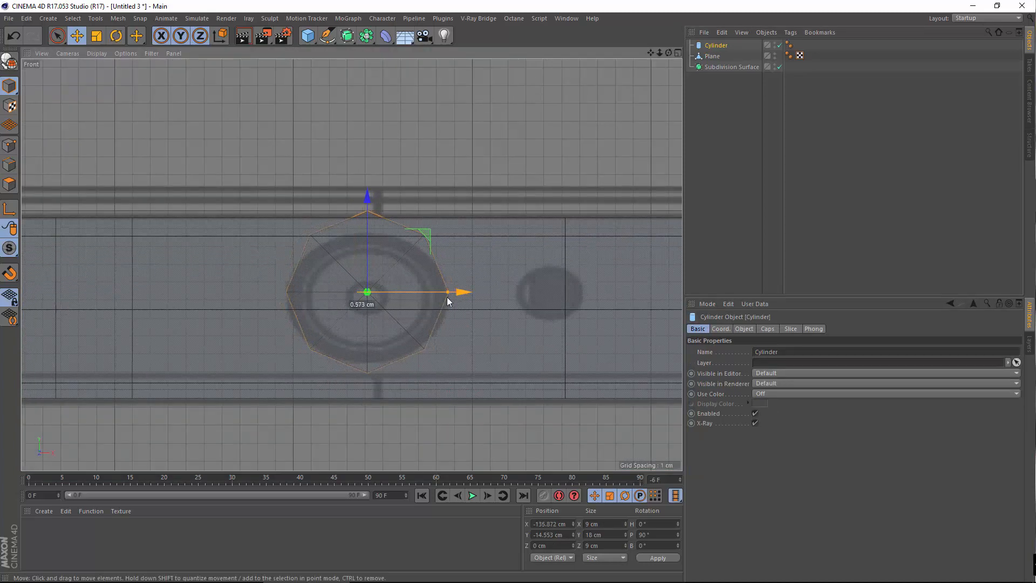
mouse_move(368, 209)
mouse_down()
mouse_move(367, 270)
mouse_move(370, 220)
mouse_up()
Move the Plane slightly up along Y in the Front view
click(708, 57)
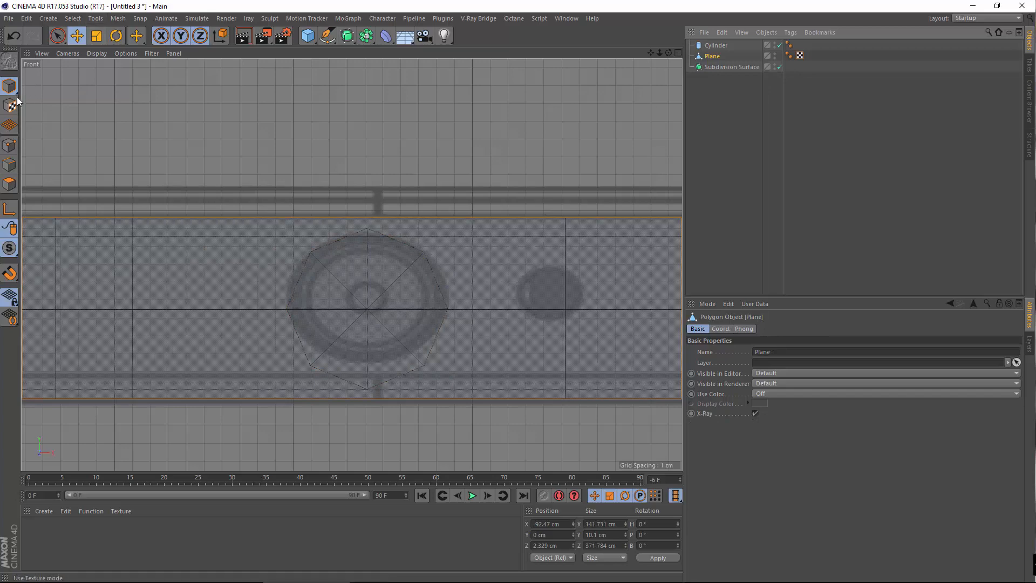
scroll(584, 229, down, 1)
alt+right_drag(573, 193, 359, 208)
alt+middle_drag(359, 209, 233, 208)
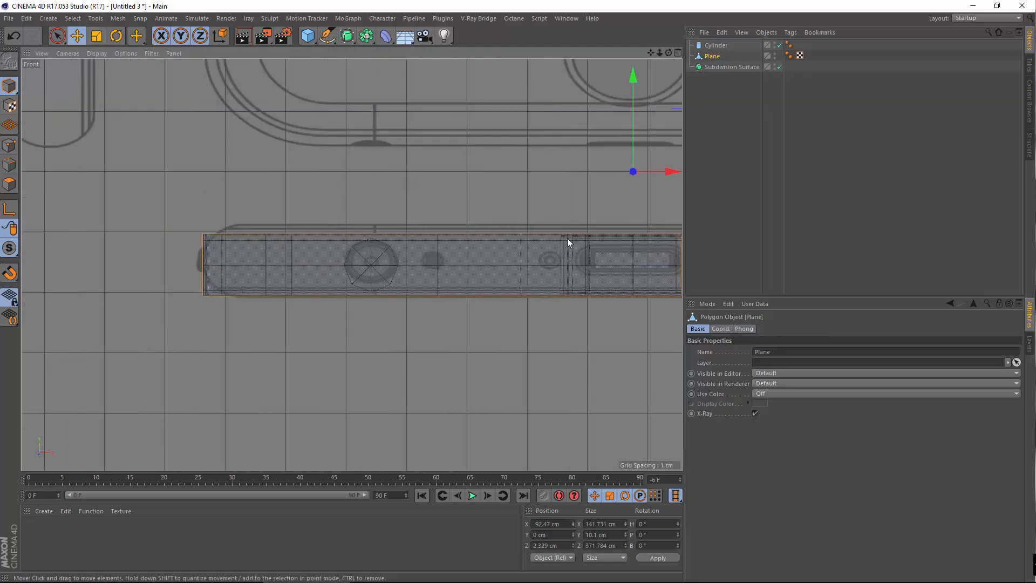
alt+right_drag(579, 222, 619, 104)
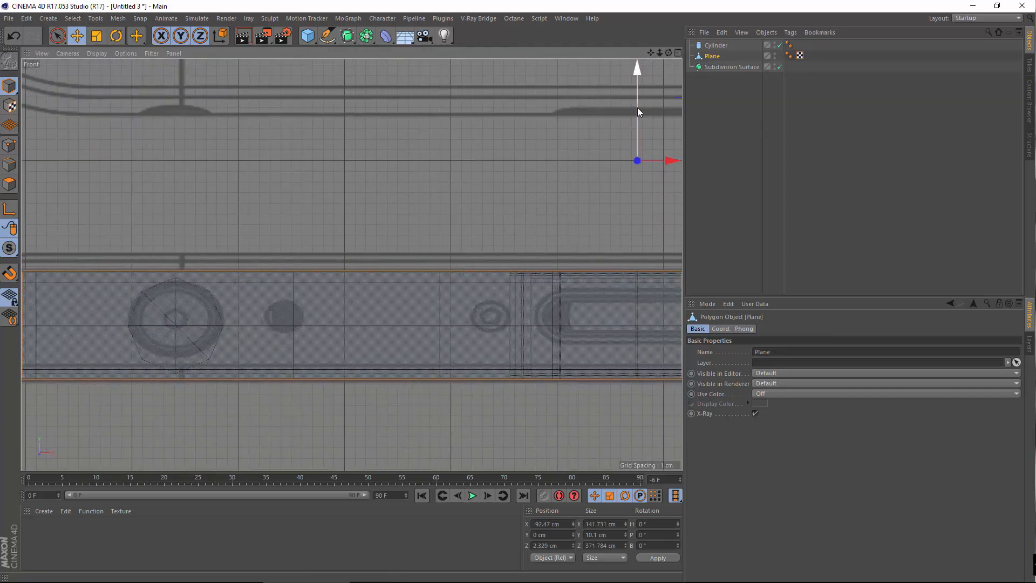
drag(636, 106, 623, 98)
Raise the cylinder about 1.5 cm and shrink it to 7.74 cm to fit the button
click(134, 310)
scroll(134, 309, up, 3)
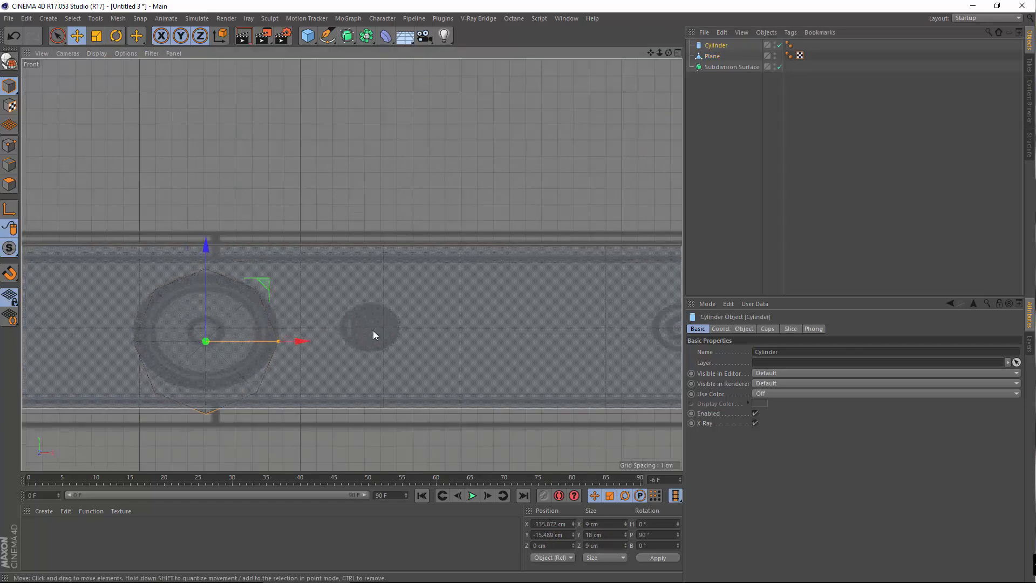
alt+middle_drag(373, 330, 510, 312)
mouse_move(345, 249)
mouse_down()
mouse_move(345, 225)
mouse_move(330, 238)
mouse_up()
click(97, 37)
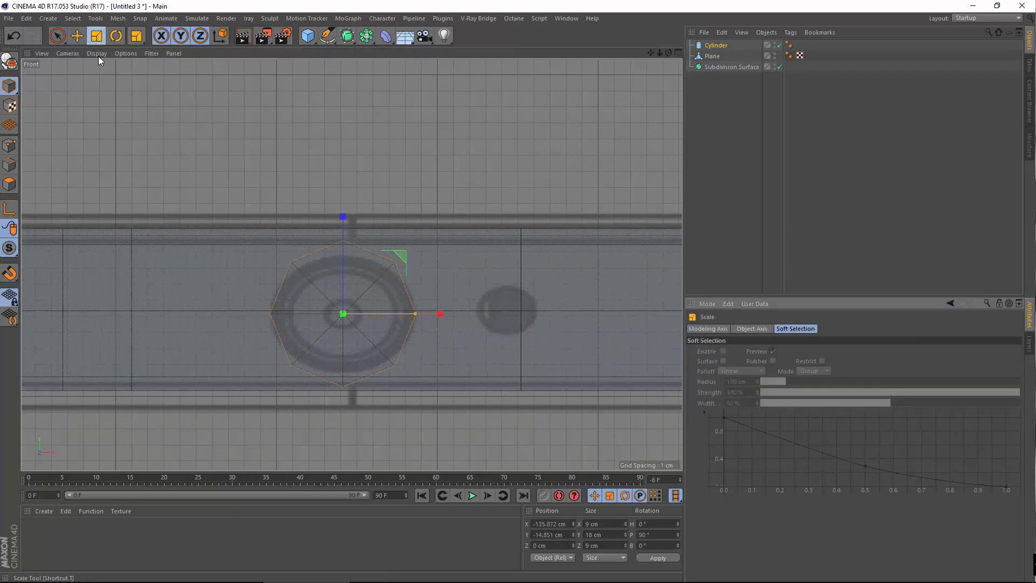
drag(270, 162, 214, 177)
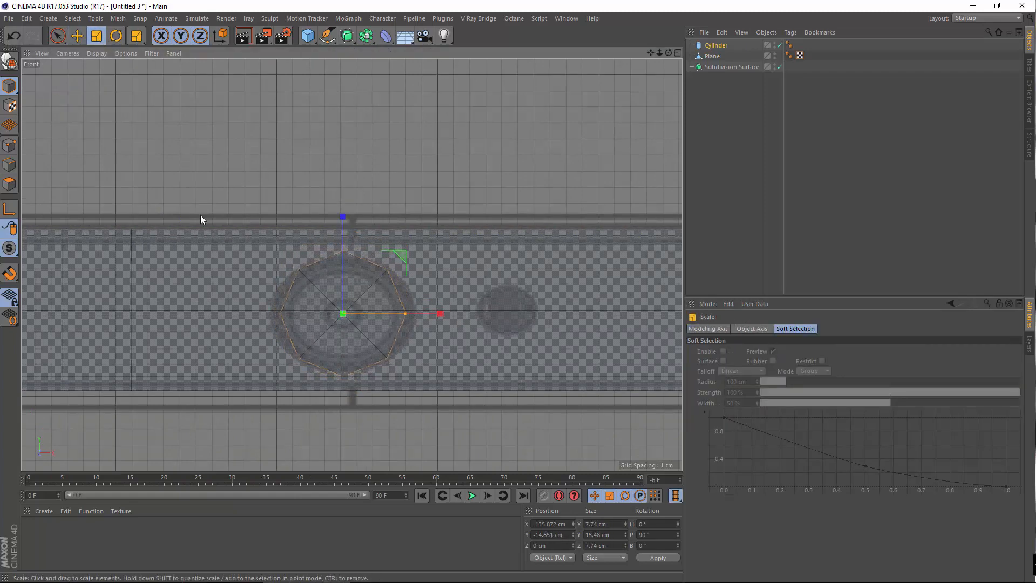
click(201, 216)
scroll(355, 306, up, 2)
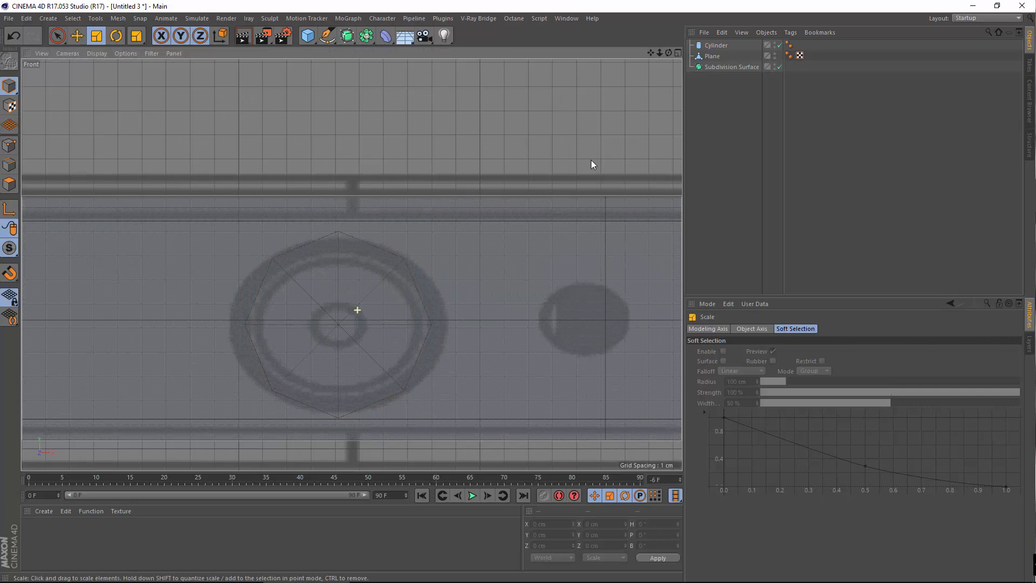
click(710, 57)
In Points mode, cut Knife (Loop) edge loops at the button ring's left edge, centre and right edge
click(4, 151)
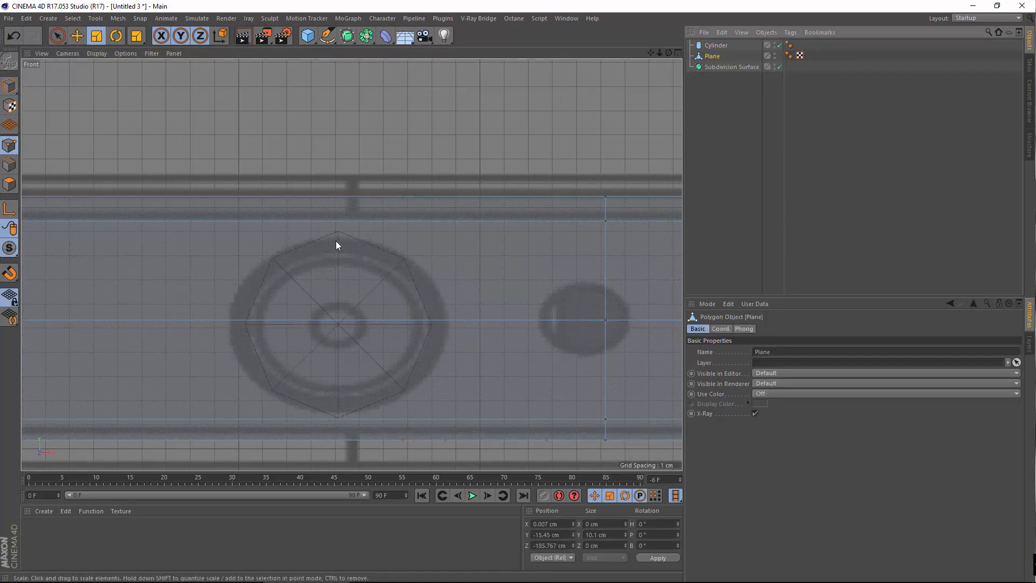
scroll(336, 241, down, 3)
right_click(324, 161)
click(344, 284)
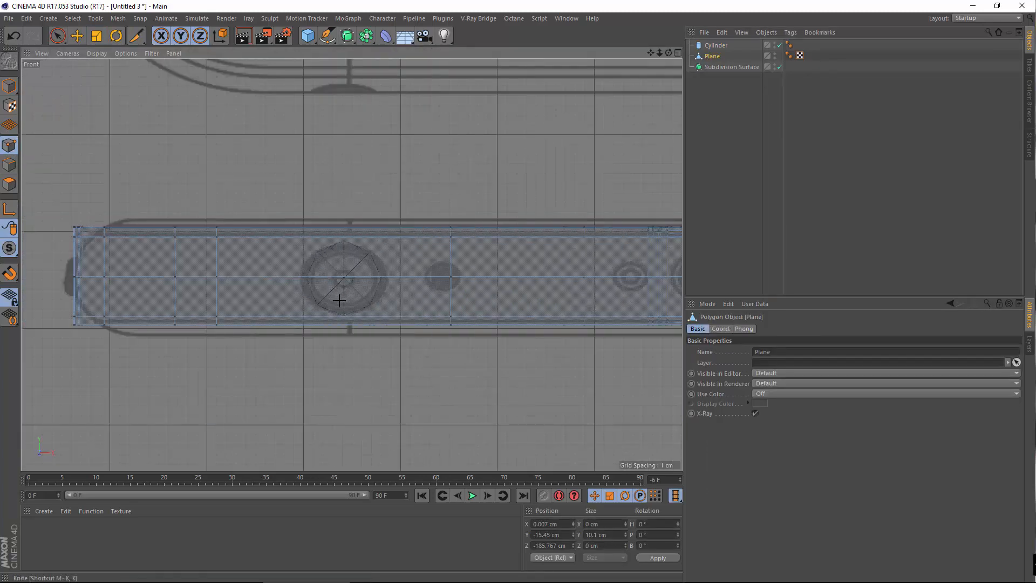
scroll(324, 310, up, 3)
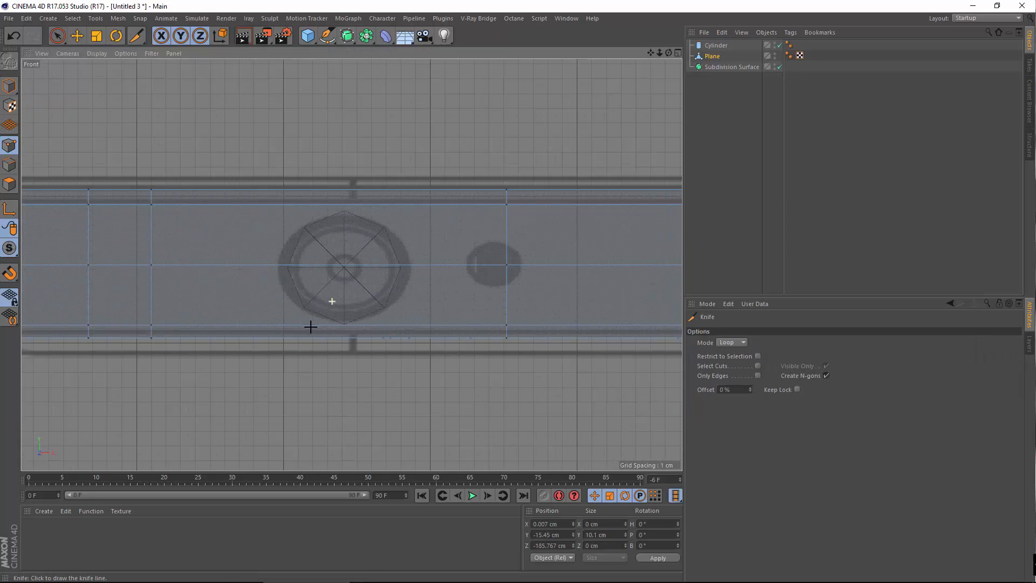
click(283, 322)
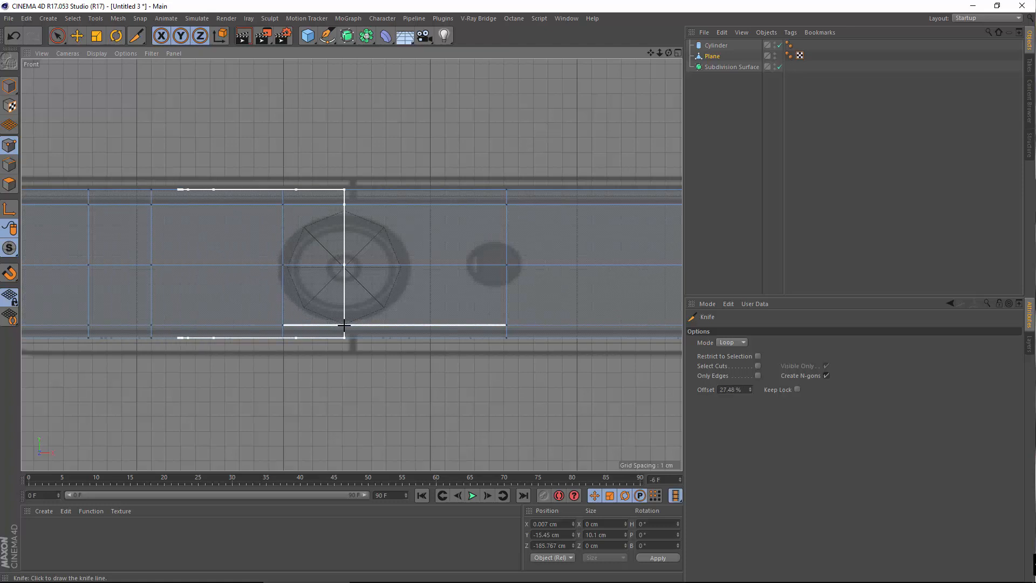
click(343, 324)
click(398, 320)
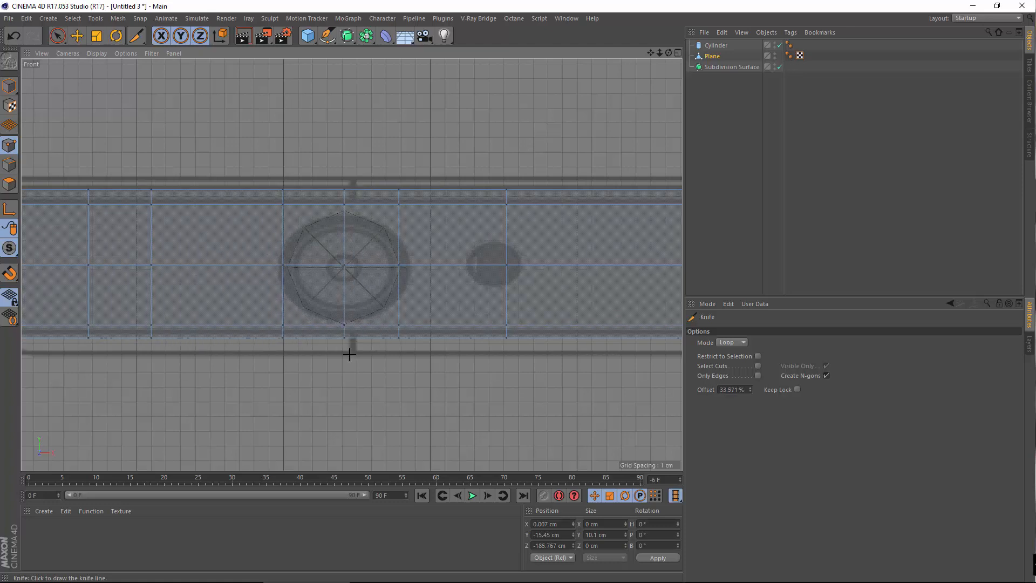
Orbit the Perspective view around the plane's end to check the new cuts
middle_click(319, 194)
middle_click(232, 215)
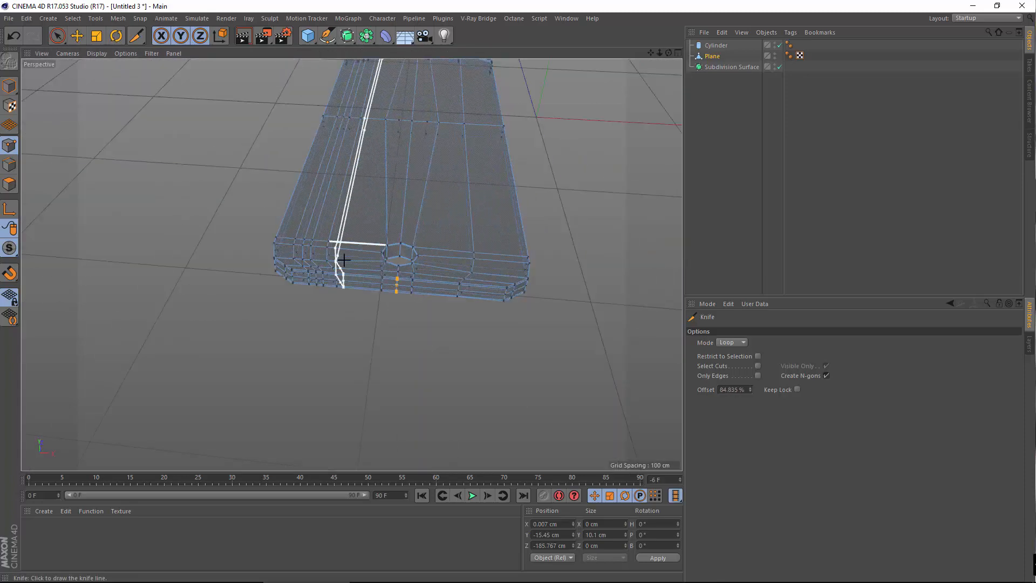
alt+middle_drag(377, 251, 379, 338)
alt+middle_drag(354, 139, 385, 278)
scroll(311, 67, up, 3)
scroll(290, 293, up, 2)
alt+drag(368, 335, 534, 175)
scroll(531, 180, down, 4)
alt+drag(523, 284, 424, 163)
scroll(425, 163, up, 5)
alt+middle_drag(546, 163, 415, 312)
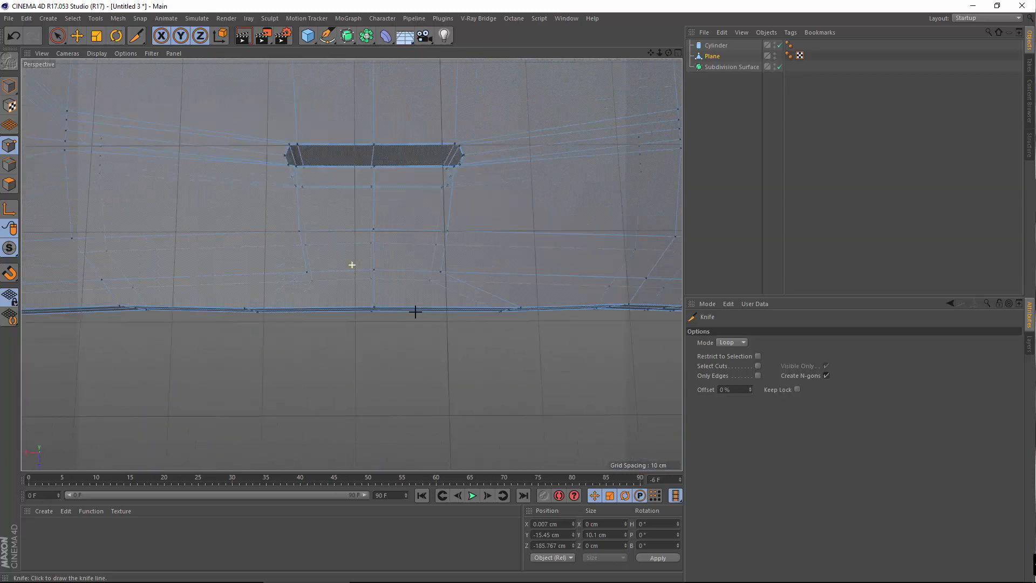
Select a first point on the side band near the plane's rounded end
click(83, 43)
alt+right_drag(342, 310, 413, 336)
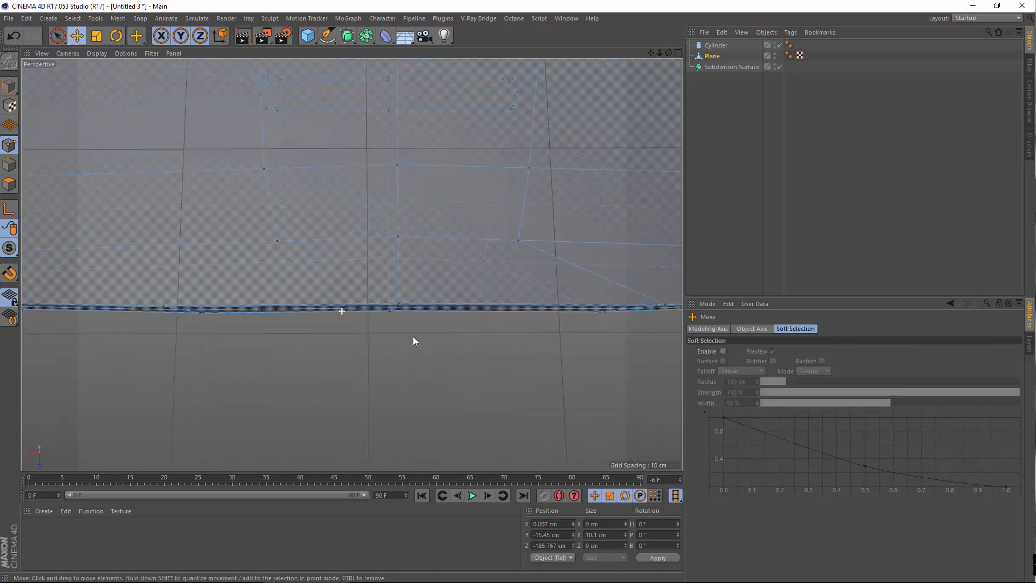
alt+drag(351, 263, 442, 235)
alt+middle_drag(435, 316, 427, 372)
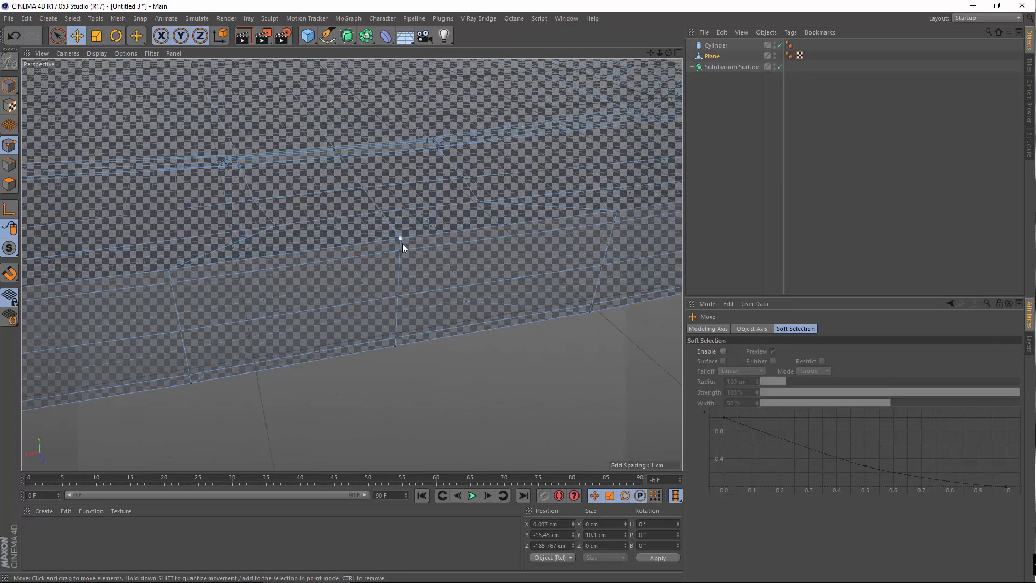
click(403, 244)
alt+drag(491, 306, 590, 335)
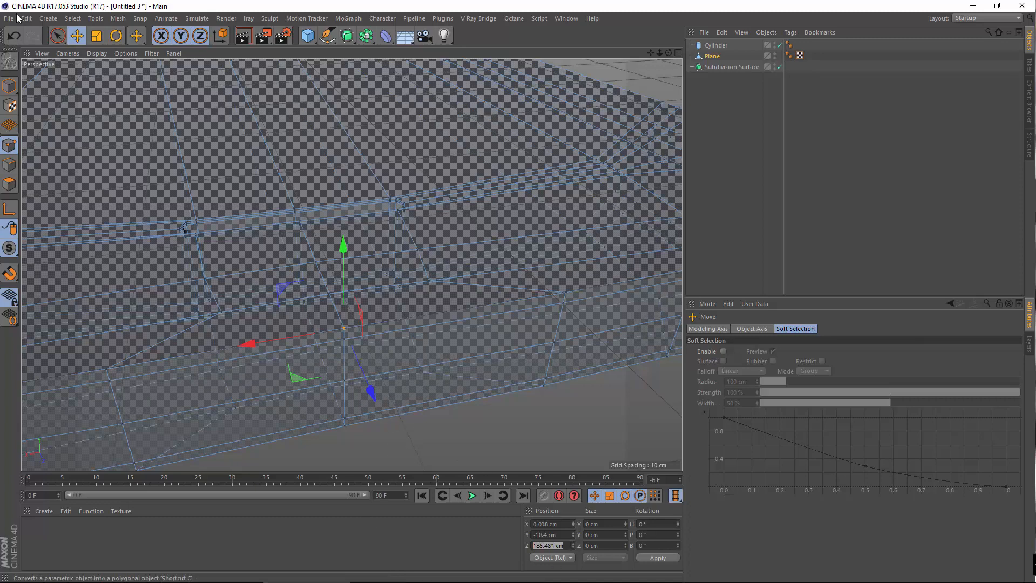
Use Live Selection to select two vertical point columns on the side band
click(56, 39)
scroll(419, 325, down, 3)
click(382, 352)
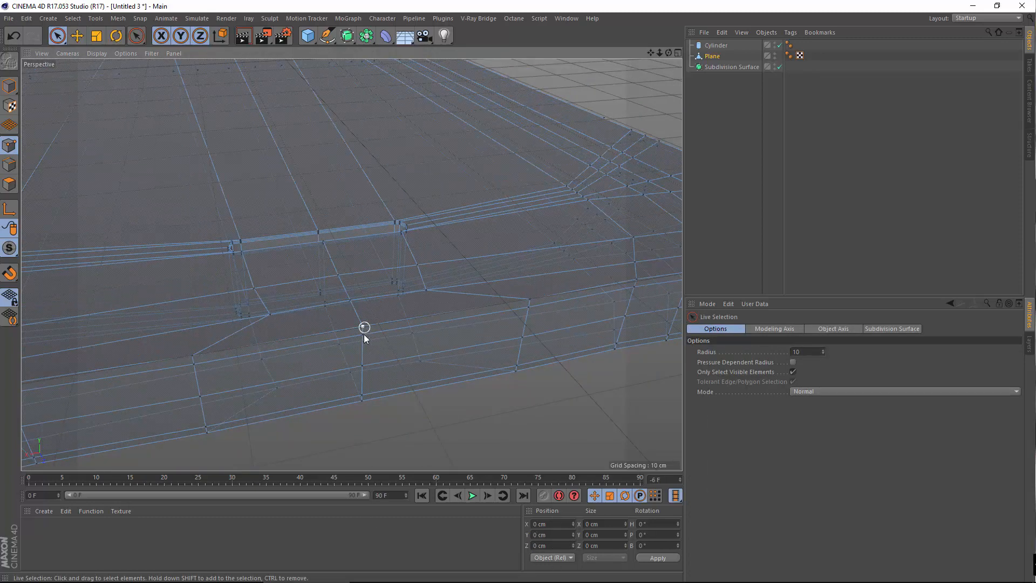
click(365, 330)
scroll(281, 328, up, 2)
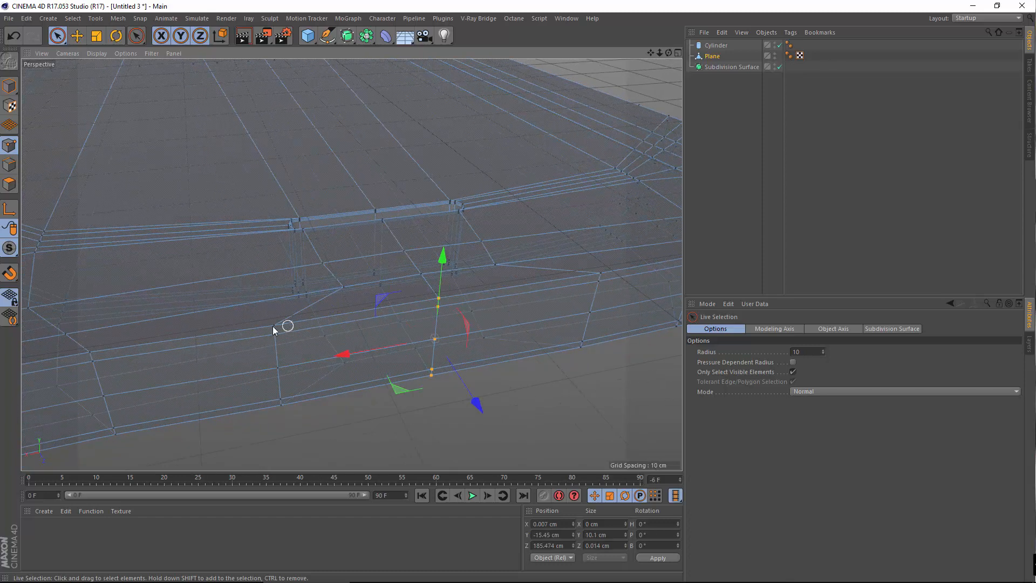
shift+drag(291, 438, 287, 432)
Add more side-band points toward the rounded end to the selection
alt+middle_drag(488, 339, 246, 383)
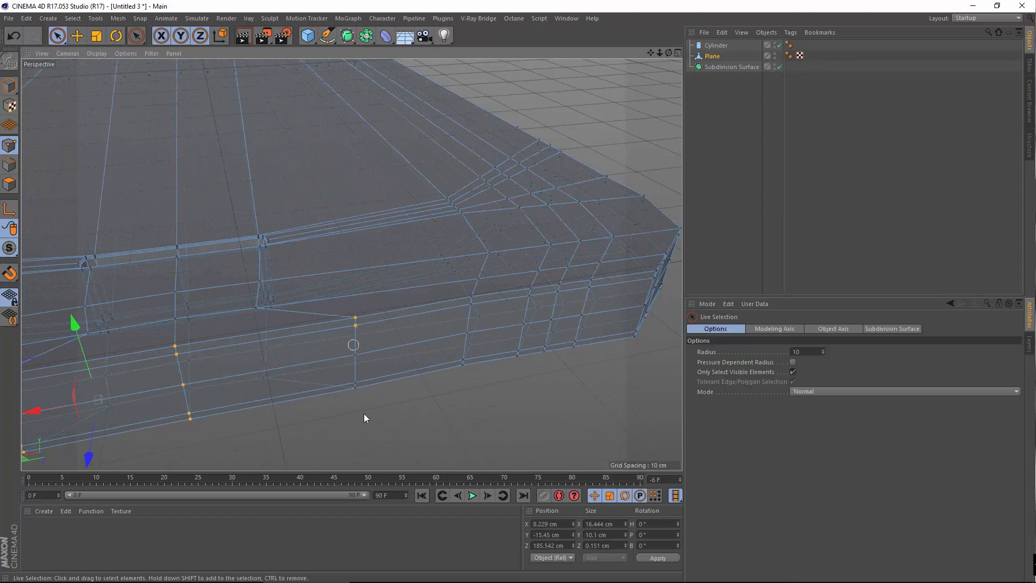
alt+middle_drag(462, 359, 310, 395)
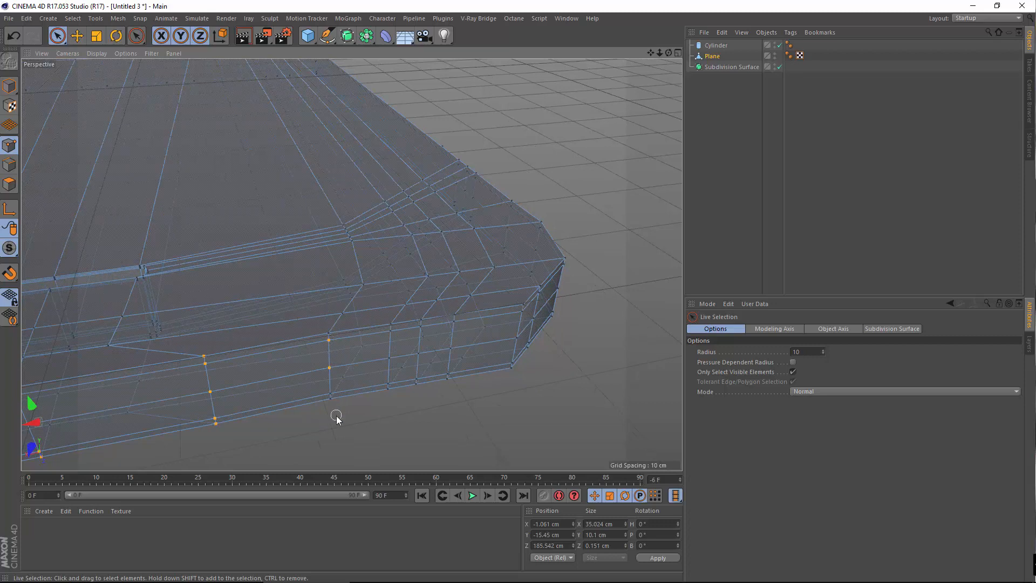
shift+click(392, 321)
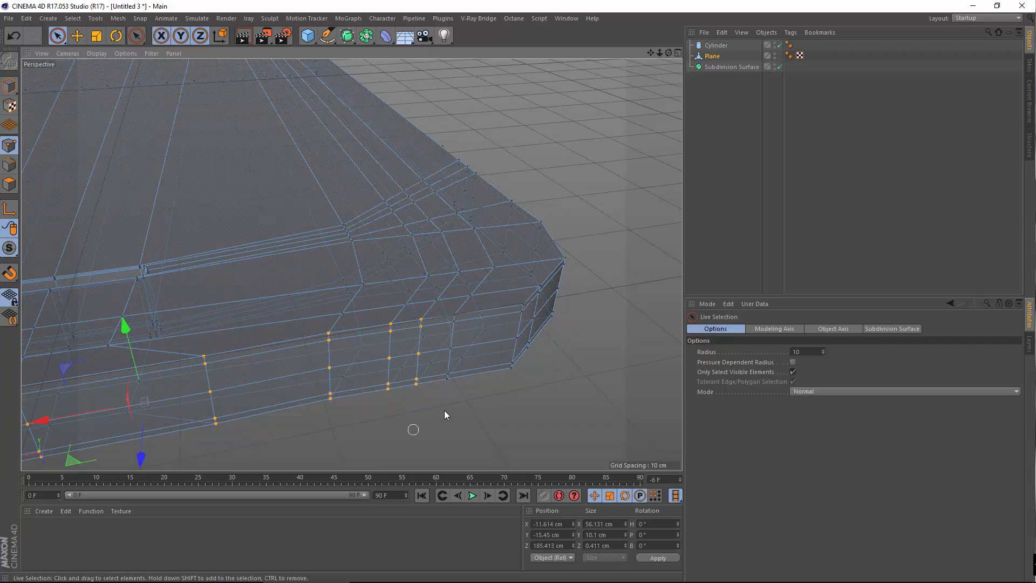
shift+click(447, 377)
alt+drag(441, 414, 393, 432)
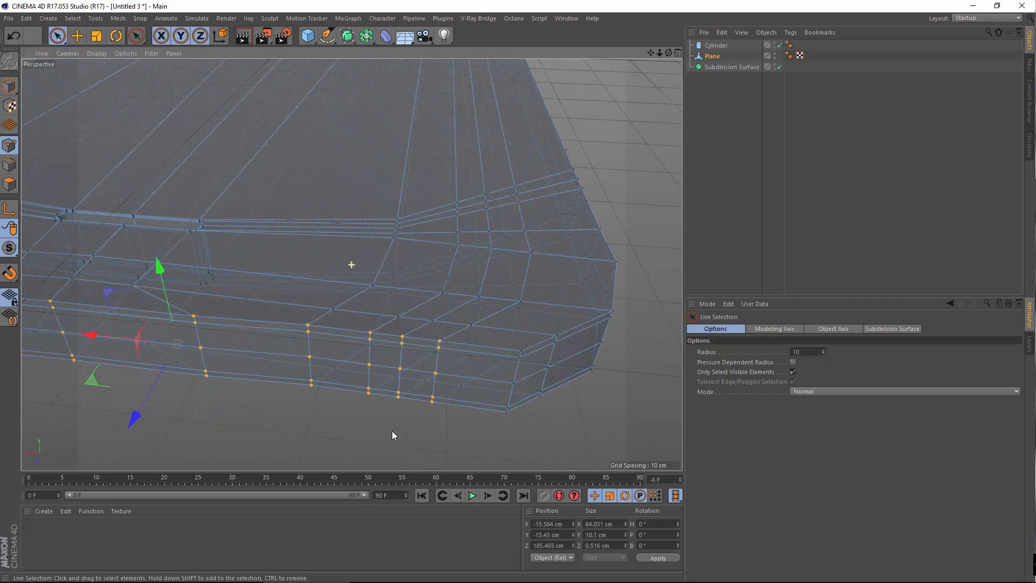
alt+middle_drag(436, 415, 368, 404)
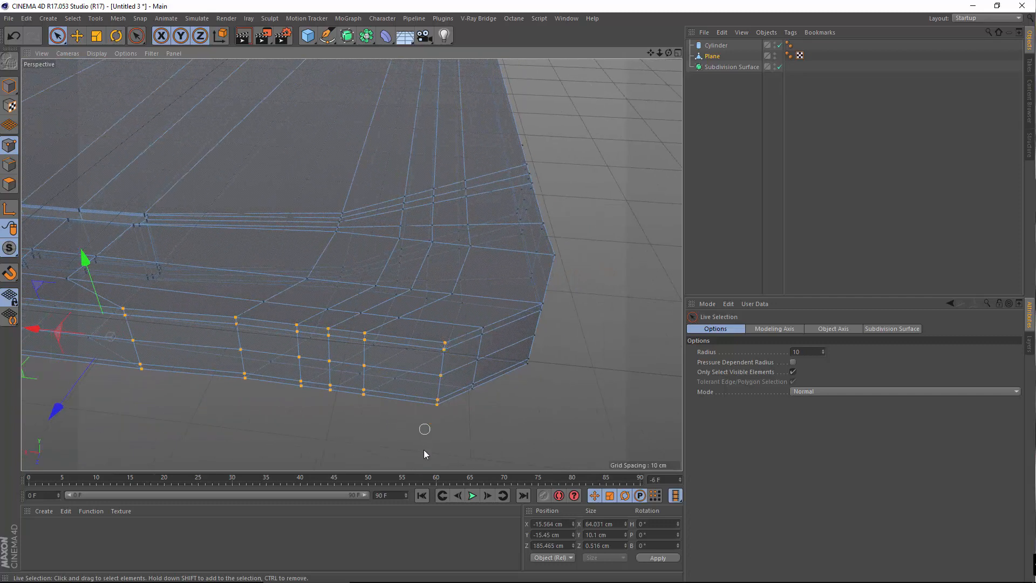
mouse_move(640, 367)
alt+mouse_down()
mouse_move(351, 263)
mouse_move(264, 391)
mouse_move(381, 412)
alt+mouse_up()
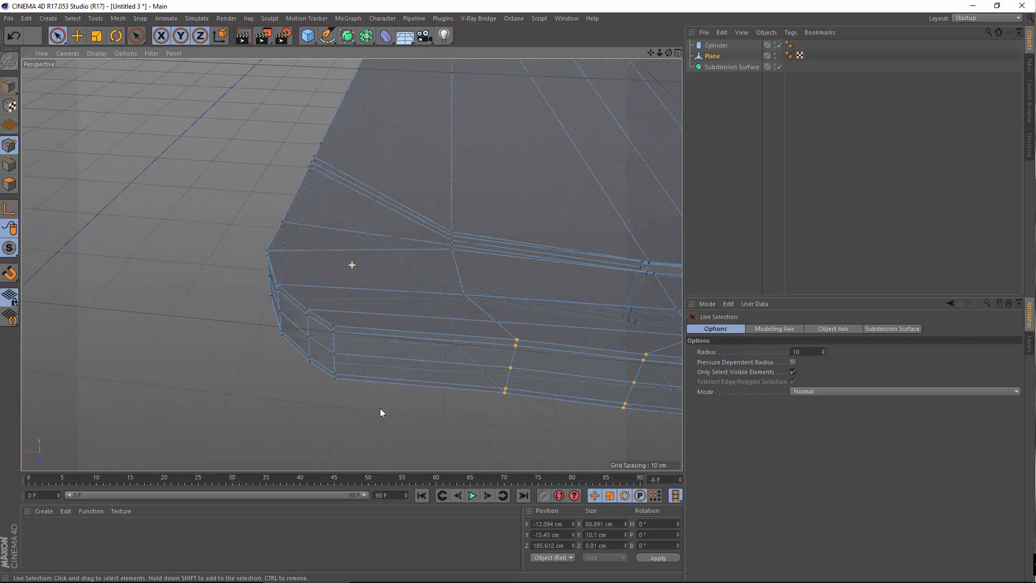
Flatten the selected points to Z = 185.481 cm with Set Point Value
right_click(334, 452)
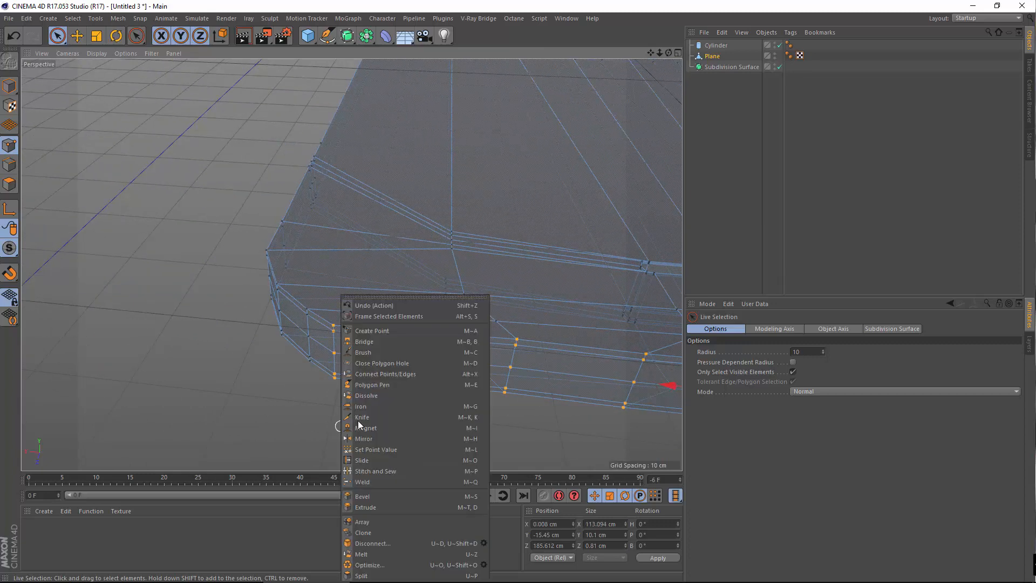
click(405, 447)
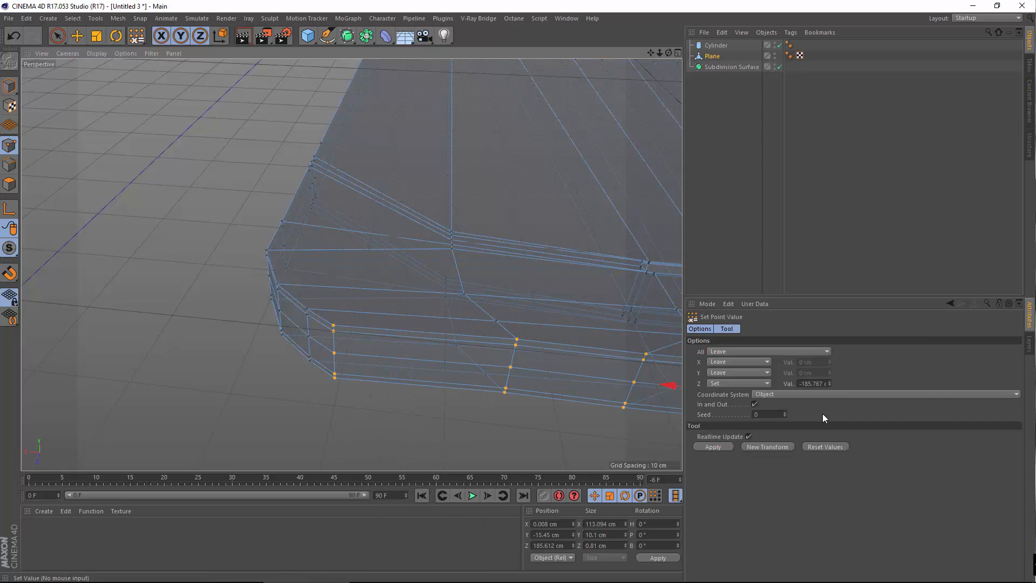
click(800, 383)
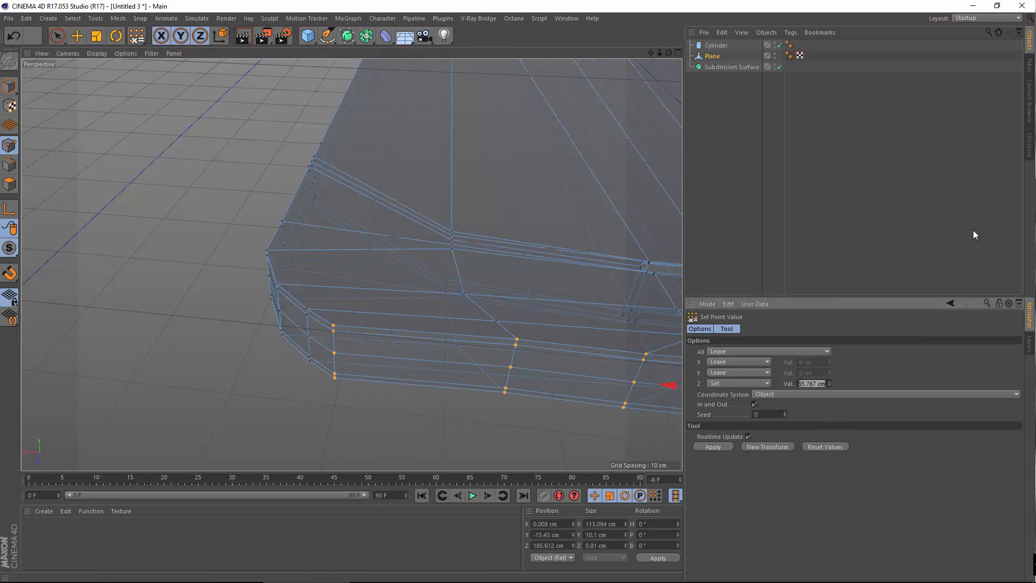
key(Return)
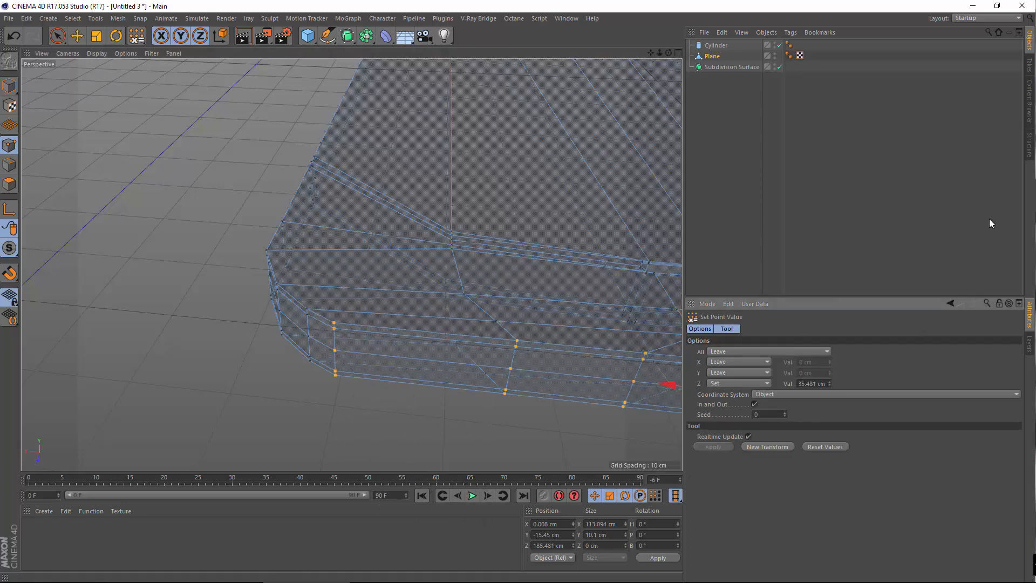
Orbit around the mesh, return to Model mode and deselect the plane
scroll(416, 180, down, 5)
alt+middle_drag(558, 340, 288, 382)
alt+drag(224, 369, 65, 356)
alt+middle_drag(208, 269, 317, 367)
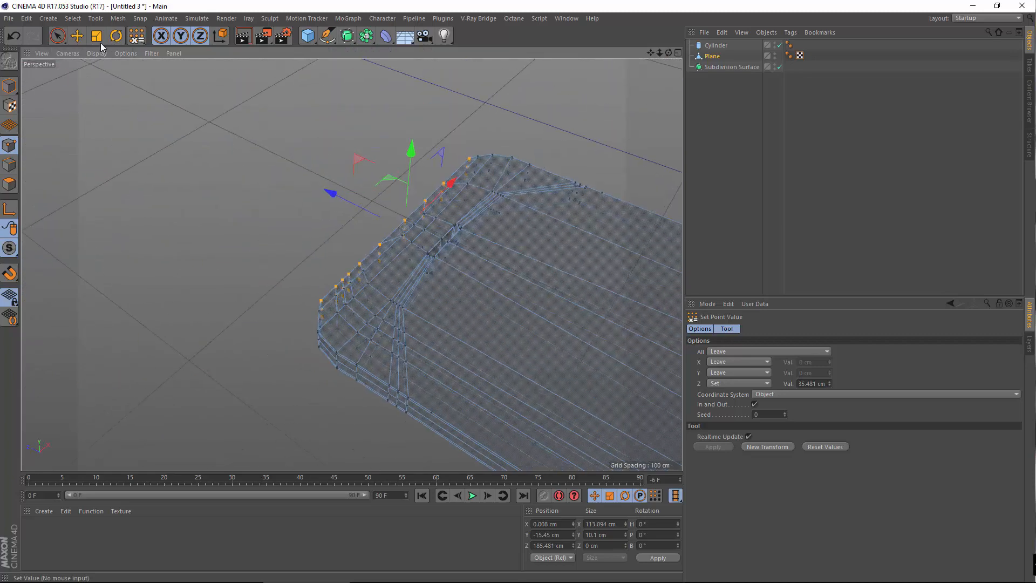
click(10, 86)
alt+drag(97, 307, 335, 240)
click(678, 163)
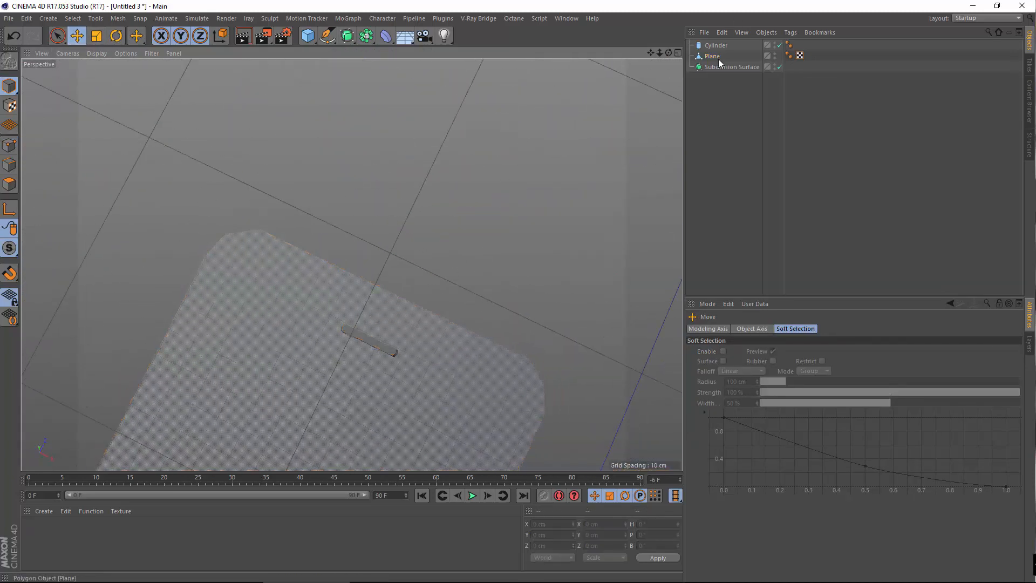
drag(712, 56, 732, 67)
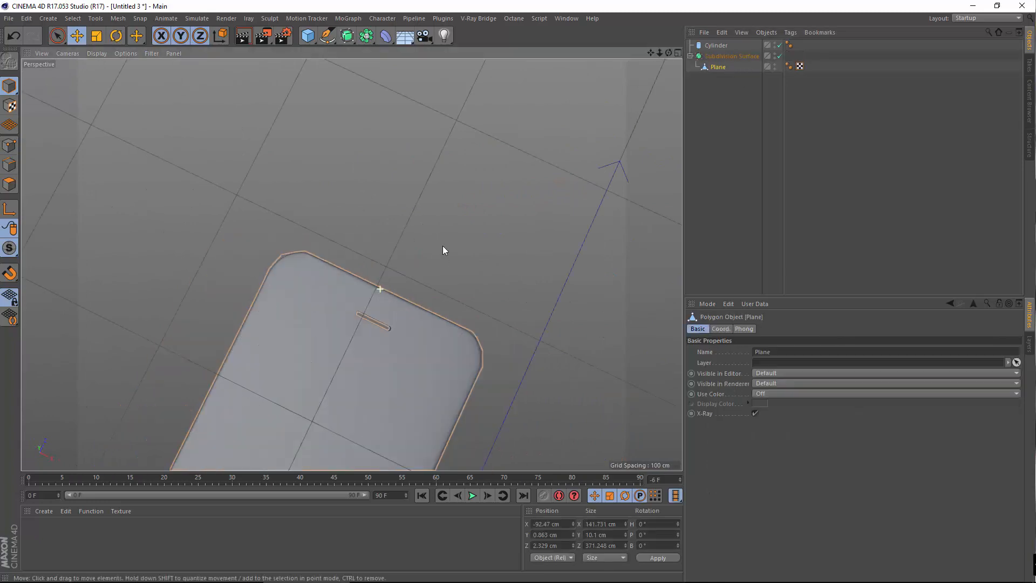
click(415, 261)
alt+drag(276, 296, 363, 377)
alt+drag(455, 316, 542, 160)
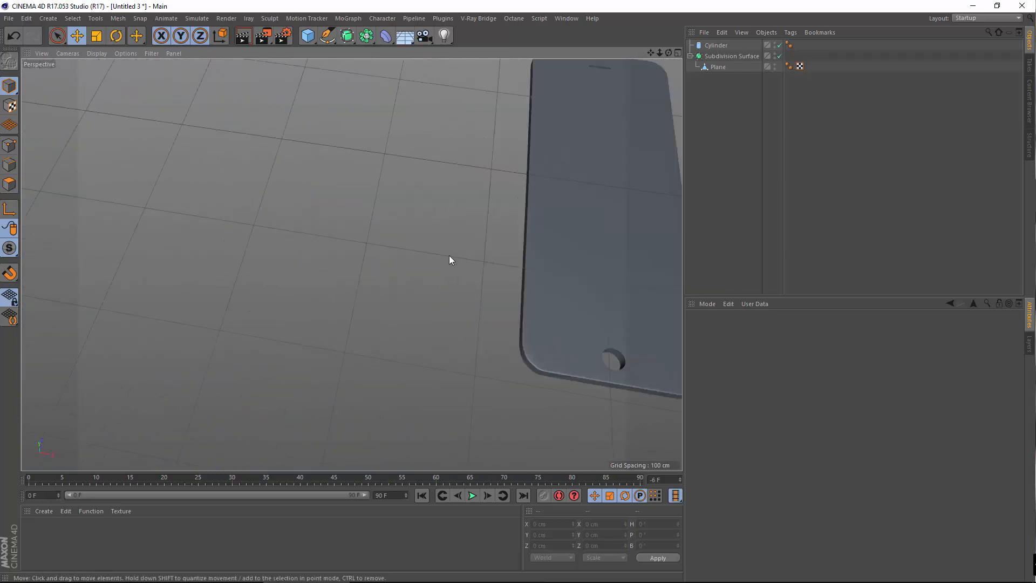
alt+drag(449, 259, 856, 207)
alt+drag(484, 261, 392, 230)
middle_click(392, 225)
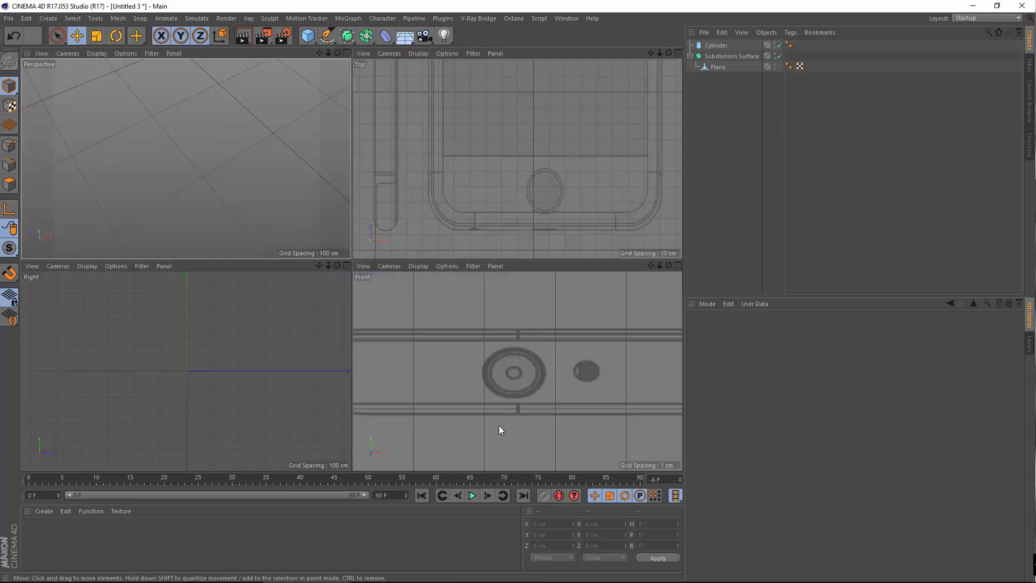
scroll(505, 378, up, 5)
middle_click(507, 358)
click(714, 47)
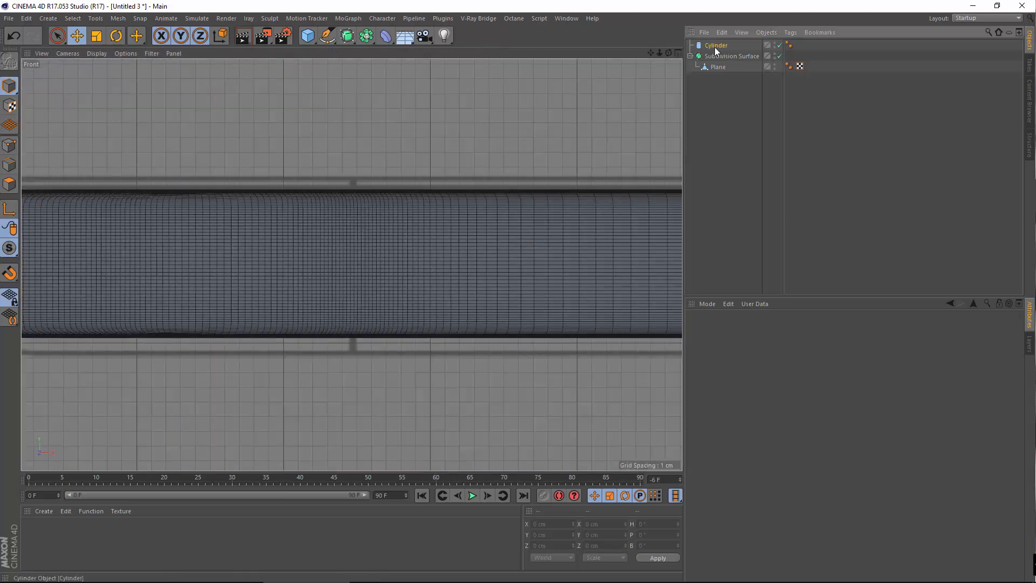
mouse_move(493, 220)
alt+middle_down()
mouse_move(499, 227)
mouse_move(490, 221)
alt+middle_up()
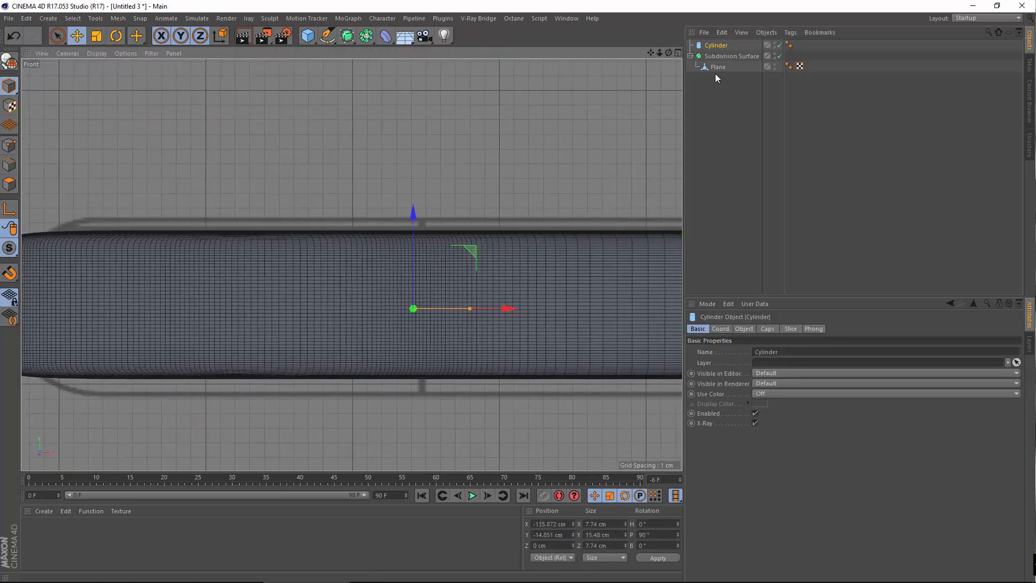
click(724, 64)
drag(710, 52, 710, 54)
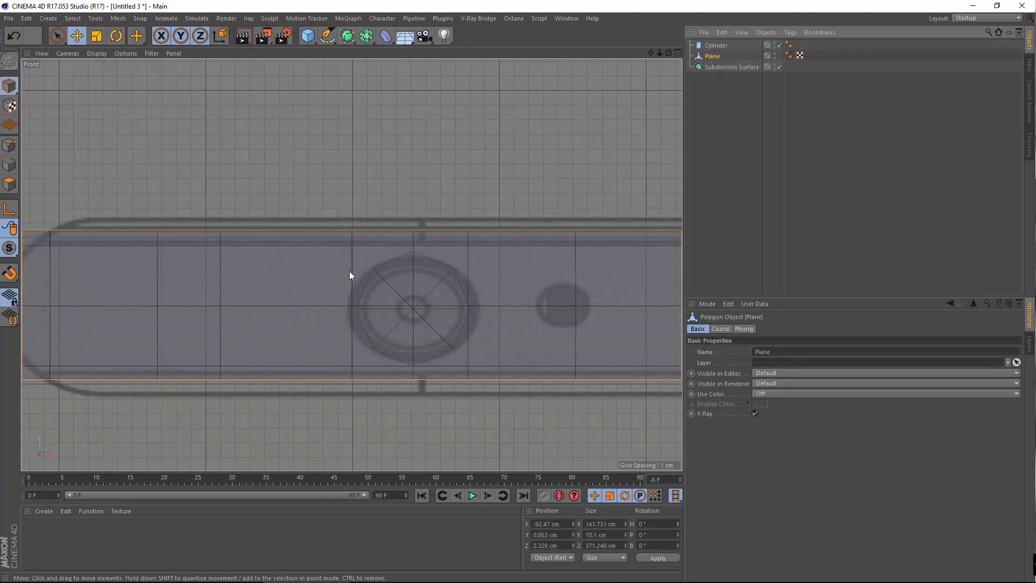
click(9, 145)
scroll(422, 247, up, 3)
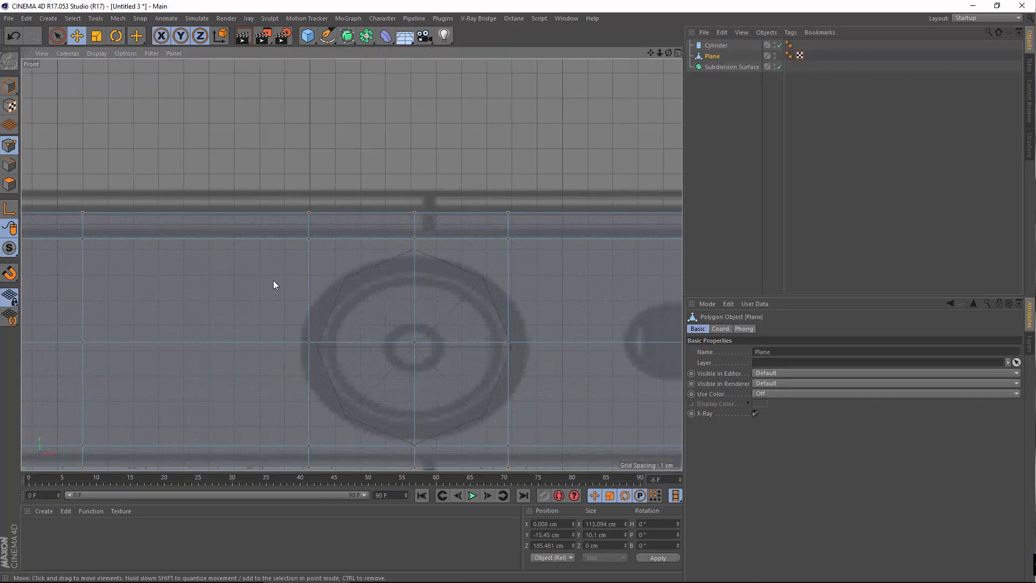
Move the two points above the button down onto the octagon's top outline
click(309, 238)
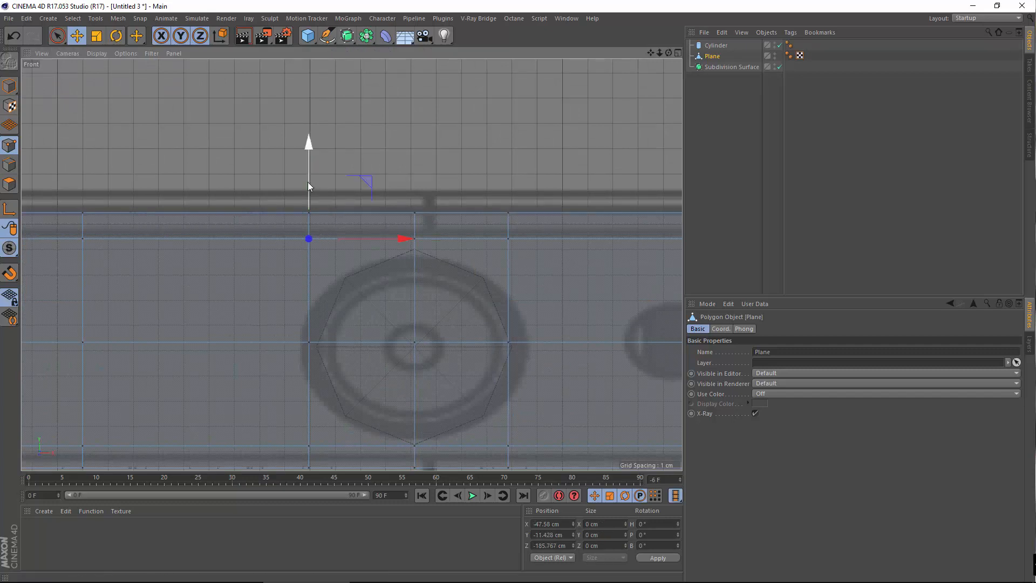
drag(308, 183, 316, 221)
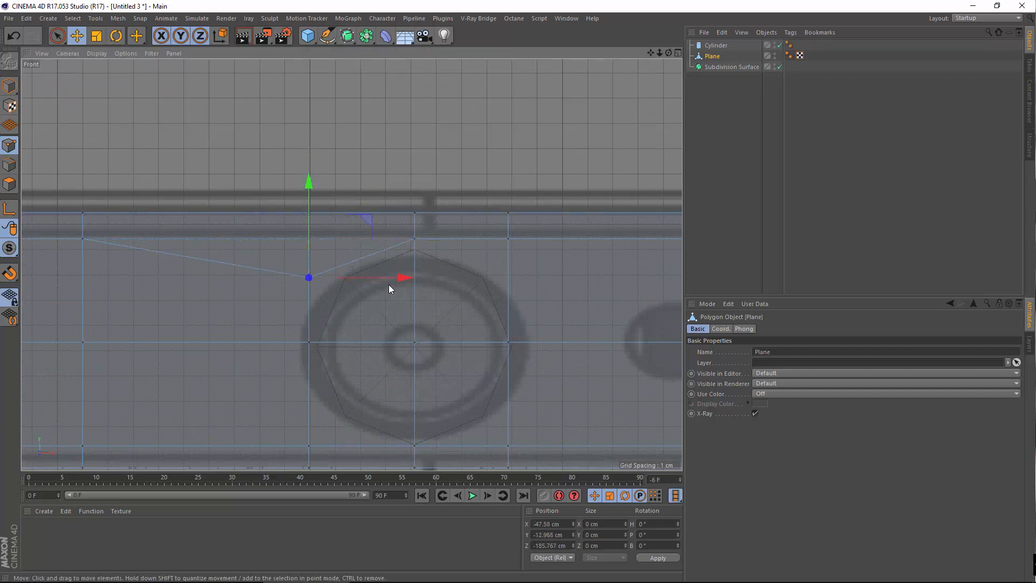
drag(380, 279, 419, 280)
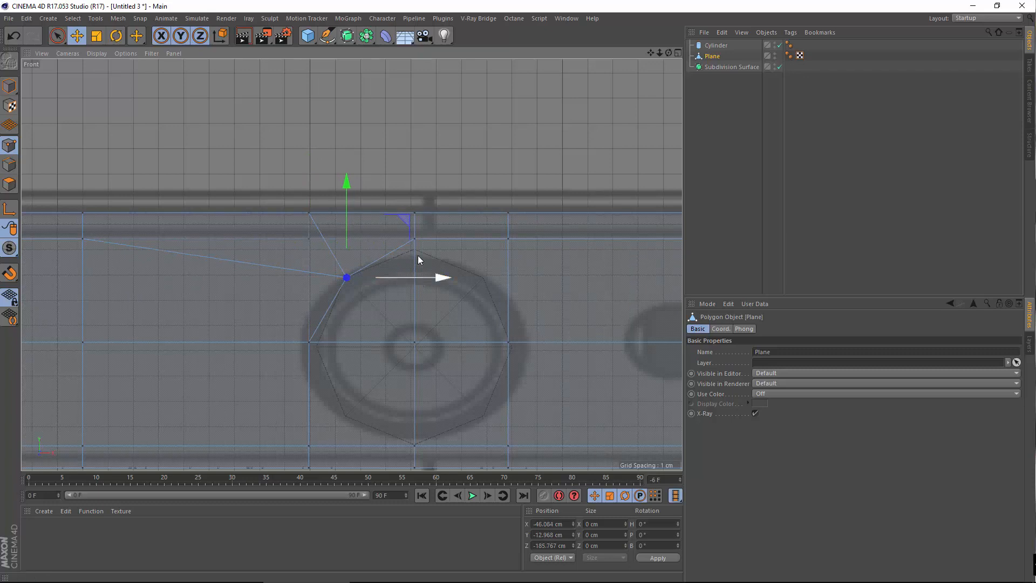
drag(414, 183, 413, 192)
scroll(529, 274, up, 2)
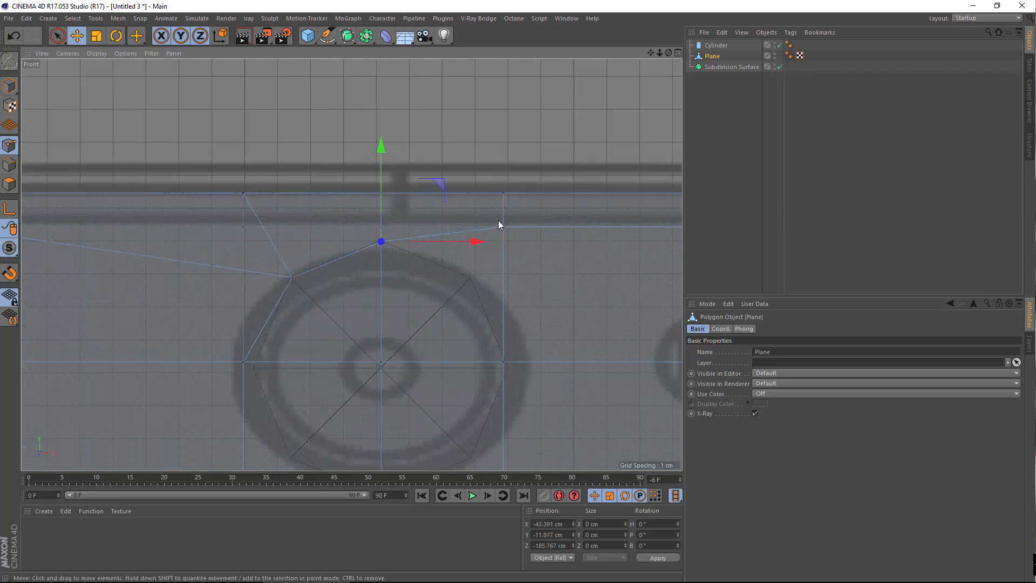
click(503, 226)
drag(506, 175, 496, 229)
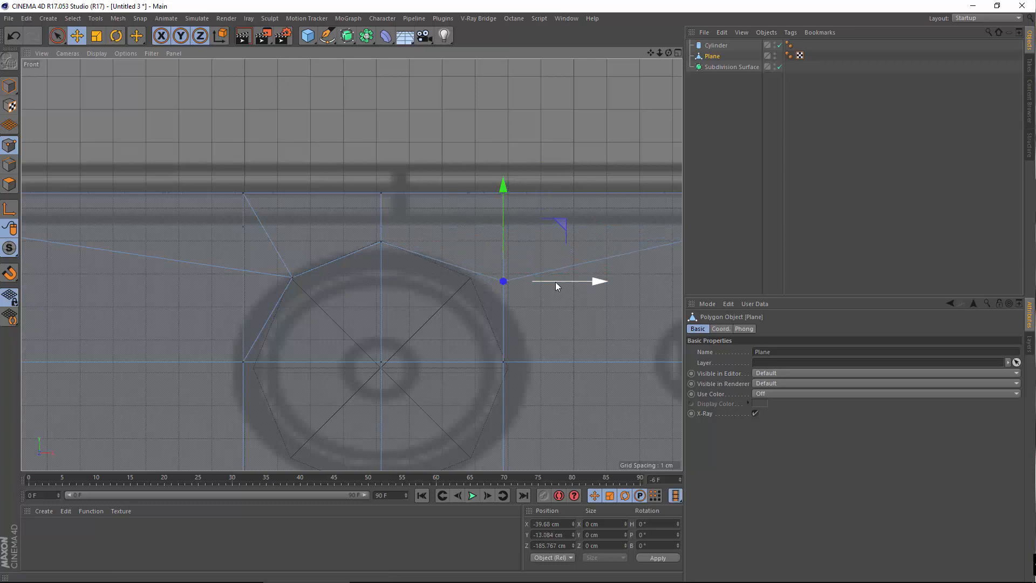
drag(556, 282, 529, 274)
drag(467, 236, 469, 232)
alt+middle_drag(442, 316, 447, 241)
Pull the lower-right and right-middle points onto the button outline's right side
alt+middle_drag(499, 375, 512, 328)
click(519, 377)
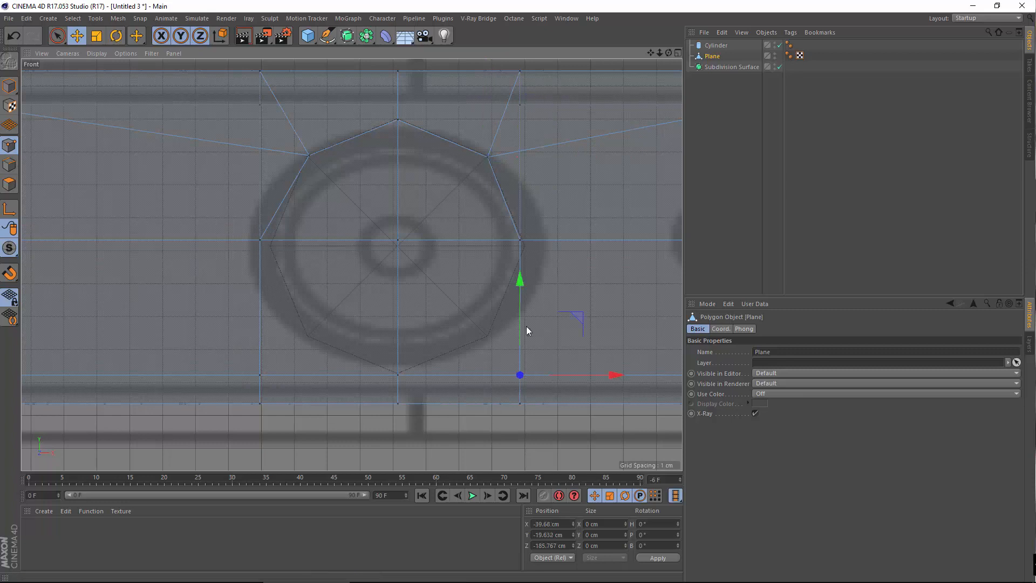
drag(520, 293, 527, 253)
drag(589, 334, 557, 333)
drag(490, 266, 496, 266)
click(518, 241)
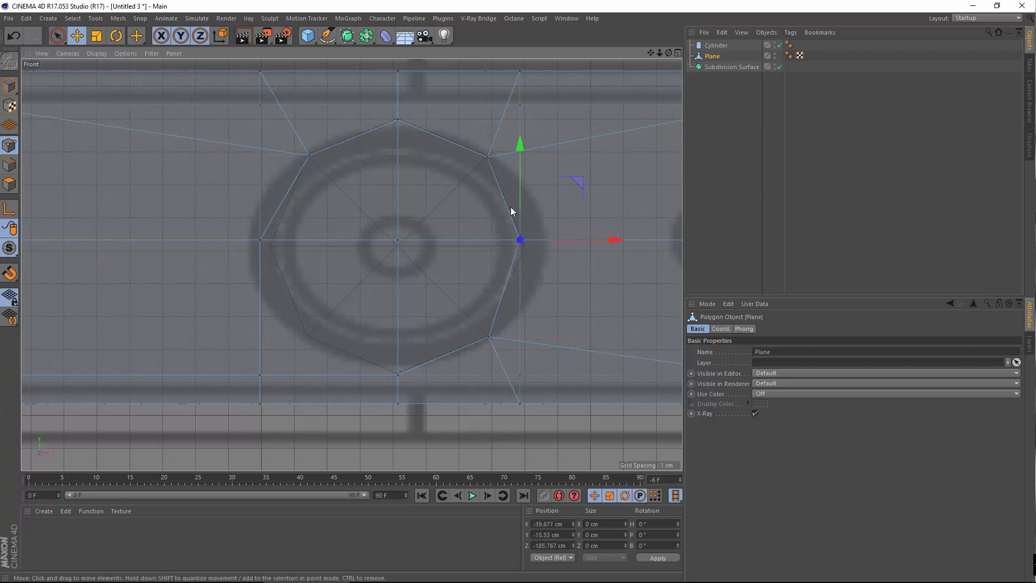
drag(519, 203, 537, 181)
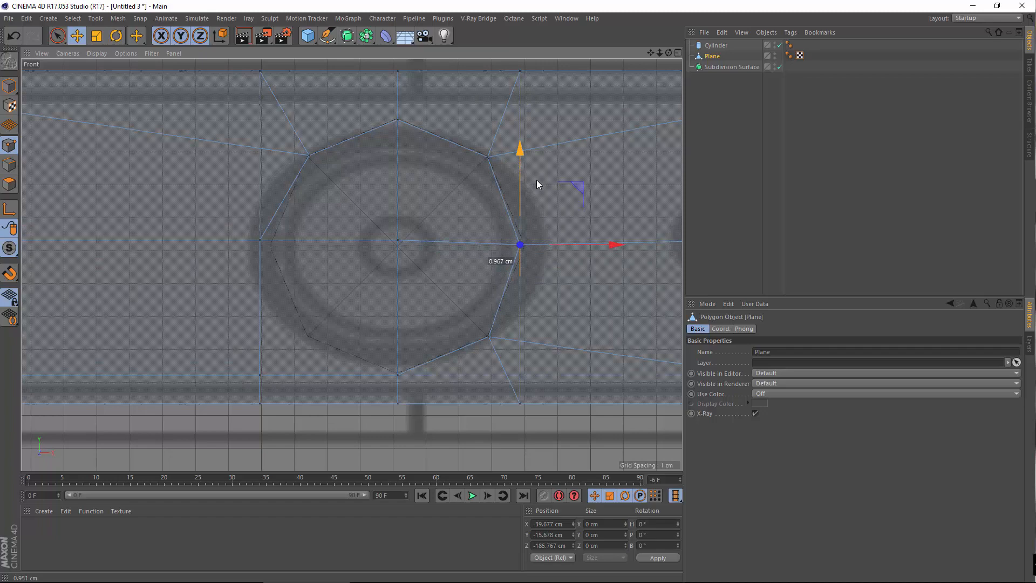
scroll(539, 244, up, 3)
drag(540, 248, 550, 247)
mouse_move(513, 202)
mouse_down()
mouse_move(515, 231)
mouse_move(527, 205)
mouse_up()
Align the ring's left-middle point with the button outline
alt+middle_drag(475, 270, 673, 328)
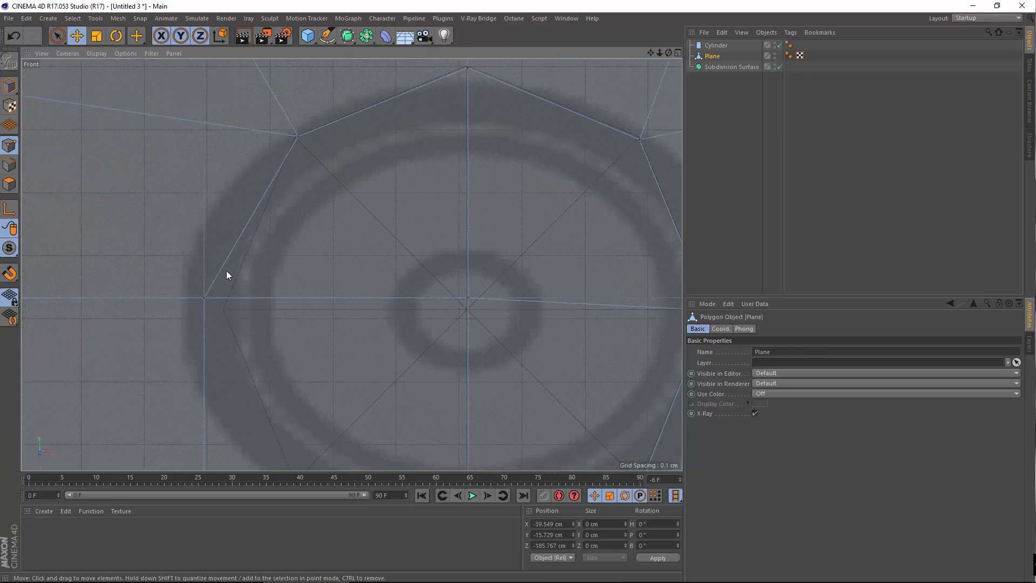
click(201, 298)
scroll(237, 270, down, 3)
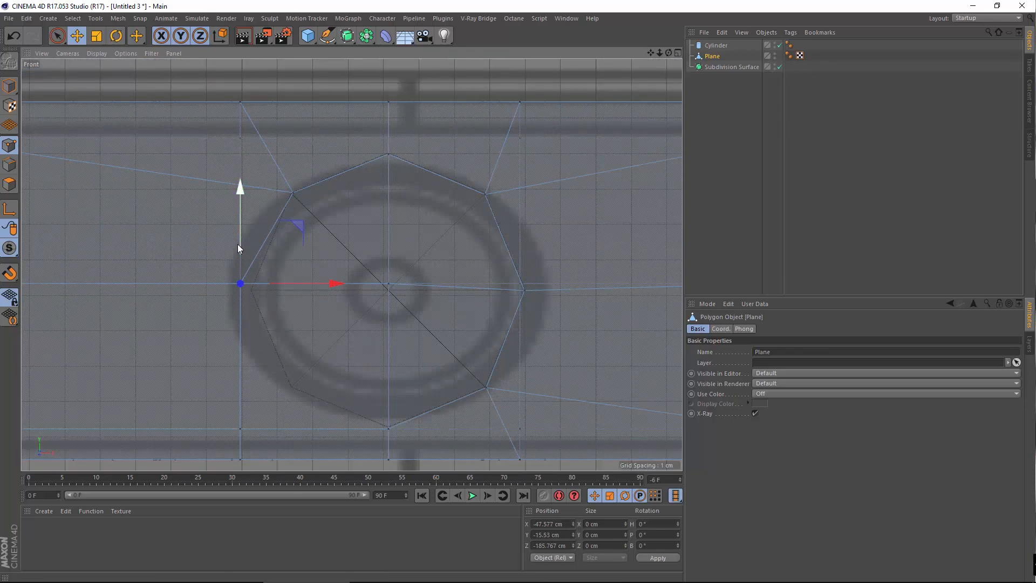
drag(240, 248, 240, 251)
scroll(275, 270, up, 3)
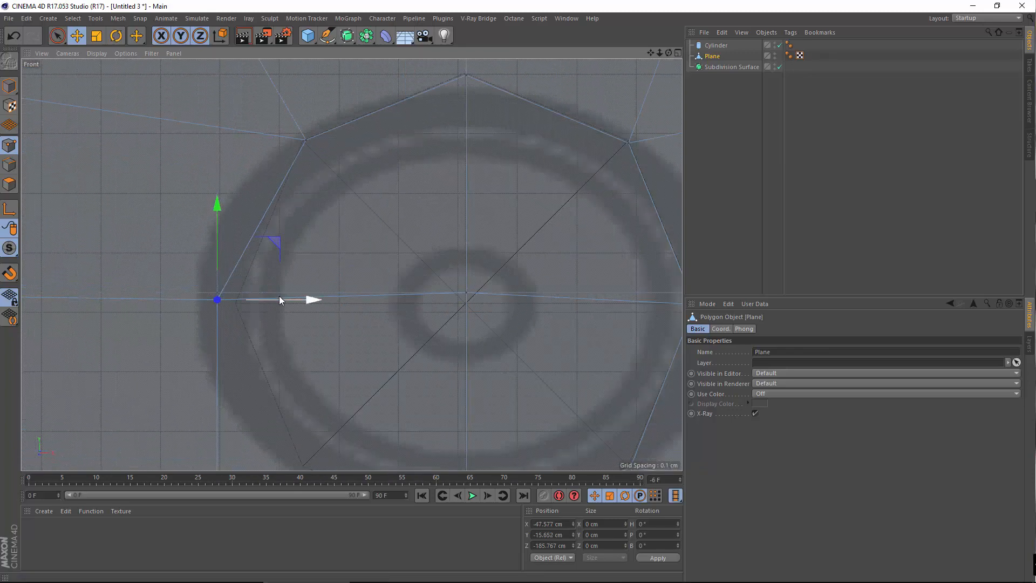
drag(279, 296, 297, 294)
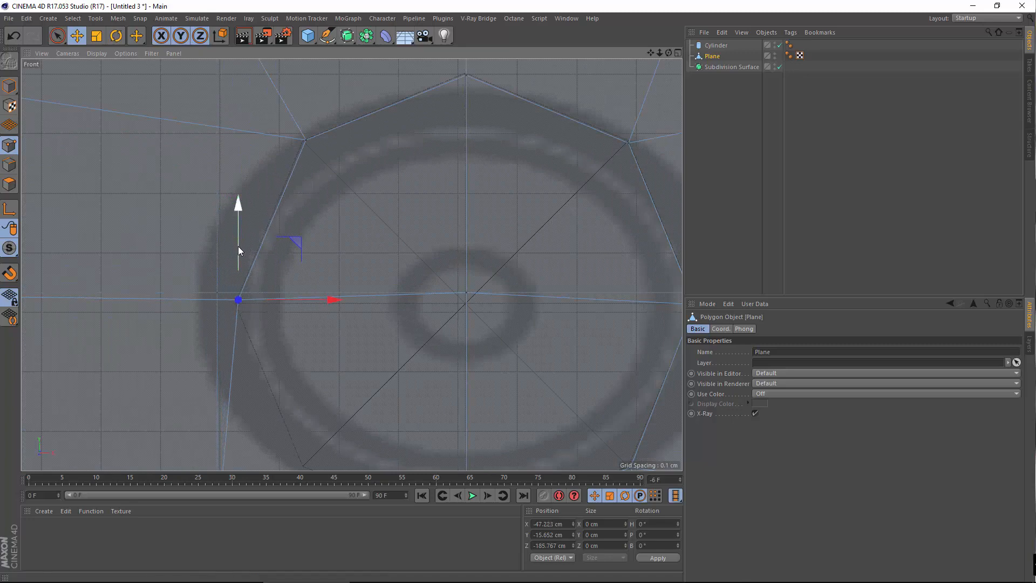
drag(238, 250, 236, 254)
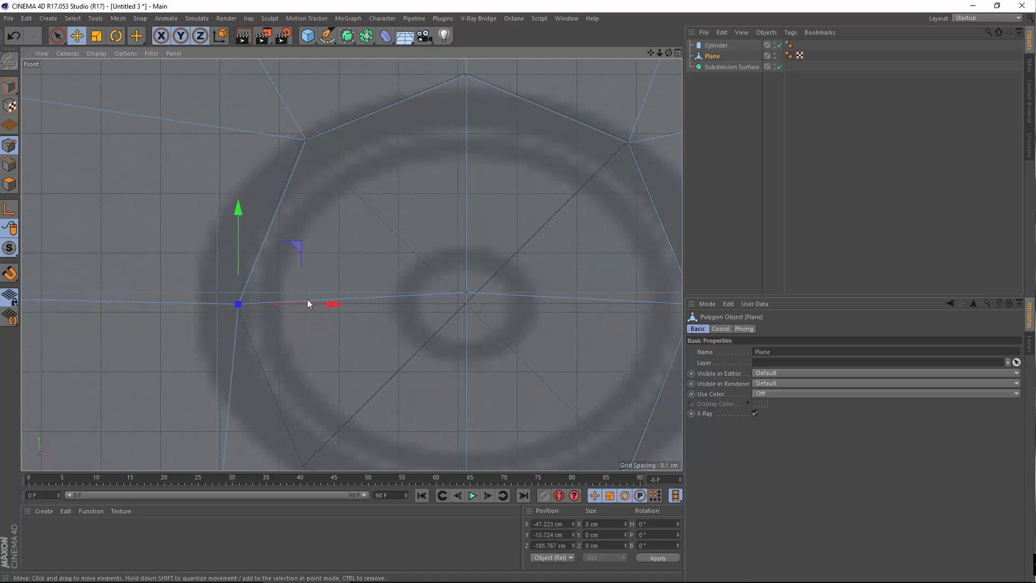
drag(308, 304, 304, 303)
Lower the centre point to the button centre and fit the lower-left point to the outline
click(465, 295)
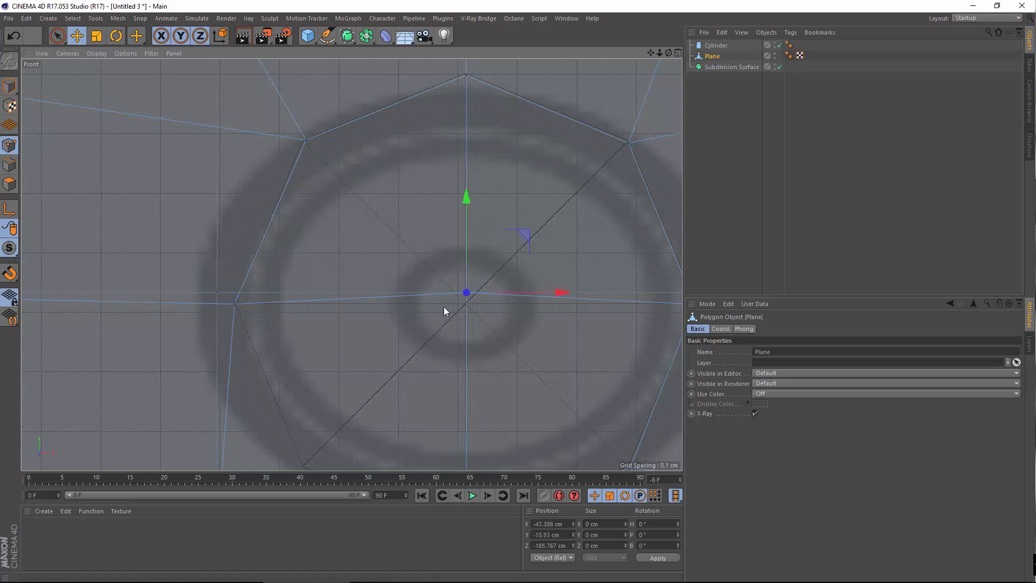
drag(464, 252, 462, 264)
scroll(378, 302, down, 5)
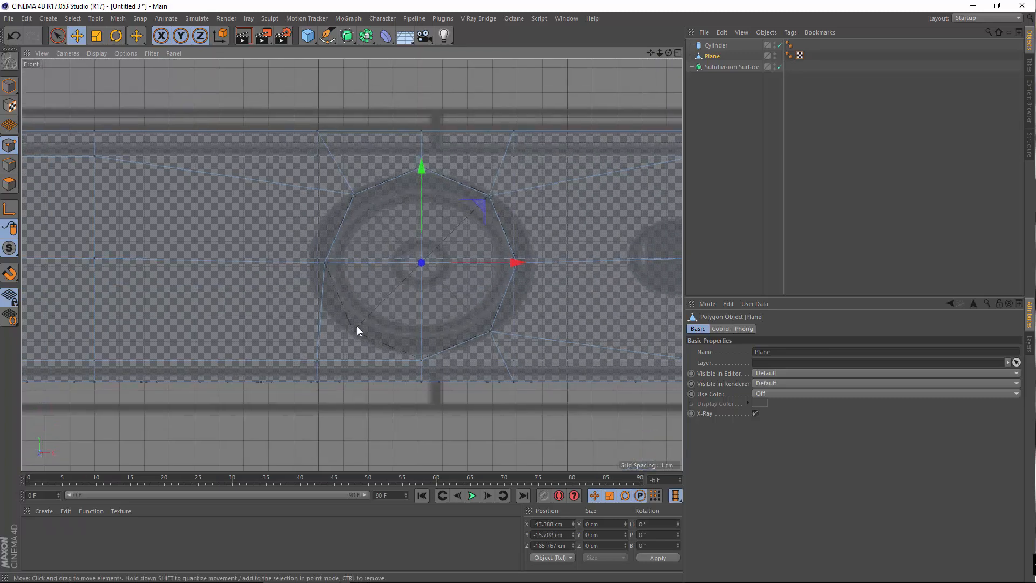
click(317, 351)
scroll(352, 323, up, 3)
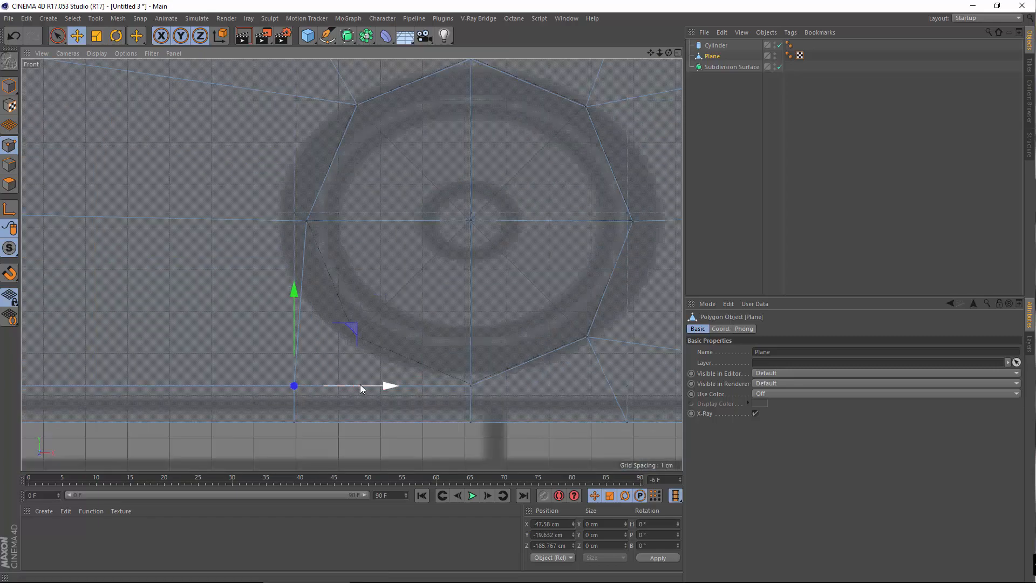
drag(361, 384, 419, 378)
drag(361, 323, 367, 272)
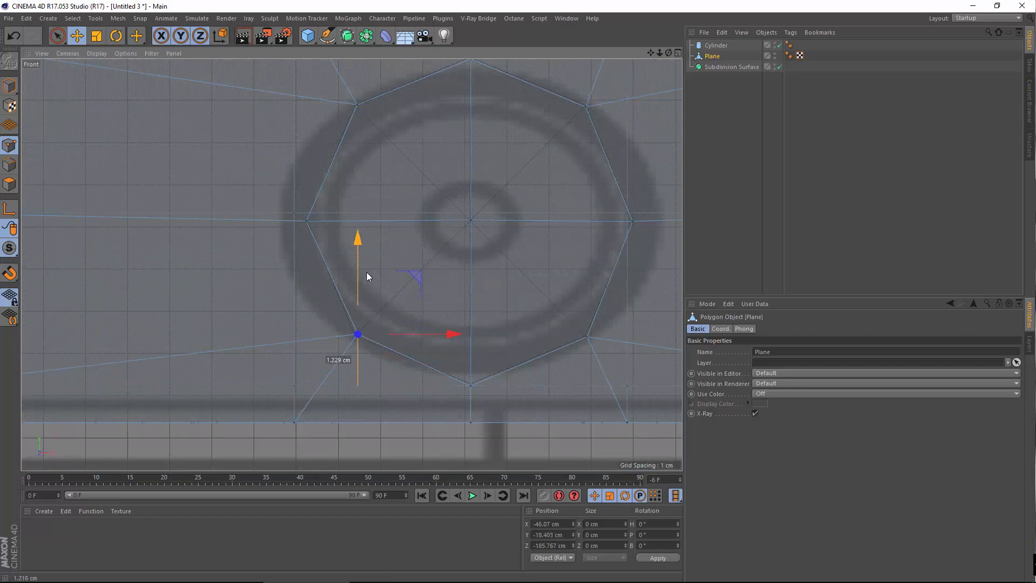
drag(418, 340, 416, 338)
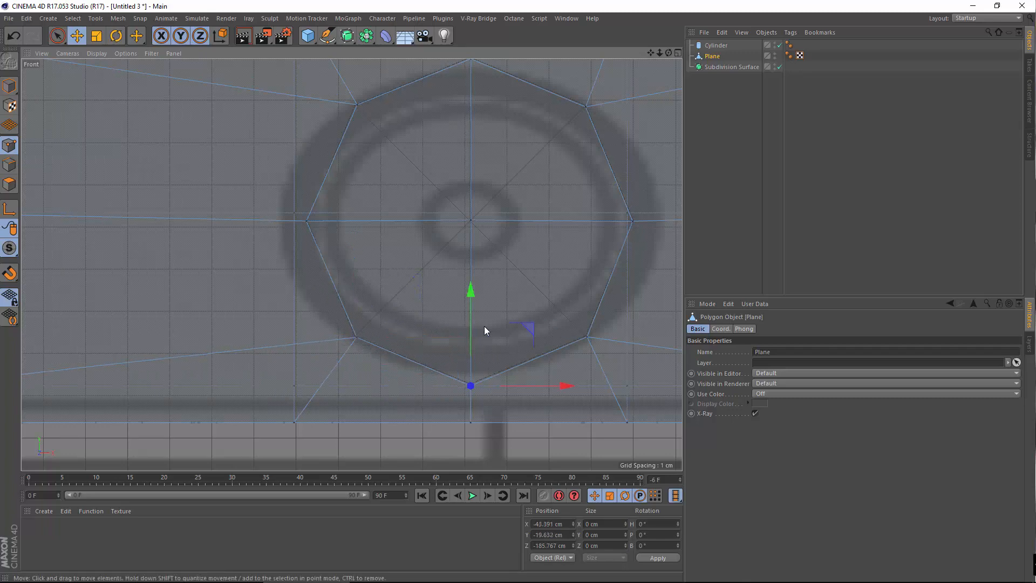
alt+middle_drag(484, 326, 395, 350)
alt+right_drag(440, 196, 261, 373)
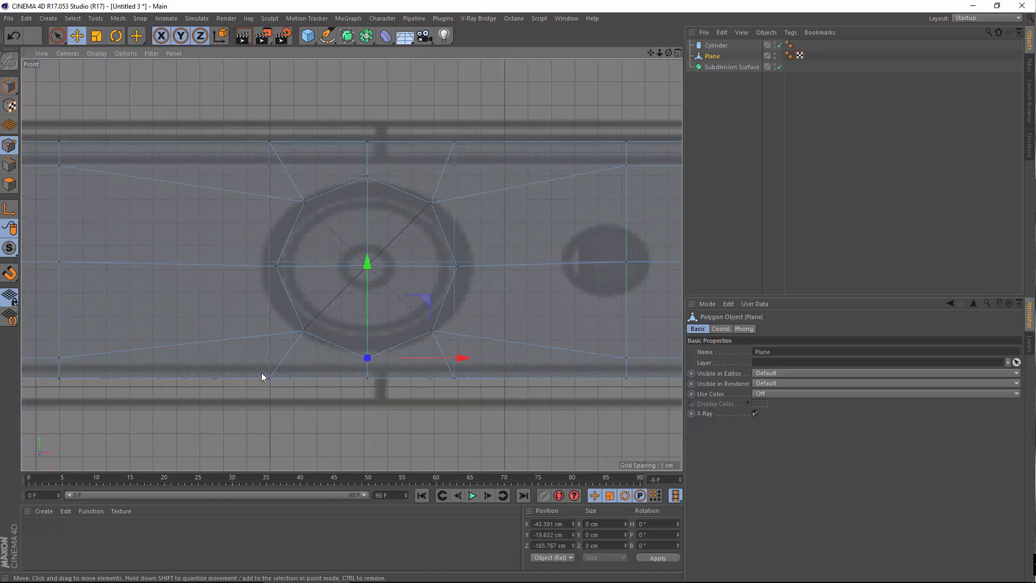
middle_click(391, 211)
Delete the Cylinder object from the scene
middle_click(199, 203)
alt+drag(255, 244, 188, 219)
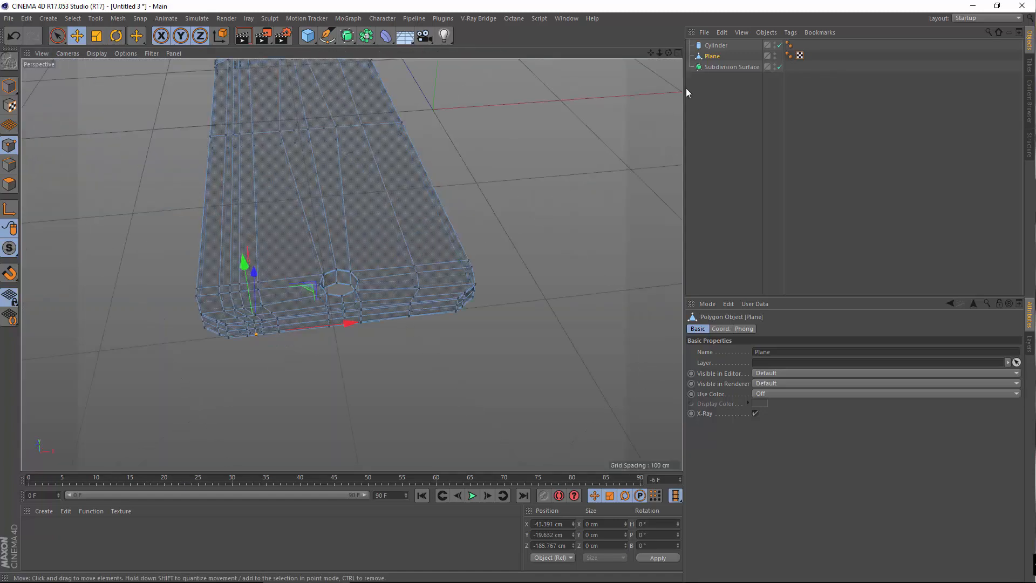
click(717, 45)
key(Delete)
Select the Plane, bring the side octagon into view, and switch to Polygon mode
scroll(213, 319, up, 5)
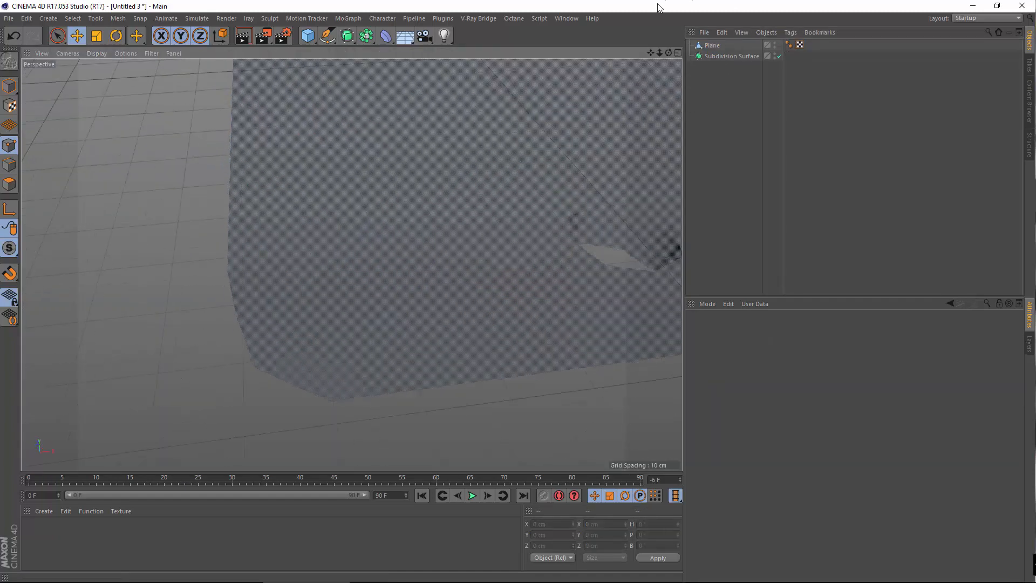
click(718, 48)
scroll(367, 314, up, 4)
alt+drag(440, 369, 434, 346)
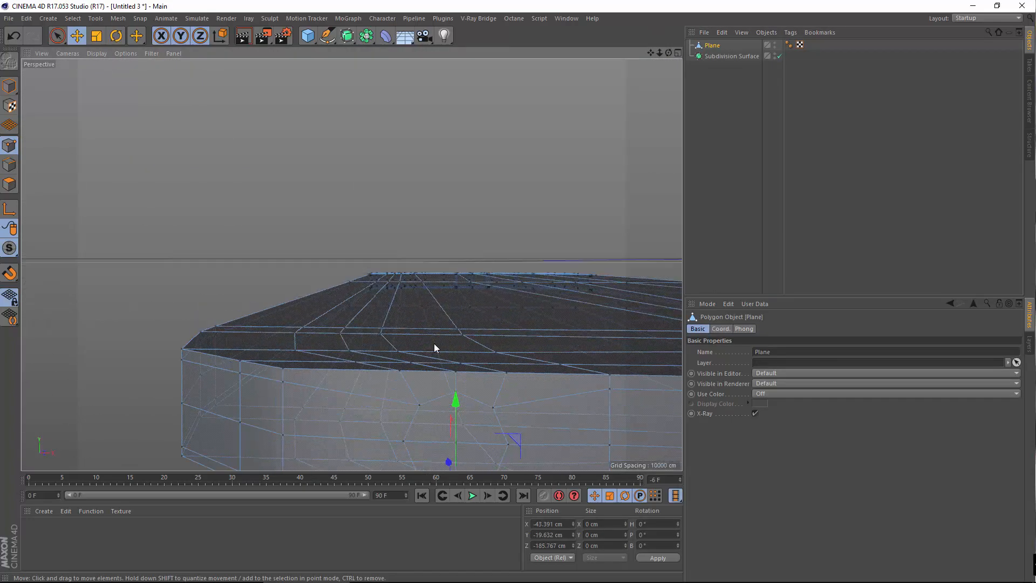
alt+middle_drag(434, 346, 380, 246)
scroll(378, 245, up, 5)
alt+drag(374, 326, 382, 358)
click(6, 184)
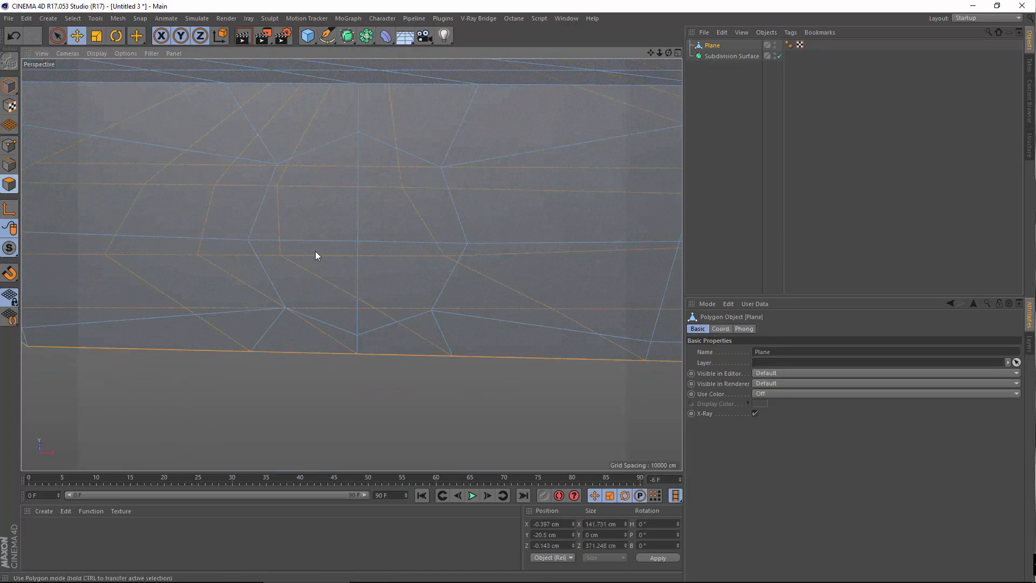
Delete the five polygons inside the octagon ring to open the button hole
click(299, 223)
key(Delete)
click(419, 228)
key(Delete)
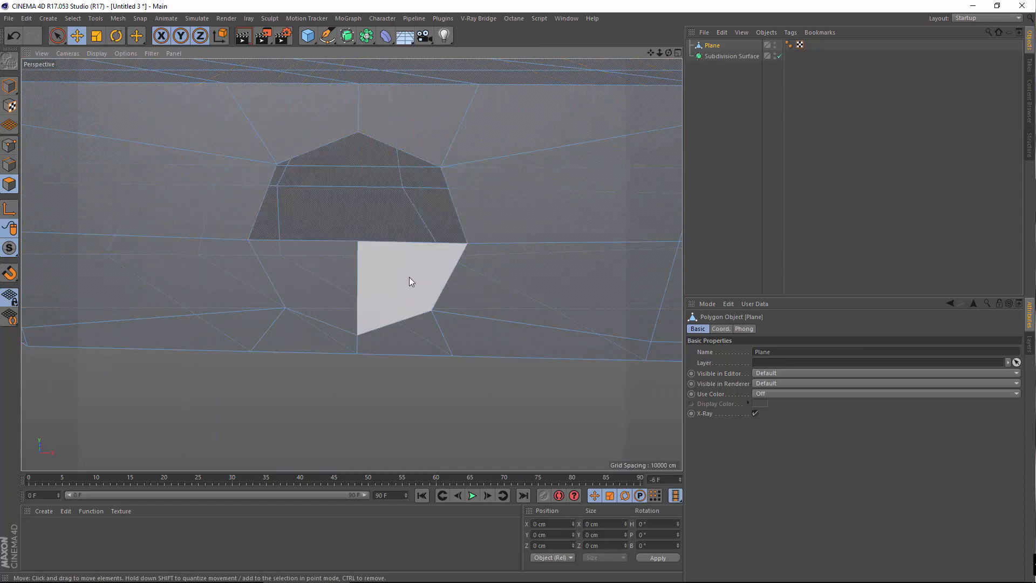
click(409, 281)
key(Delete)
click(326, 282)
key(Delete)
click(356, 289)
key(Delete)
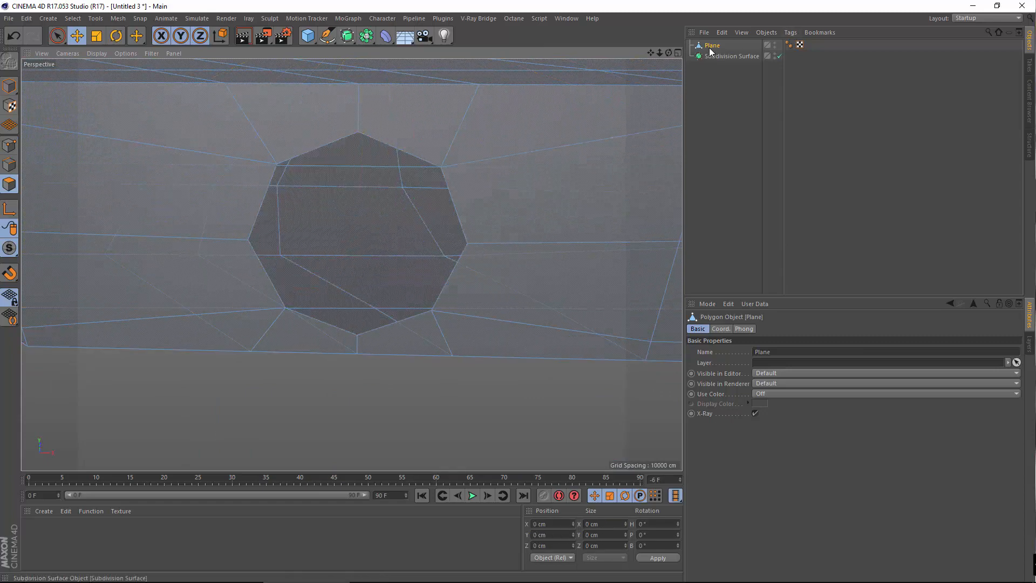
Nest the Plane under Subdivision Surface and inspect the smoothed round hole
drag(710, 48, 719, 56)
click(719, 50)
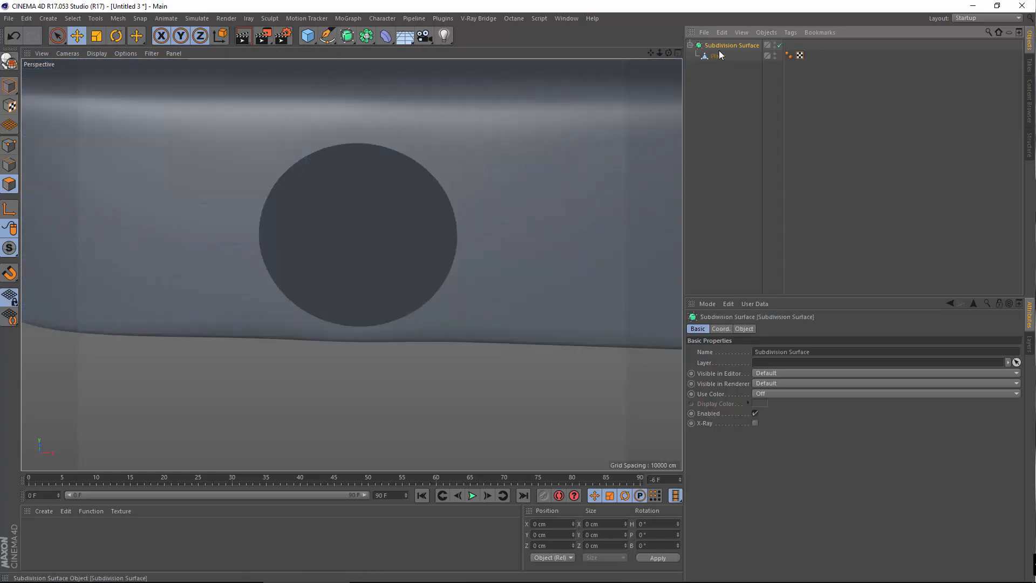
scroll(377, 197, down, 6)
alt+drag(377, 199, 445, 195)
scroll(346, 203, up, 5)
scroll(365, 219, down, 5)
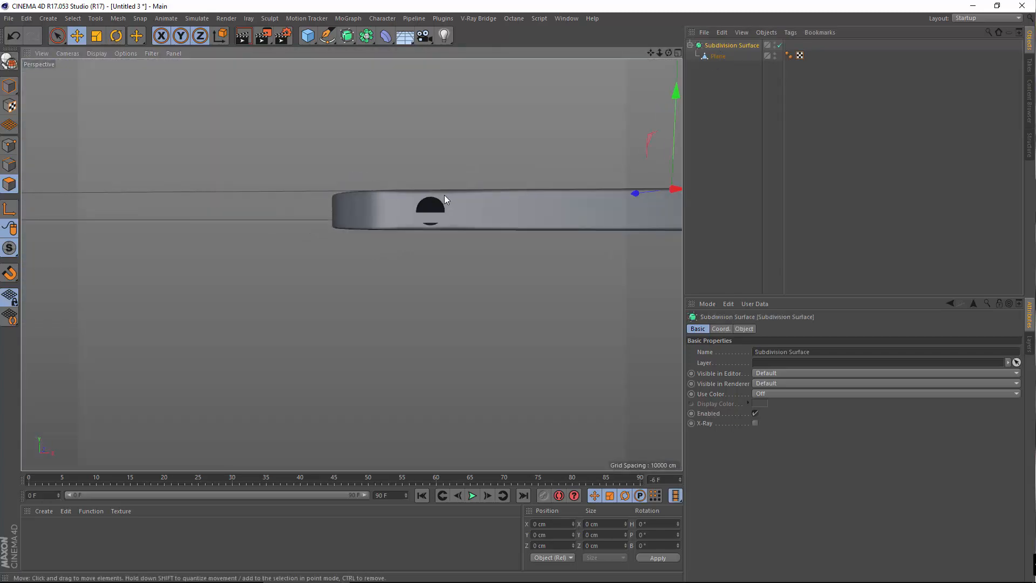
scroll(446, 196, up, 4)
Take the Plane back out of Subdivision Surface, viewing it in the front view
middle_click(467, 215)
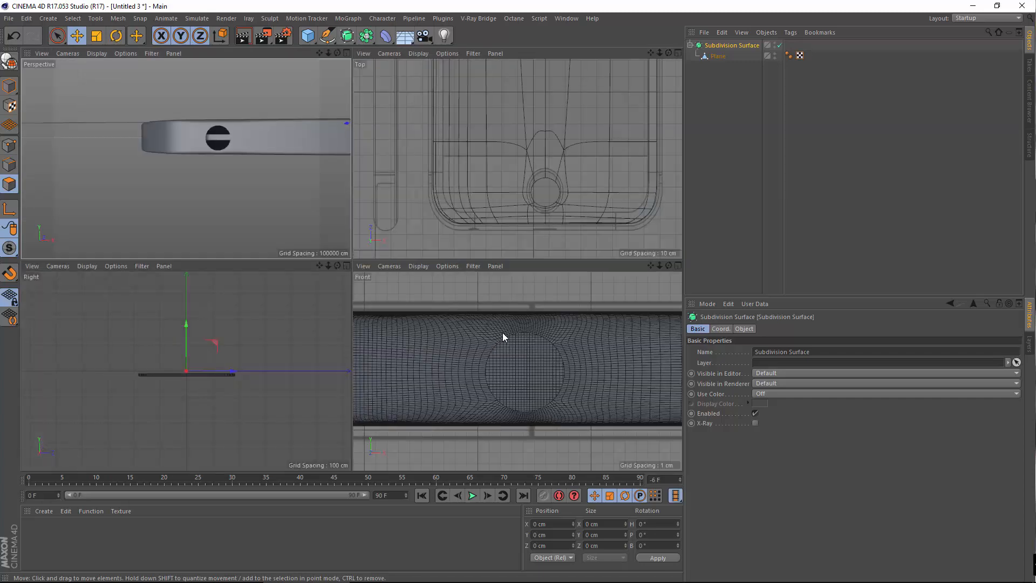
middle_click(503, 332)
drag(709, 54, 739, 42)
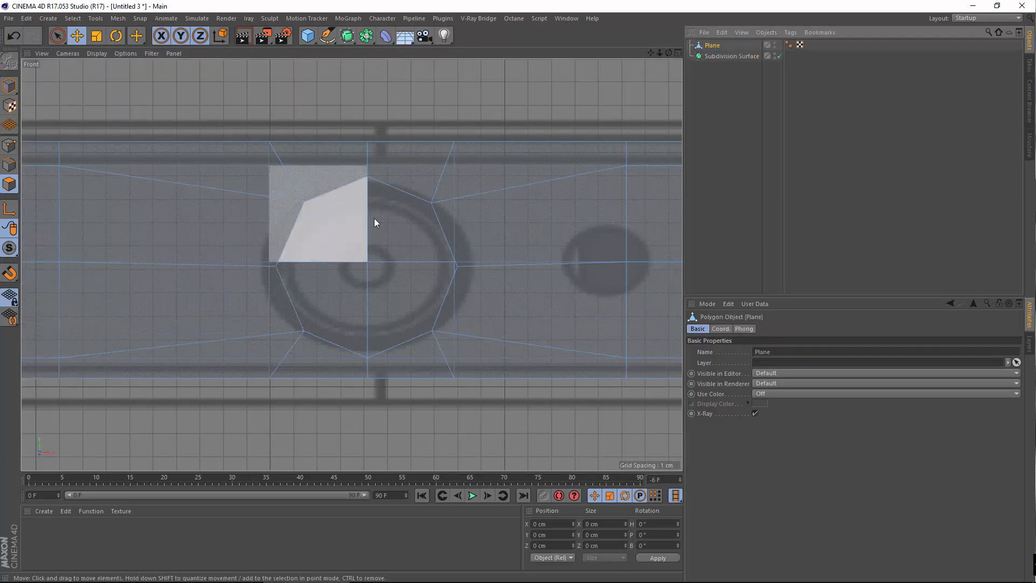
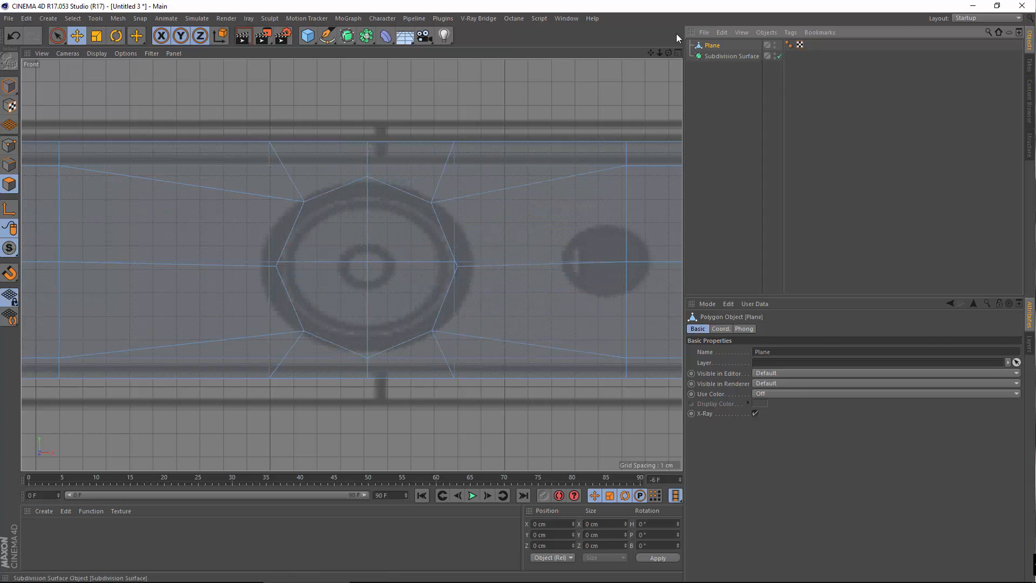
Loop-select the octagon boundary edge loop around the camera hole
click(9, 164)
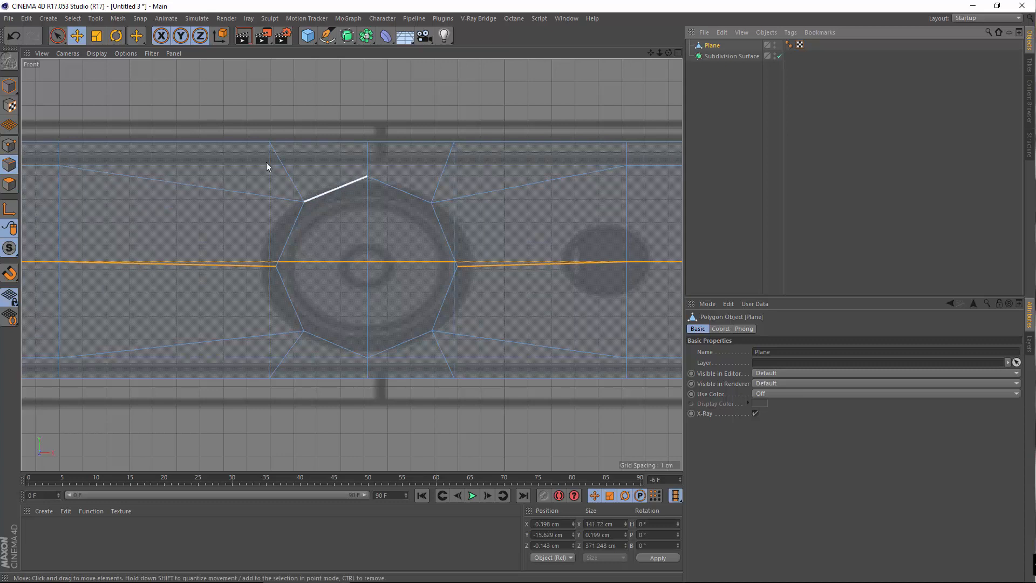
click(73, 18)
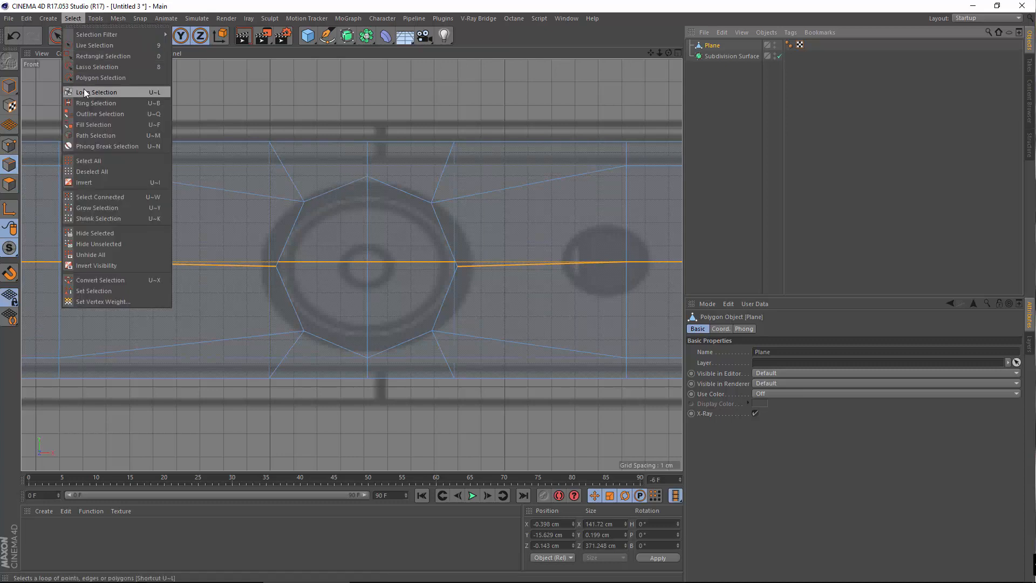
click(89, 90)
click(769, 352)
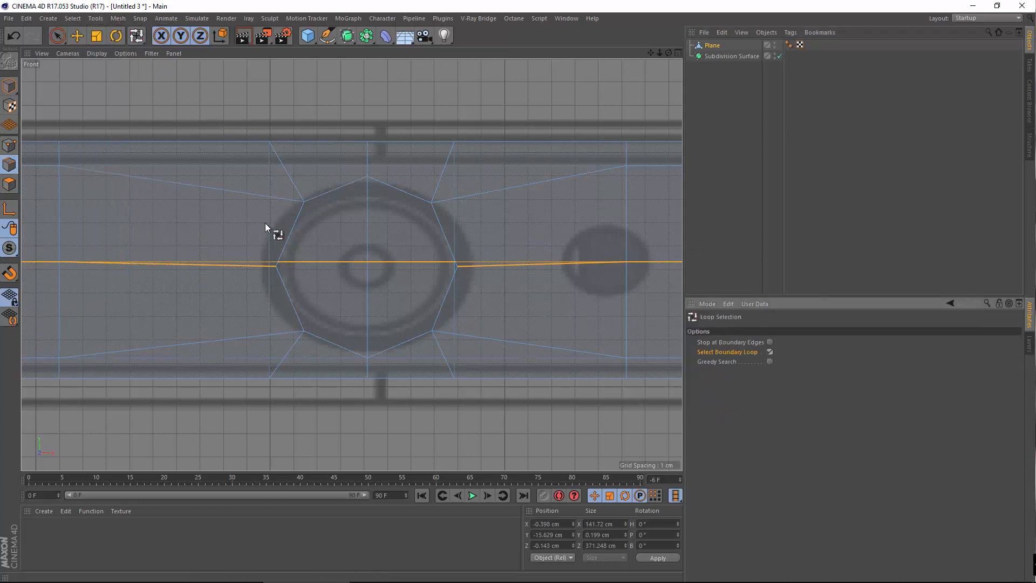
click(322, 198)
Raise the octagon loop slightly and nest the Plane under the Subdivision Surface
click(78, 38)
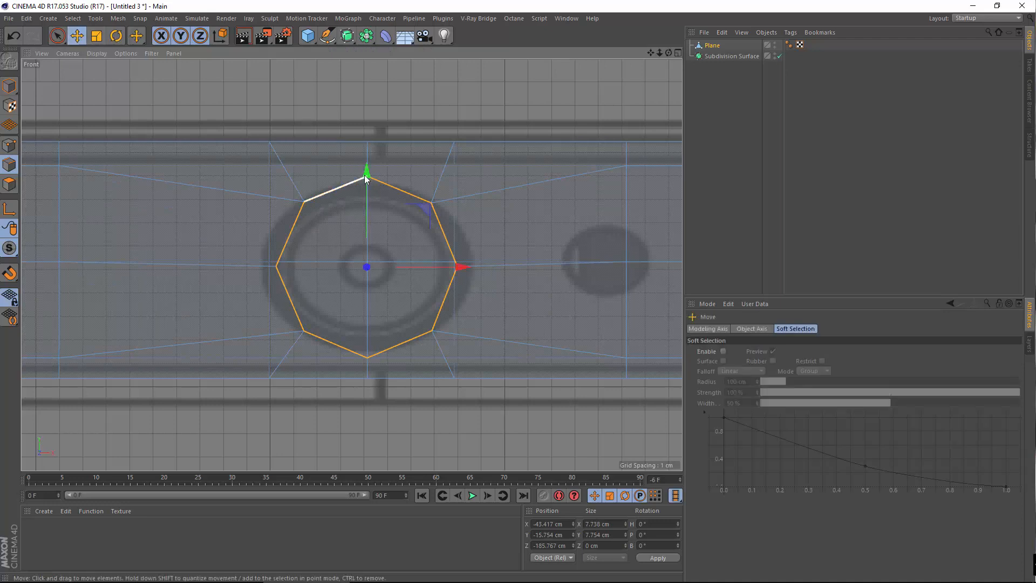
drag(366, 174, 375, 170)
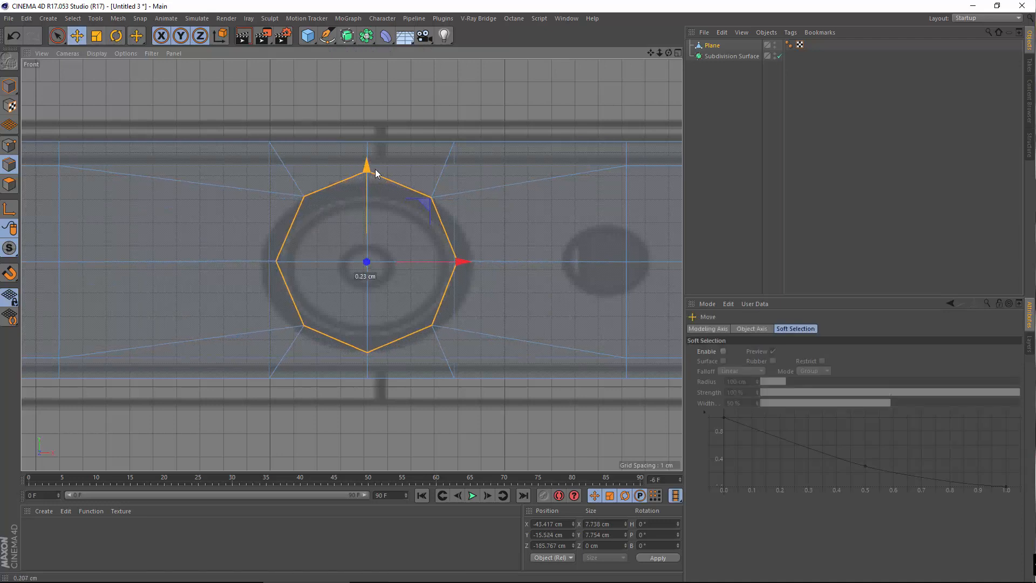
drag(712, 46, 727, 57)
middle_click(194, 213)
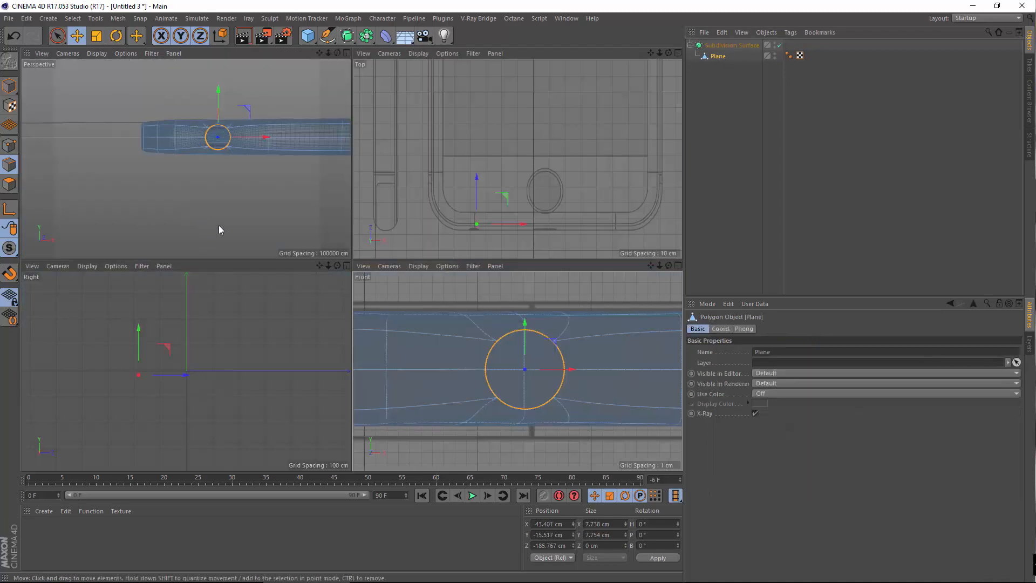
Scale the hole's edge loop horizontally to about 95%, making it 7.382 cm wide
middle_click(271, 159)
alt+drag(442, 251, 436, 277)
scroll(468, 212, up, 4)
mouse_move(417, 234)
alt+mouse_down()
mouse_move(445, 224)
mouse_move(429, 232)
alt+mouse_up()
alt+middle_drag(459, 196, 496, 212)
click(97, 36)
drag(528, 236, 524, 235)
Deselect the loop and orbit the phone to inspect the rounded holes on top and side
click(429, 360)
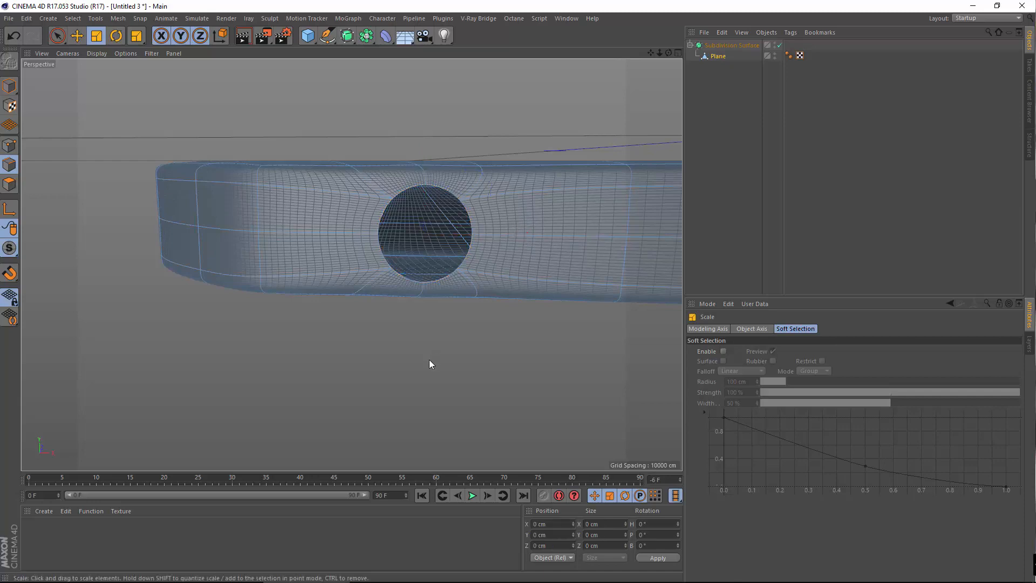
alt+drag(450, 264, 293, 312)
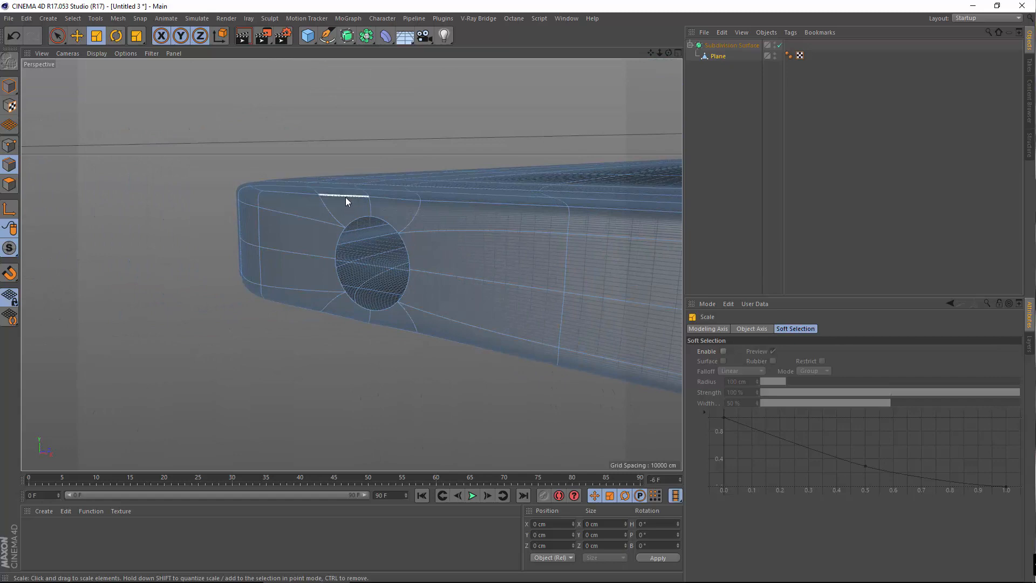
alt+drag(352, 270, 410, 226)
alt+drag(435, 192, 350, 335)
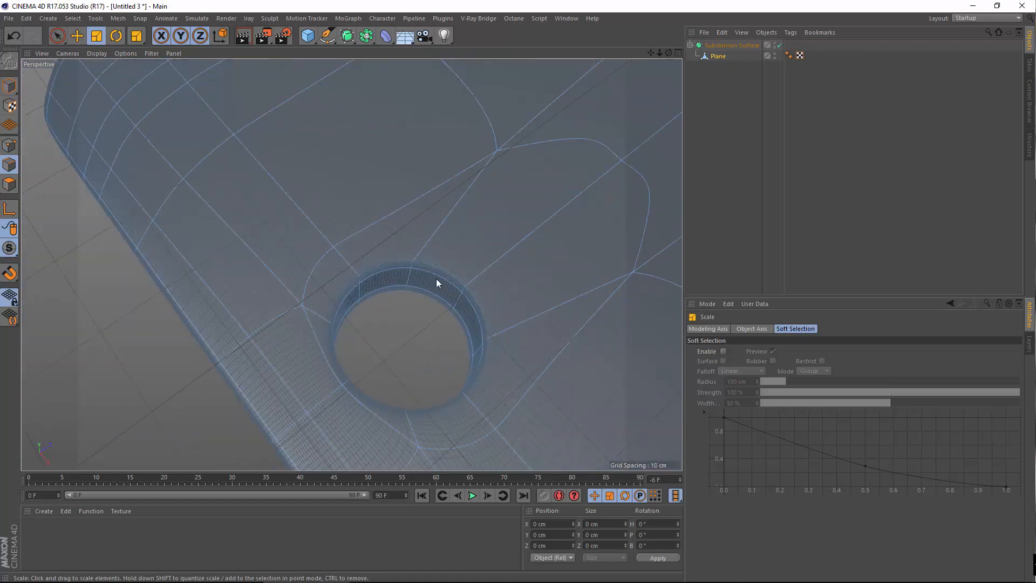
alt+middle_drag(545, 200, 233, 327)
alt+right_drag(371, 320, 449, 280)
alt+middle_drag(351, 264, 270, 402)
alt+right_drag(400, 221, 470, 226)
alt+drag(400, 222, 430, 255)
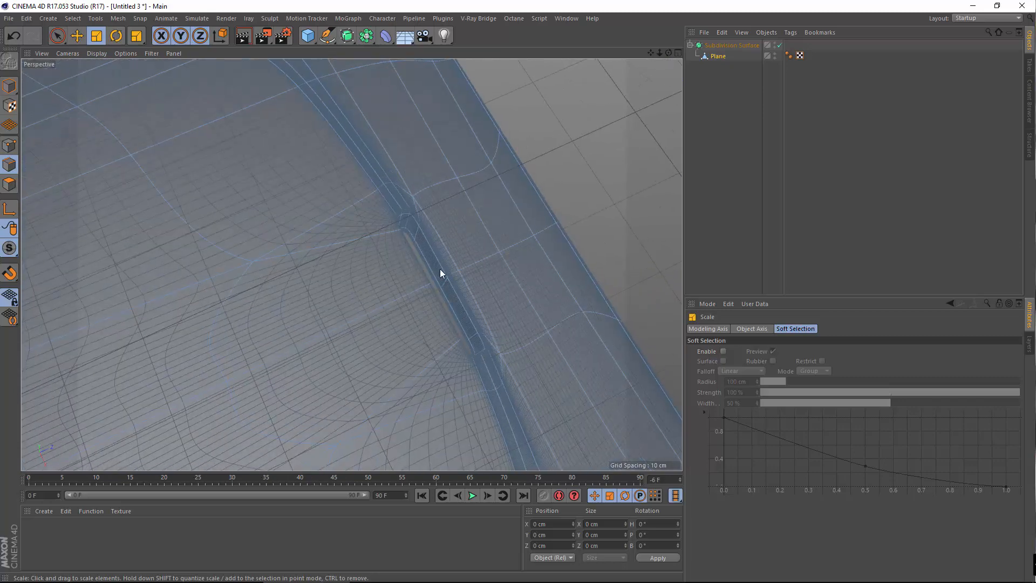
alt+middle_drag(340, 192, 308, 256)
alt+right_drag(289, 261, 162, 315)
alt+middle_drag(352, 262, 594, 113)
alt+right_drag(526, 164, 447, 196)
alt+right_drag(310, 249, 421, 196)
alt+drag(469, 188, 621, 136)
alt+drag(349, 264, 396, 170)
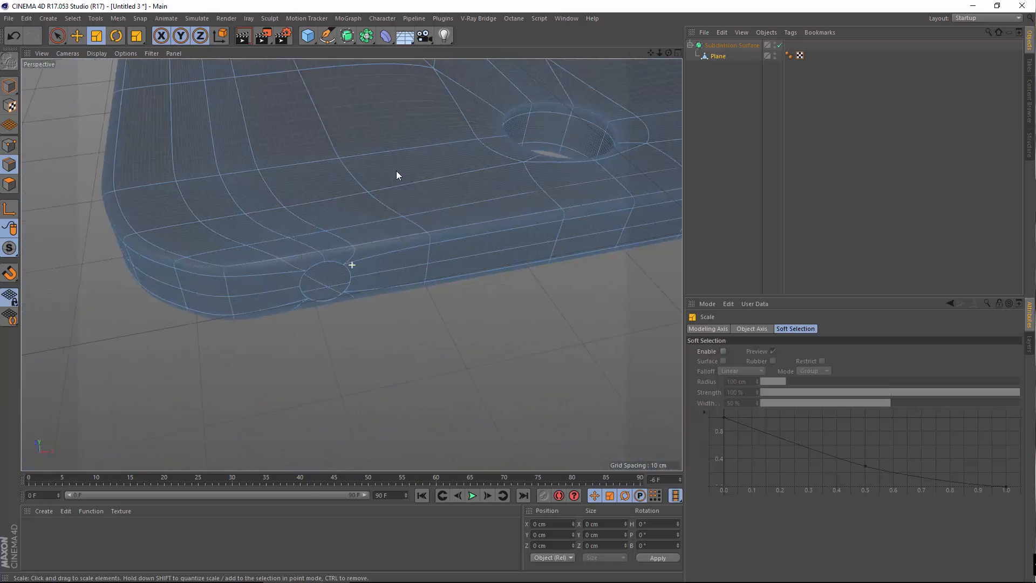
alt+drag(469, 208, 378, 219)
alt+drag(312, 209, 285, 127)
alt+right_drag(305, 174, 380, 141)
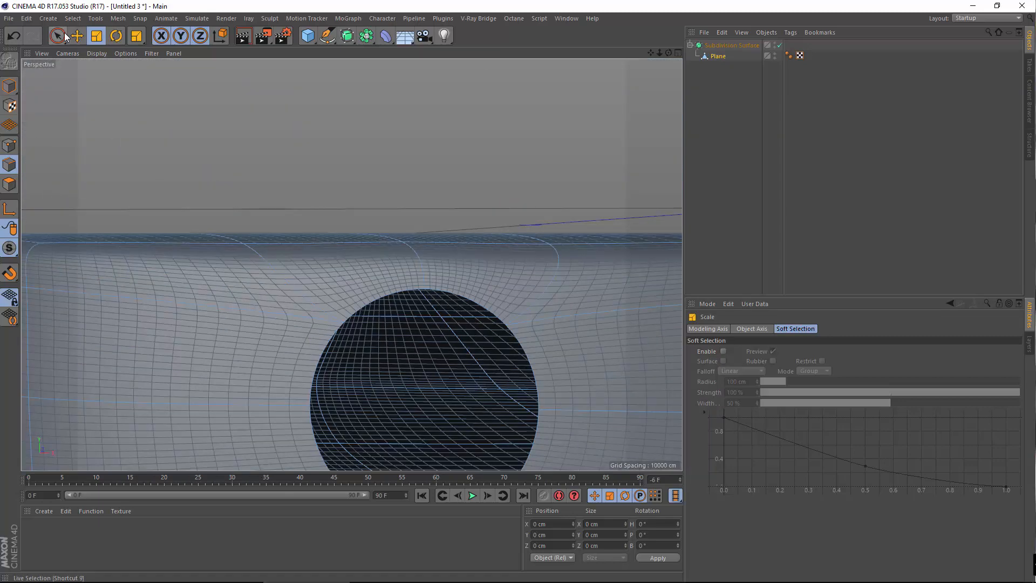
click(73, 18)
click(99, 92)
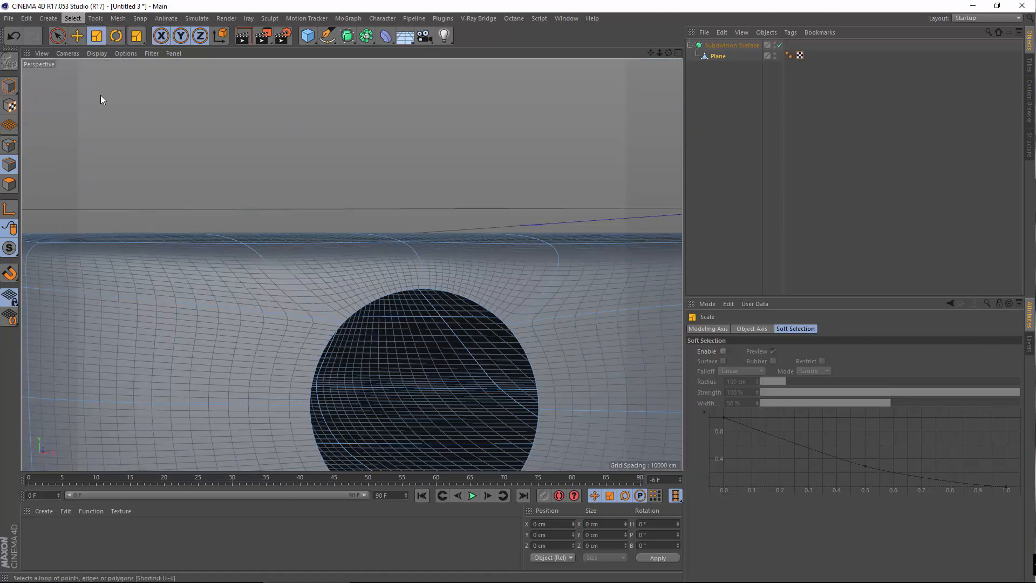
click(465, 305)
alt+drag(495, 340, 518, 220)
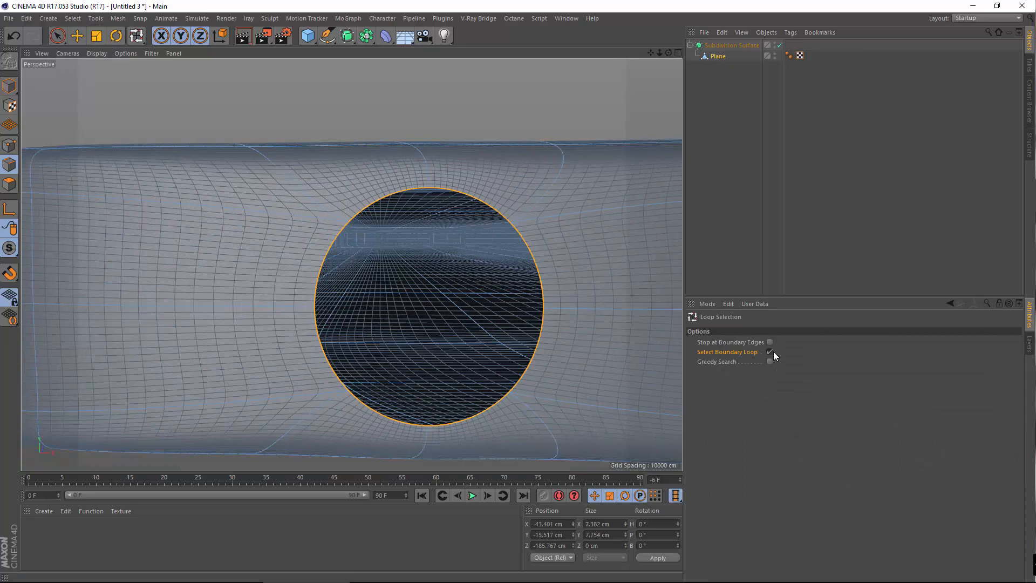
click(772, 352)
alt+drag(485, 280, 377, 288)
alt+drag(269, 298, 301, 280)
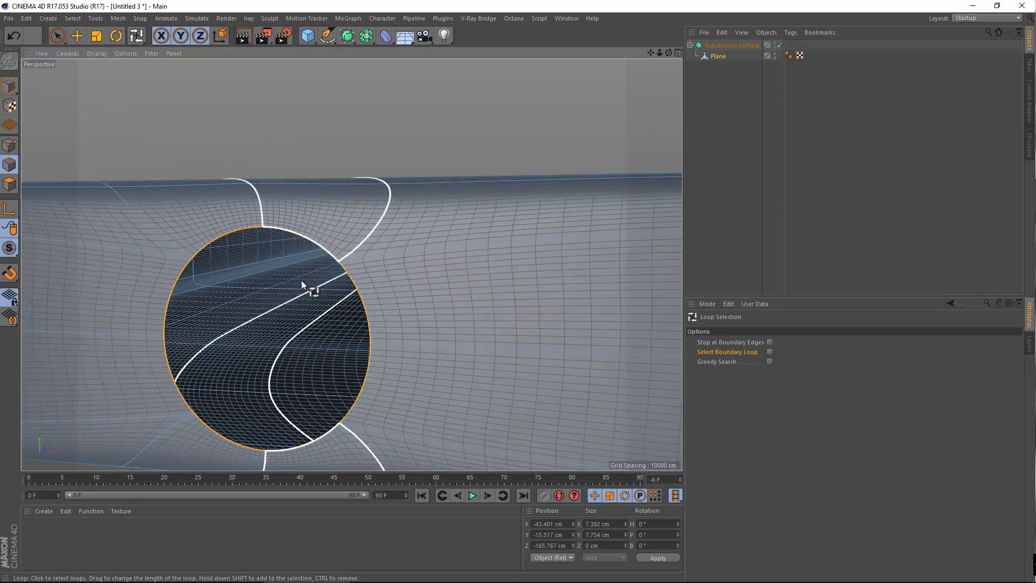
right_click(301, 280)
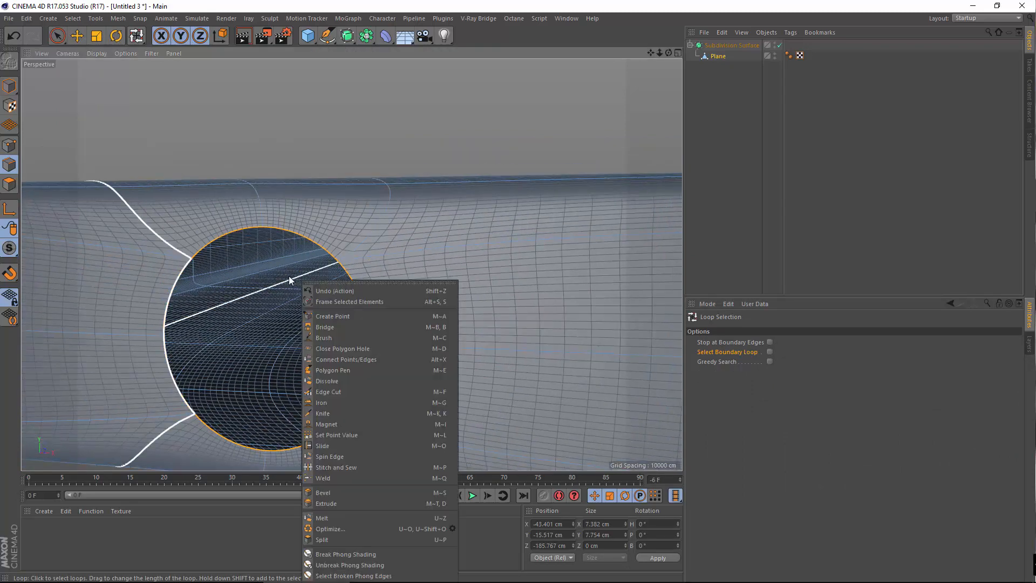
click(312, 504)
drag(306, 344, 302, 344)
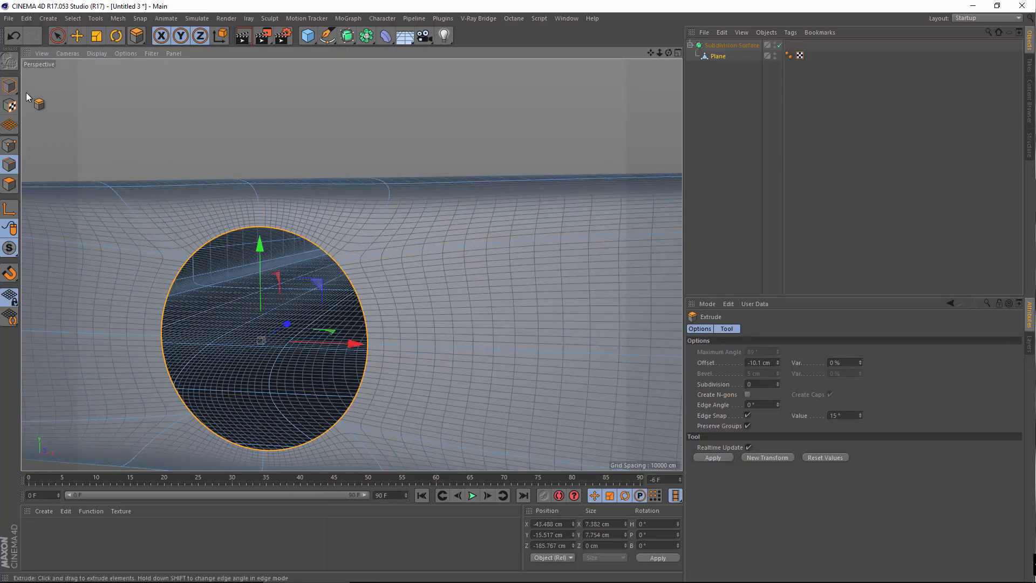
click(14, 35)
drag(421, 313, 432, 313)
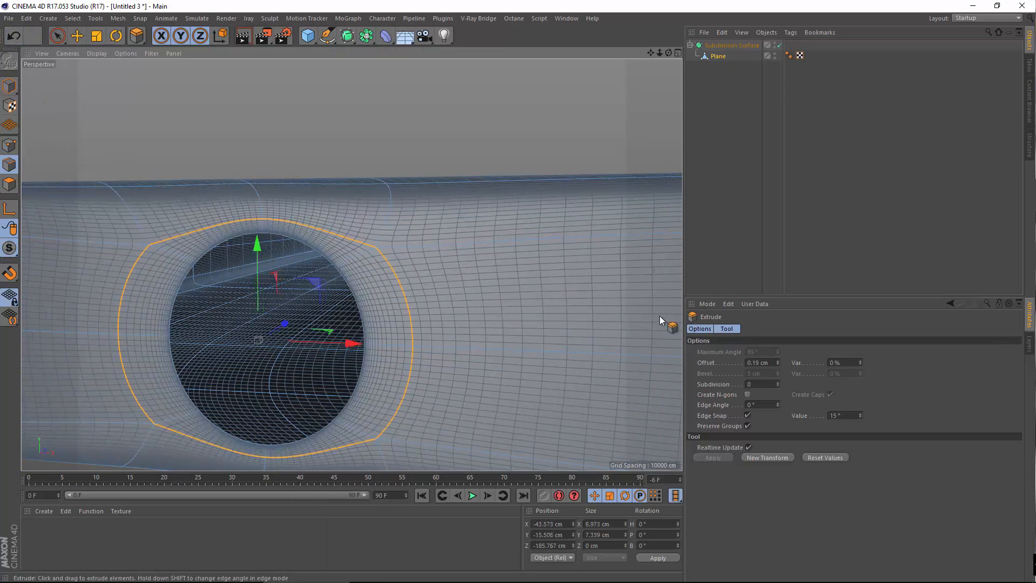
key(ctrl+z)
click(762, 361)
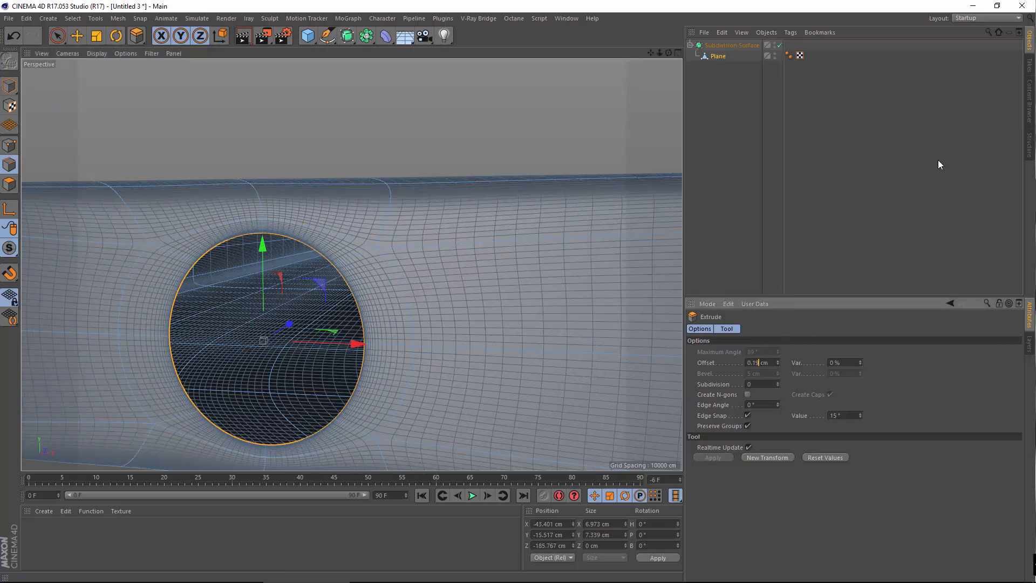
key(Return)
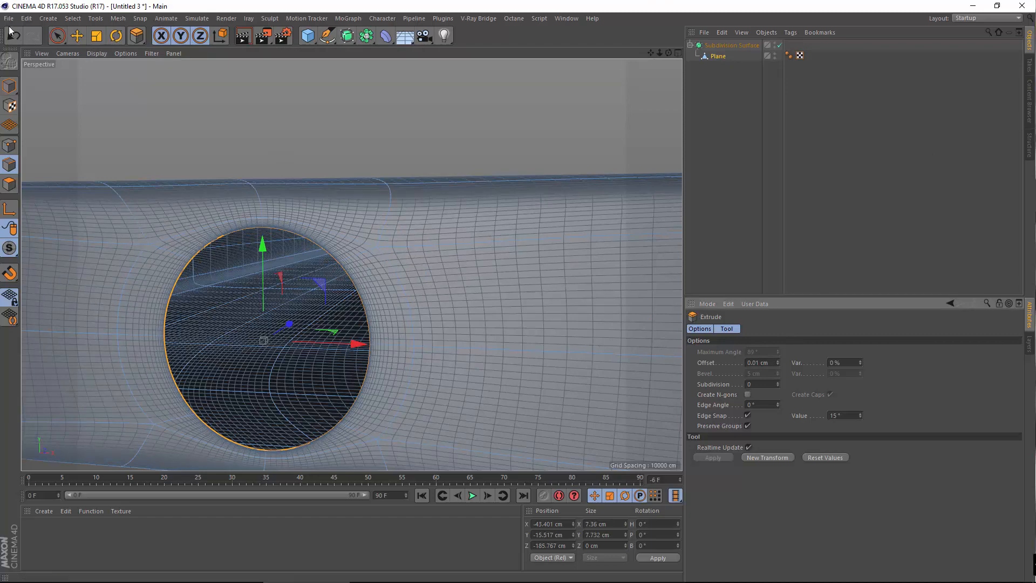
click(18, 38)
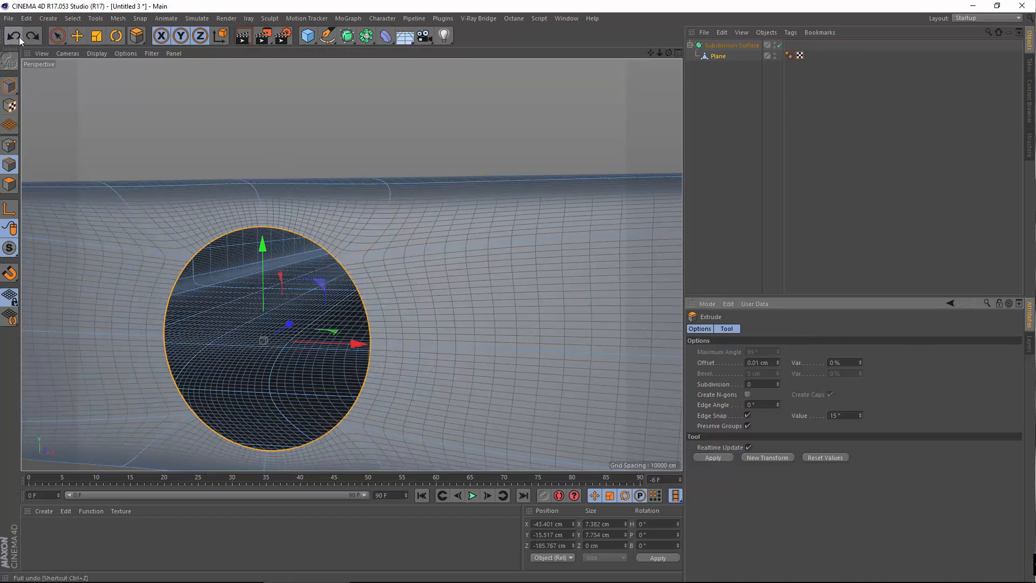
click(772, 360)
text(-0.01)
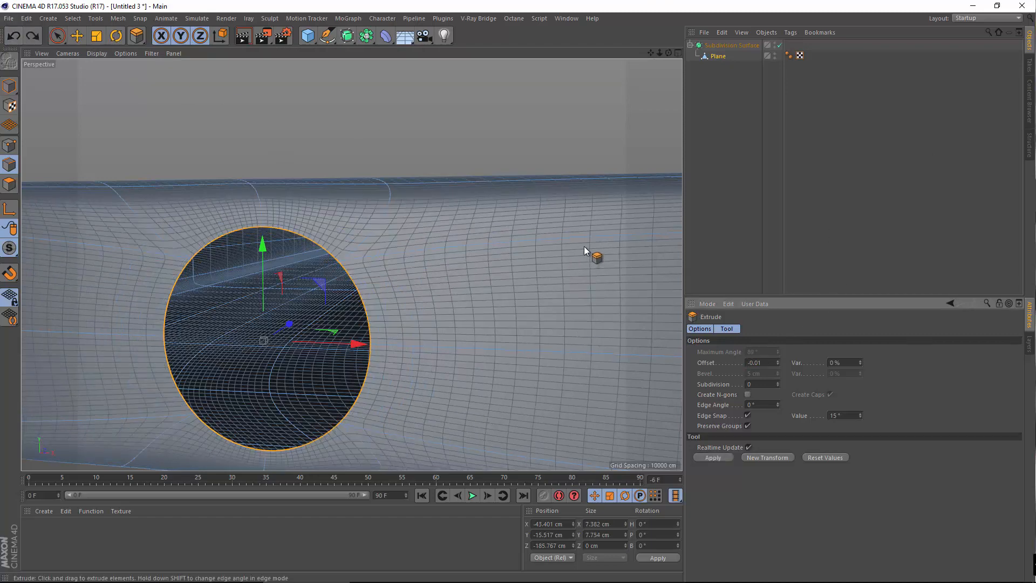
key(Return)
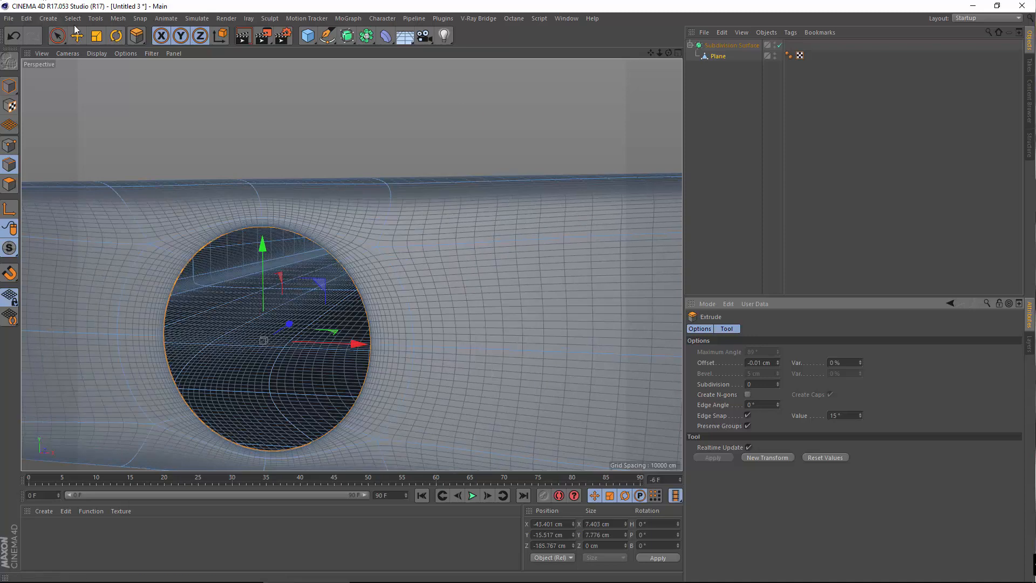
click(98, 41)
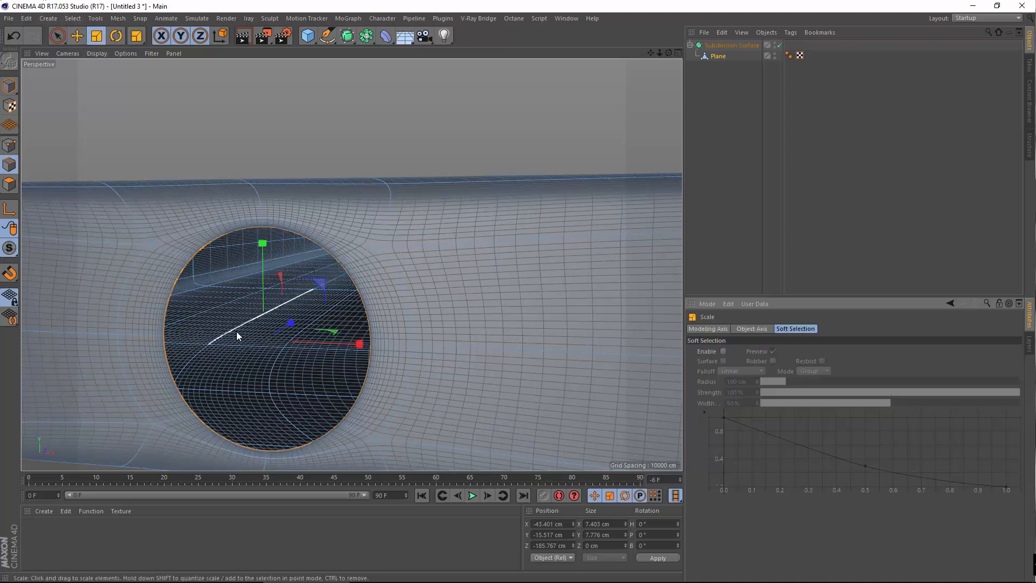
drag(235, 332, 45, 368)
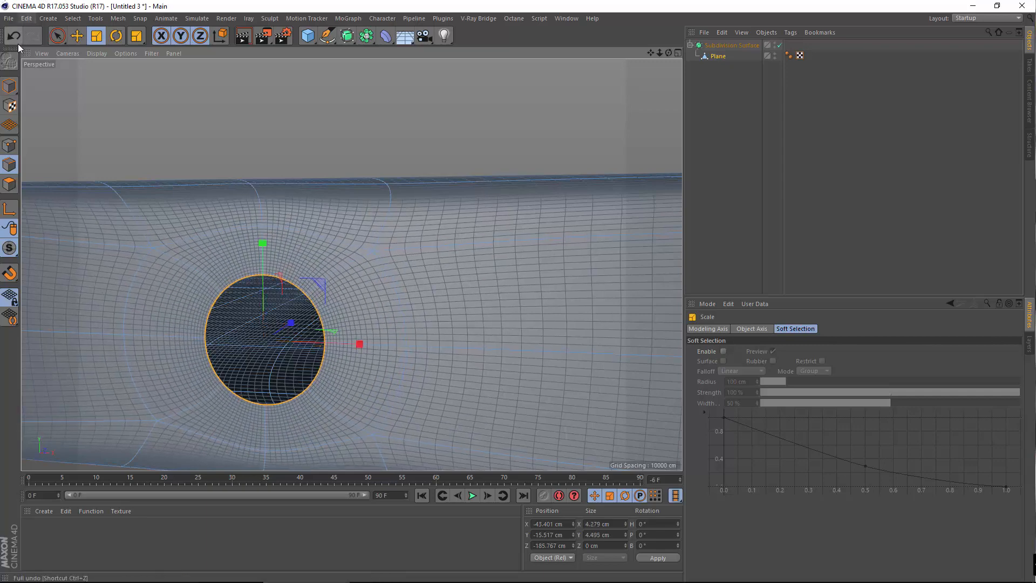
click(15, 36)
click(14, 37)
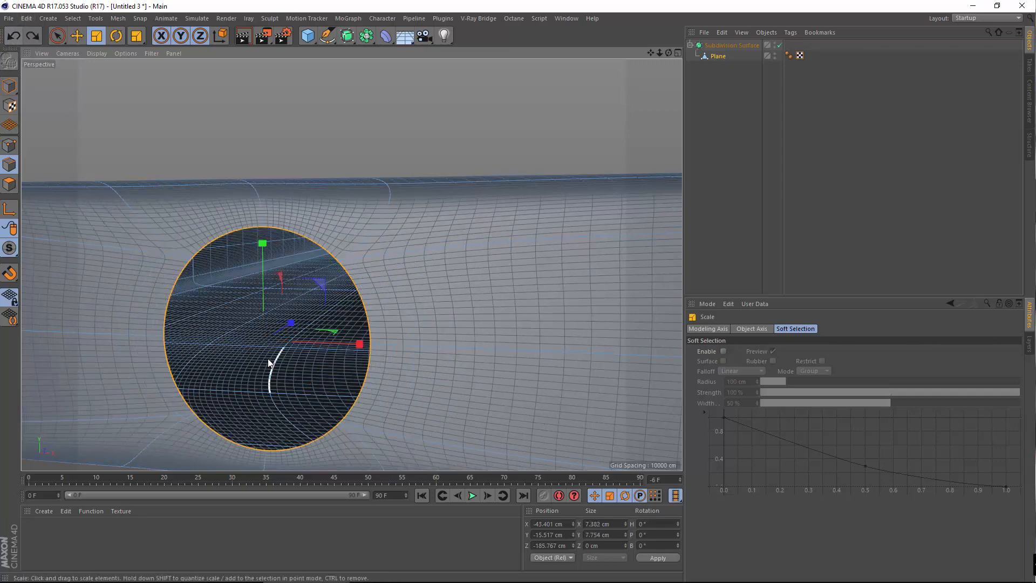
click(713, 56)
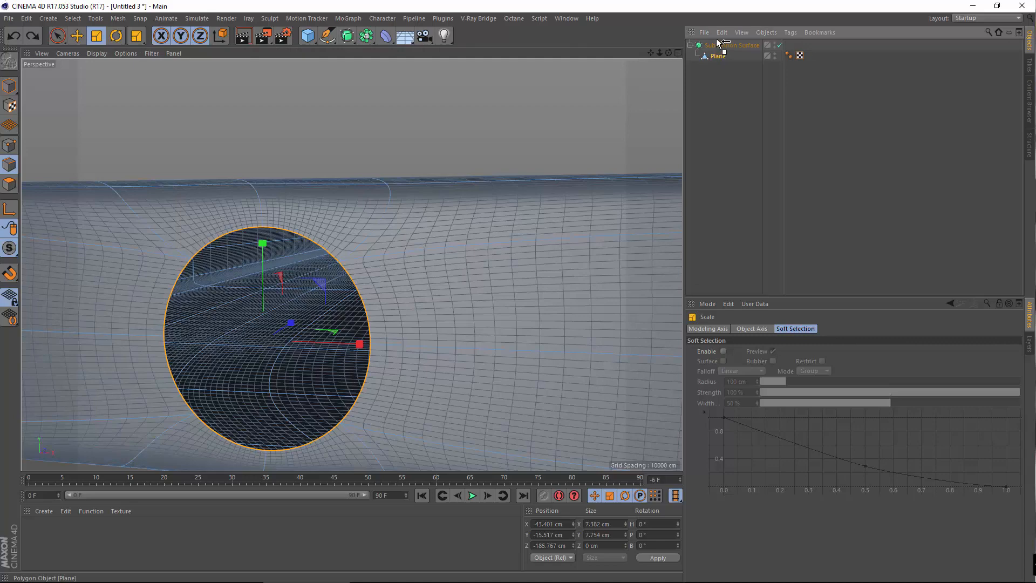
Take the Plane back out of the Subdivision Surface
drag(718, 41, 718, 42)
scroll(472, 191, up, 8)
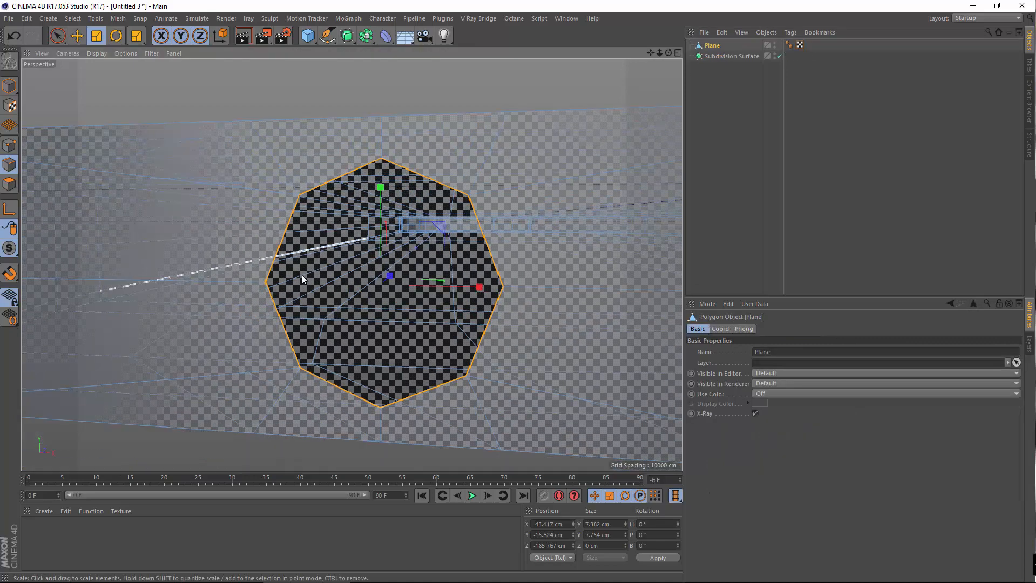
scroll(239, 327, down, 8)
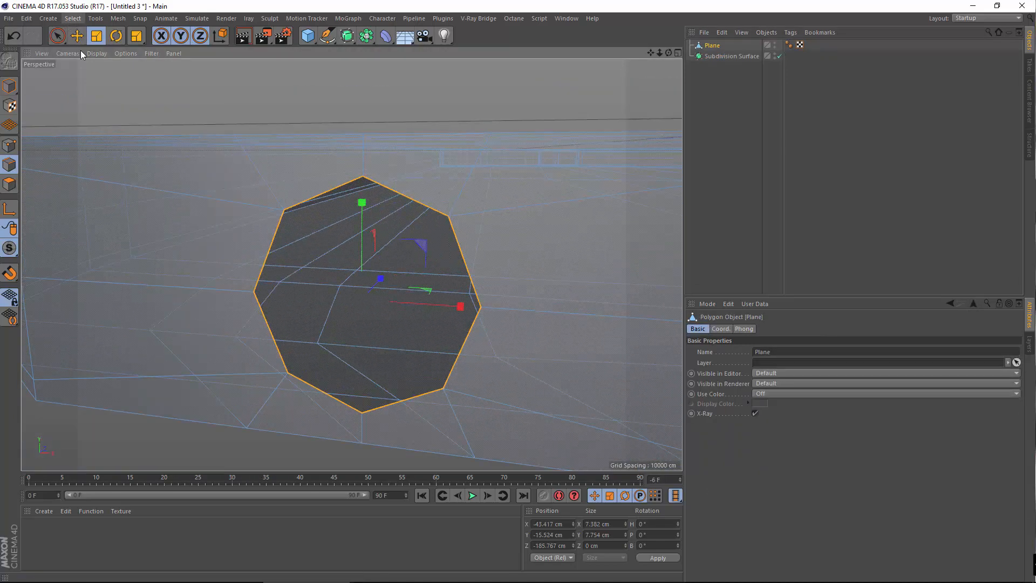
click(75, 20)
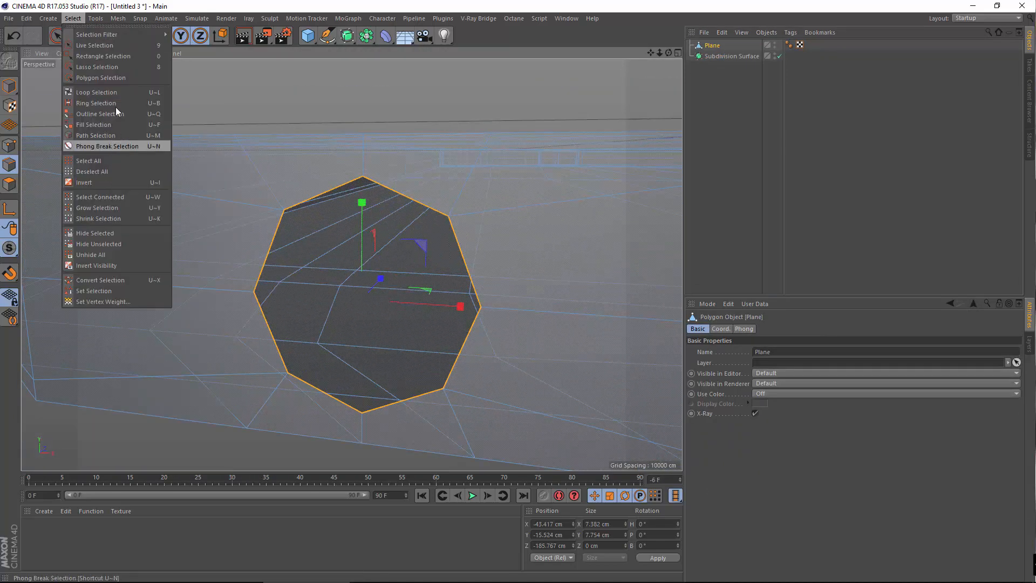
click(44, 19)
Try Constant Shading and Isoparms, then settle on Gouraud Shading (Lines) display
click(99, 53)
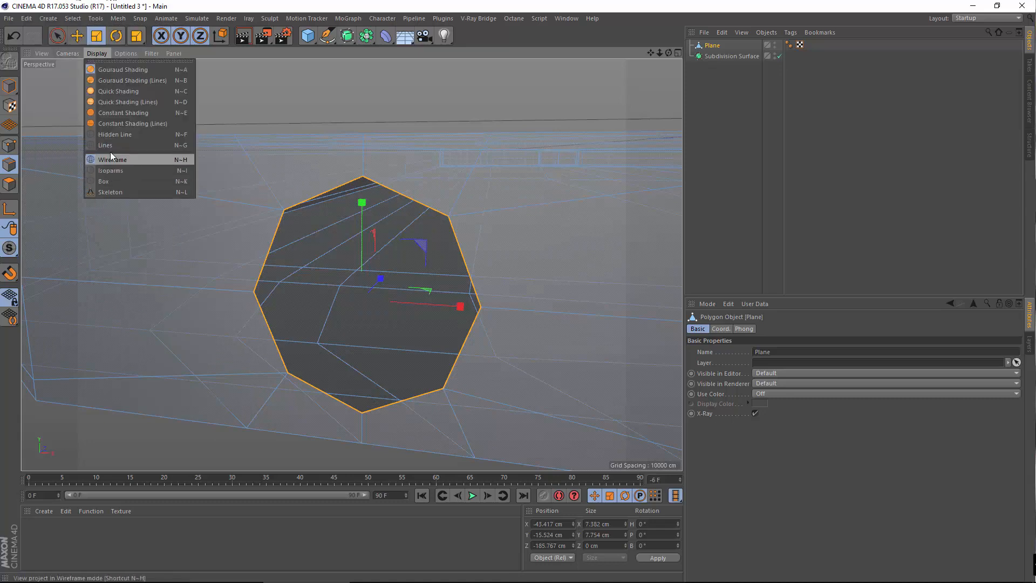
click(127, 114)
scroll(300, 261, up, 5)
scroll(293, 253, down, 8)
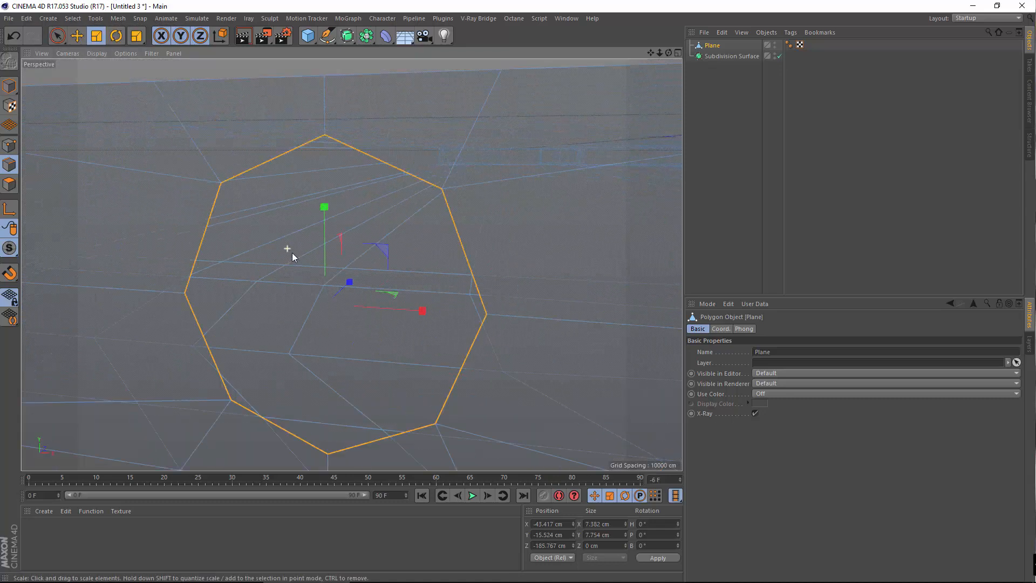
click(99, 53)
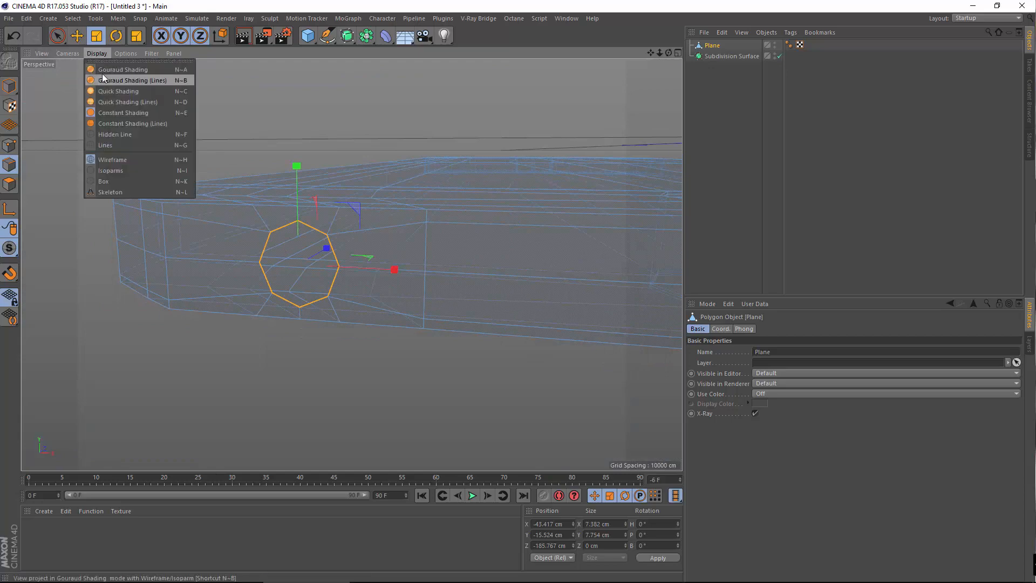
click(102, 79)
alt+drag(326, 260, 351, 286)
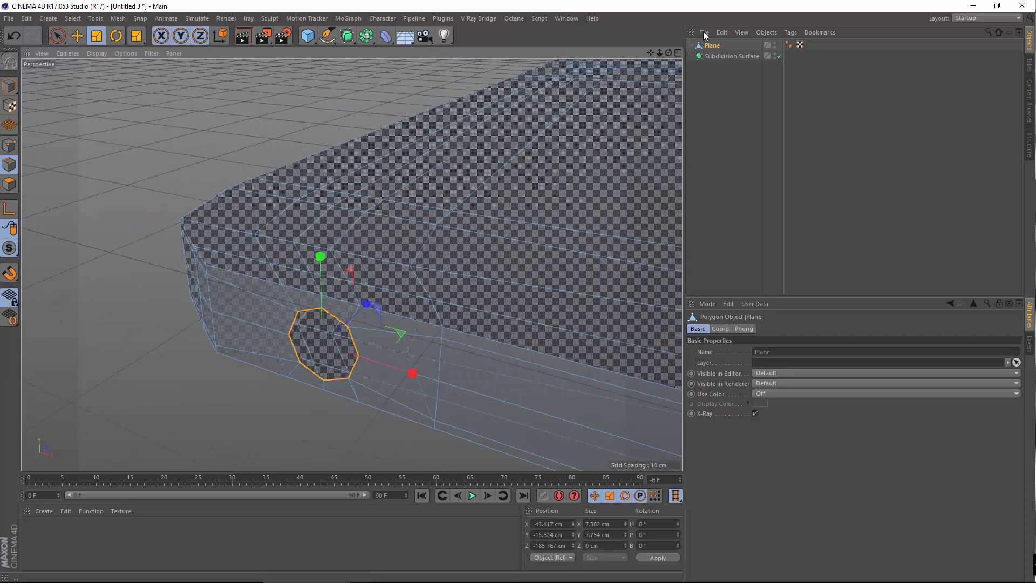
click(95, 52)
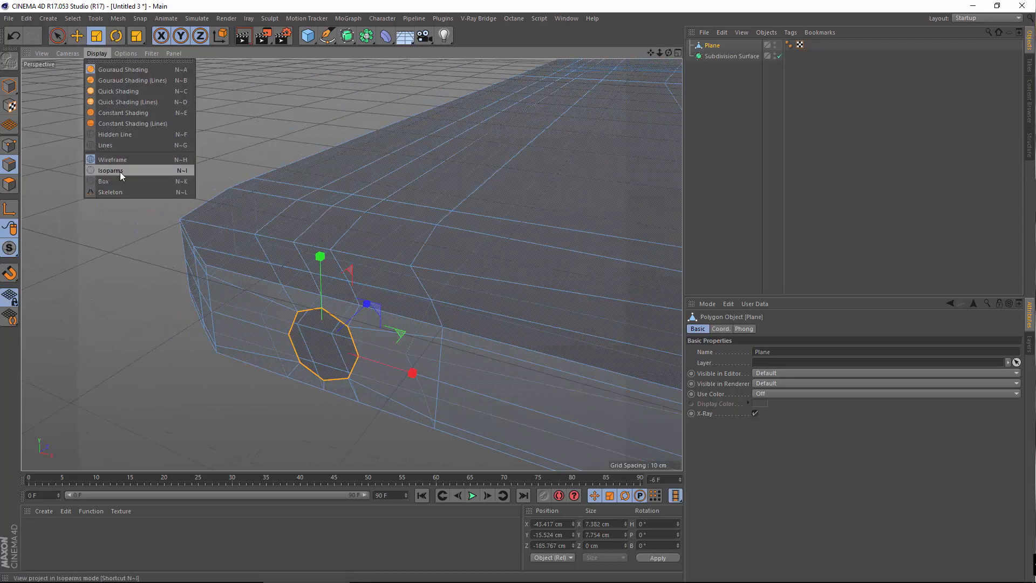
click(120, 171)
click(101, 53)
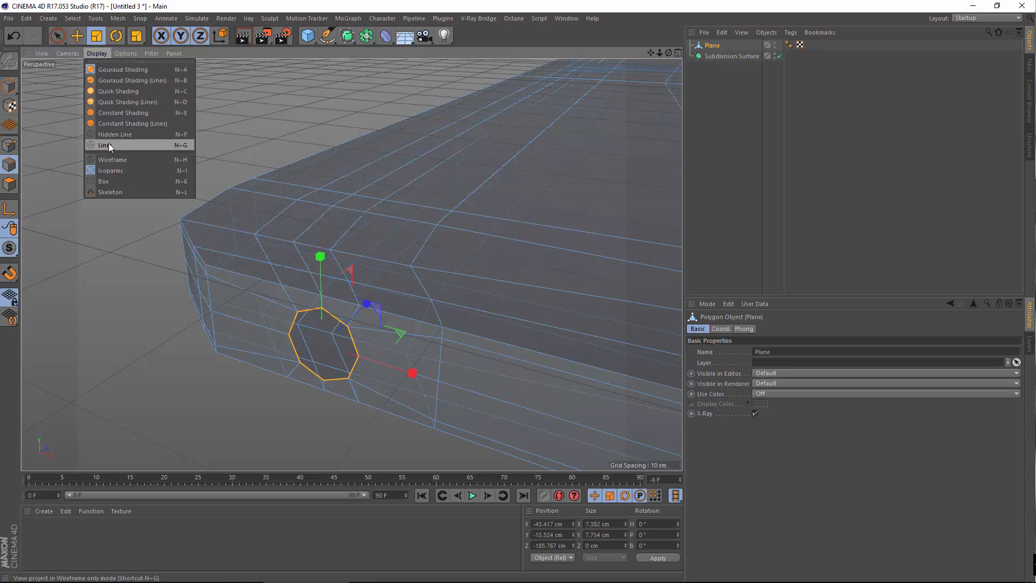
click(108, 79)
click(99, 52)
click(103, 70)
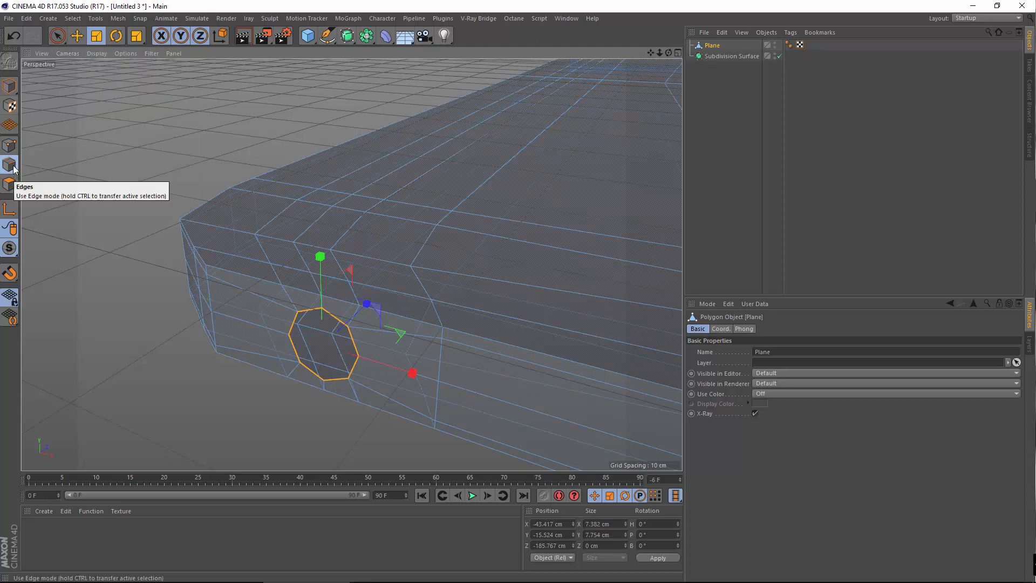
Return to Edges mode and zoom in on the octagonal camera hole
click(9, 85)
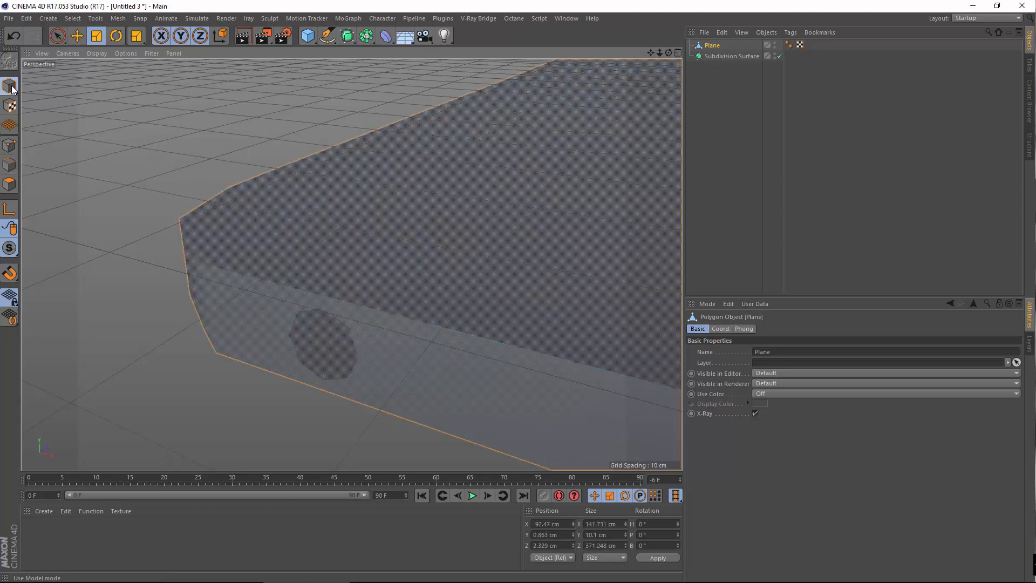
click(7, 164)
alt+right_drag(319, 317, 353, 320)
alt+drag(353, 321, 336, 188)
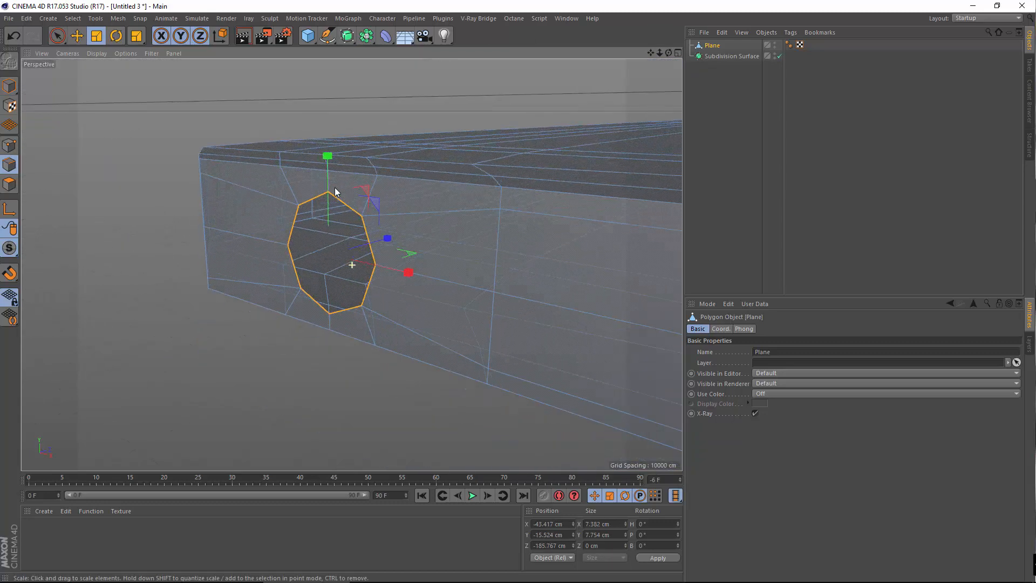
scroll(302, 253, up, 5)
scroll(270, 270, down, 5)
Extrude the selected hole loop to form an inset rim
scroll(289, 284, up, 3)
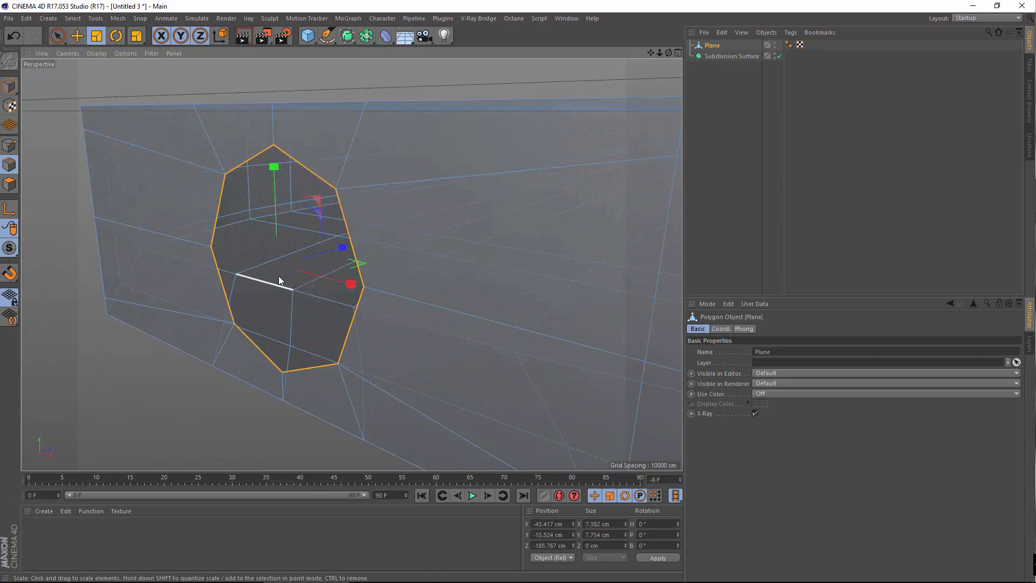
scroll(270, 289, down, 3)
right_click(234, 267)
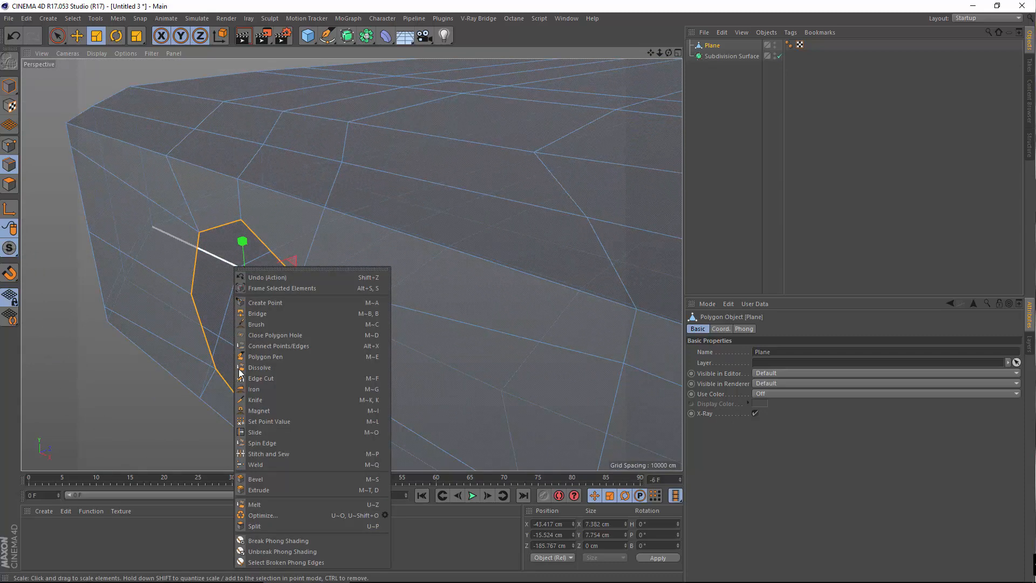
click(256, 489)
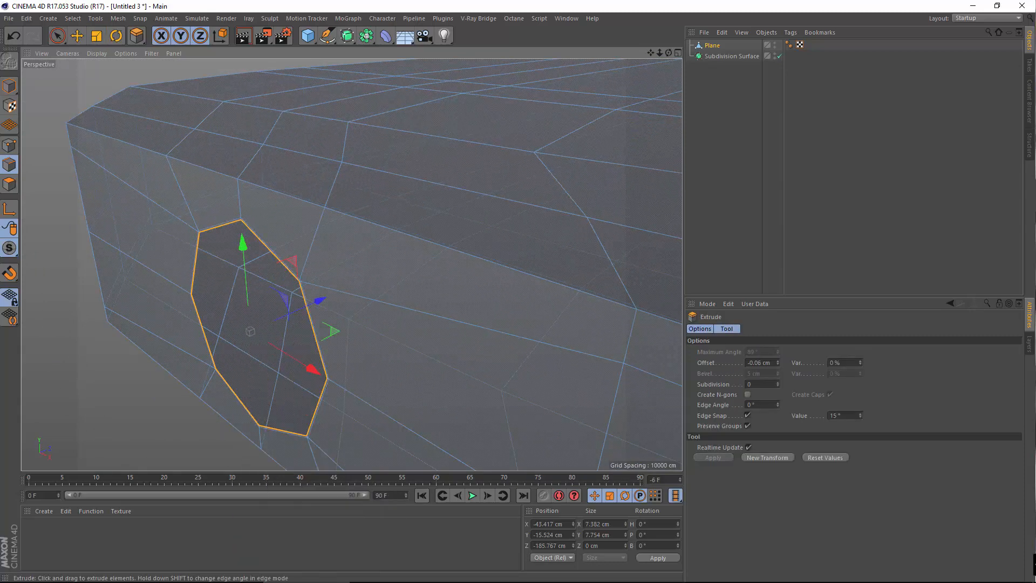
drag(324, 345, 340, 345)
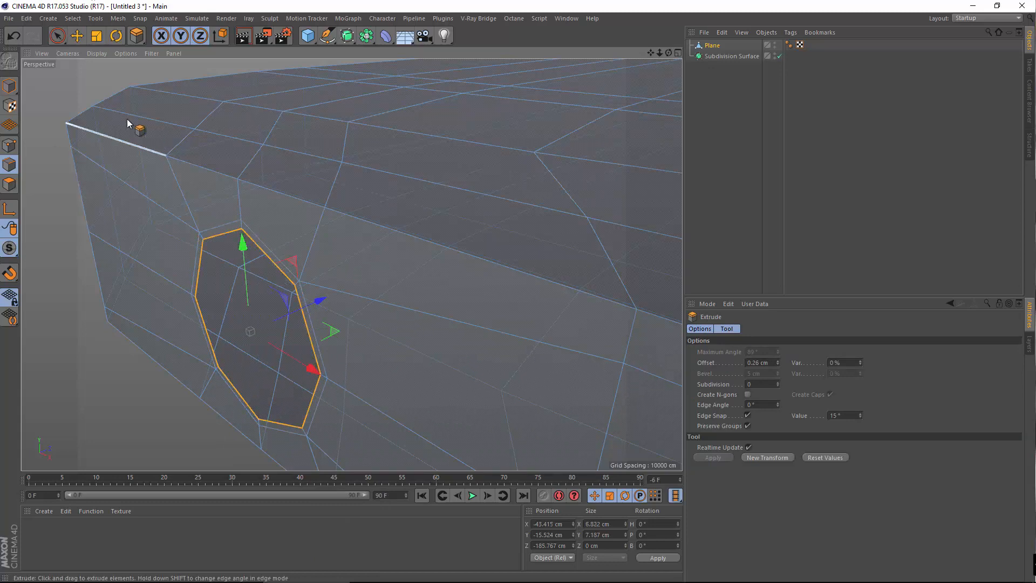
Push the extruded loop about 2.8 cm deeper in Z and scale it slightly smaller
click(77, 35)
drag(298, 311, 334, 221)
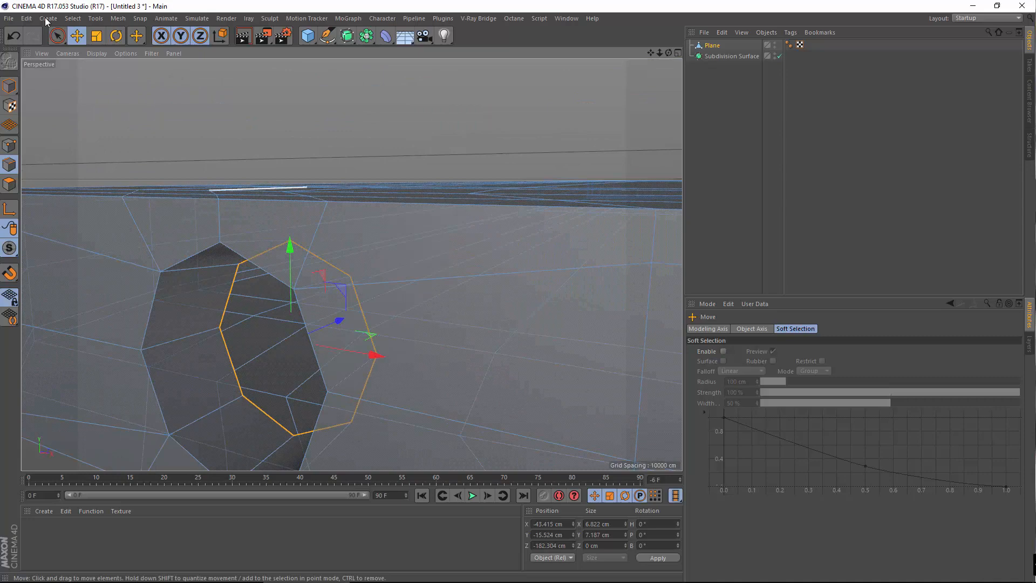
click(96, 35)
alt+drag(262, 217, 356, 227)
alt+drag(357, 227, 342, 364)
Orbit around the recessed octagonal tunnel until it faces the camera
scroll(419, 411, up, 3)
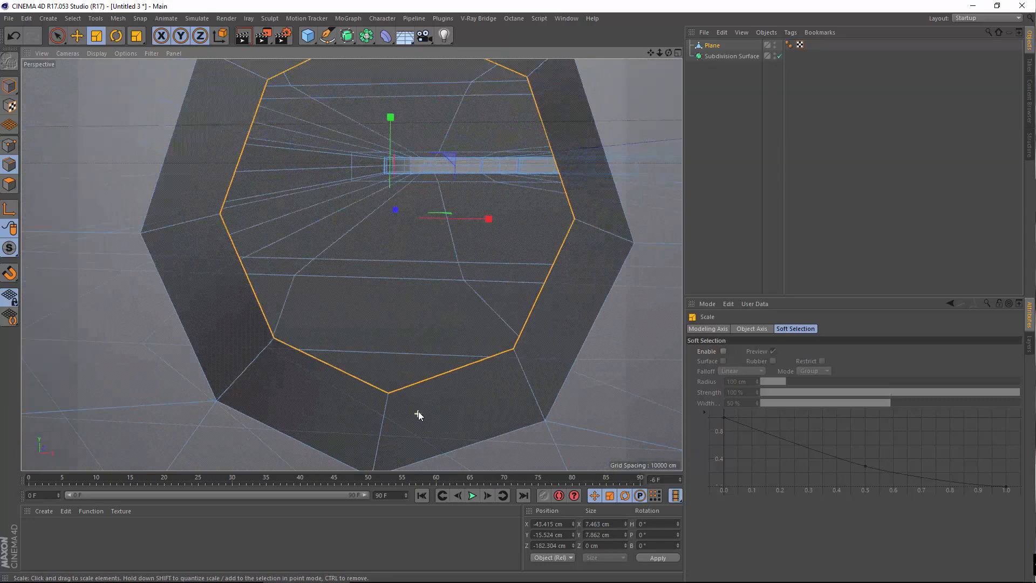
alt+drag(342, 416, 333, 394)
alt+middle_drag(333, 394, 351, 371)
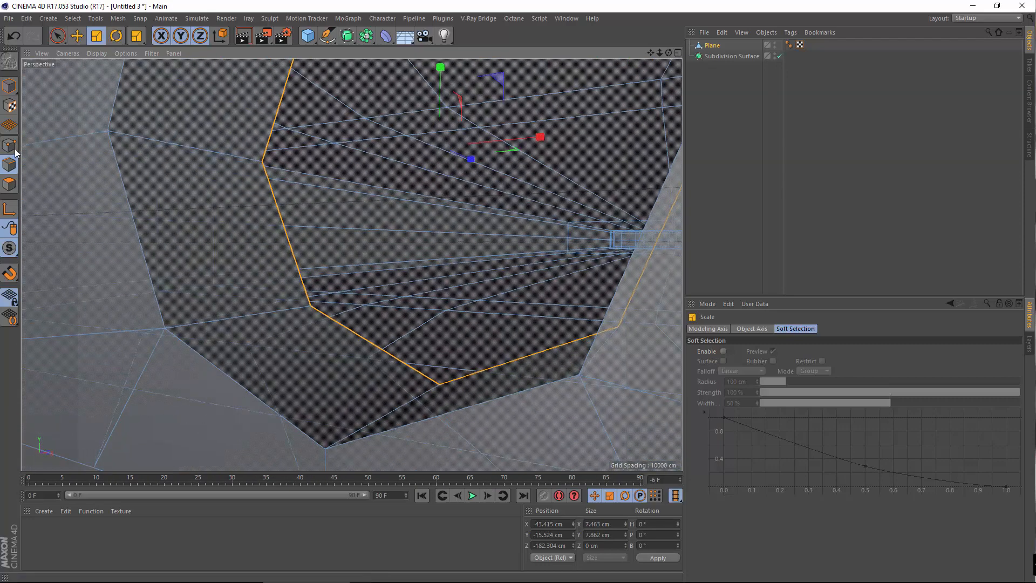
scroll(92, 185, down, 4)
scroll(296, 207, up, 3)
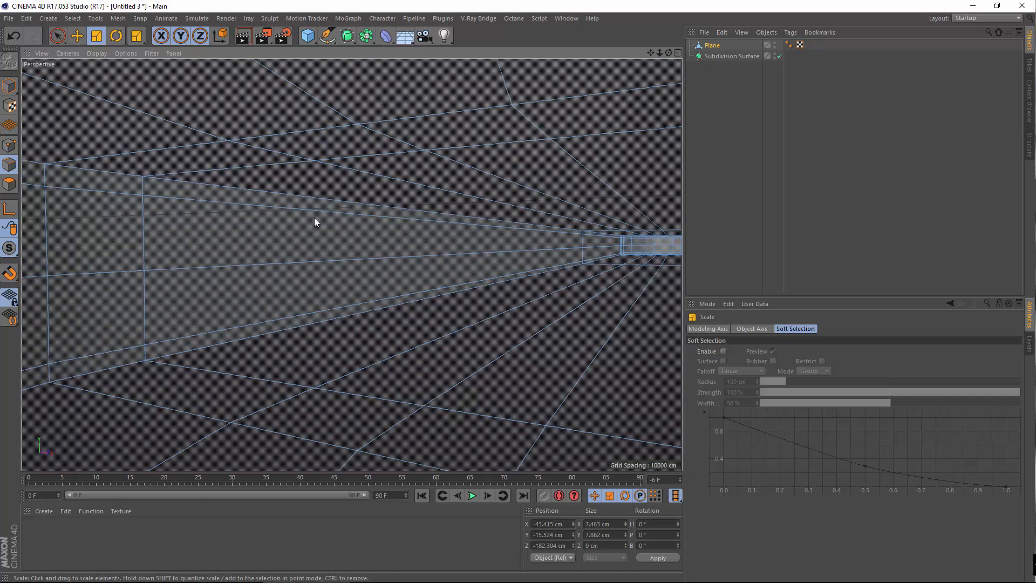
scroll(306, 227, down, 4)
scroll(316, 223, up, 2)
scroll(300, 239, up, 3)
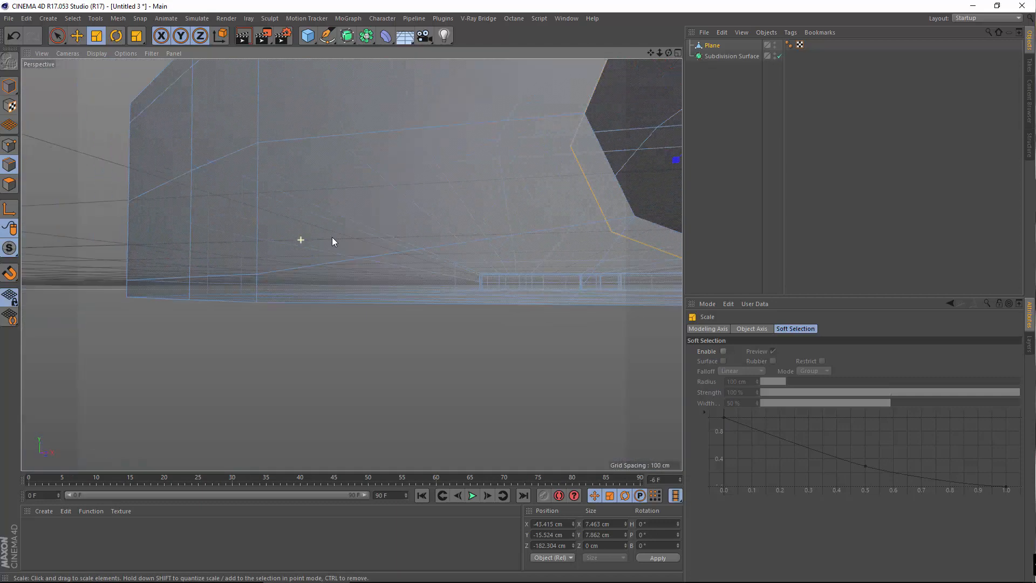
alt+drag(332, 237, 345, 250)
alt+middle_drag(351, 250, 108, 269)
alt+drag(351, 292, 390, 305)
alt+middle_drag(300, 261, 208, 260)
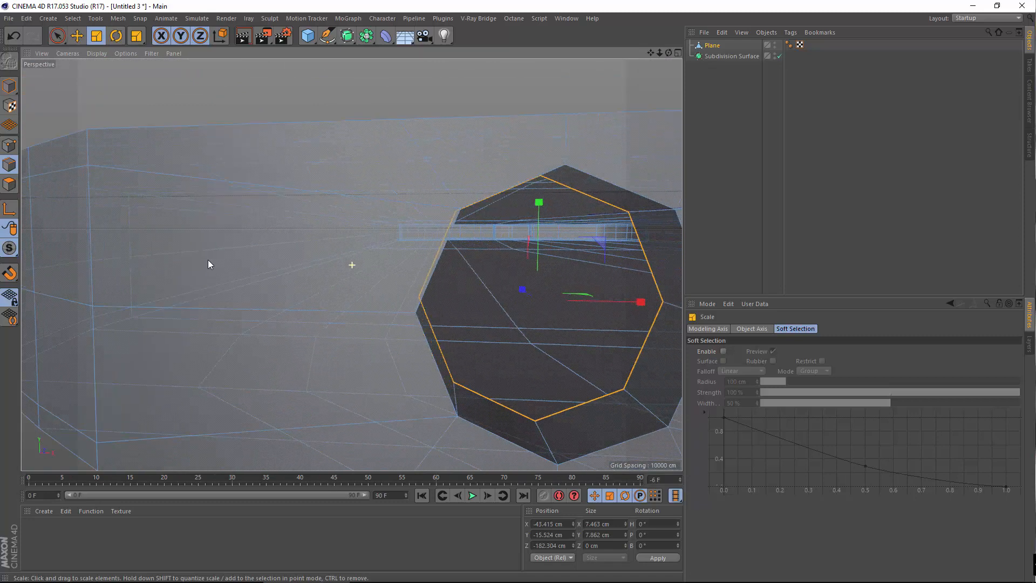
alt+drag(208, 260, 327, 322)
Cap the tunnel's open end using Close Polygon Hole
right_click(328, 322)
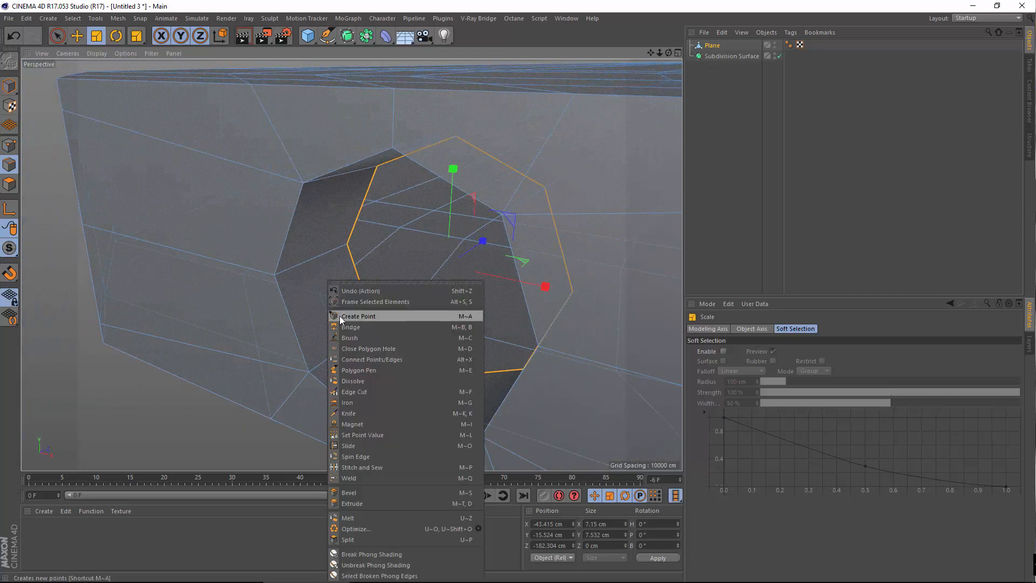
alt+drag(340, 311, 320, 298)
right_click(321, 293)
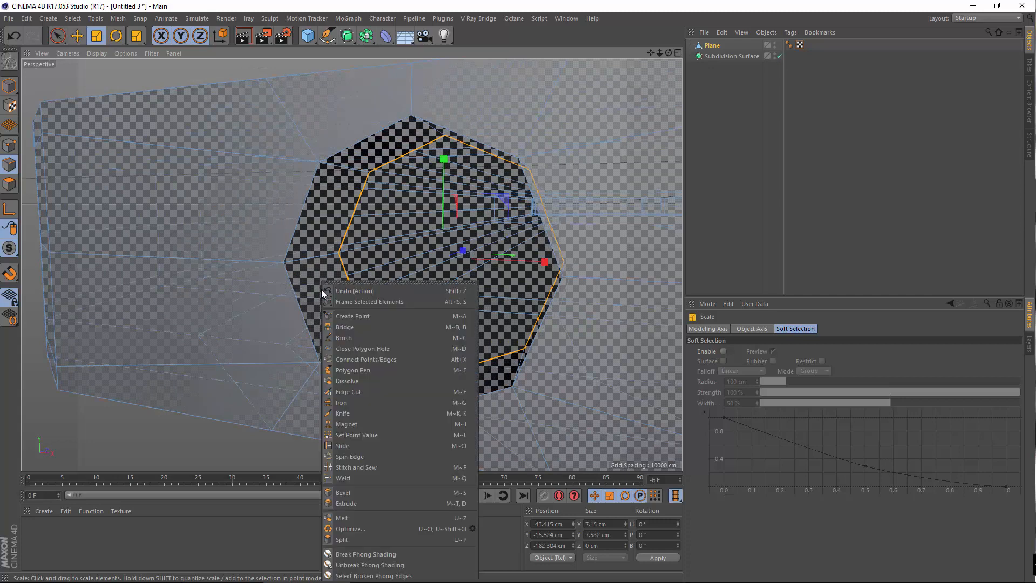
click(352, 348)
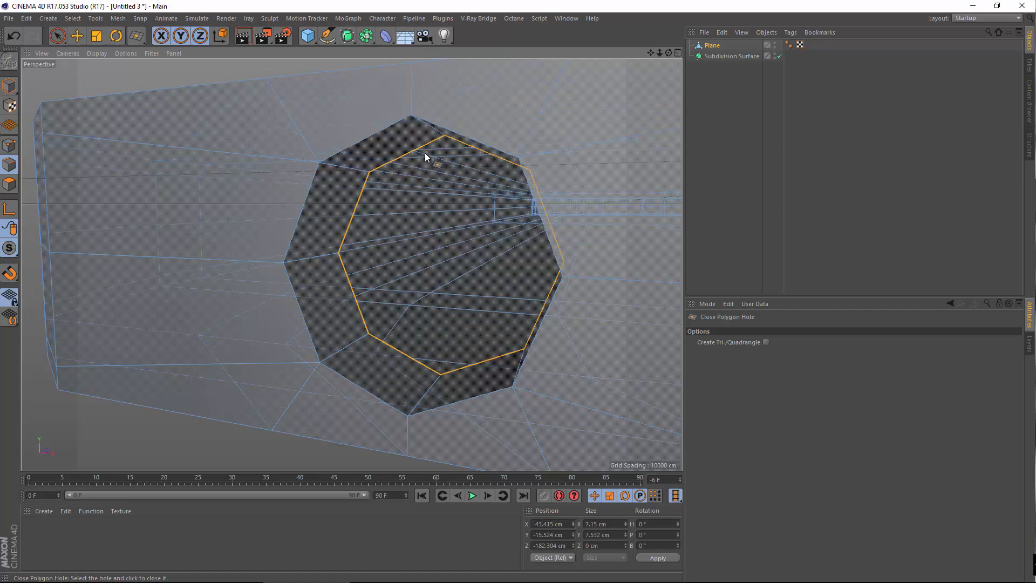
click(439, 139)
scroll(416, 283, down, 5)
alt+drag(433, 305, 368, 327)
Add two Knife loop cuts beside the hole's rim, one just outside it
right_click(224, 329)
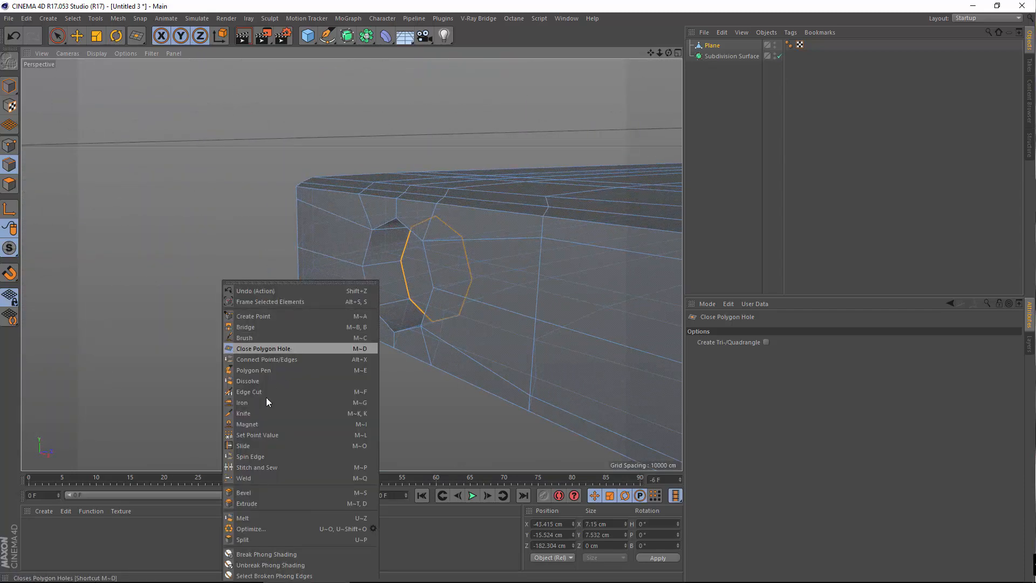
click(257, 412)
scroll(402, 305, up, 5)
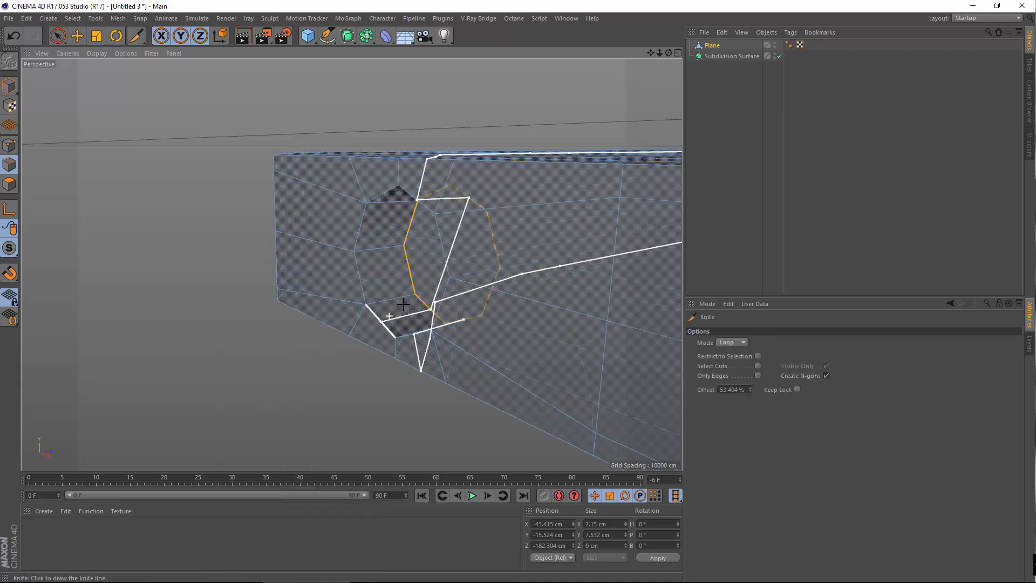
mouse_move(354, 309)
alt+mouse_down()
mouse_move(395, 308)
mouse_move(364, 322)
alt+mouse_up()
scroll(330, 265, up, 4)
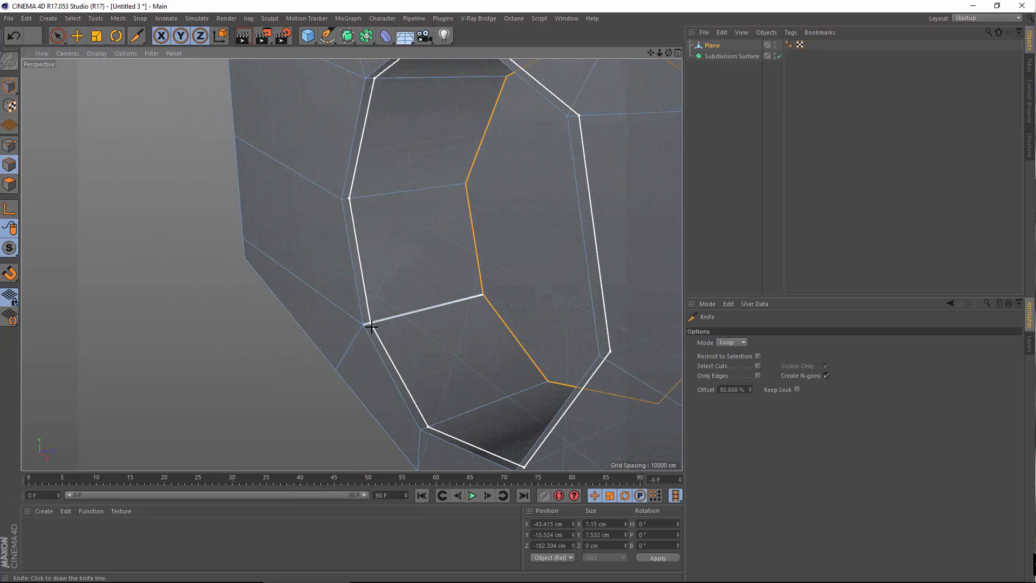
click(372, 326)
scroll(375, 322, up, 3)
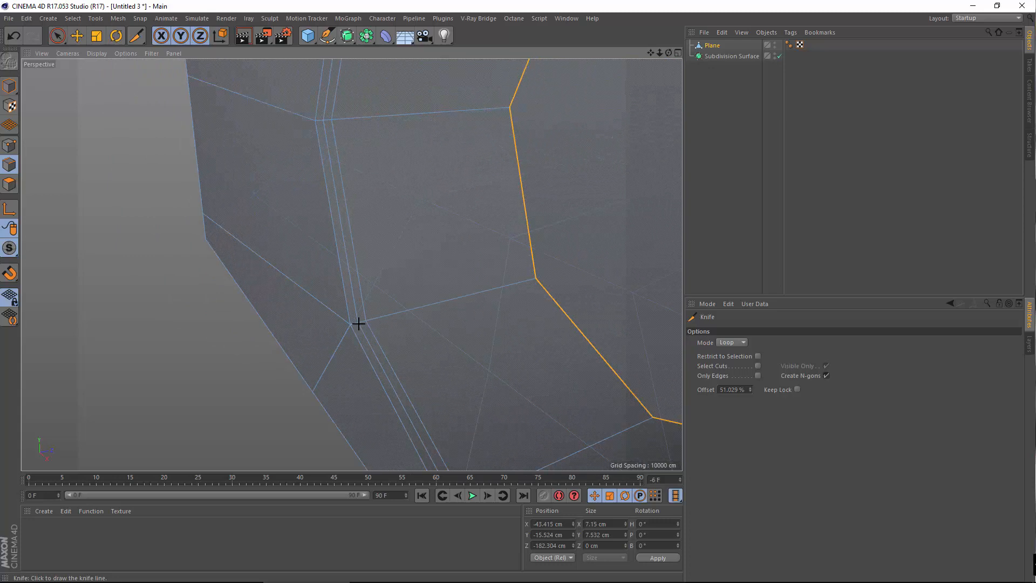
click(526, 281)
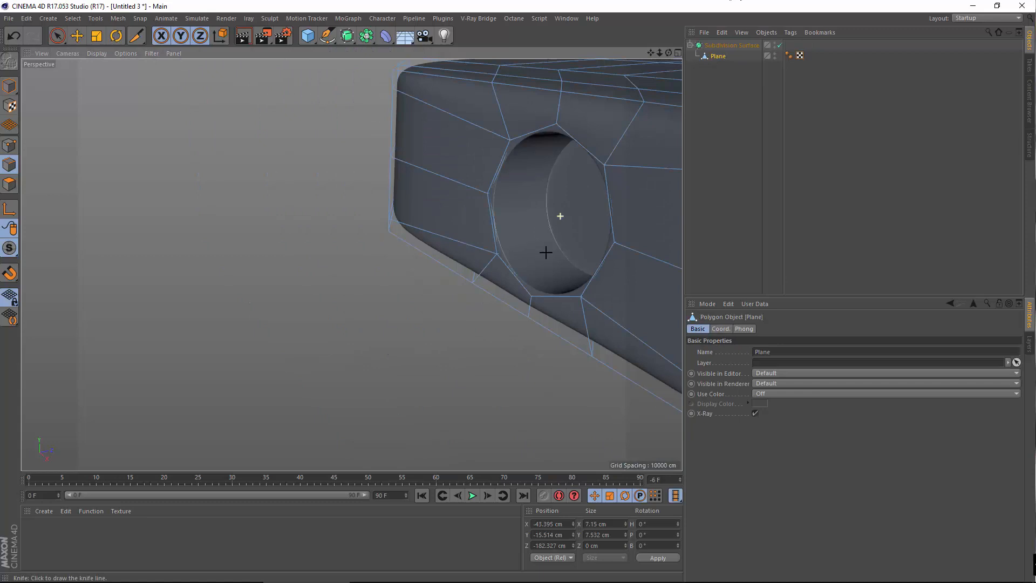
Select the Plane, switch to Polygons mode, and zoom in on the camera hole
alt+drag(546, 252, 507, 248)
alt+middle_drag(507, 247, 270, 264)
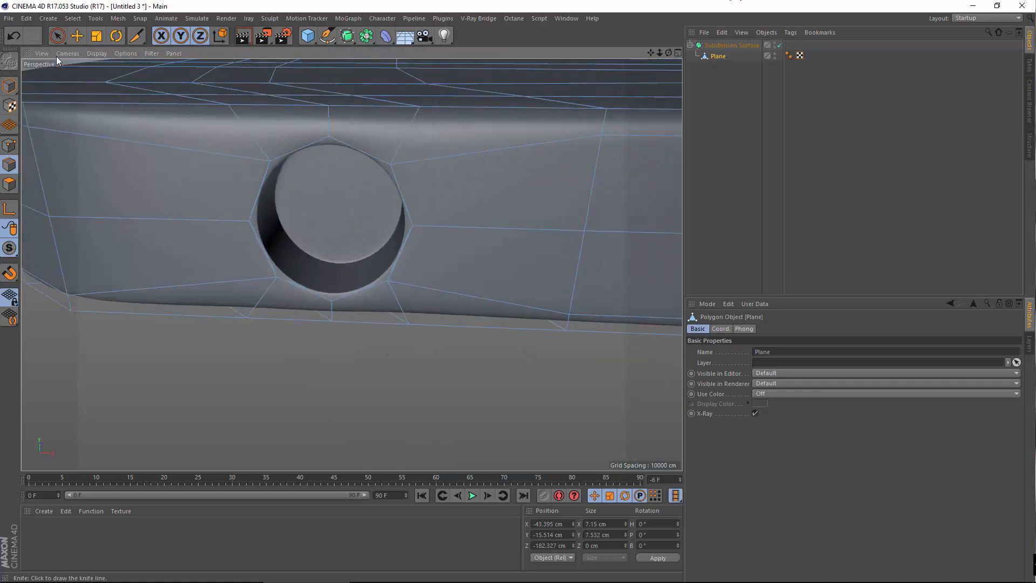
click(80, 39)
click(9, 86)
alt+right_drag(356, 229, 289, 200)
alt+drag(328, 241, 248, 216)
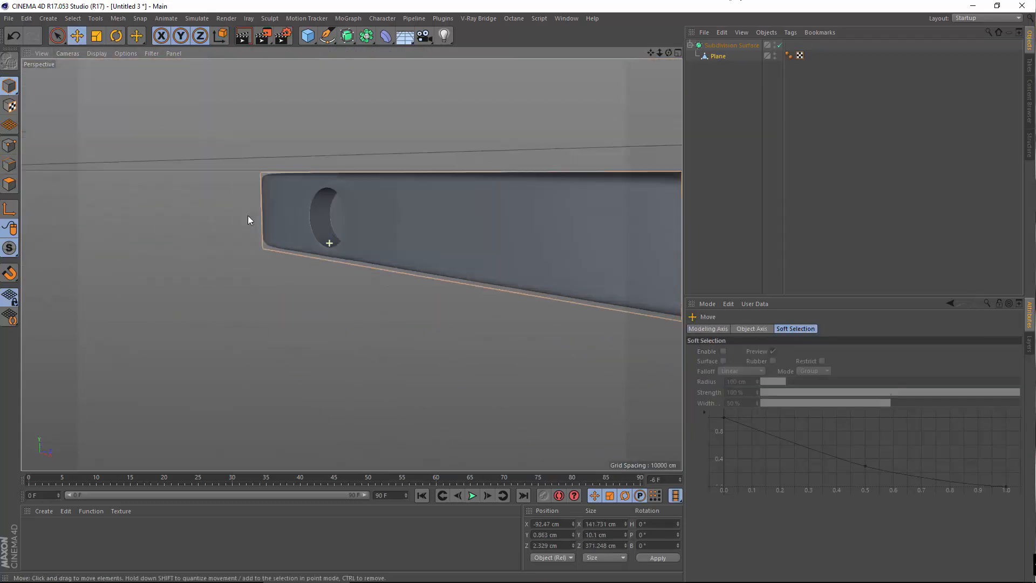
alt+right_drag(352, 202, 456, 160)
click(722, 58)
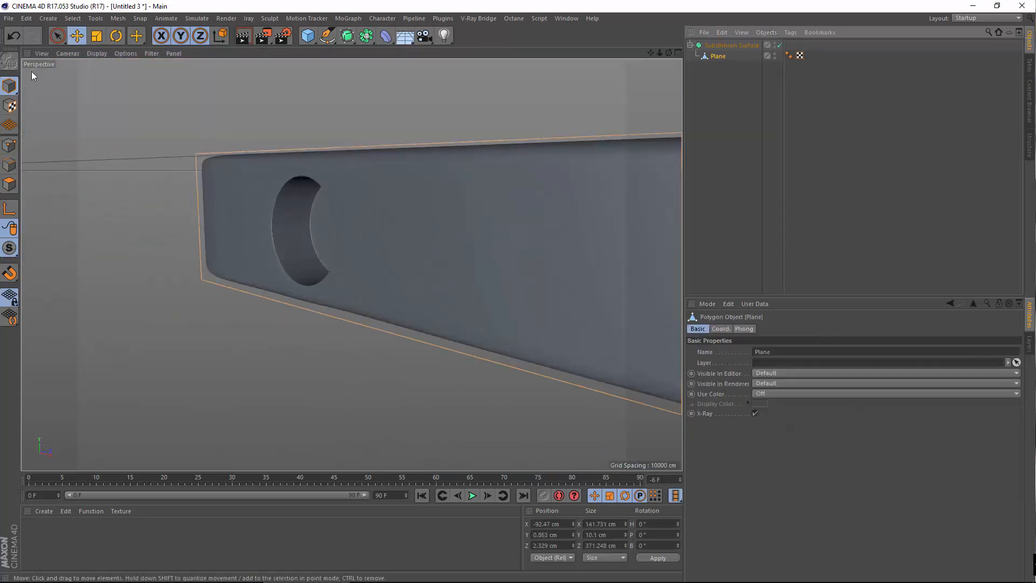
click(7, 184)
alt+right_drag(378, 222, 486, 213)
alt+drag(309, 238, 376, 250)
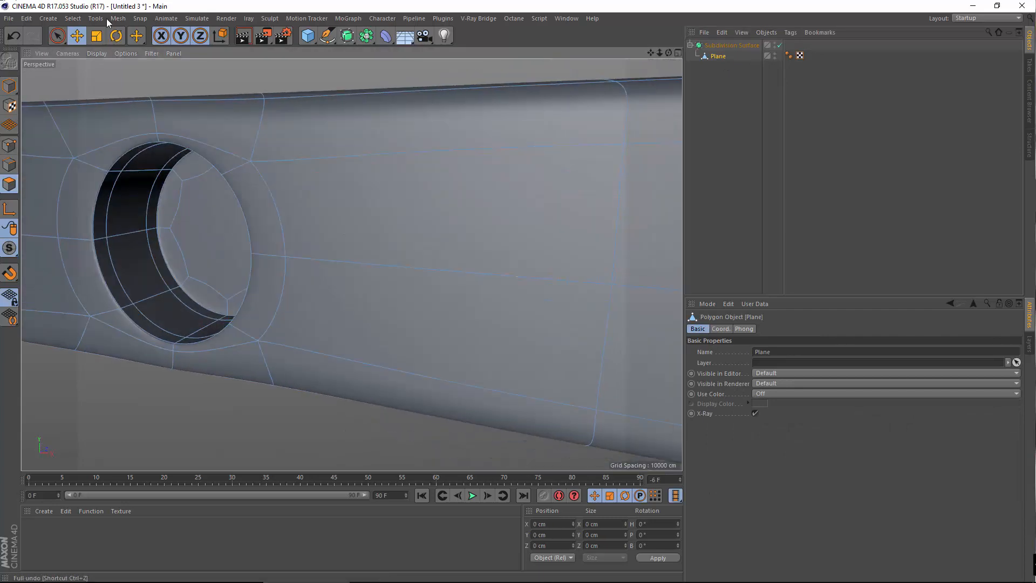
Loop-select the polygon ring around the cap and add the rim loop
click(74, 18)
click(89, 83)
alt+drag(118, 117, 320, 176)
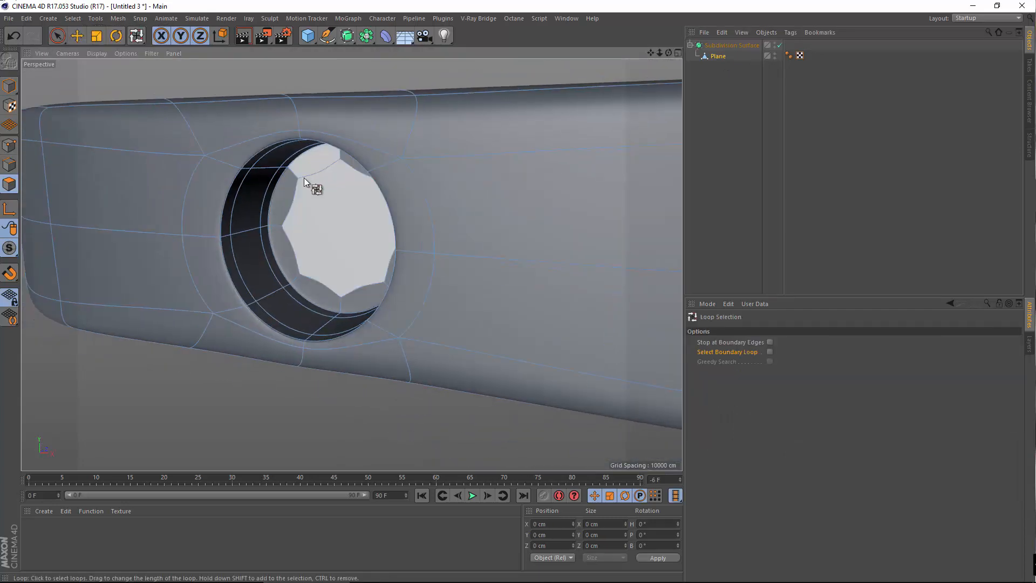
click(299, 174)
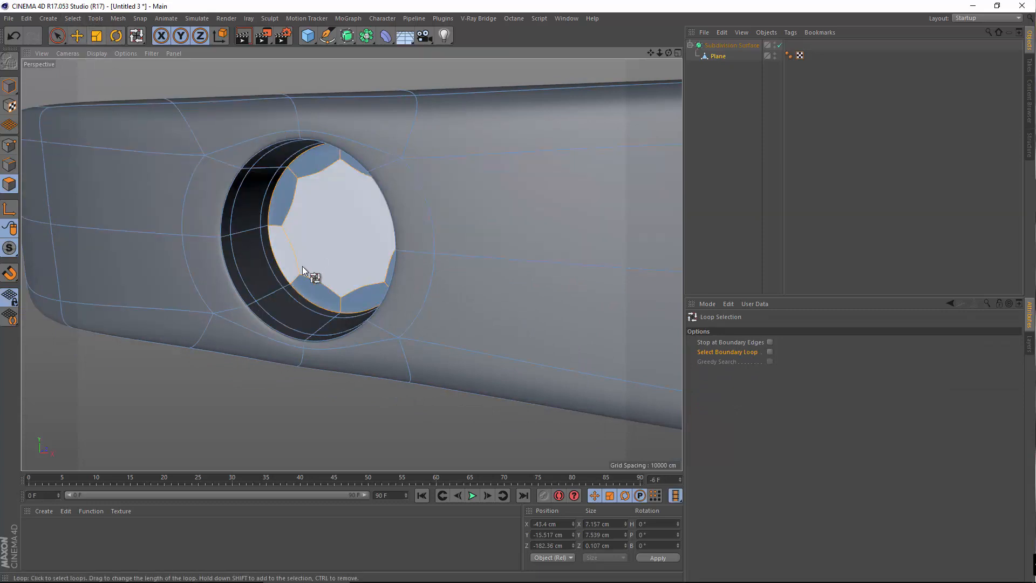
shift+click(264, 229)
alt+drag(277, 240, 242, 253)
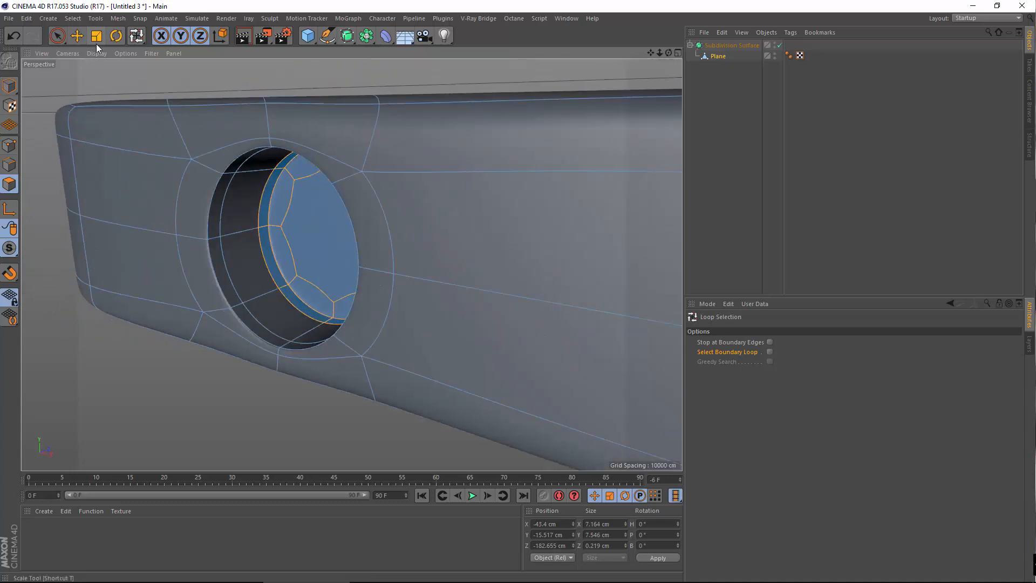
Move the selected cap loops to Z -175.004, then deselect and return to Model mode
click(78, 38)
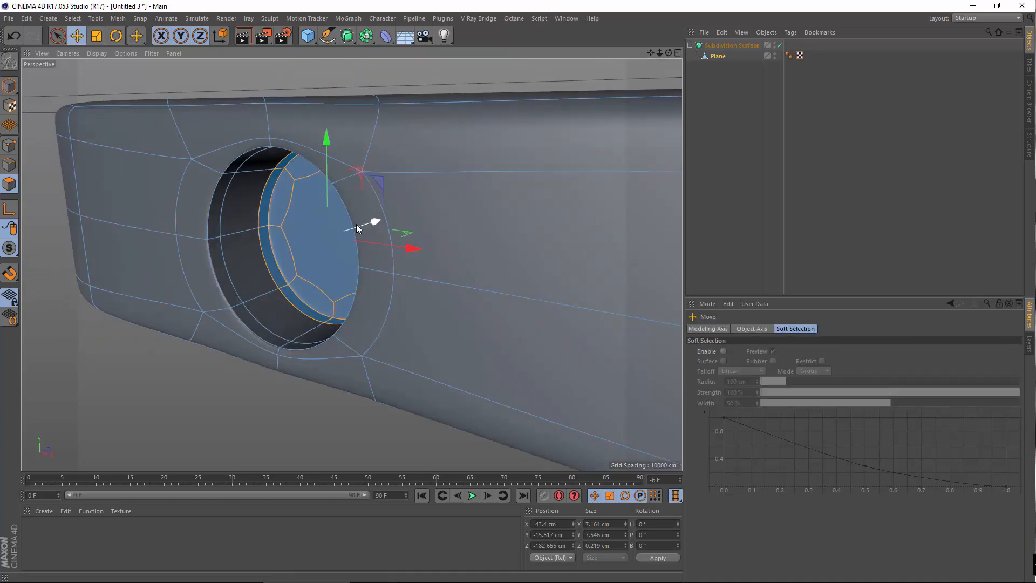
drag(358, 223, 440, 218)
scroll(406, 248, down, 5)
alt+drag(406, 248, 302, 373)
click(302, 373)
scroll(334, 303, down, 5)
alt+drag(334, 303, 437, 322)
click(11, 88)
scroll(352, 321, down, 5)
scroll(351, 325, up, 5)
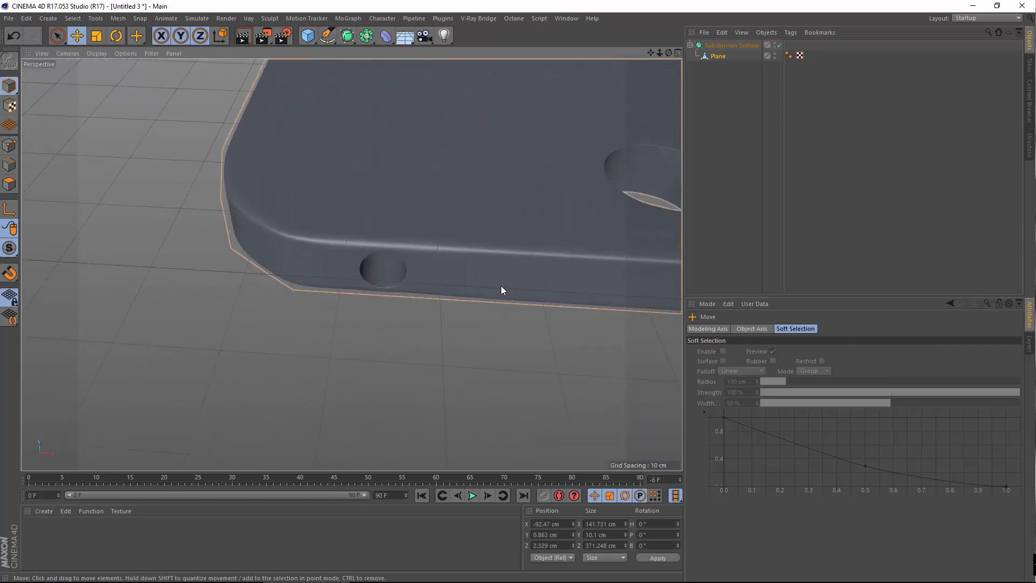
Maximize the Front view and pull Plane out of the Subdivision Surface
alt+drag(501, 290, 386, 297)
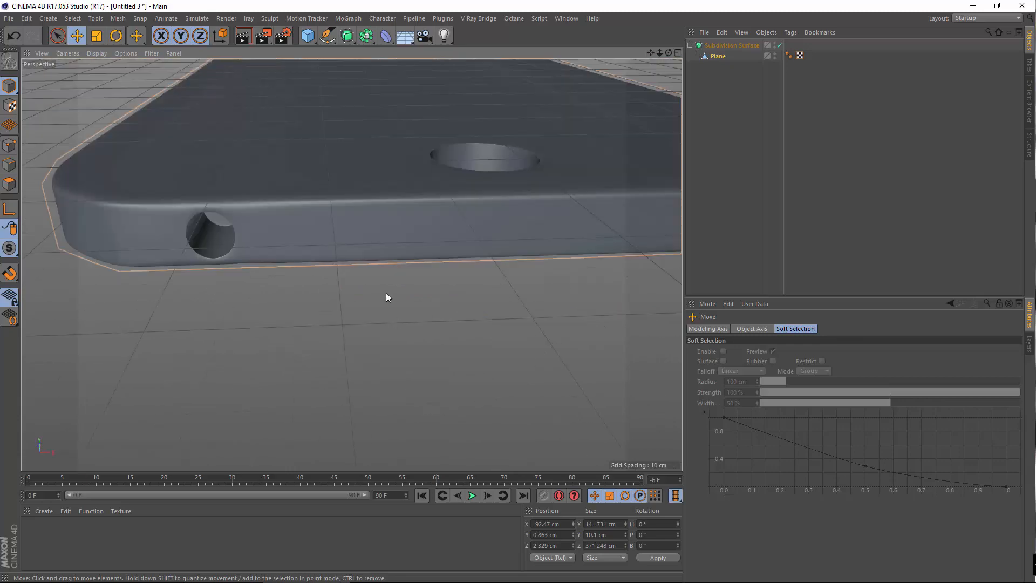
middle_click(387, 297)
scroll(601, 381, up, 5)
middle_click(601, 381)
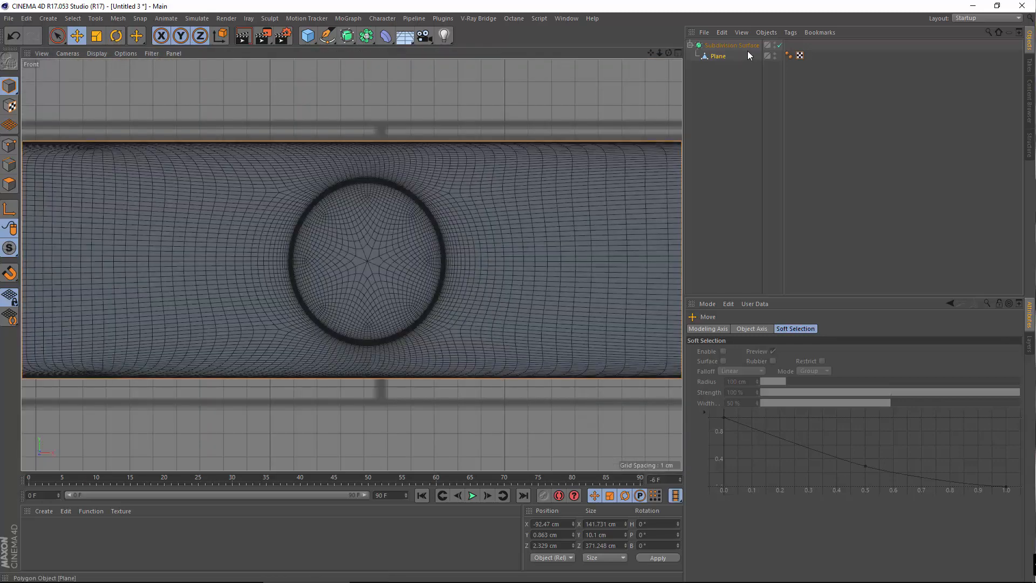
drag(716, 60, 720, 41)
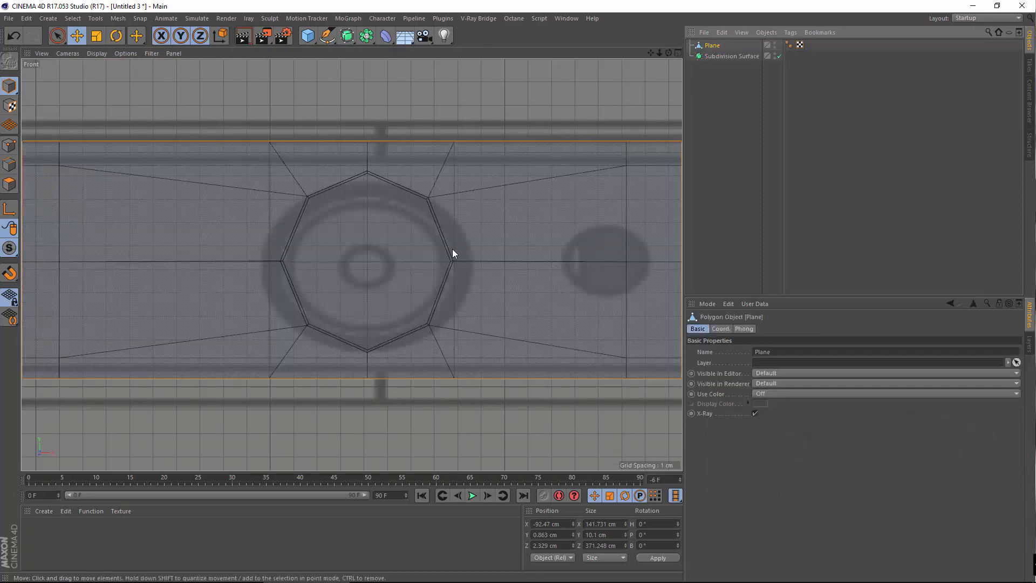
Pan the front view to the camera-hole end and enable Point mode
scroll(485, 264, down, 5)
alt+middle_drag(526, 270, 169, 285)
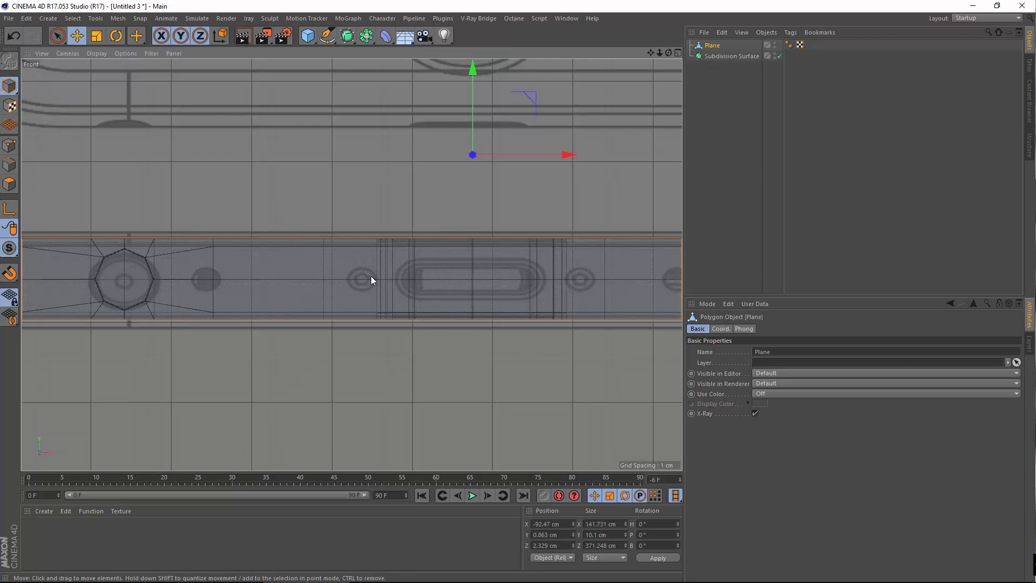
scroll(337, 282, up, 2)
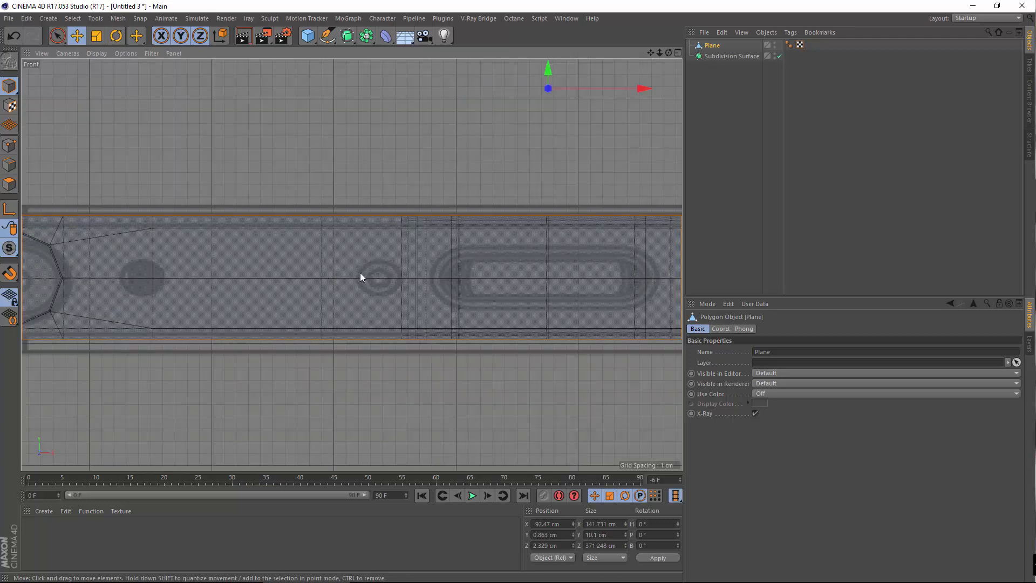
scroll(360, 273, down, 4)
alt+middle_drag(420, 250, 295, 270)
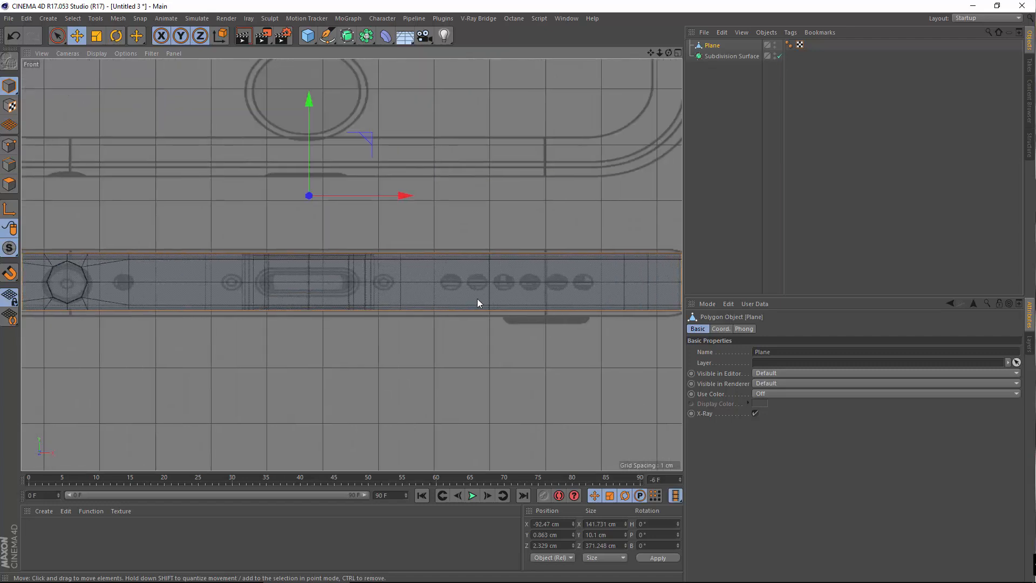
click(9, 146)
Pick the Knife tool in Loop mode from the right-click menu and enlarge the Perspective view
right_click(445, 298)
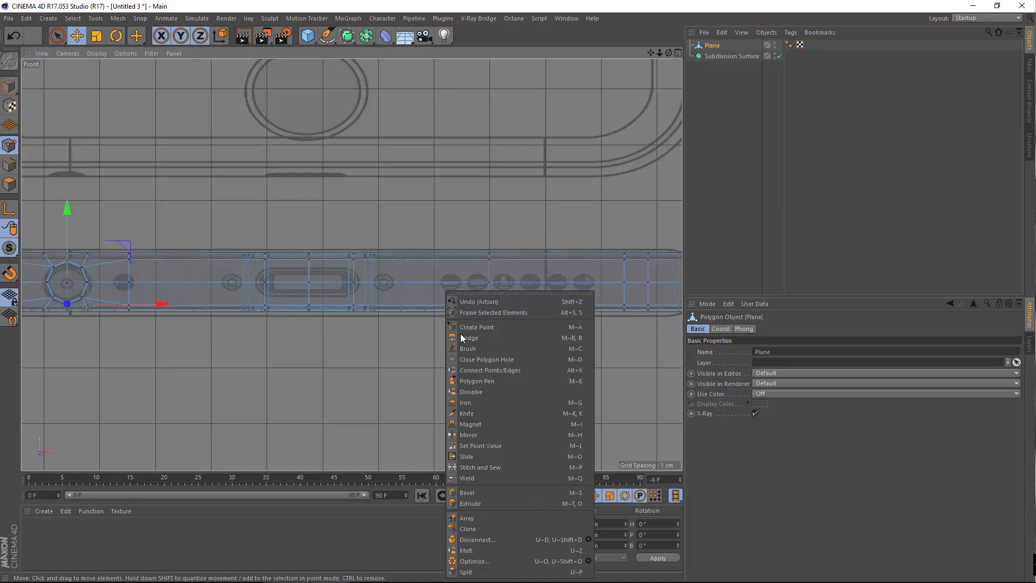
click(463, 415)
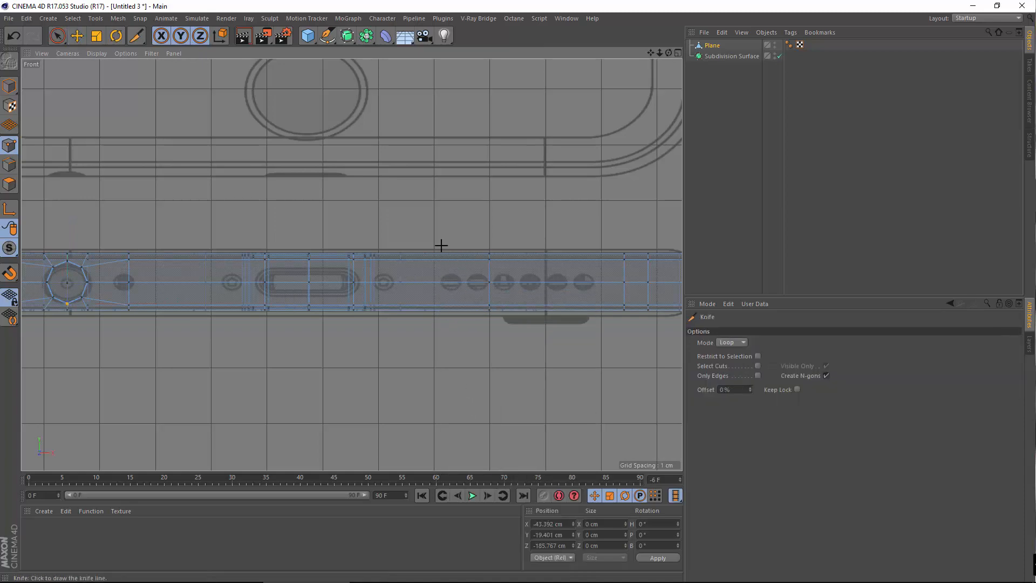
middle_click(444, 215)
middle_click(250, 161)
Orbit and zoom around the phone mesh, previewing a lengthwise loop cut at about 70% offset
alt+drag(386, 181, 427, 376)
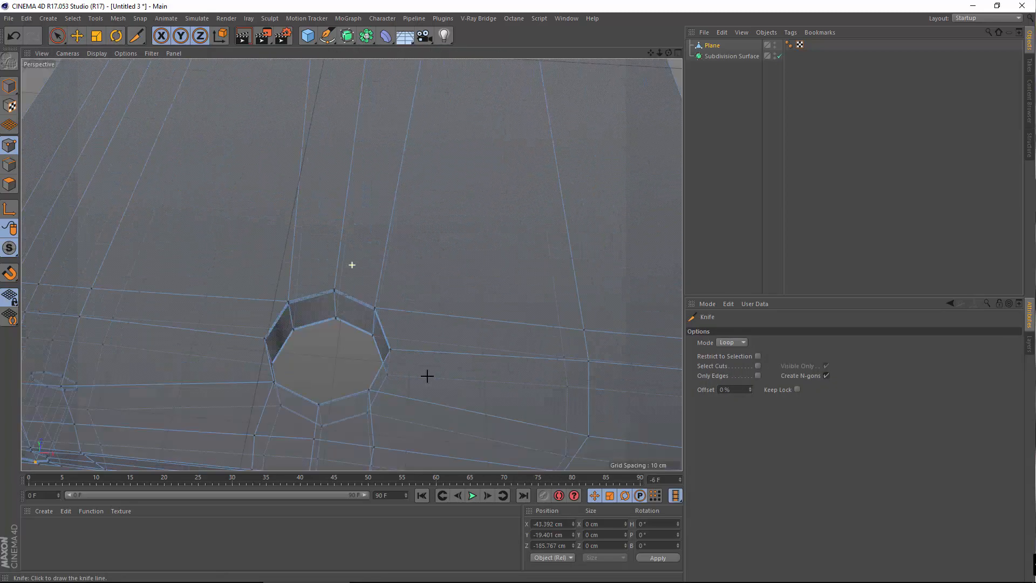
alt+right_drag(428, 376, 513, 158)
alt+right_drag(362, 296, 383, 149)
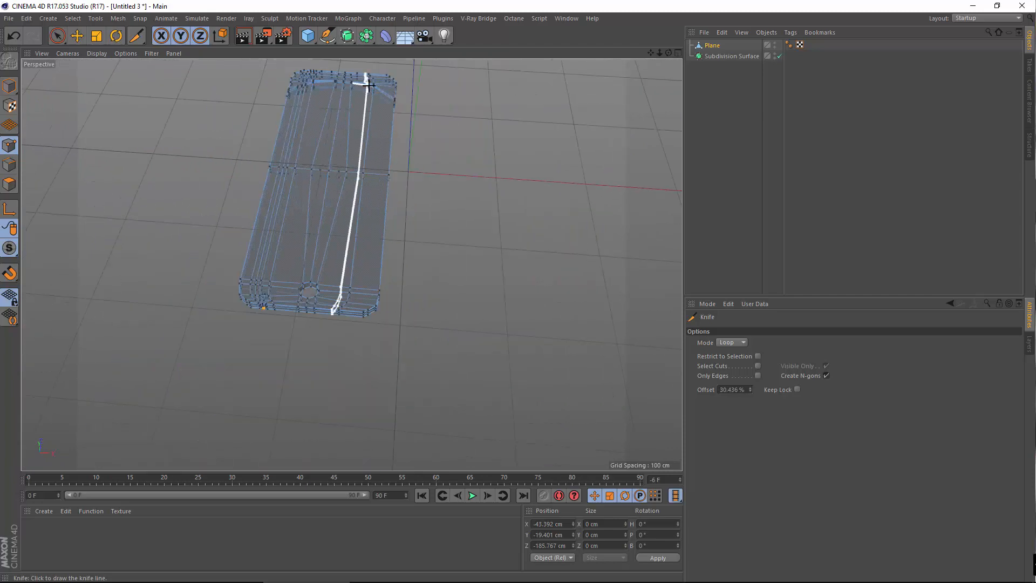
alt+drag(277, 286, 402, 214)
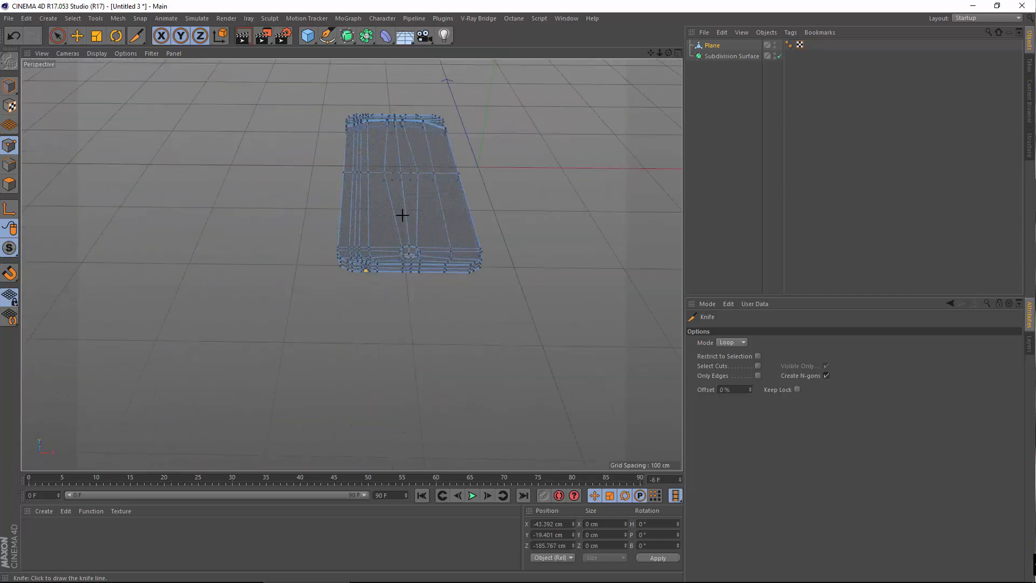
alt+right_drag(402, 214, 370, 266)
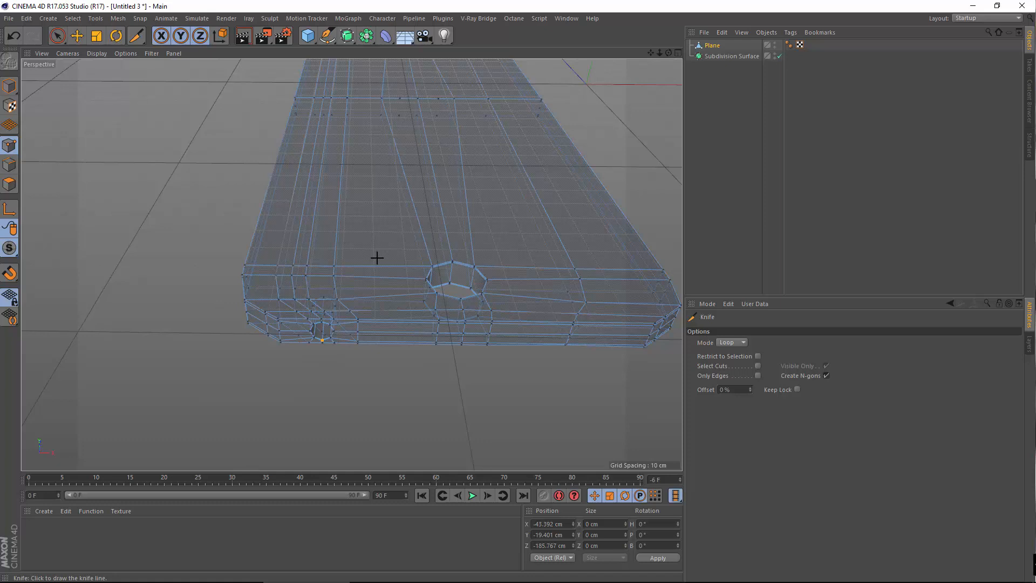
alt+drag(356, 261, 302, 263)
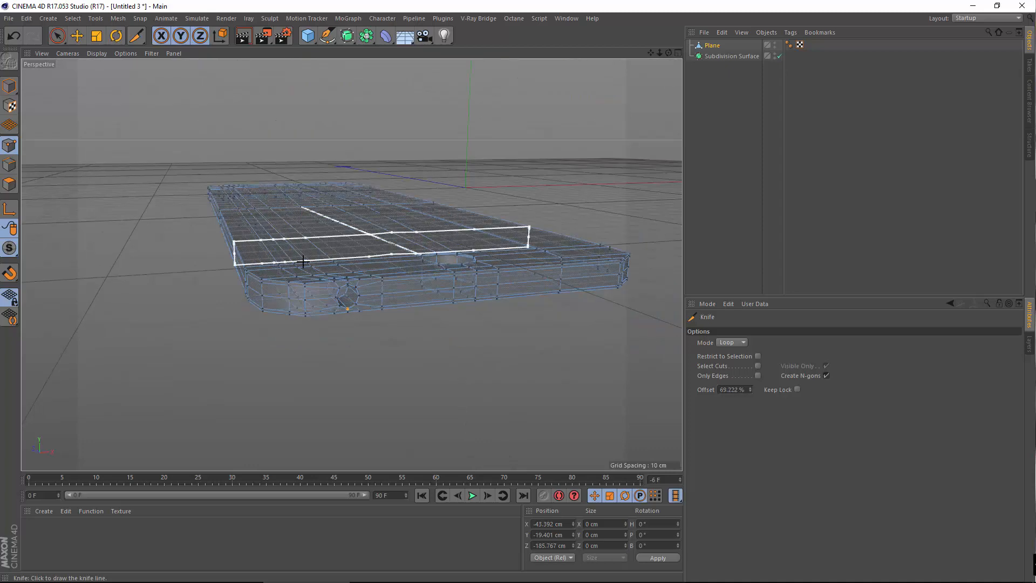
alt+right_drag(302, 264, 399, 303)
alt+drag(400, 302, 359, 259)
alt+middle_drag(392, 328, 345, 238)
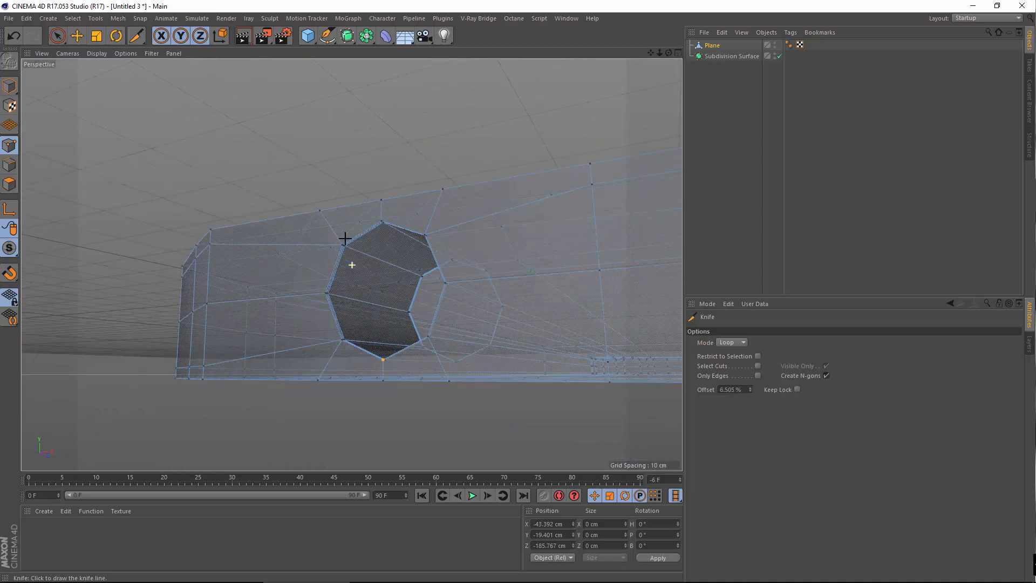
alt+right_drag(363, 247, 319, 235)
alt+drag(540, 310, 433, 347)
alt+right_drag(433, 347, 351, 329)
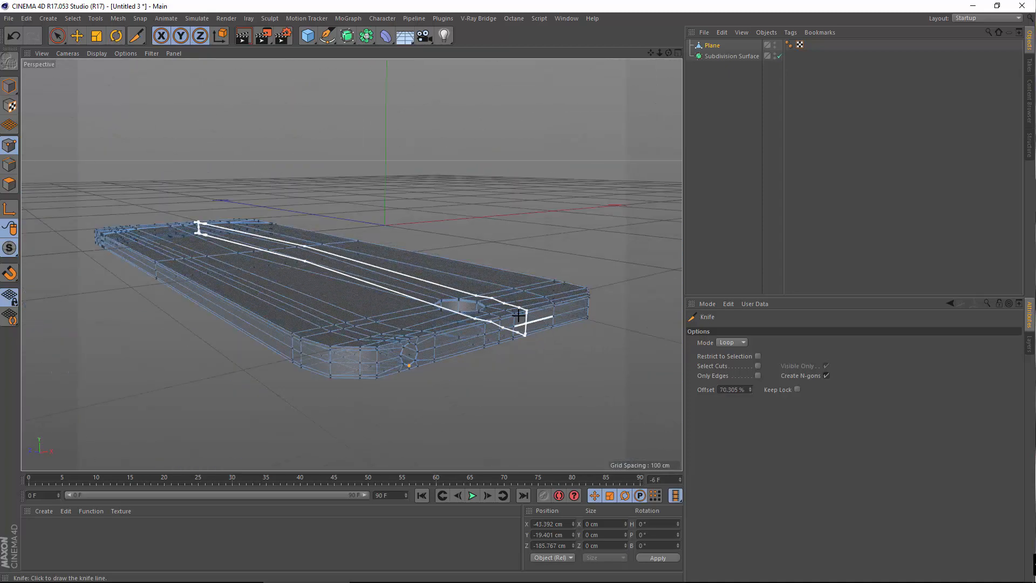
alt+drag(521, 319, 426, 303)
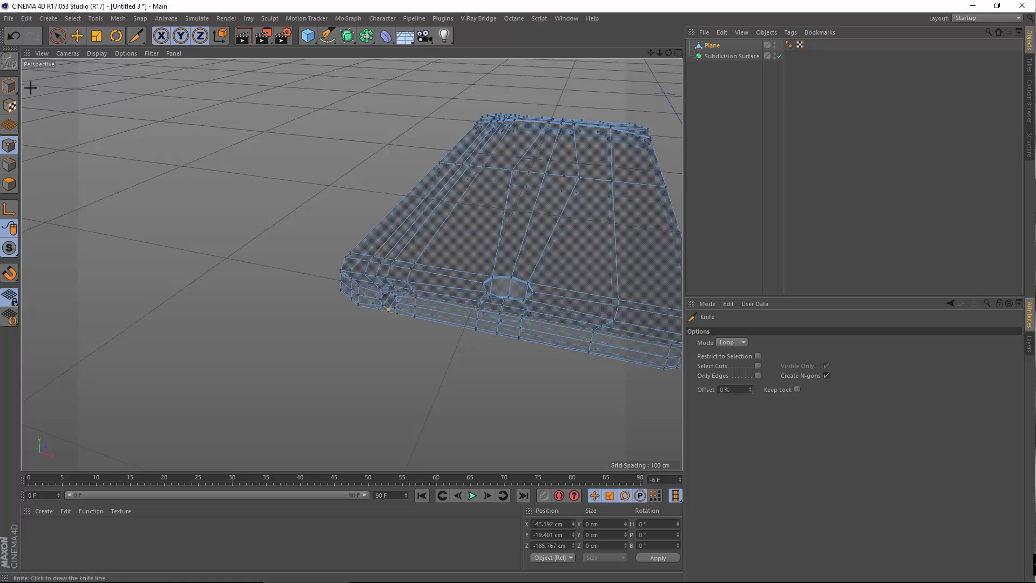
Return to object mode and nest the Plane back under the Subdivision Surface to smooth the phone
click(4, 86)
alt+drag(448, 244, 510, 234)
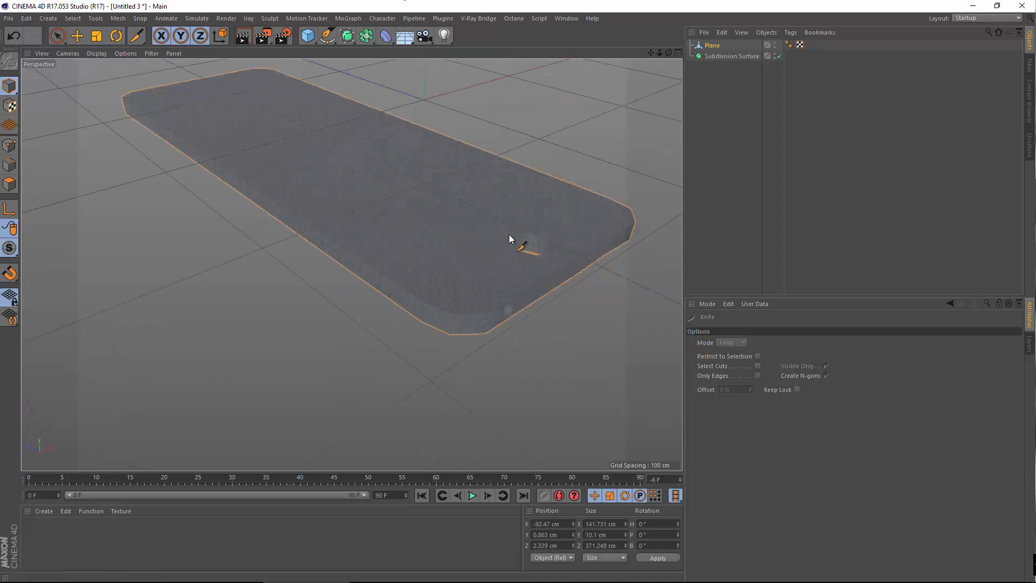
alt+middle_drag(509, 234, 464, 270)
drag(712, 46, 730, 56)
alt+drag(421, 232, 365, 297)
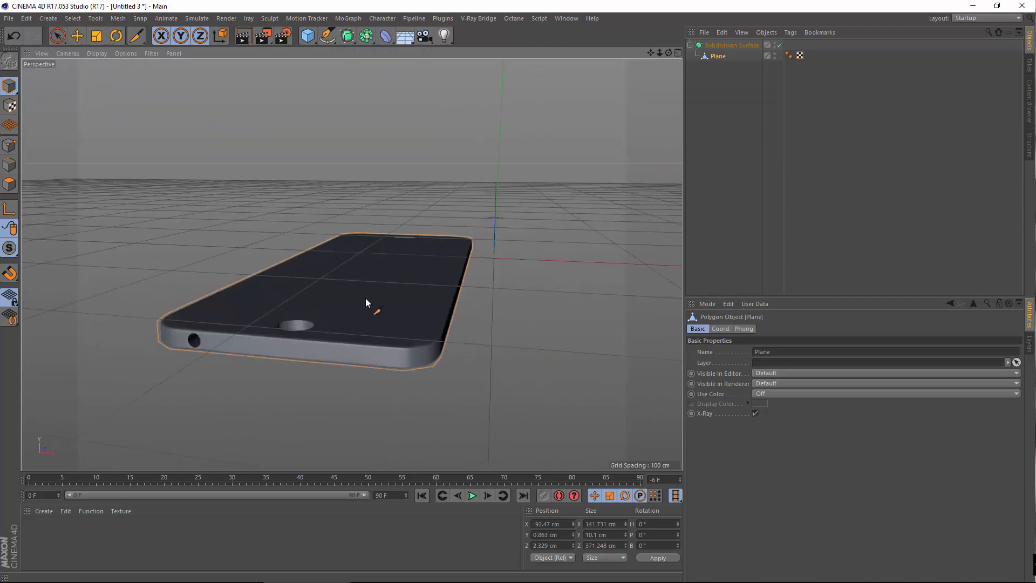
Orbit, pan and zoom around the smoothed phone to inspect the home-button hole
alt+right_drag(366, 298, 403, 310)
alt+drag(394, 312, 312, 333)
alt+middle_drag(352, 264, 465, 283)
alt+right_drag(433, 283, 570, 275)
alt+middle_drag(570, 275, 405, 285)
alt+drag(406, 284, 505, 324)
alt+middle_drag(505, 324, 471, 336)
alt+right_drag(472, 336, 400, 329)
alt+drag(477, 329, 516, 304)
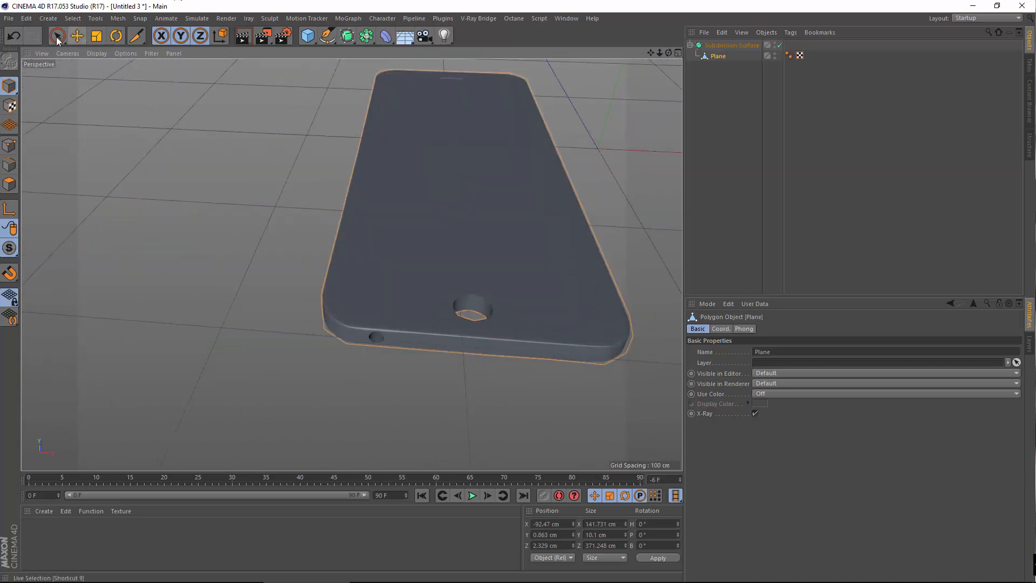
alt+right_drag(286, 101, 292, 50)
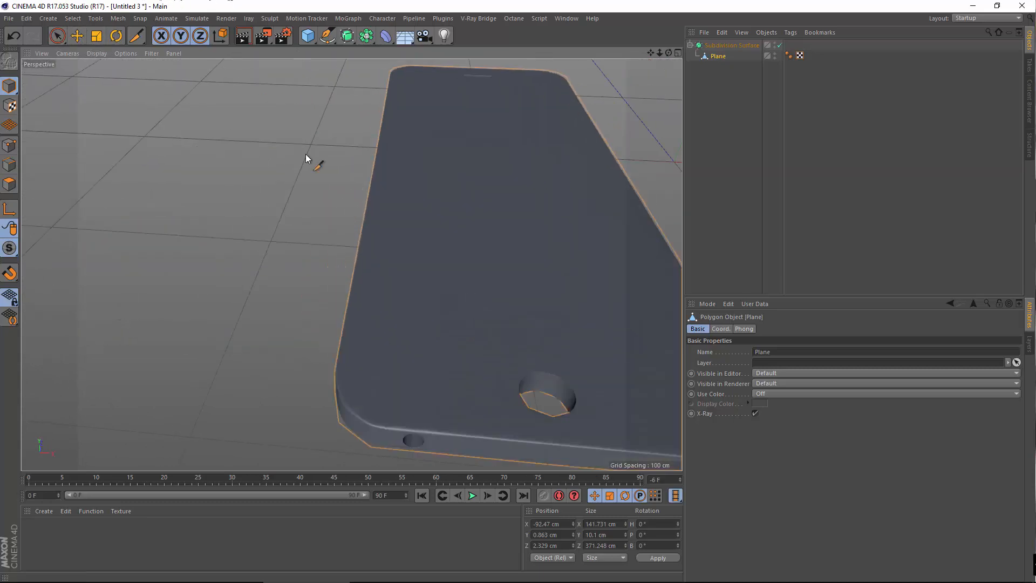
alt+drag(416, 272, 406, 312)
alt+middle_drag(407, 312, 357, 236)
alt+right_drag(374, 266, 239, 138)
mouse_move(280, 199)
alt+mouse_down()
mouse_move(286, 245)
mouse_move(274, 213)
alt+mouse_up()
Switch the viewport display to shading with wire lines
click(311, 39)
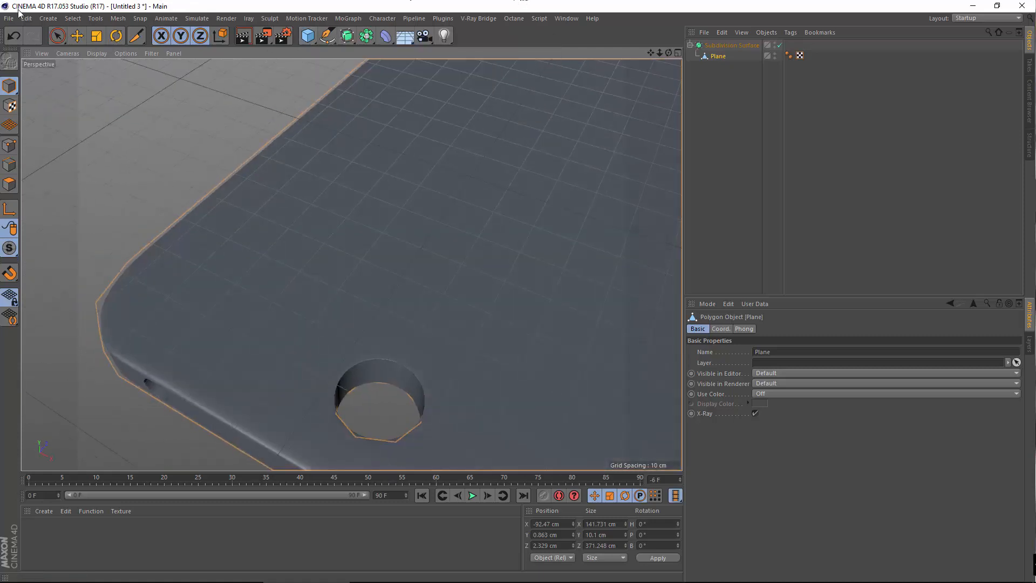
click(96, 53)
click(118, 160)
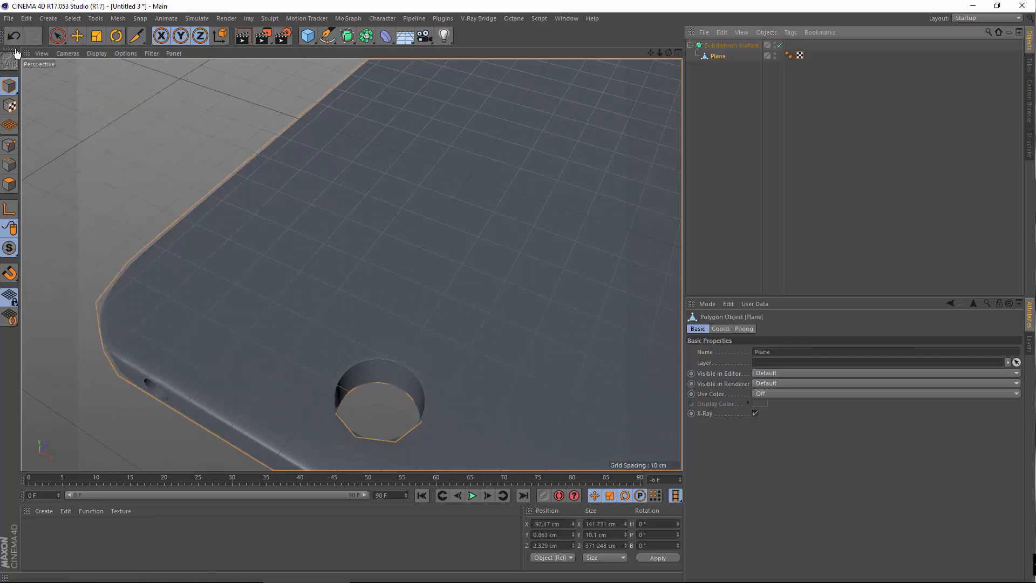
click(95, 52)
click(116, 85)
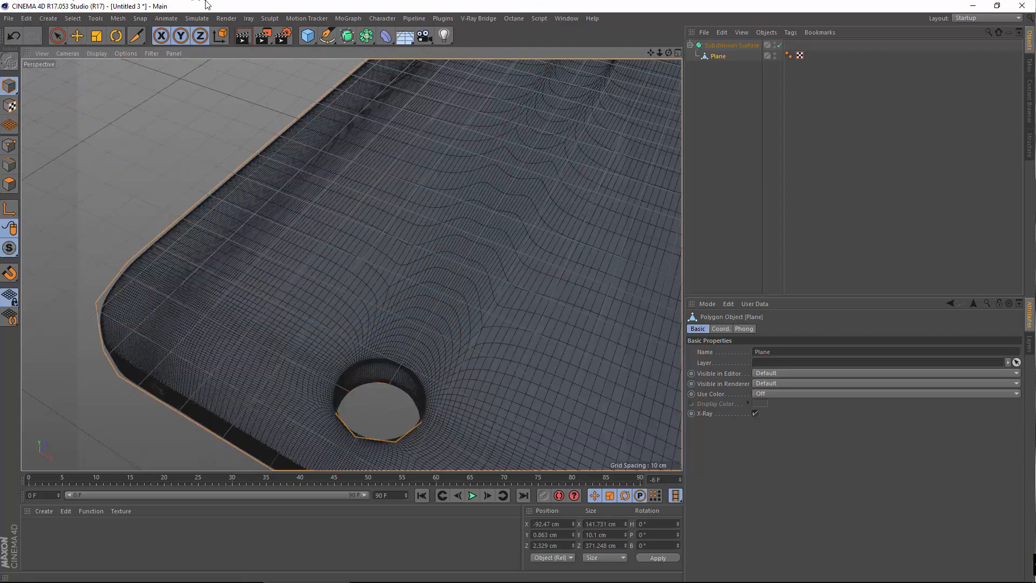
Orbit and pan around the phone case to inspect its wireframe mesh
scroll(468, 252, down, 5)
alt+middle_drag(468, 252, 385, 358)
alt+drag(385, 358, 442, 401)
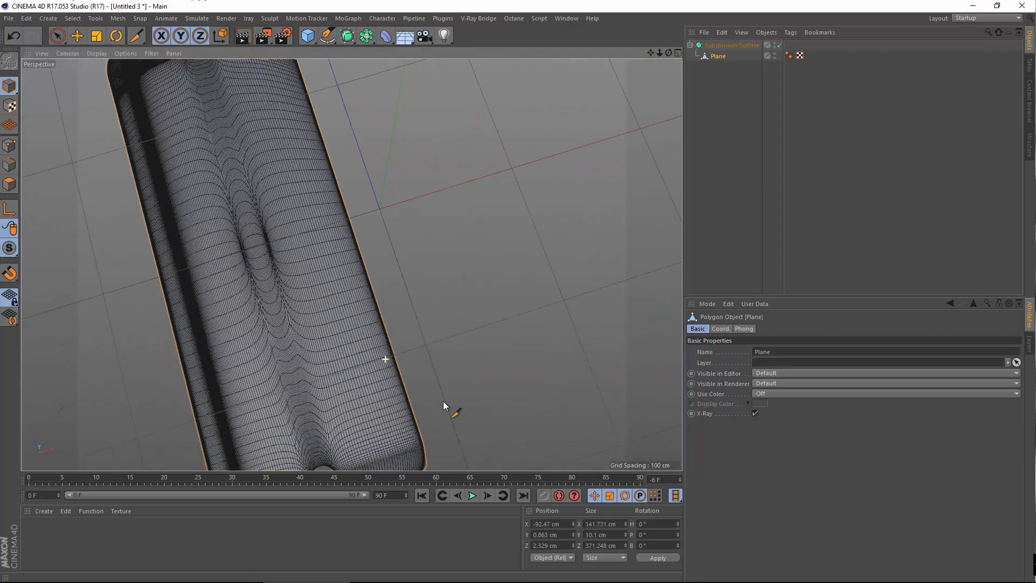
alt+middle_drag(346, 286, 507, 207)
alt+right_drag(389, 342, 409, 342)
alt+drag(414, 380, 433, 318)
alt+middle_drag(380, 253, 337, 108)
alt+drag(446, 284, 360, 266)
alt+middle_drag(361, 267, 232, 298)
alt+right_drag(232, 298, 211, 313)
alt+drag(248, 319, 358, 364)
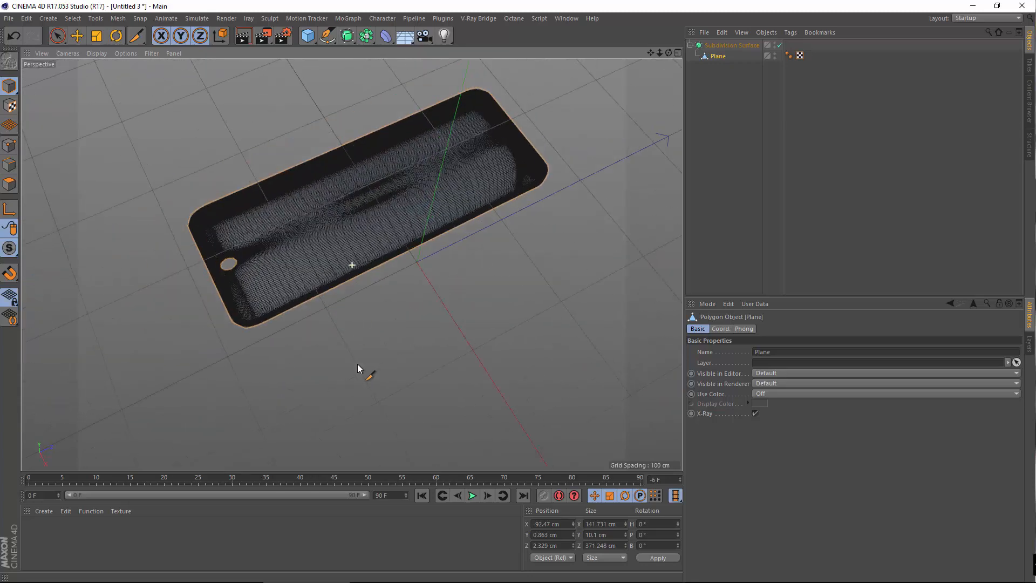
alt+middle_drag(330, 223, 350, 293)
alt+right_drag(350, 292, 360, 297)
Change the display to shading with only the cage lines and reframe the case
click(100, 53)
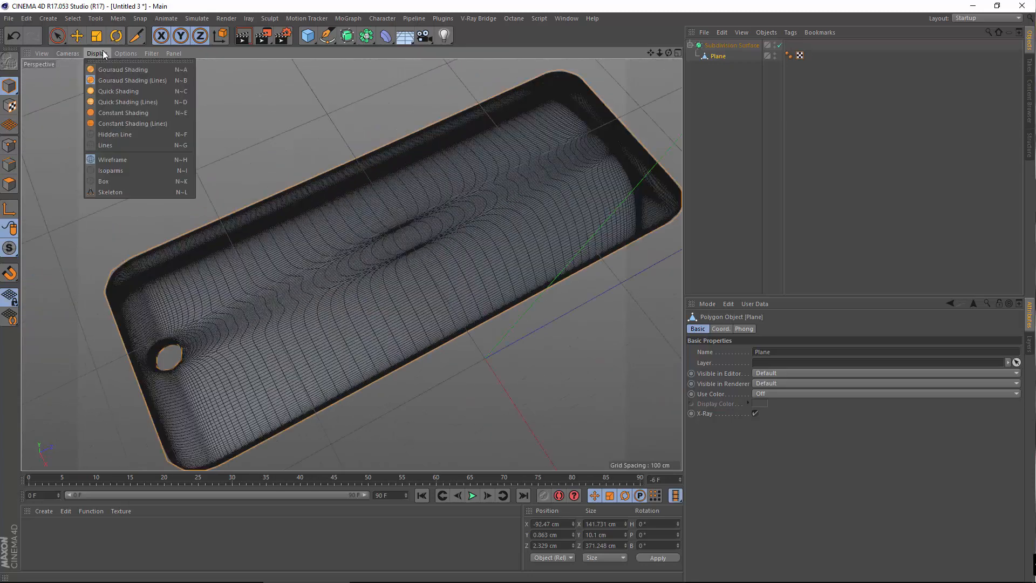
click(123, 172)
alt+right_drag(318, 261, 350, 325)
alt+drag(349, 325, 303, 347)
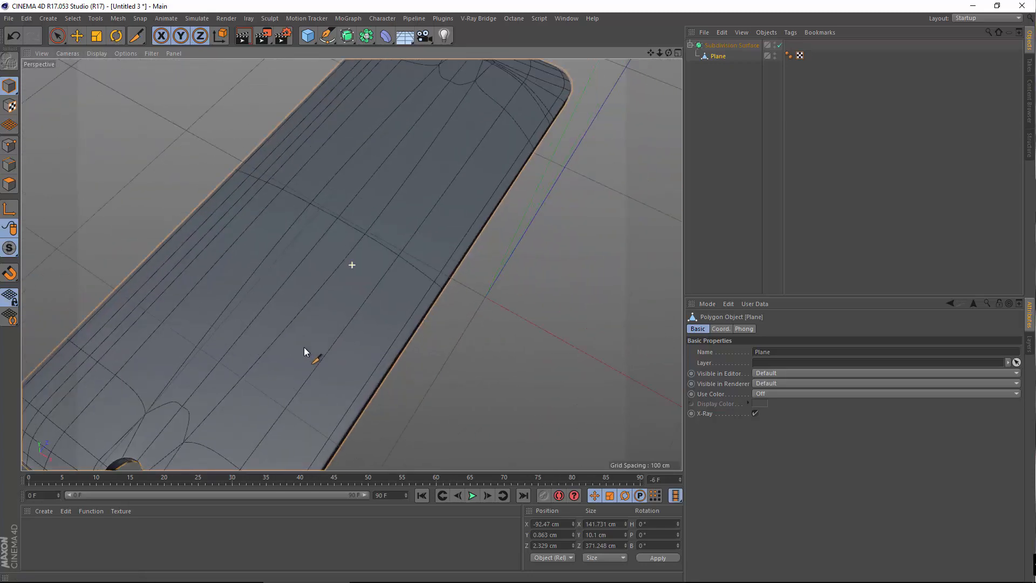
alt+right_drag(364, 337, 370, 322)
alt+drag(370, 321, 333, 338)
scroll(351, 320, up, 2)
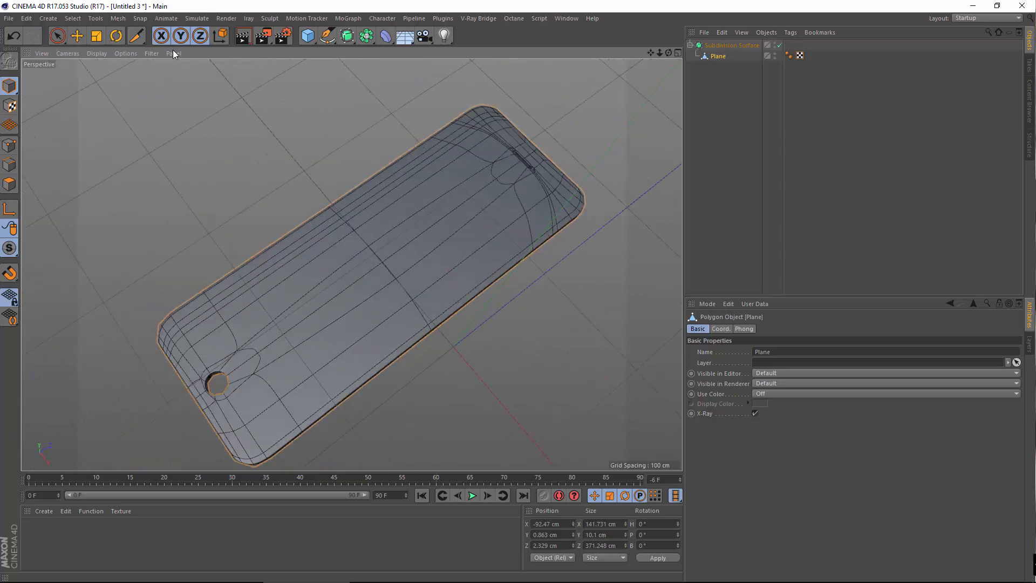
Render a viewport preview of the phone and bring up the primitive objects list
click(241, 42)
alt+middle_drag(274, 369, 332, 246)
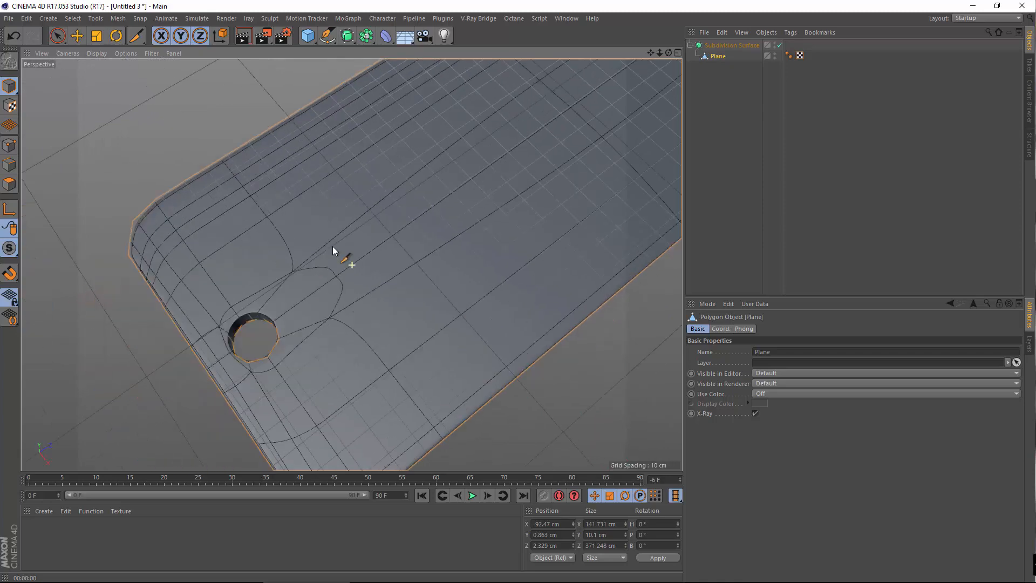
scroll(305, 274, up, 3)
alt+drag(305, 273, 312, 271)
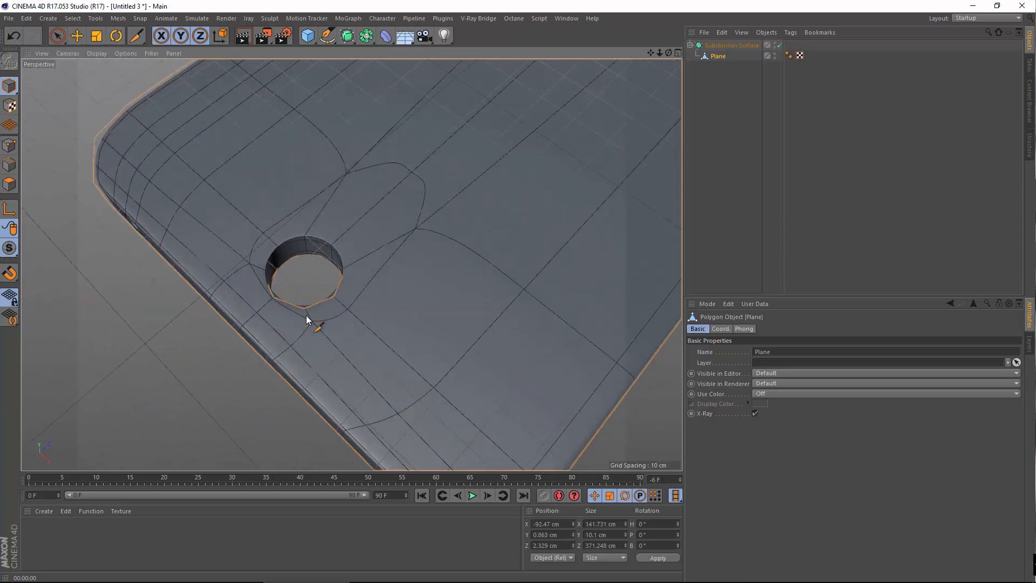
click(308, 35)
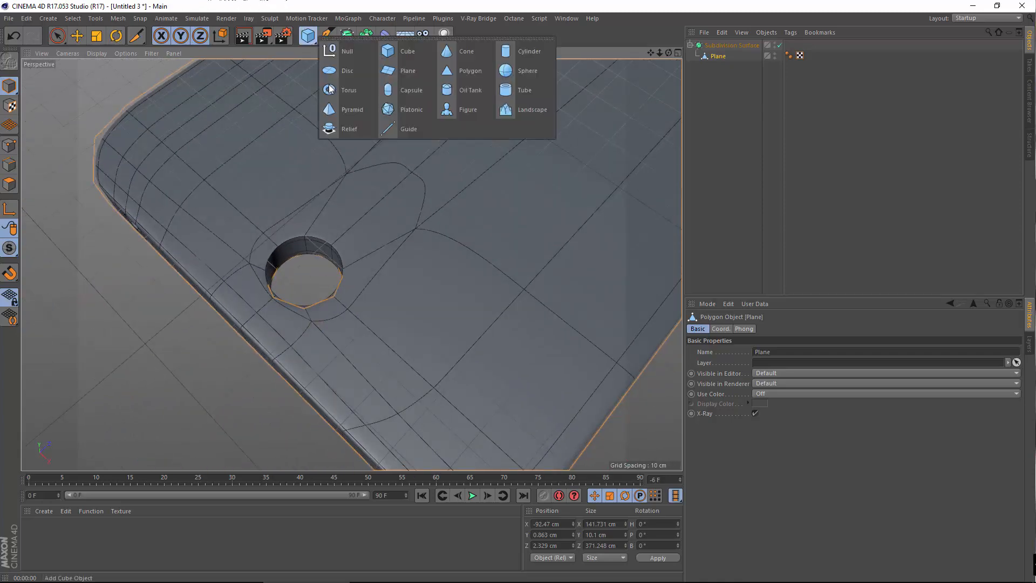
Add a Cylinder, shift it along X and check its size settings
click(528, 51)
scroll(492, 272, down, 6)
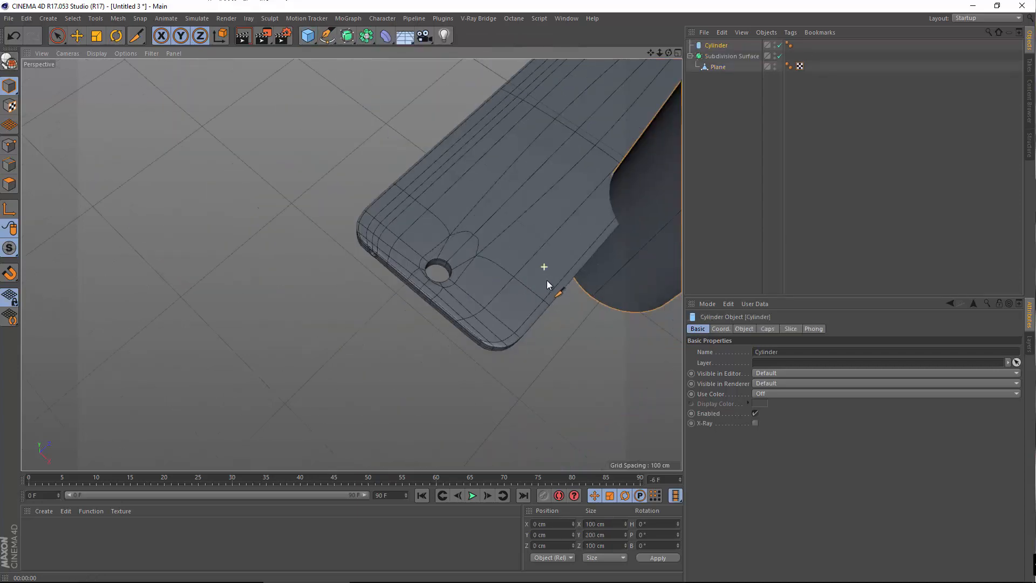
alt+middle_drag(486, 224, 367, 229)
click(77, 34)
scroll(559, 262, up, 3)
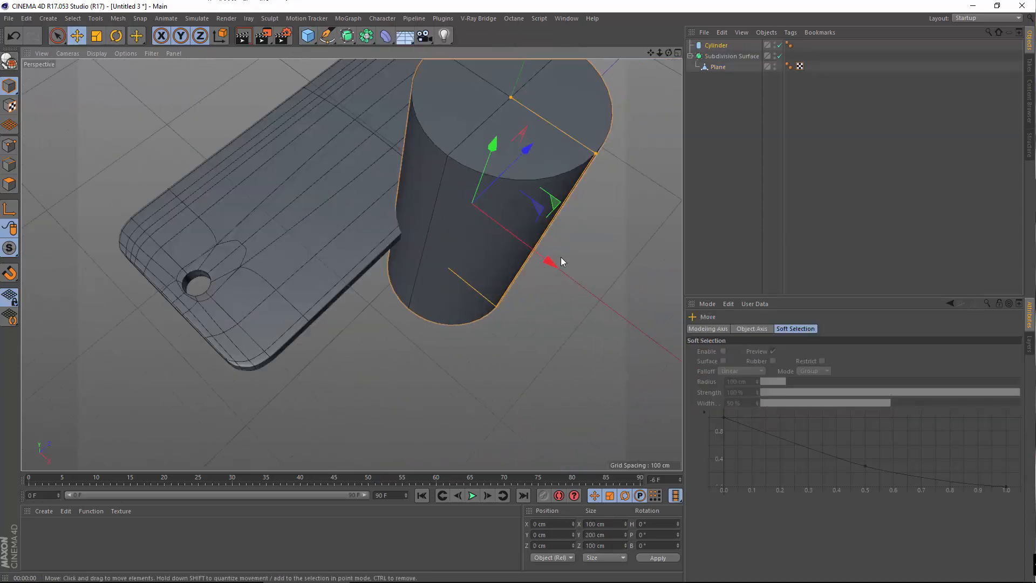
drag(561, 257, 467, 207)
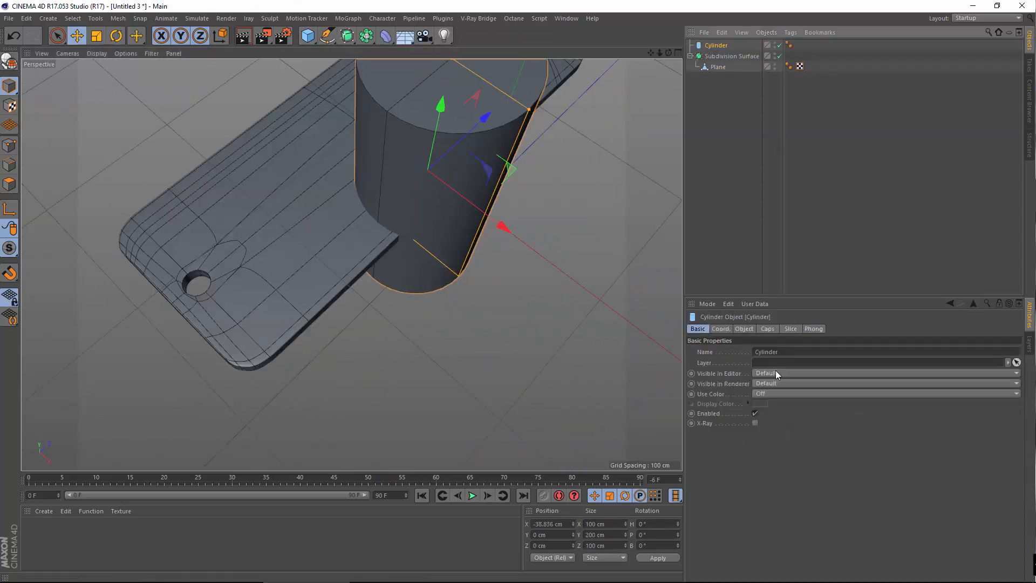
click(744, 329)
drag(639, 367, 577, 326)
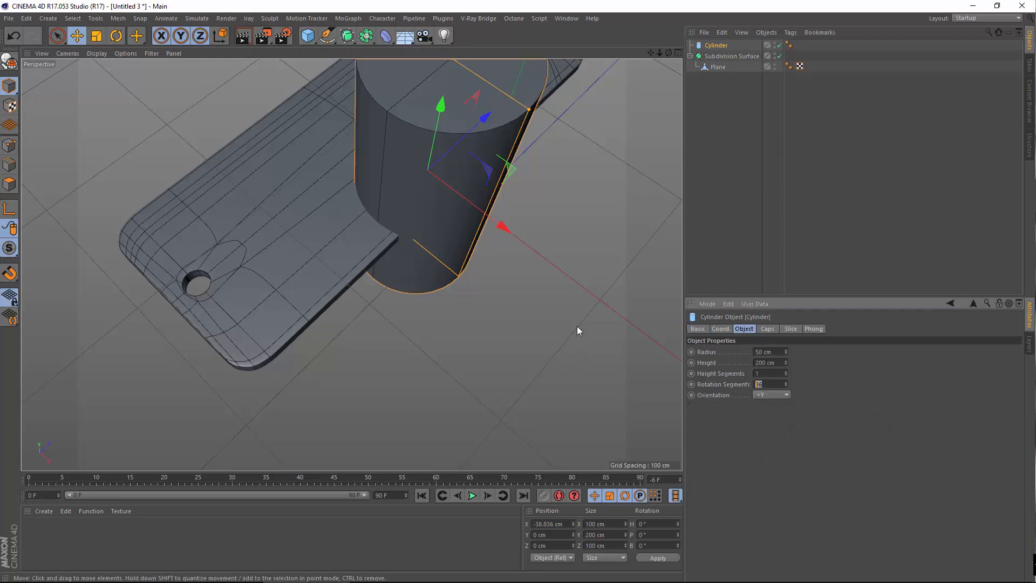
alt+drag(389, 289, 296, 306)
Scale the cylinder down to about 18.1 cm across and make it shorter
click(97, 36)
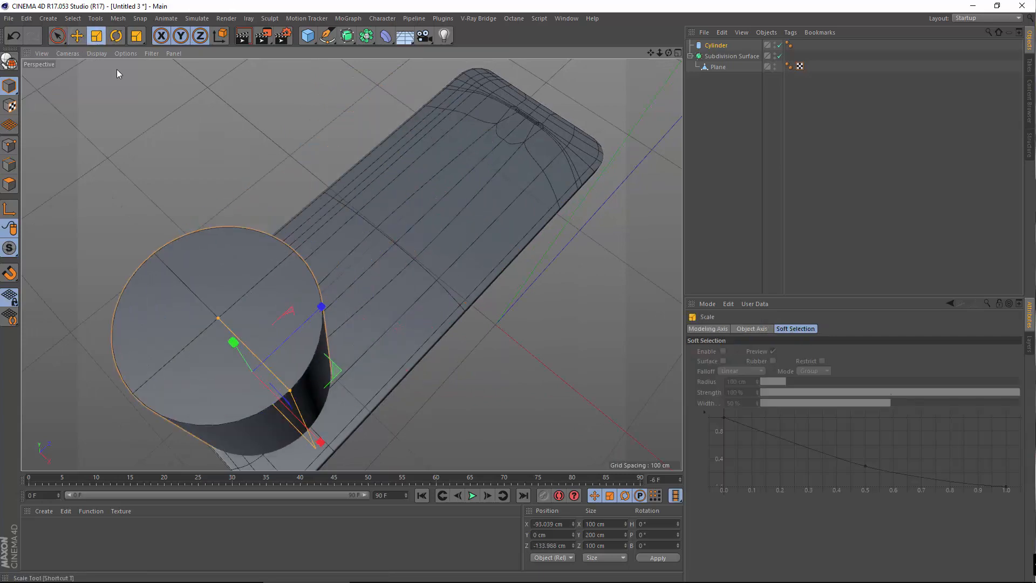
drag(116, 69, 3, 335)
scroll(533, 253, up, 8)
alt+middle_drag(352, 264, 572, 92)
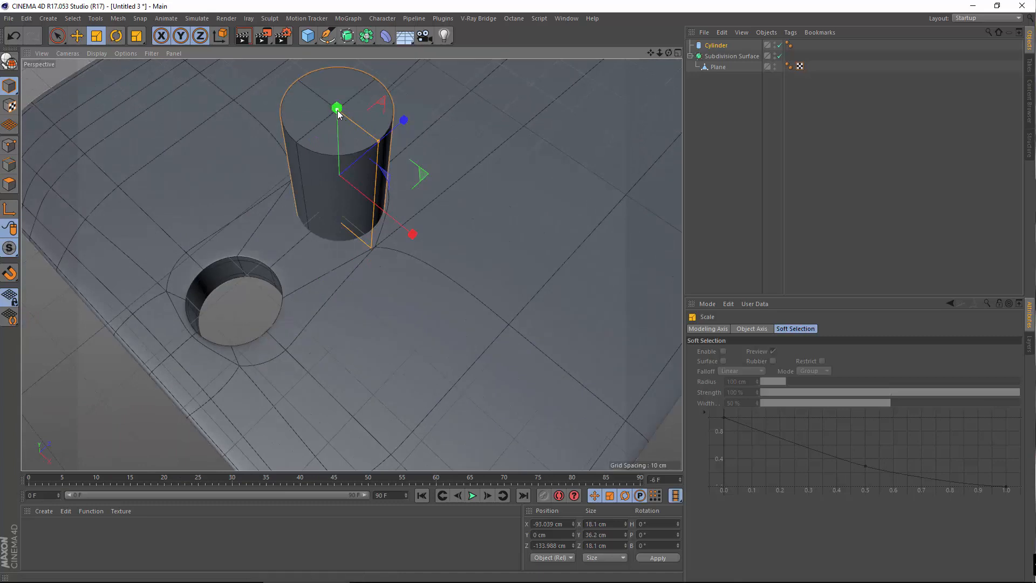
drag(338, 110, 341, 160)
Move the cylinder down into the camera hole and shrink it to about 17.2 cm to fit
key(e)
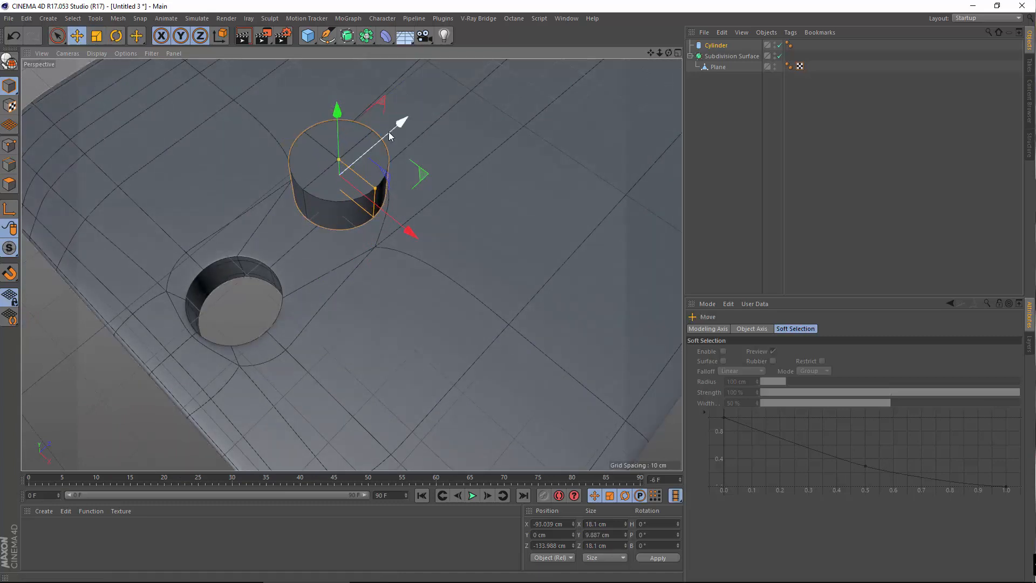
drag(397, 122, 206, 171)
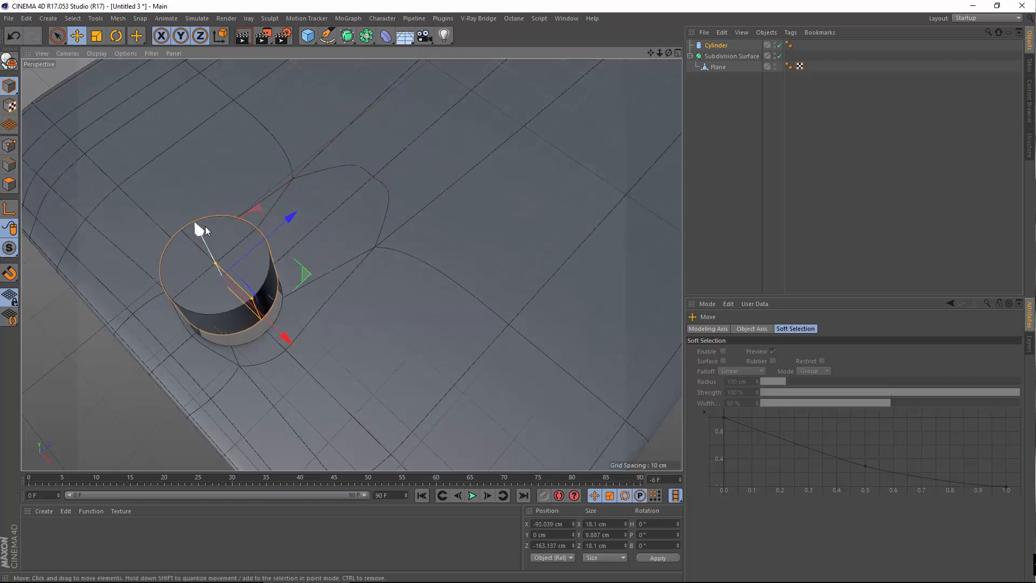
drag(205, 226, 220, 266)
scroll(277, 312, up, 3)
alt+drag(276, 312, 412, 292)
drag(203, 86, 195, 103)
click(77, 36)
alt+drag(286, 153, 173, 180)
drag(333, 217, 332, 220)
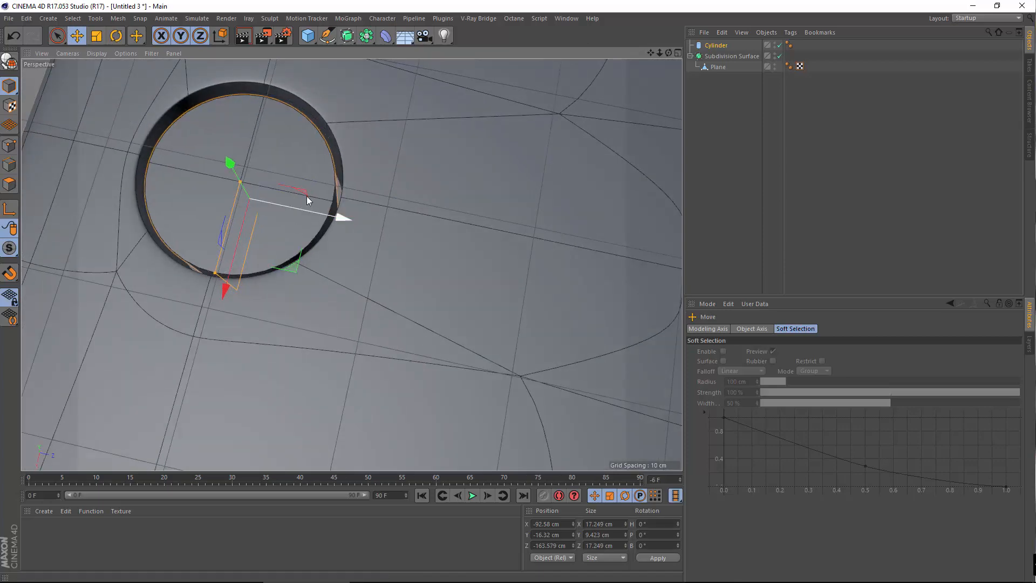
Centre the cylinder in the camera hole from the enlarged Top view
middle_click(376, 289)
middle_click(540, 176)
scroll(423, 285, up, 2)
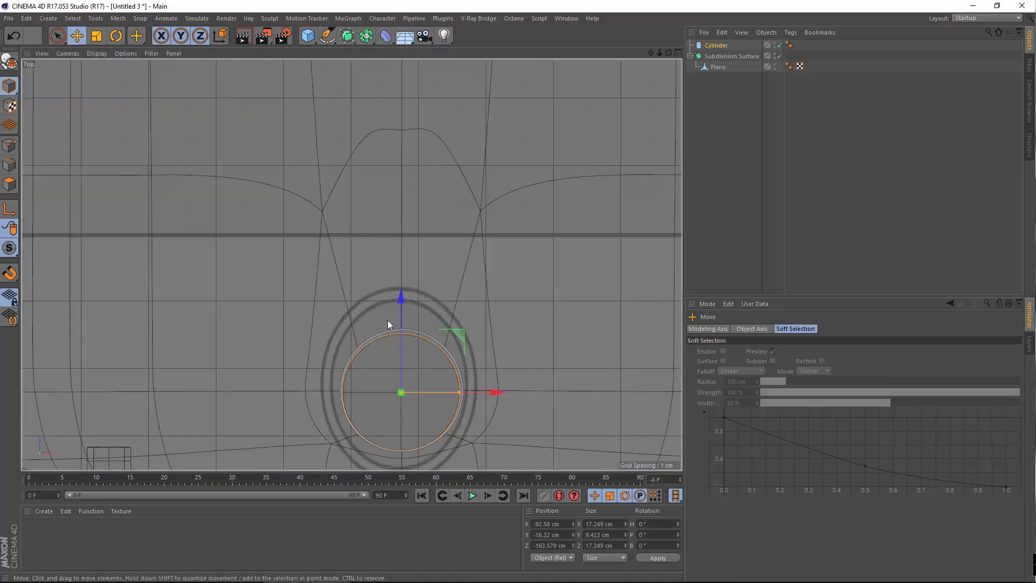
scroll(410, 270, up, 2)
scroll(432, 226, up, 2)
scroll(462, 291, up, 2)
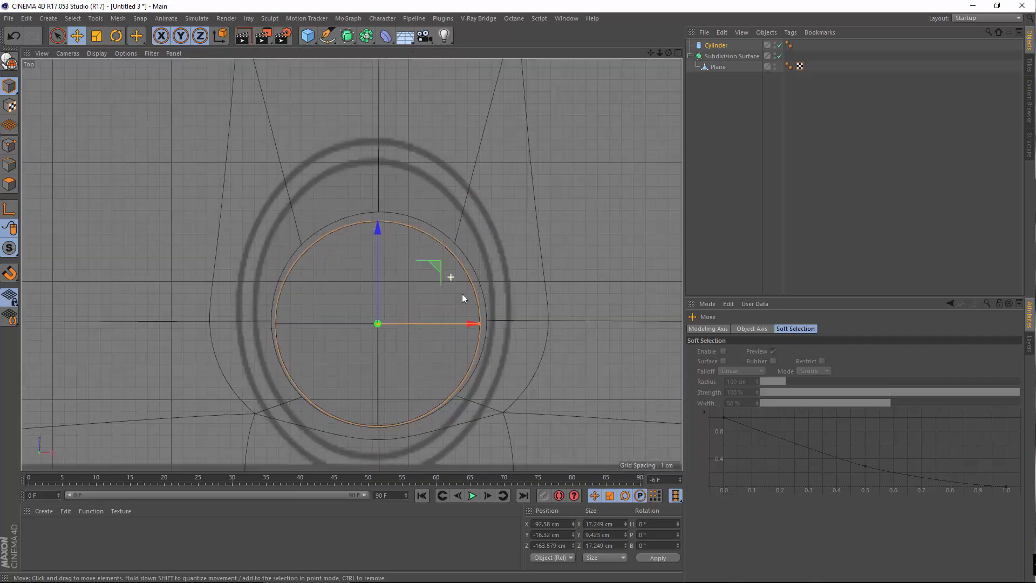
drag(416, 326, 416, 324)
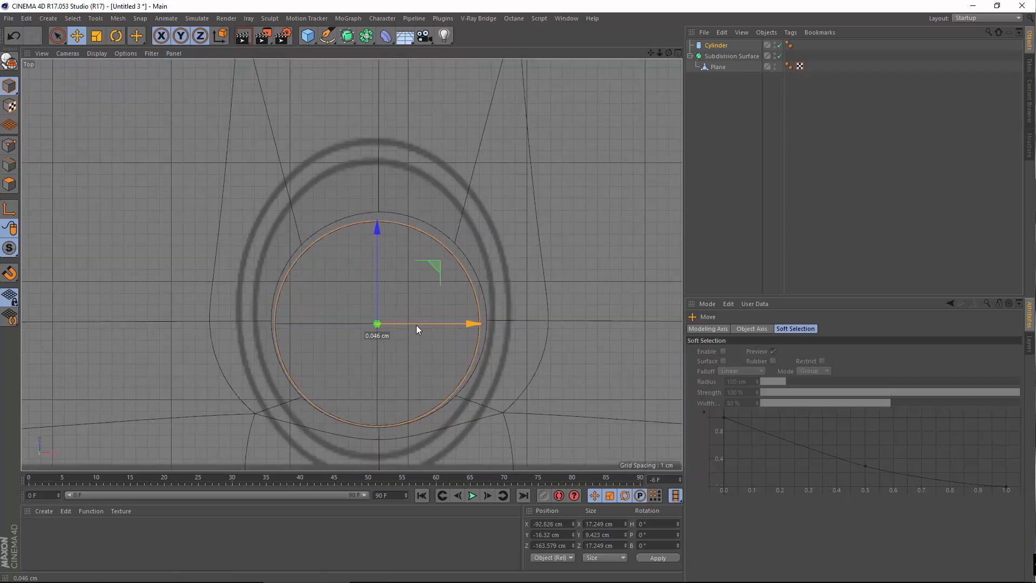
drag(378, 237, 382, 231)
Raise the cylinder slightly within the hole in the Perspective view
middle_click(255, 165)
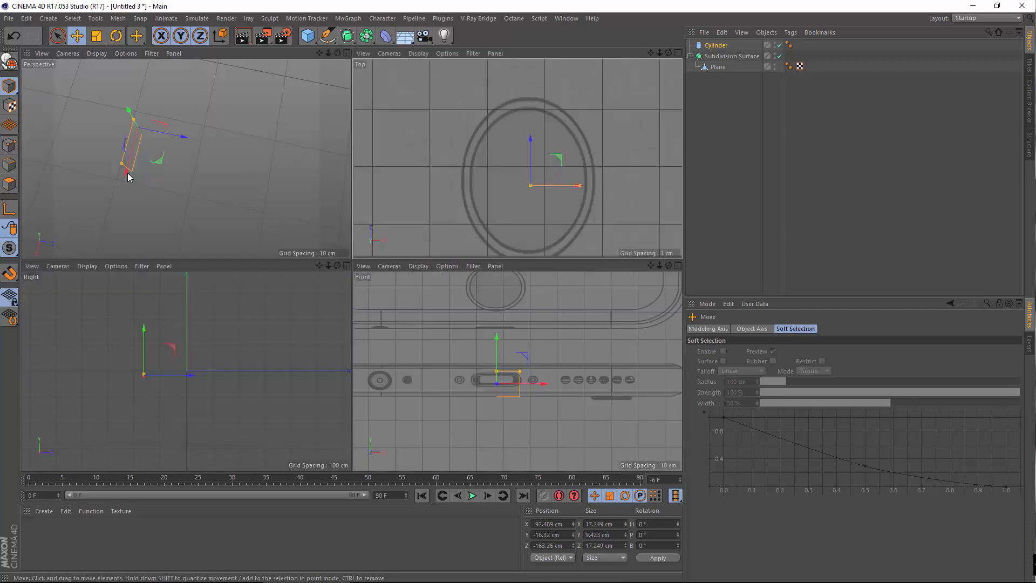
middle_click(128, 176)
scroll(216, 195, up, 3)
alt+drag(192, 215, 217, 197)
alt+middle_drag(218, 232, 325, 339)
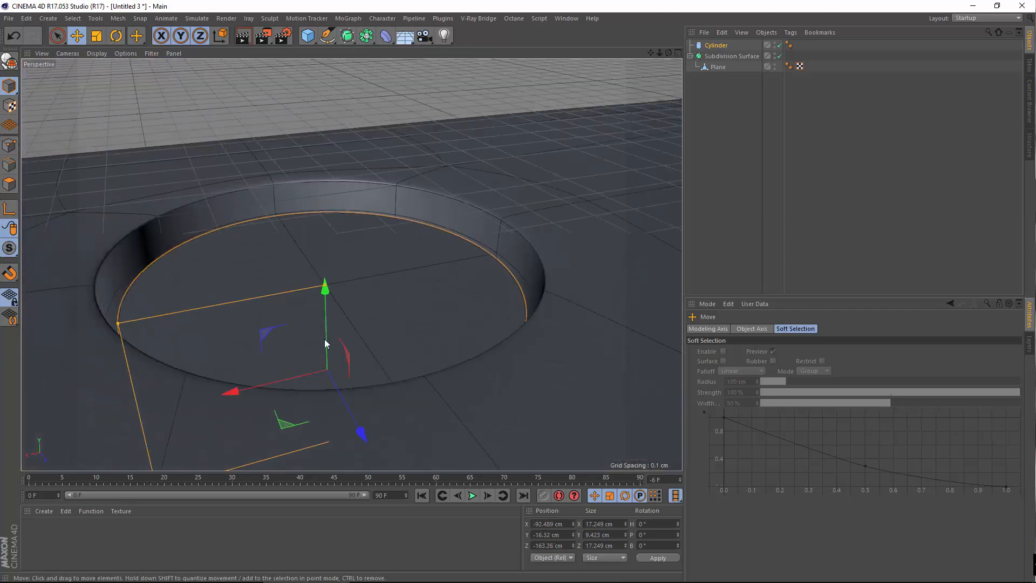
drag(324, 297, 317, 266)
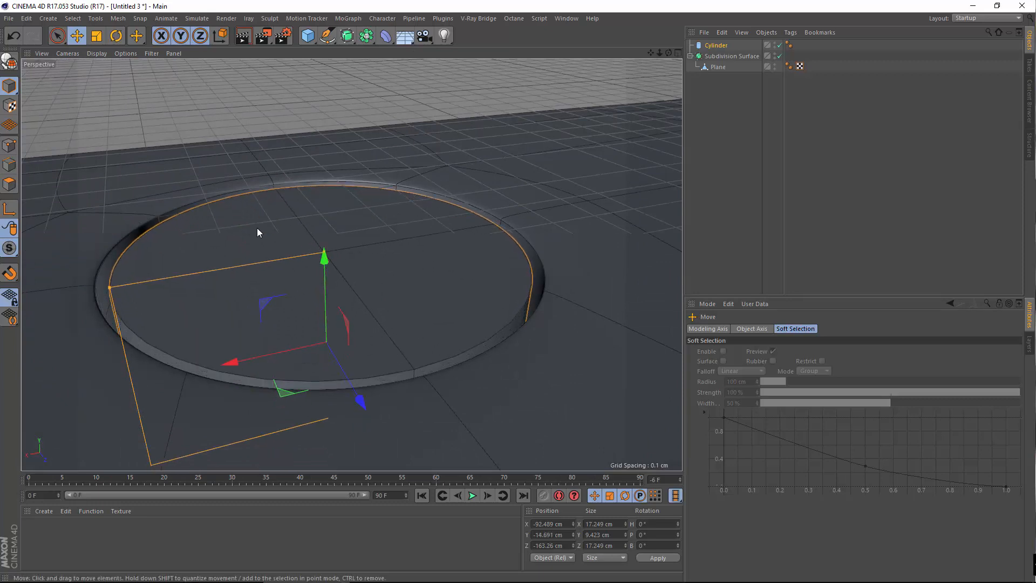
Fine-tune the cylinder's height to about Y -14.38 cm in the side view
middle_click(257, 228)
middle_click(240, 322)
scroll(240, 324, up, 6)
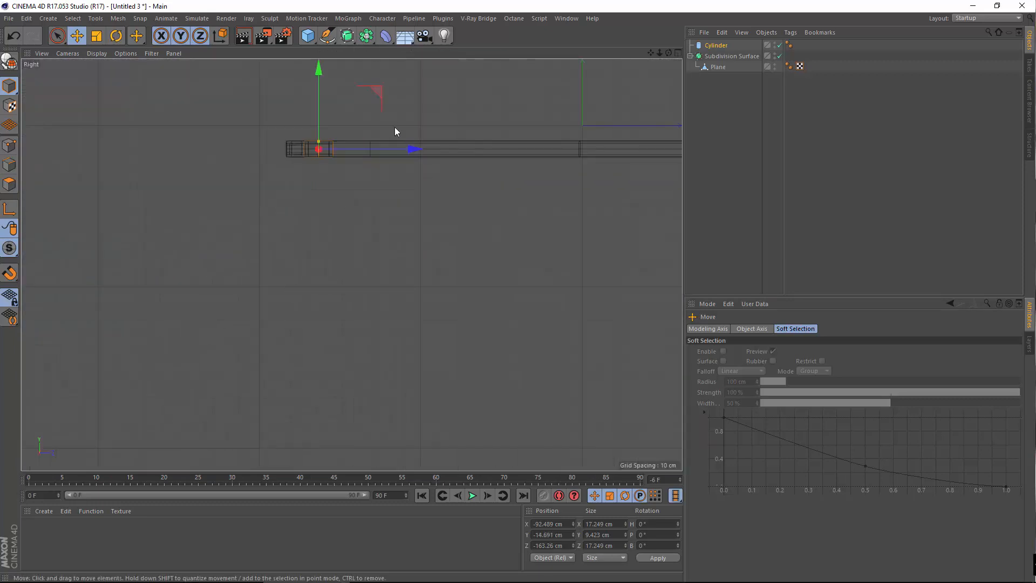
scroll(377, 129, up, 8)
alt+middle_drag(181, 175, 331, 193)
scroll(325, 193, up, 2)
drag(317, 189, 293, 183)
Orbit around the cylinder and make it an editable polygon object
middle_click(212, 144)
middle_click(219, 191)
alt+drag(274, 305, 338, 269)
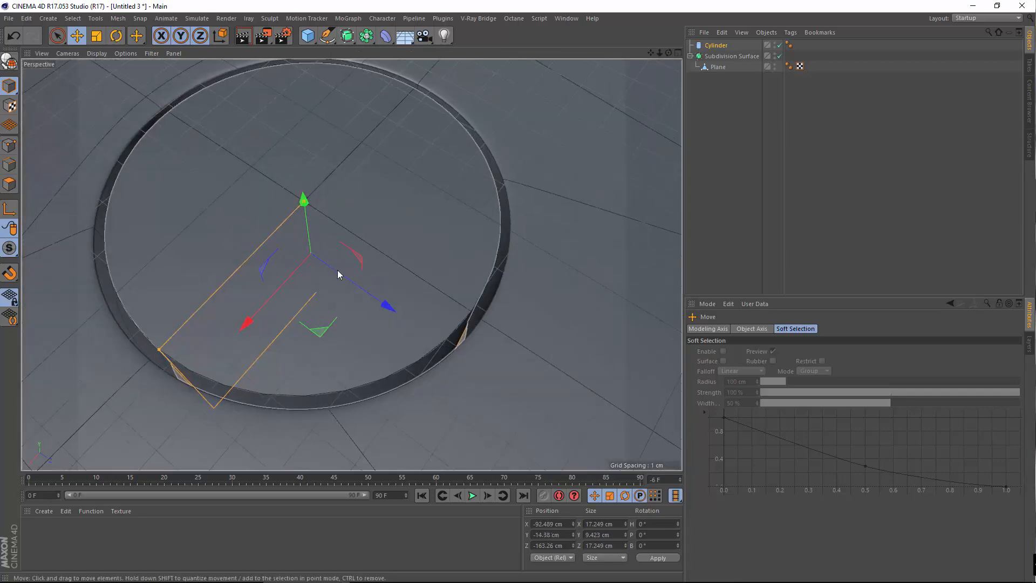
alt+middle_drag(338, 270, 477, 355)
alt+drag(421, 243, 510, 335)
alt+drag(352, 264, 410, 164)
alt+middle_drag(410, 163, 351, 73)
alt+drag(398, 209, 453, 121)
key(c)
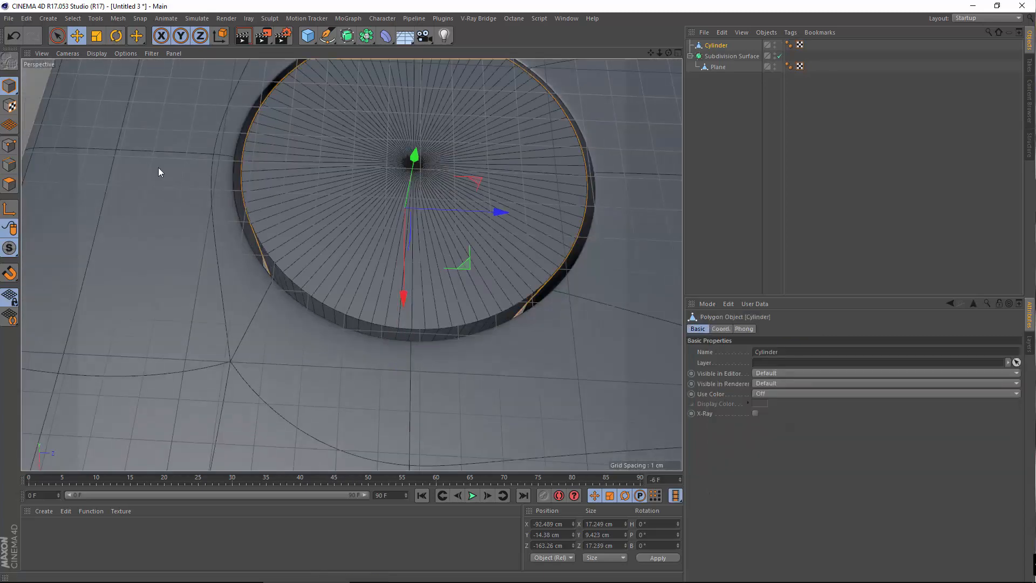
click(72, 19)
click(5, 181)
click(9, 182)
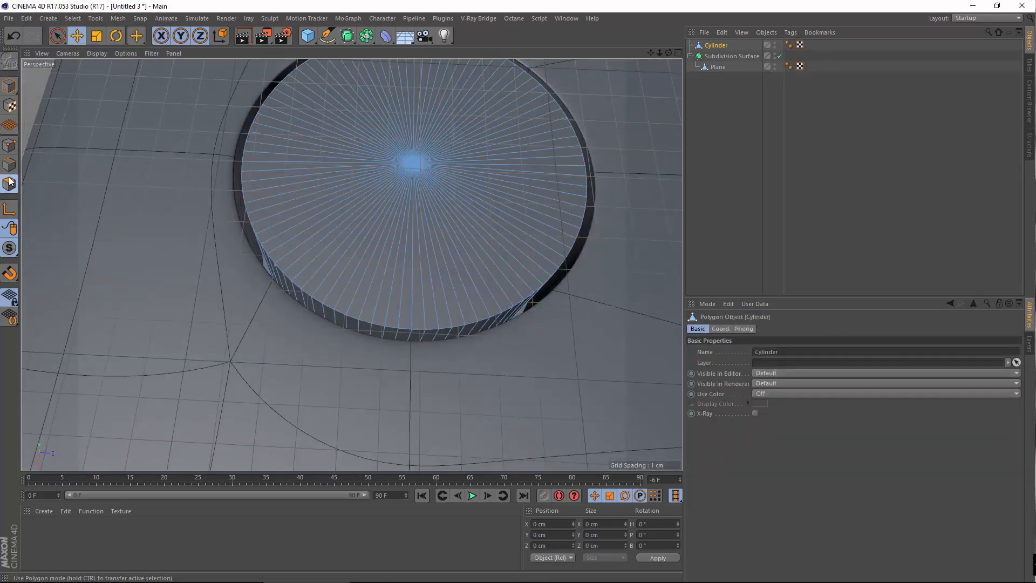
click(74, 19)
click(108, 95)
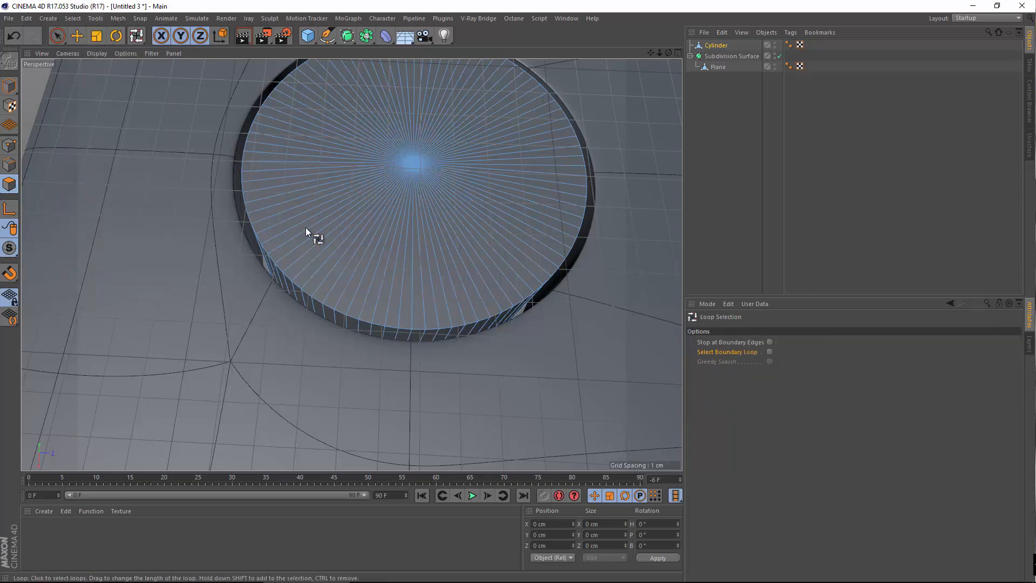
click(359, 321)
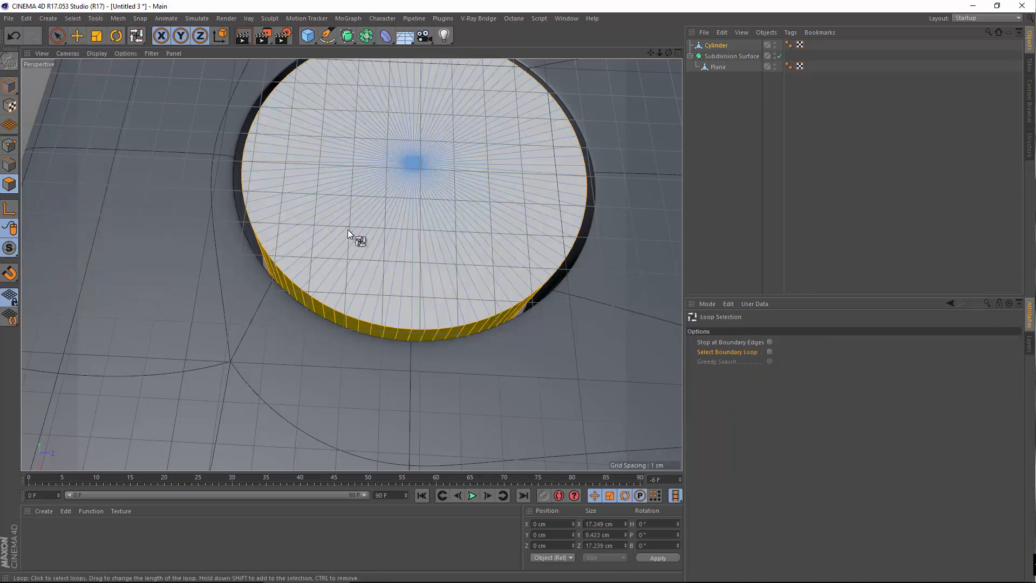
right_click(410, 157)
click(450, 344)
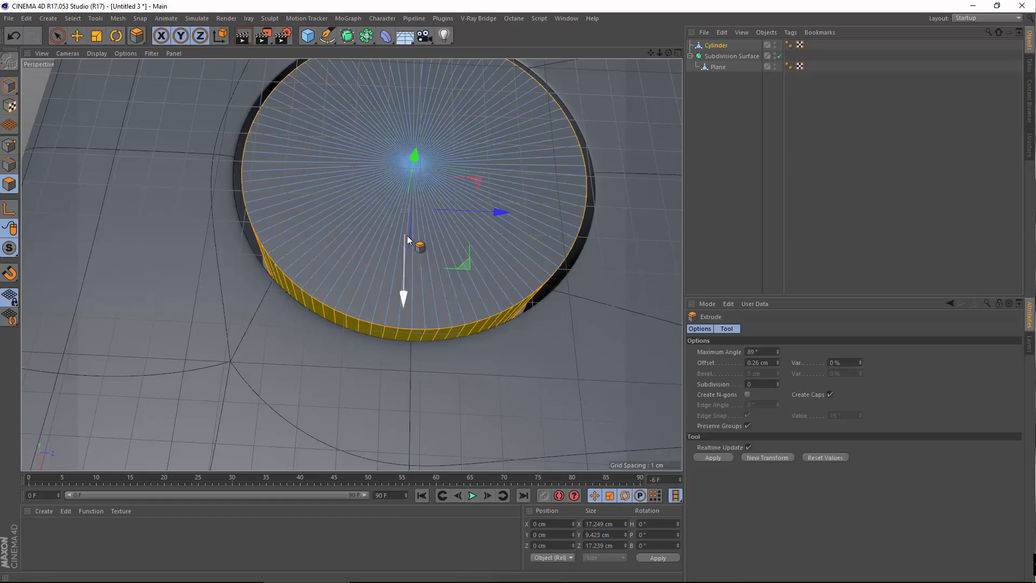
drag(440, 241, 497, 224)
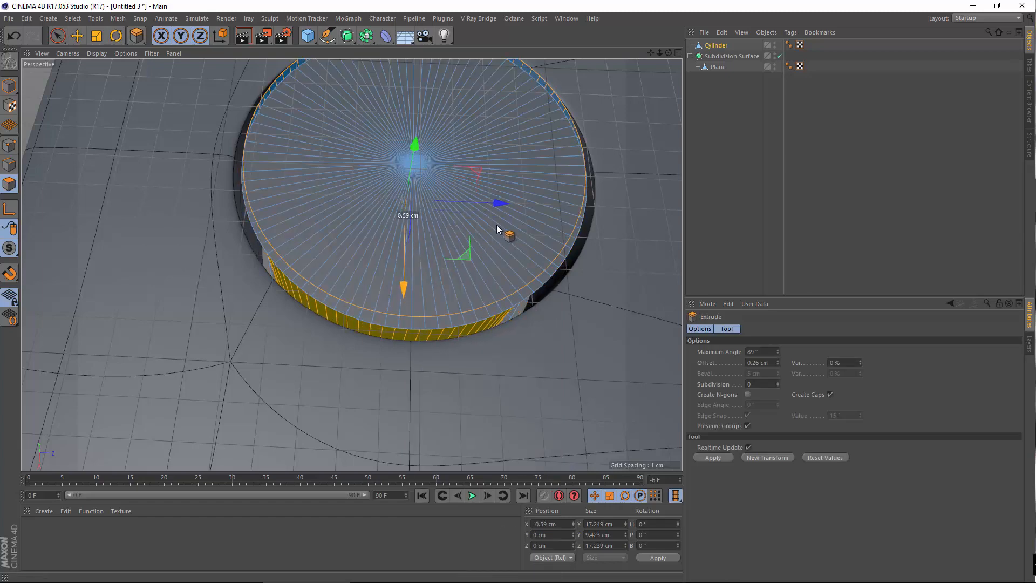
alt+drag(295, 179, 352, 127)
scroll(377, 185, down, 1)
alt+drag(365, 232, 328, 299)
click(14, 36)
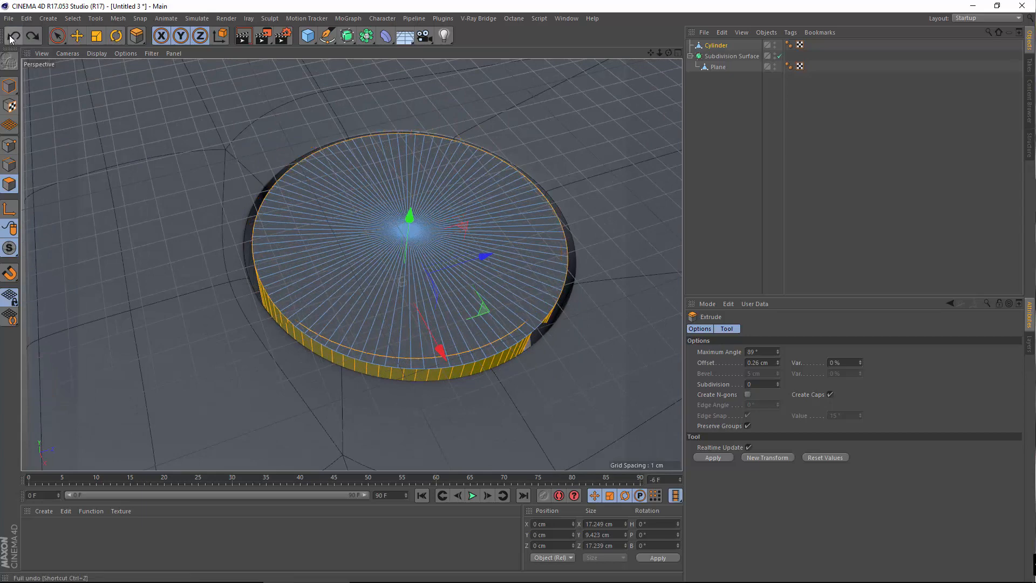
click(83, 36)
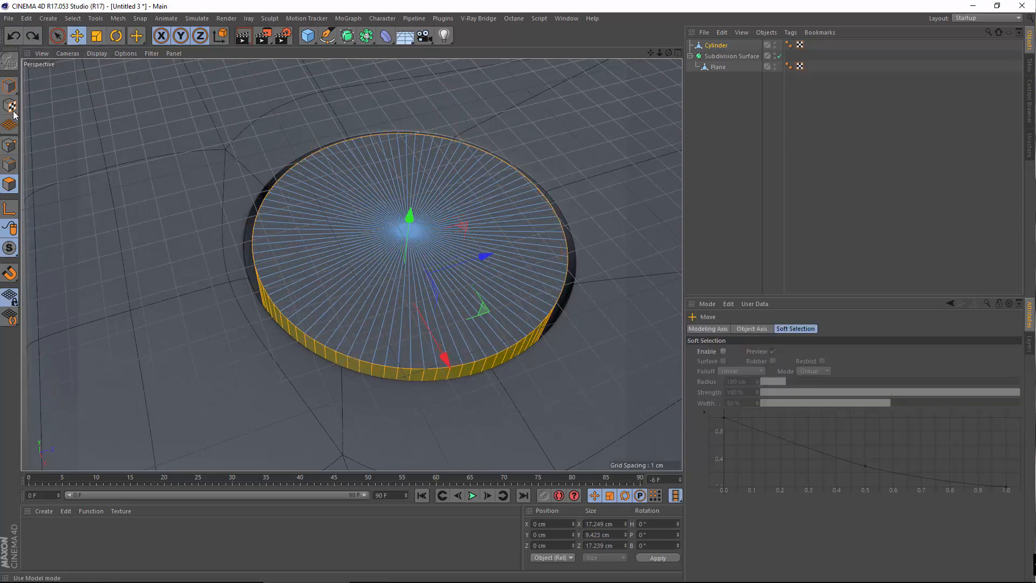
click(5, 144)
scroll(567, 248, up, 3)
alt+drag(322, 258, 368, 275)
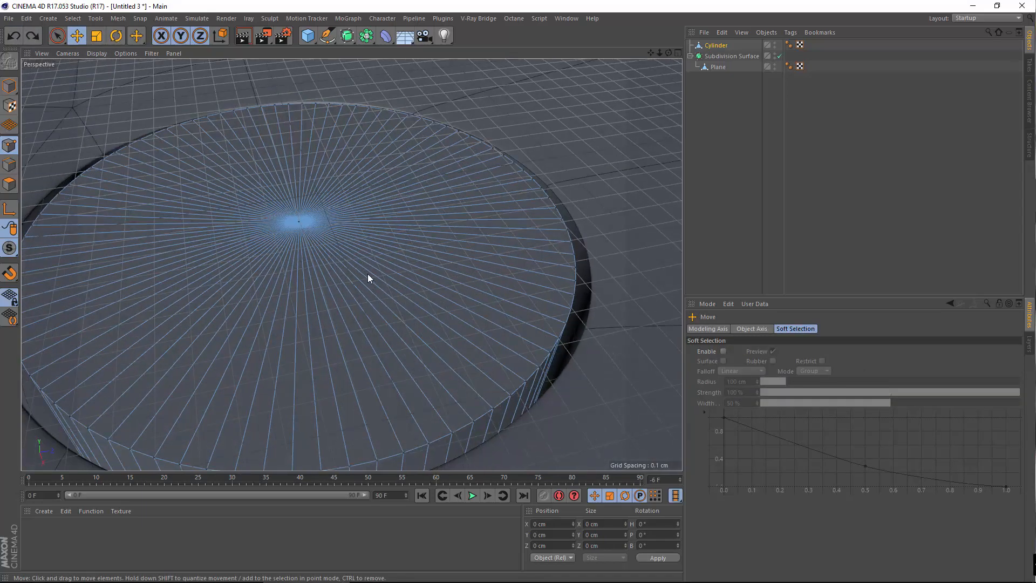
scroll(367, 275, down, 2)
alt+middle_drag(367, 274, 393, 244)
alt+right_drag(393, 243, 423, 292)
alt+drag(423, 292, 470, 307)
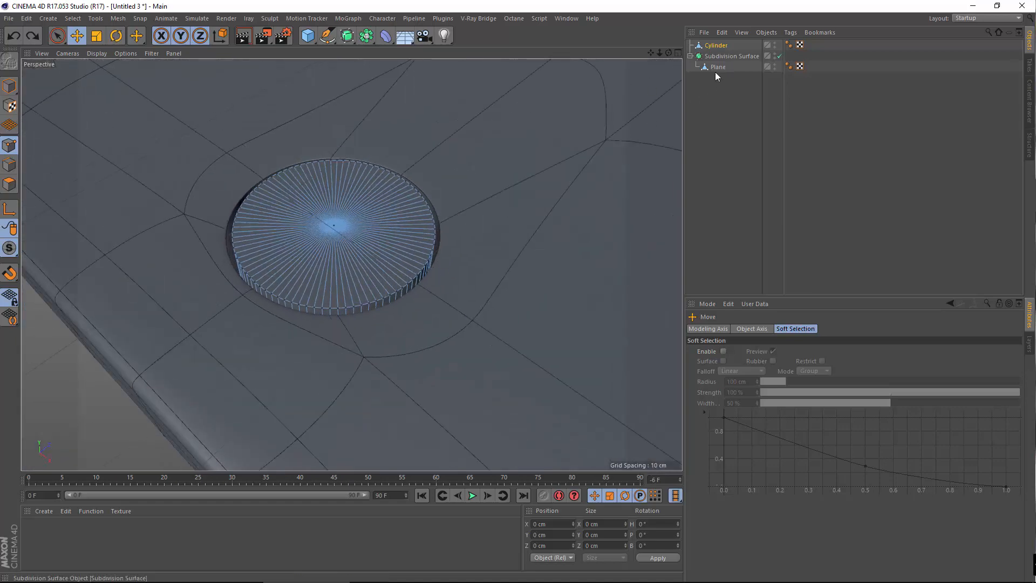
alt+middle_drag(280, 193, 351, 264)
alt+drag(351, 263, 440, 232)
scroll(440, 232, up, 3)
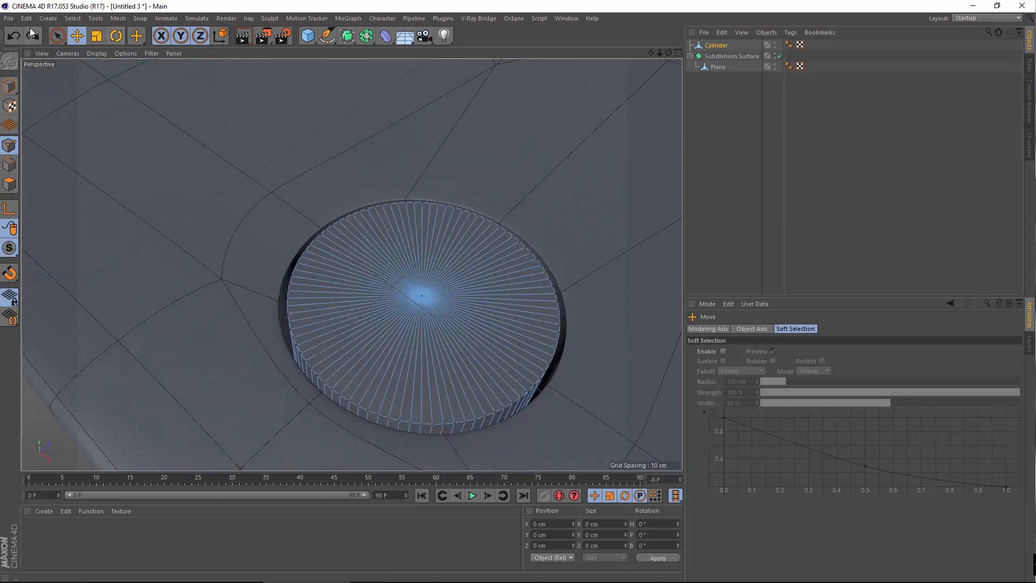
right_click(237, 182)
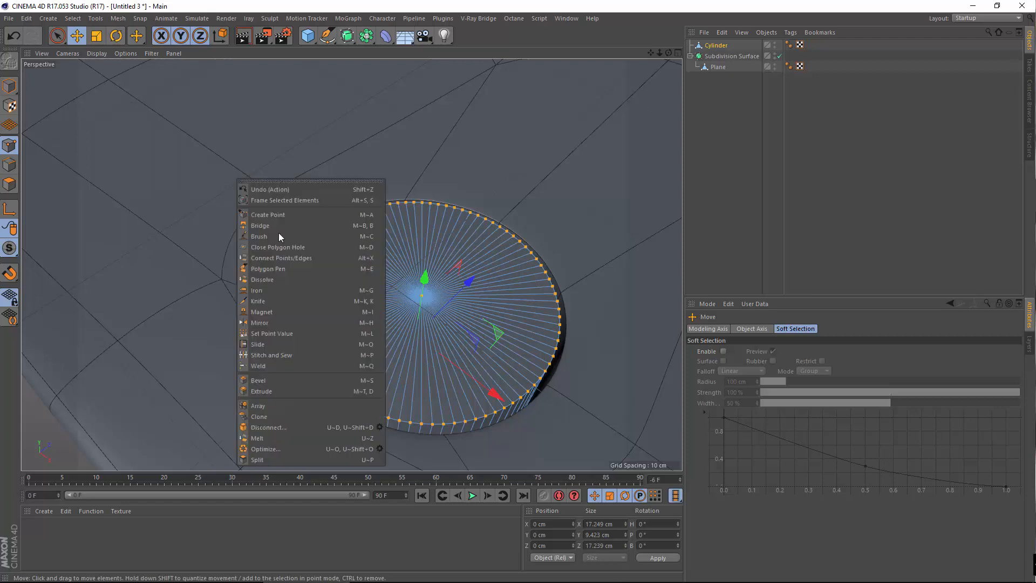
click(73, 18)
click(97, 92)
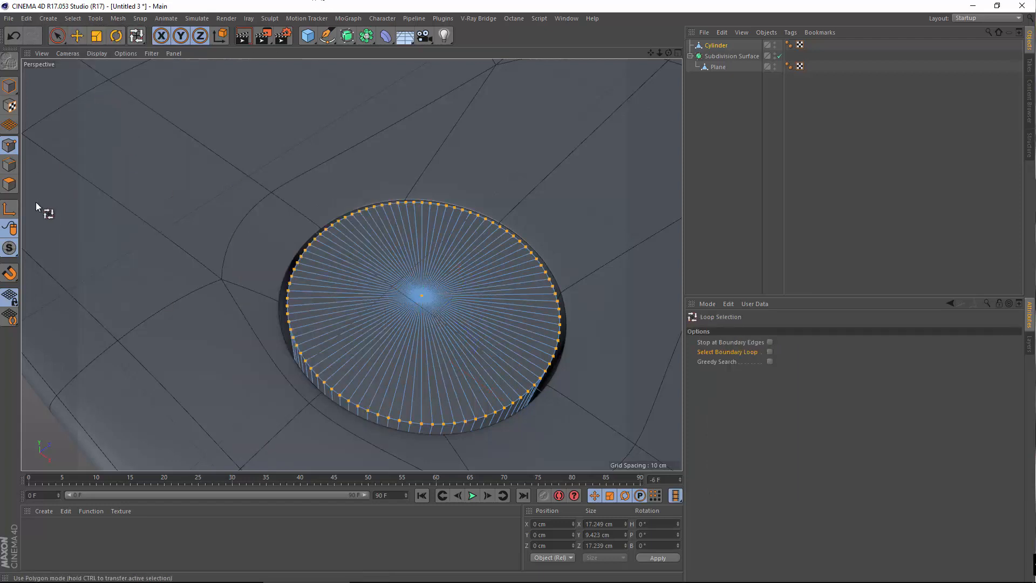
click(9, 185)
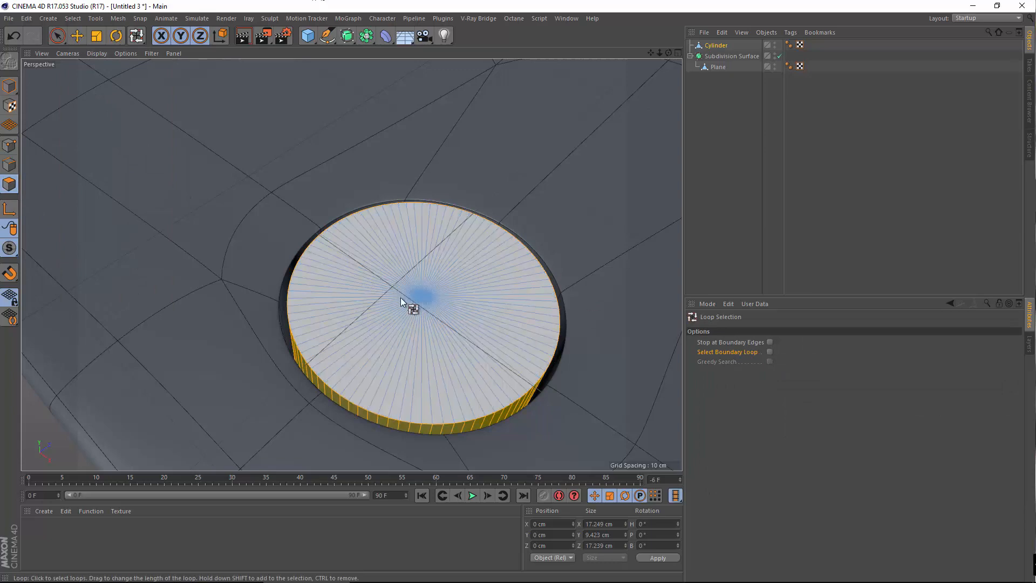
click(504, 311)
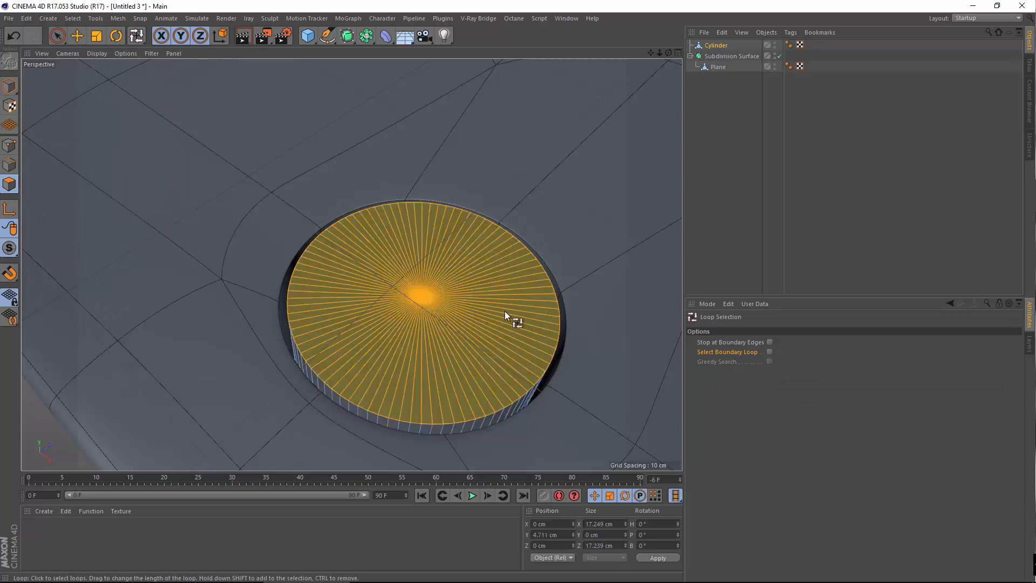
click(77, 36)
drag(429, 240, 429, 163)
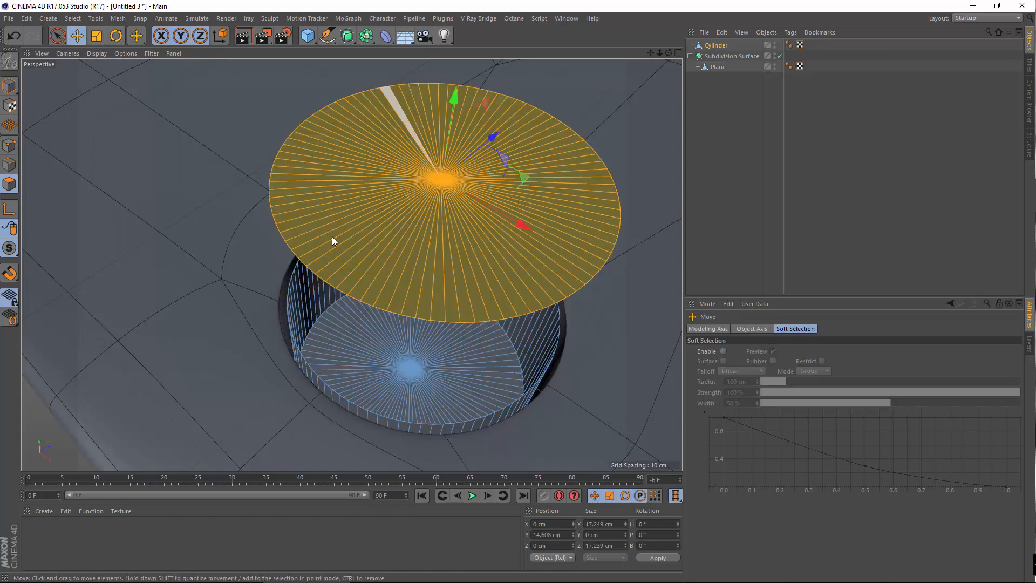
alt+drag(332, 236, 413, 335)
alt+right_drag(417, 331, 400, 354)
alt+drag(400, 350, 387, 355)
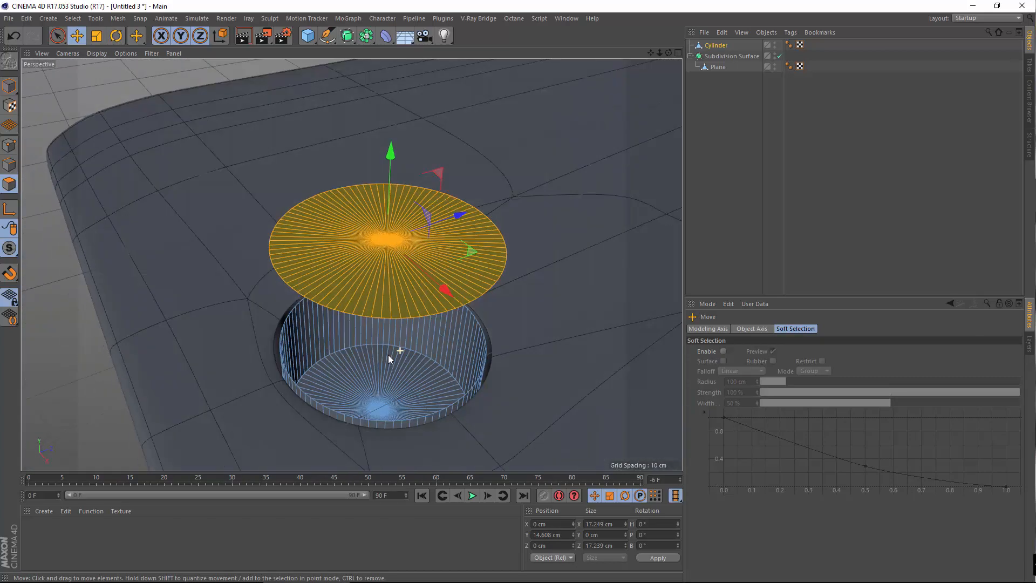
alt+right_drag(387, 355, 403, 348)
mouse_move(382, 335)
alt+mouse_down()
mouse_move(383, 309)
mouse_move(376, 333)
alt+mouse_up()
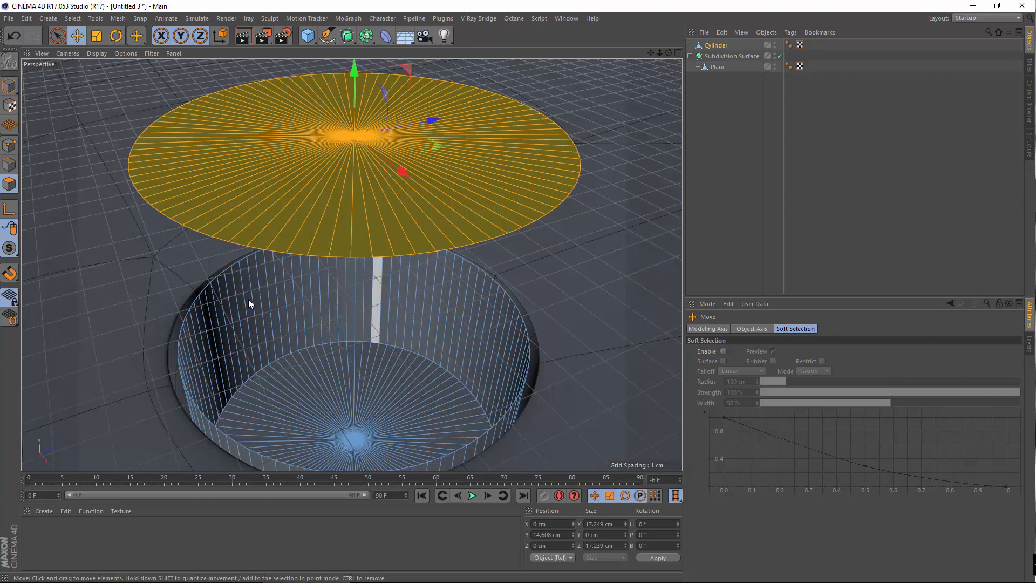
click(14, 36)
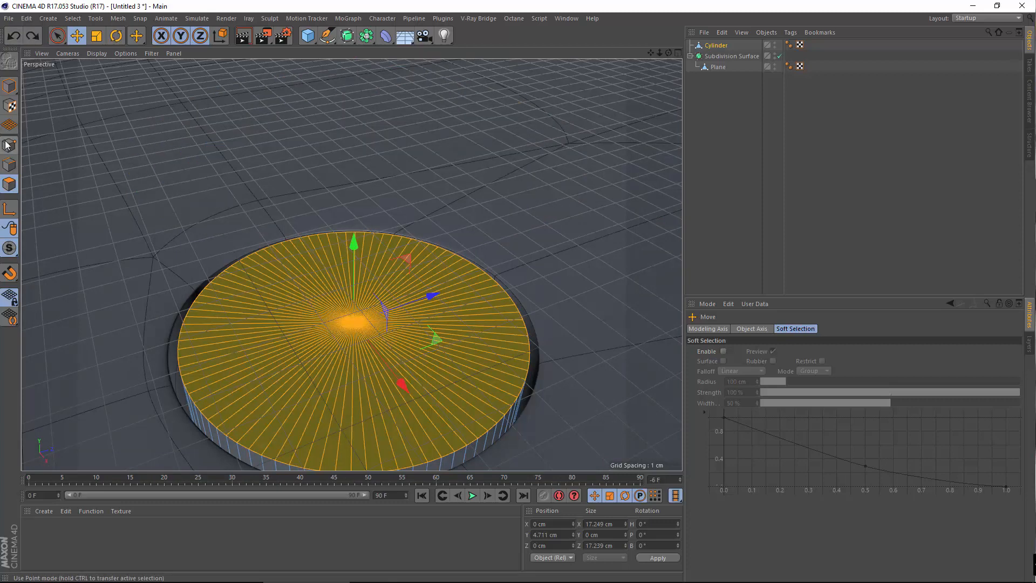
click(7, 145)
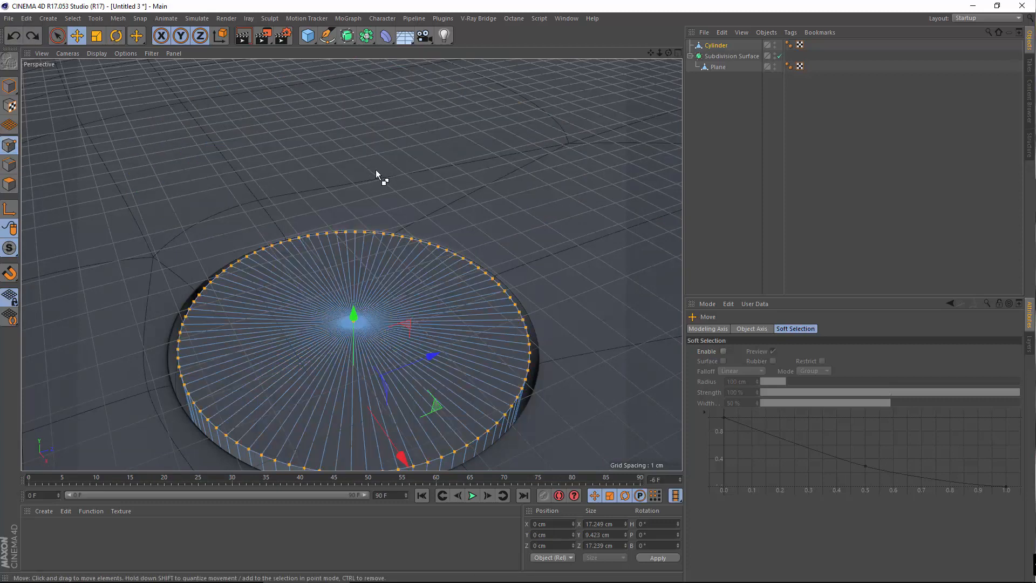
right_click(451, 173)
click(484, 441)
click(73, 18)
click(86, 78)
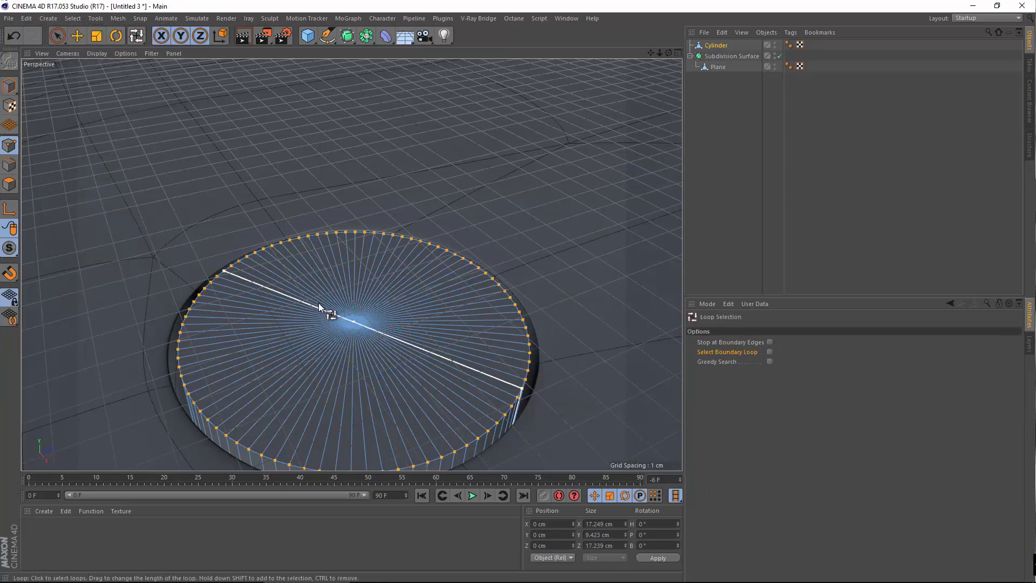
click(9, 184)
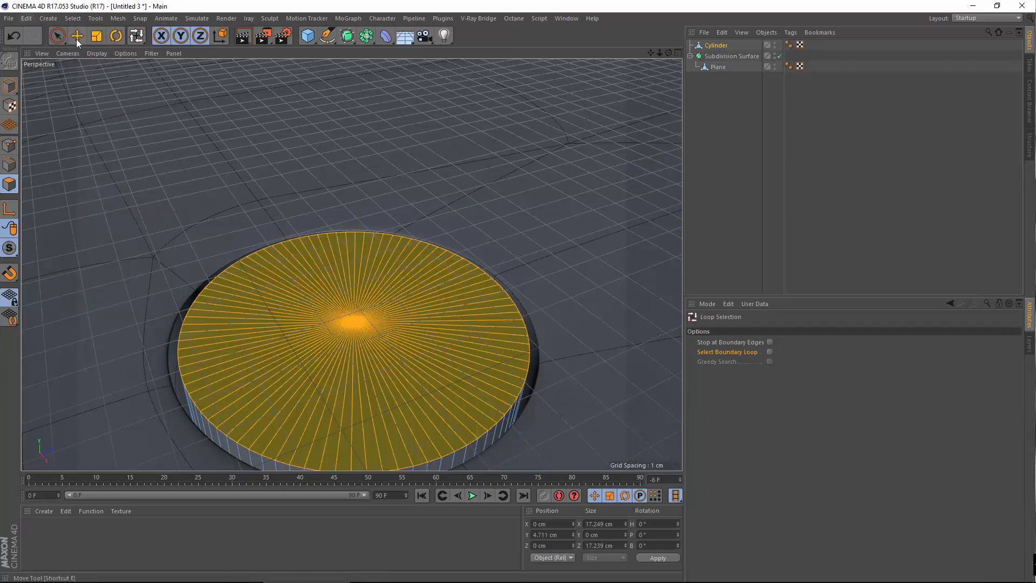
click(76, 39)
drag(356, 242, 285, 208)
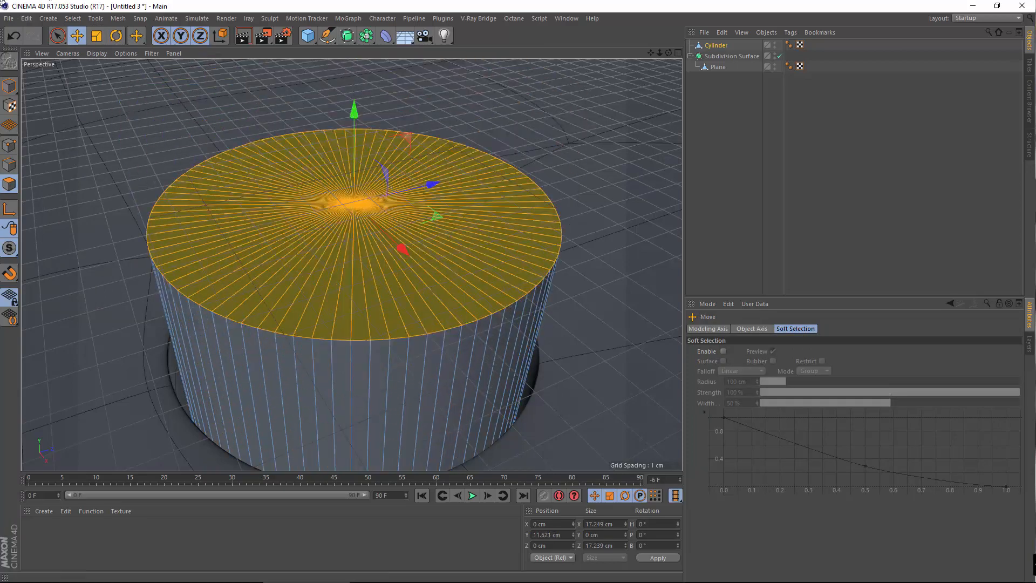
click(13, 36)
click(73, 19)
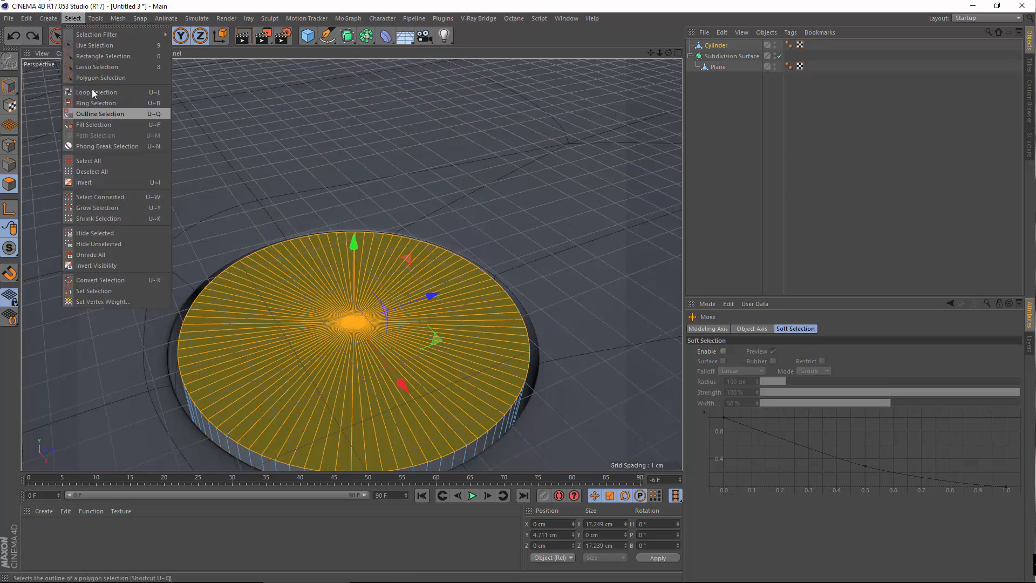
click(91, 112)
click(216, 432)
click(241, 410)
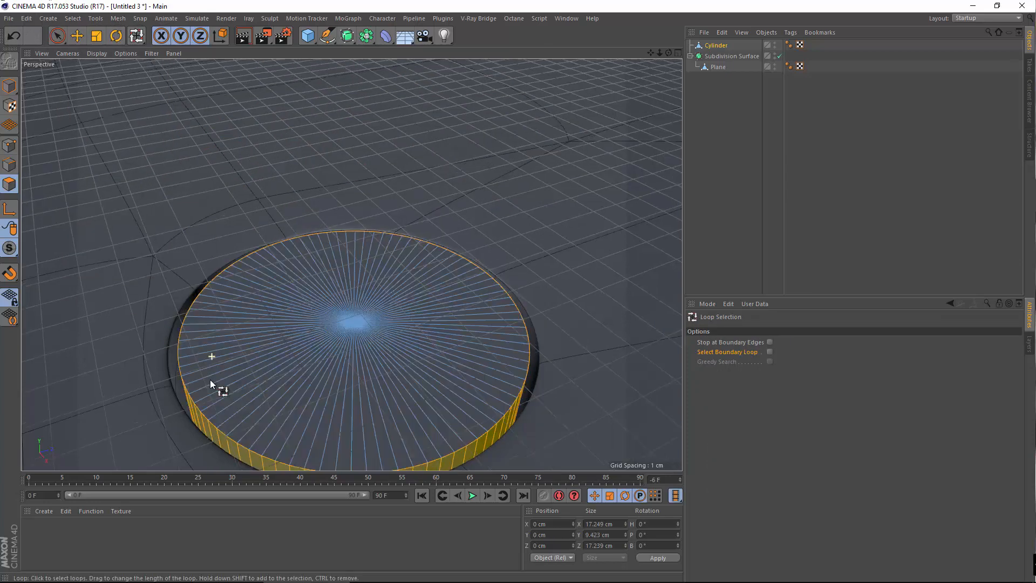
Extrude the lens cylinder's side loop outward by 0.46 cm to form a rim
alt+drag(209, 380, 230, 294)
right_click(136, 150)
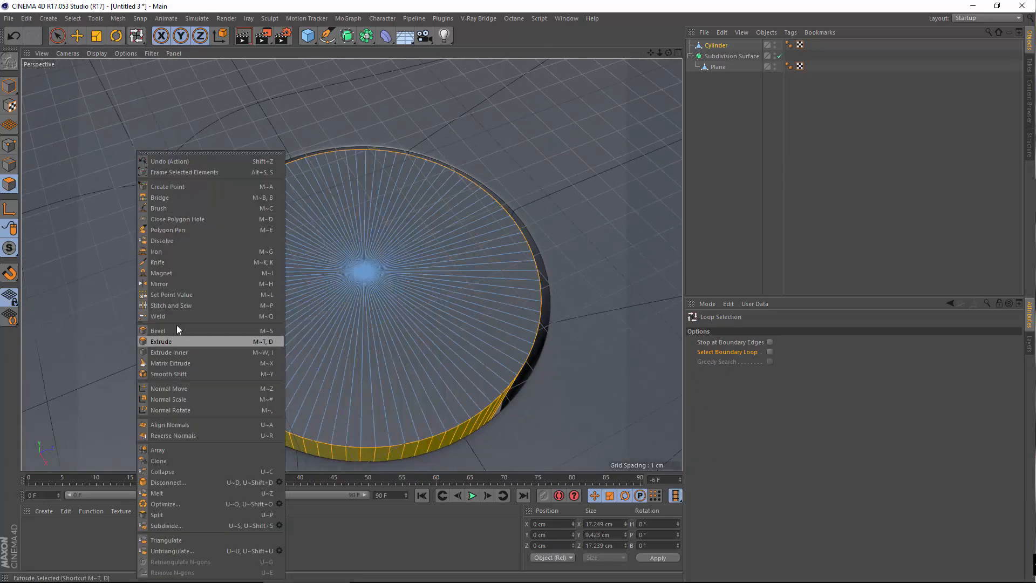
click(162, 341)
drag(143, 181, 157, 181)
alt+drag(410, 355, 400, 328)
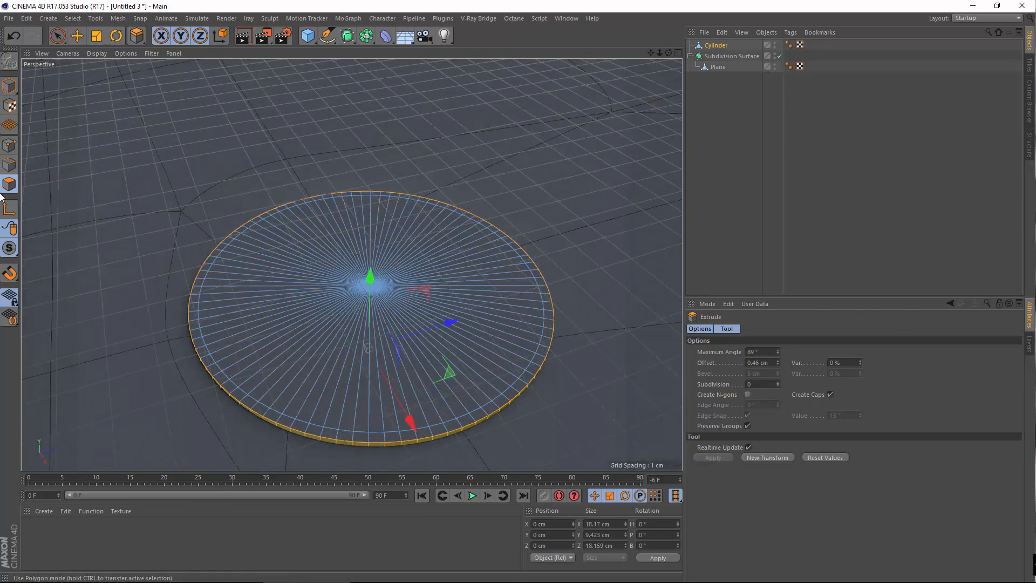
Loop-select the rim's outer edge in Edge mode and lift it slightly on Y
click(16, 164)
click(72, 18)
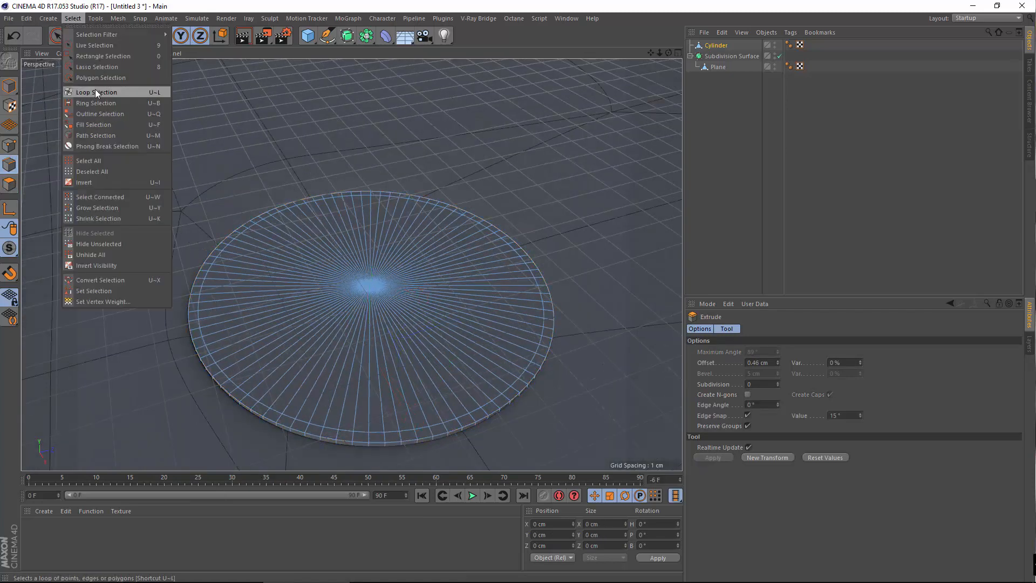
click(95, 91)
click(251, 406)
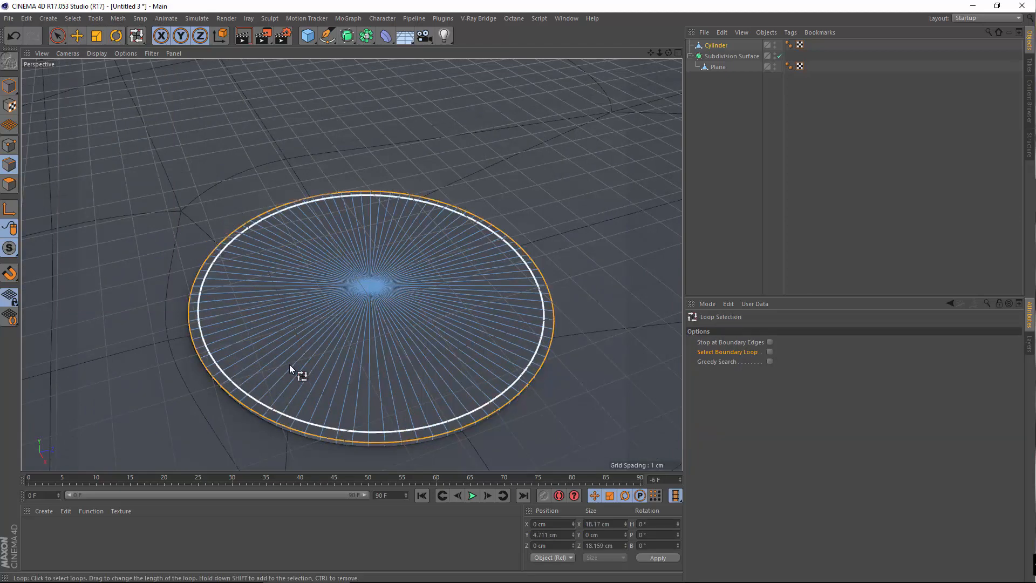
scroll(280, 349, up, 3)
alt+drag(276, 309, 273, 283)
click(77, 37)
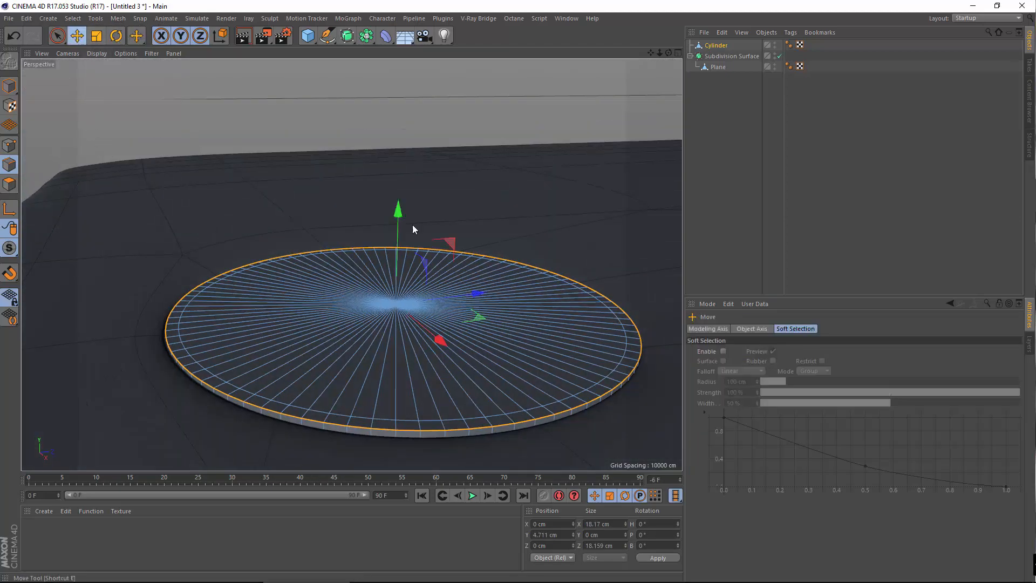
drag(397, 218, 398, 216)
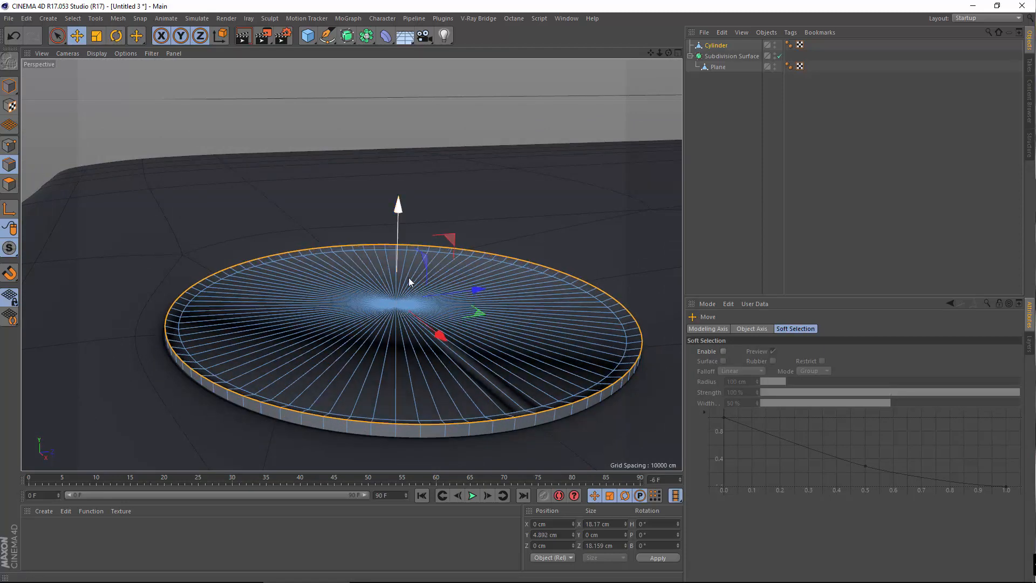
Return to object mode, nudge the lens cylinder along its height and view it from above
click(9, 86)
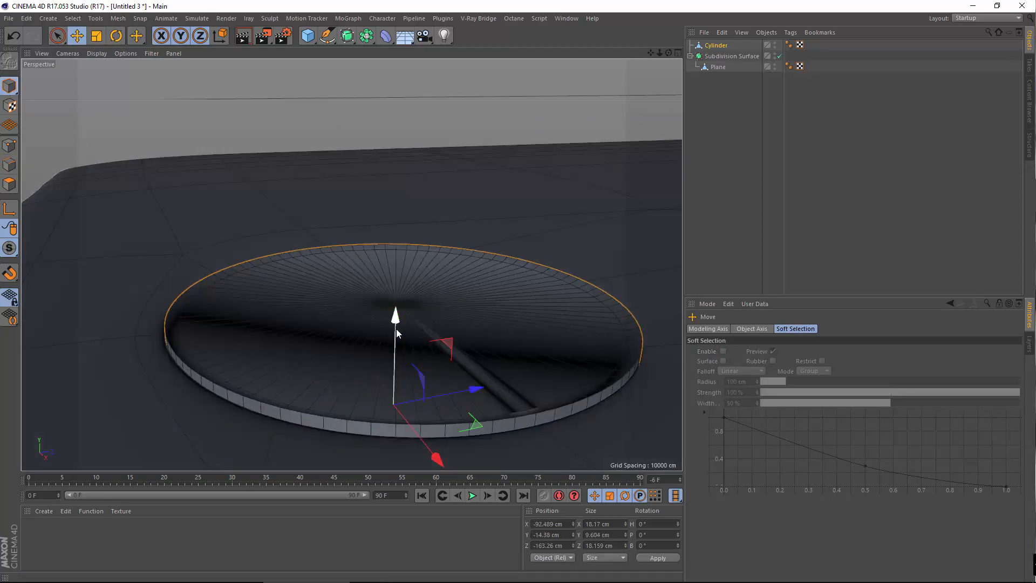
drag(394, 323, 386, 330)
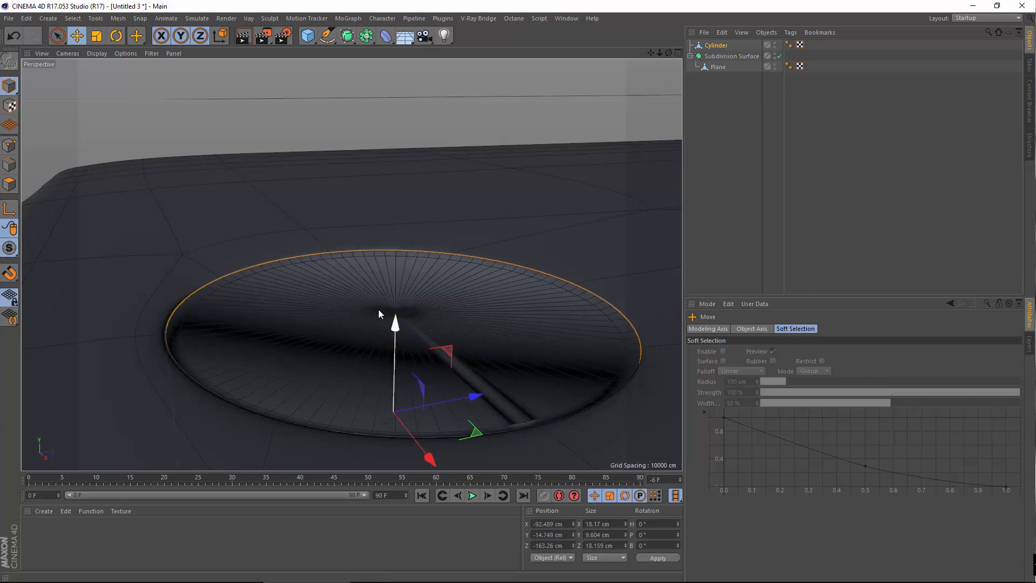
alt+drag(233, 326, 323, 254)
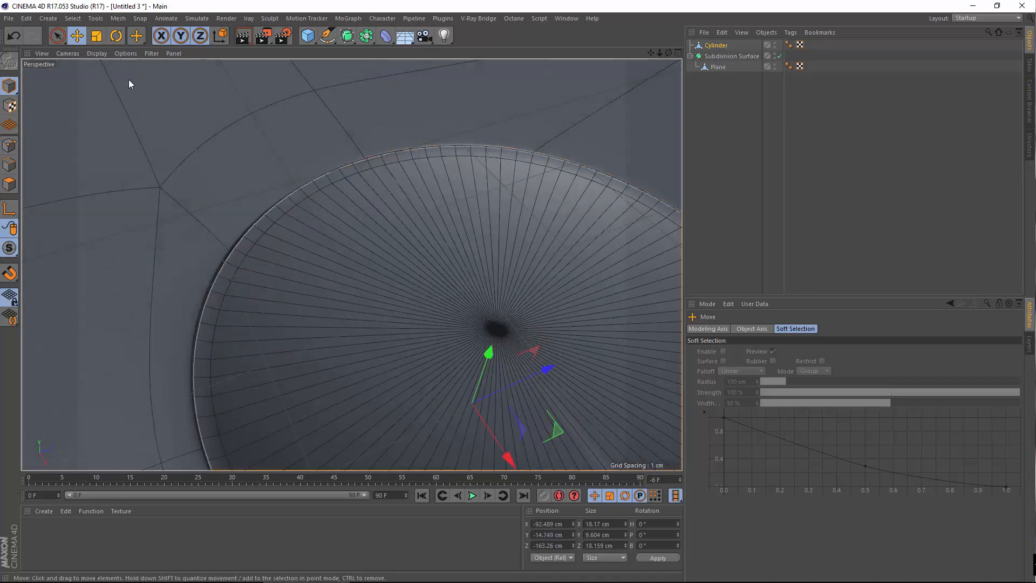
click(73, 19)
click(321, 159)
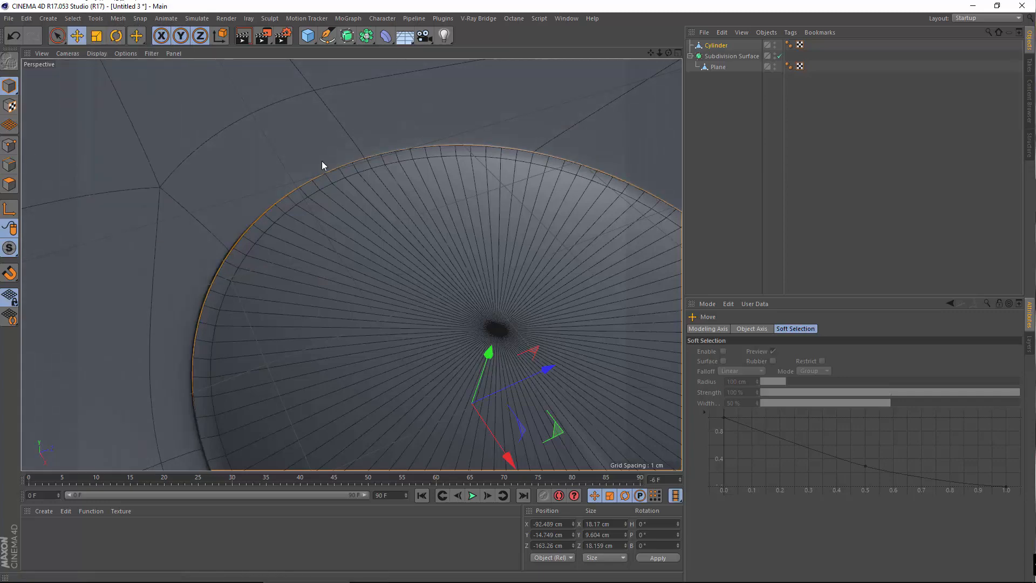
scroll(332, 216, down, 5)
alt+drag(381, 277, 412, 263)
alt+middle_drag(391, 242, 397, 365)
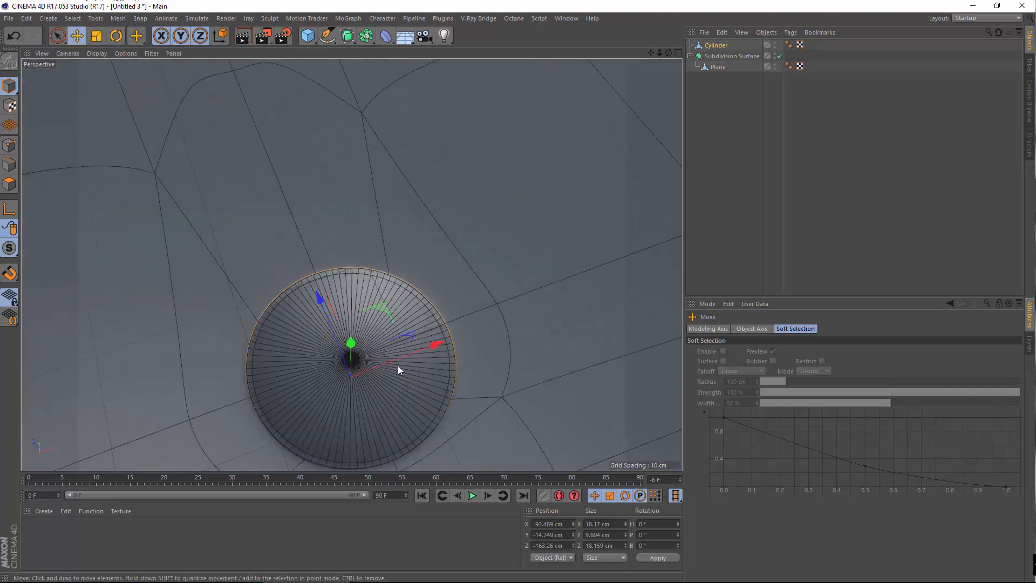
scroll(398, 364, down, 6)
click(469, 263)
click(626, 167)
scroll(381, 308, up, 4)
alt+drag(380, 308, 387, 359)
scroll(448, 278, down, 8)
alt+drag(351, 265, 379, 113)
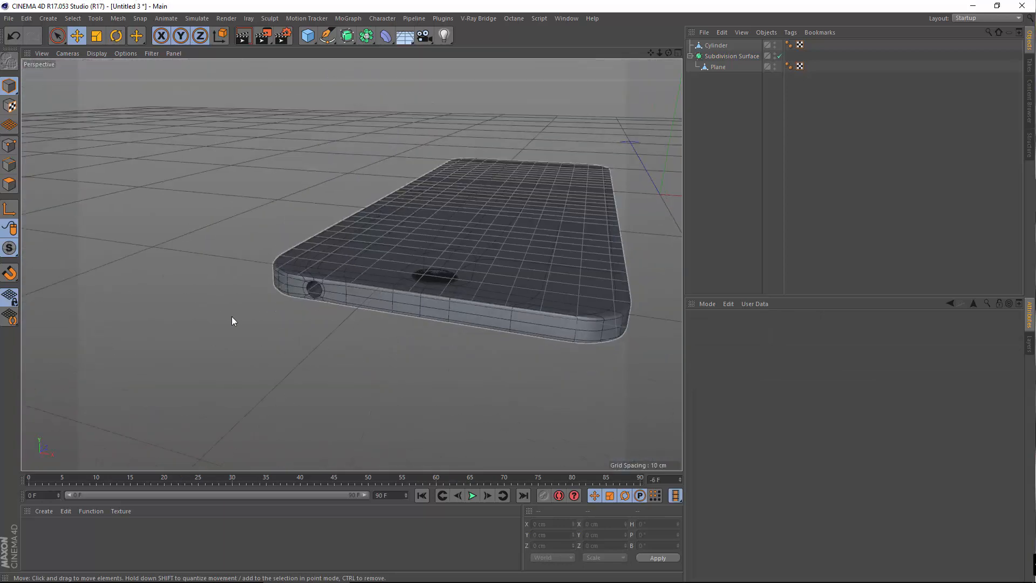
alt+drag(231, 316, 183, 321)
scroll(355, 327, down, 5)
alt+drag(356, 308, 325, 445)
scroll(331, 258, up, 5)
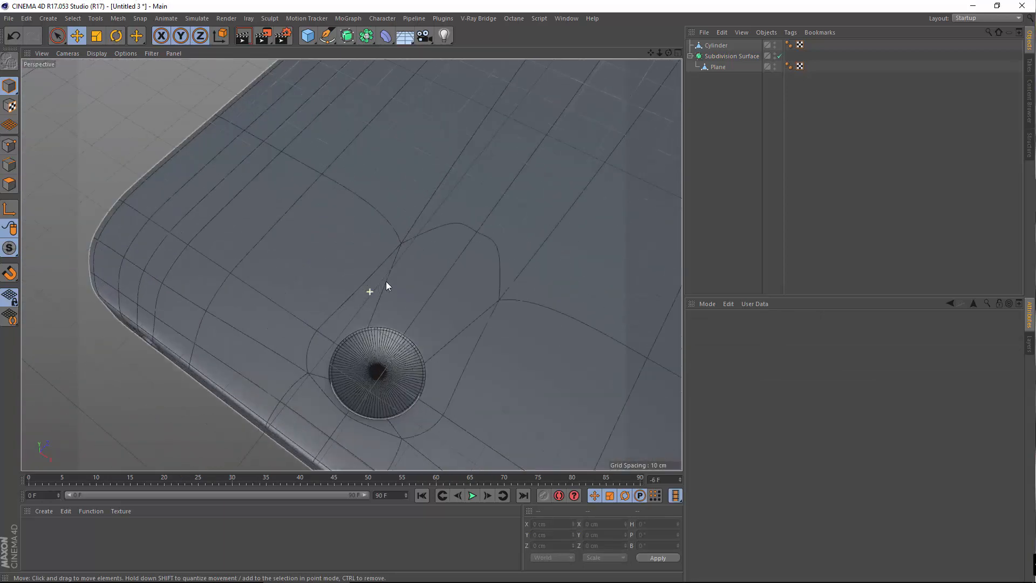
scroll(365, 229, up, 2)
scroll(506, 291, down, 2)
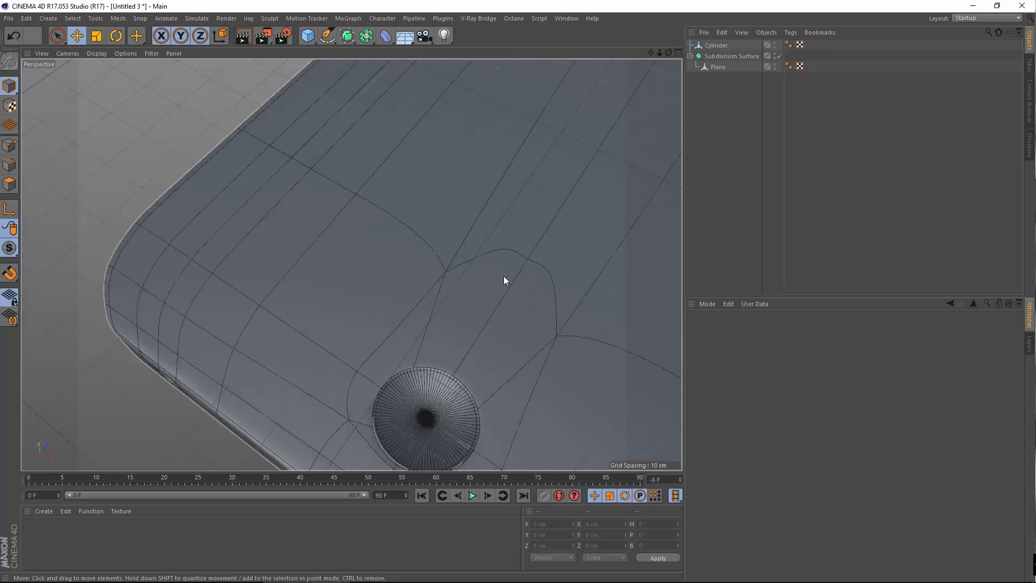
alt+drag(453, 322, 417, 354)
alt+middle_drag(416, 353, 443, 212)
scroll(337, 277, up, 2)
alt+drag(337, 277, 459, 242)
scroll(363, 301, up, 1)
scroll(390, 345, down, 3)
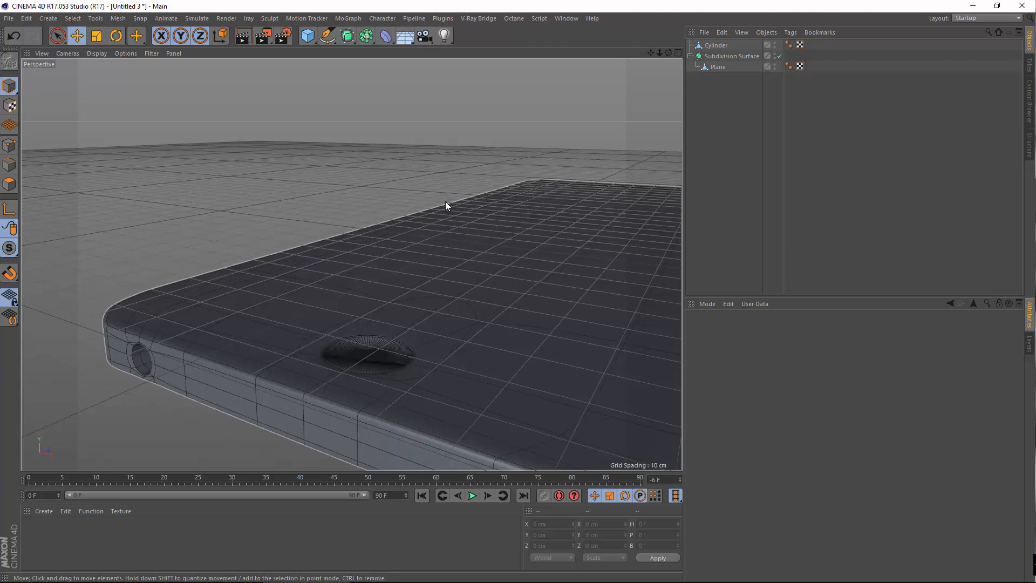
scroll(474, 220, down, 6)
alt+middle_drag(423, 294, 320, 330)
alt+drag(320, 330, 269, 384)
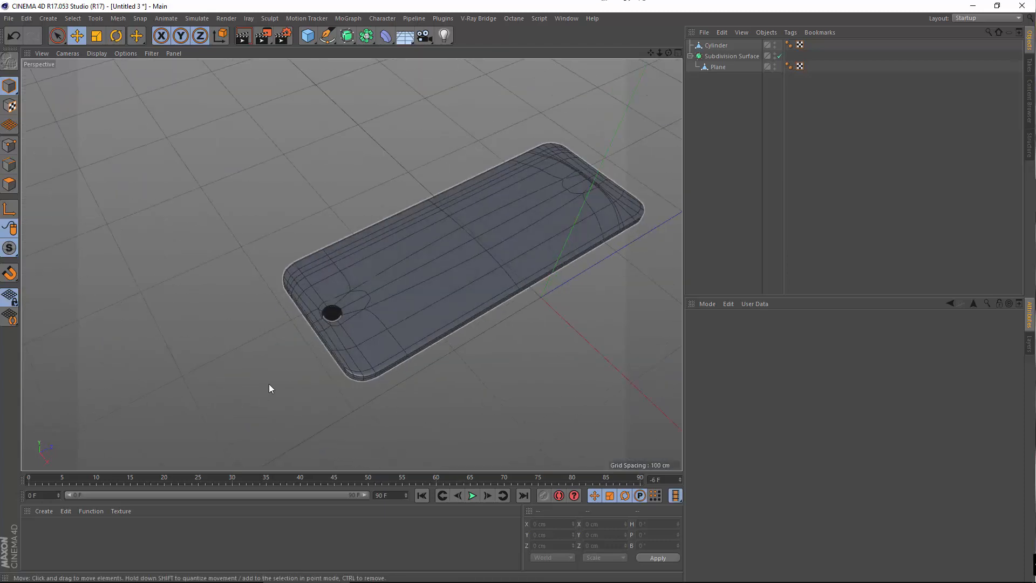
alt+middle_drag(334, 348, 410, 370)
scroll(413, 366, up, 5)
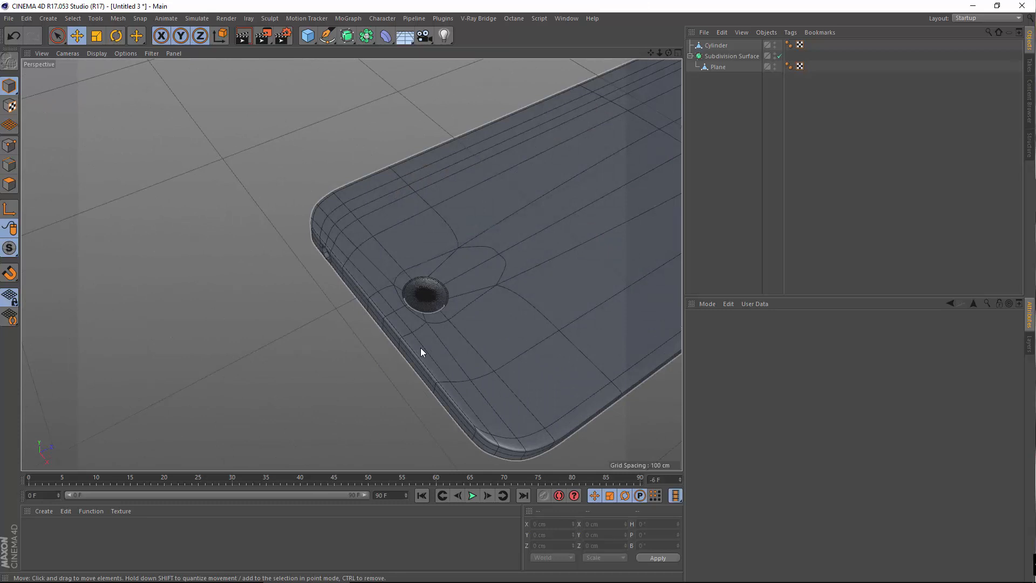
scroll(323, 299, down, 5)
alt+drag(351, 265, 402, 289)
scroll(402, 289, up, 5)
scroll(403, 271, up, 5)
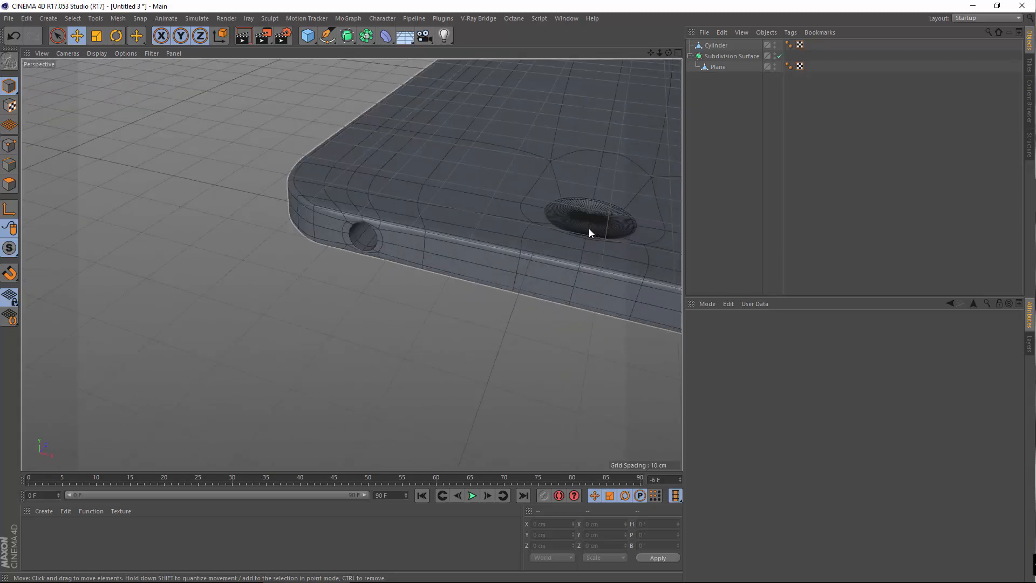
scroll(588, 229, down, 6)
alt+middle_drag(588, 229, 399, 326)
alt+drag(399, 327, 448, 290)
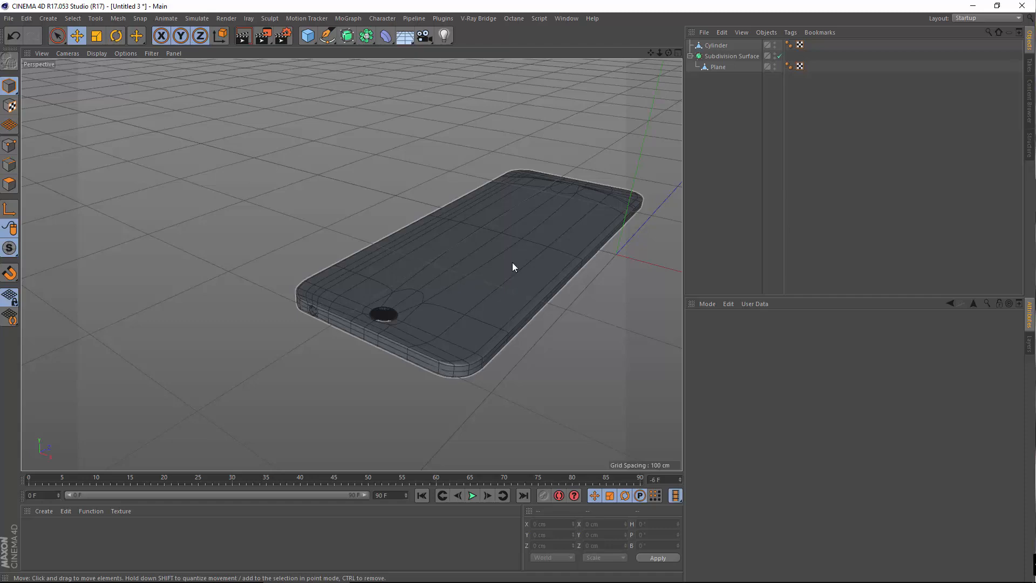
alt+drag(509, 289, 407, 351)
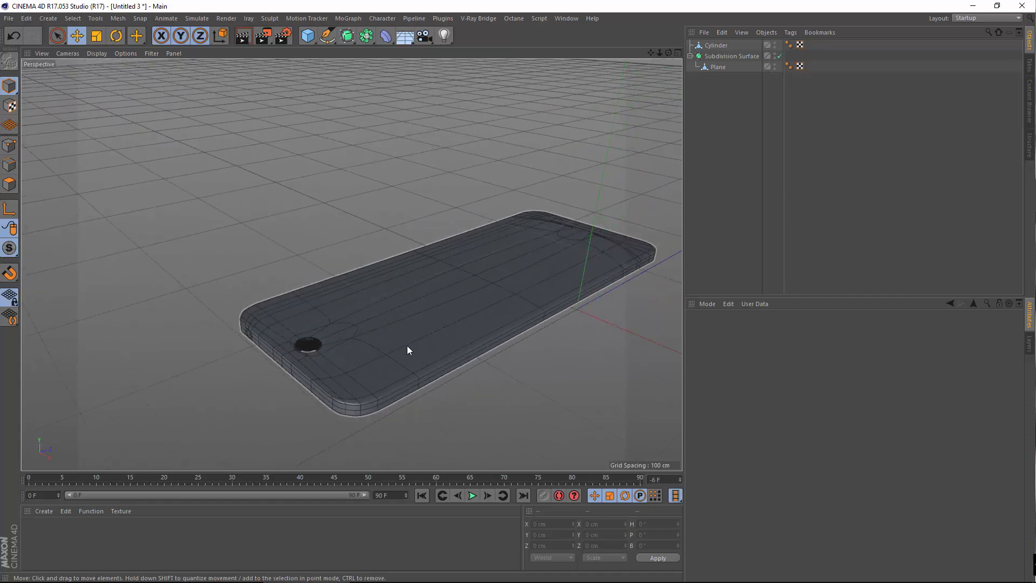